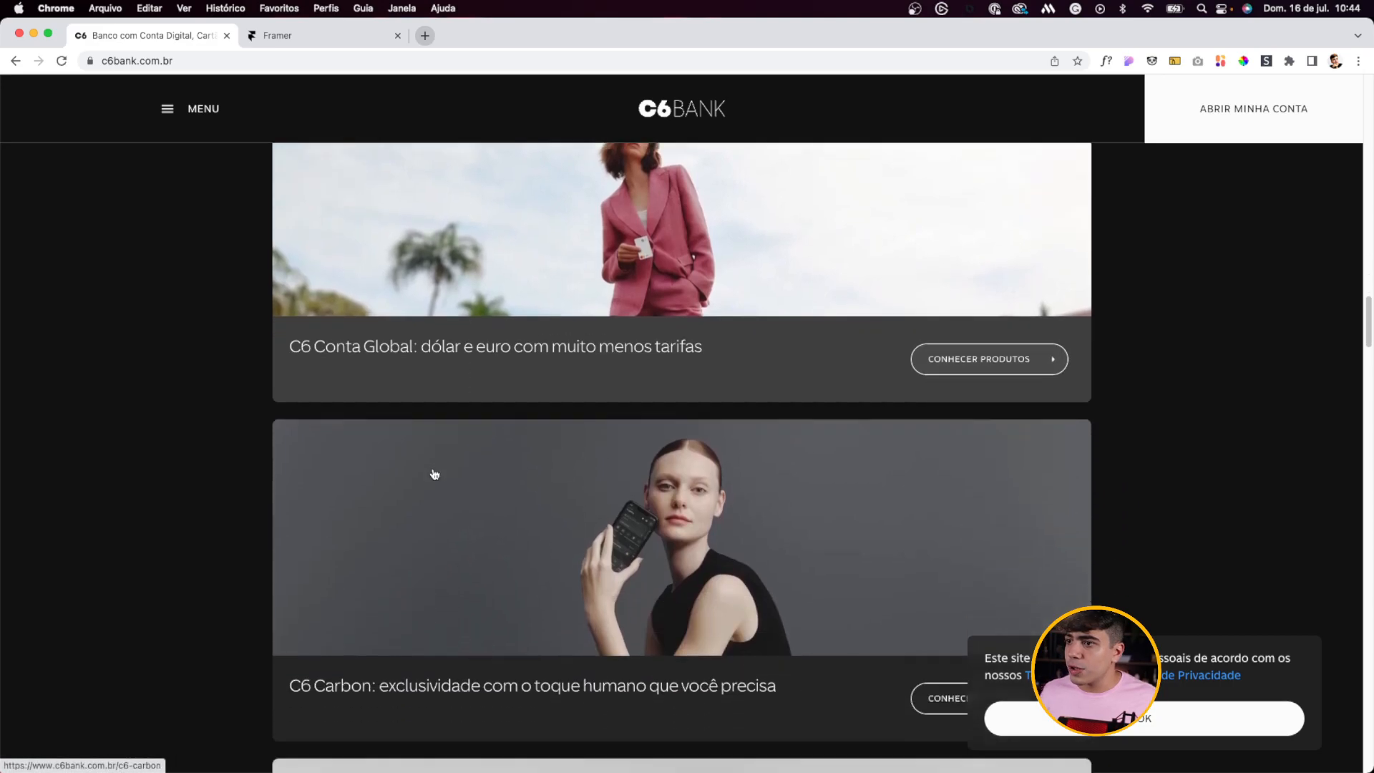
Step: Look over the C6 Conta Global product page and return to the product cards on the C6 Bank home page
scroll(392, 293, "up", 7)
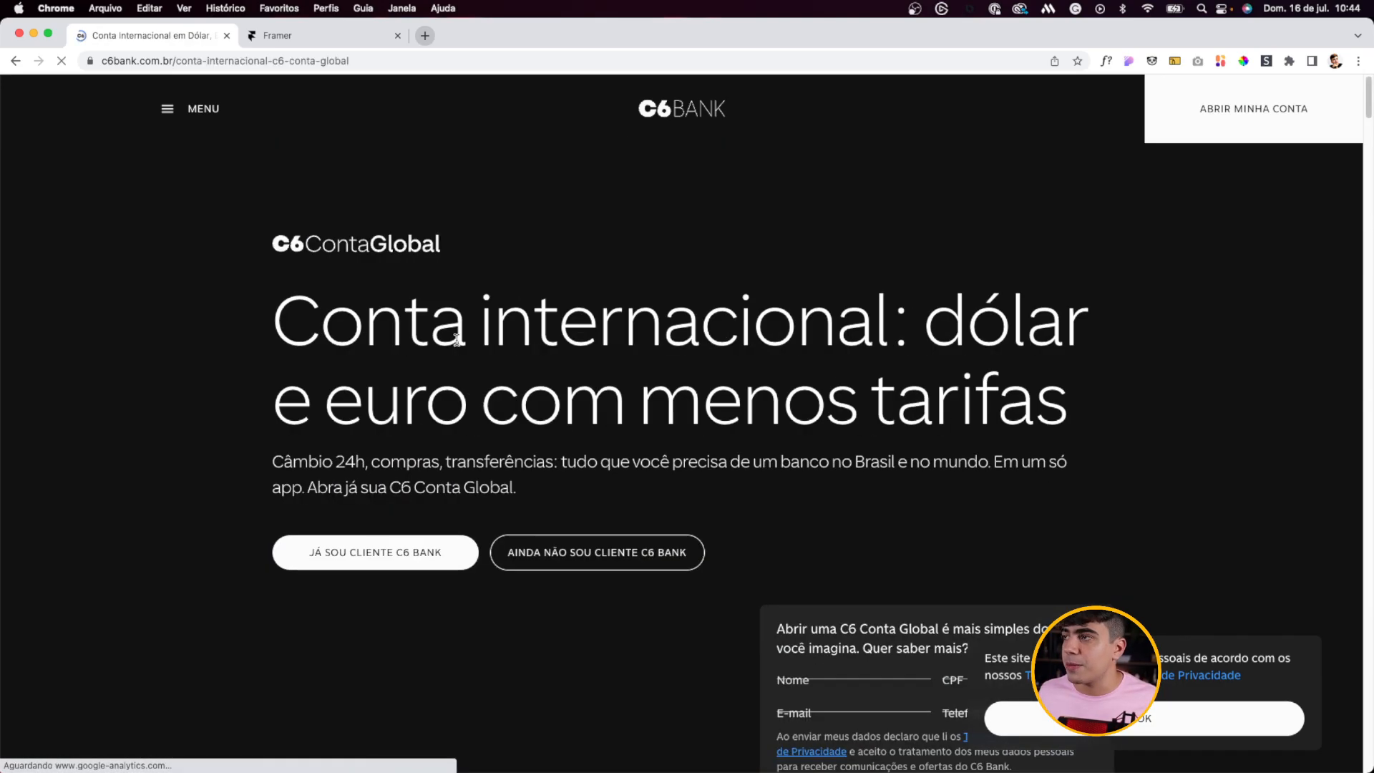
scroll(491, 350, "down", 2)
scroll(671, 526, "down", 10)
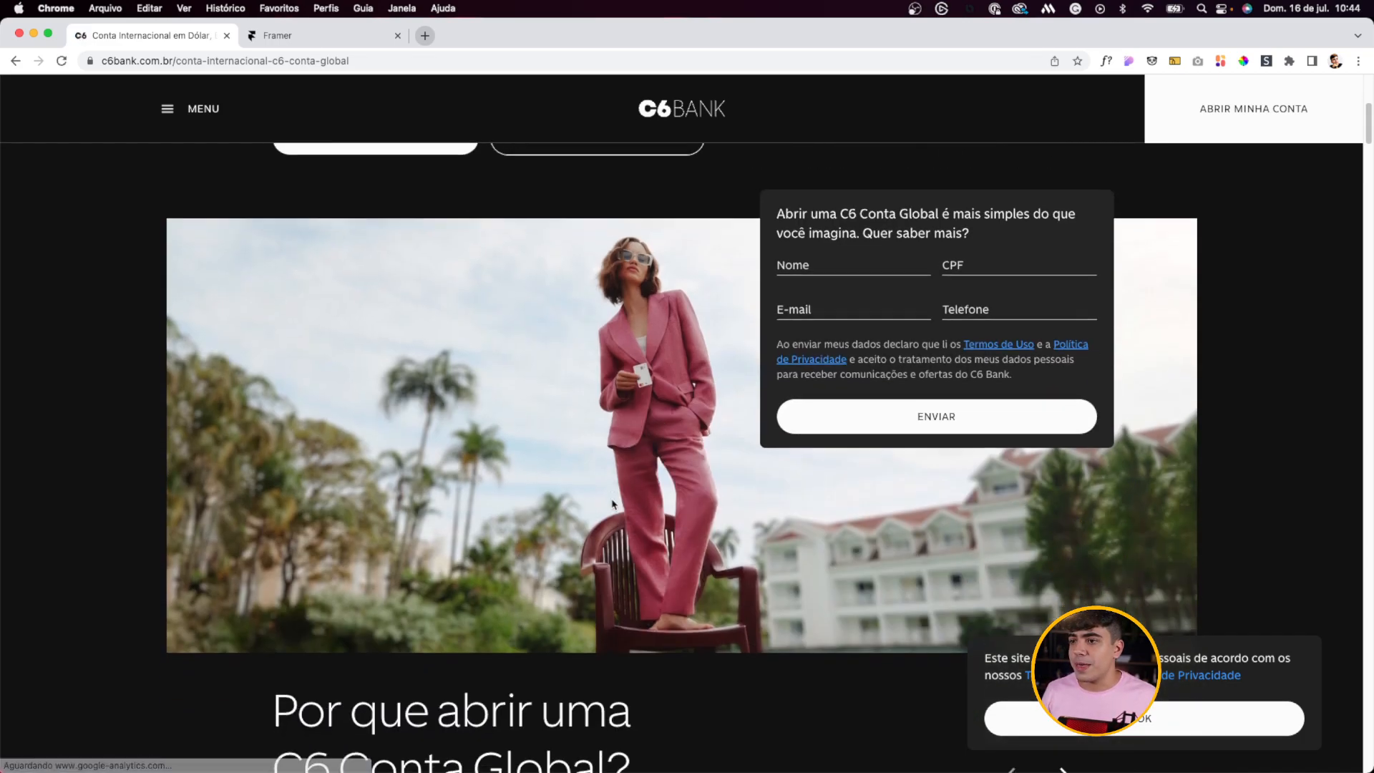
scroll(755, 557, "up", 10)
scroll(758, 557, "up", 2)
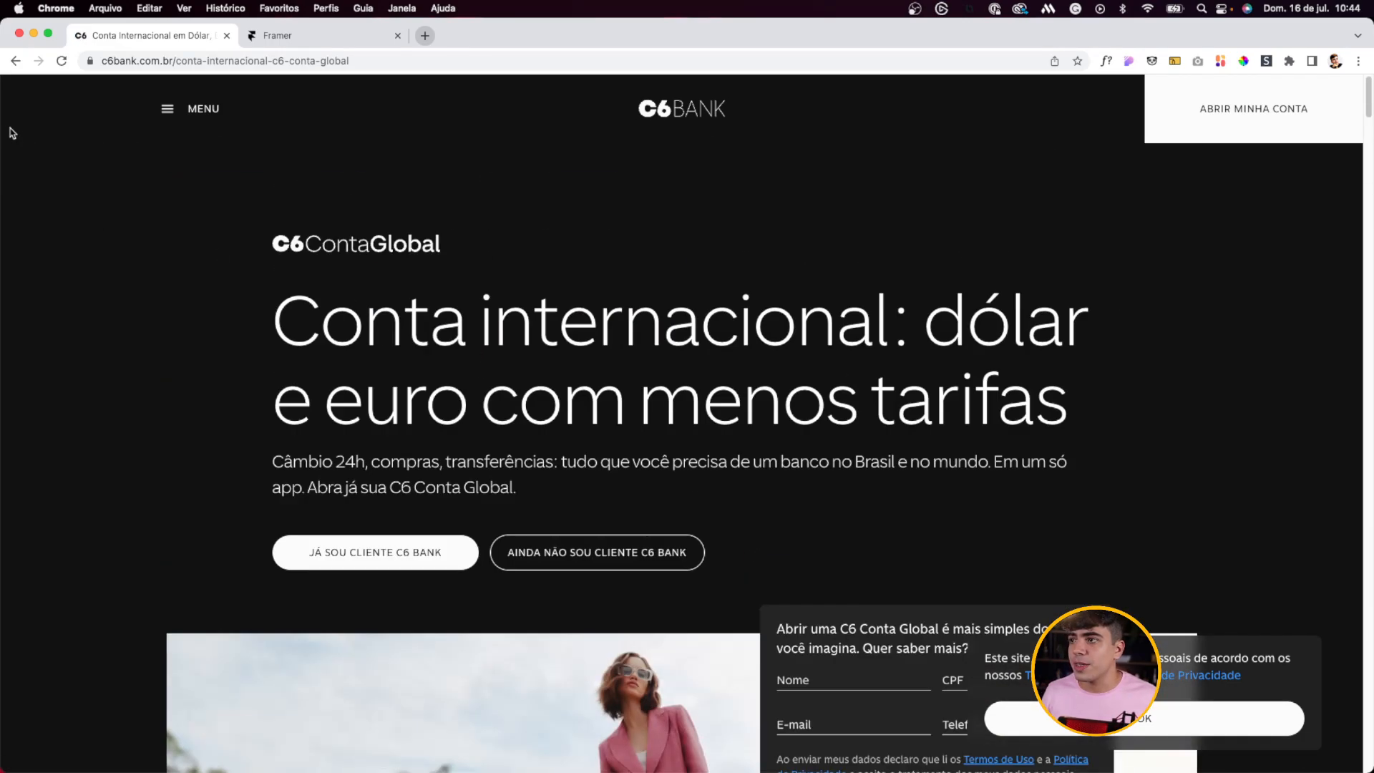
left_click(15, 61)
scroll(627, 460, "down", 9)
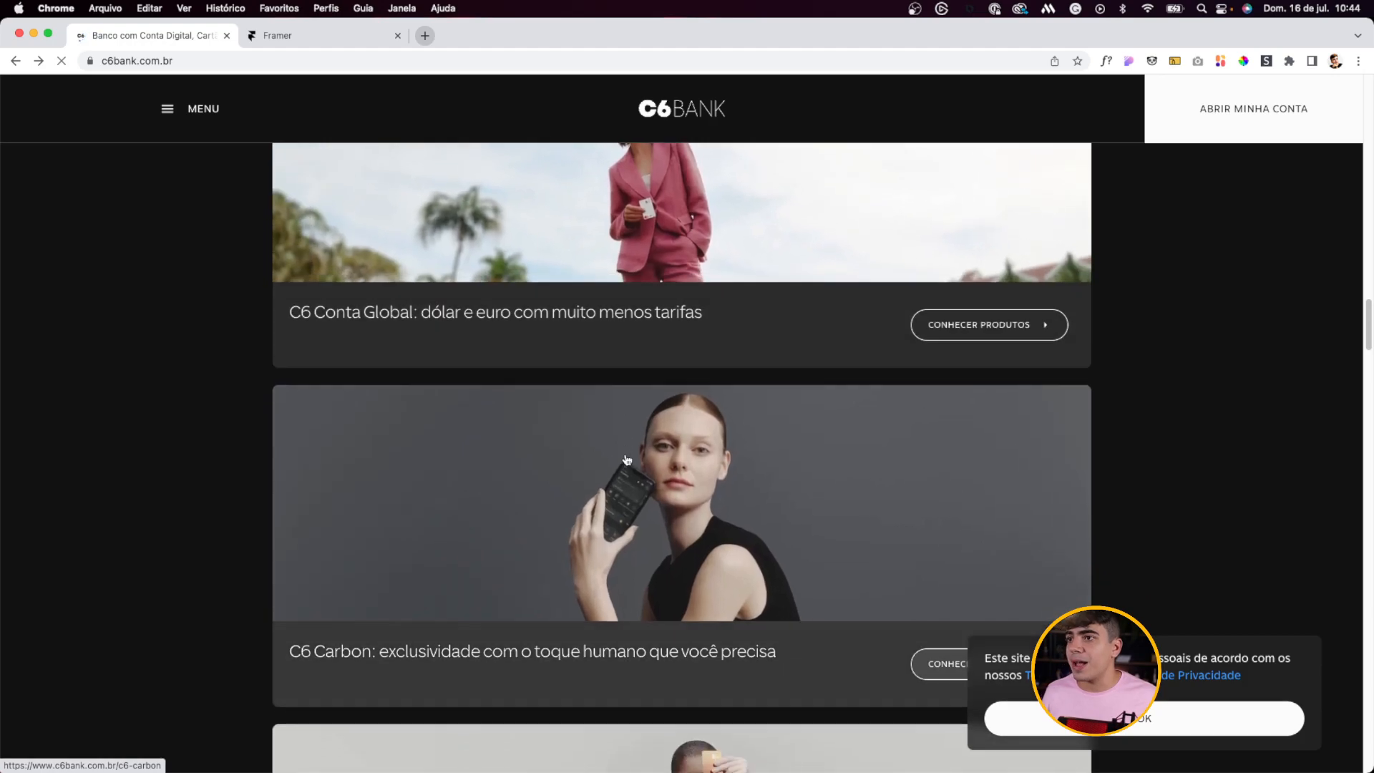
scroll(626, 461, "up", 10)
scroll(627, 460, "up", 2)
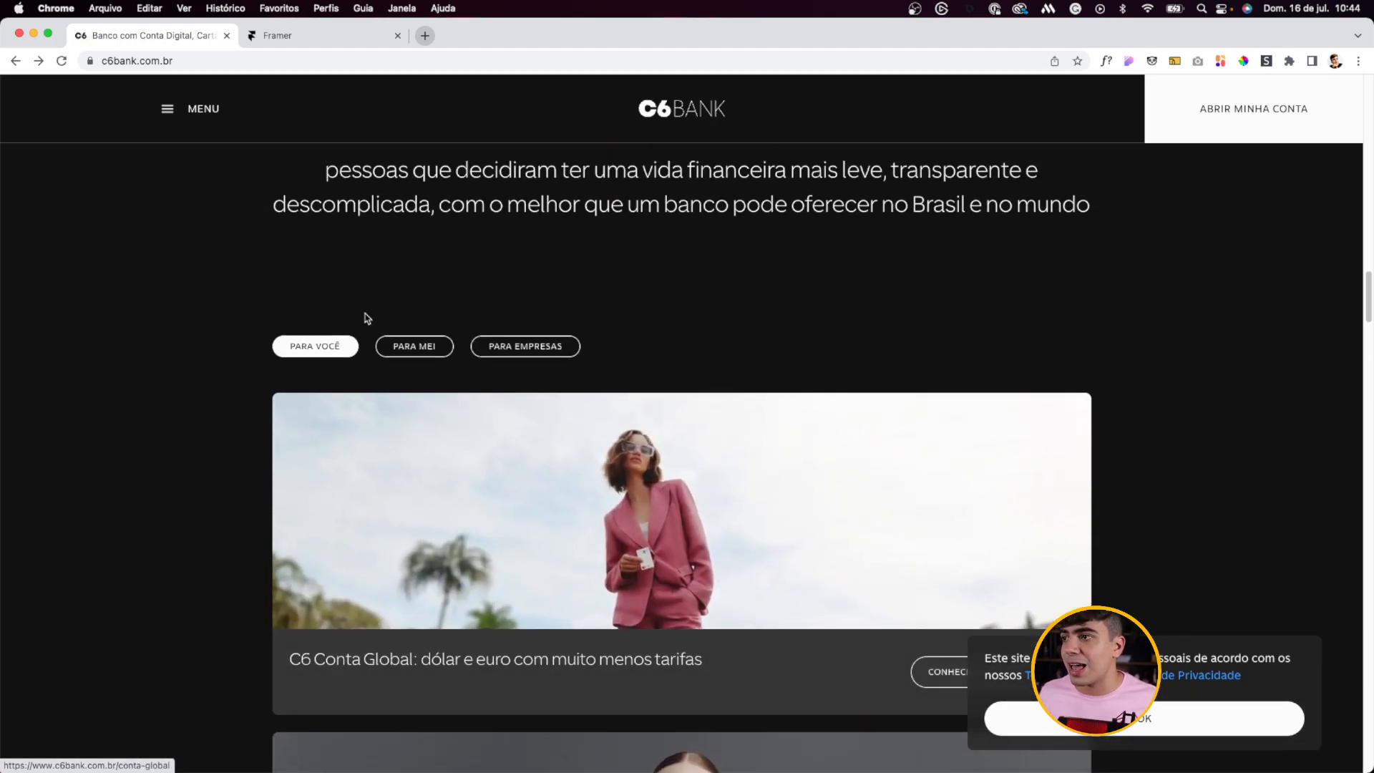
Step: Compare the product cards under the Para MEI and Para Empresas filters, ending on the Para Você filter
left_click(403, 349)
left_click(501, 351)
left_click(411, 350)
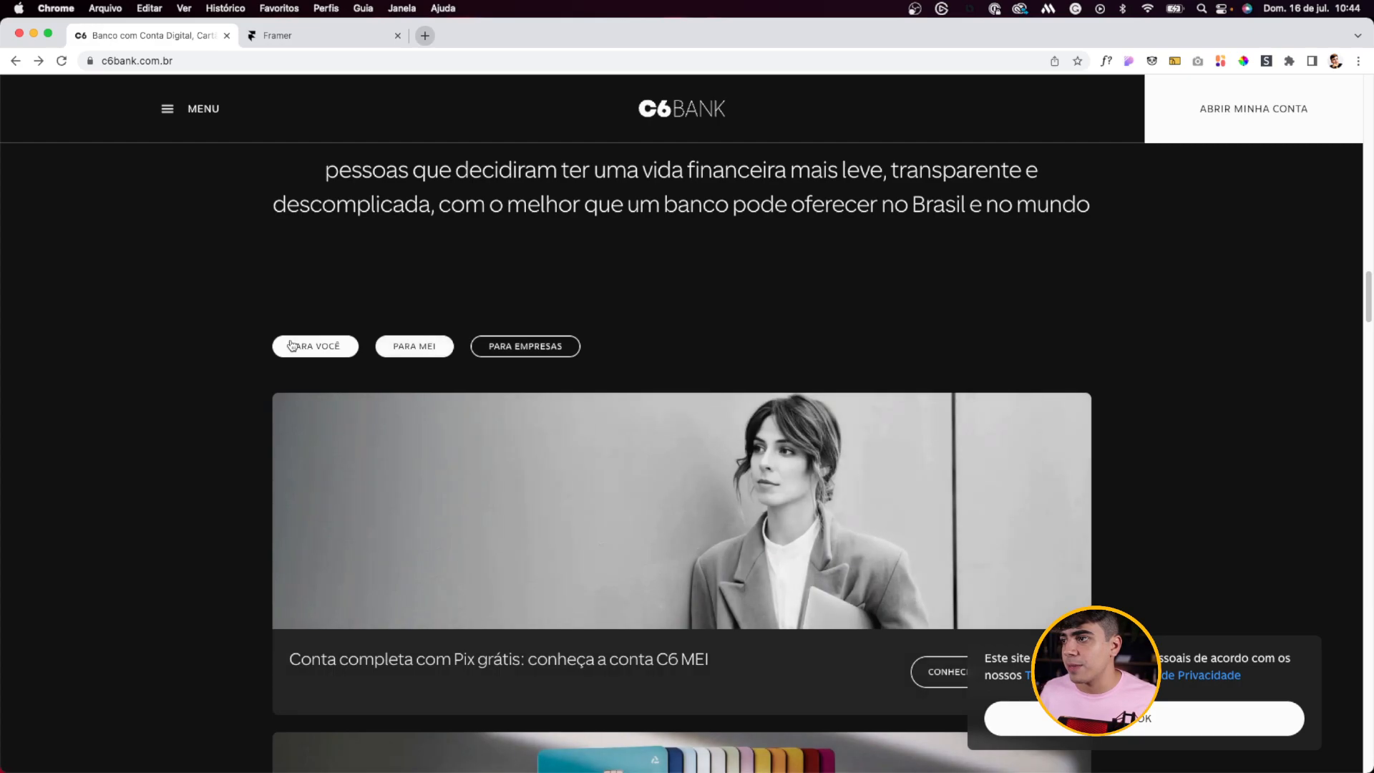
left_click(292, 349)
Step: Switch to Framer, create a new project and set its Desktop breakpoint width to 1440
left_click(279, 37)
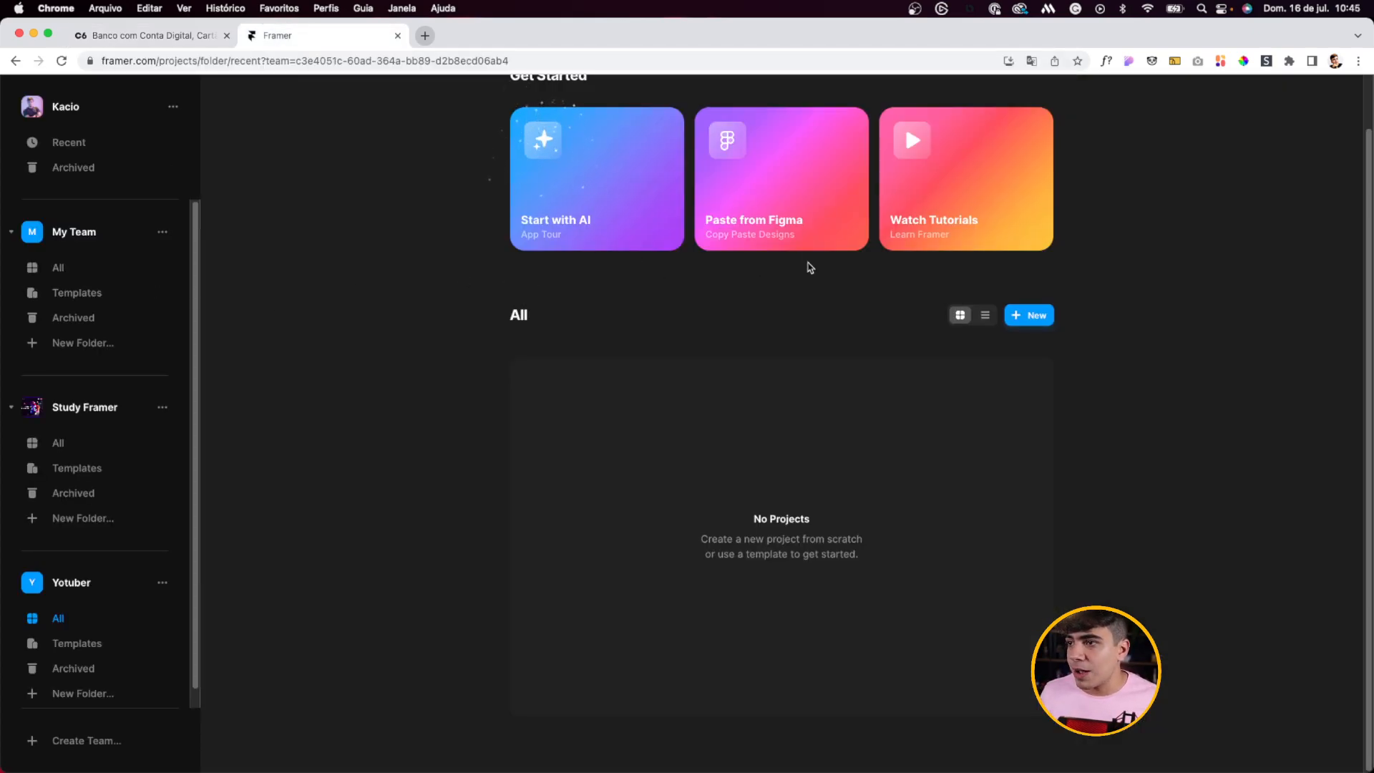
left_click(1033, 321)
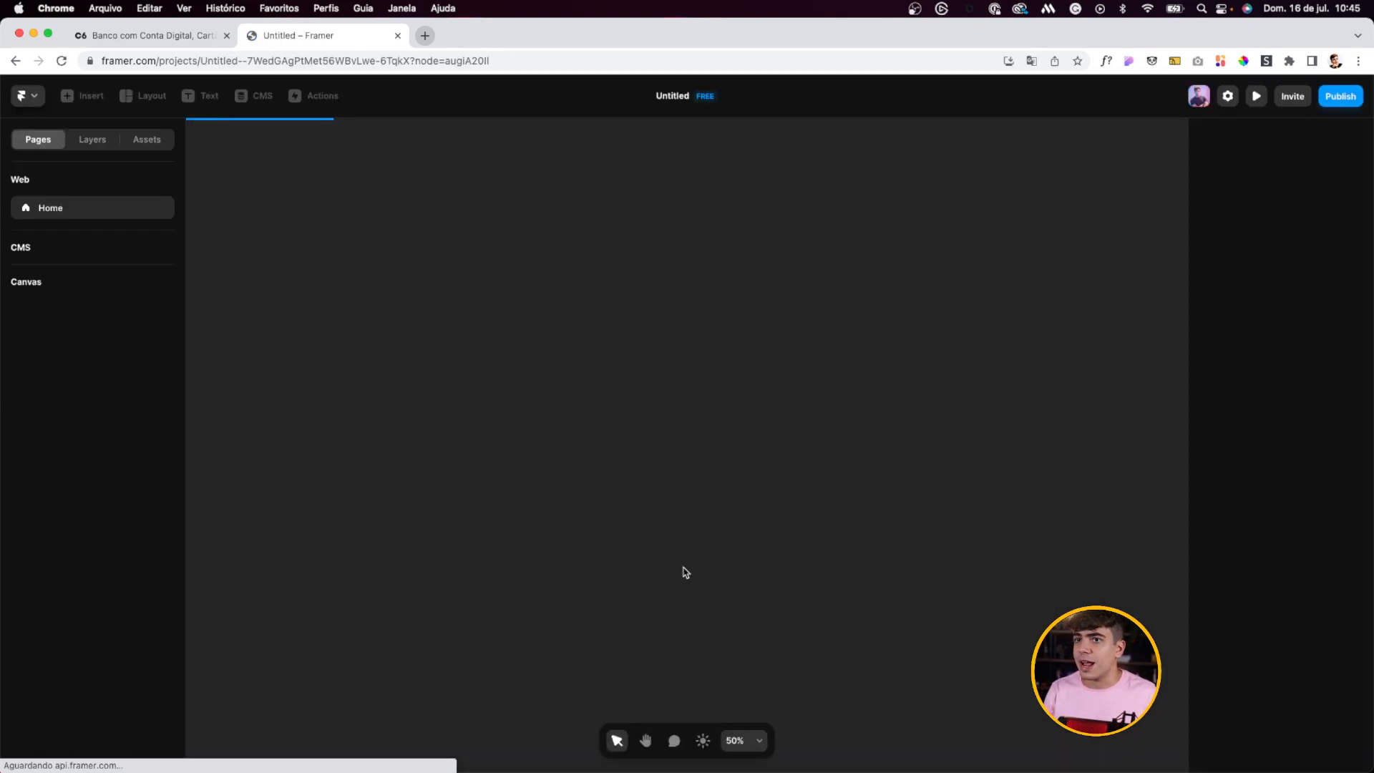
left_click(665, 264)
left_click(1285, 306)
type("1440")
key("Return")
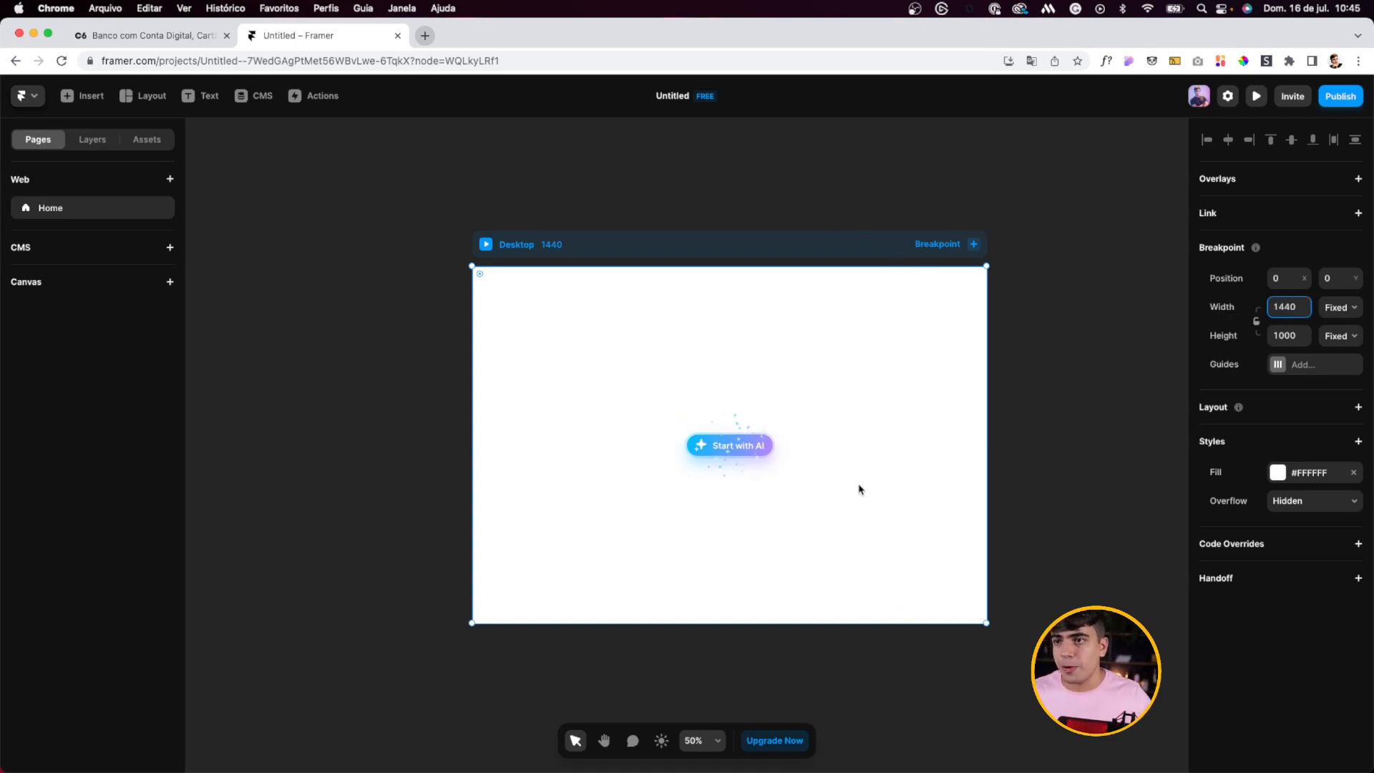
left_click(483, 198)
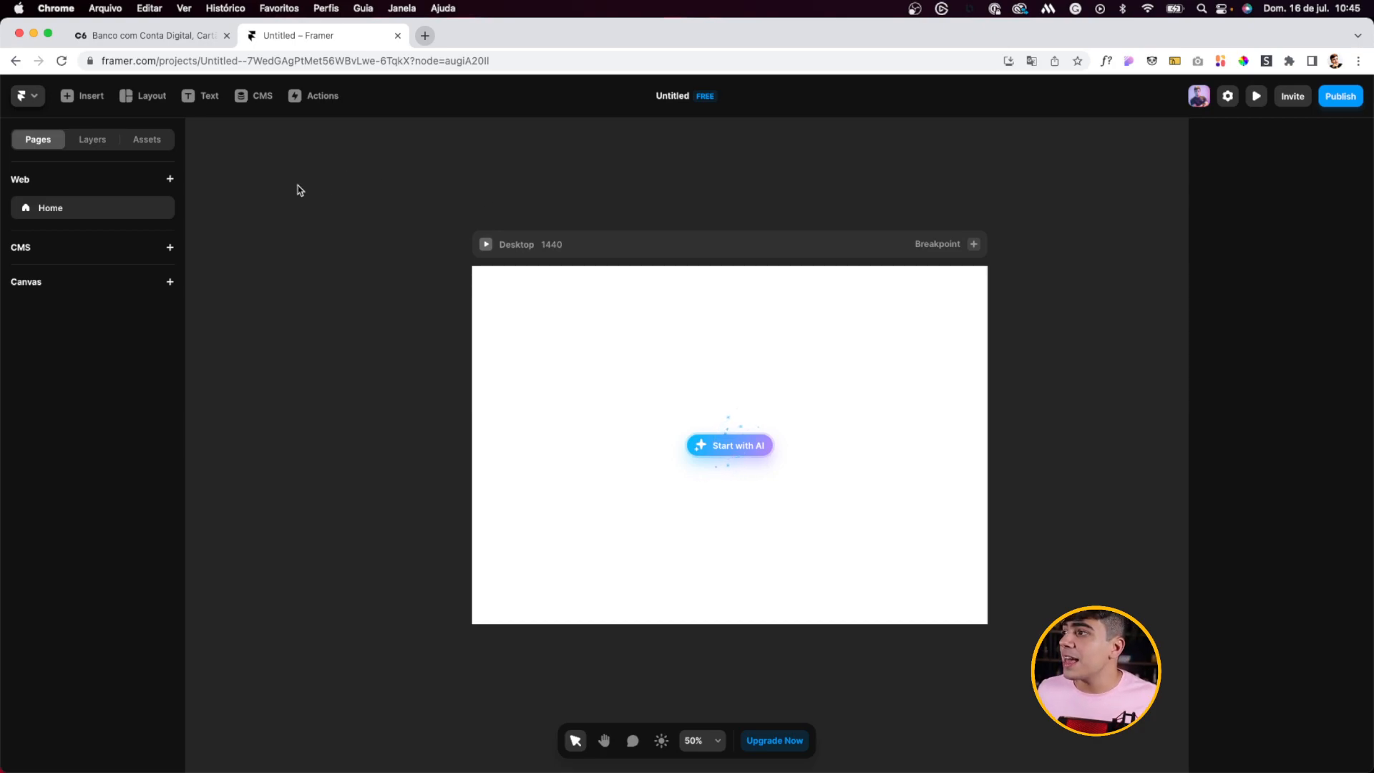
Step: Create a CMS collection named C6 Bank in the new project
left_click(266, 100)
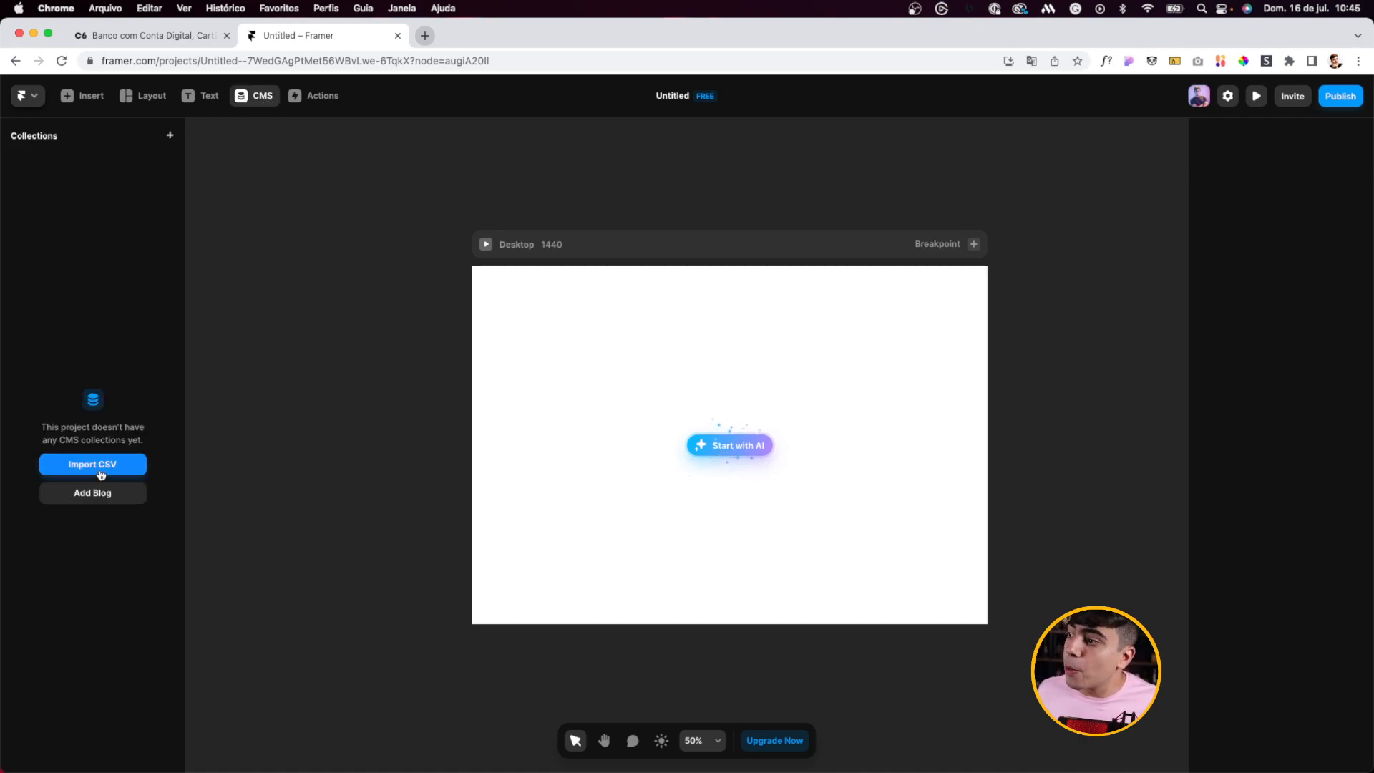
left_click(169, 137)
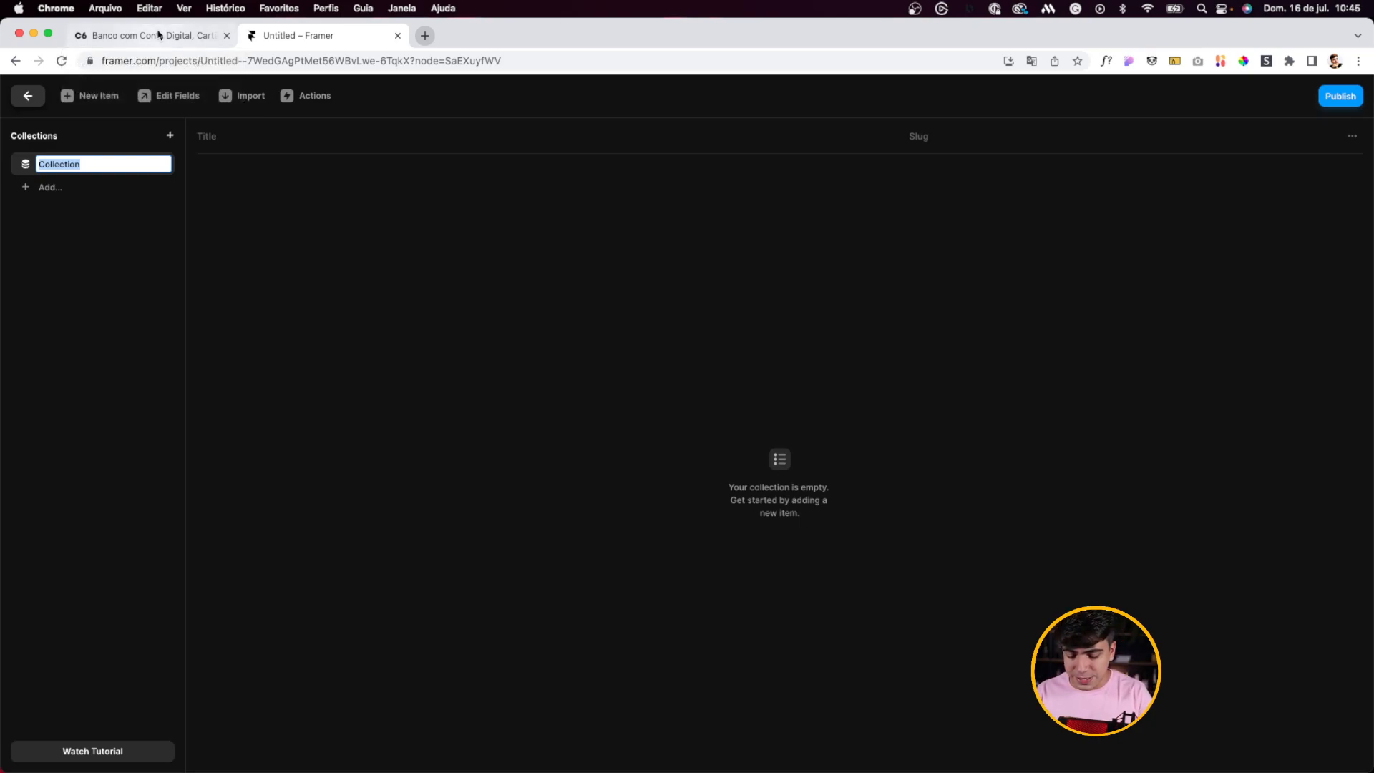
type("Bank")
key("super+a")
type("C6 Ban")
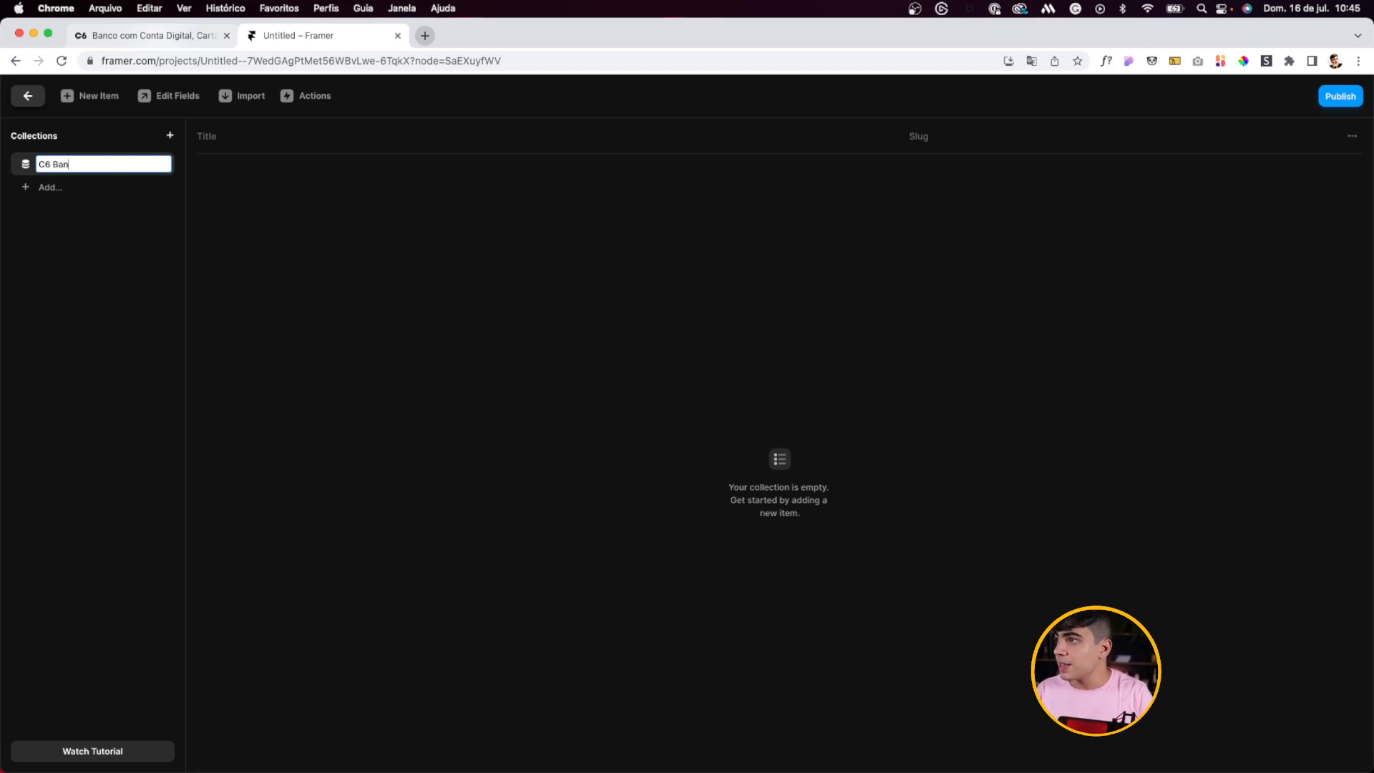
type("k")
key("Return")
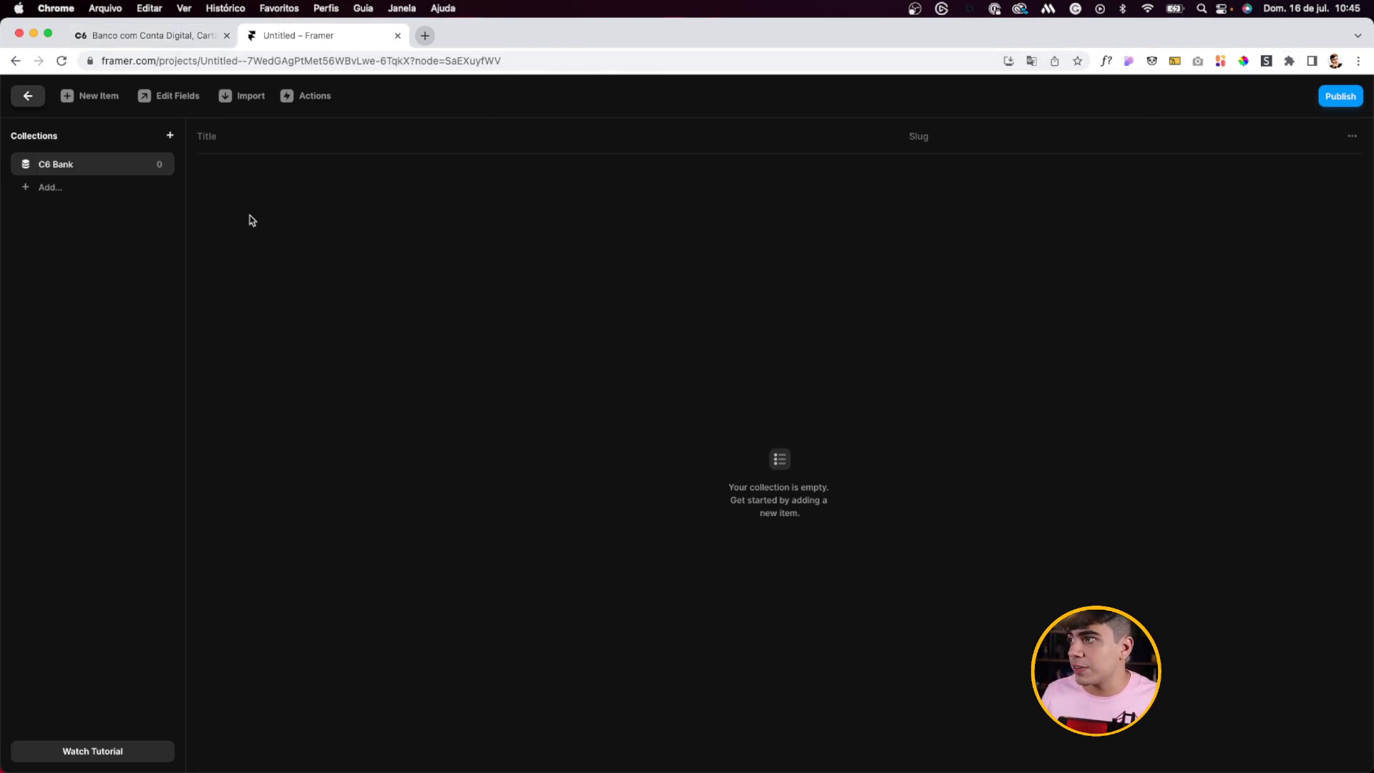
Step: Try to add a second collection to the project's CMS
left_click(57, 189)
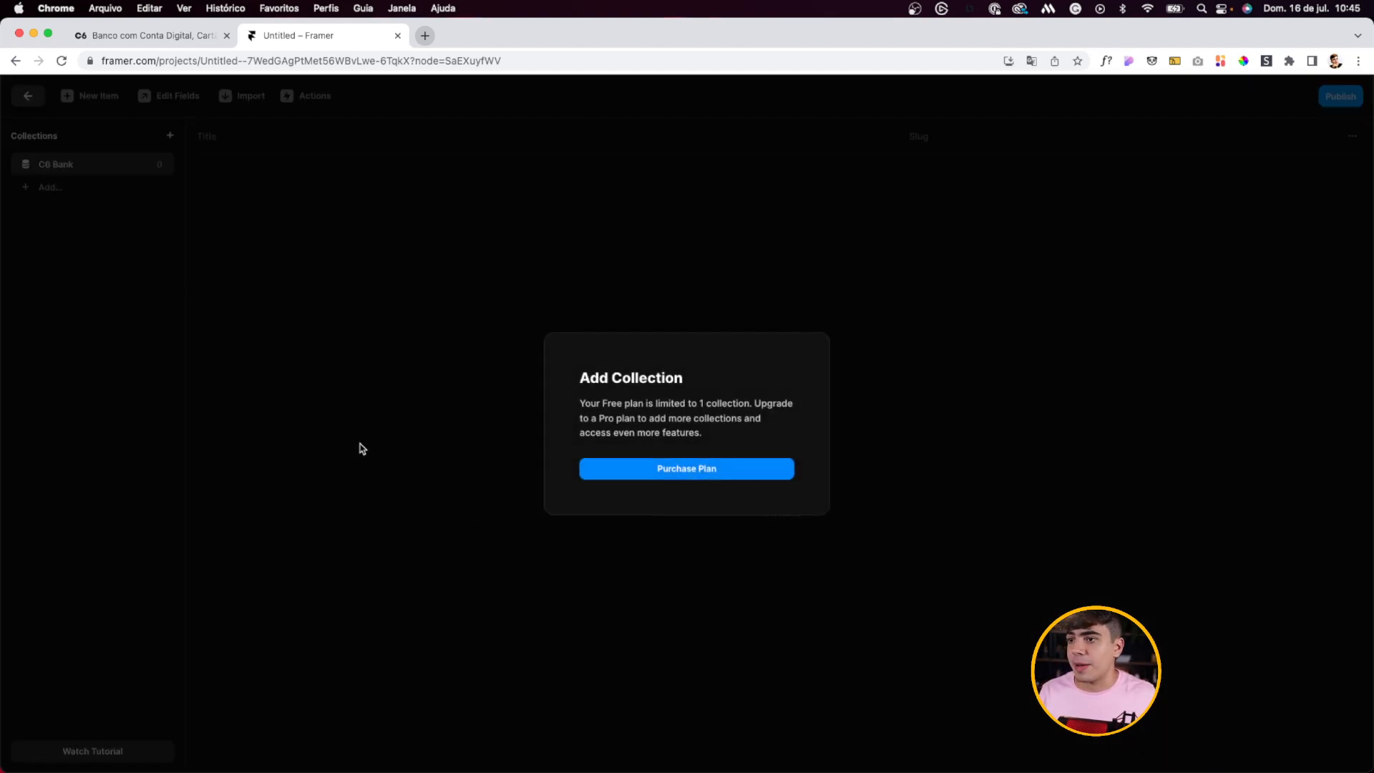
left_click(361, 446)
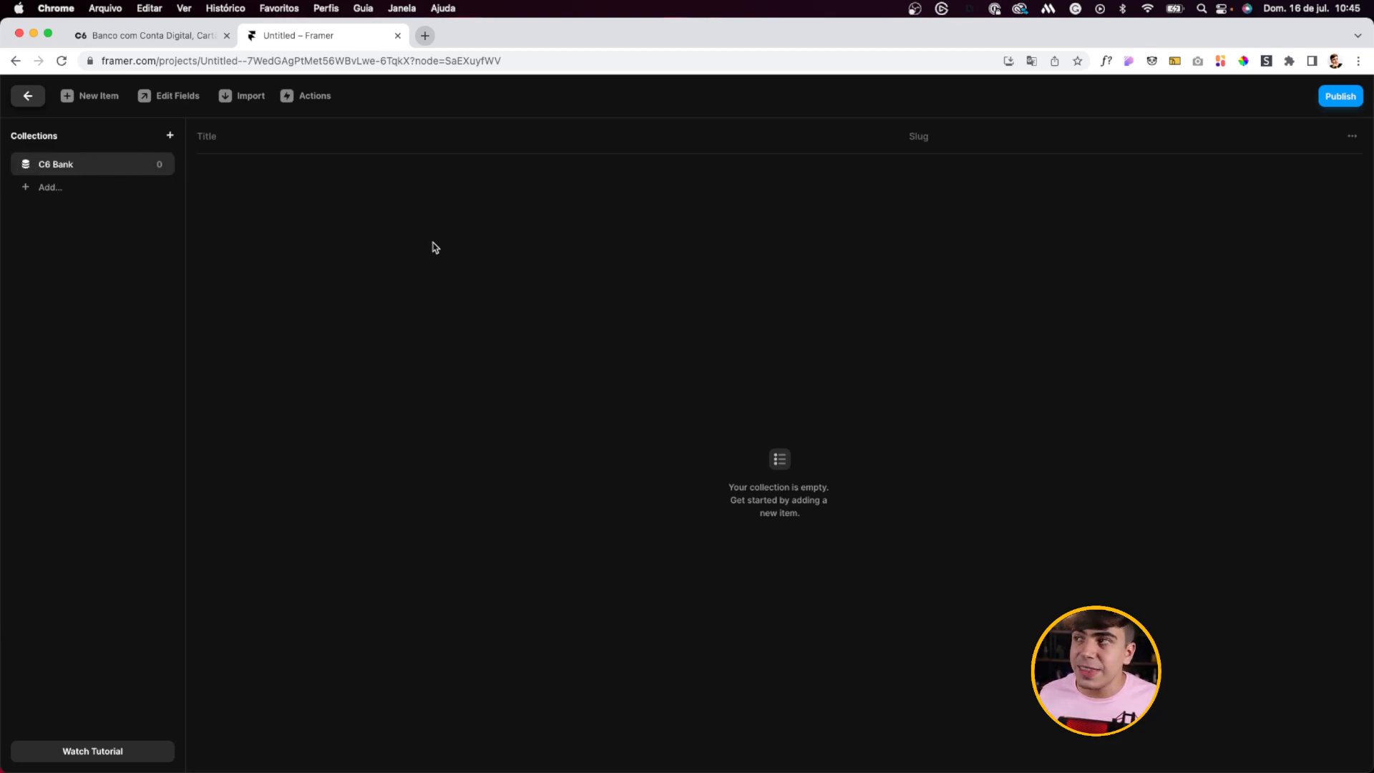
Step: Switch to the C6 Bank website and examine the filters, images, titles and links of the product cards
left_click(153, 43)
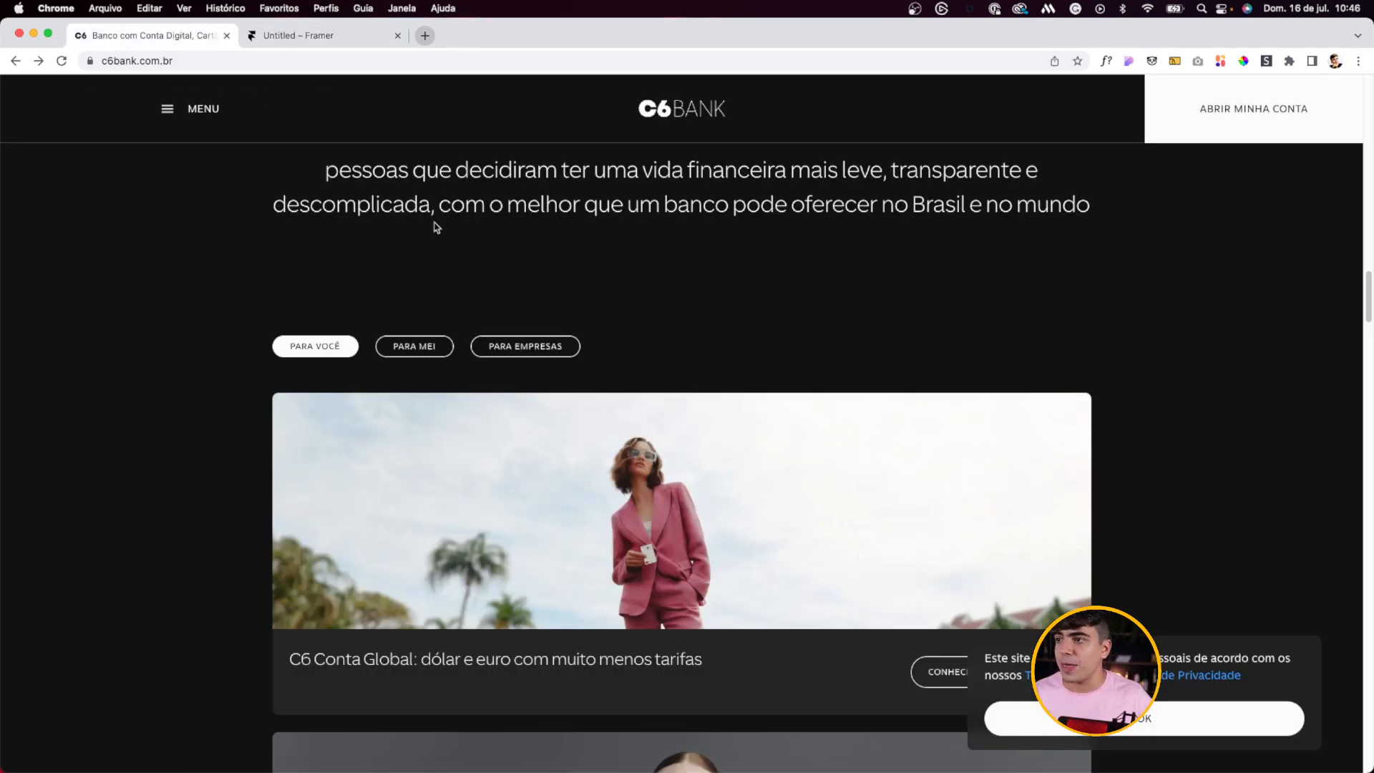
scroll(415, 261, "down", 3)
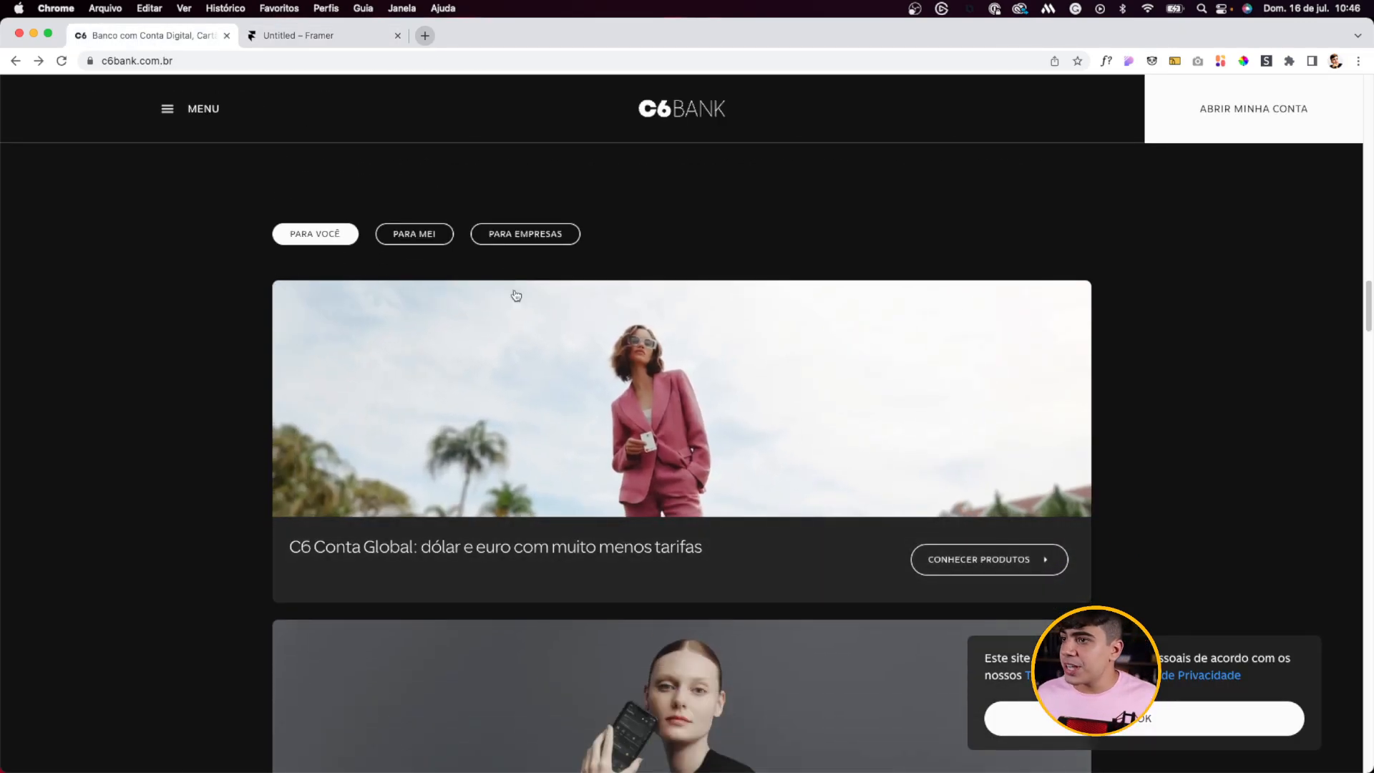
scroll(1079, 400, "up", 3)
scroll(1066, 402, "down", 10)
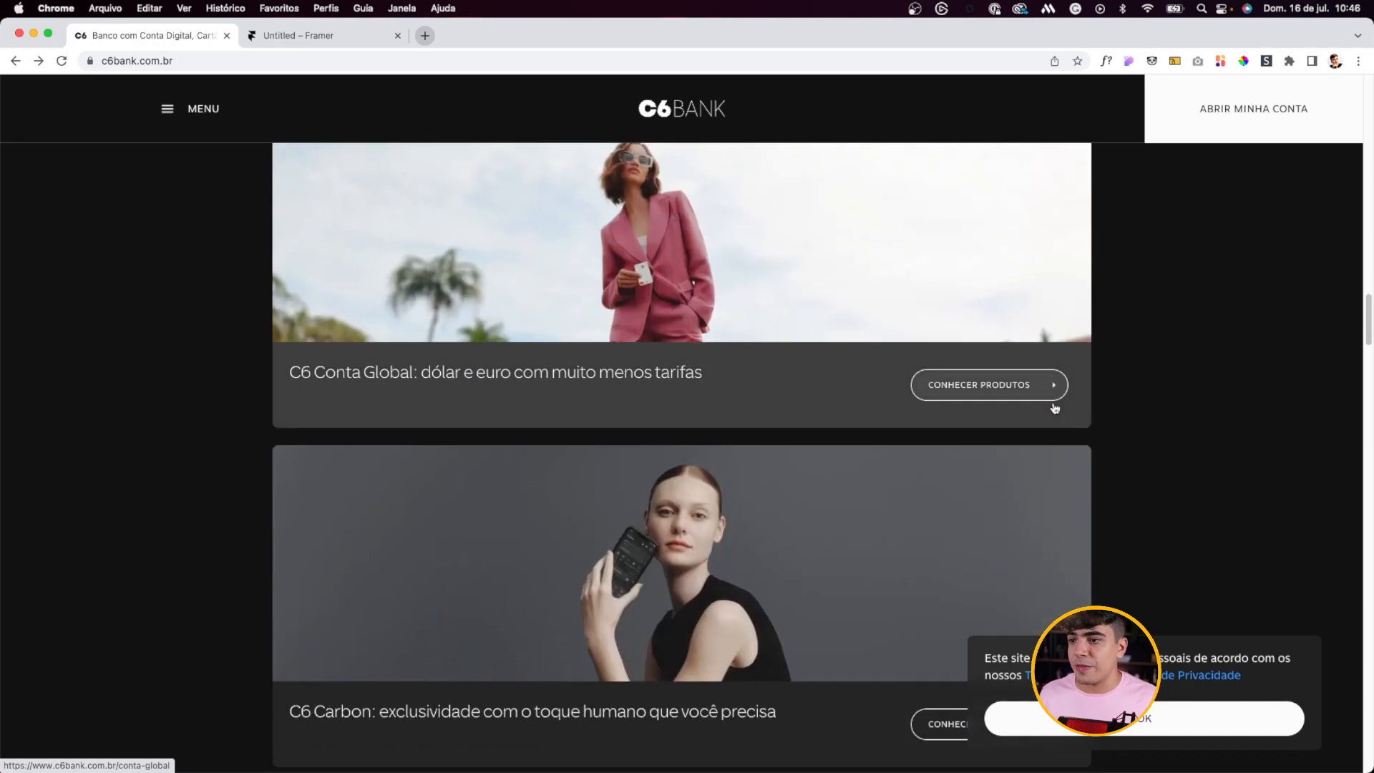
scroll(1054, 406, "up", 8)
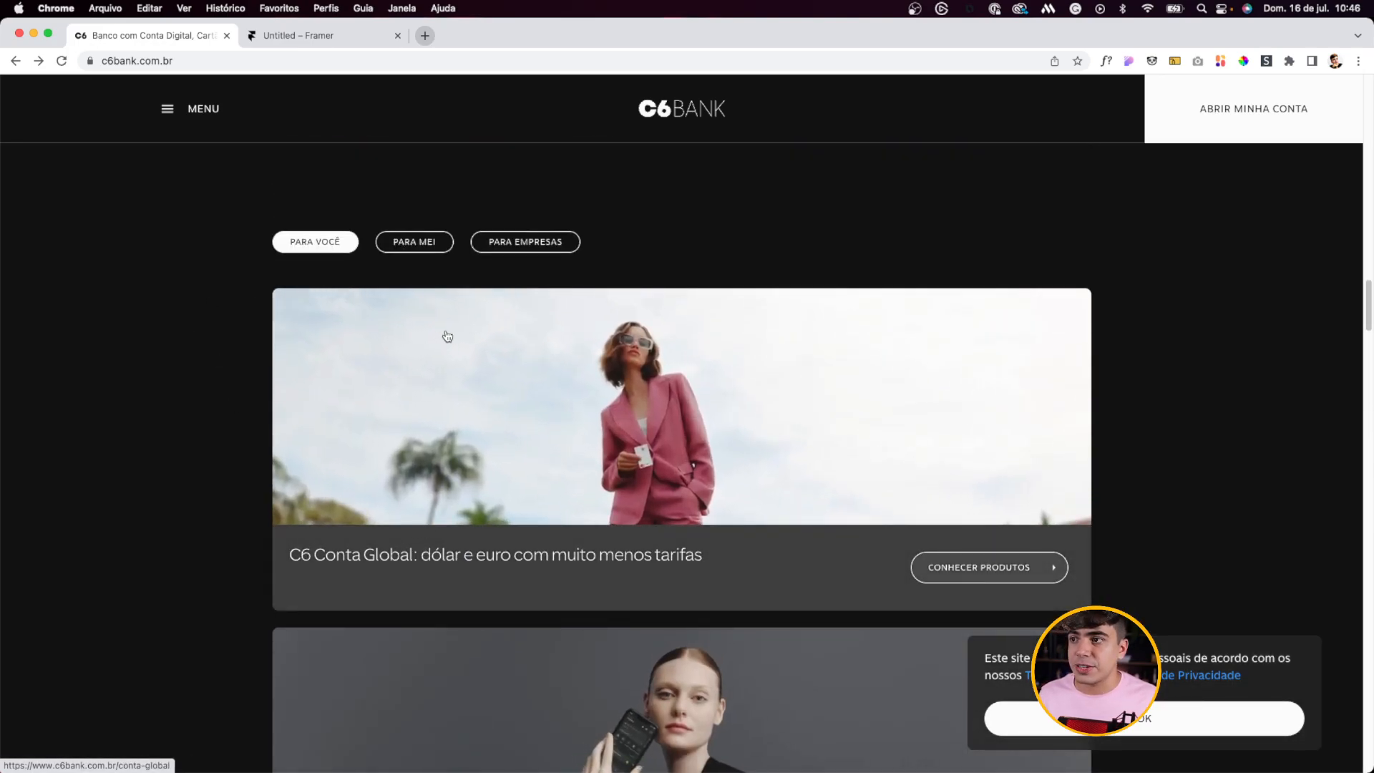
scroll(1043, 338, "down", 1)
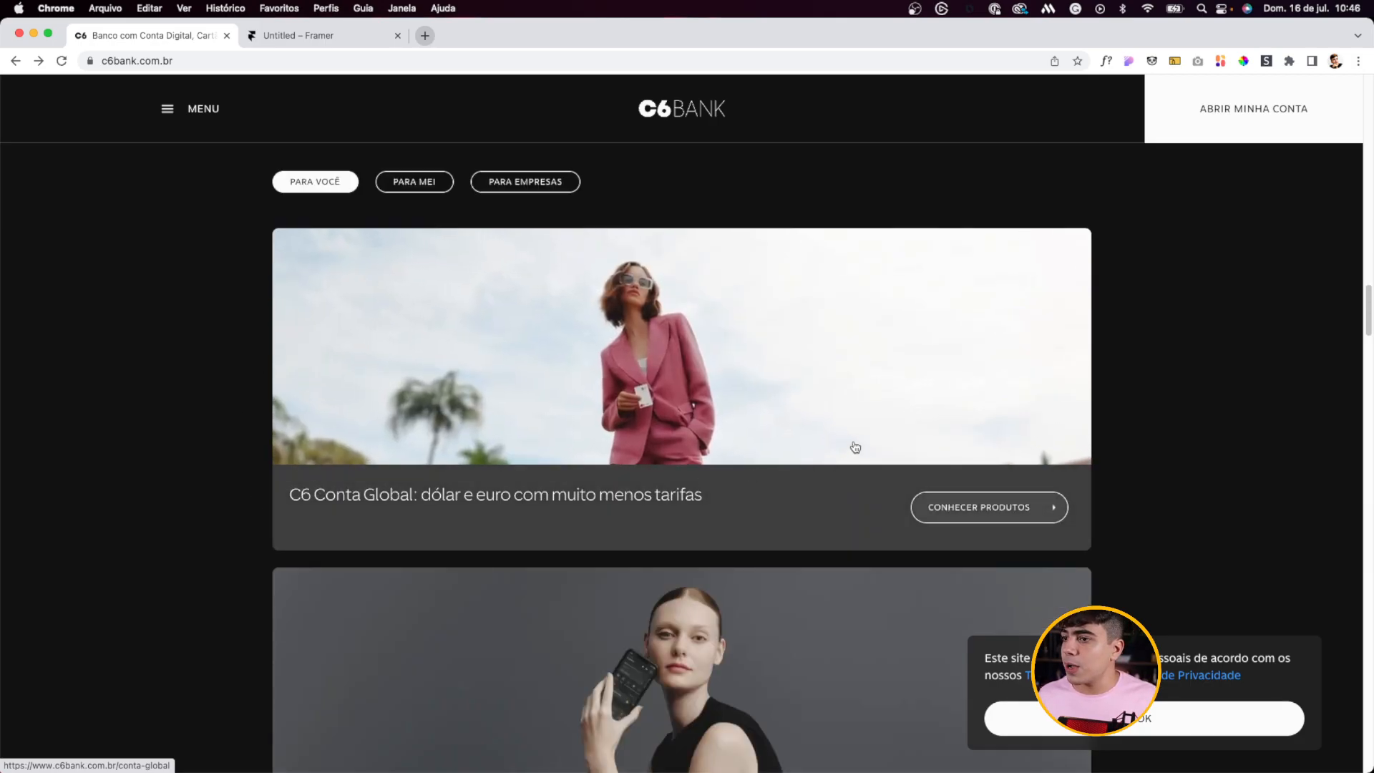
Step: Examine the headings, description, image and benefits section of the C6 Conta Global page, and go back to the home page
left_click(847, 405)
left_click_drag(269, 466, 204, 446)
left_click(204, 447)
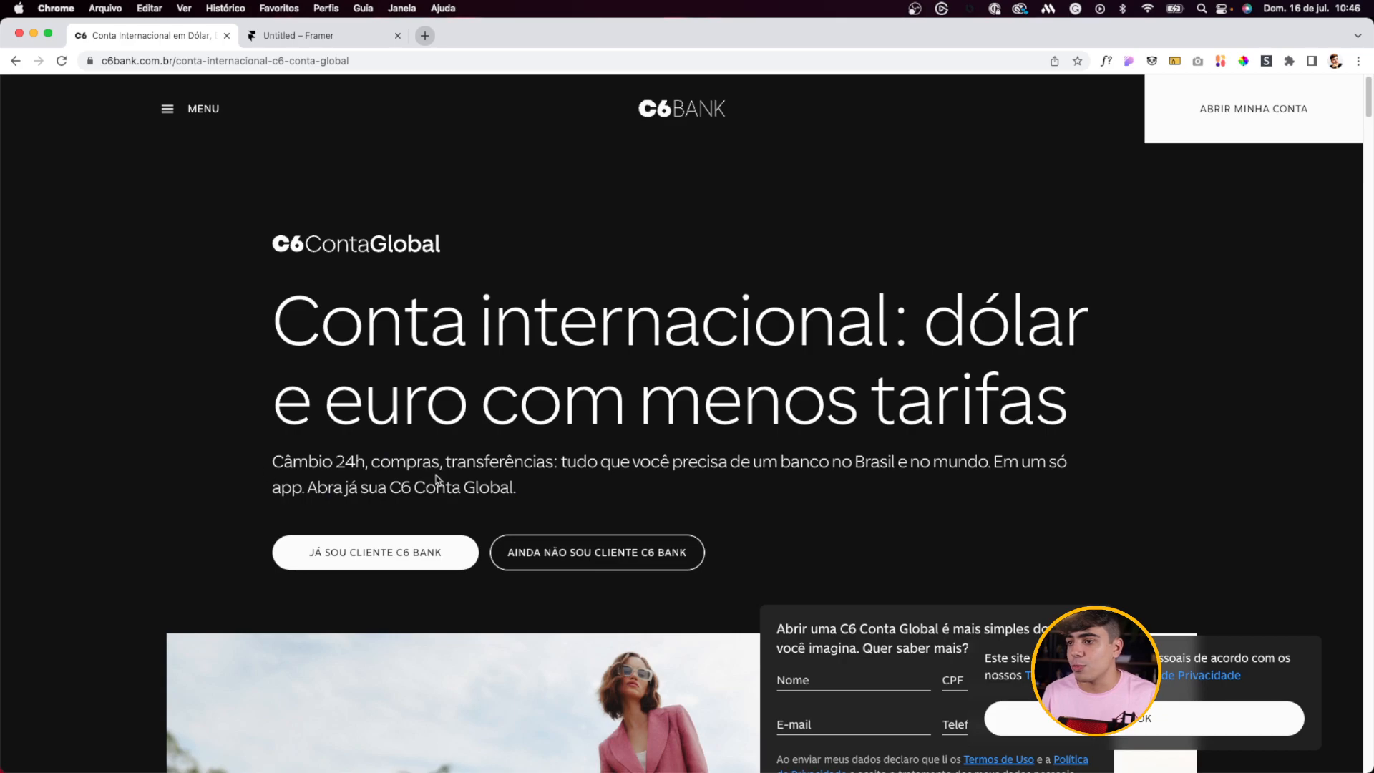
scroll(422, 473, "down", 10)
scroll(299, 677, "down", 4)
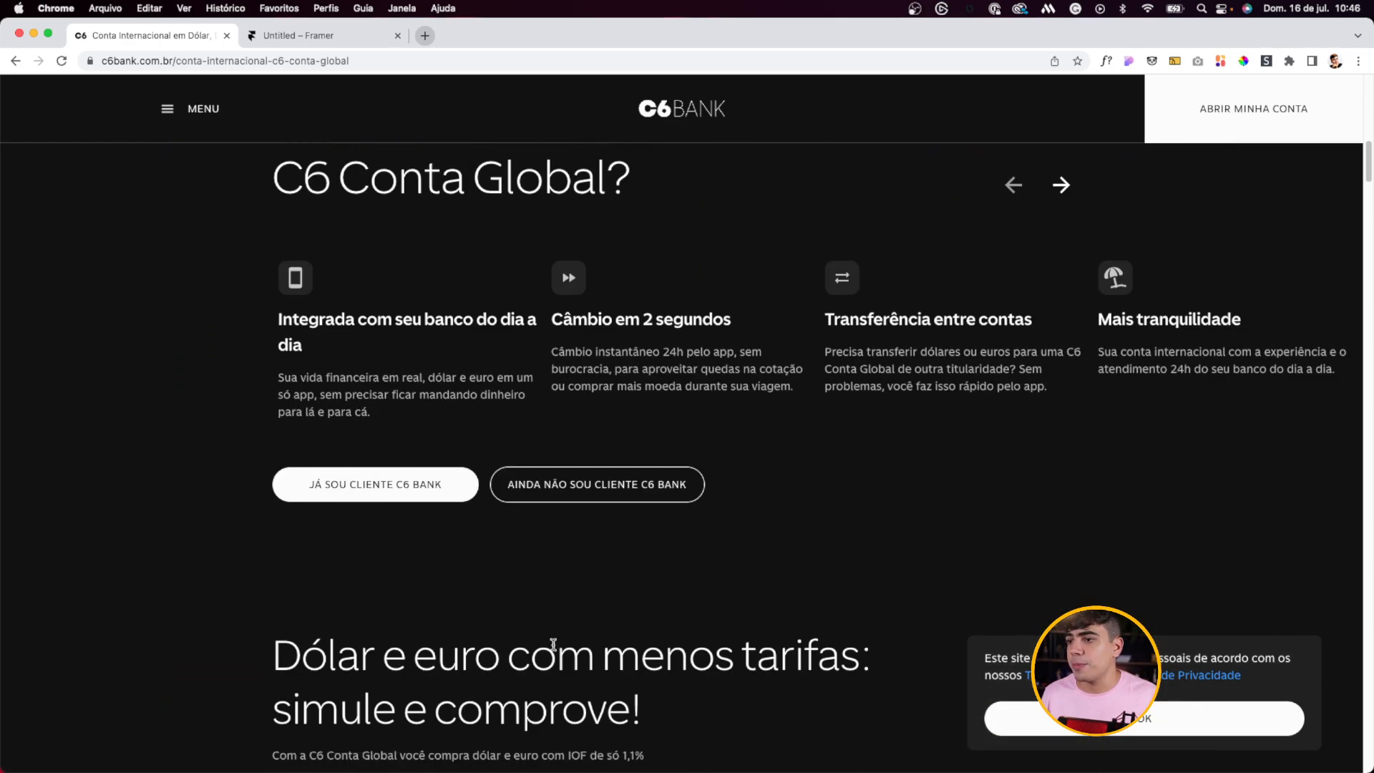
left_click_drag(942, 567, 795, 690)
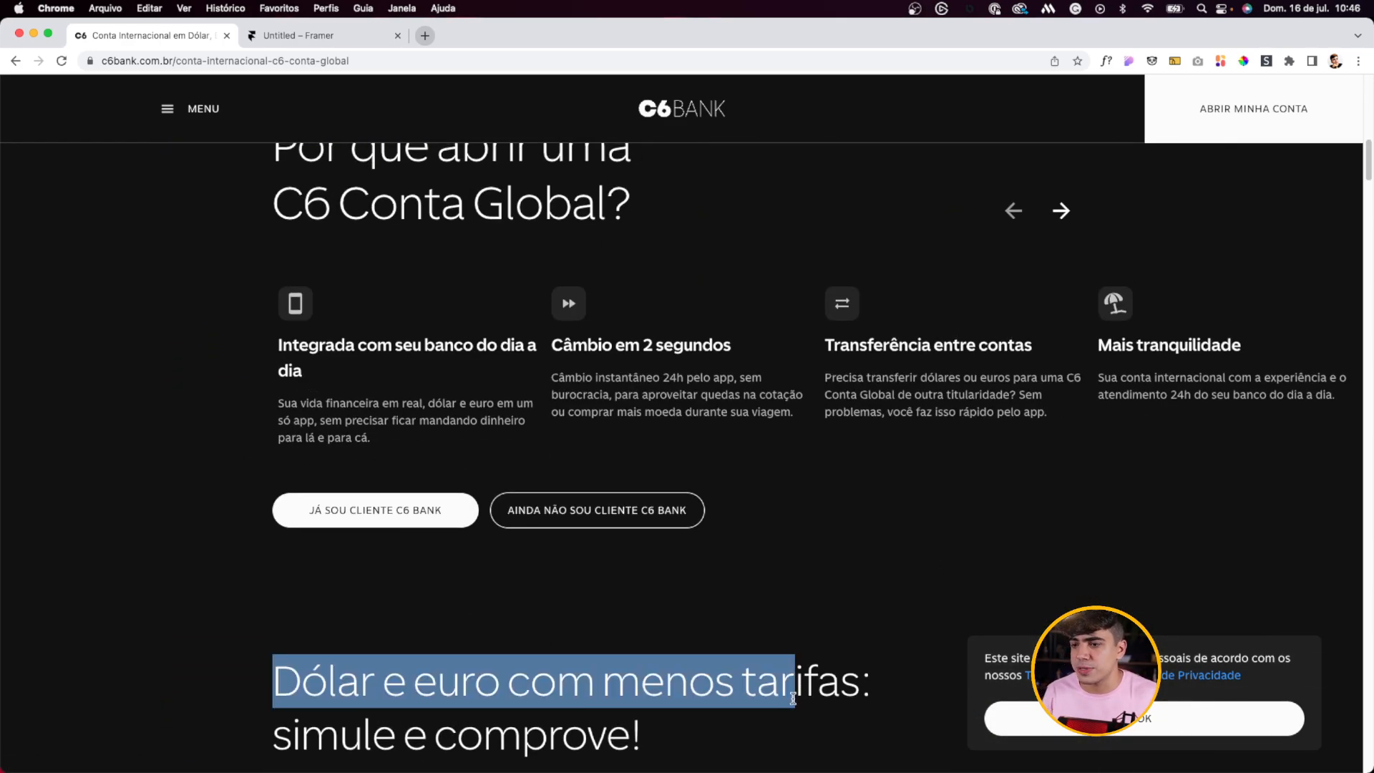
left_click(795, 691)
scroll(795, 691, "down", 1)
scroll(202, 153, "up", 14)
scroll(519, 539, "up", 4)
left_click_drag(296, 308, 752, 326)
left_click_drag(520, 457, 215, 462)
scroll(210, 390, "down", 4)
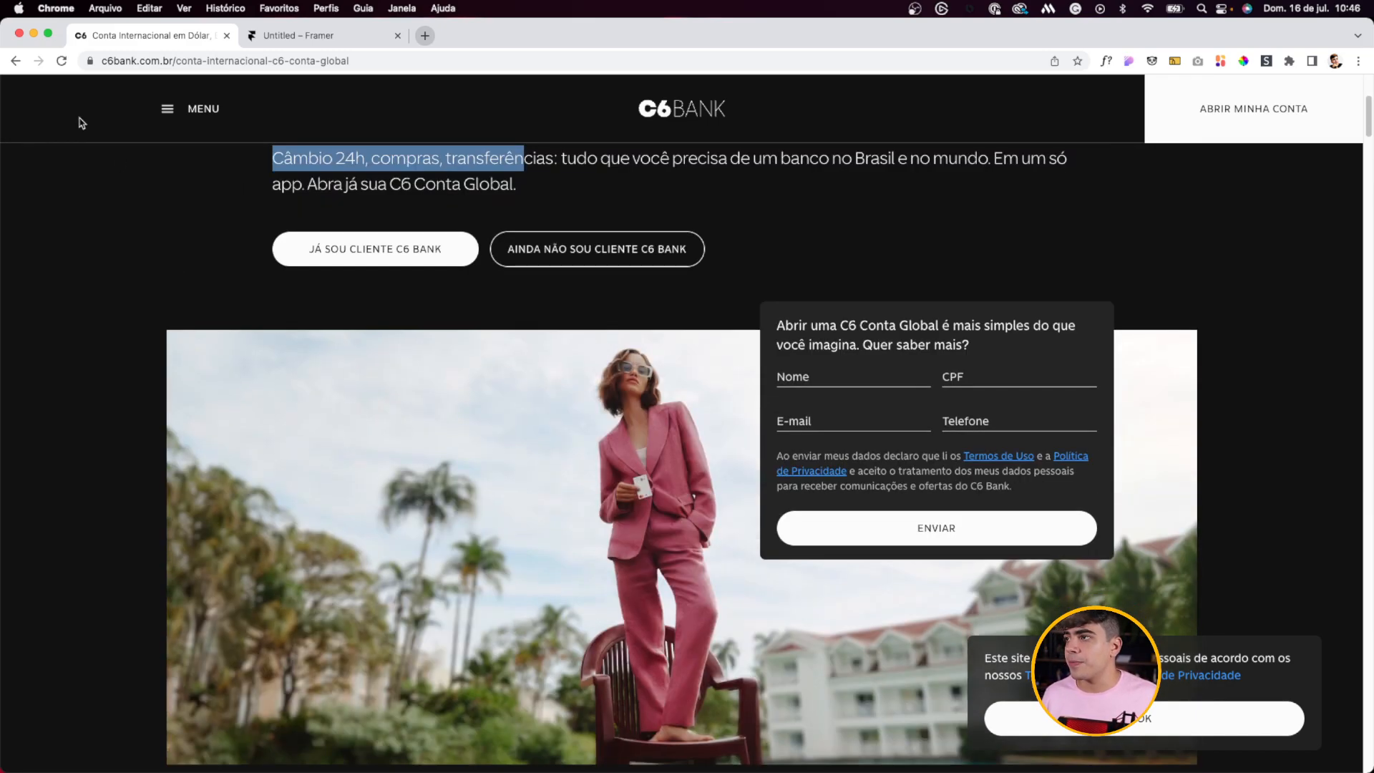
left_click(16, 60)
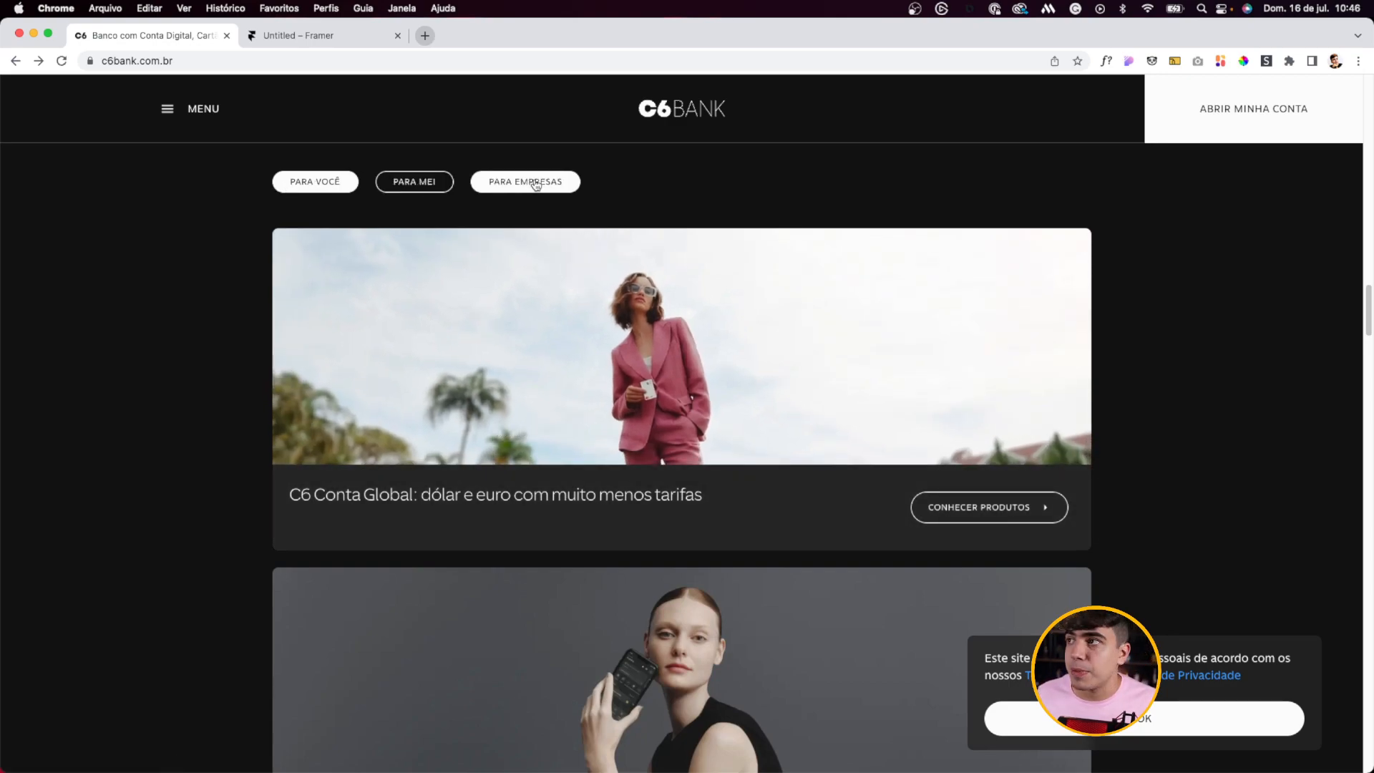
Step: Switch to Framer, start a new item in the C6 Bank collection and inspect its default Title, Slug and Content fields
left_click(333, 36)
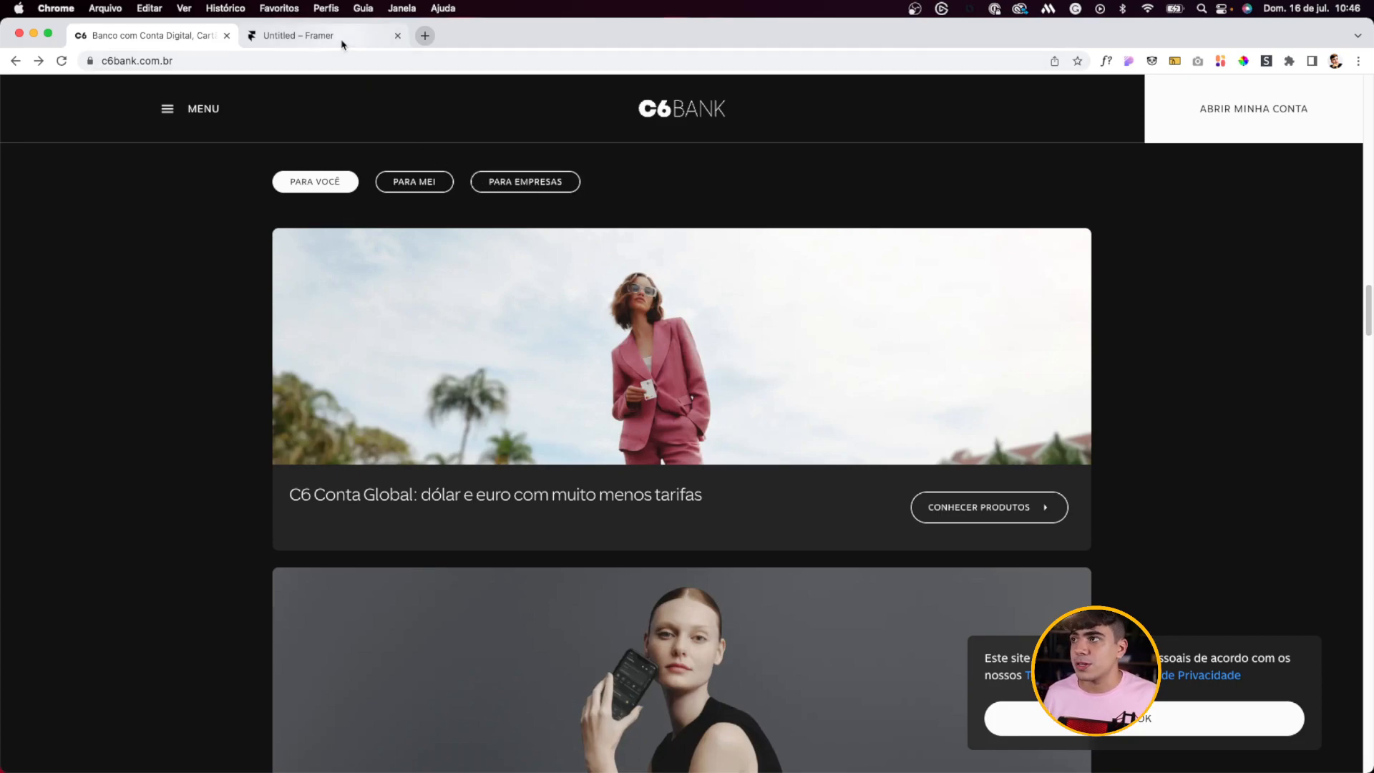
left_click(86, 100)
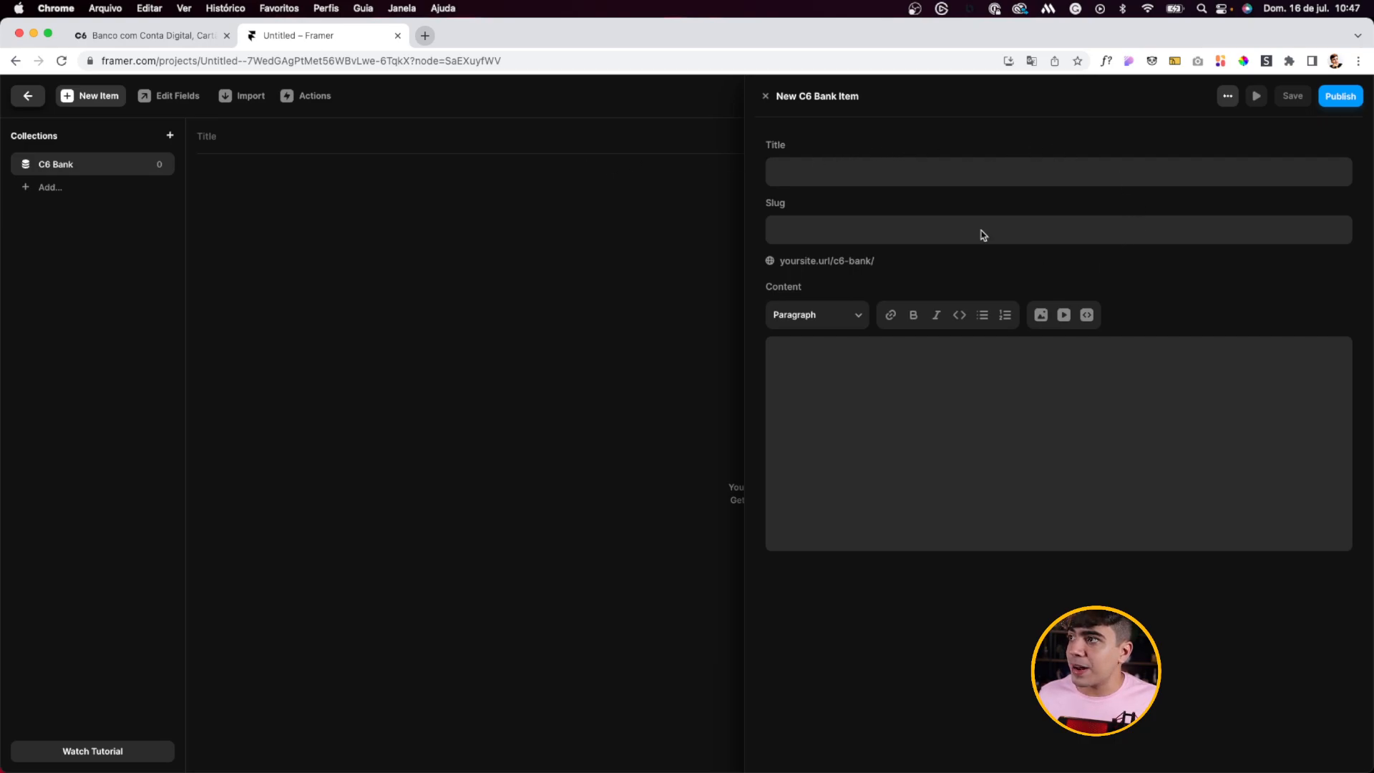
left_click(787, 171)
left_click(815, 239)
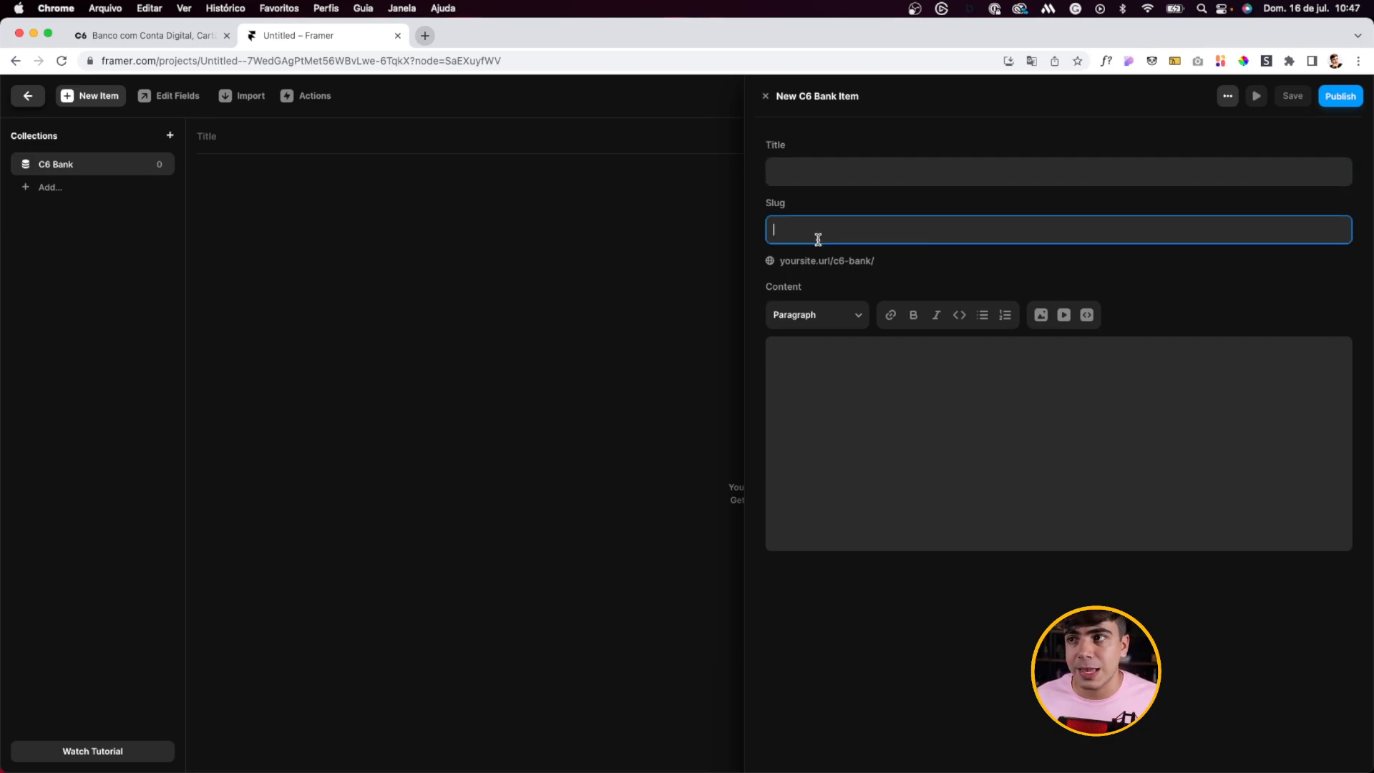
left_click(805, 415)
left_click(326, 241)
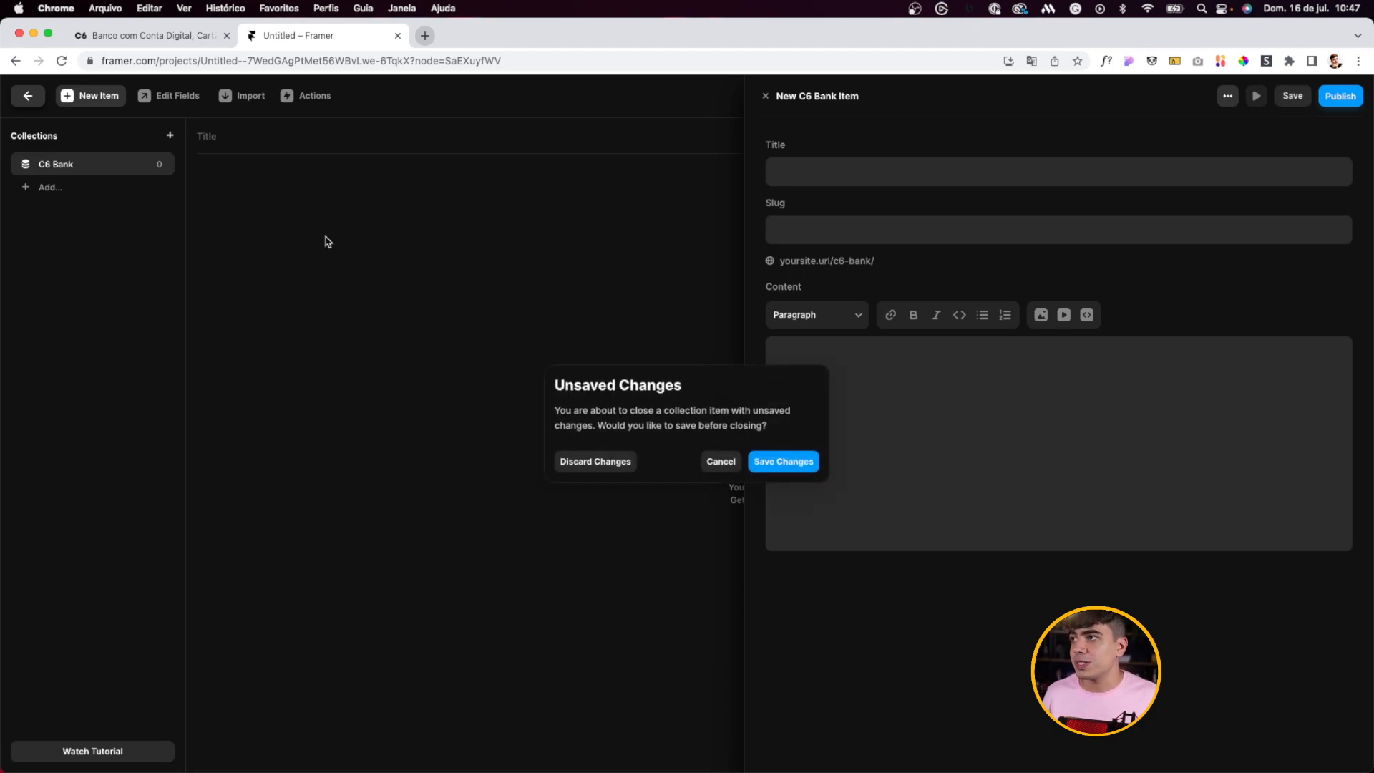
left_click(721, 463)
key("Escape")
left_click(785, 462)
Step: Remove the Title and Content fields from the C6 Bank collection and close the new item
left_click(162, 95)
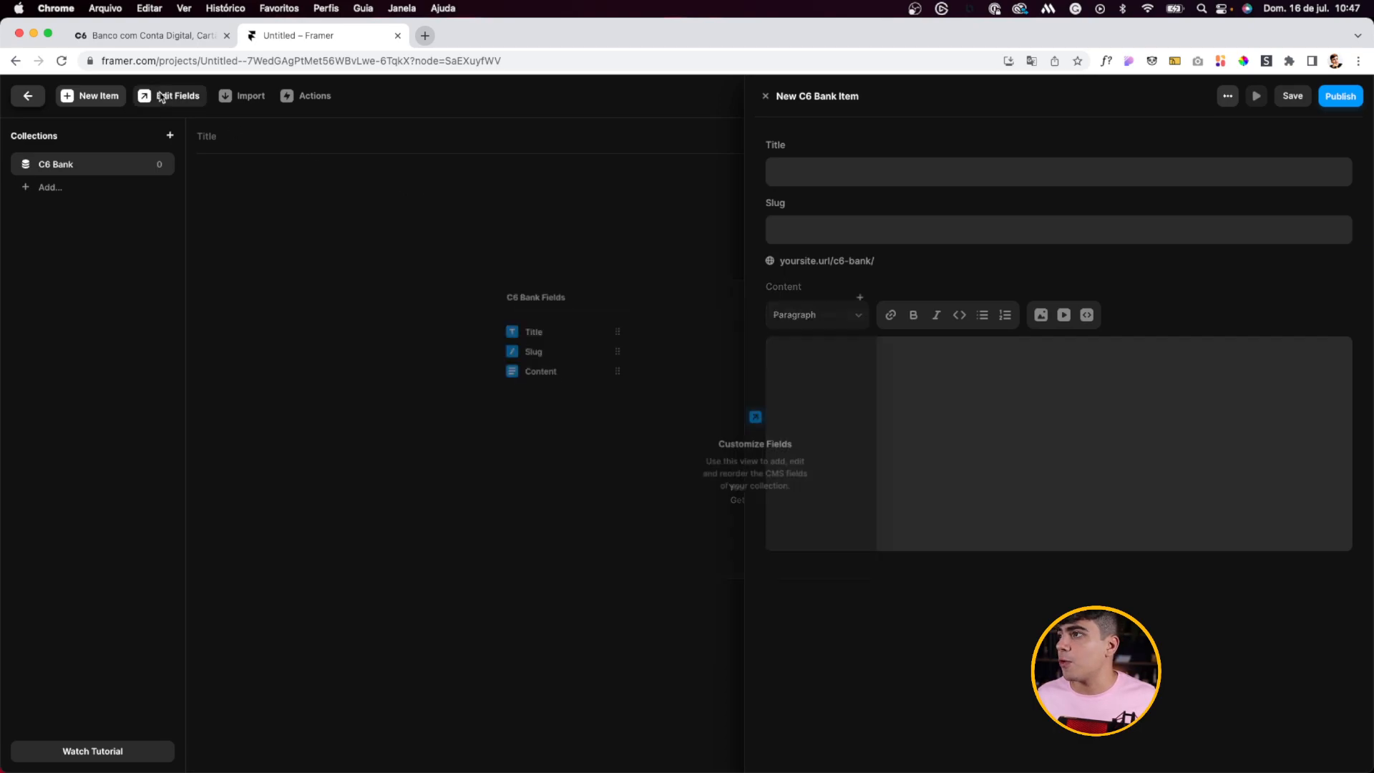
left_click(570, 322)
right_click(569, 326)
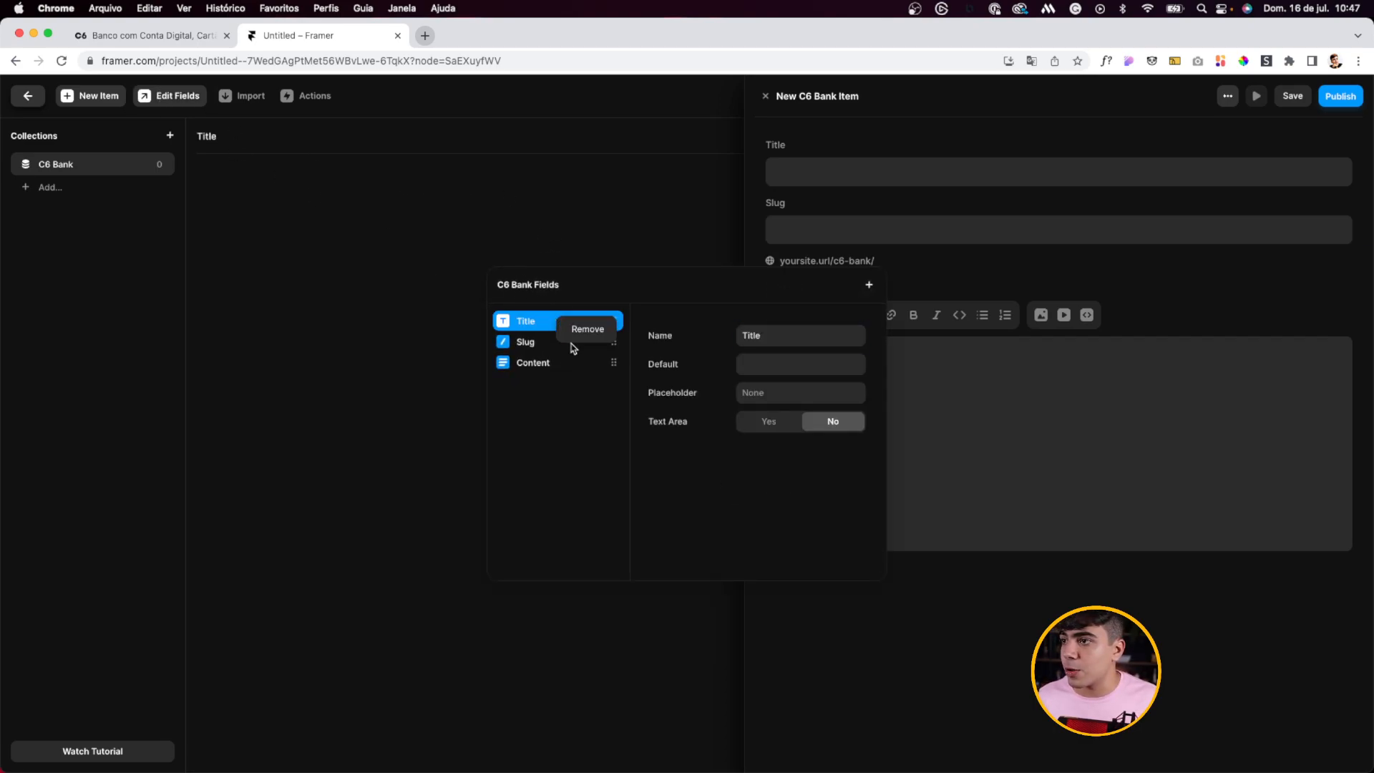
left_click(562, 334)
left_click(556, 343)
right_click(556, 346)
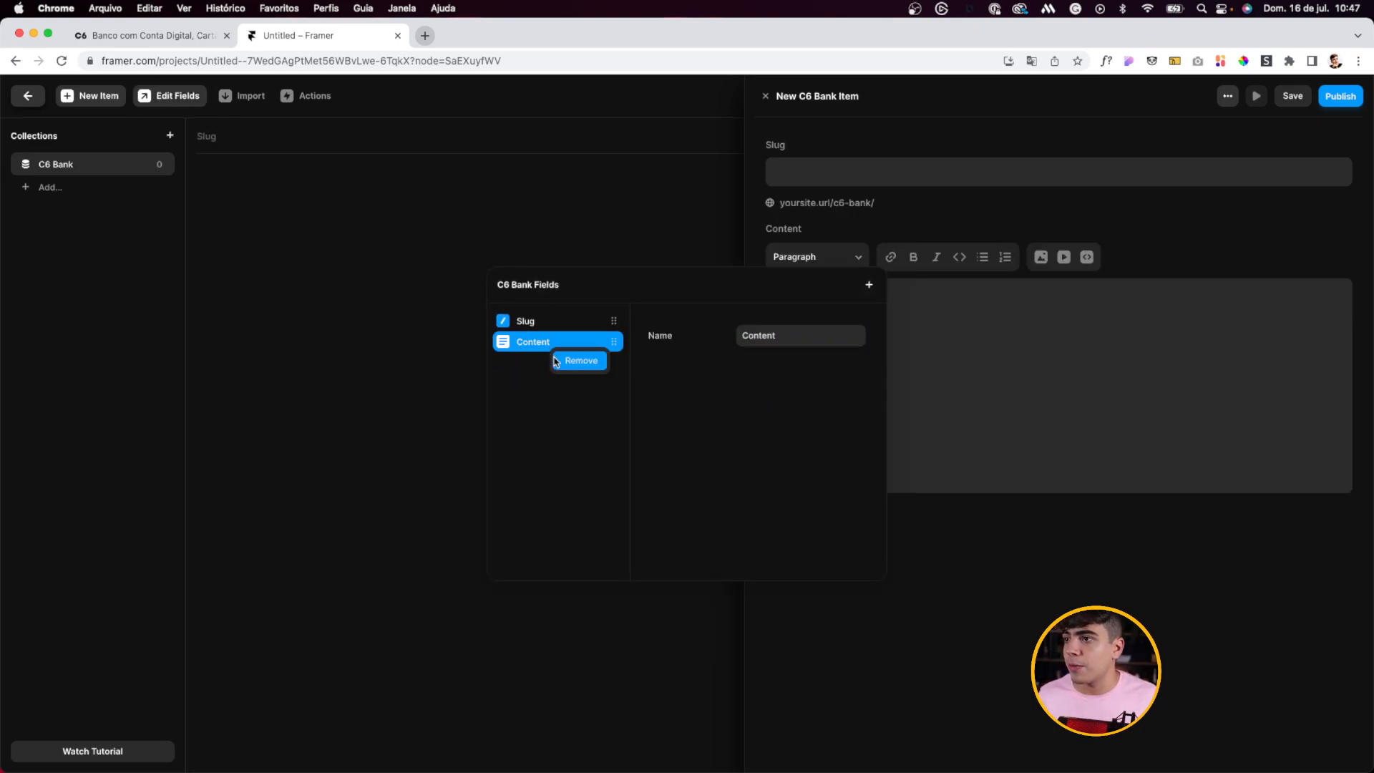
left_click(555, 361)
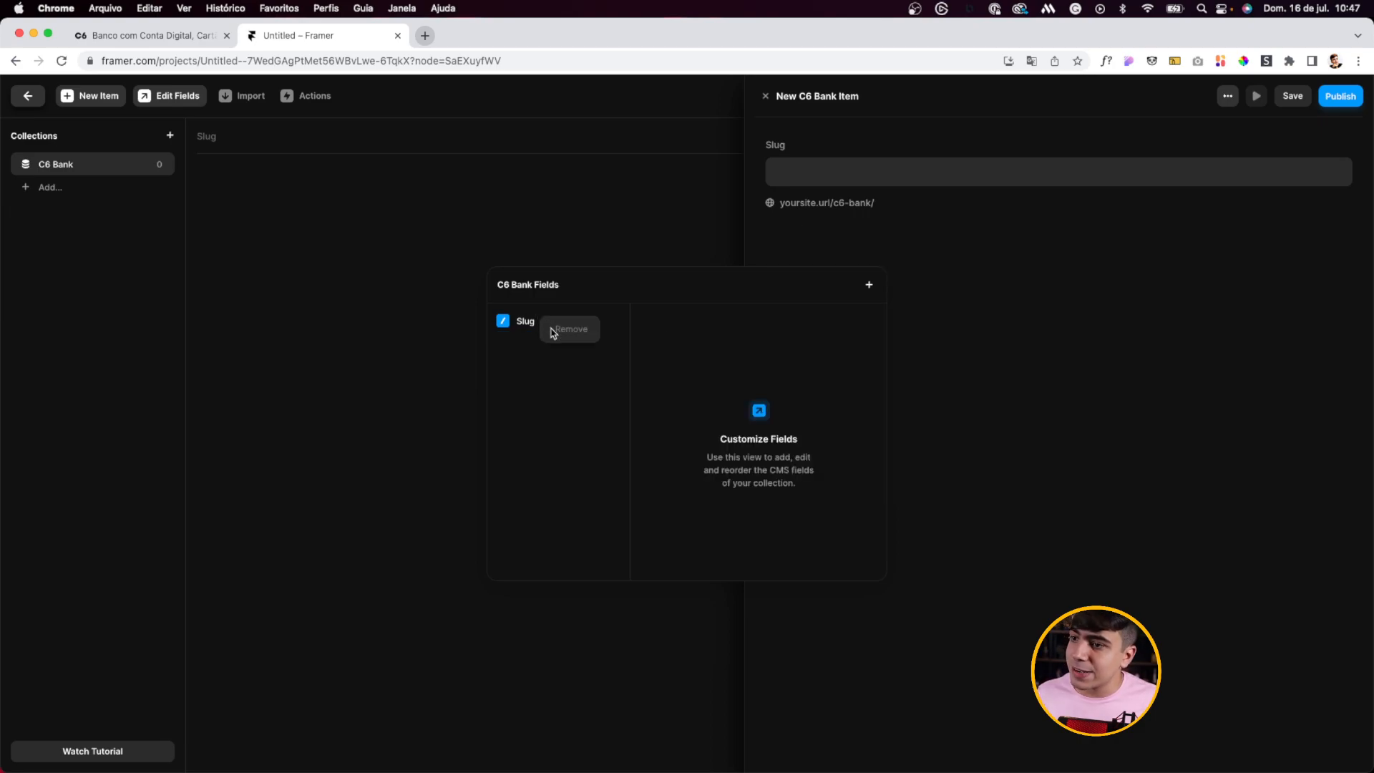
left_click(765, 96)
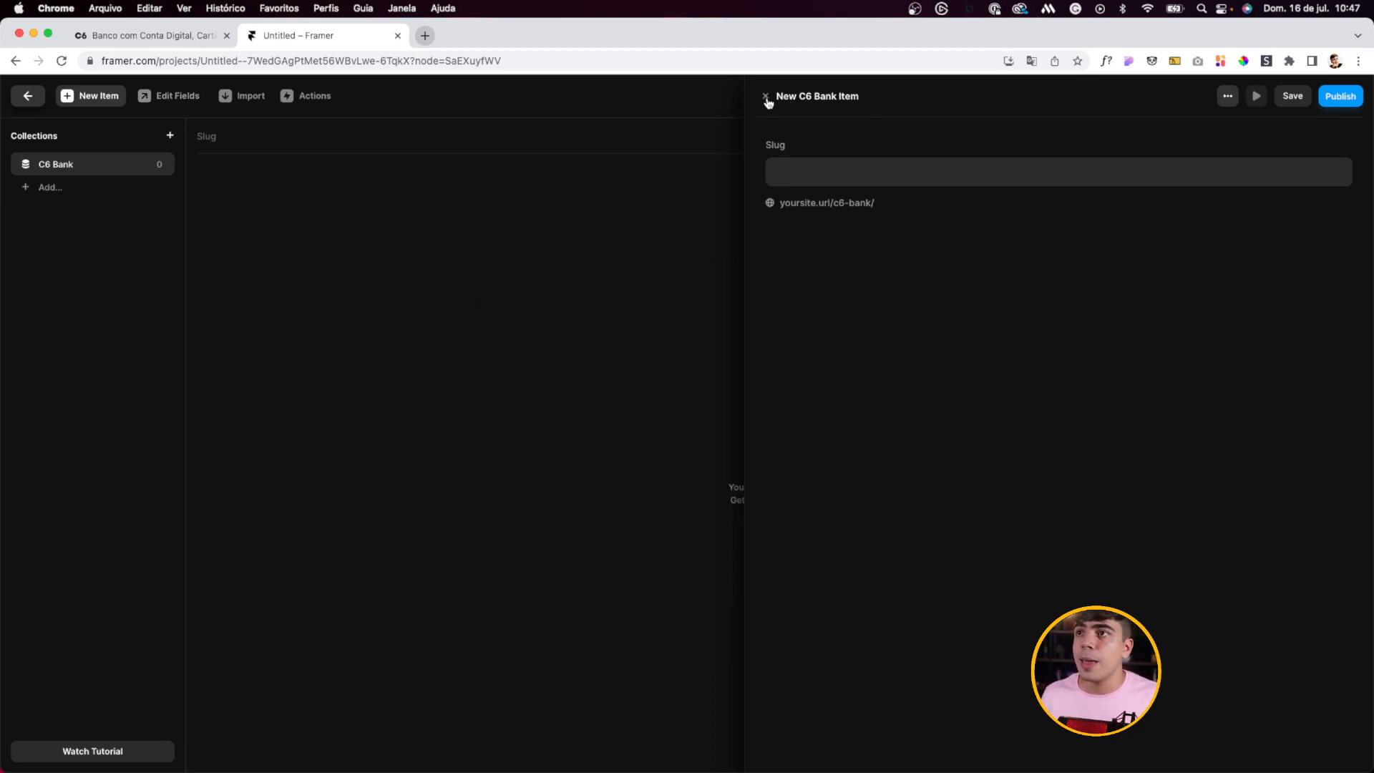
Step: Add an image field named Image to the C6 Bank collection and place it above the Slug field
left_click(575, 464)
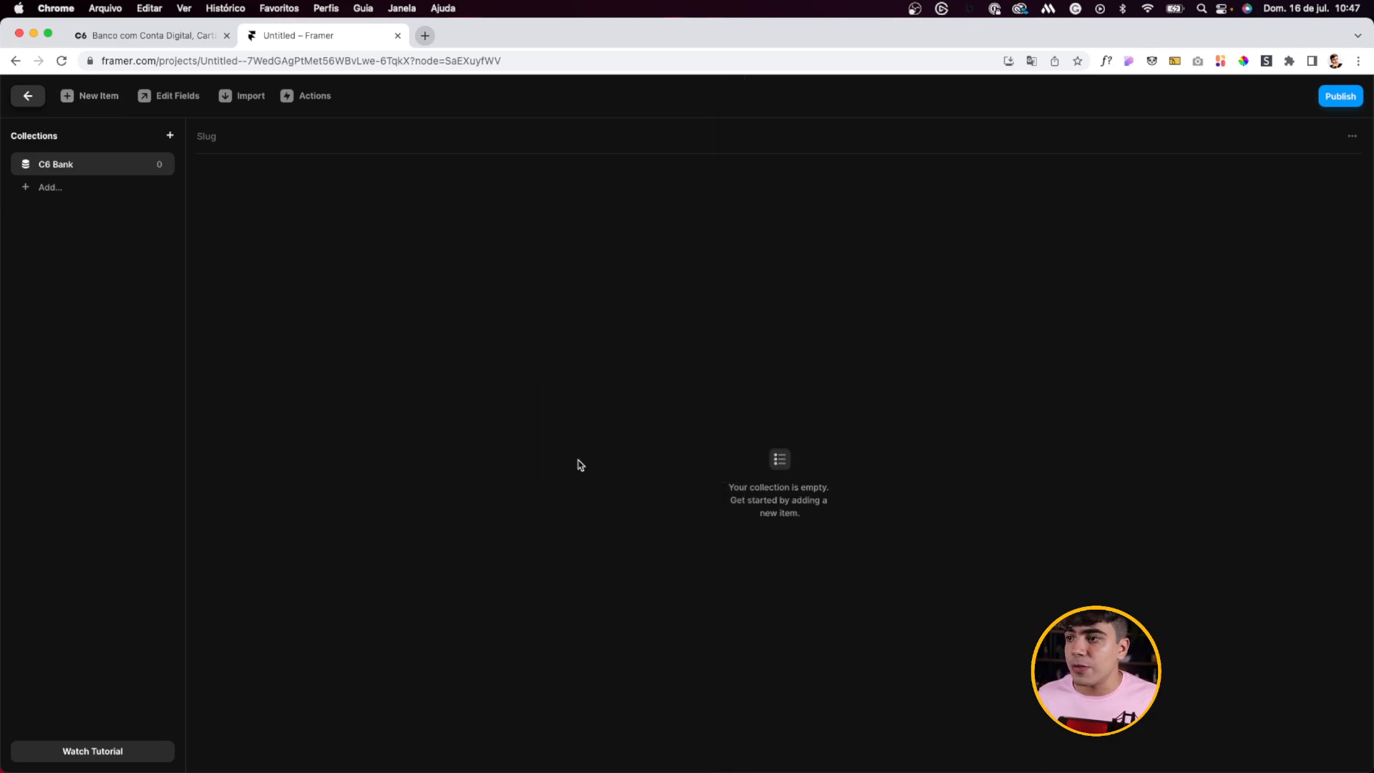
left_click(152, 98)
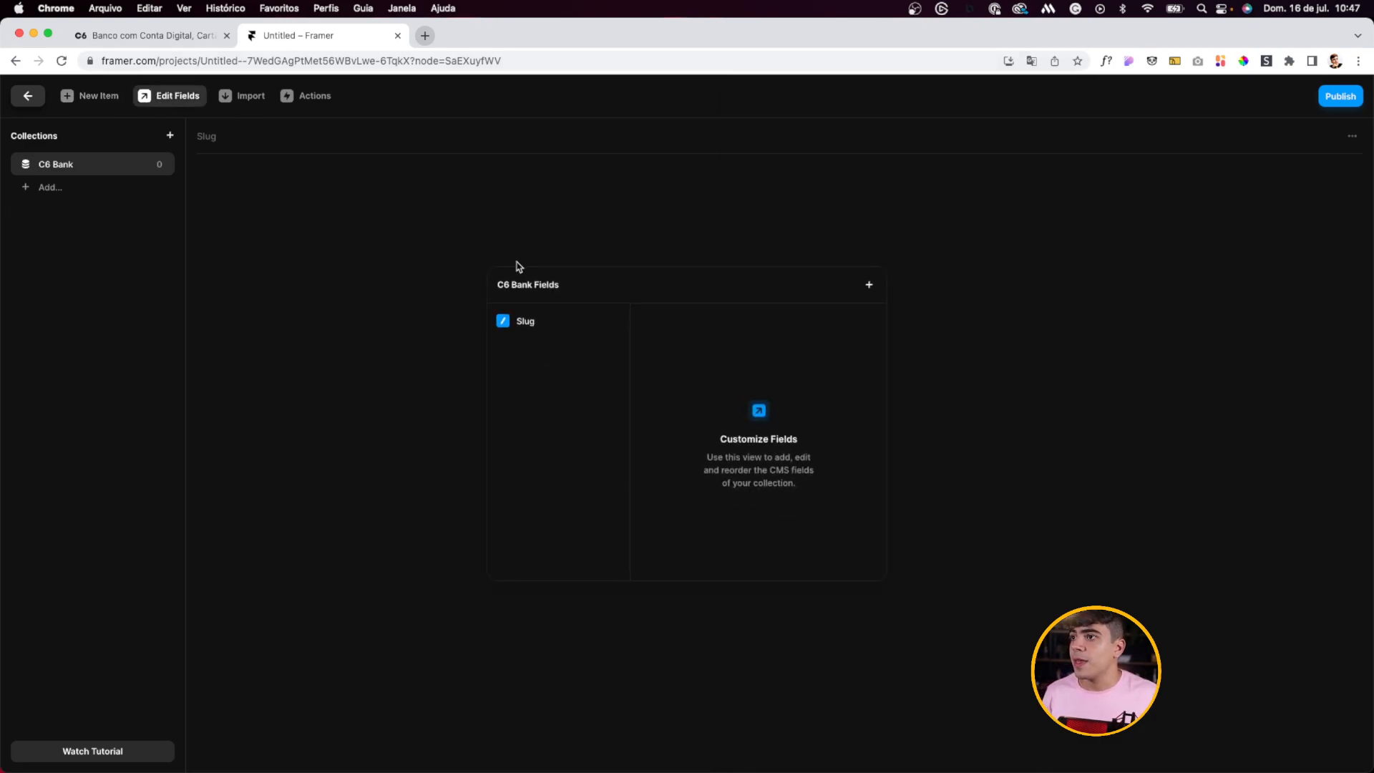
left_click(872, 285)
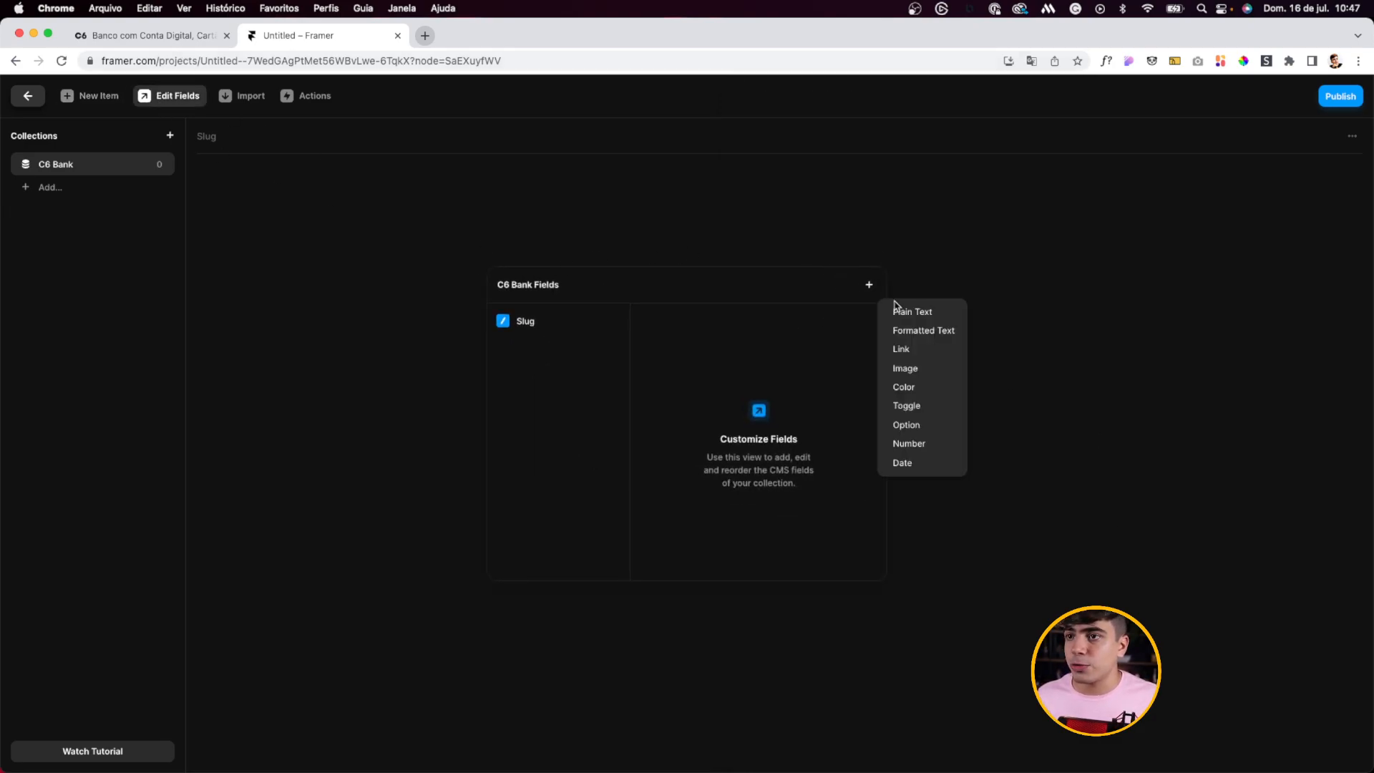
left_click(918, 369)
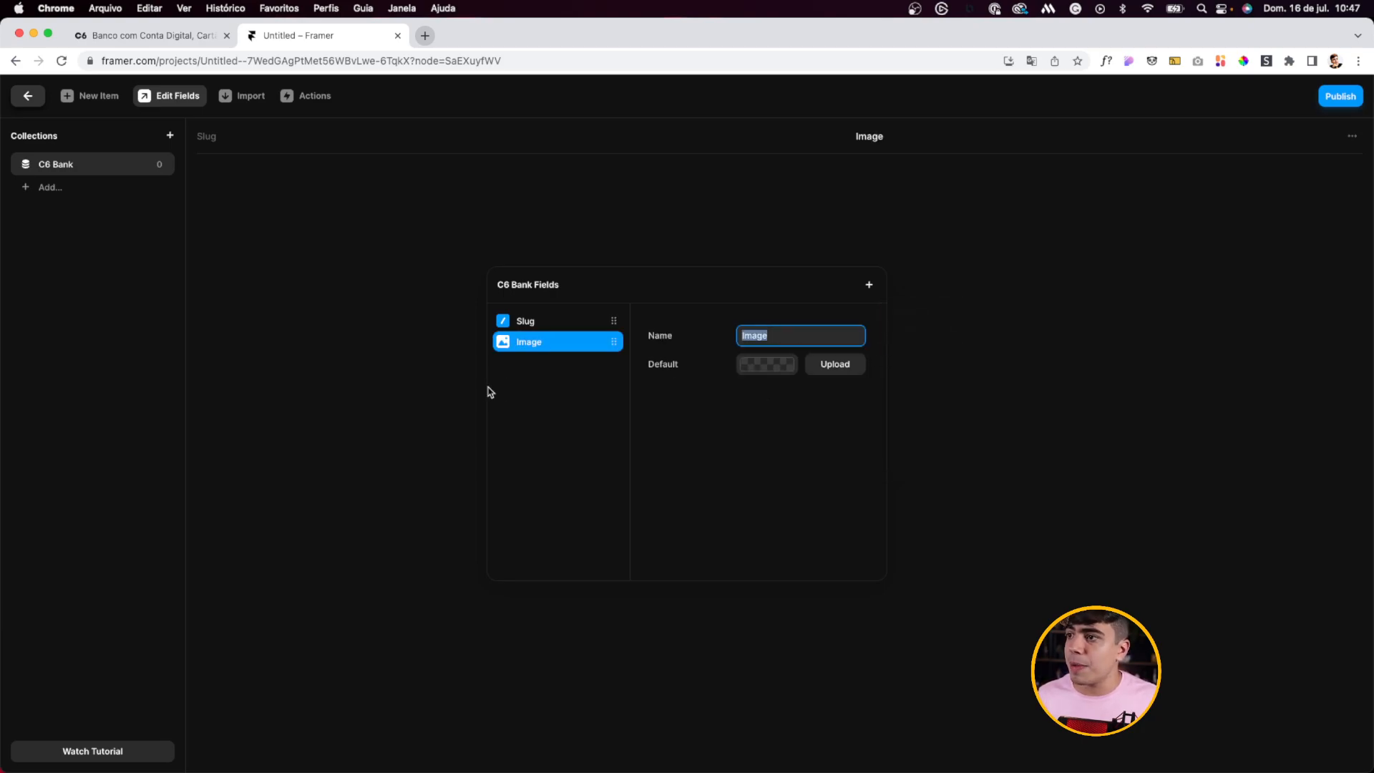
type("Image")
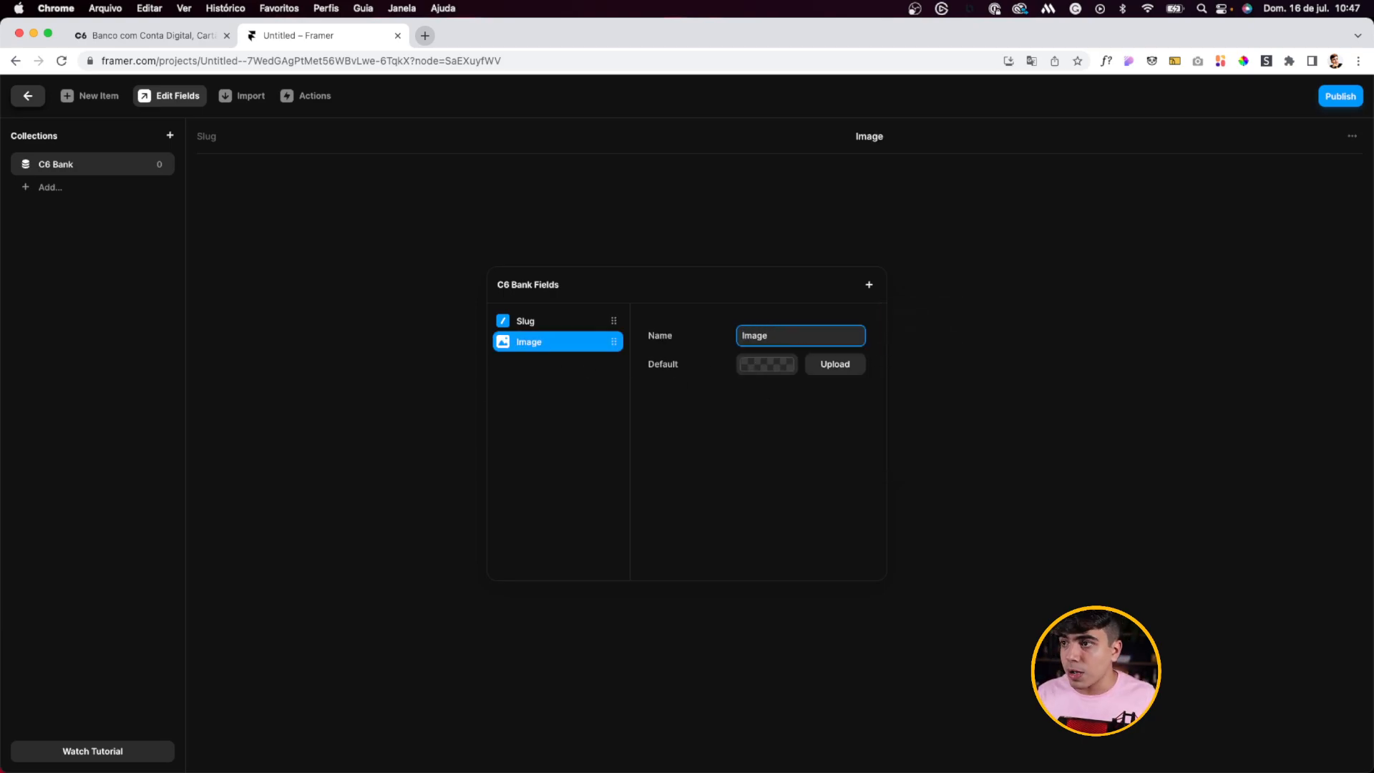
key("super+a")
type("Cover")
key("Return")
type("Imag")
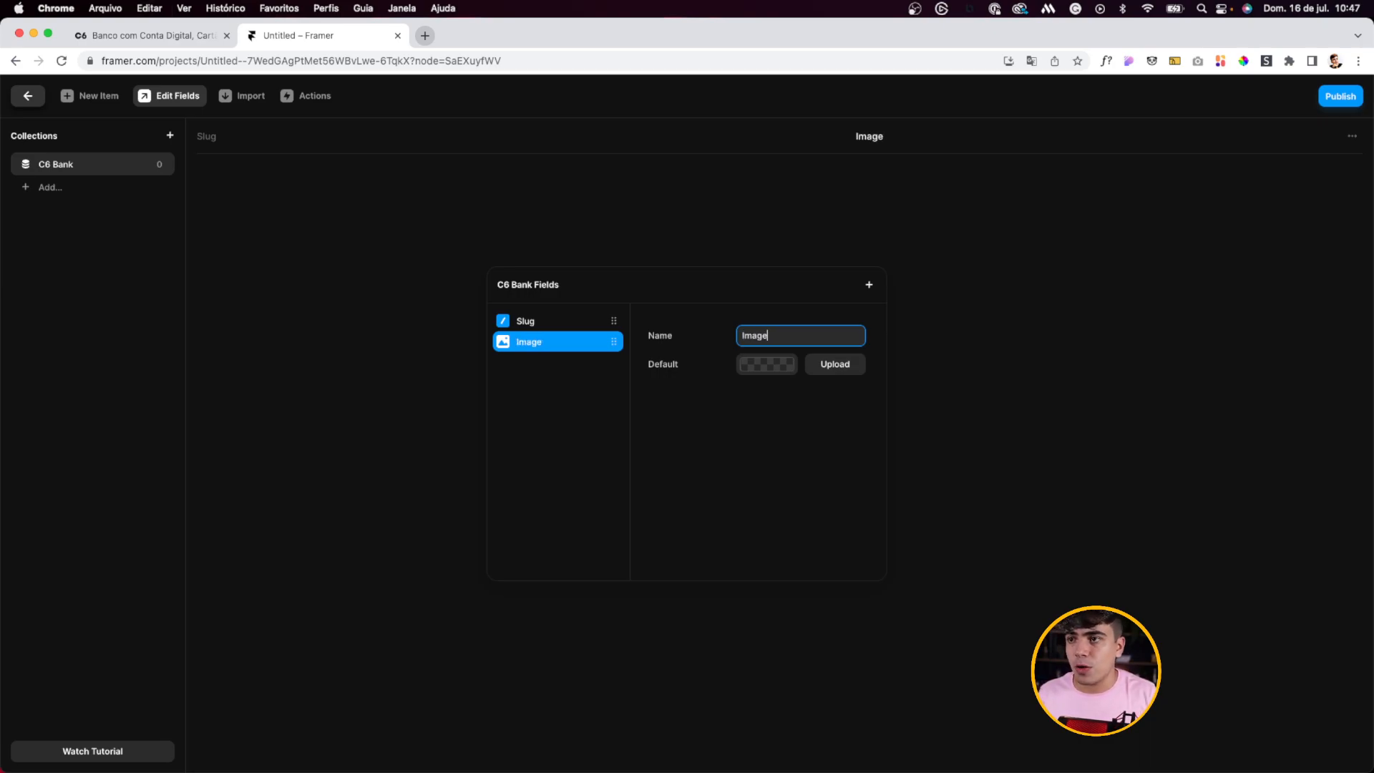
left_click_drag(507, 346, 508, 323)
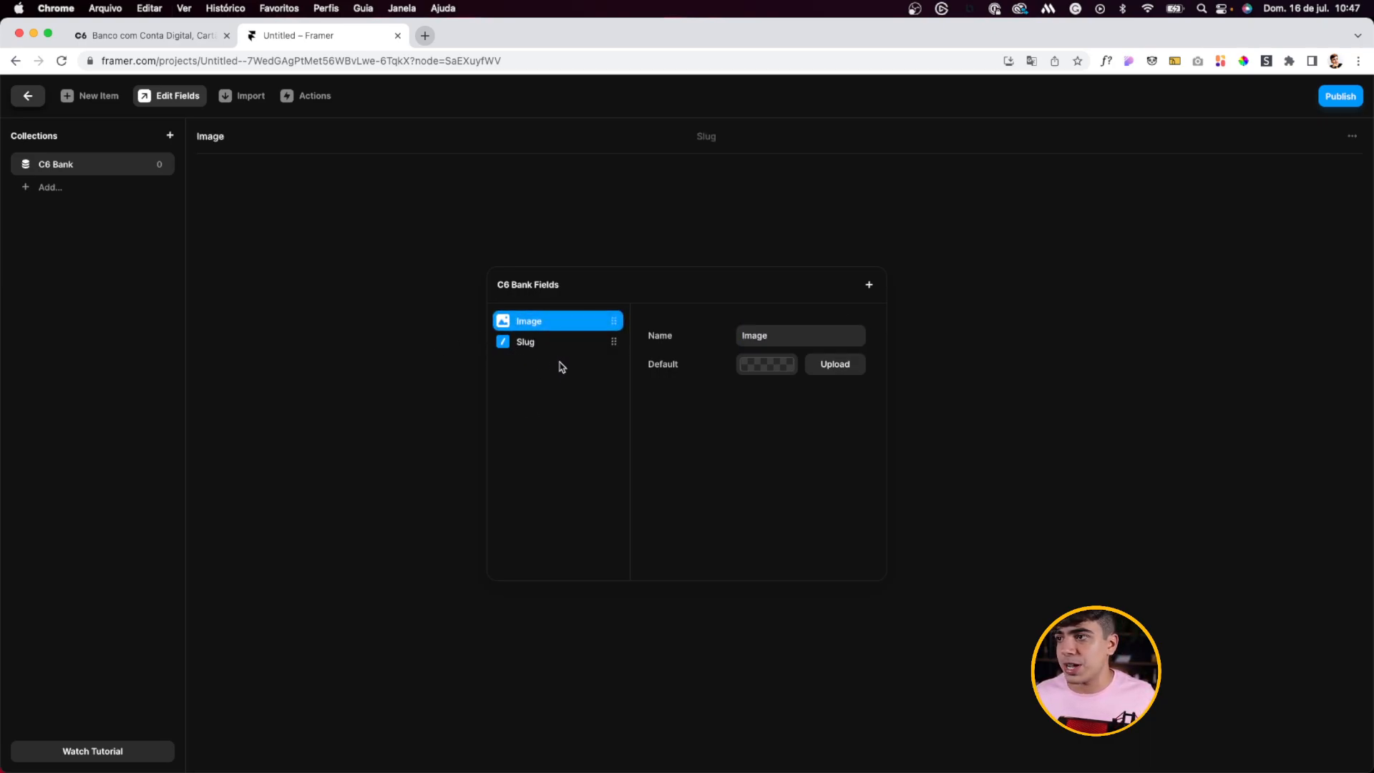
Step: Add a plain text field named Title and place it between the Image and Slug fields
left_click(869, 285)
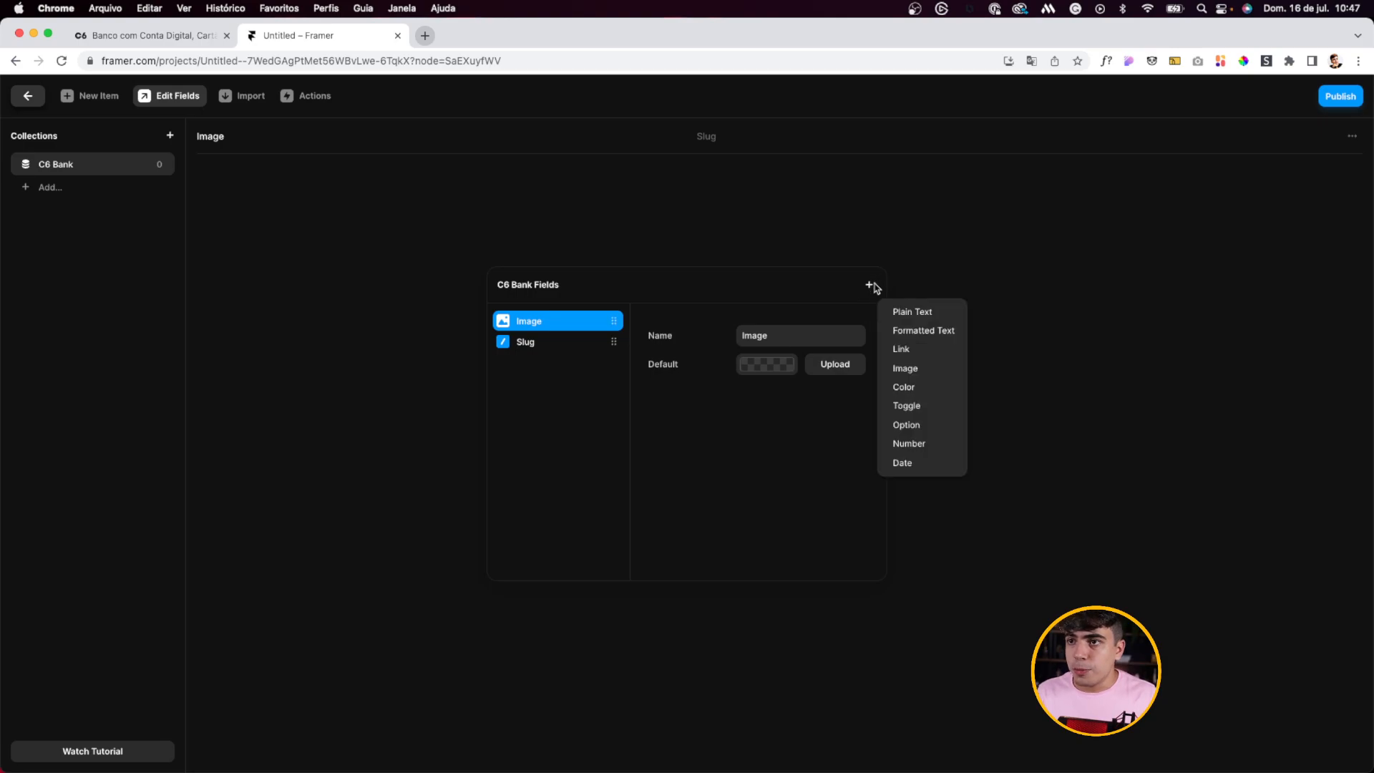
left_click(908, 318)
type("T")
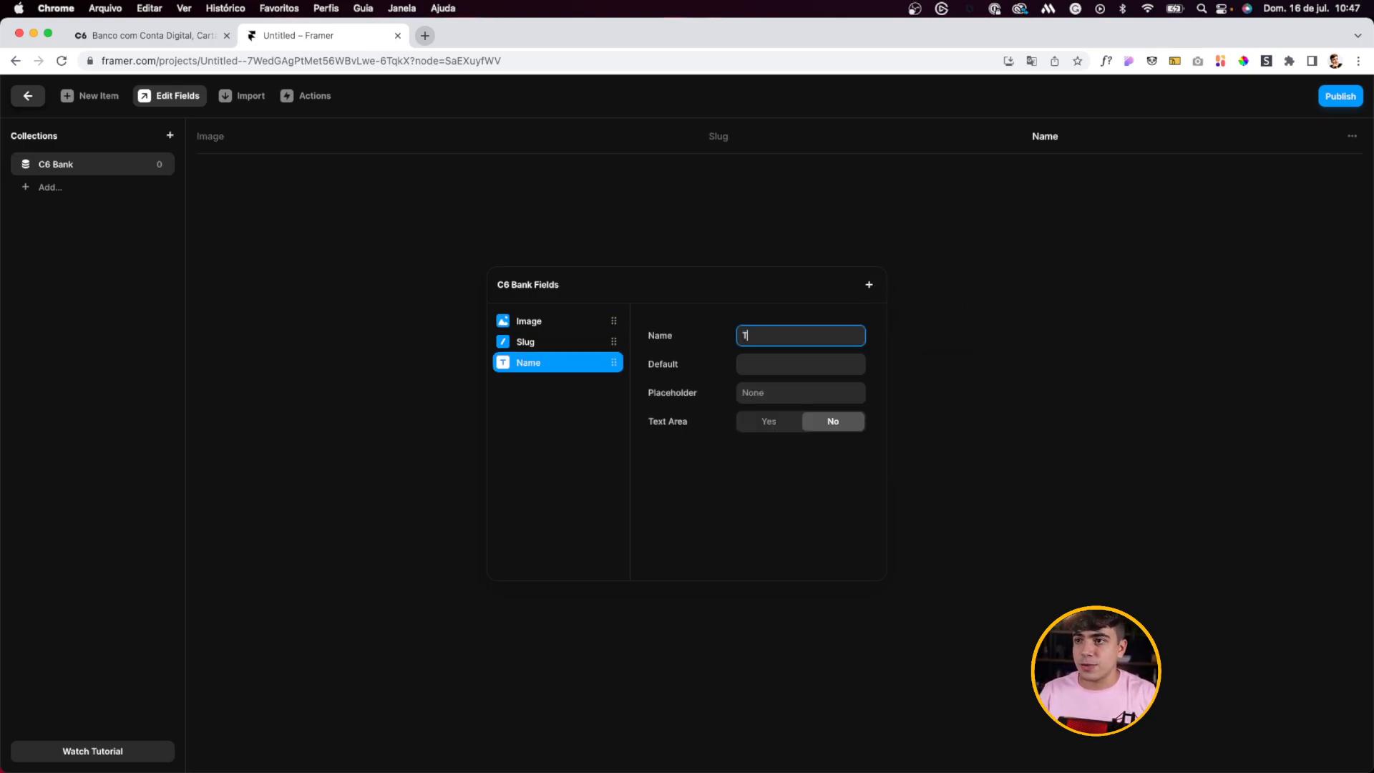
type("itle")
left_click_drag(565, 370, 559, 348)
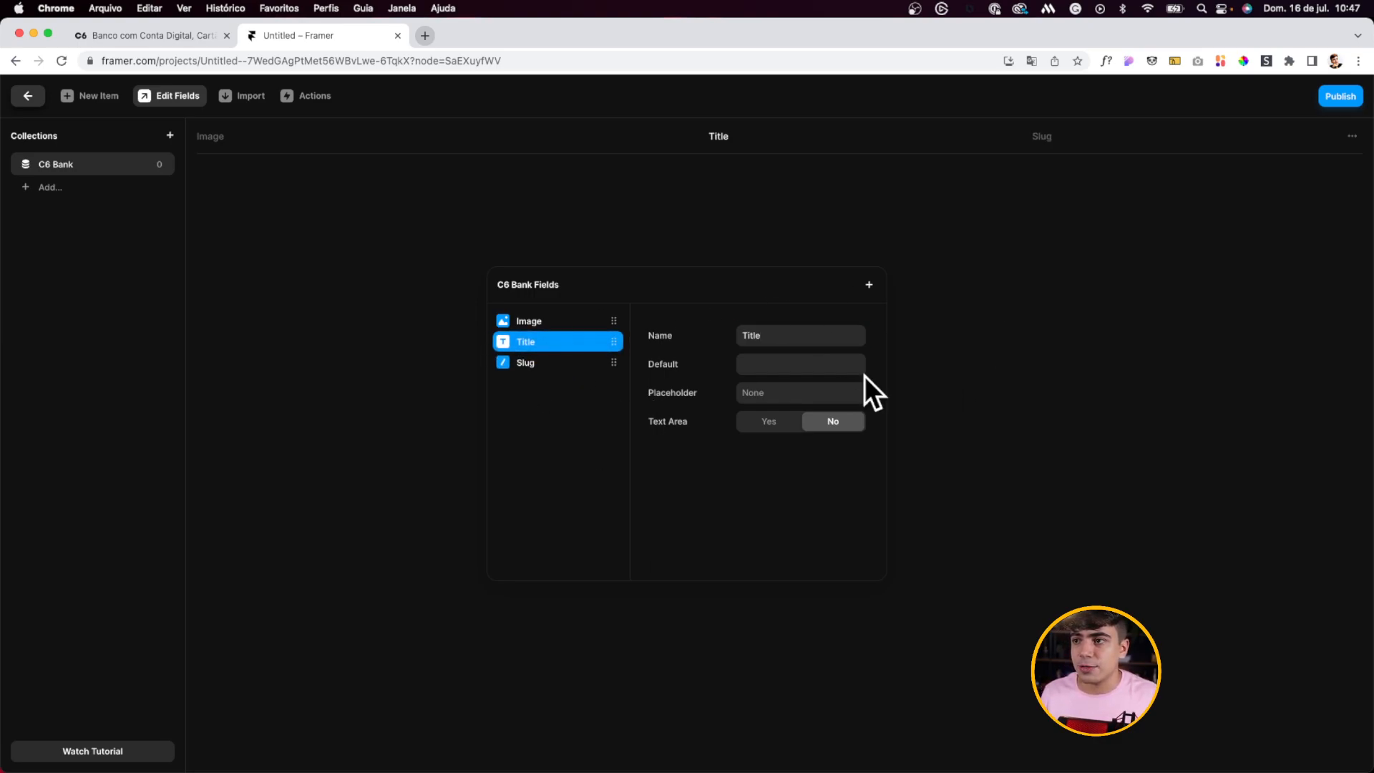
Step: Add a formatted text field named Description and keep it below the Slug field in the field order
left_click(869, 286)
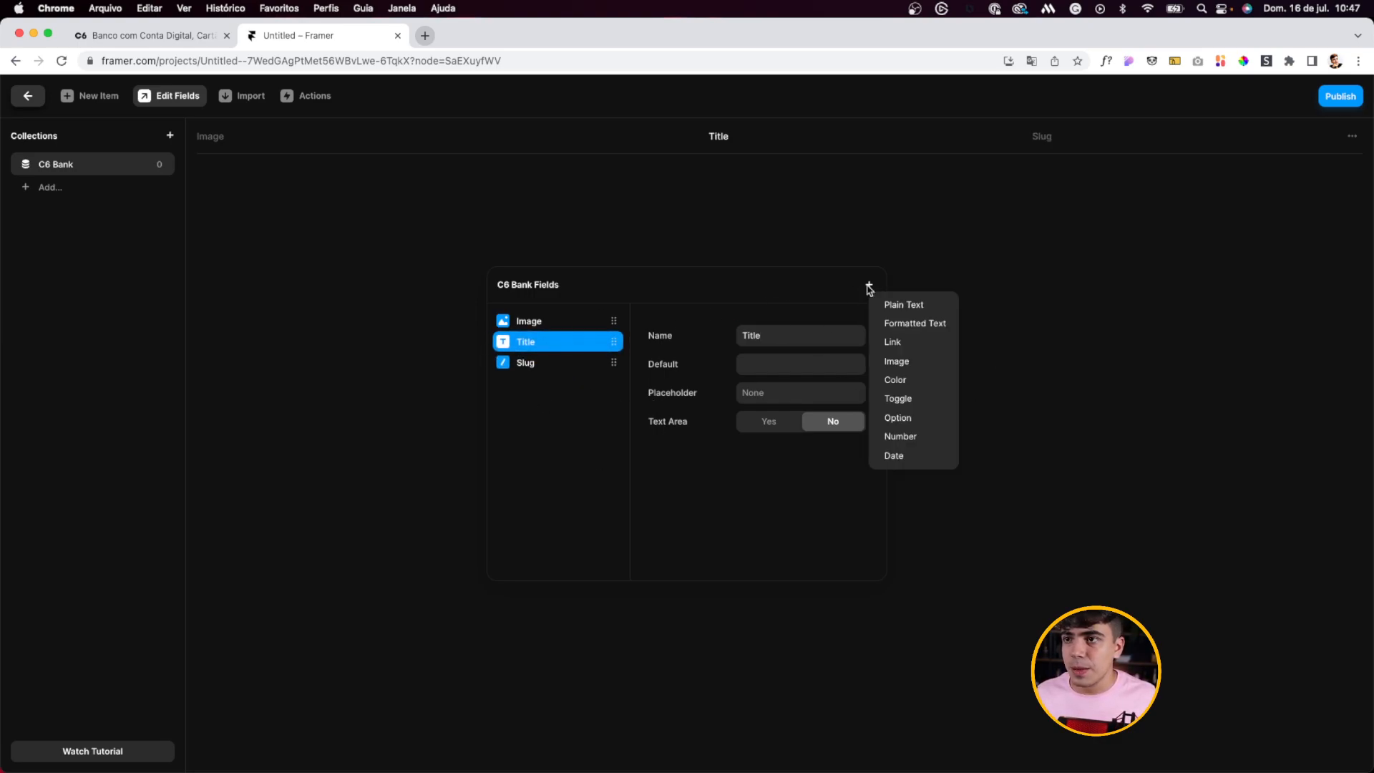
left_click(899, 322)
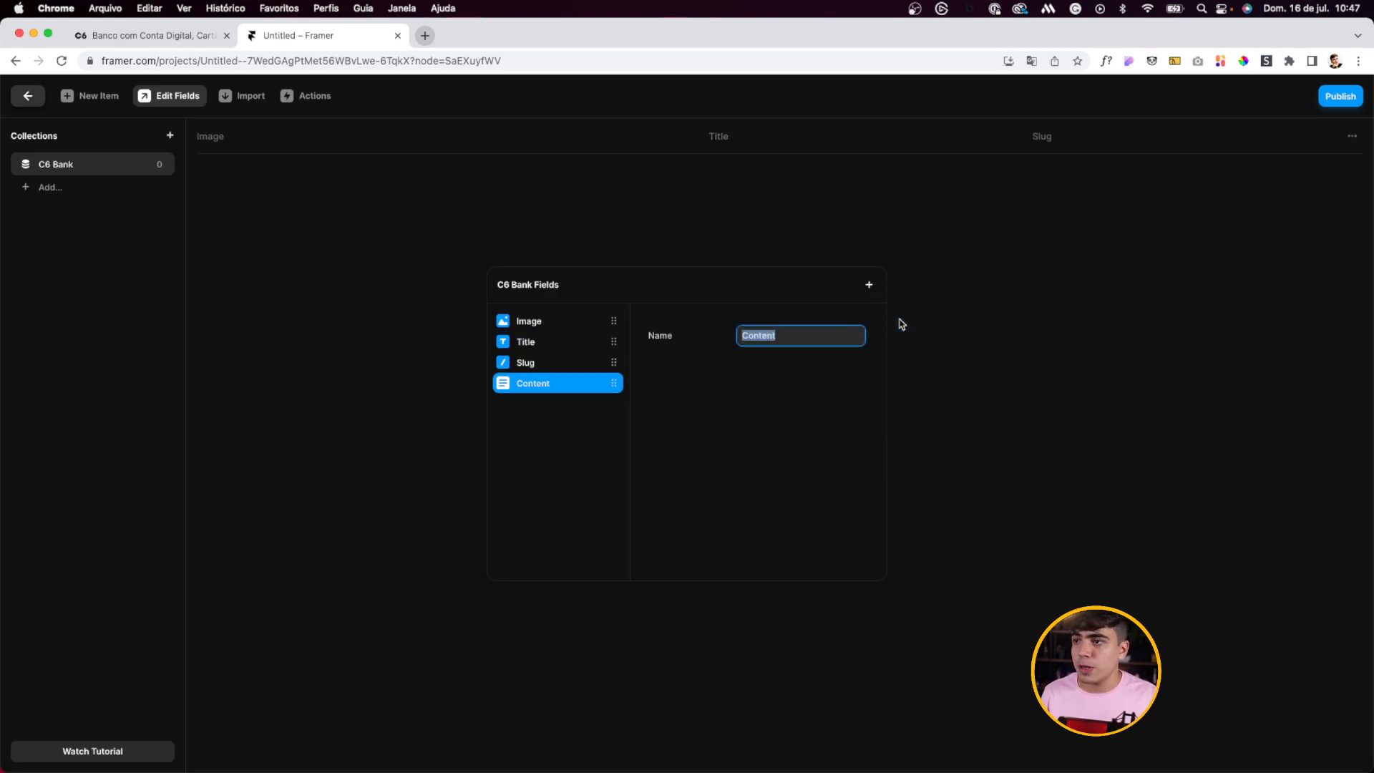
type("Description")
left_click_drag(549, 380, 548, 356)
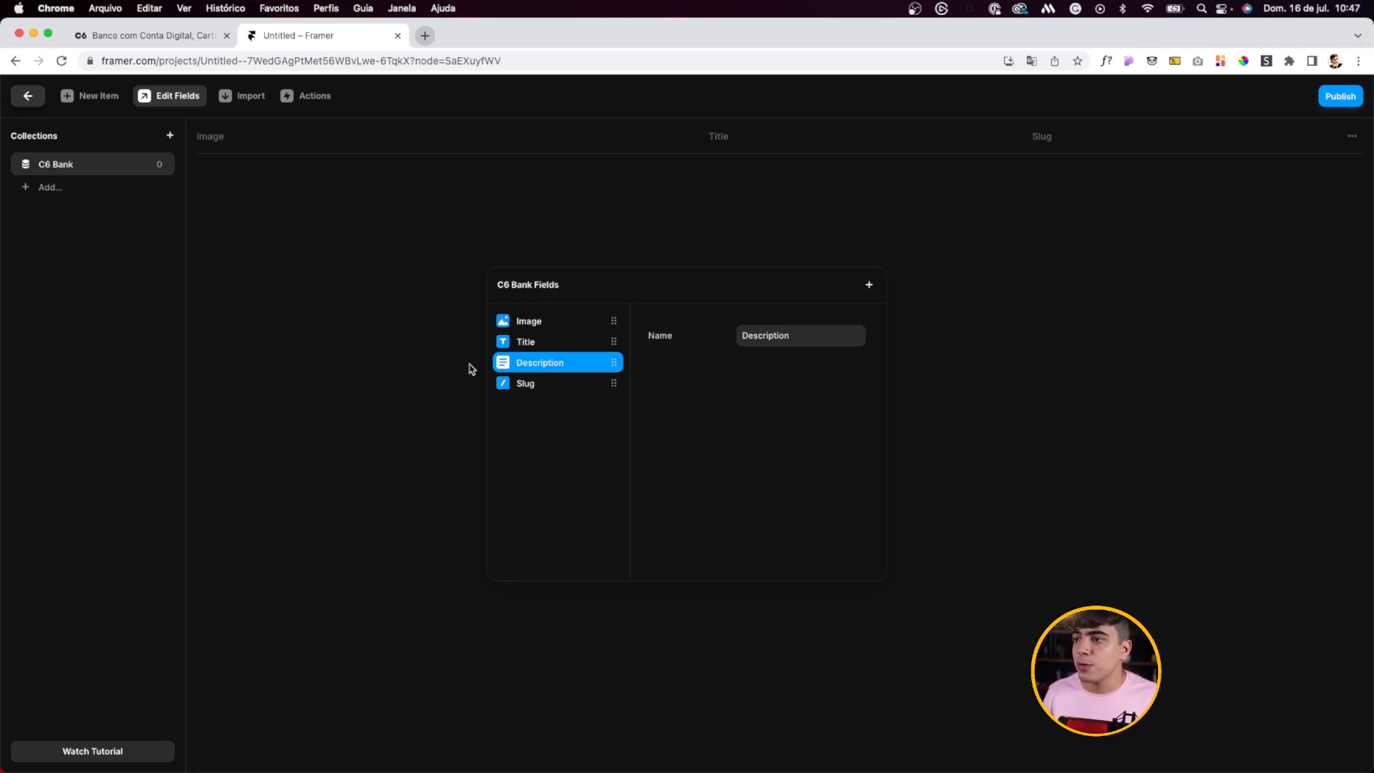
mouse_move(553, 385)
left_mouse_down()
mouse_move(556, 341)
mouse_move(553, 362)
left_mouse_up()
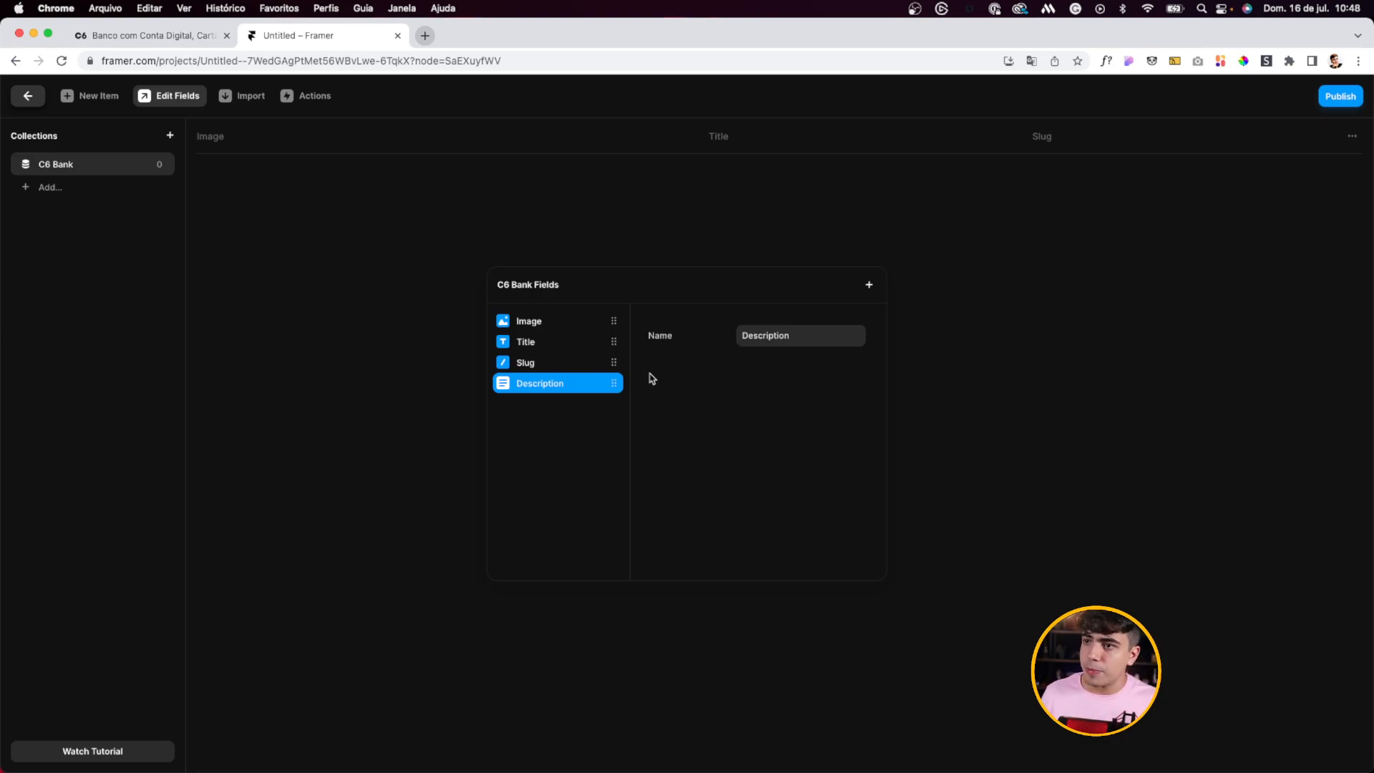
Step: Check the product filters on the C6 Bank website, and in Framer add a plain text field named Tag below Description
left_click(530, 365)
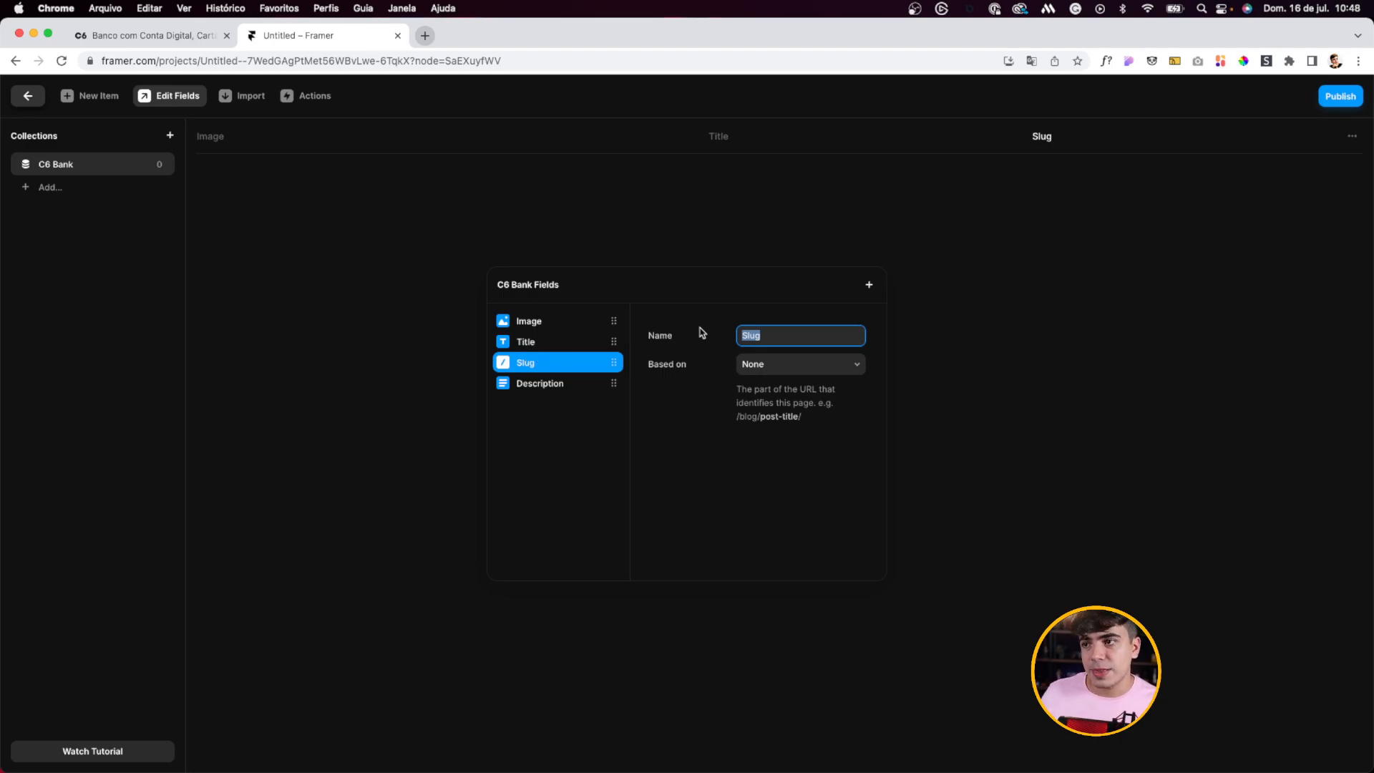
left_click(189, 38)
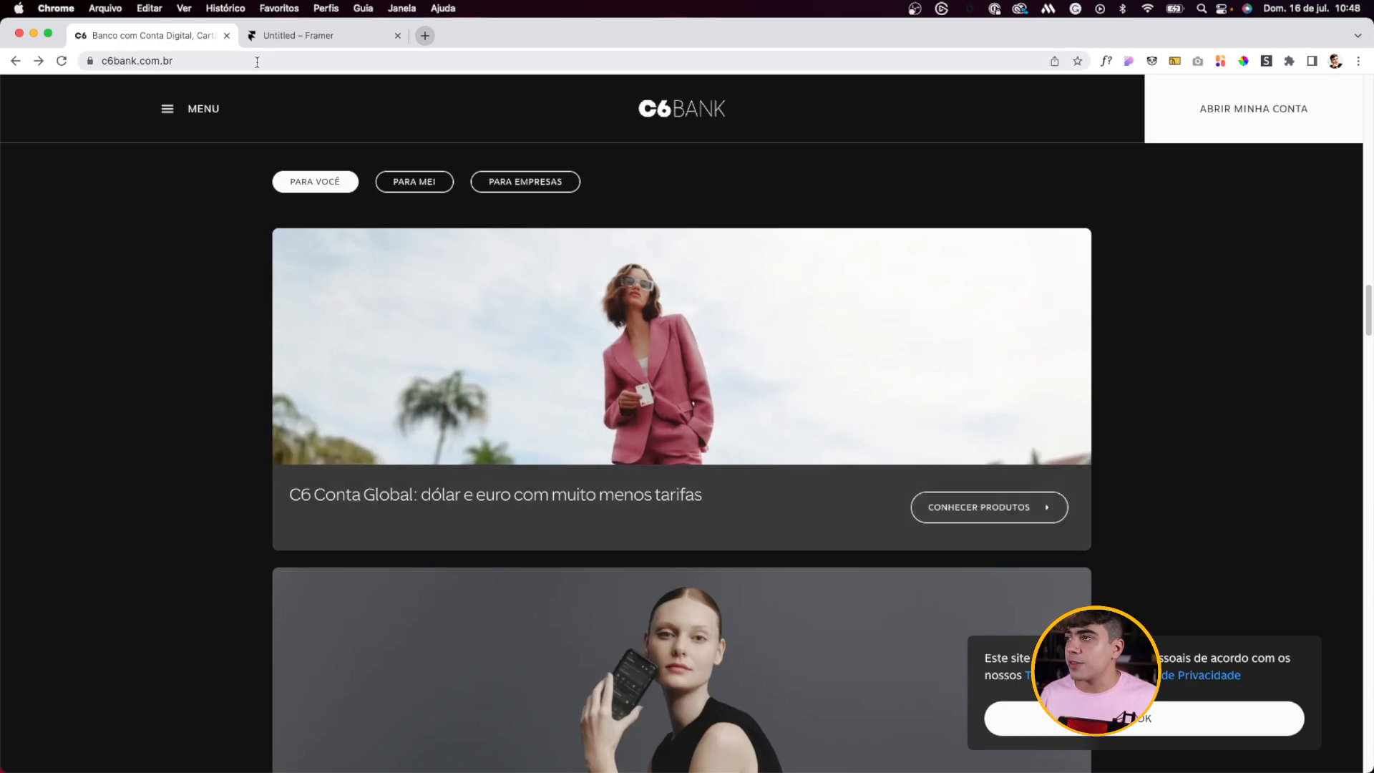
left_click(322, 35)
left_click(871, 286)
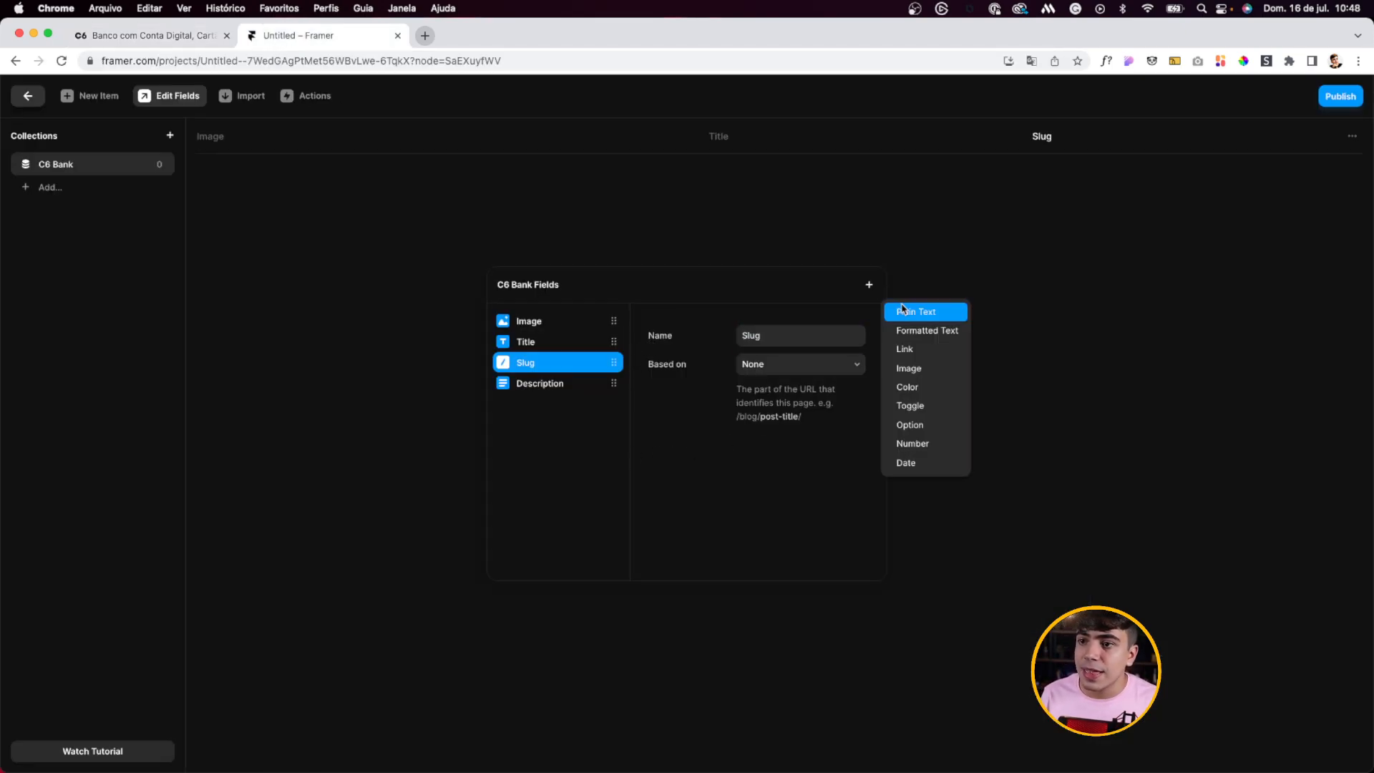
left_click(904, 311)
type("Tag")
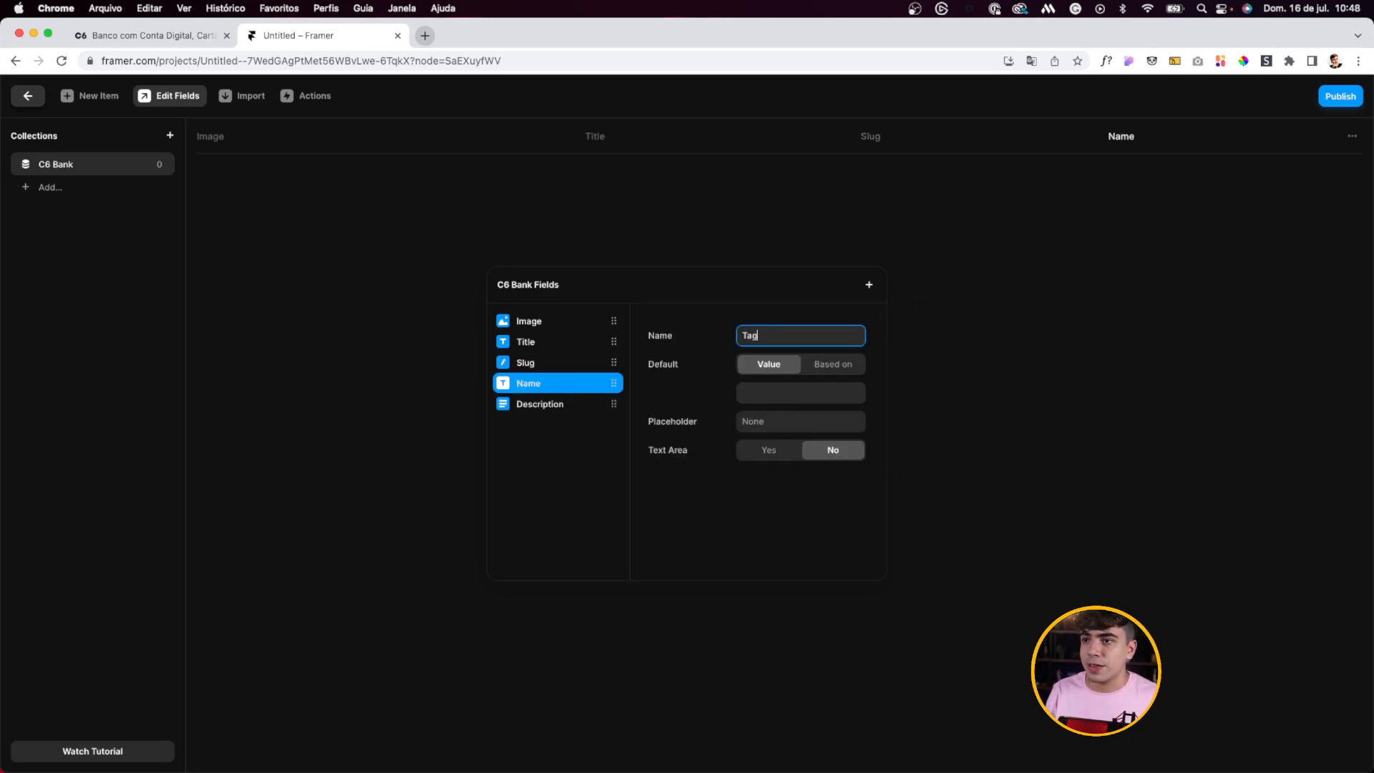
left_click_drag(529, 384, 549, 466)
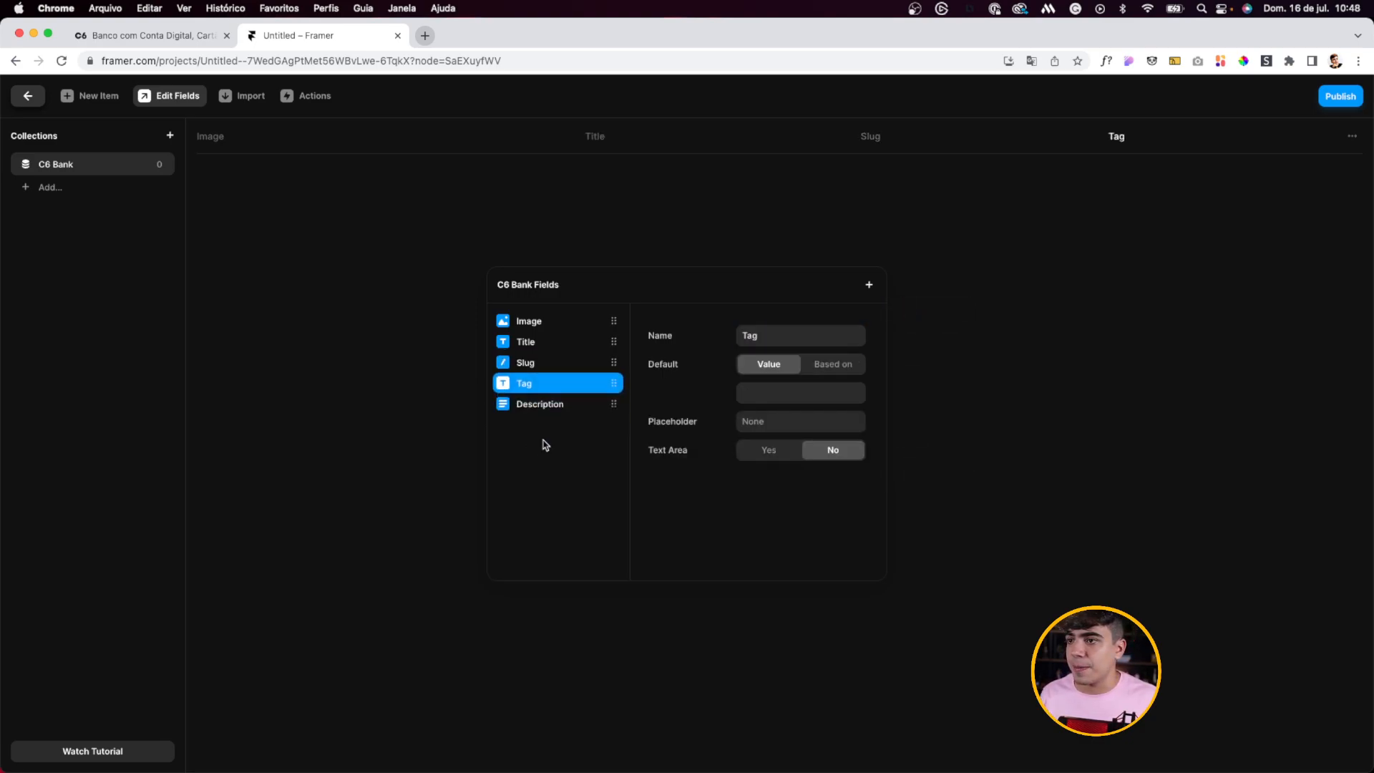
left_click_drag(533, 382, 510, 405)
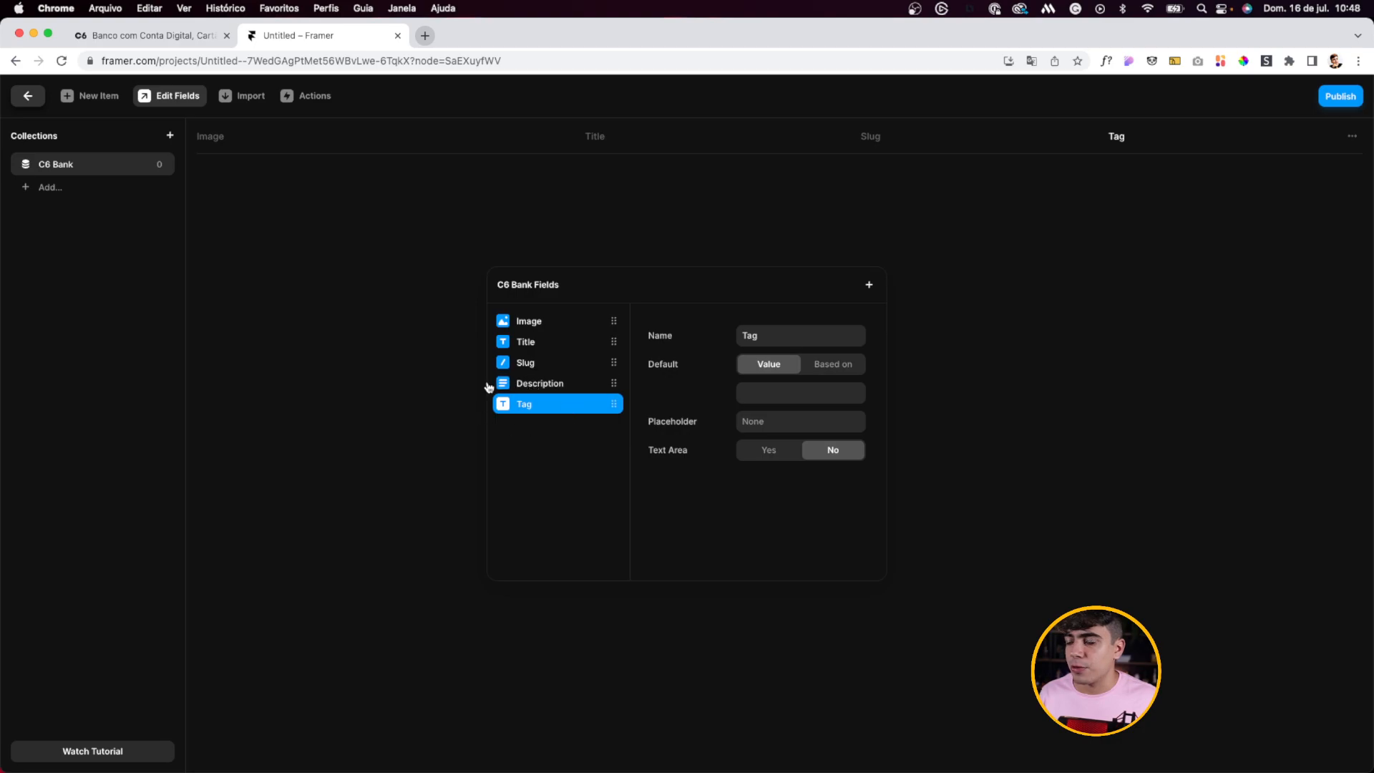
Step: Close the field editor, start a new item in the C6 Bank collection and open its Image options
left_click(391, 350)
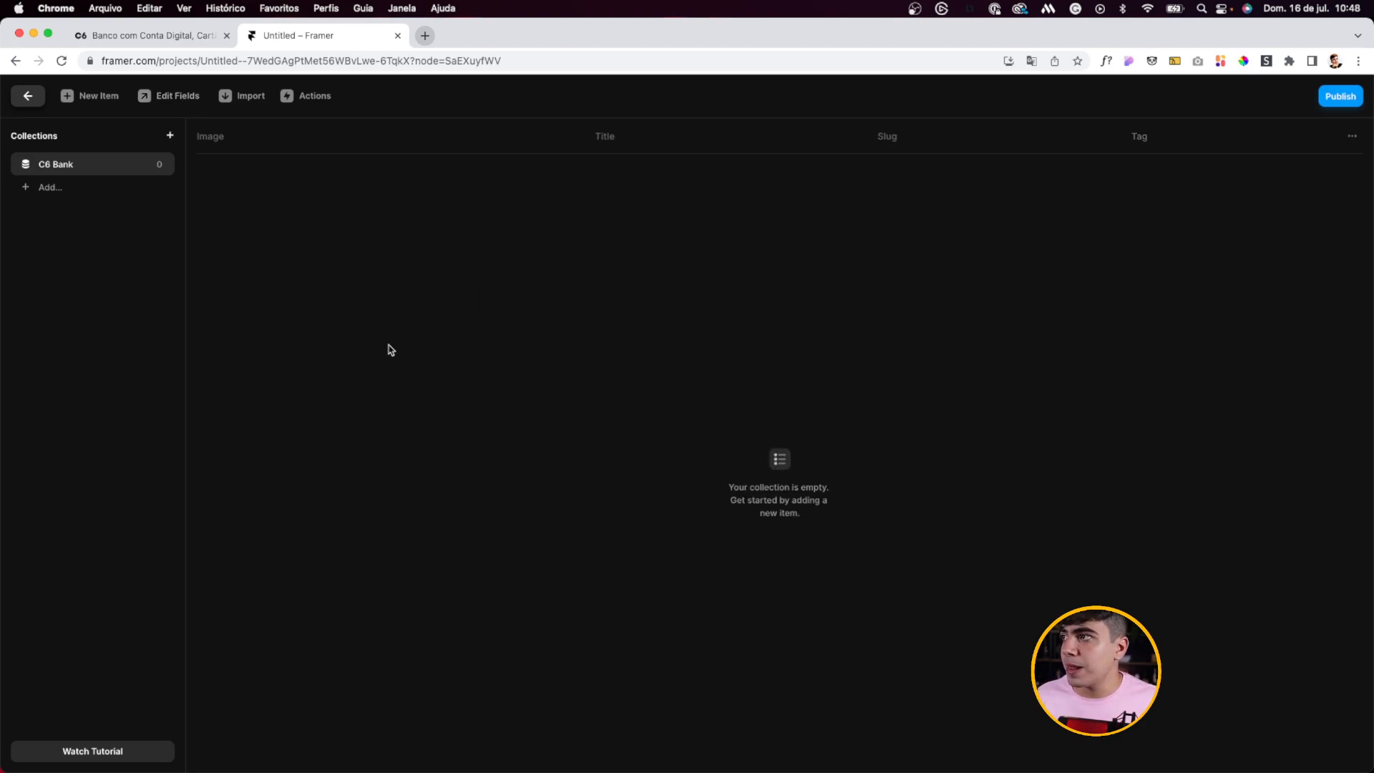
left_click(161, 105)
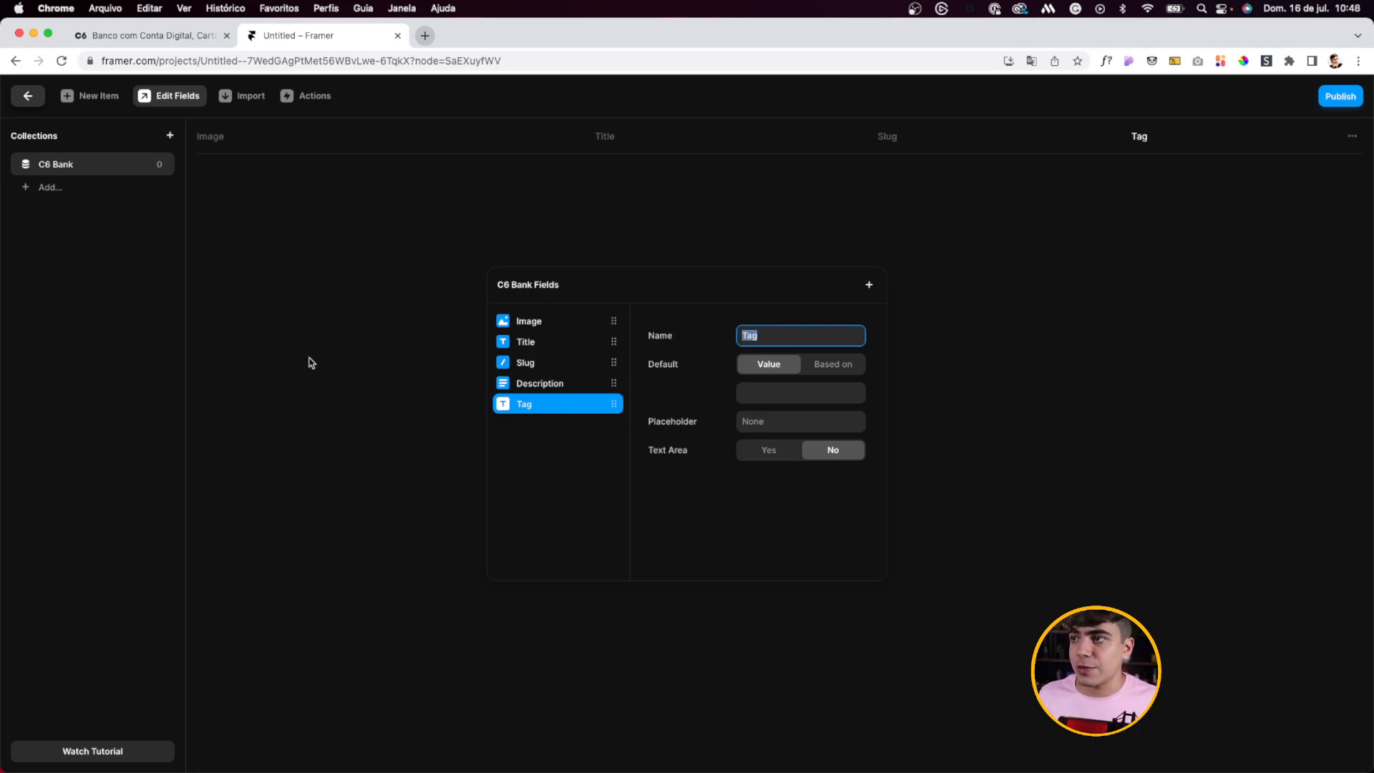
left_click(364, 379)
left_click(108, 95)
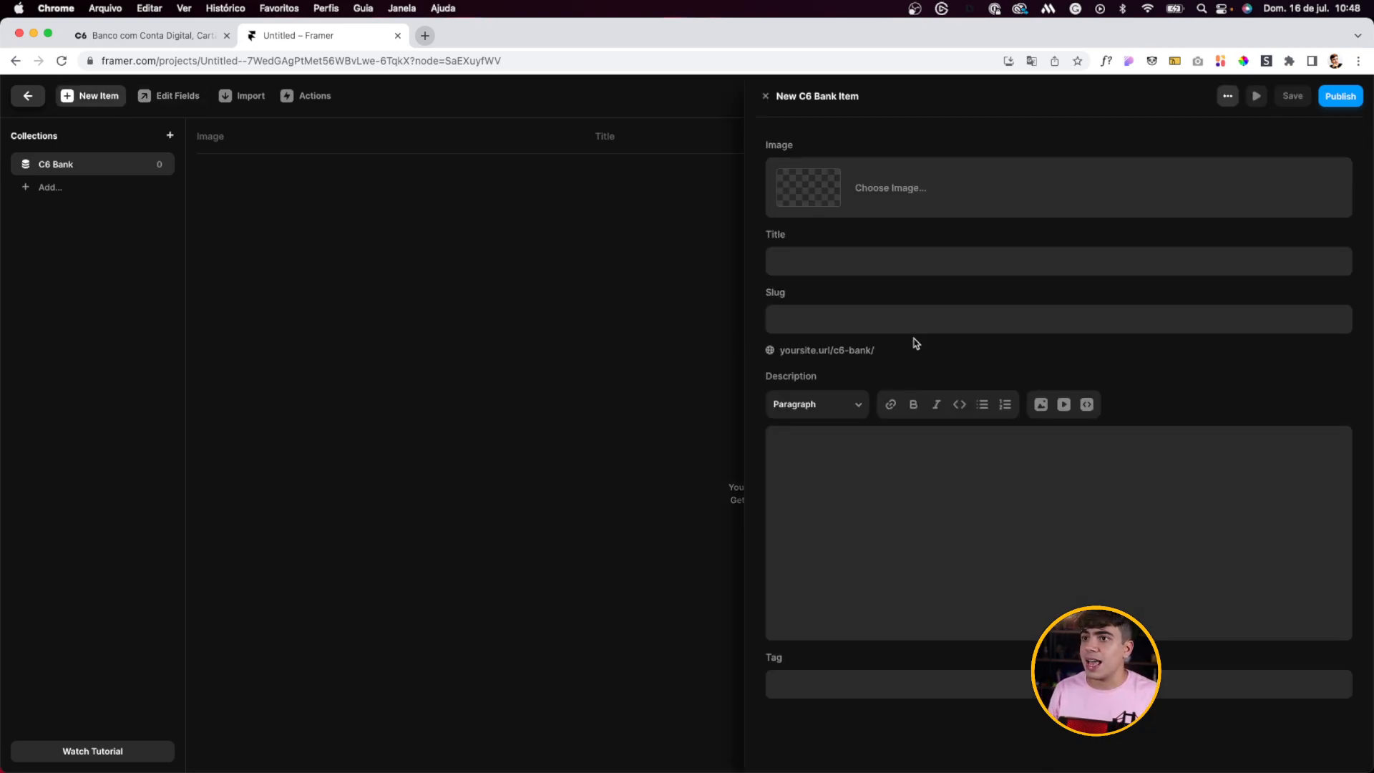
left_click(115, 35)
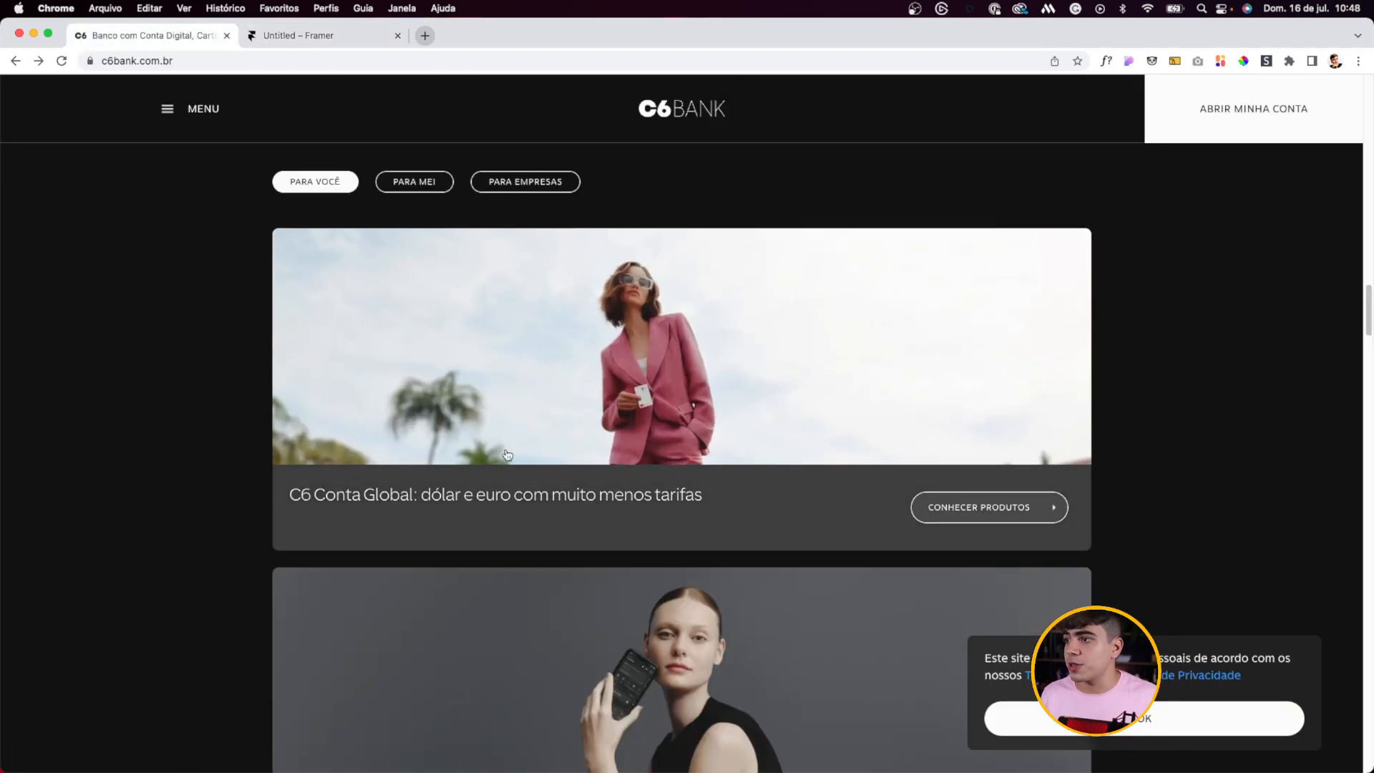
left_click(331, 35)
left_click(820, 201)
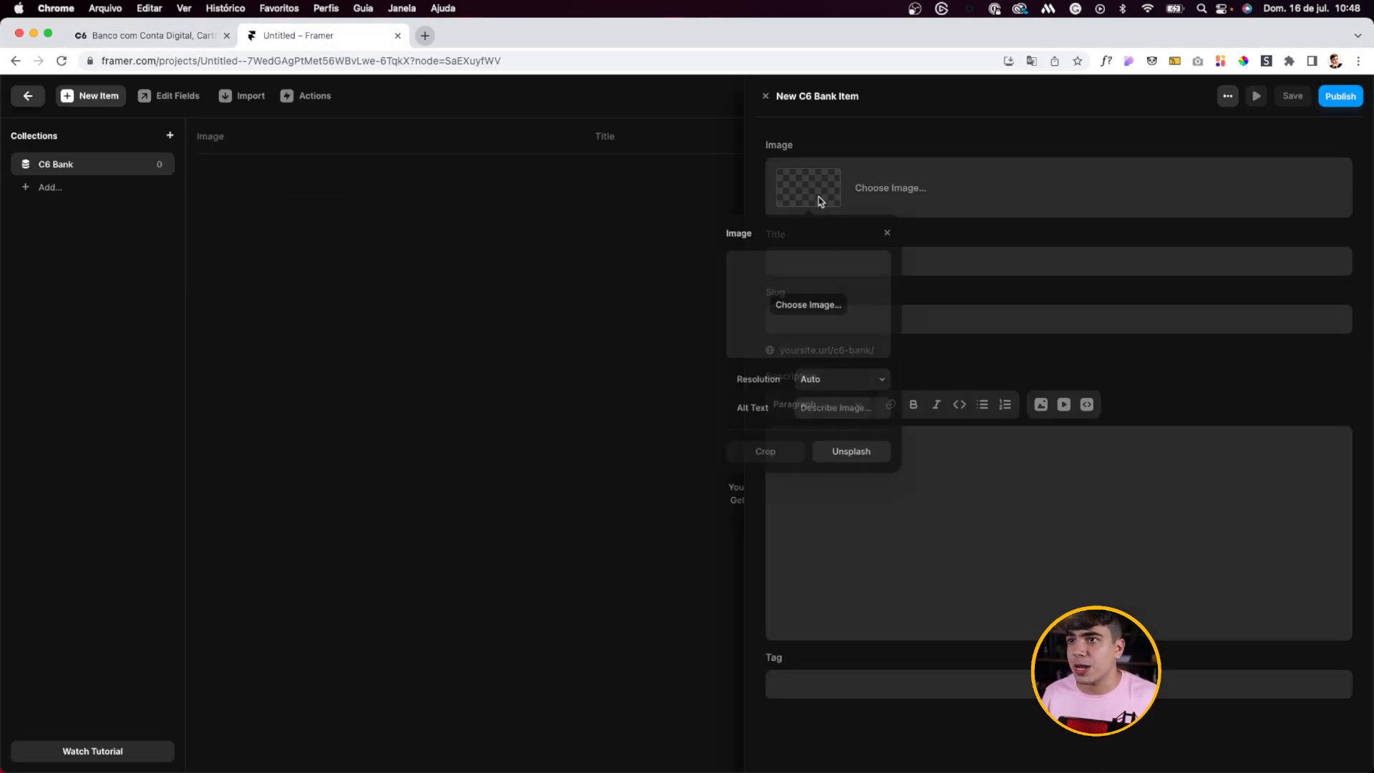
left_click(814, 308)
double_click(599, 334)
left_click(865, 533)
left_click(179, 37)
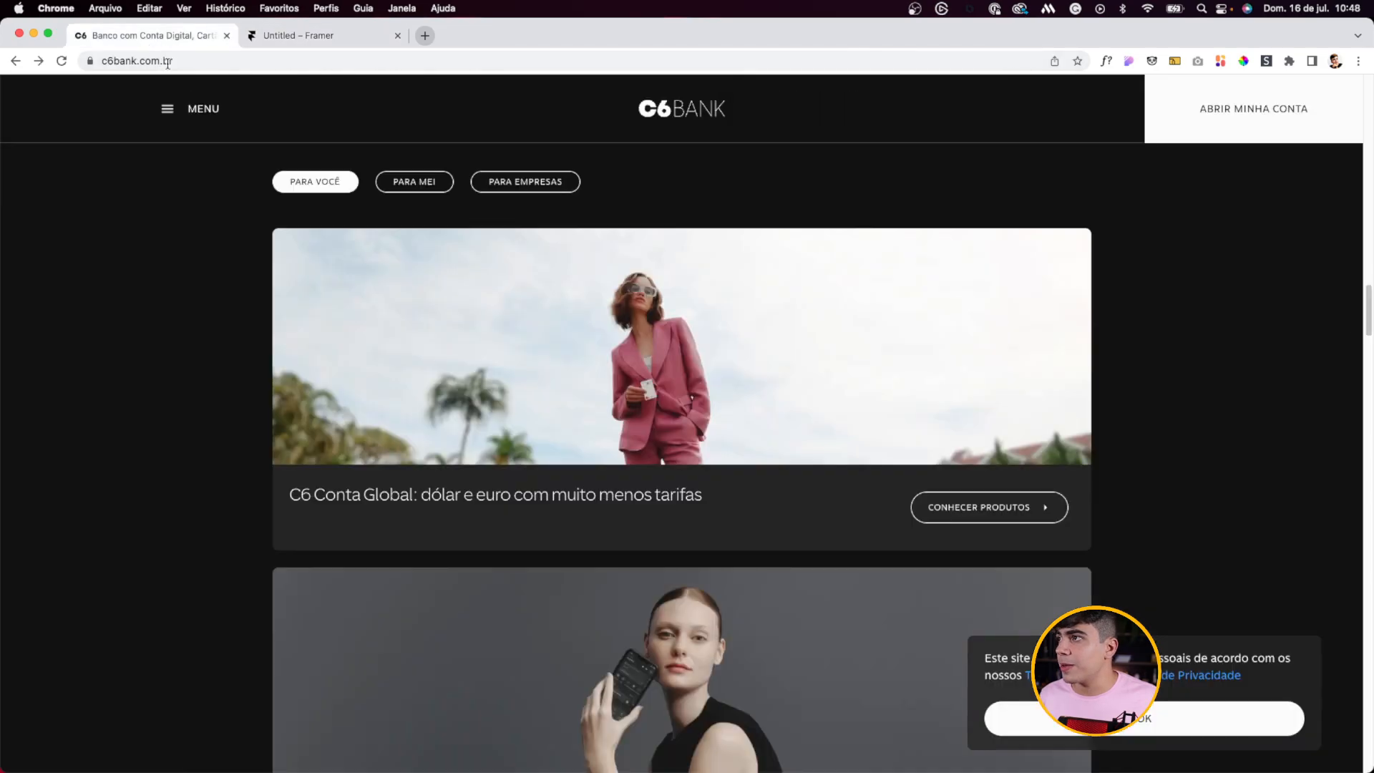
left_click(372, 36)
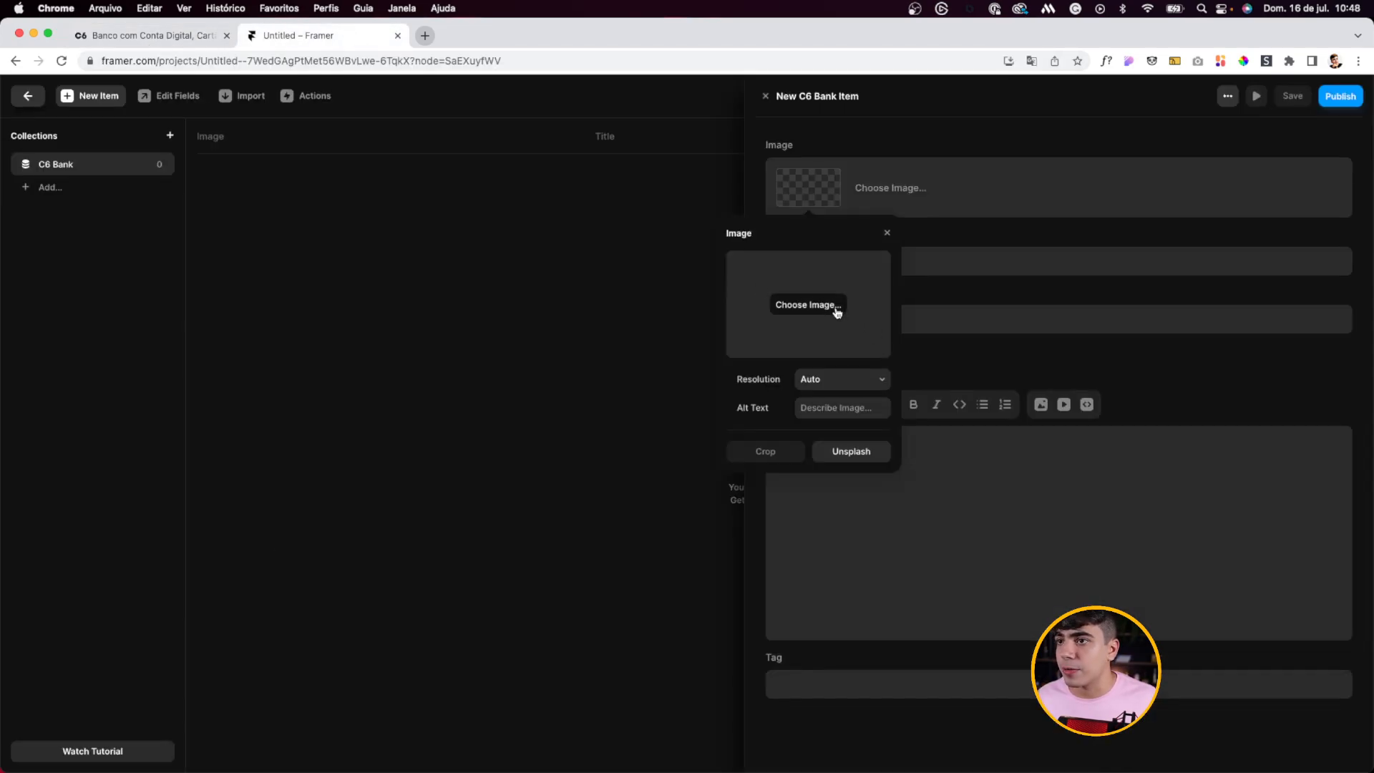
Step: Upload img-1 (1).webp from the C6 Bank folder as the new item's image
left_click(836, 312)
double_click(605, 336)
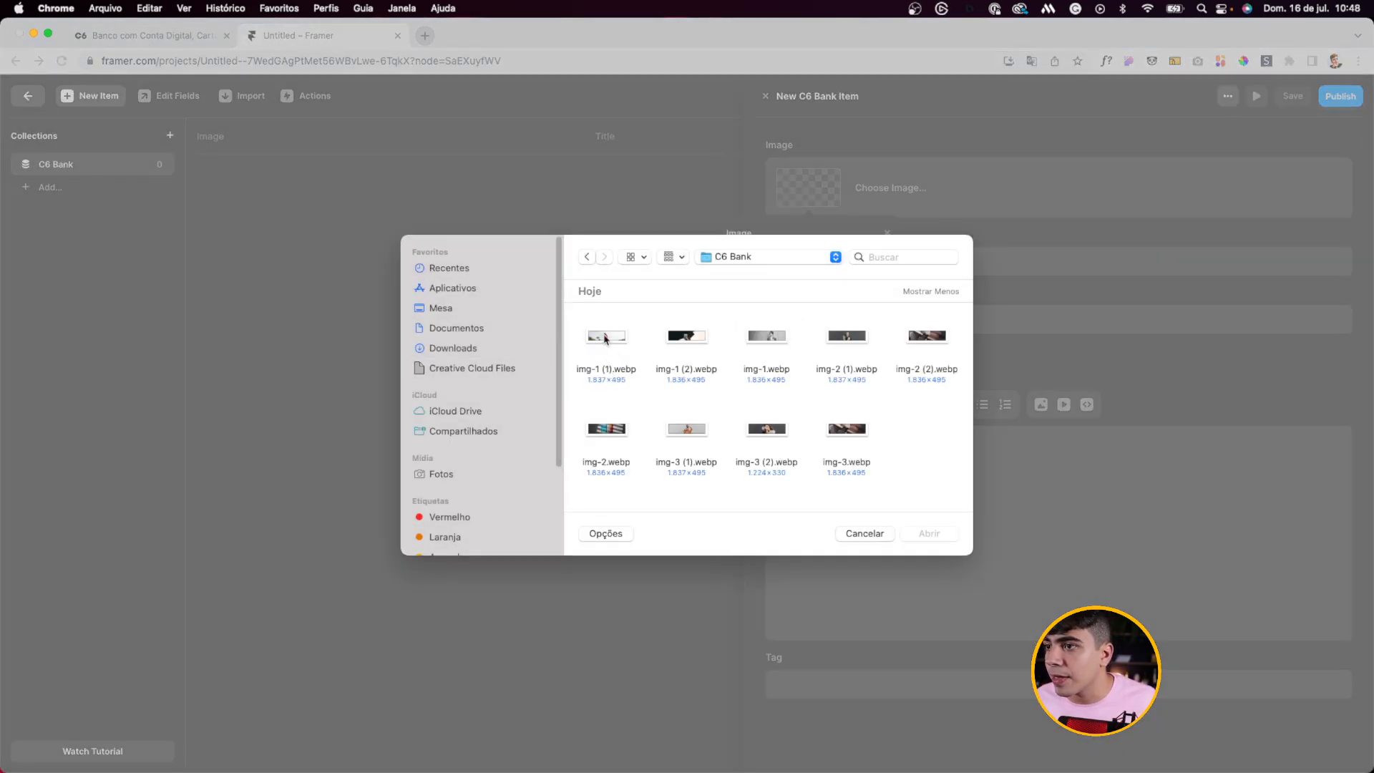
double_click(605, 337)
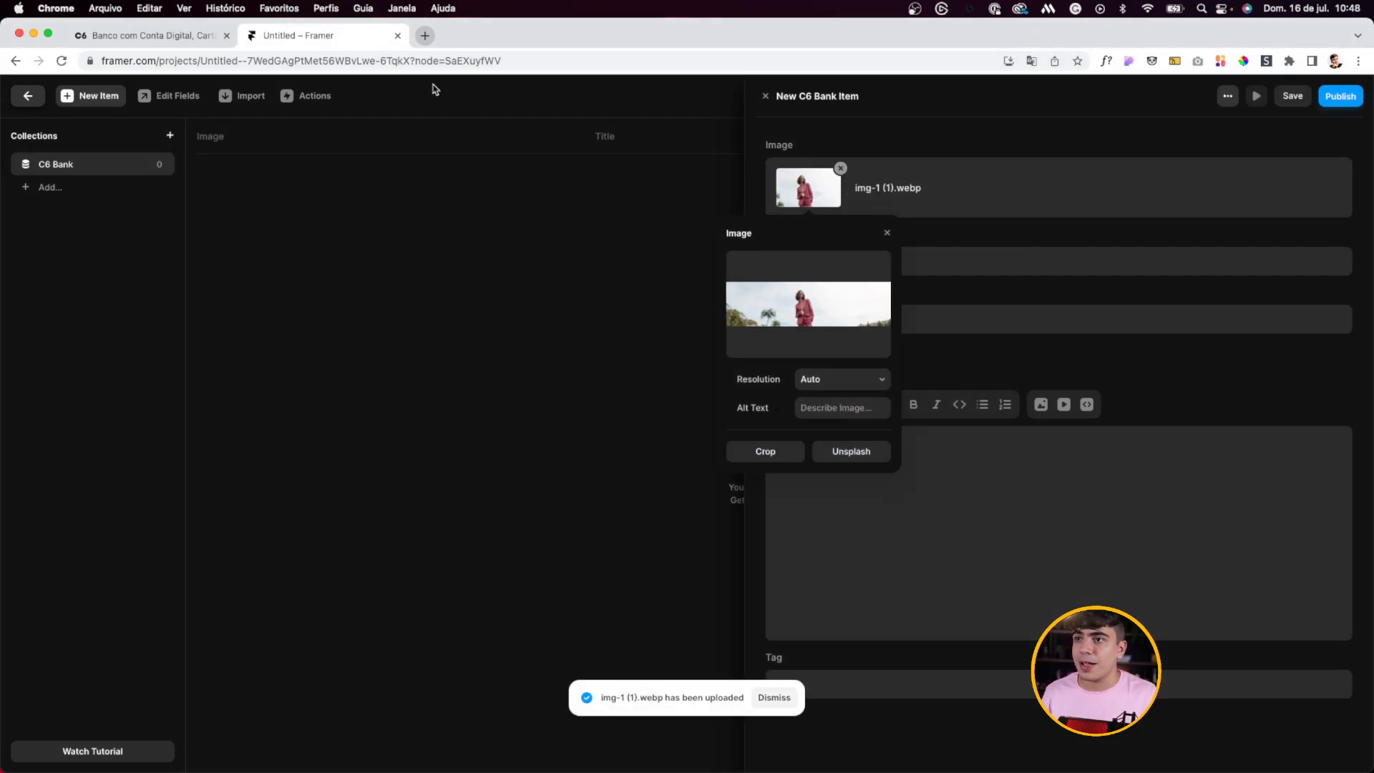
left_click(1082, 301)
Step: Copy the heading "Conta internacional: dólar e euro com menos tarifas" from the website's C6 Conta Global page into the Framer item's Title
left_click(120, 37)
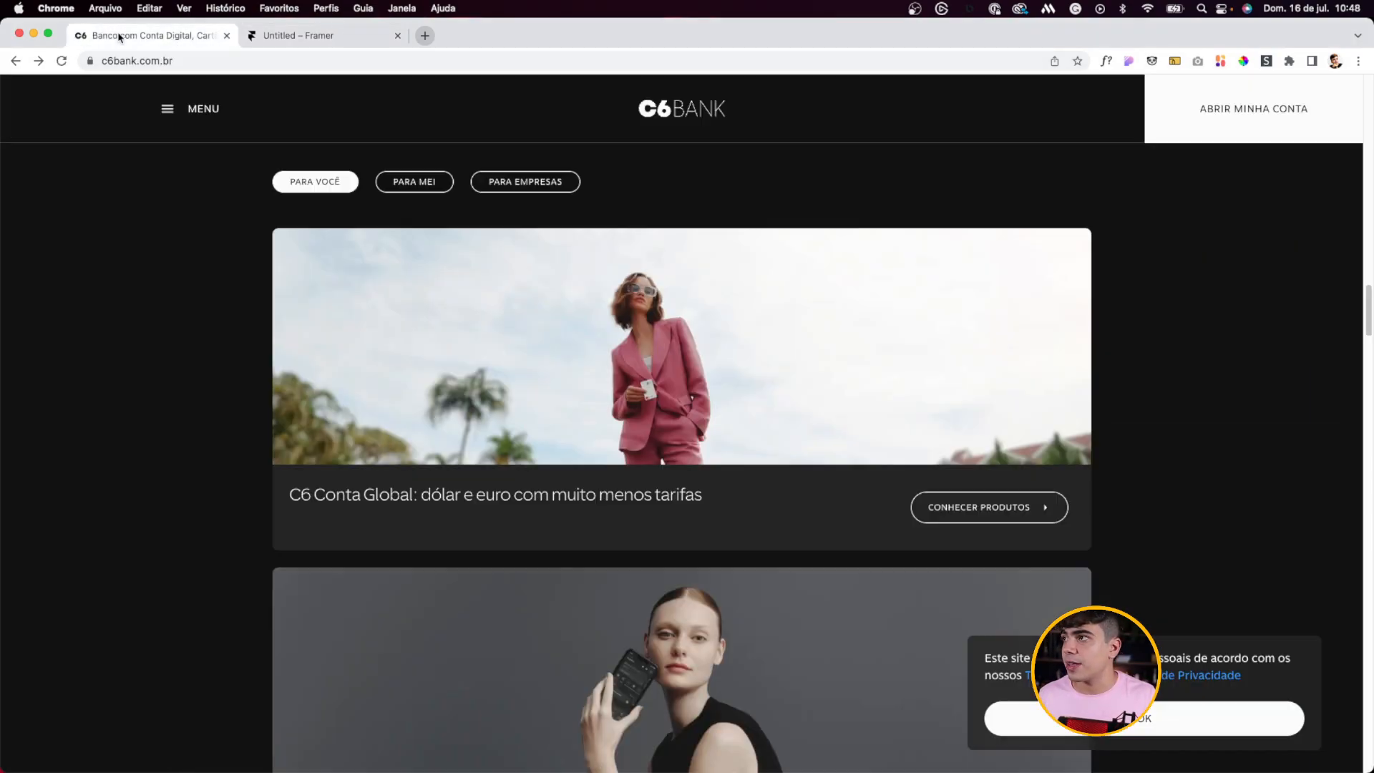
left_click(416, 514)
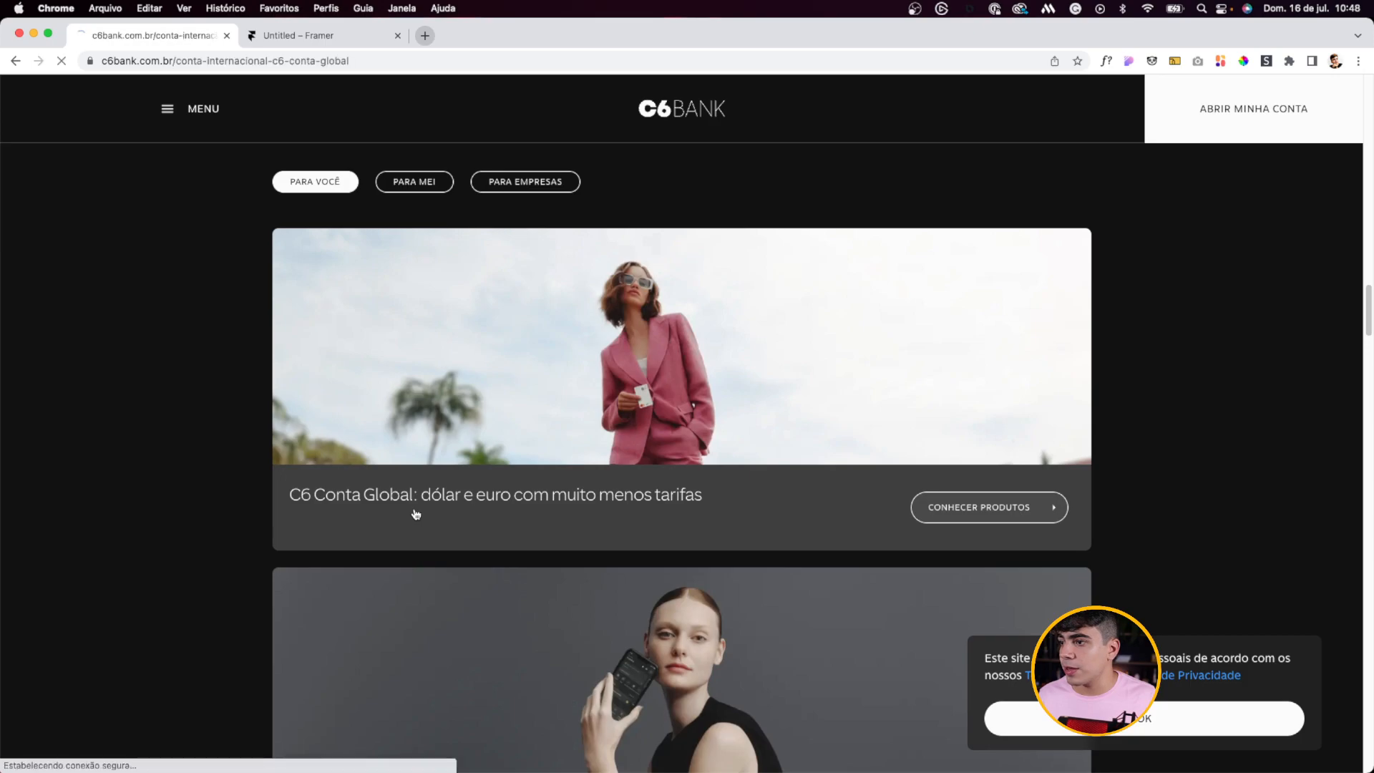
left_click_drag(251, 301, 1119, 390)
key("super+c")
left_click(298, 35)
left_click(813, 267)
key("super+v")
Step: Fill the item's Slug from the same copied heading, giving conta-internacional-dólar-e-euro-com-menos-tarifas
left_click(741, 304)
left_click(848, 321)
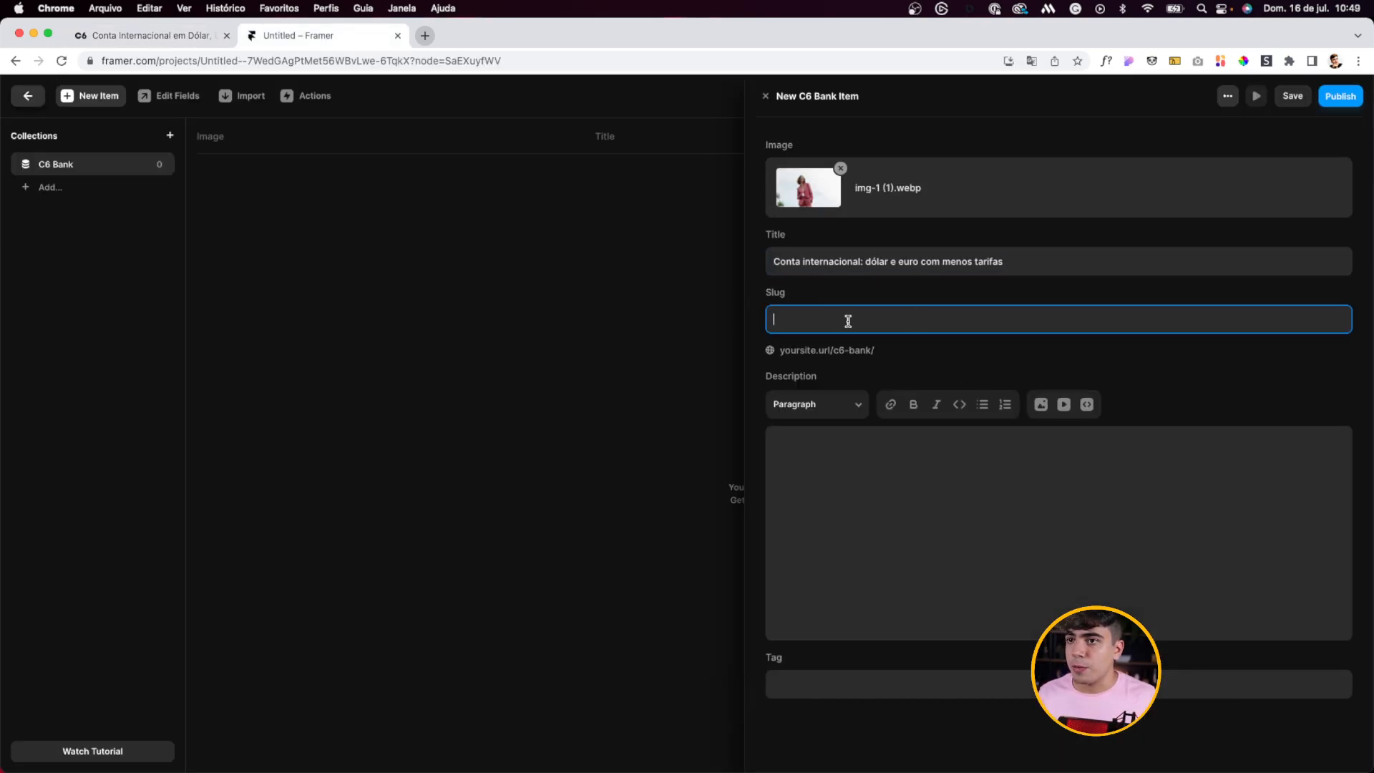
key("super+v")
left_click(1018, 352)
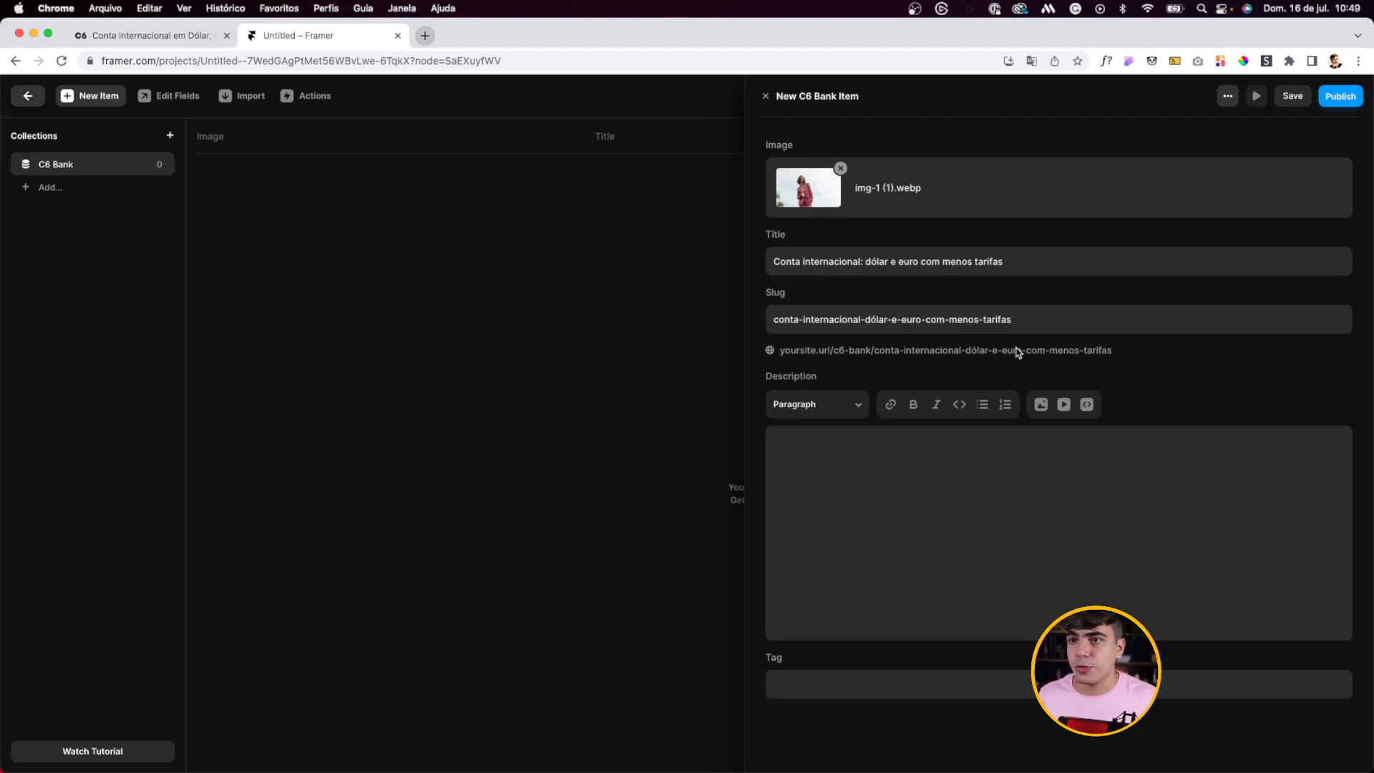
left_click(1039, 317)
left_click(897, 327)
Step: Copy the paragraph below the heading on the C6 Conta Global page and paste it into the Framer item's Description
left_click(152, 35)
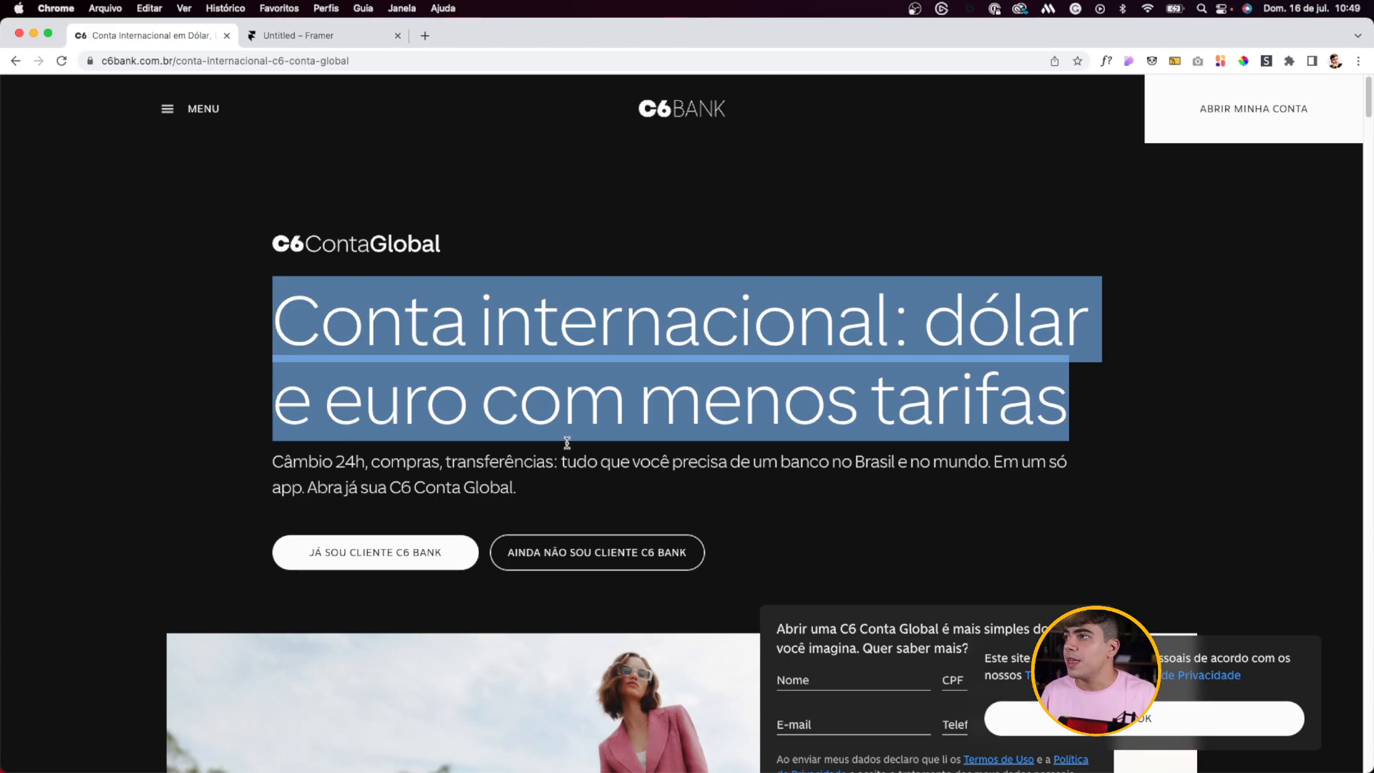
left_click_drag(246, 458, 613, 509)
key("super+c")
left_click(306, 35)
left_click(822, 470)
key("super+v")
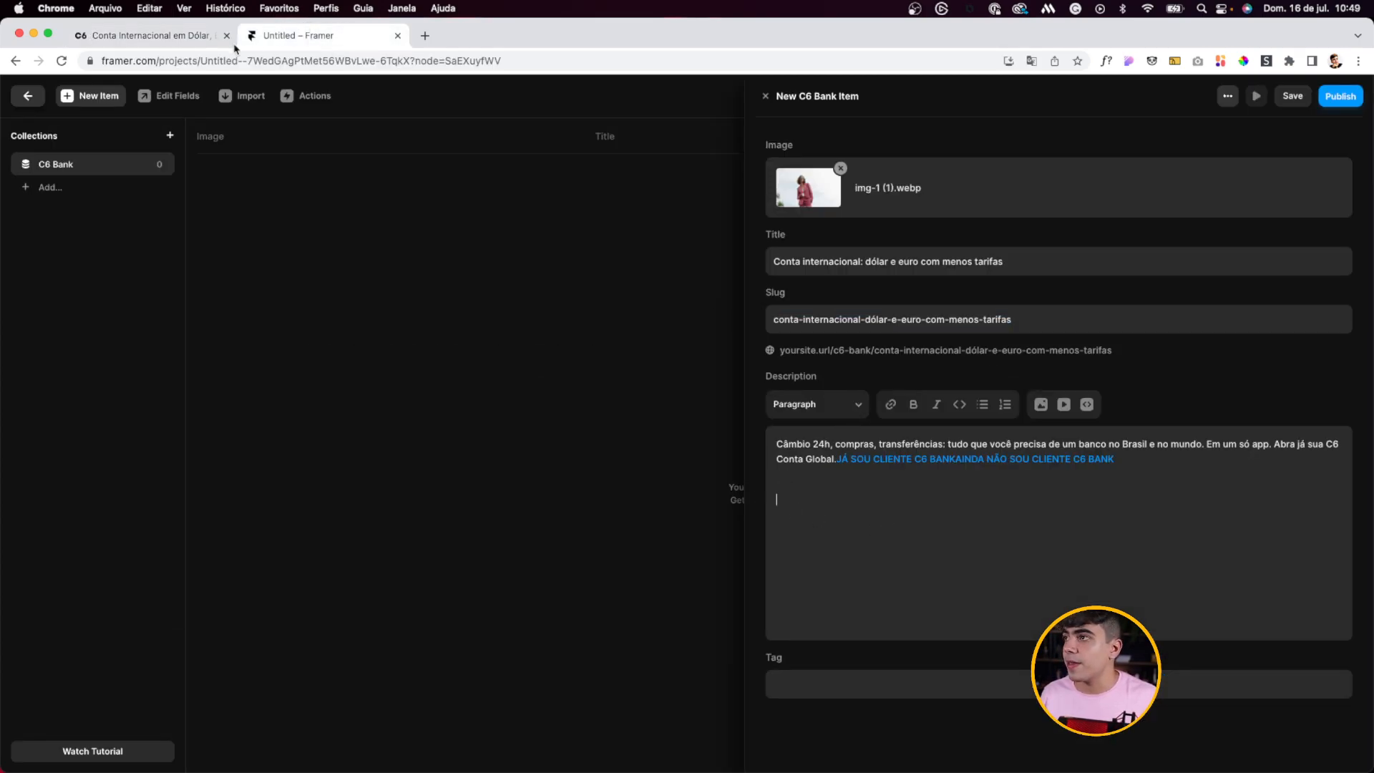
Step: Return the website to its home page, then set the Framer item's Tag to For You and save the item
left_click(149, 35)
scroll(358, 473, "down", 1)
scroll(382, 454, "up", 1)
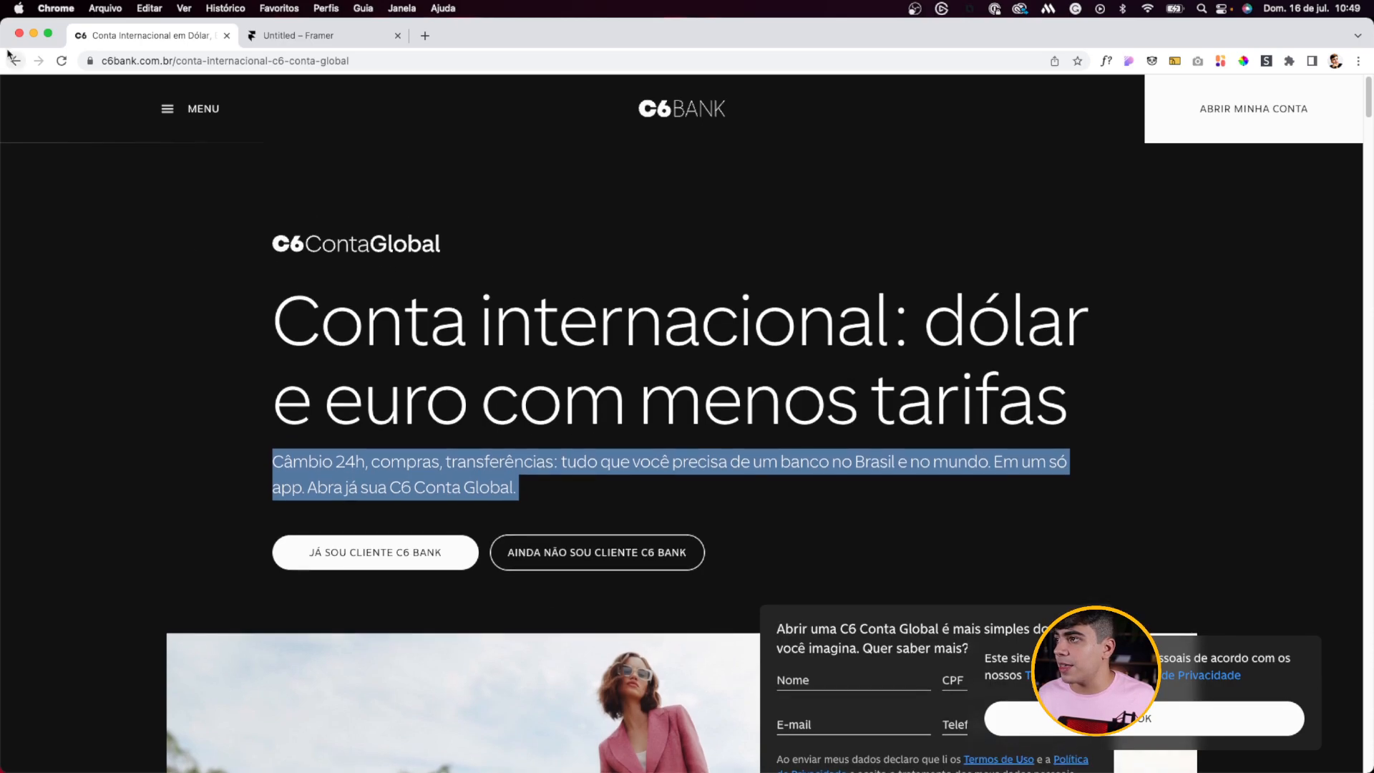
left_click(15, 60)
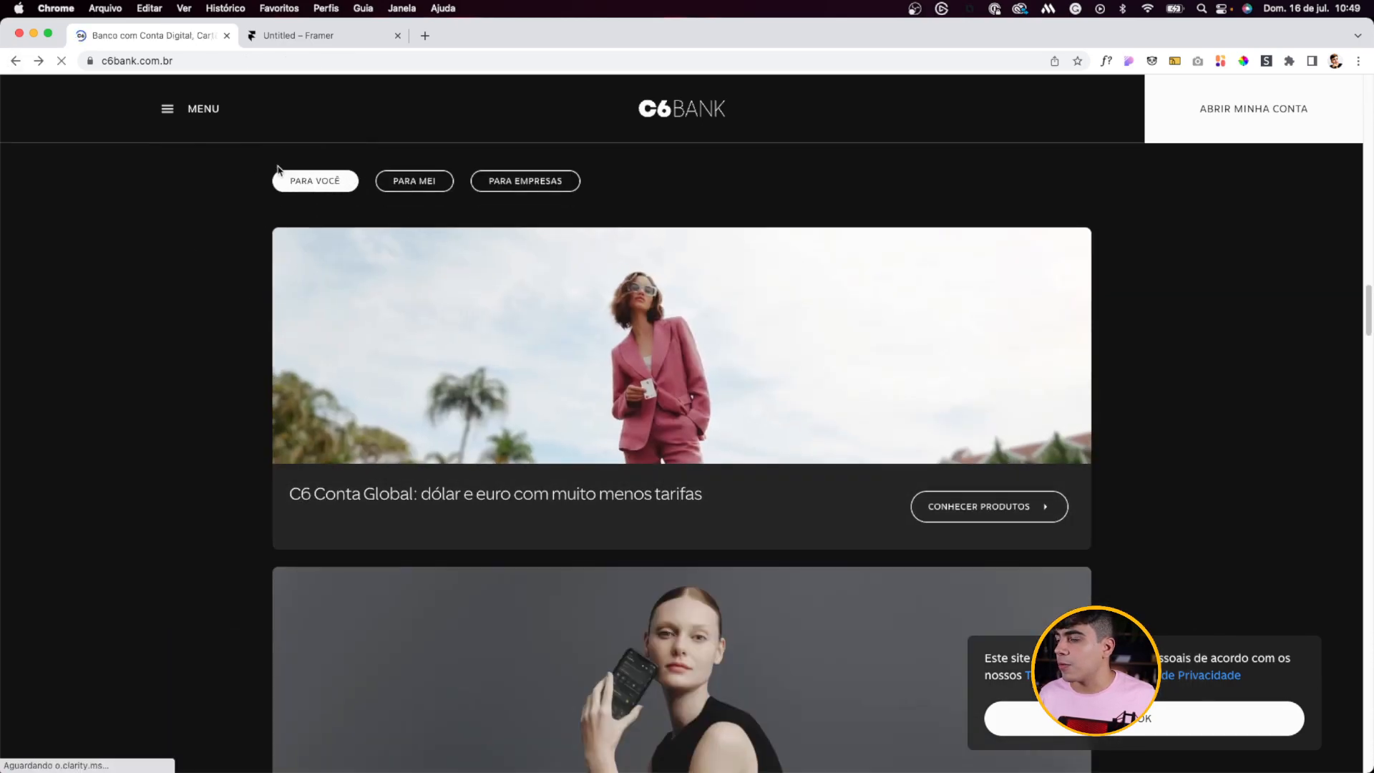
left_click(252, 36)
left_click(824, 677)
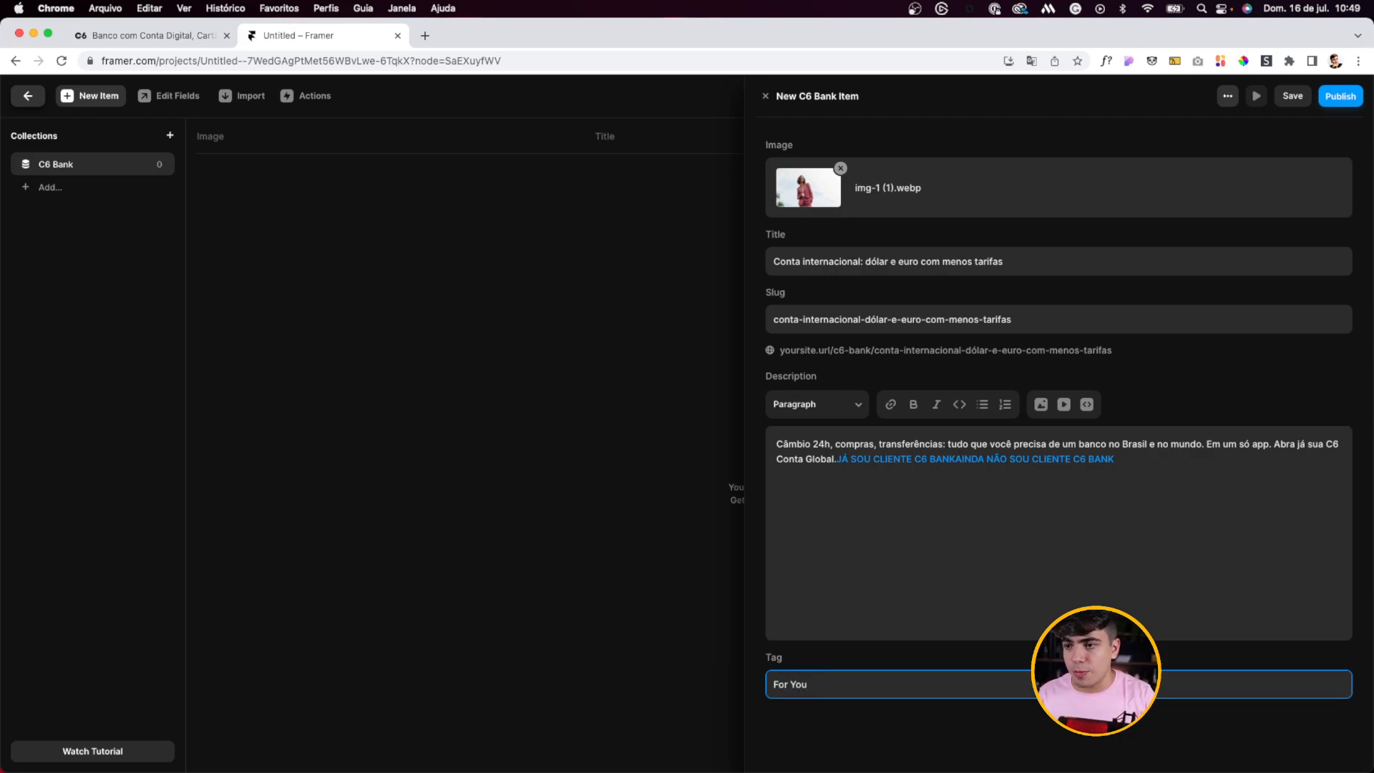
left_click(1290, 96)
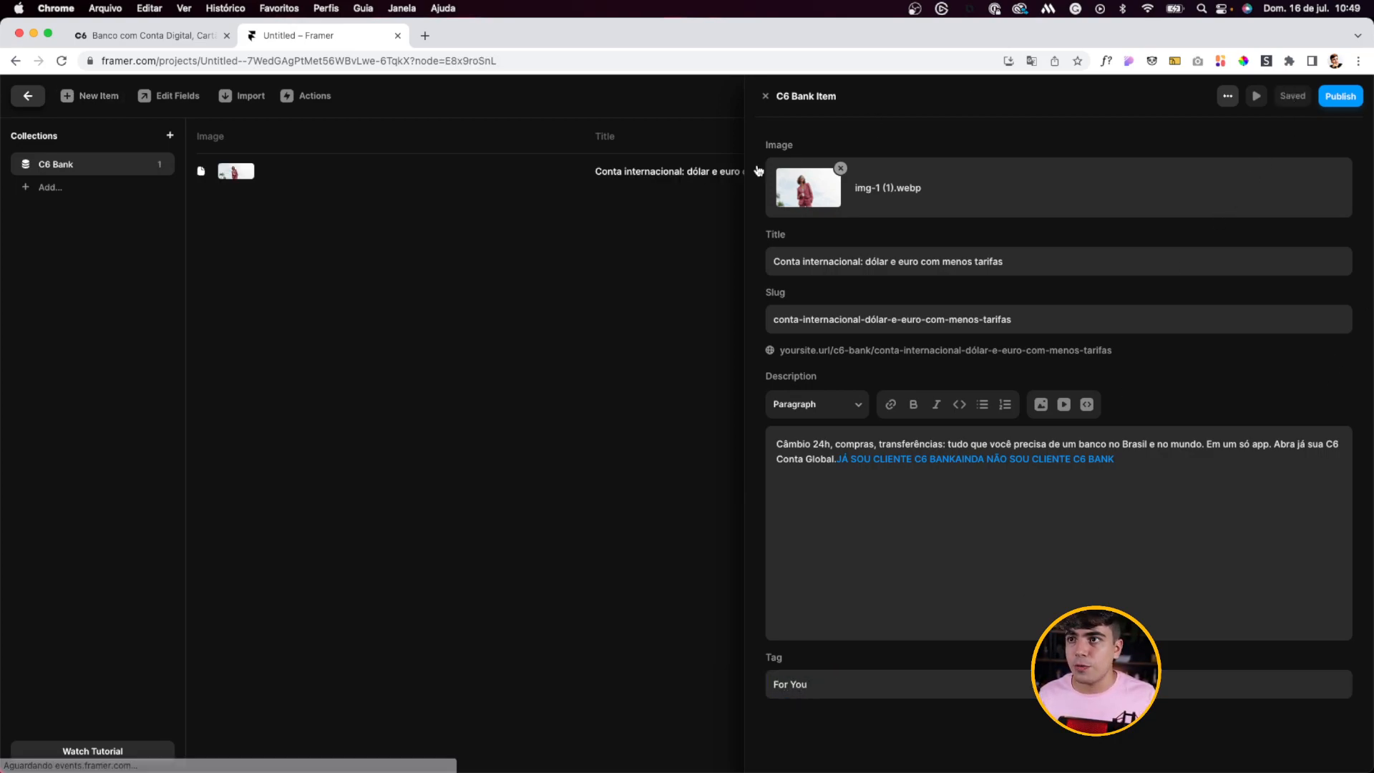
Step: Create a new item in the C6 Bank collection and upload img-2 (1).webp as its image to match the website's C6 Carbon card
left_click(89, 96)
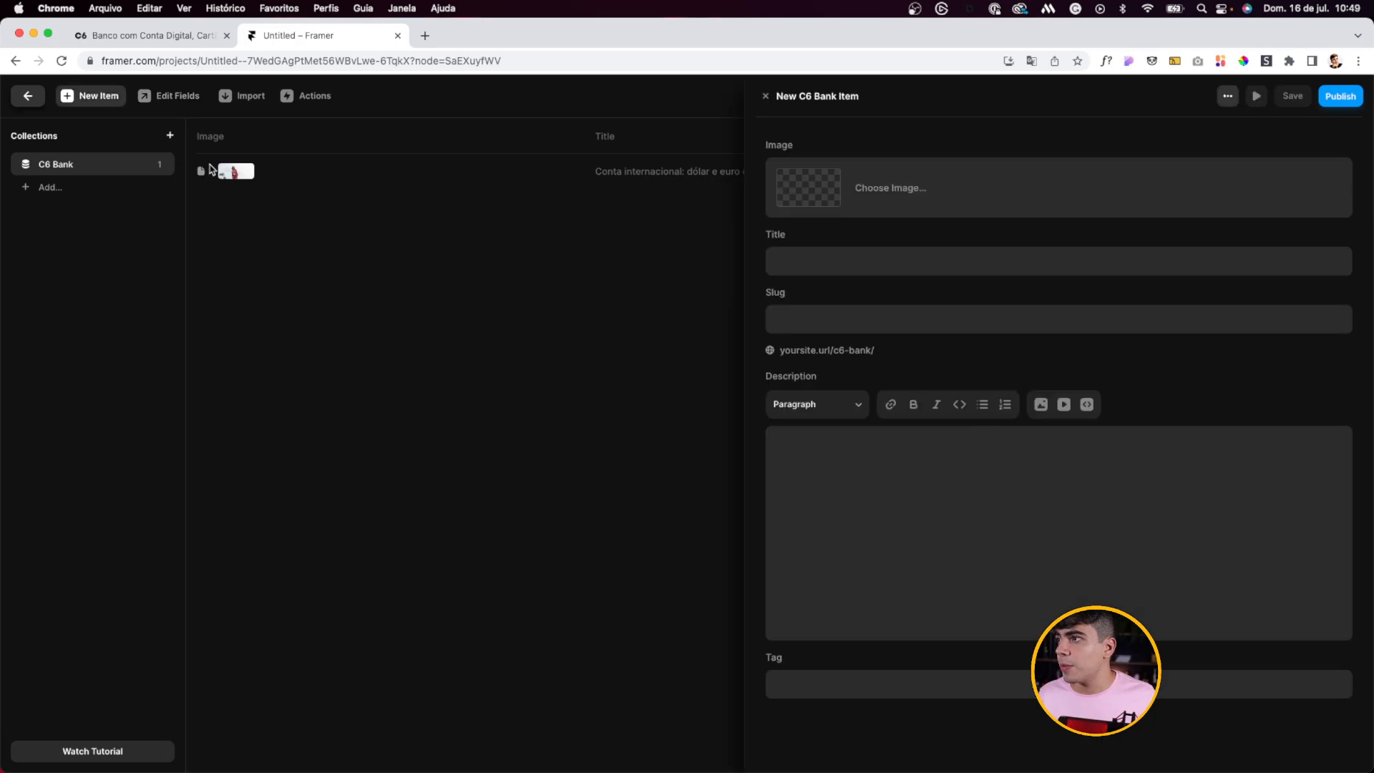
left_click(786, 192)
left_click(812, 523)
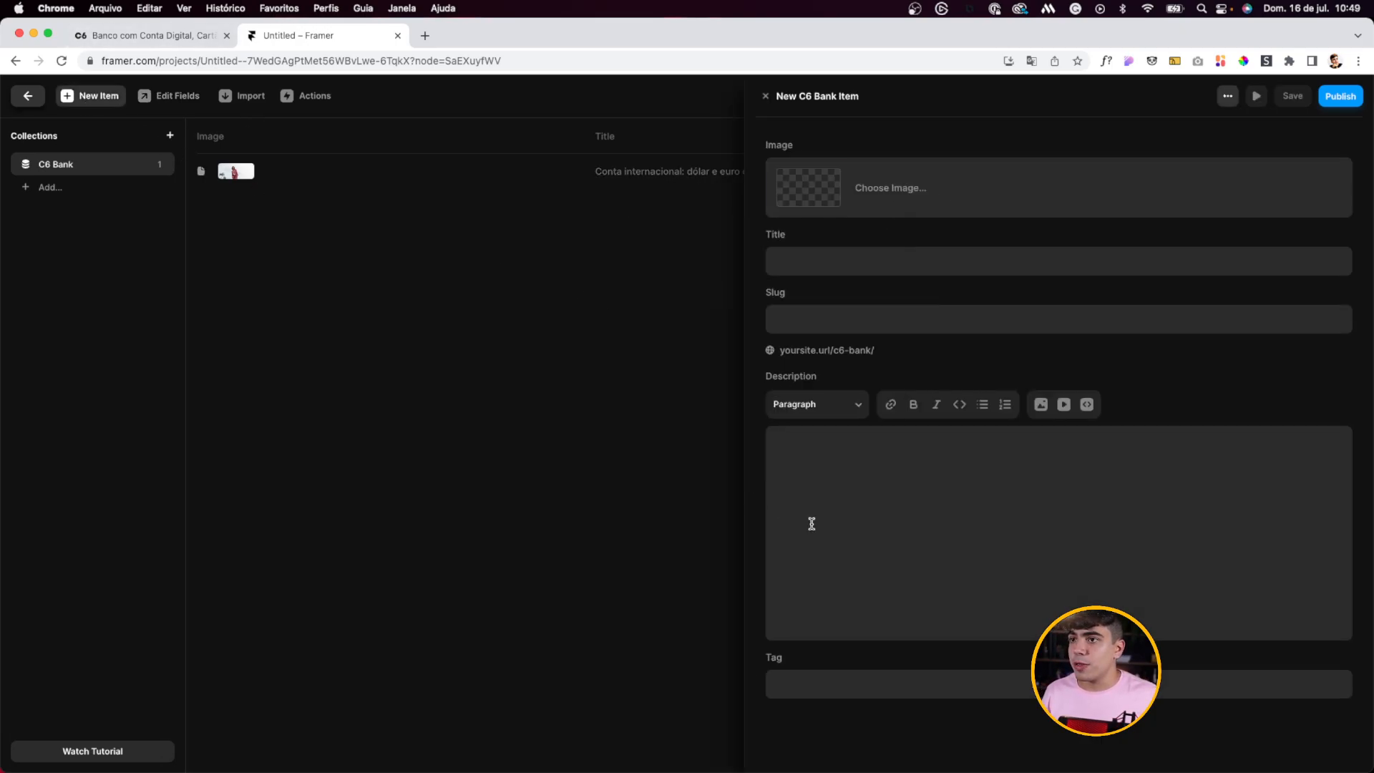
left_click(182, 37)
scroll(329, 161, "down", 4)
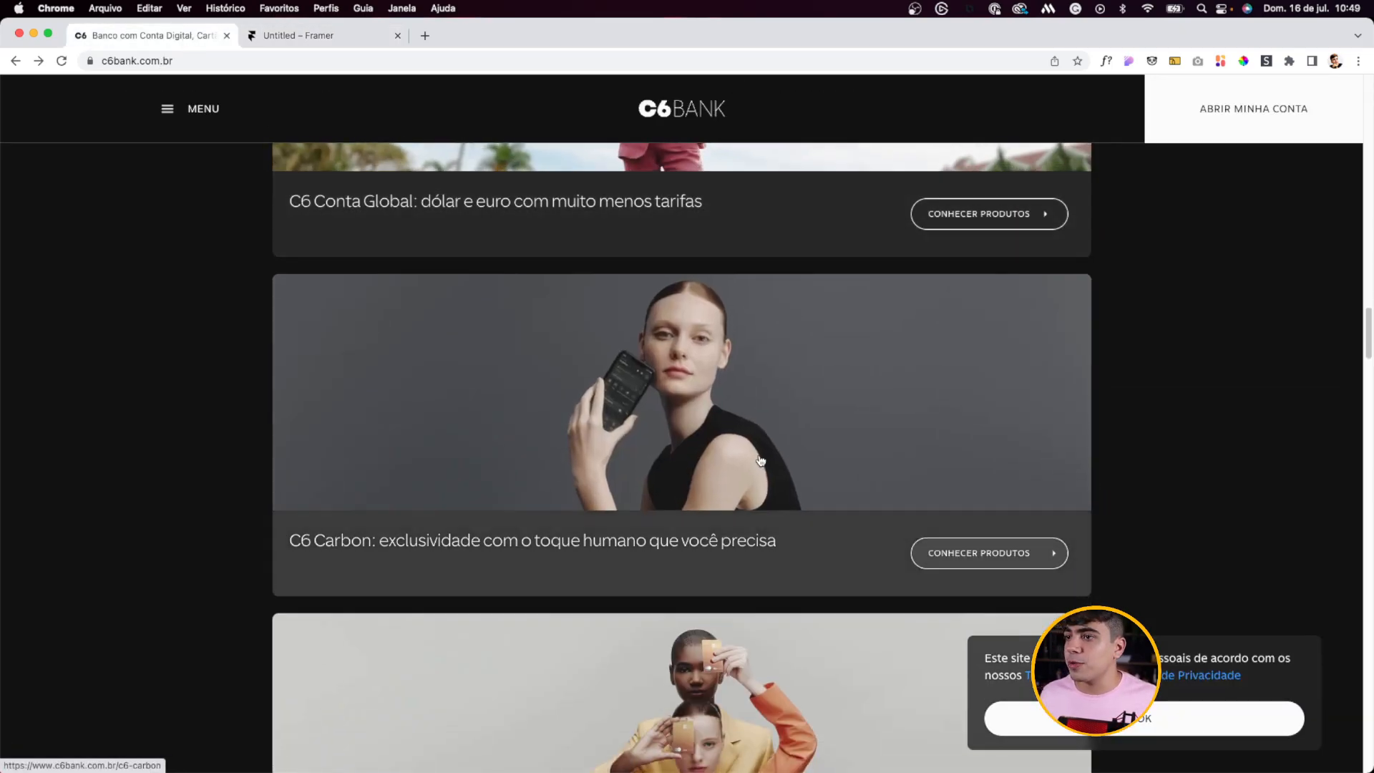
left_click(315, 36)
left_click(803, 181)
left_click(792, 304)
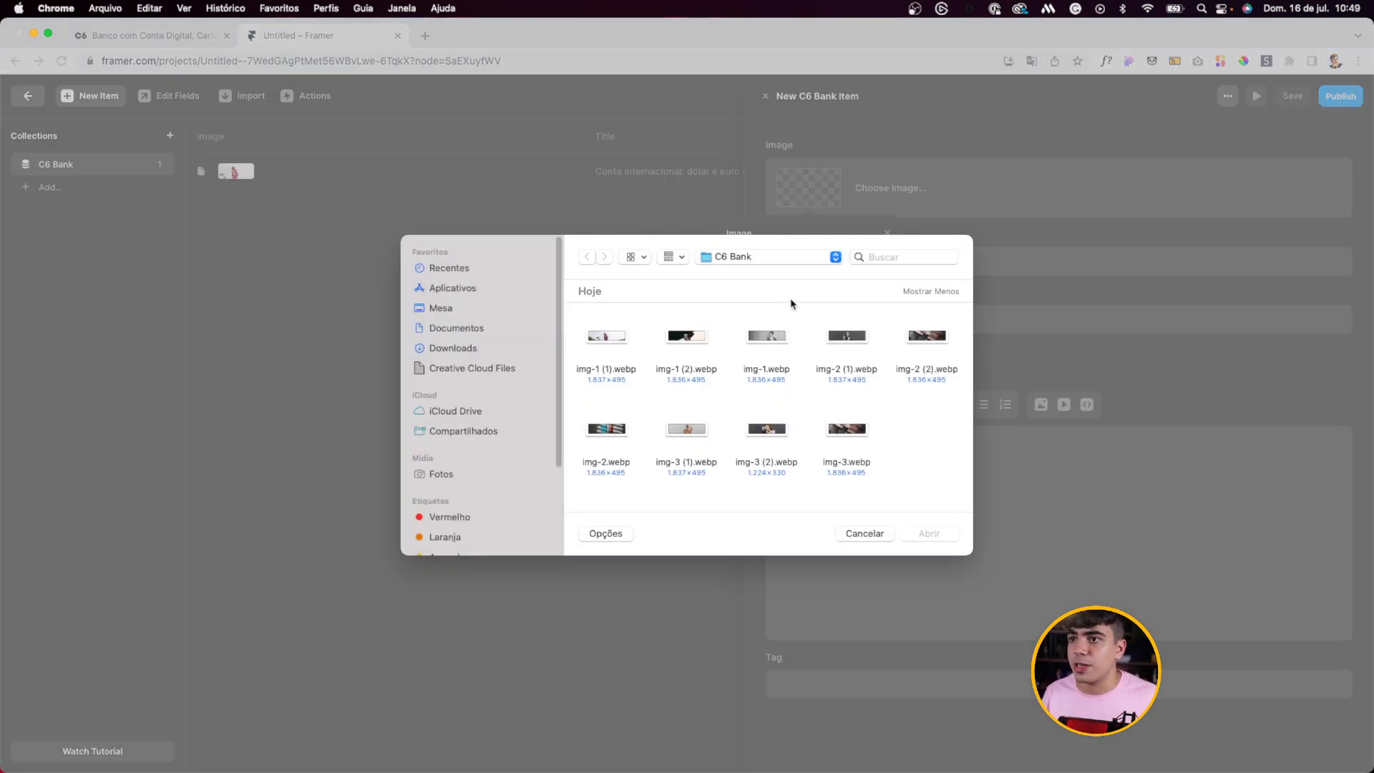
double_click(836, 354)
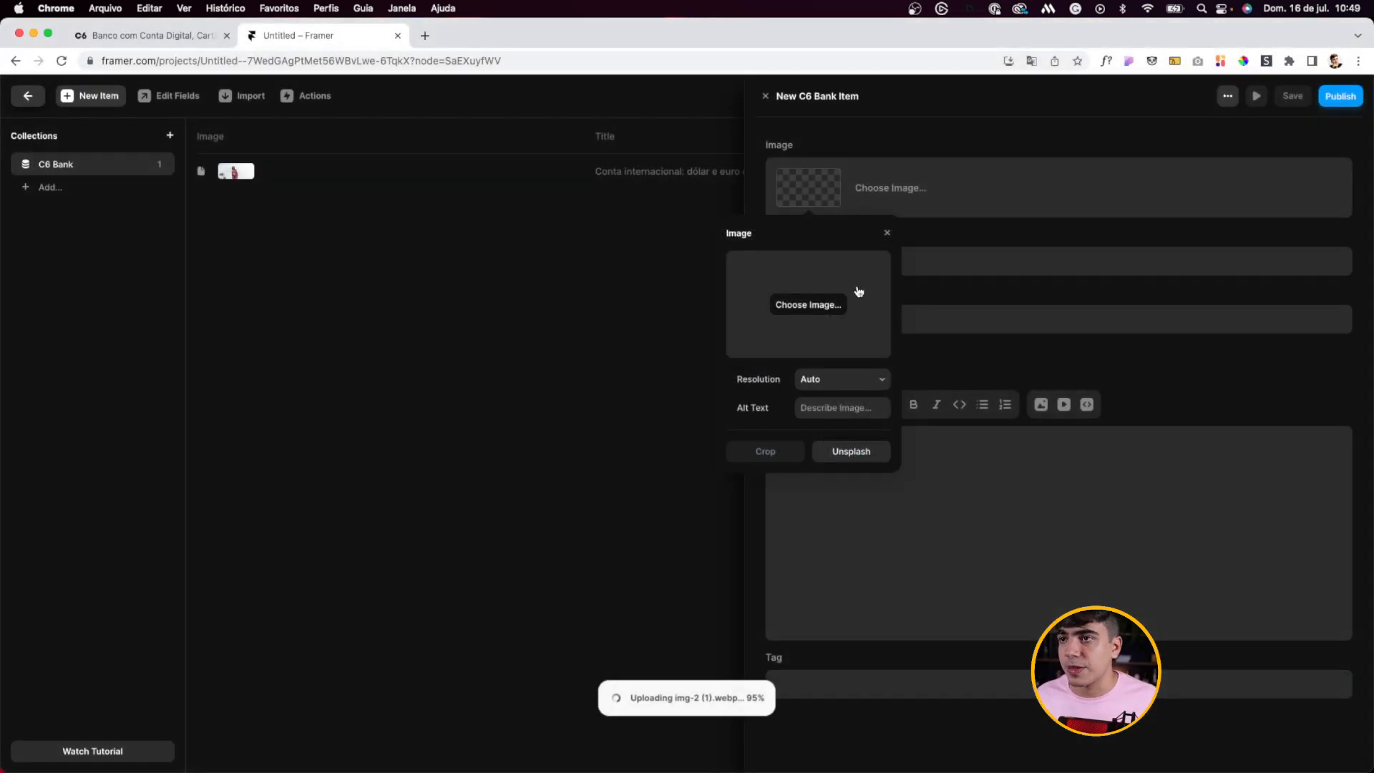
Step: Copy the heading "C6 Carbon: exclusividade com o toque humano que você precisa" from the C6 Carbon page into the Framer item's Title and fill the Slug from it
left_click(97, 36)
left_click(387, 543)
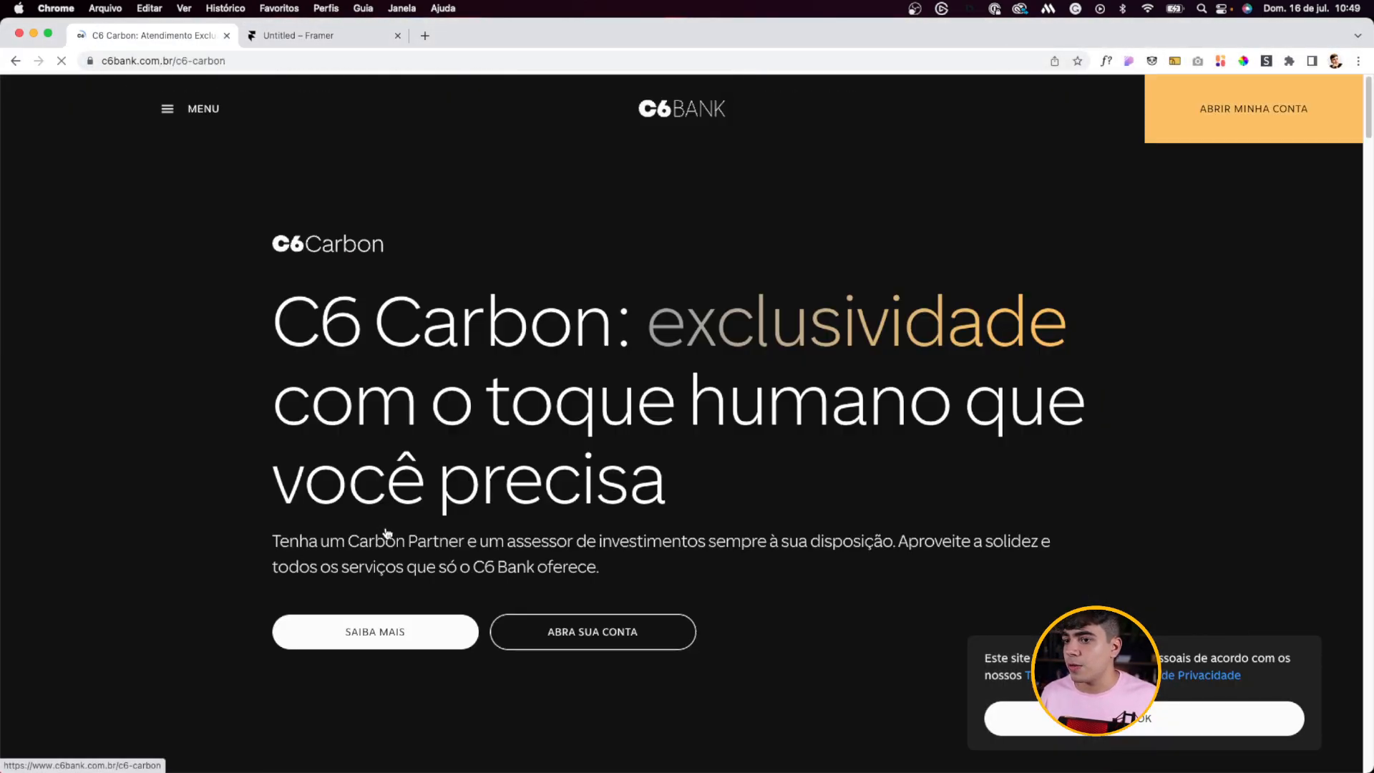
left_click_drag(281, 308, 669, 487)
key("super+c")
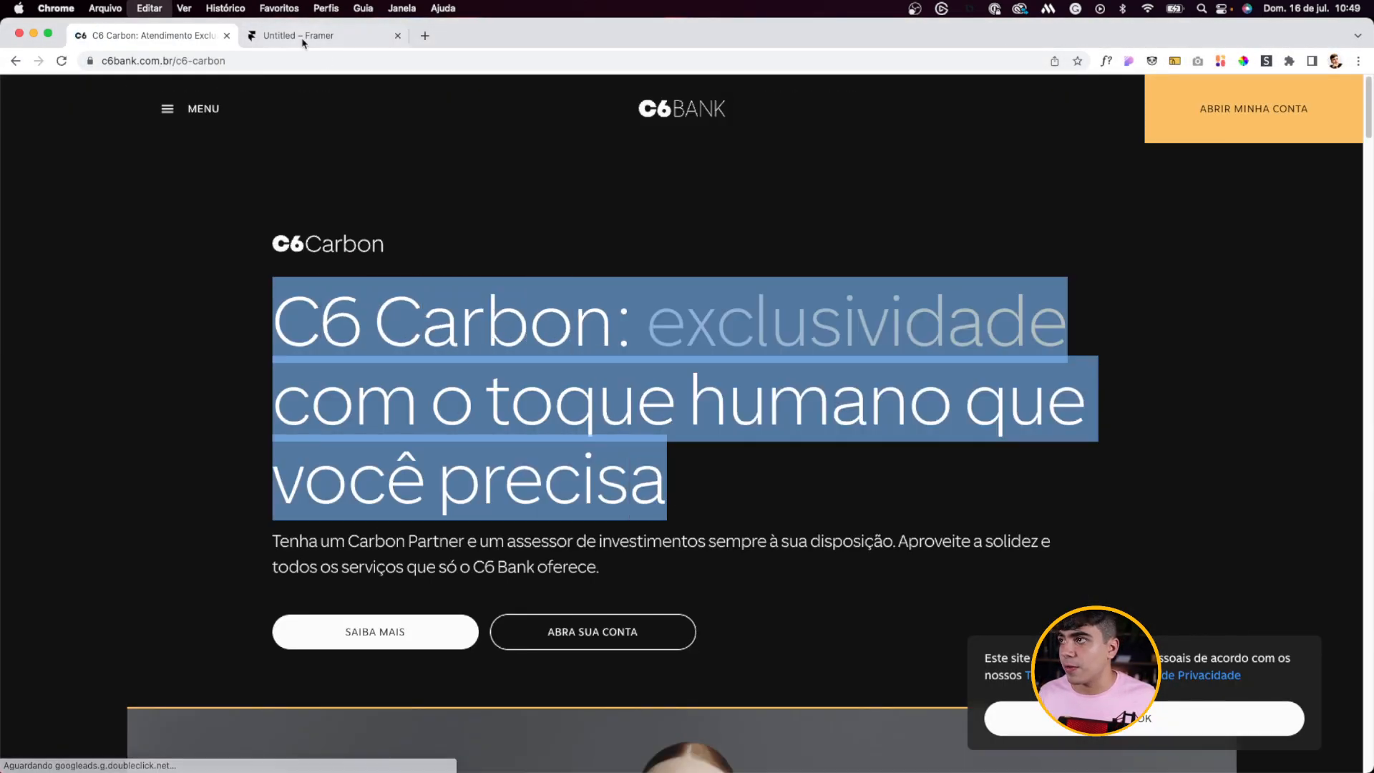
left_click(300, 38)
left_click(946, 254)
left_click(946, 254)
key("super+v")
left_click(794, 313)
left_click(759, 350)
Step: Copy the paragraph below the C6 Carbon heading into the Framer item's Description, and save the item with the Tag For You
left_click(143, 36)
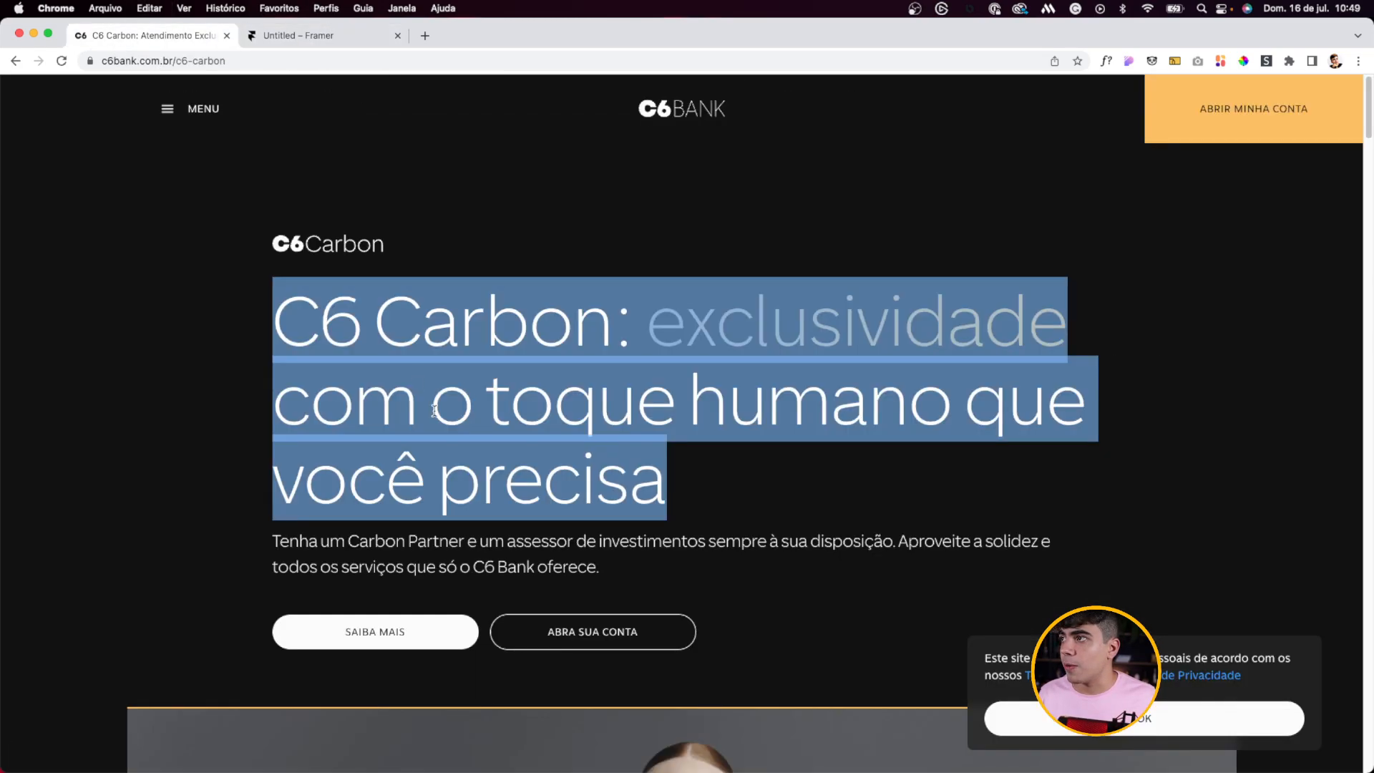
left_click_drag(640, 577, 271, 538)
key("super+c")
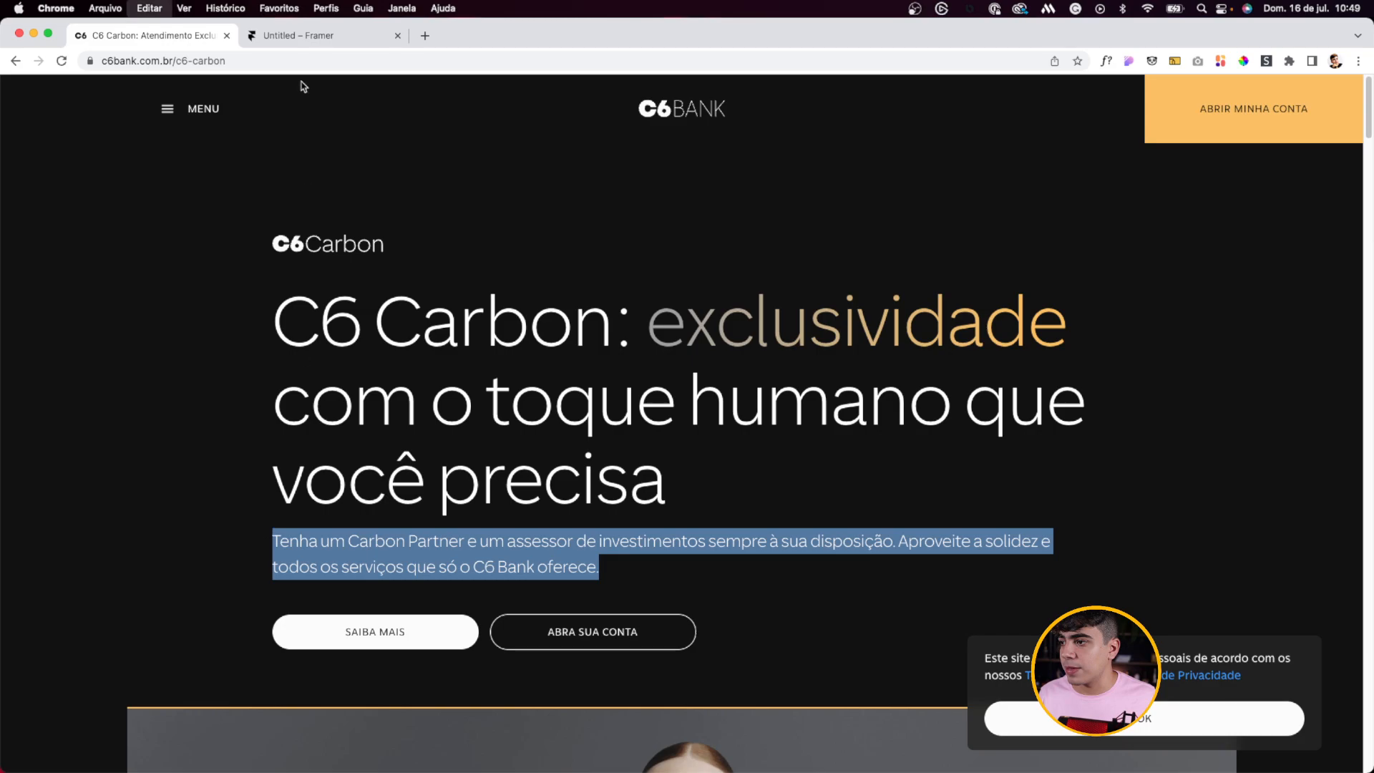
left_click(290, 35)
left_click(832, 435)
key("super+v")
left_click(809, 685)
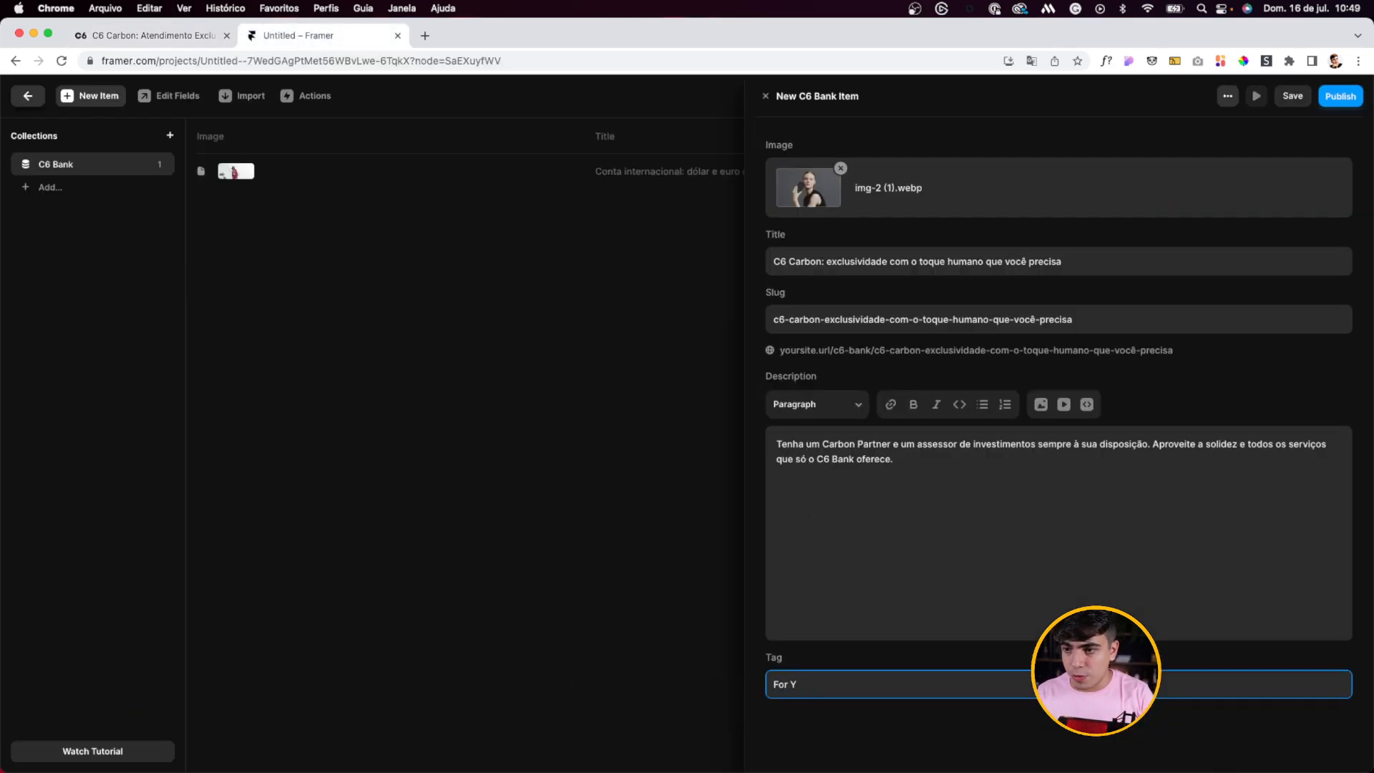
left_click(1292, 96)
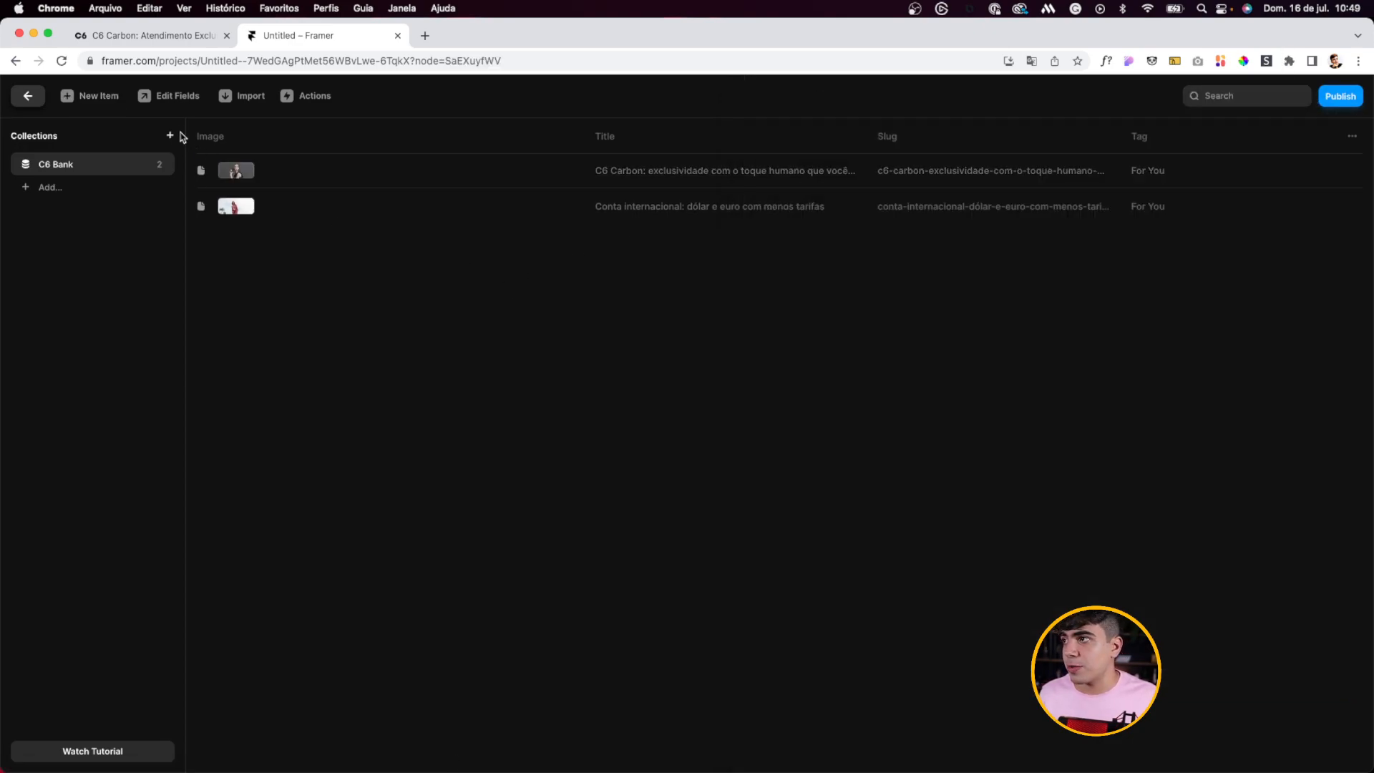
Step: Create another C6 Bank item and upload img-3 (1).webp as its image, matching the third product card on the website's home page
left_click(96, 96)
left_click(787, 197)
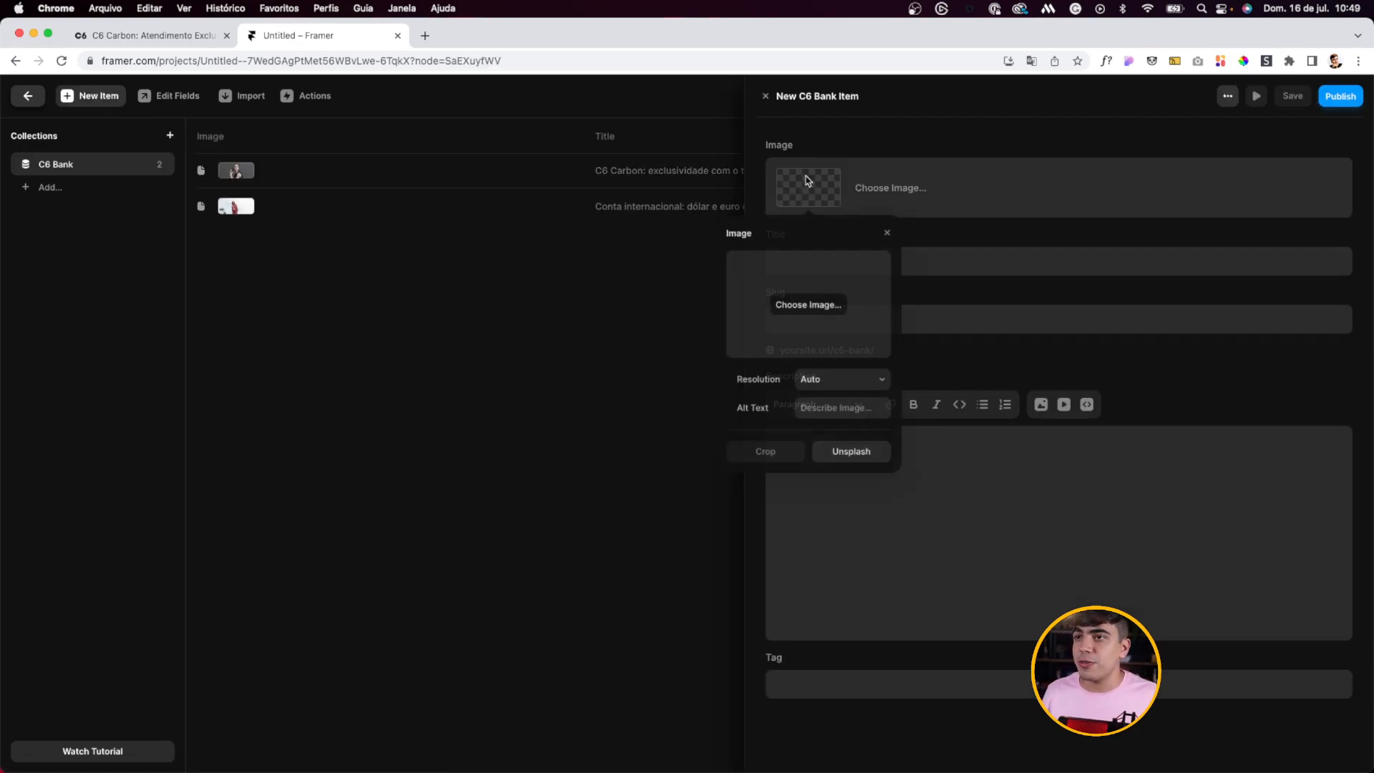
left_click(69, 36)
scroll(25, 136, "down", 1)
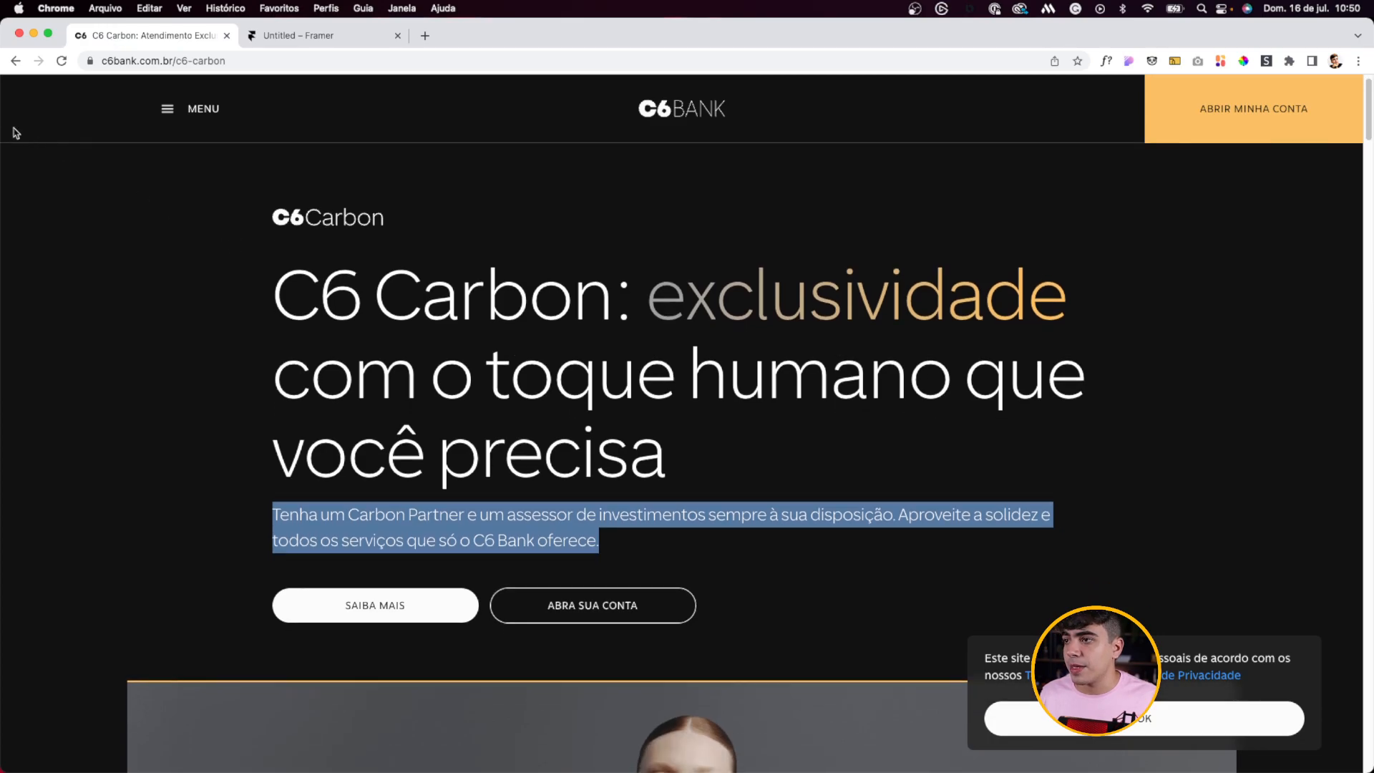
left_click(13, 63)
scroll(264, 331, "down", 3)
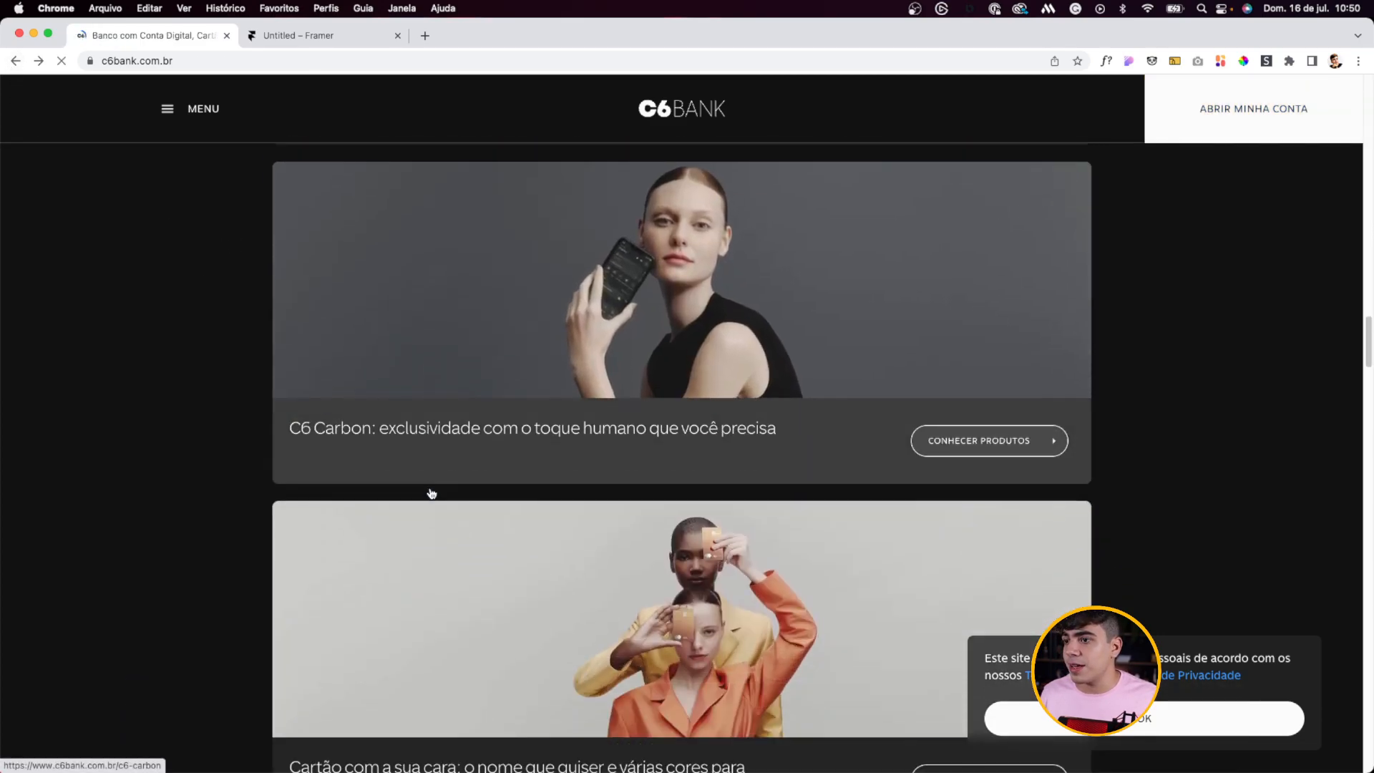
left_click(322, 37)
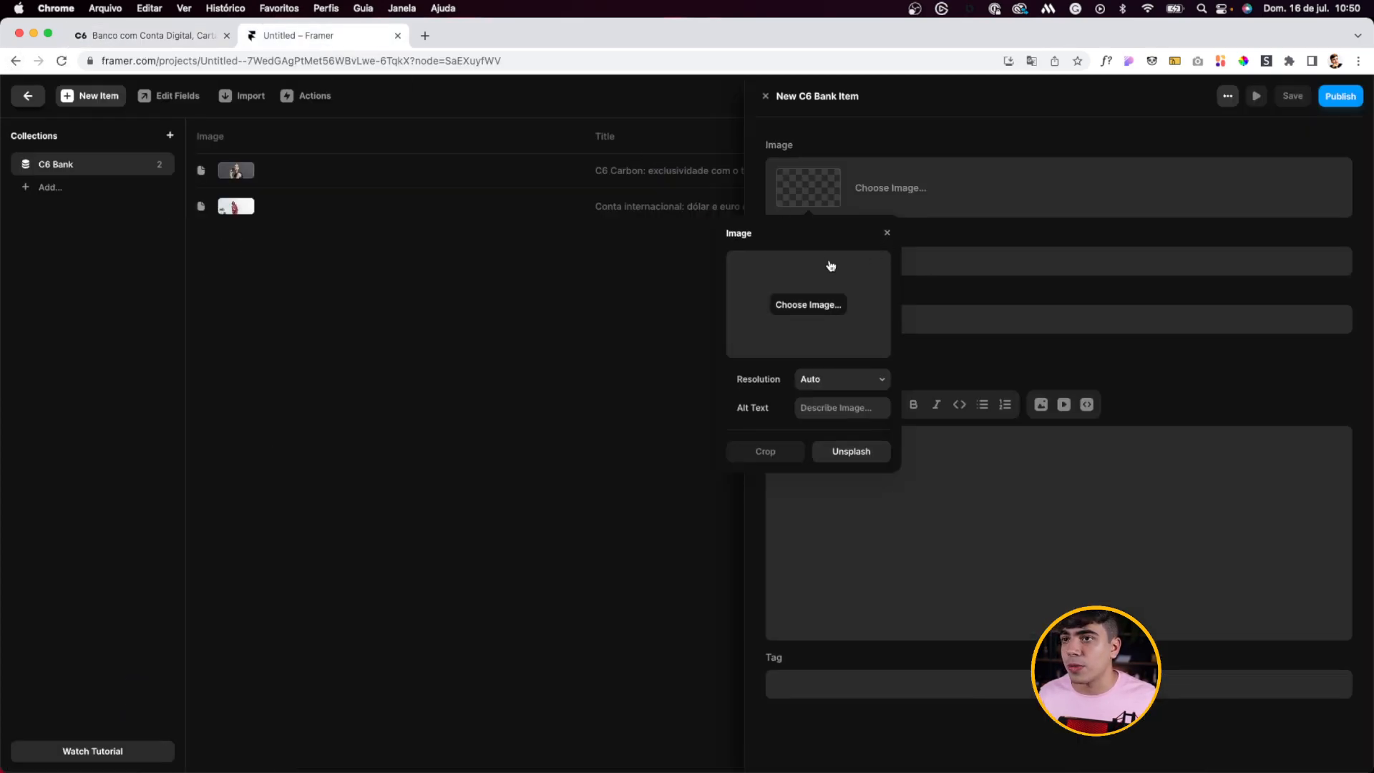
left_click(796, 306)
double_click(686, 429)
Step: Copy the heading "Seu cartão pode ter a sua cara" from the website's credit card page into the Framer item's Title and fill the Slug from it
left_click(151, 35)
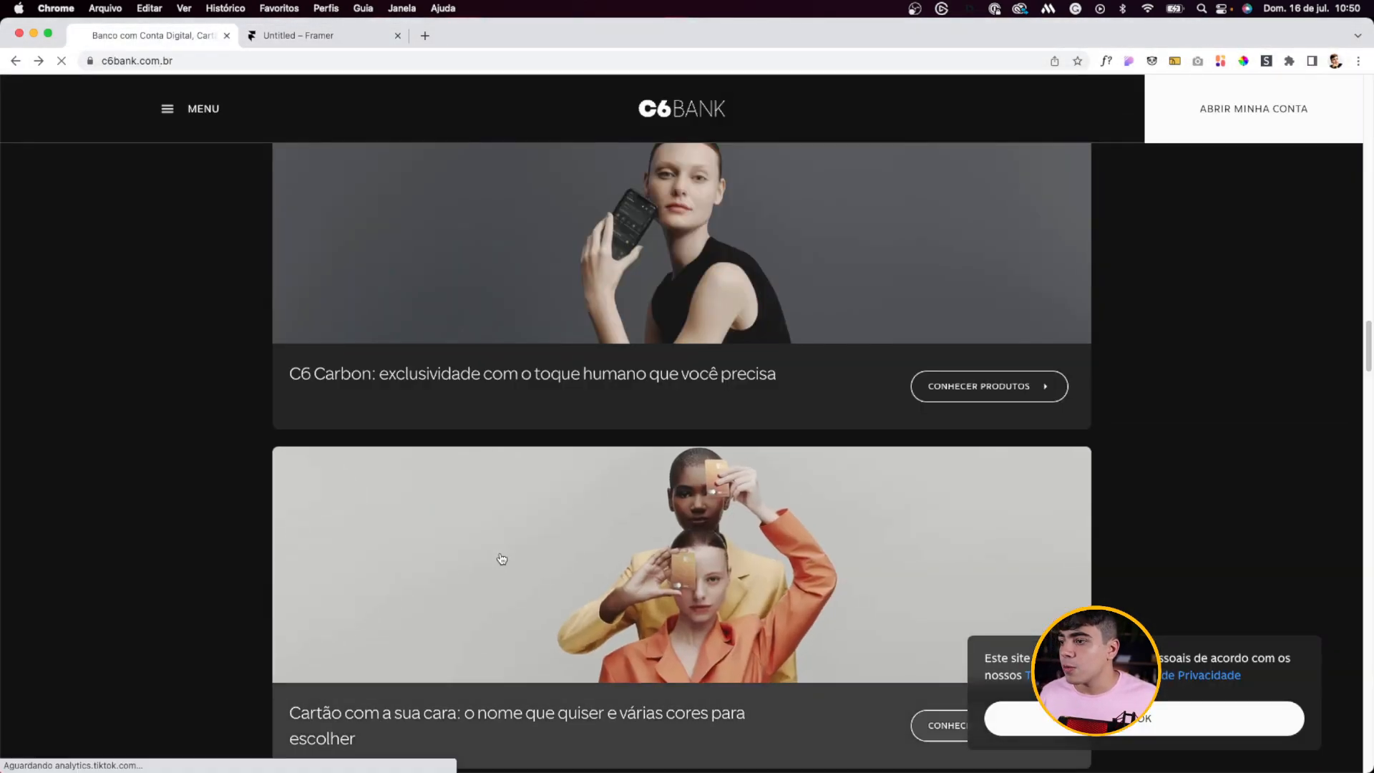
left_click(502, 559)
left_click_drag(270, 237, 595, 294)
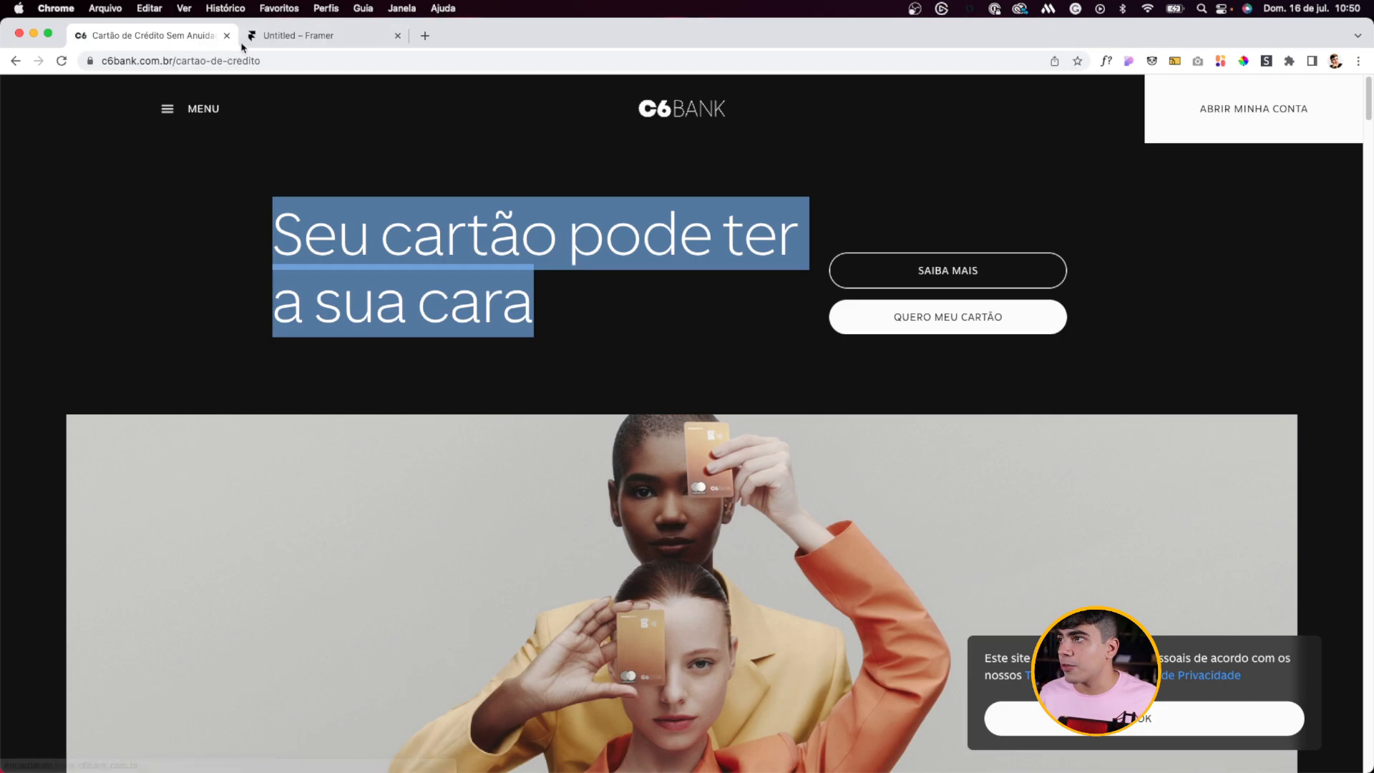
left_click(268, 43)
left_click(1058, 469)
left_click(874, 267)
key("super+v")
left_click(855, 318)
key("Escape")
key("Escape")
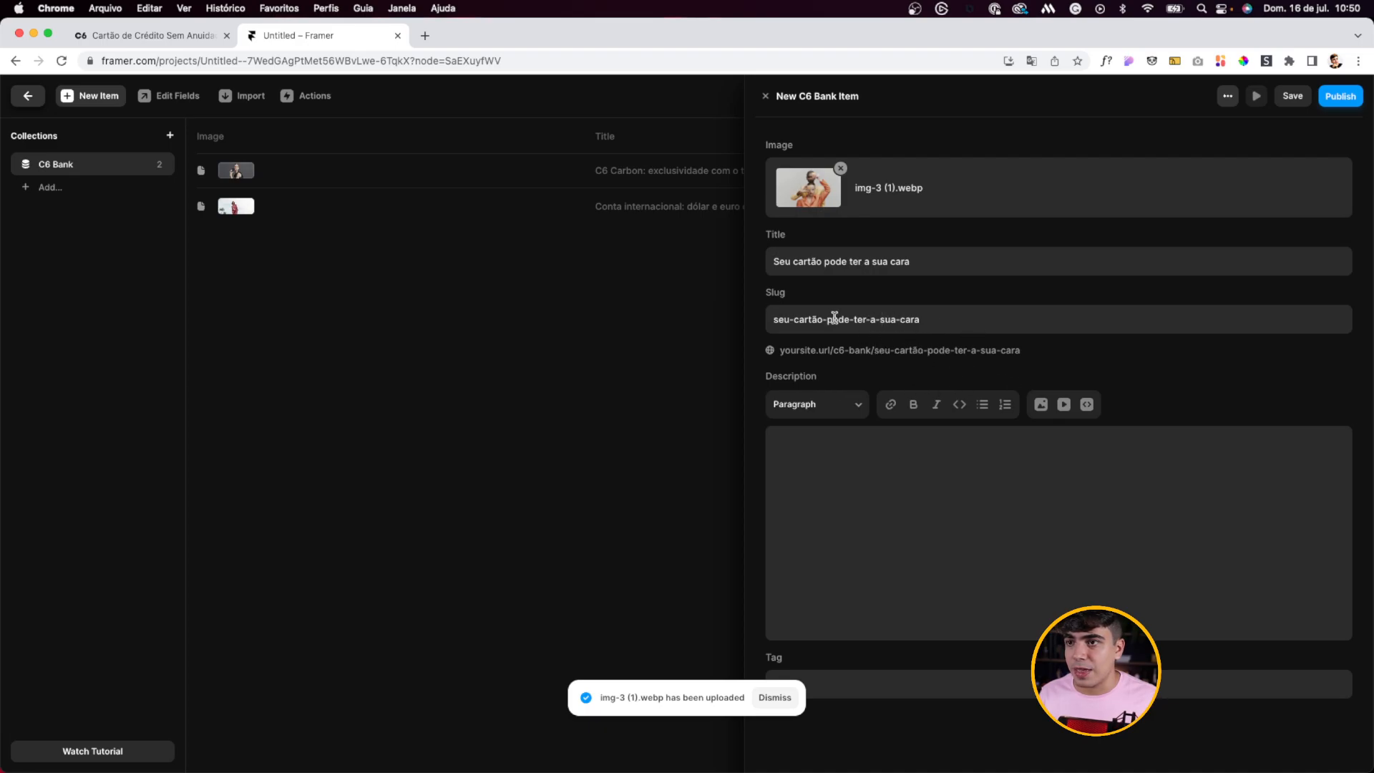
Step: Check the credit card page for description text, then set the Framer item's Tag to For You and save the item
key("super+1")
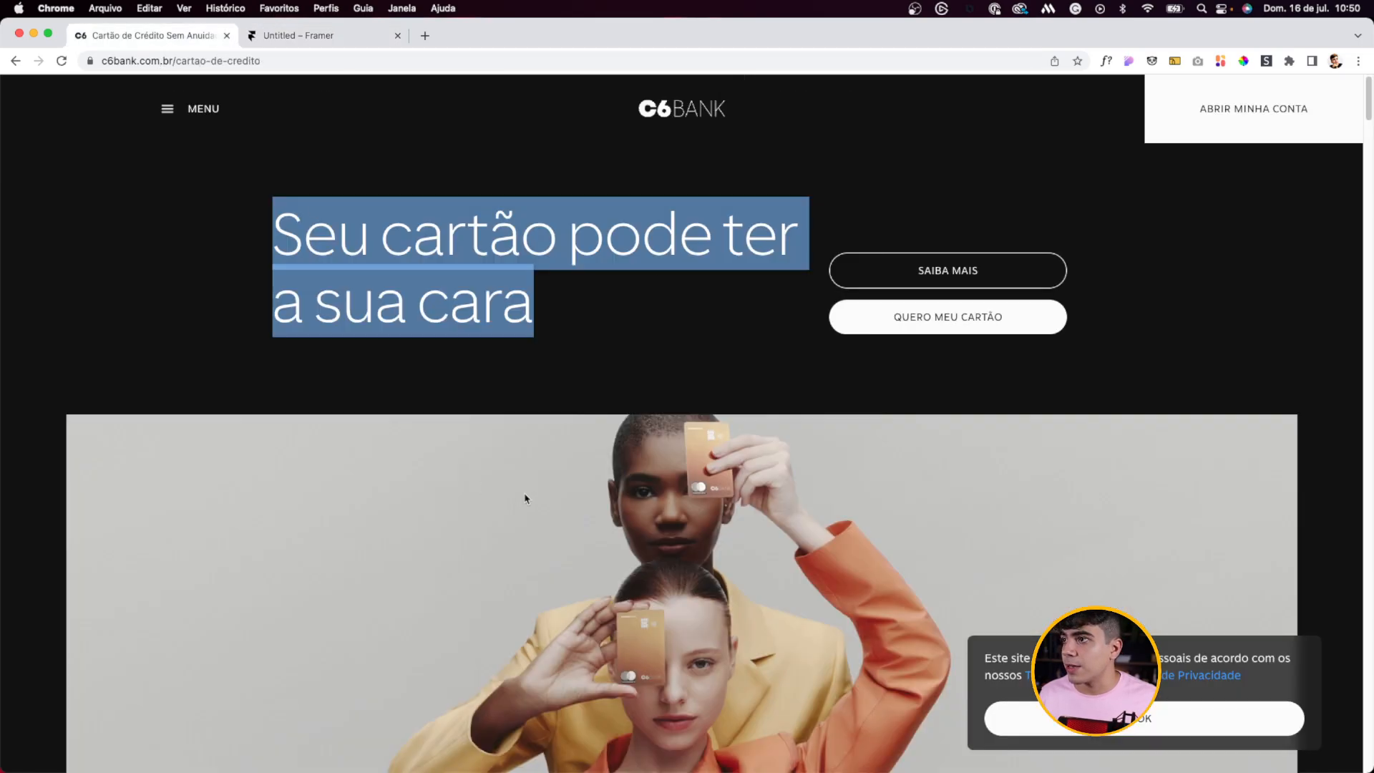
scroll(501, 430, "down", 8)
scroll(507, 446, "down", 12)
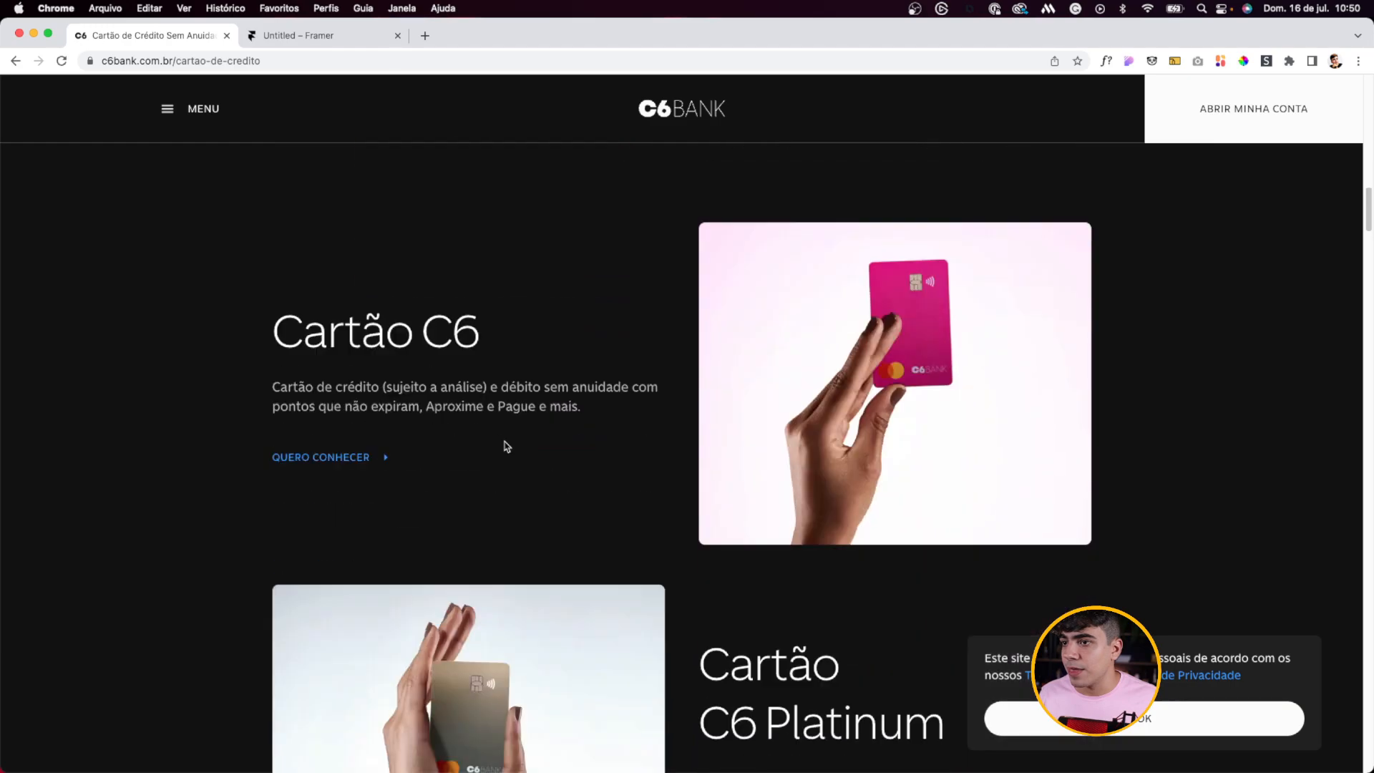
scroll(604, 418, "up", 15)
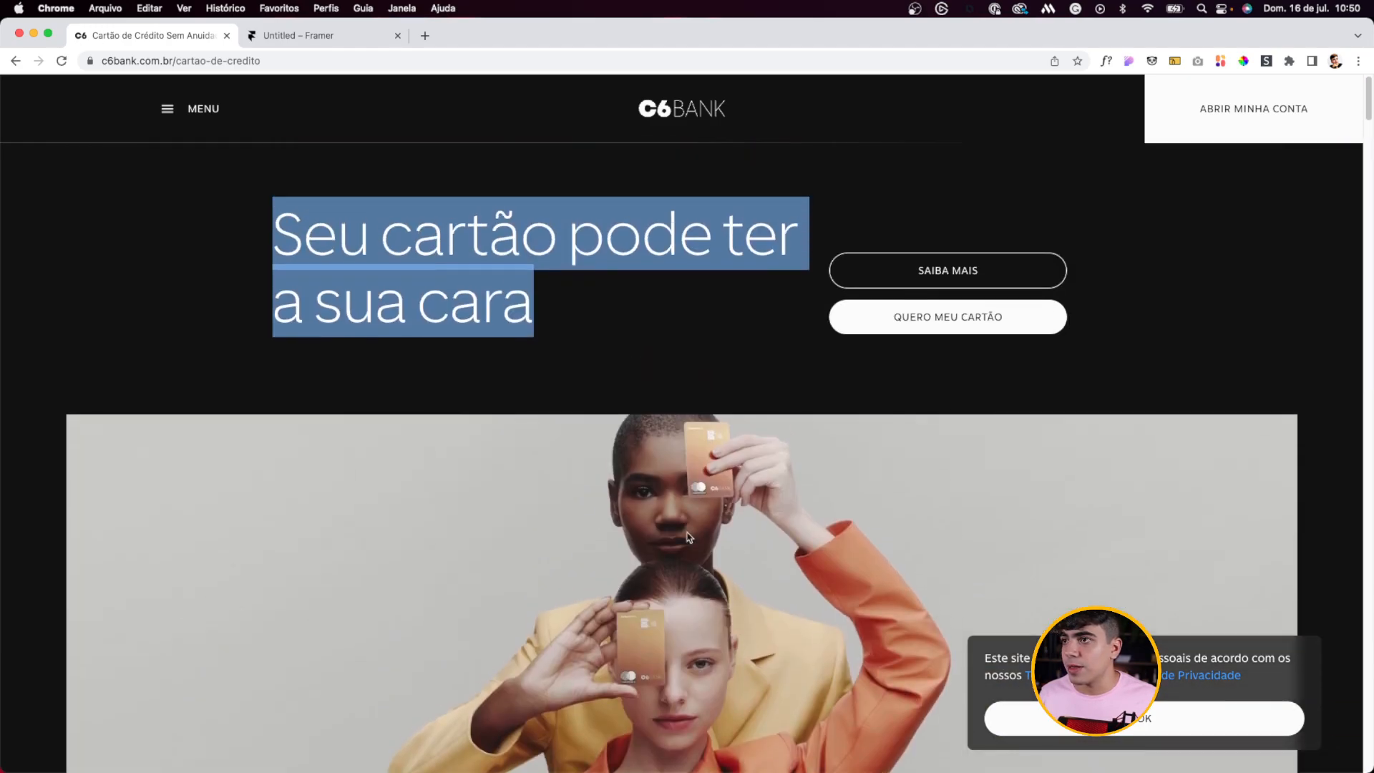
left_click(573, 370)
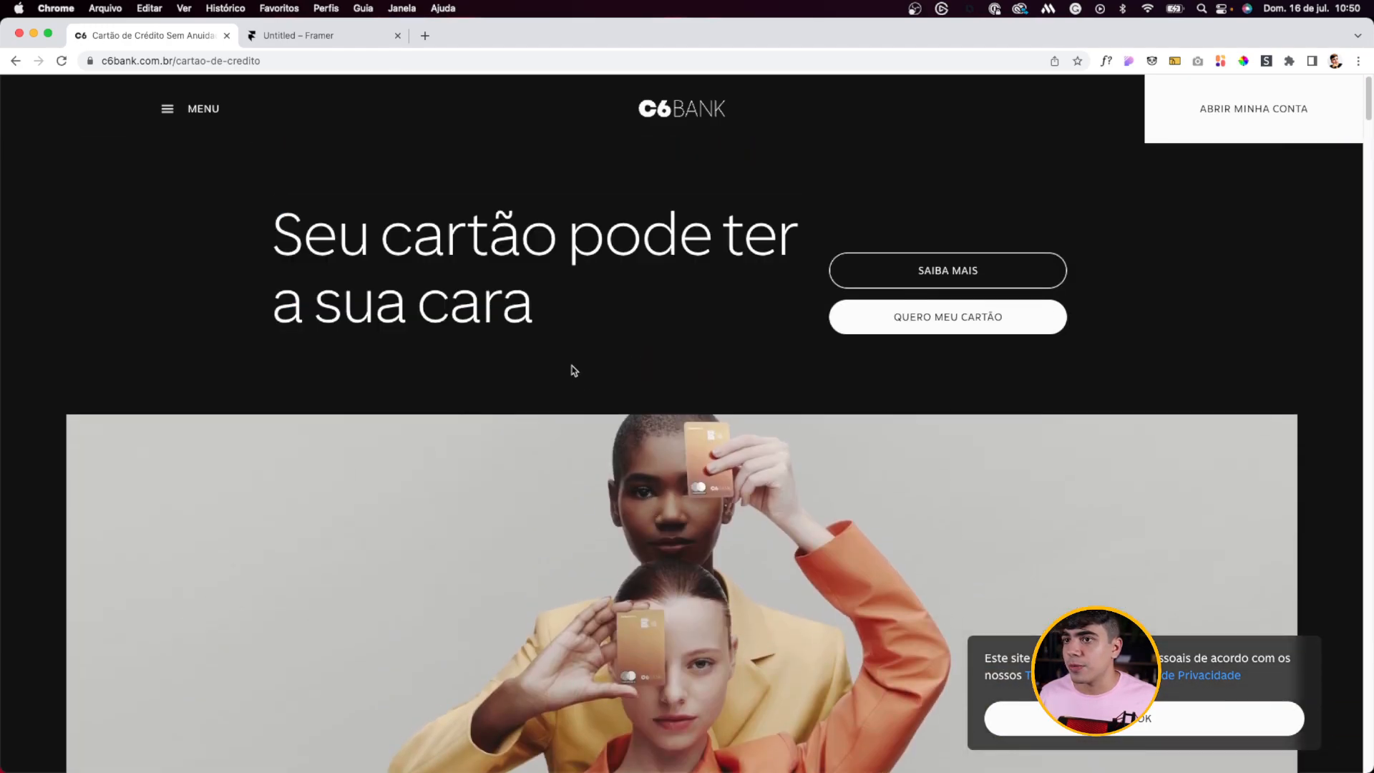
left_click(320, 37)
left_click(784, 686)
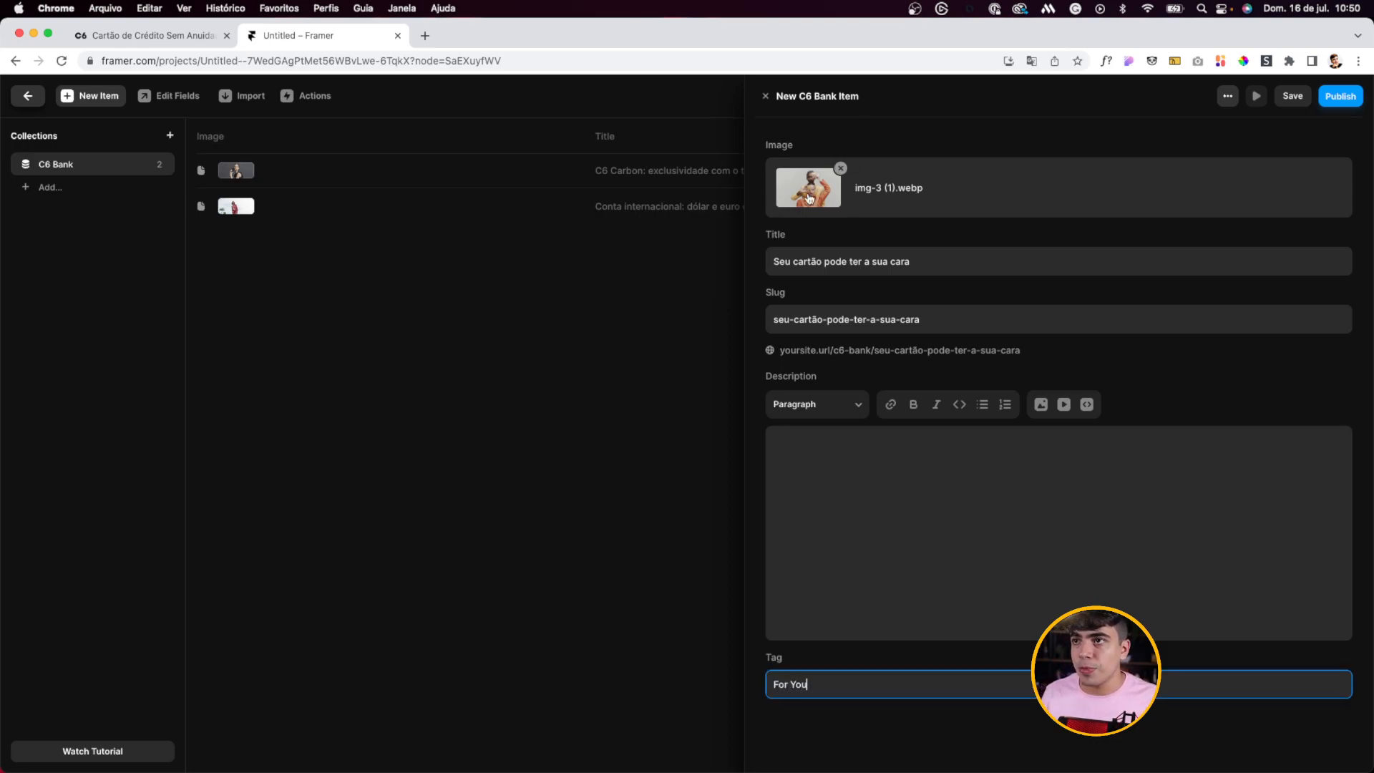
type("For You")
left_click(1280, 100)
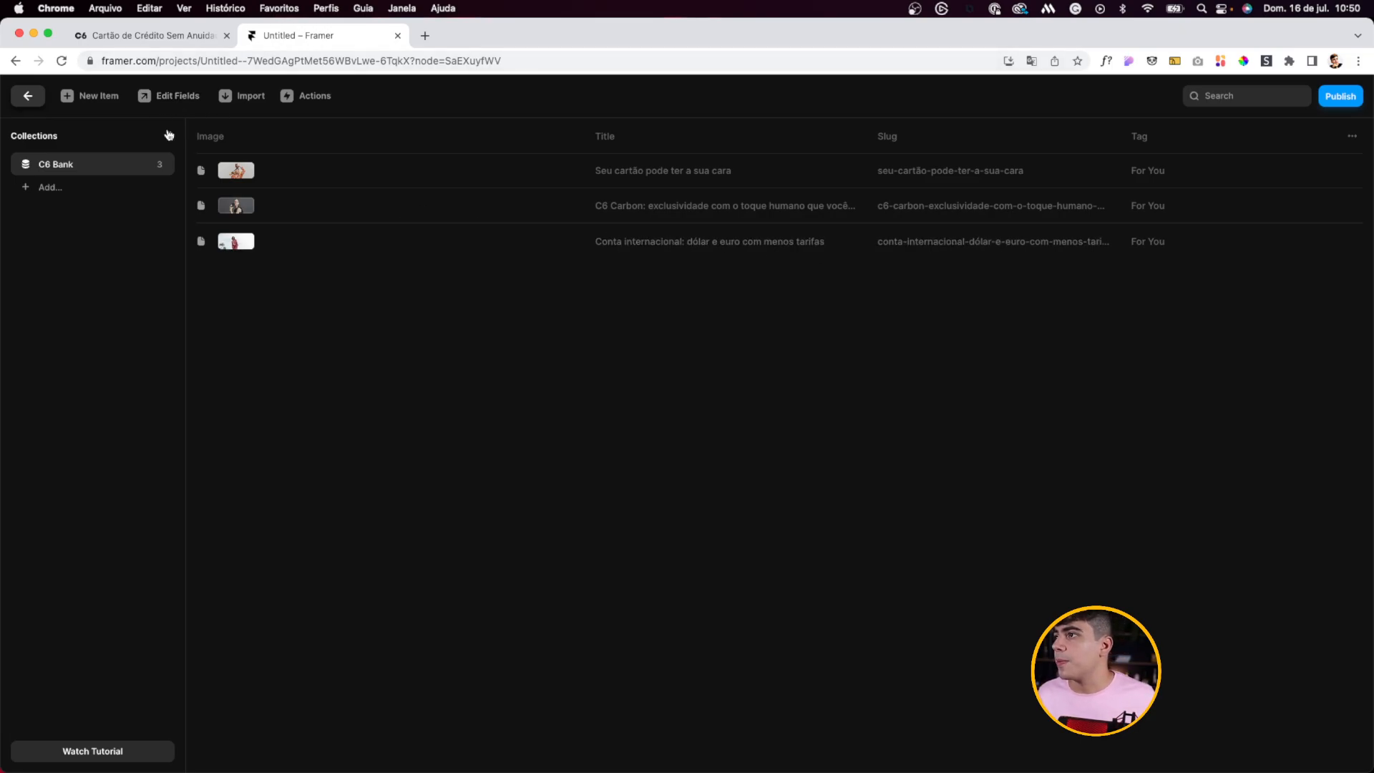
Step: Return to the website's home page and filter the product cards by Para MEI
left_click(147, 36)
left_click(15, 61)
scroll(347, 414, "up", 8)
scroll(421, 479, "down", 3)
scroll(420, 479, "down", 5)
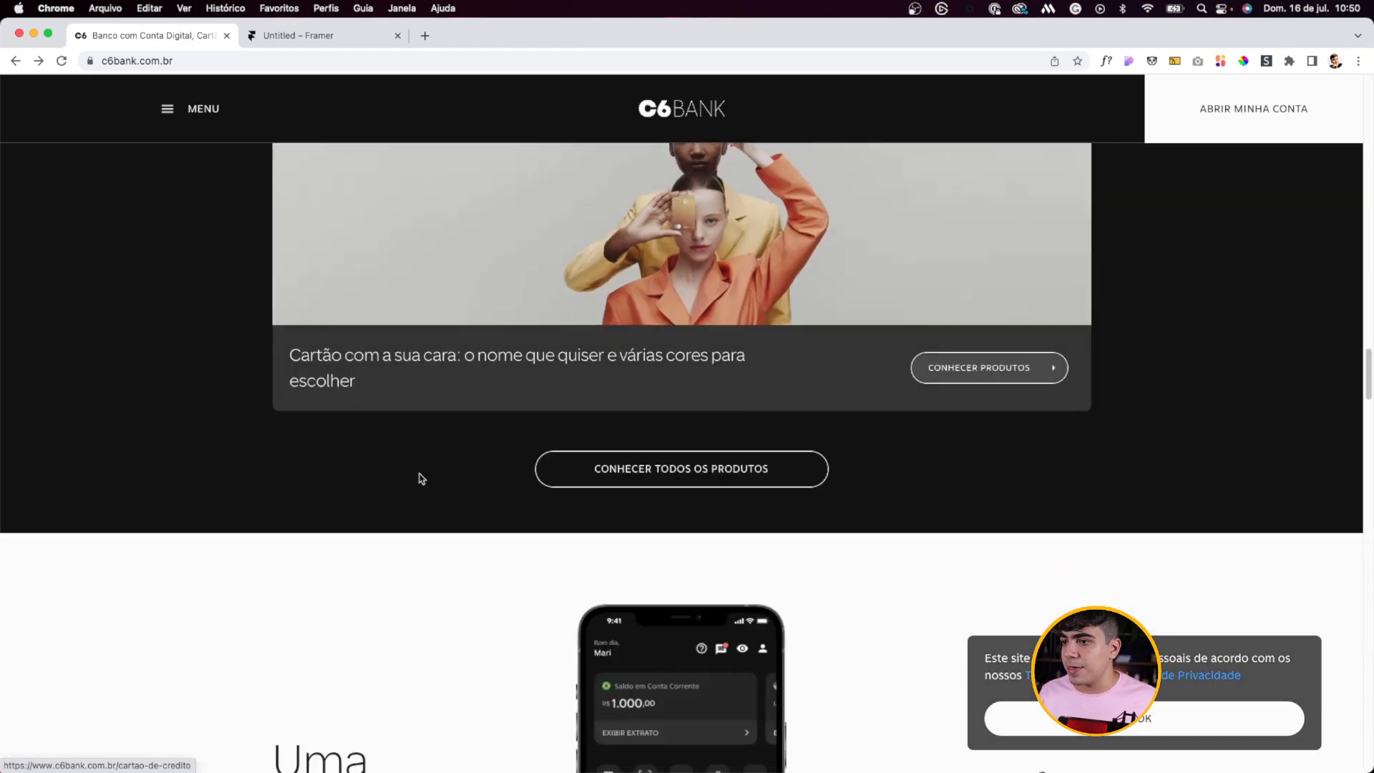
scroll(420, 476, "up", 10)
left_click(413, 549)
scroll(413, 549, "down", 8)
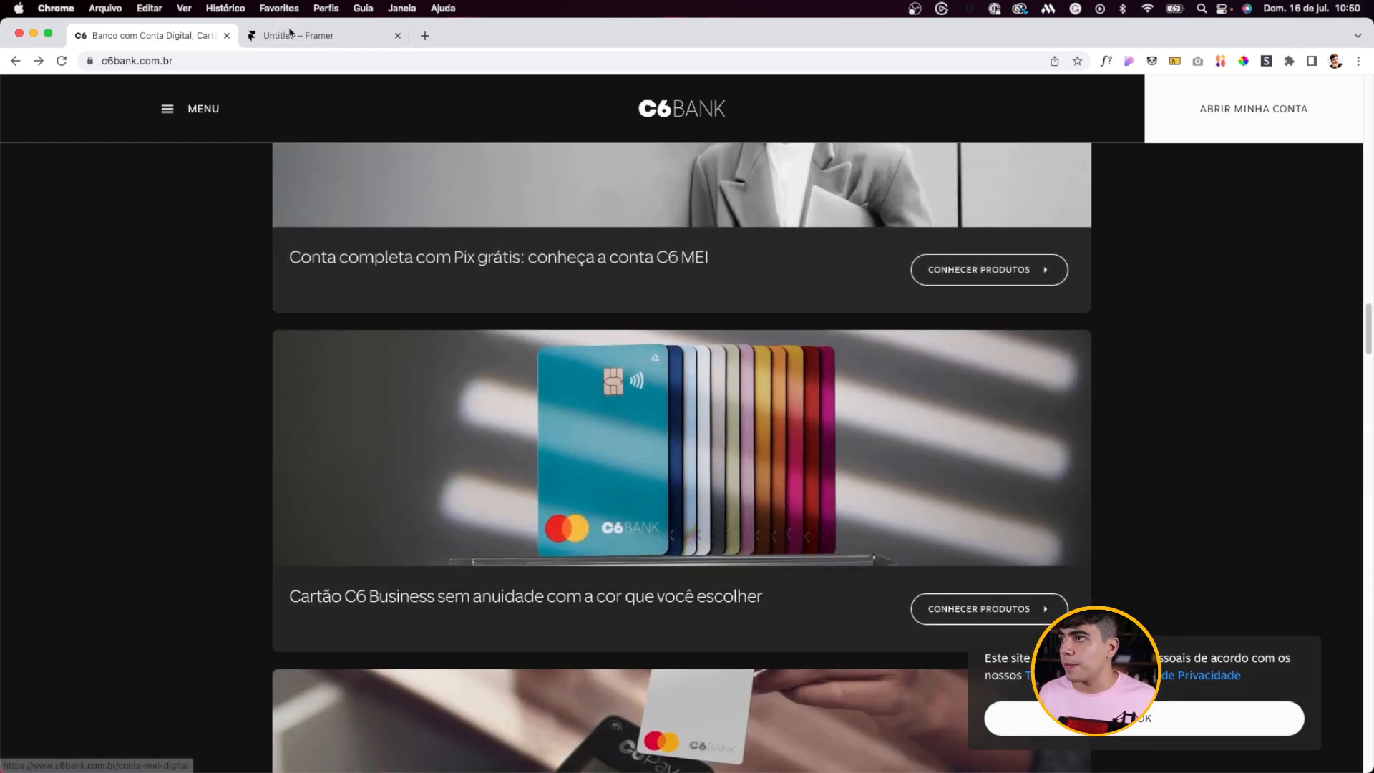
Step: Create a new item in Framer's C6 Bank collection and upload img-1.webp as its image
left_click(301, 35)
left_click(90, 96)
left_click(768, 207)
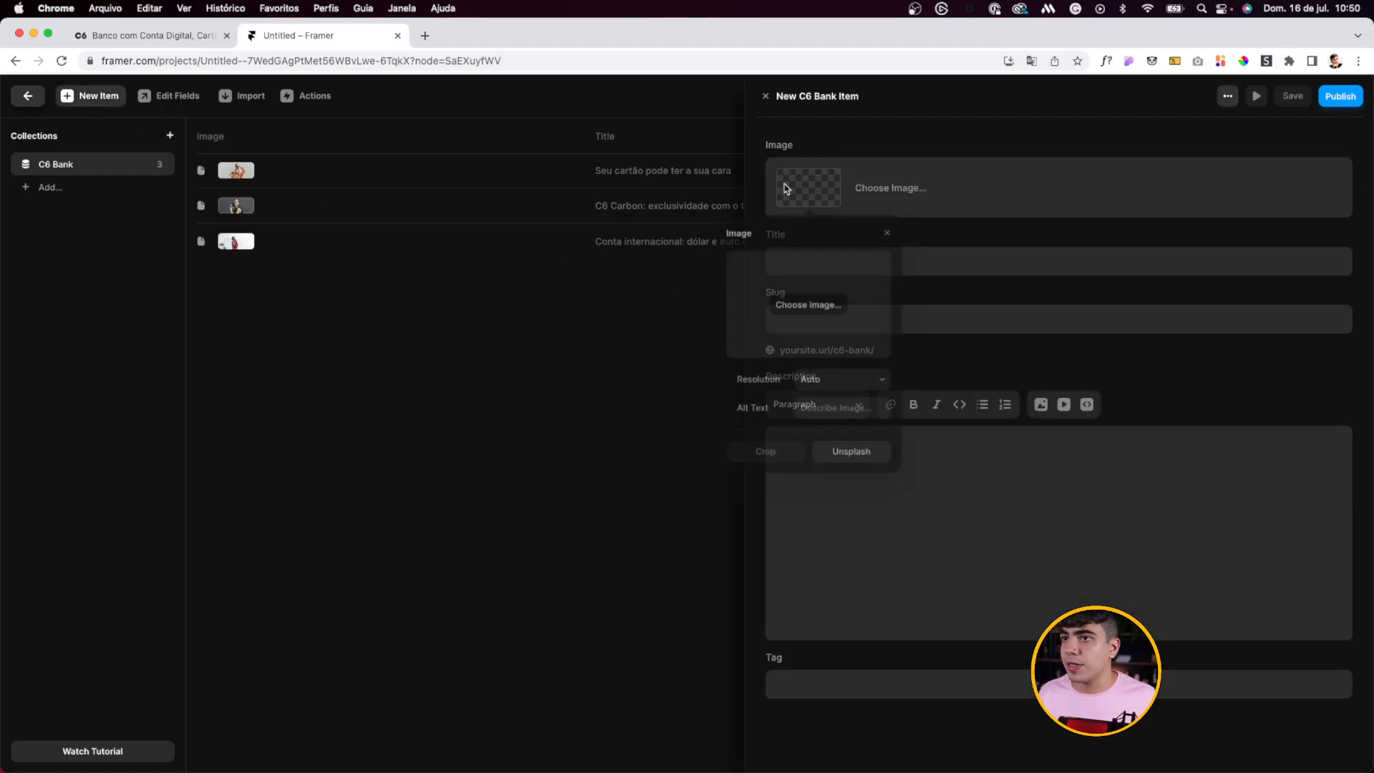
left_click(780, 301)
double_click(762, 338)
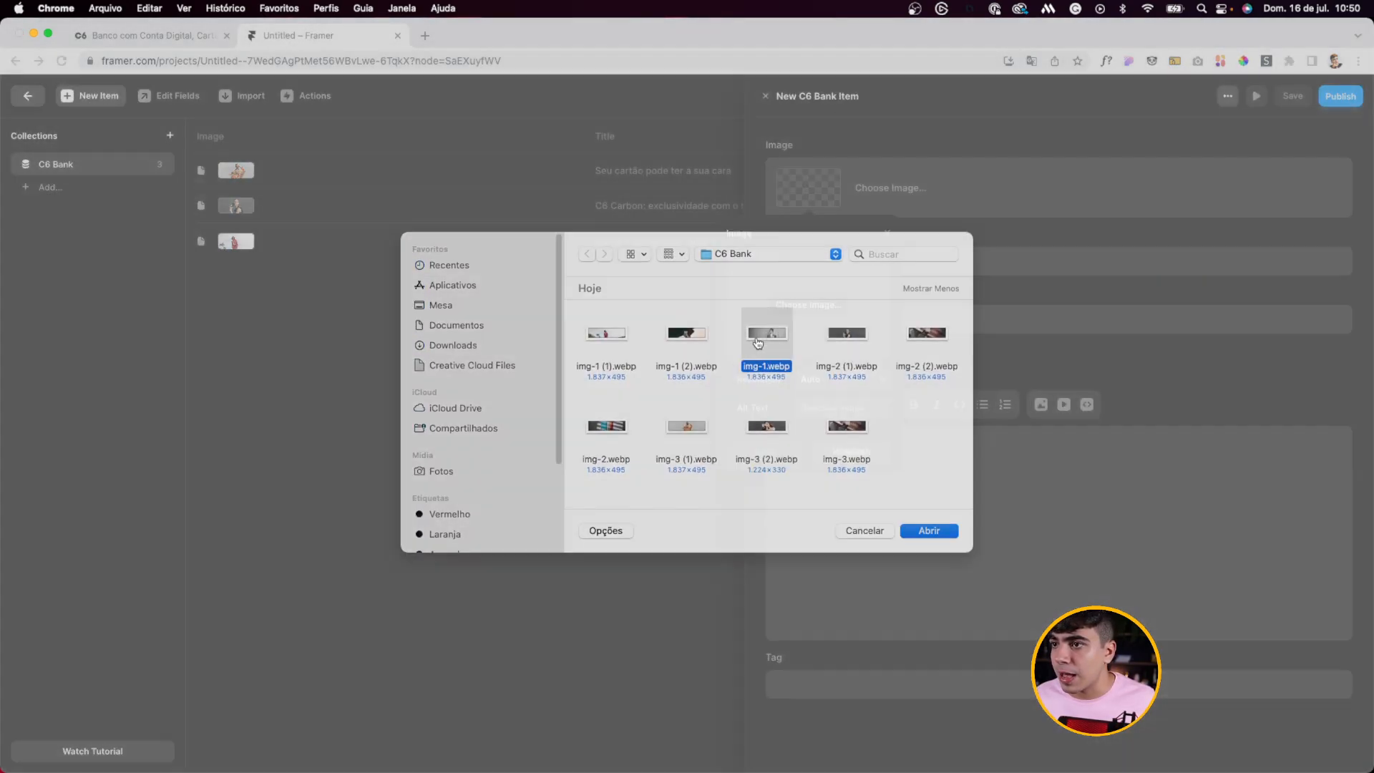
left_click(838, 686)
left_click(837, 687)
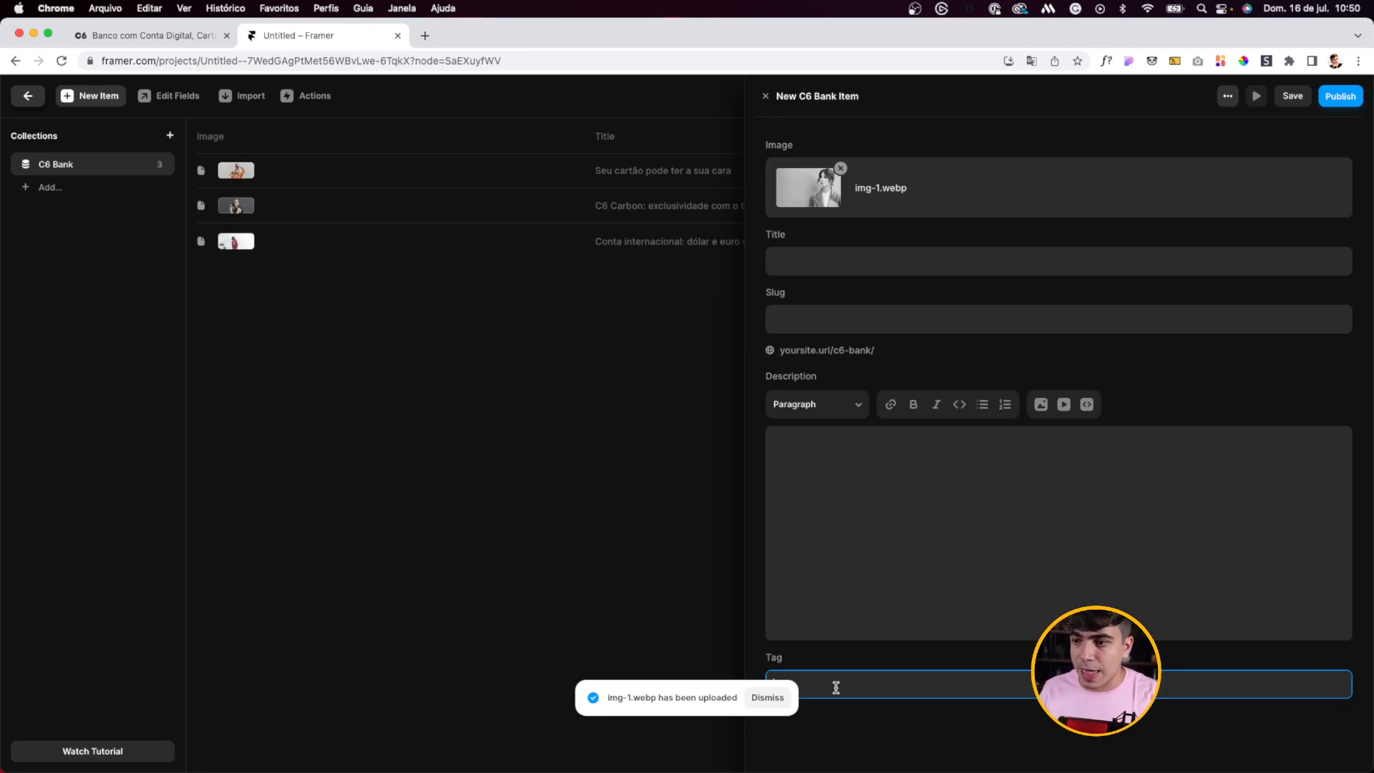
Step: Set the new item's Tag to For MEI and copy the website heading "Conta MEI completa para o seu negócio" into its Title
left_click(143, 35)
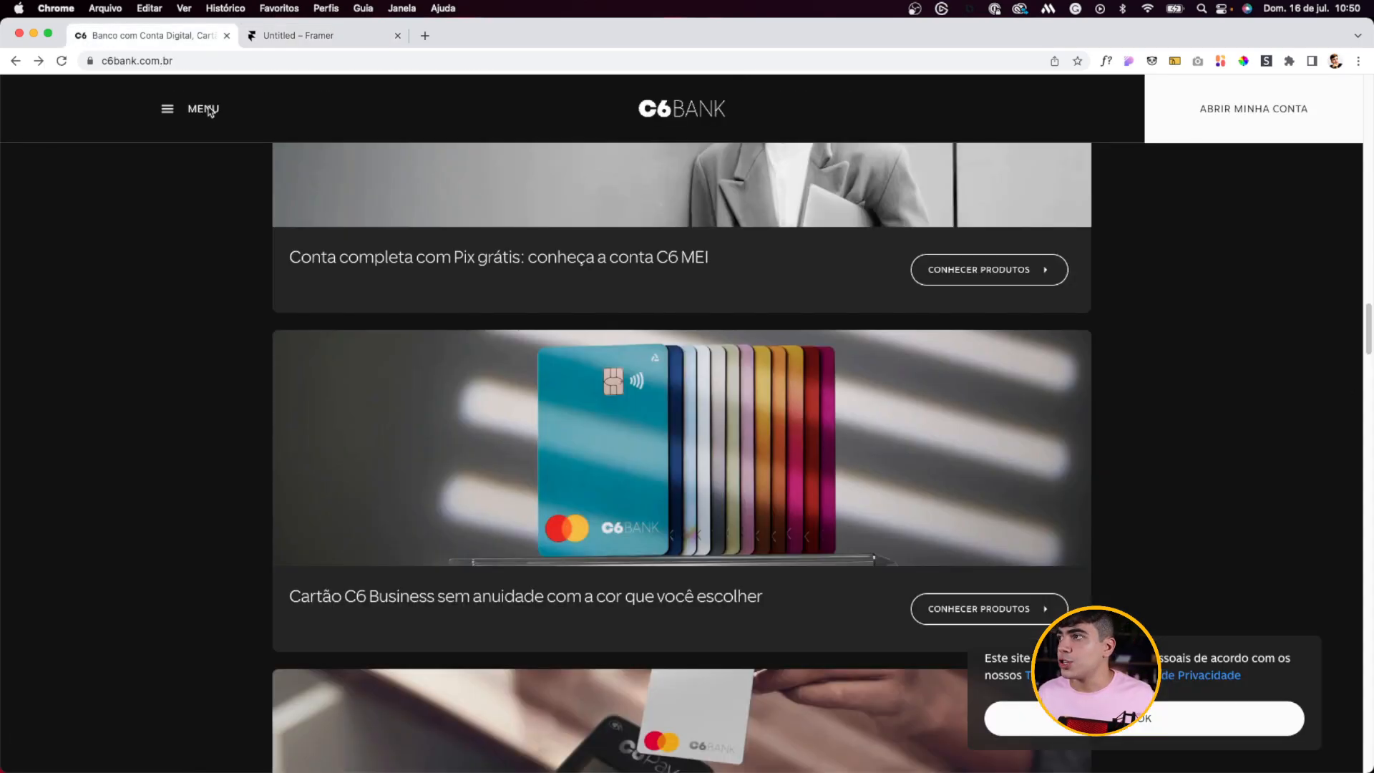
left_click(283, 266)
left_click_drag(283, 266, 663, 413)
key("super+c")
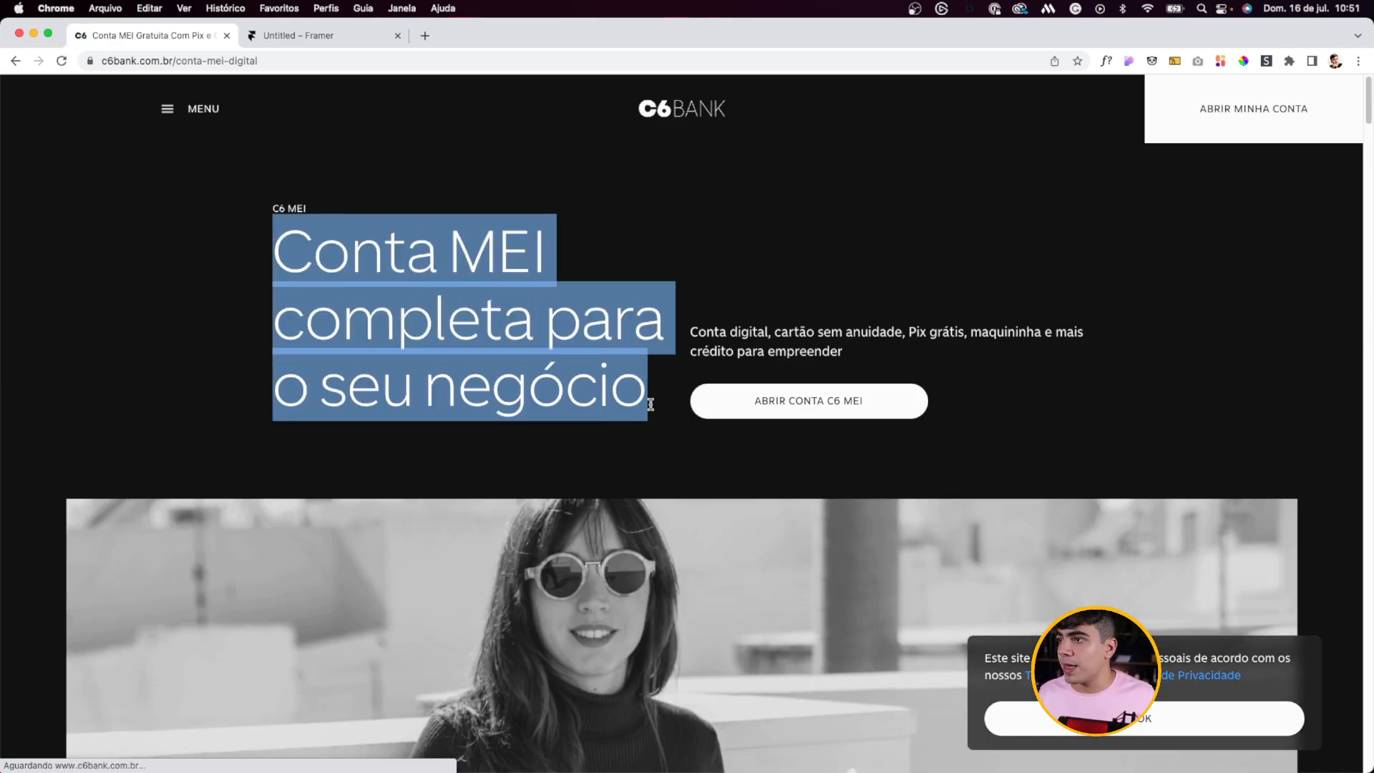
left_click(304, 36)
left_click(919, 263)
key("super+v")
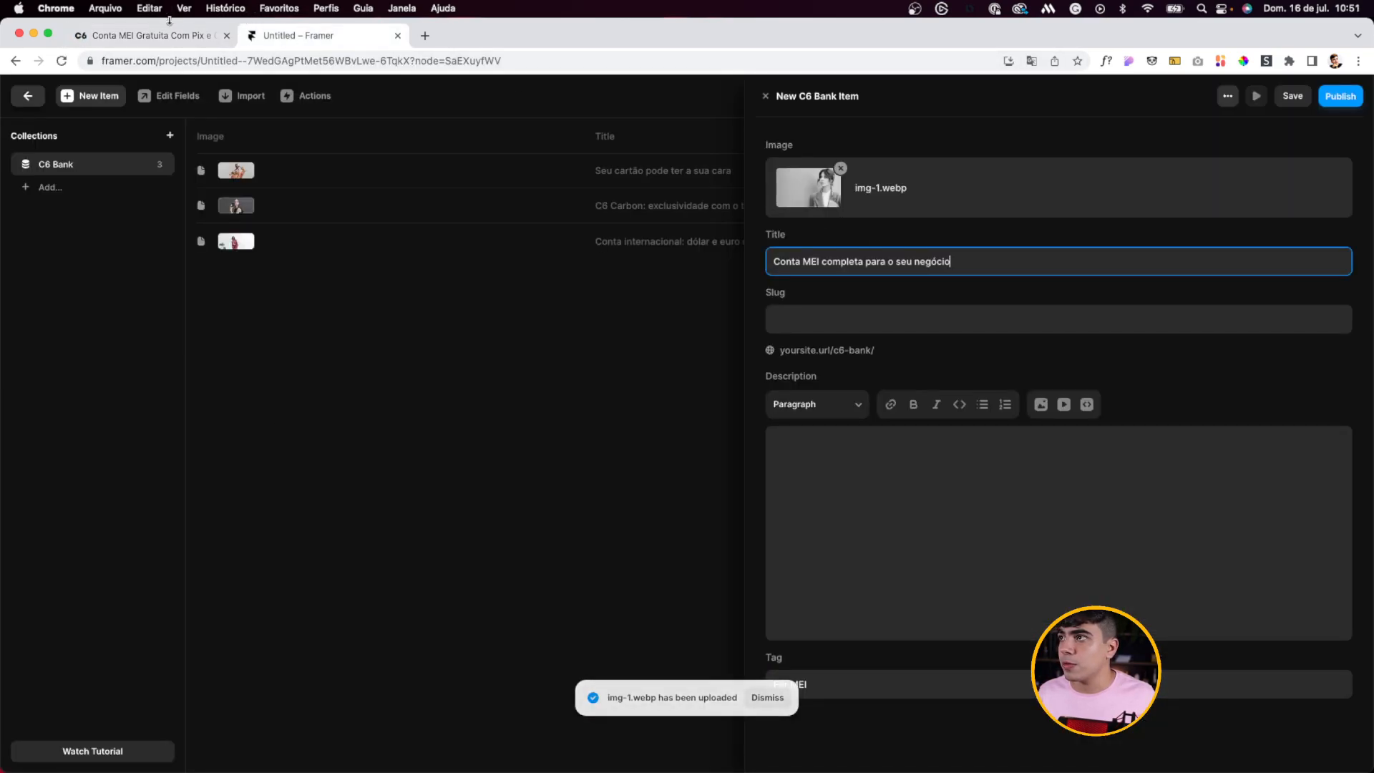
Step: Copy the MEI page's description, "Conta digital, cartão sem anuidade, Pix grátis, maquininha e mais crédito para empreender", into the Framer item's Description
key("ctrl+shift+Tab")
left_click_drag(689, 336, 877, 362)
key("super+c")
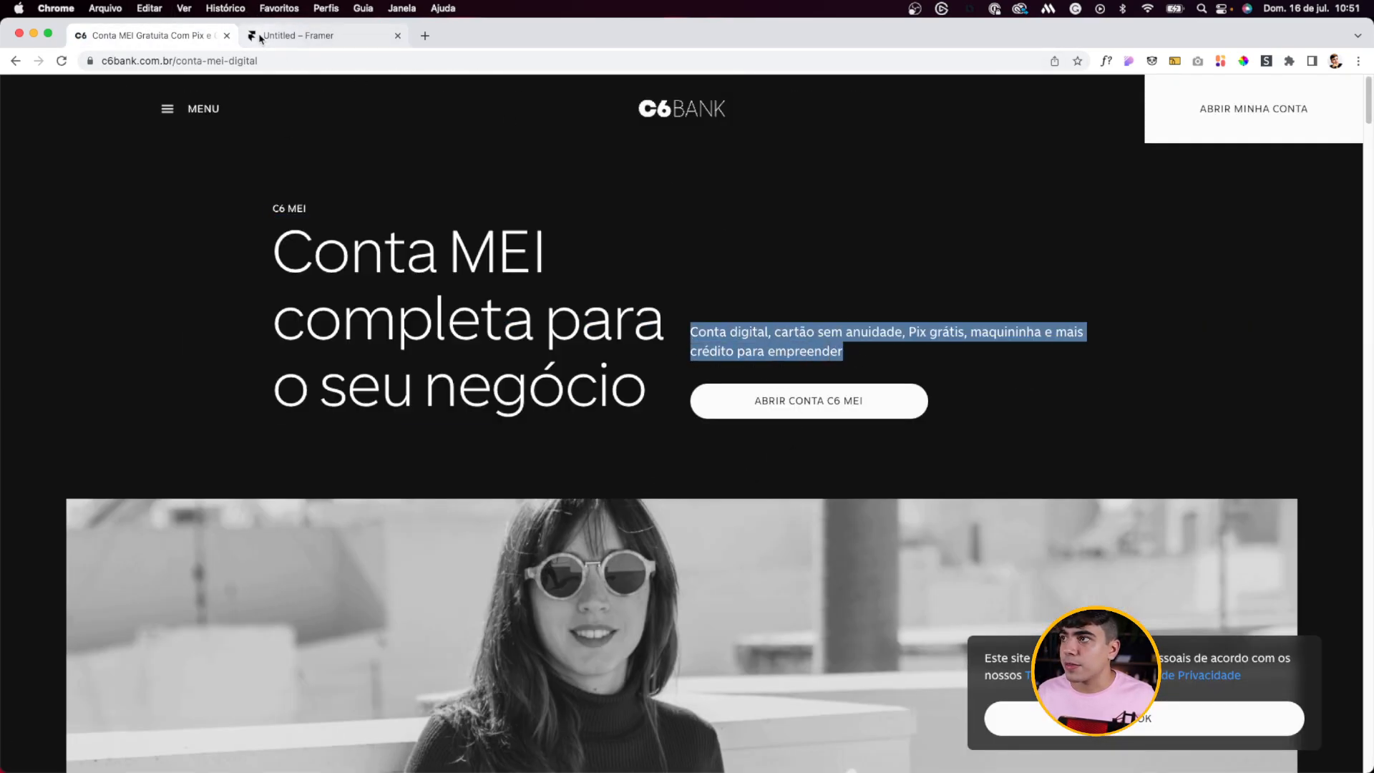
key("ctrl+Tab")
left_click(814, 447)
key("super+v")
Step: Fill the MEI account item's Slug from its Title and save the item
left_click(809, 319)
triple_click(964, 261)
key("super+c")
left_click(853, 318)
key("super+v")
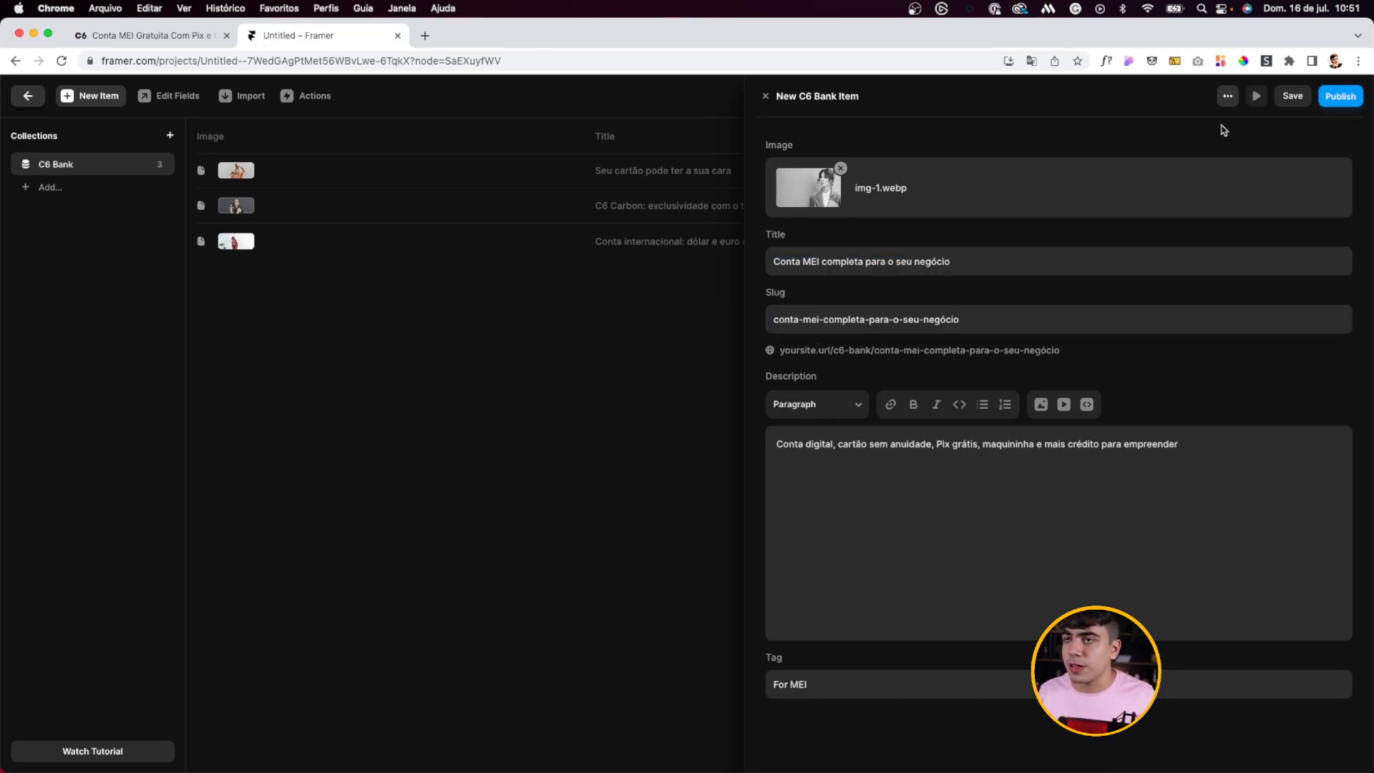
left_click(1291, 96)
Step: Filter the website's home page cards by Para MEI, then open the Cartão C6 Business page and copy its heading
key("ctrl+Tab")
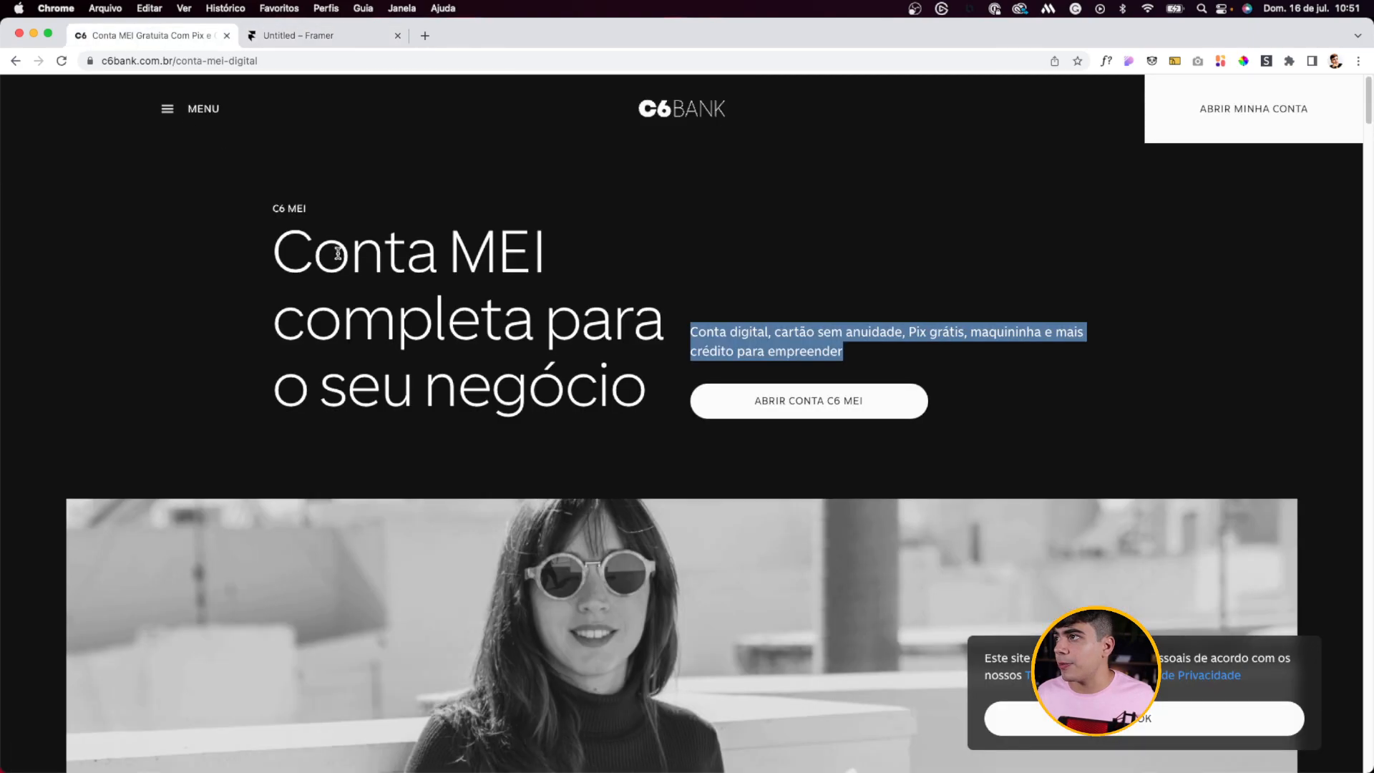
left_click(15, 61)
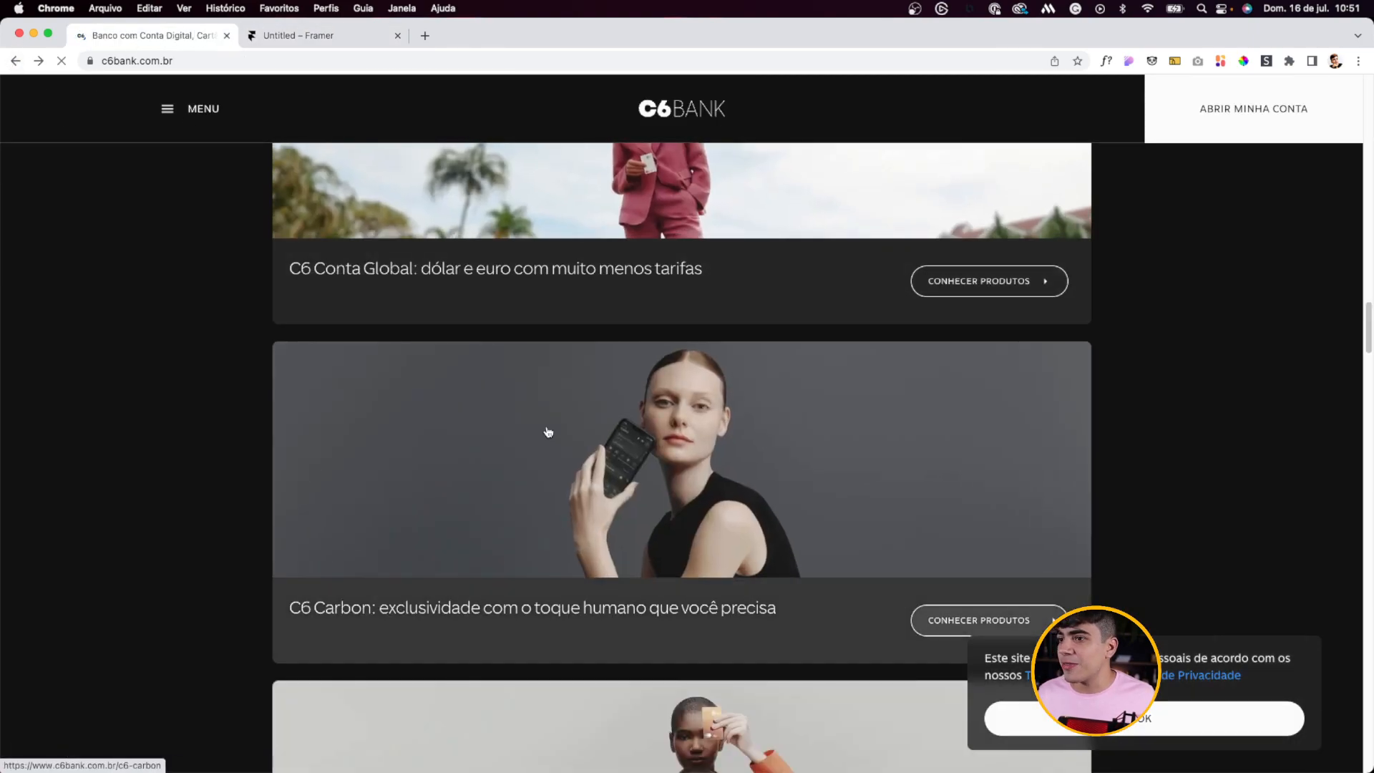
scroll(350, 292, "up", 5)
left_click(414, 329)
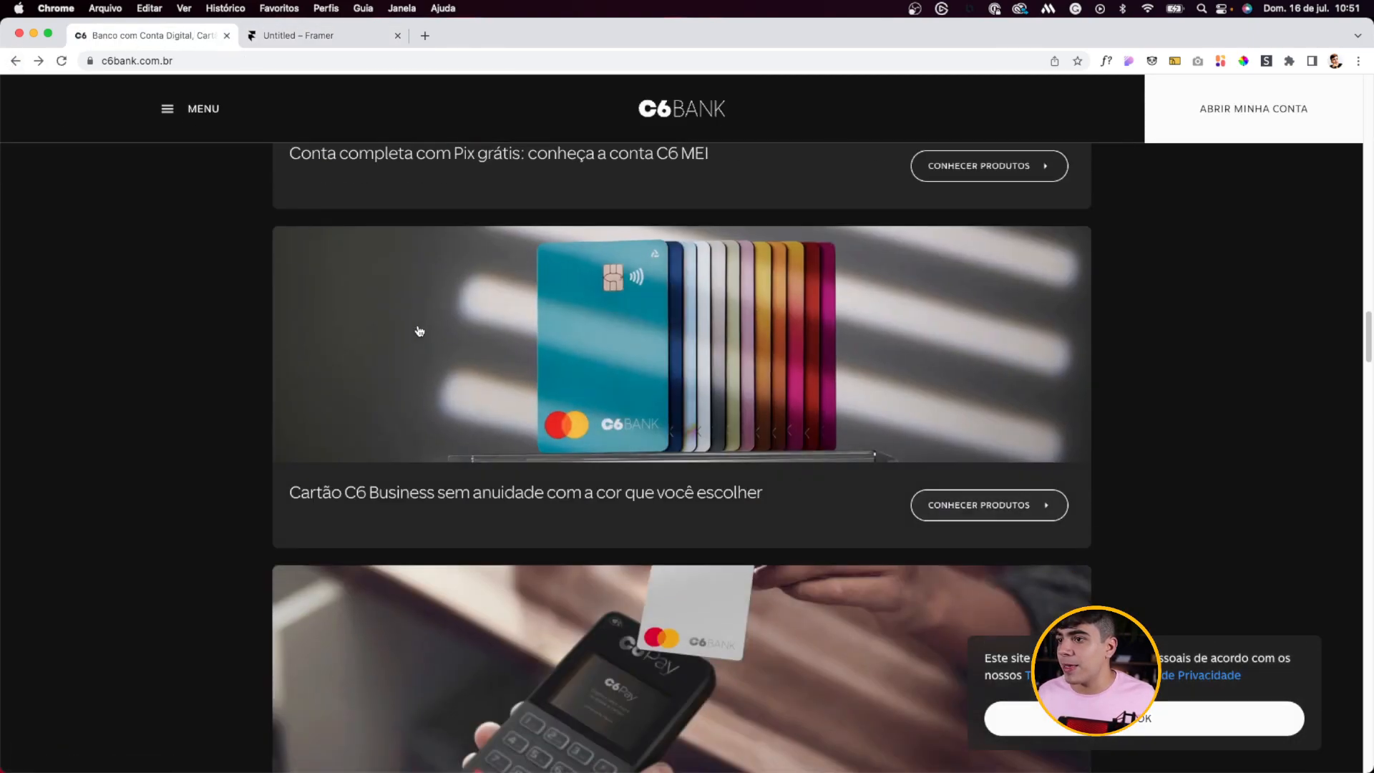
left_click(569, 381)
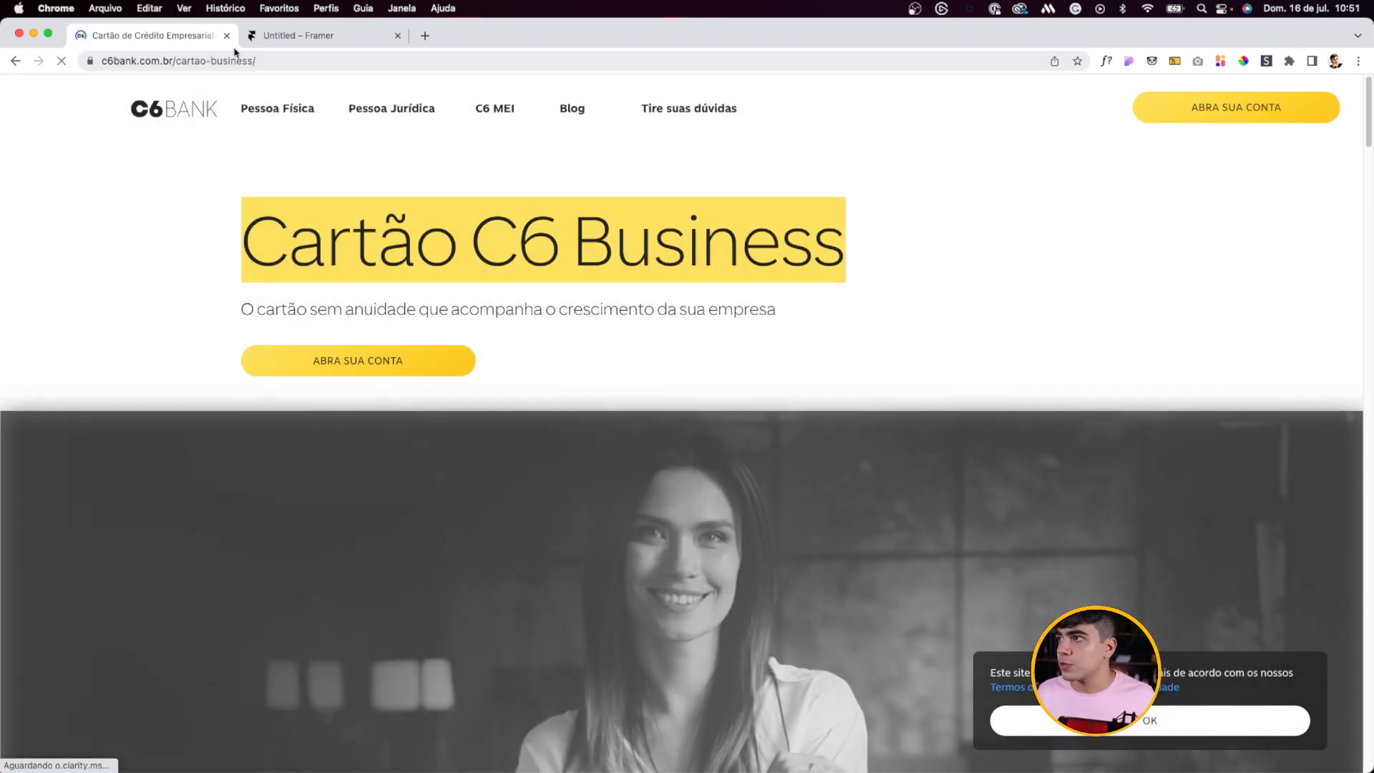
Step: Create a new item in Framer's C6 Bank collection and upload img-2.webp as its image
left_click(254, 35)
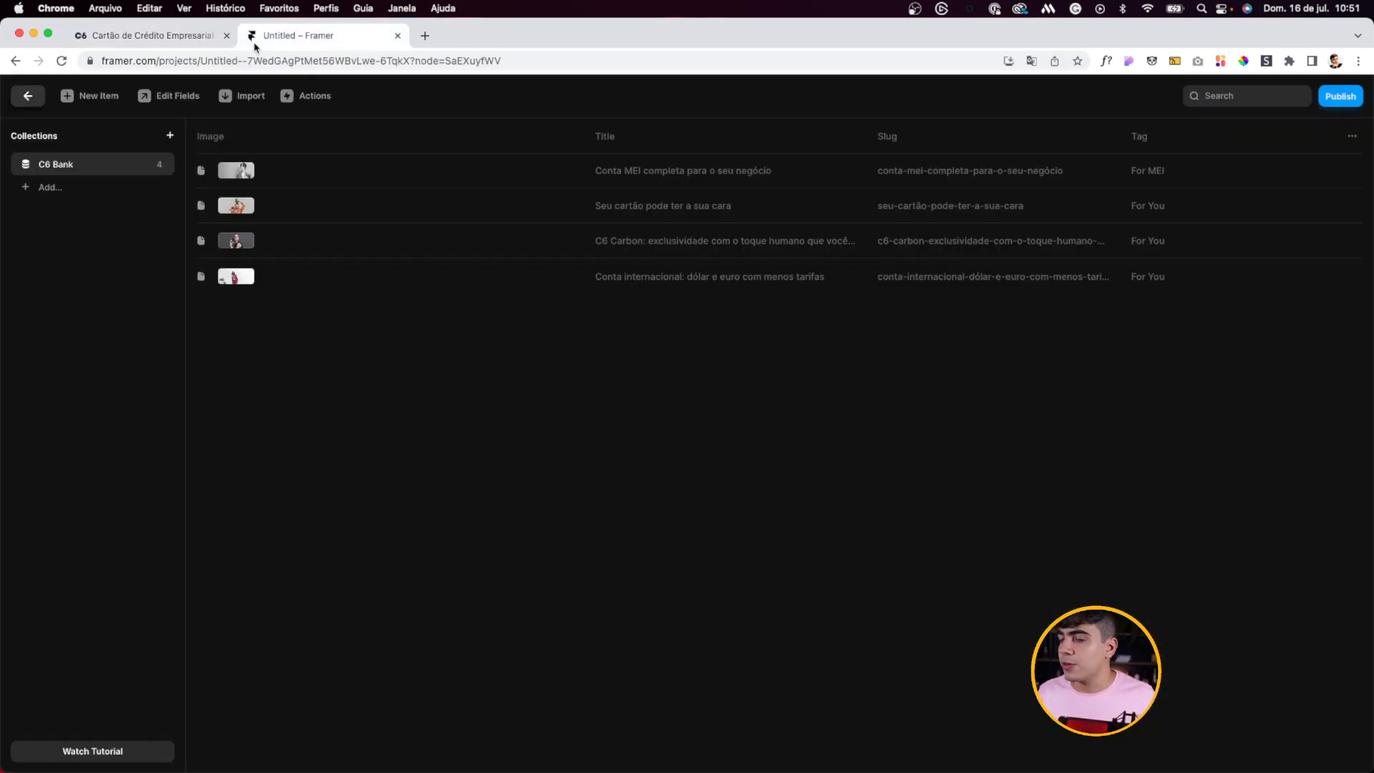
left_click(90, 95)
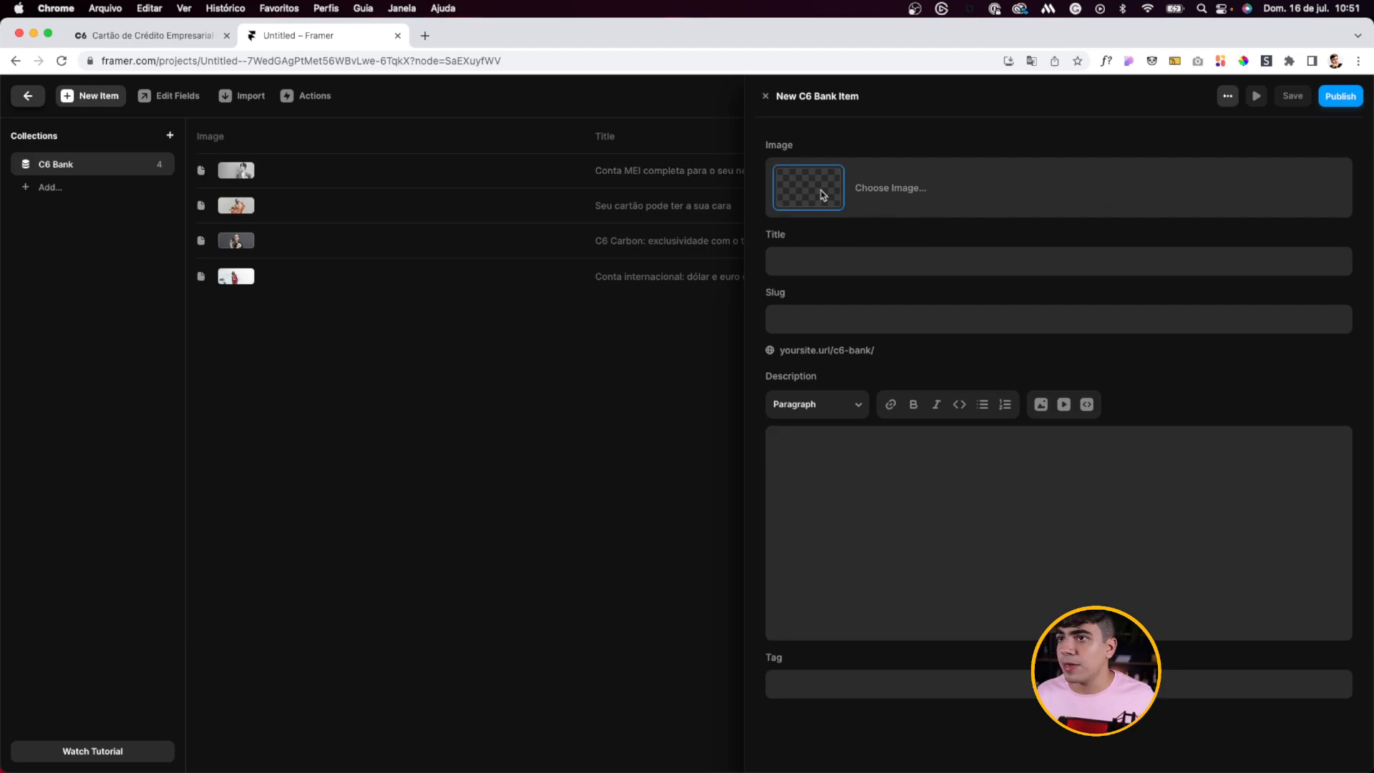
left_click(822, 191)
left_click(840, 318)
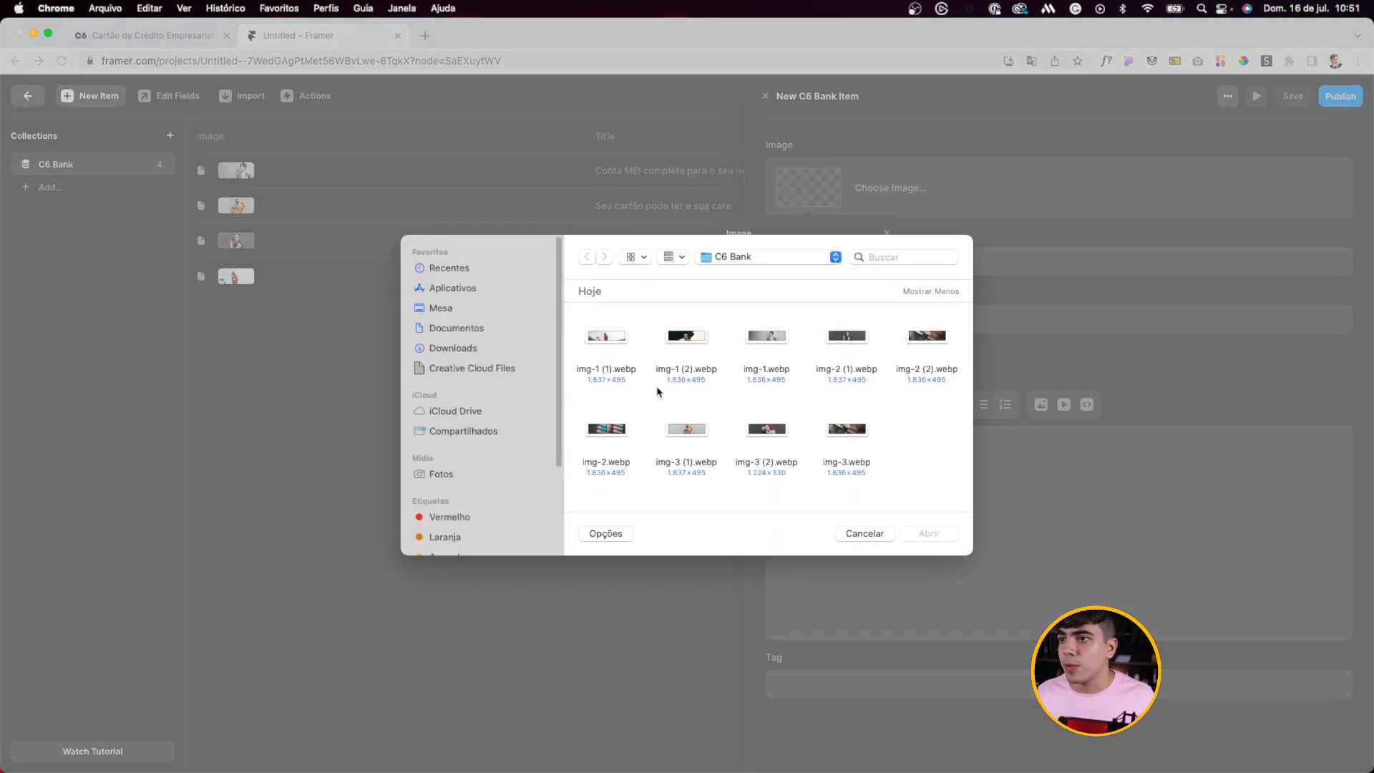
double_click(617, 440)
Step: Paste the heading "Cartão C6 Business" into the item's Title and fill the Slug from it
left_click(851, 452)
left_click(961, 267)
key("super+v")
Step: Copy "O cartão sem anuidade que acompanha o crescimento da sua empresa" from the website into the item's Description as unformatted paragraph text
left_click(811, 472)
left_click(132, 36)
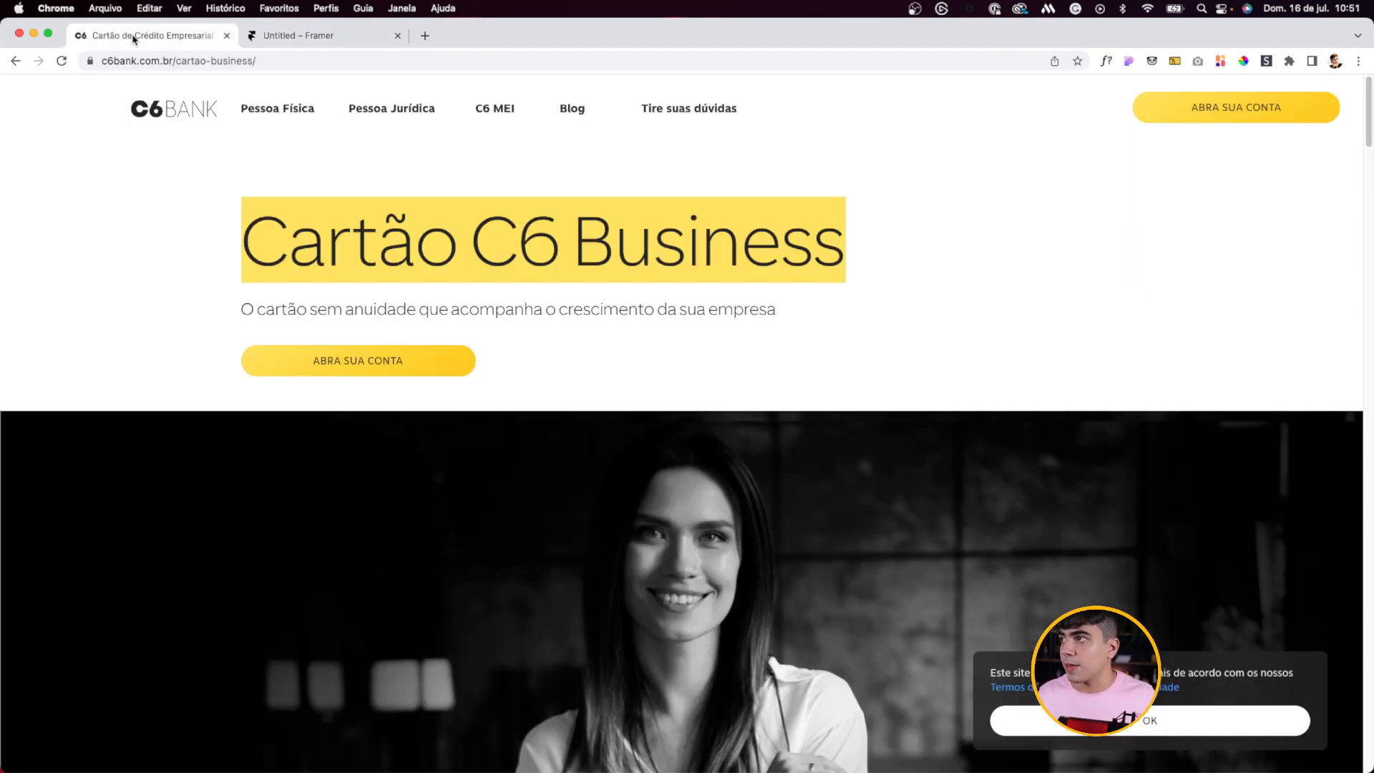
left_click_drag(789, 313, 215, 304)
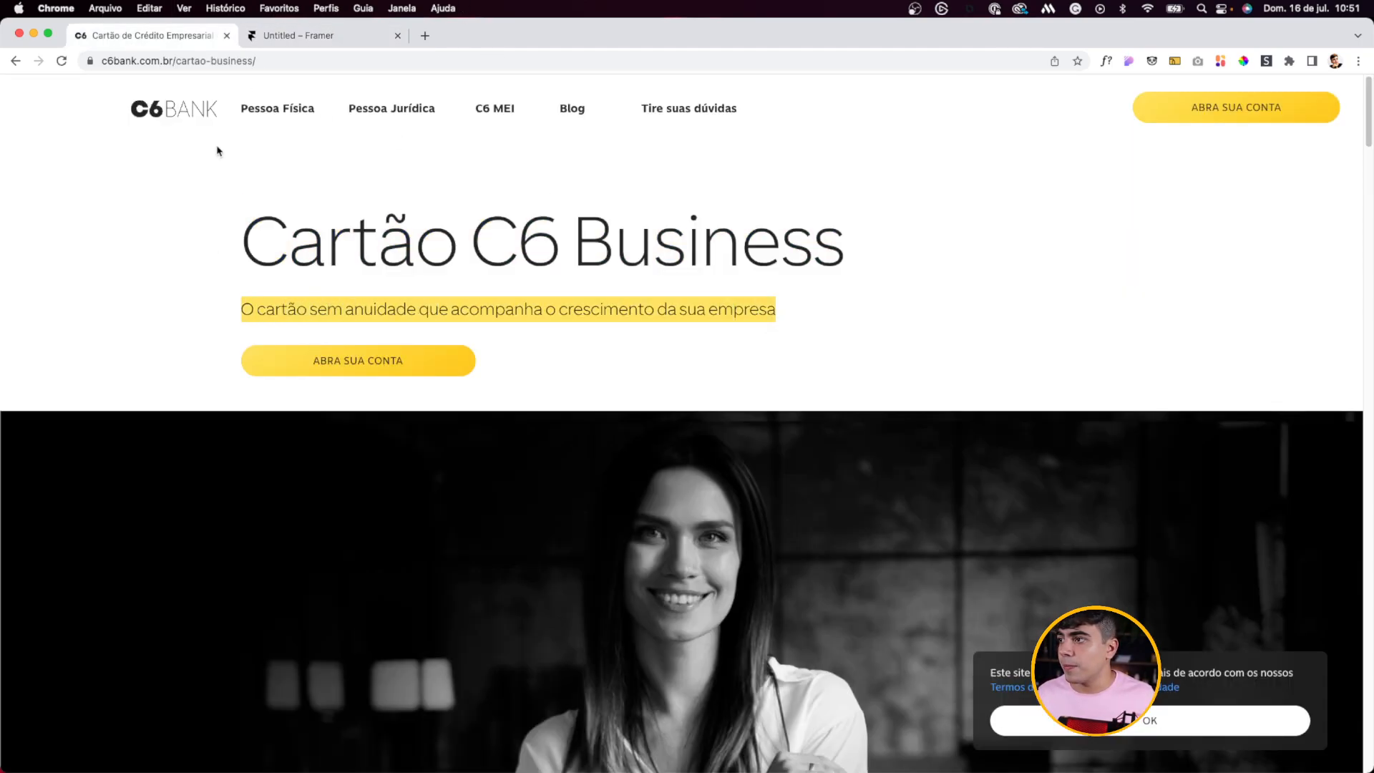
left_click(262, 45)
key("super+v")
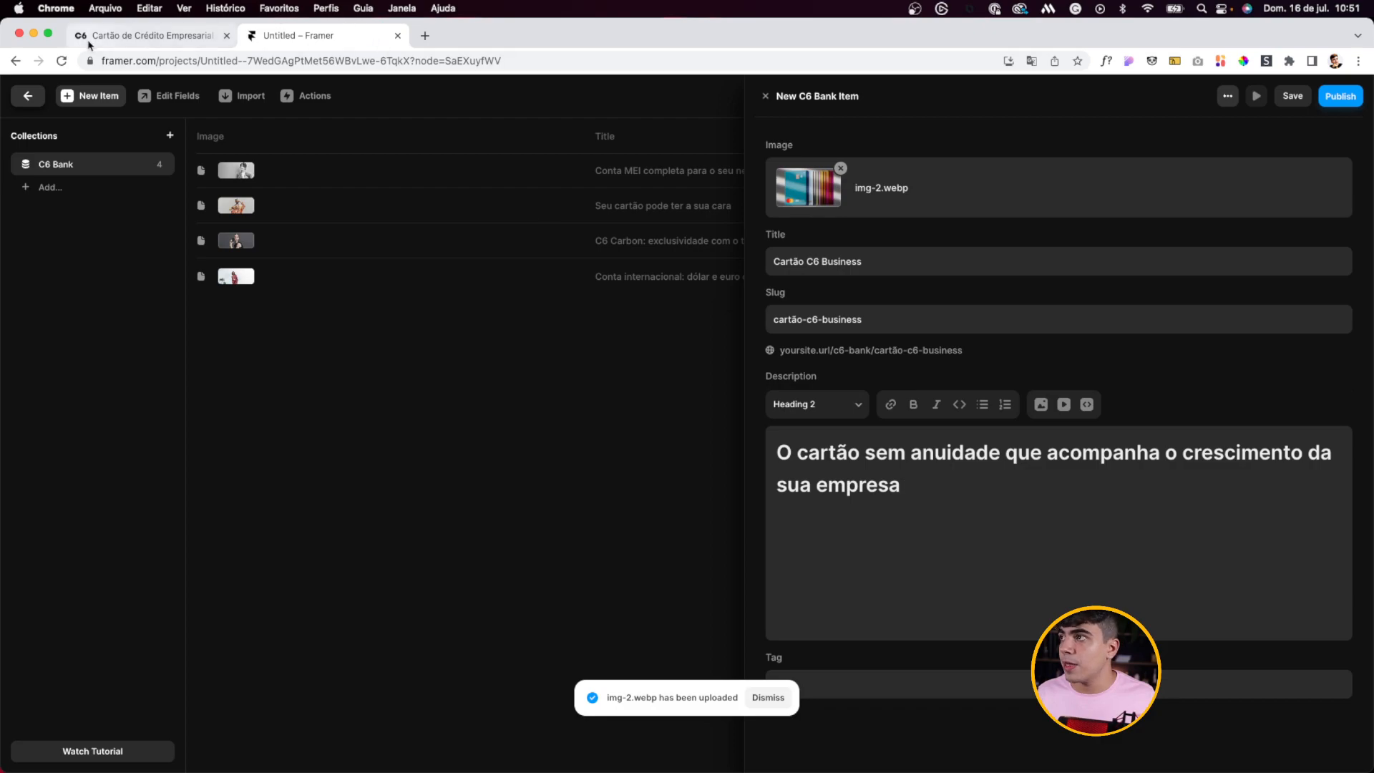
key("super+z")
key("super+shift+v")
Step: Look over the rest of the business card page, then set the Framer item's Tag to For MEI and save it
left_click(147, 33)
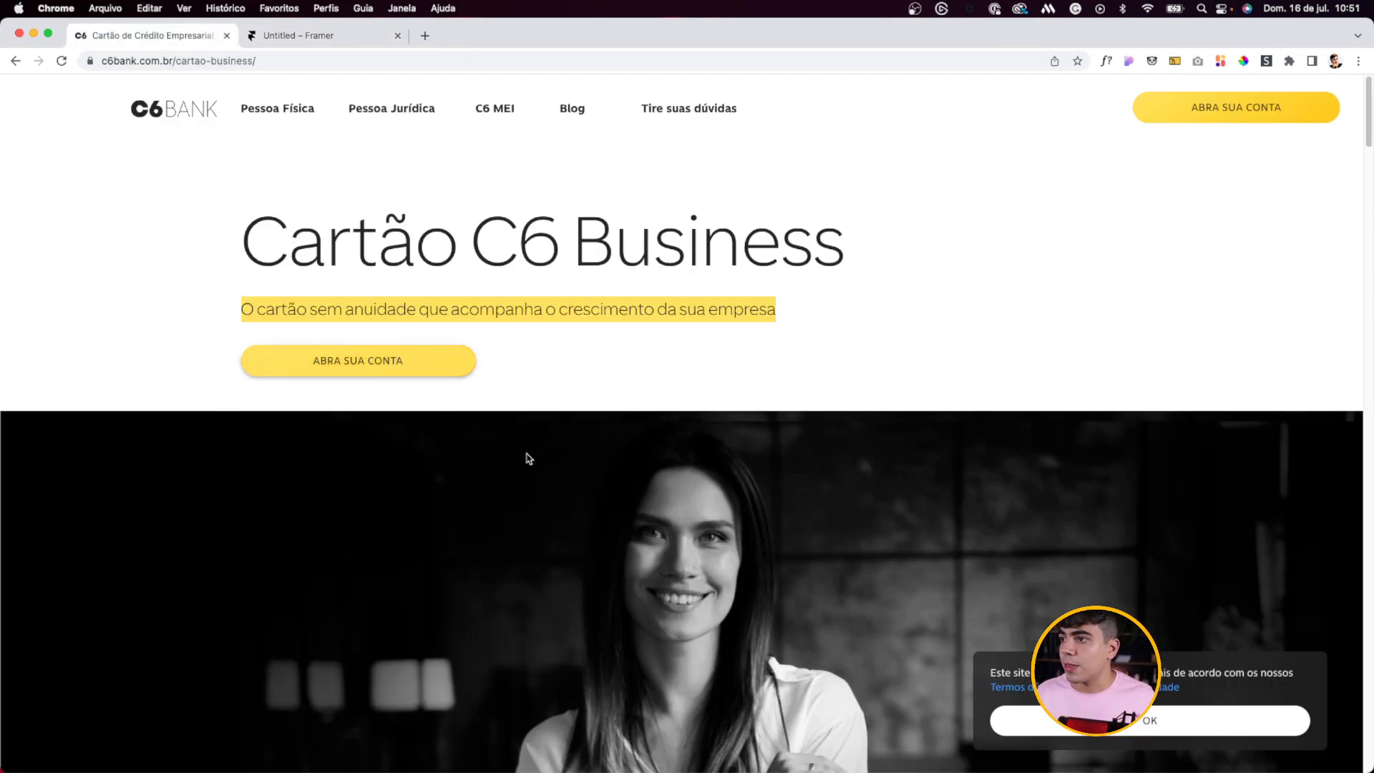
scroll(544, 465, "down", 5)
left_click(332, 44)
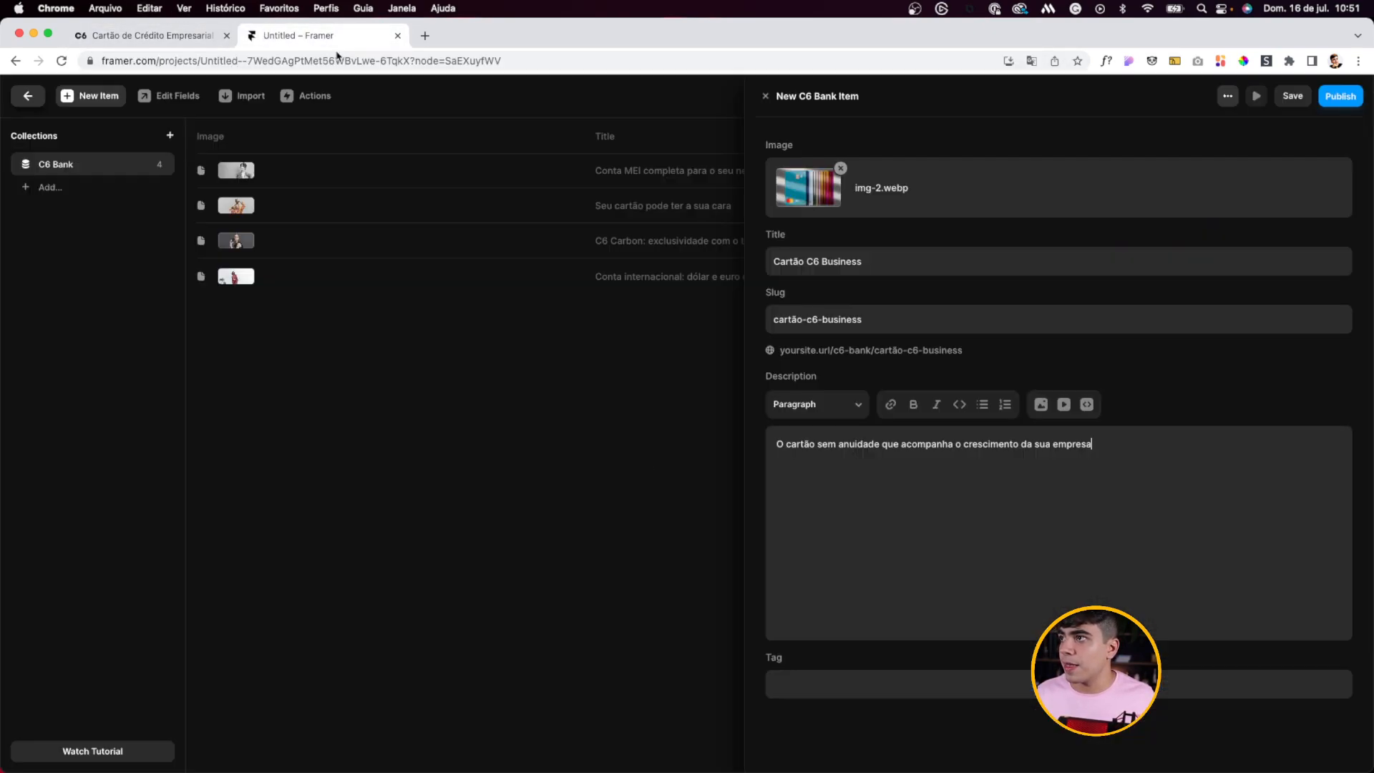
left_click(857, 688)
type("For ME")
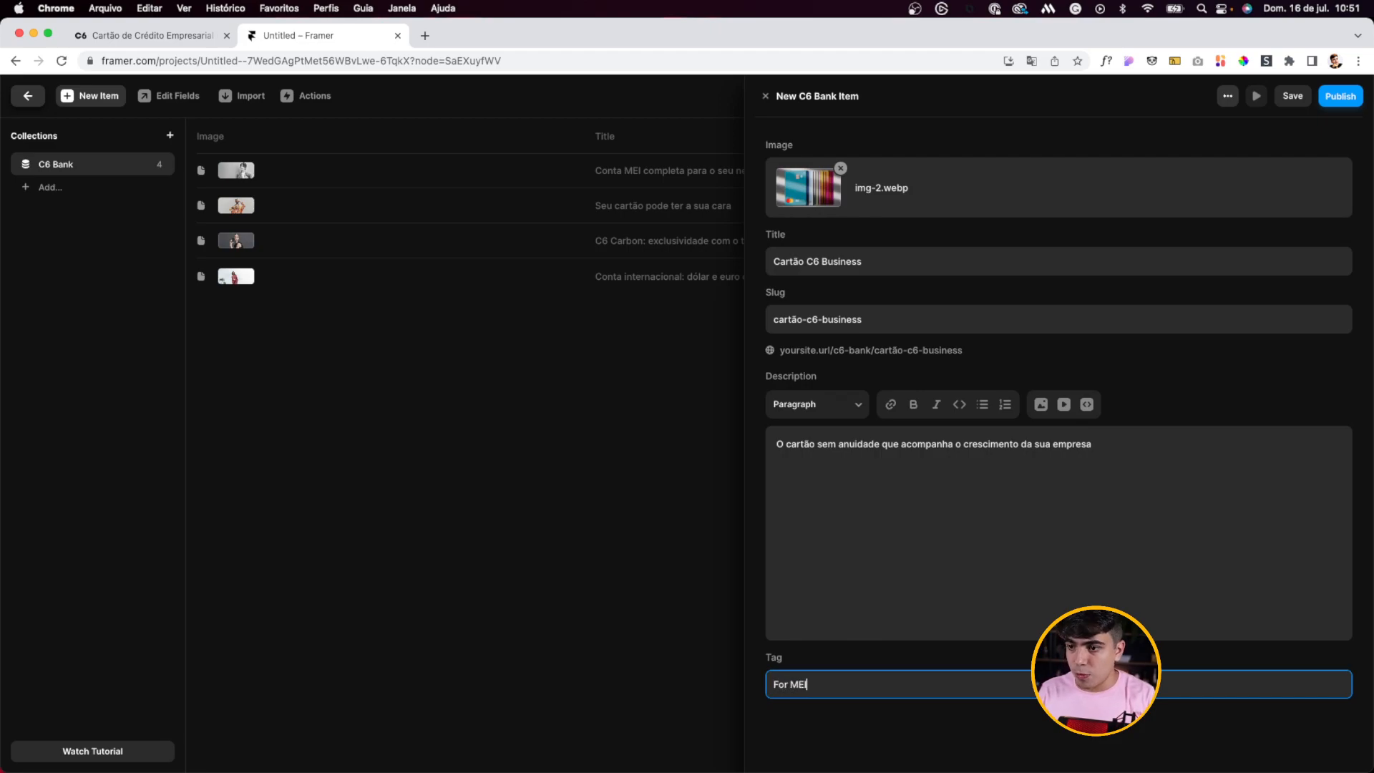
type("I")
left_click(1293, 96)
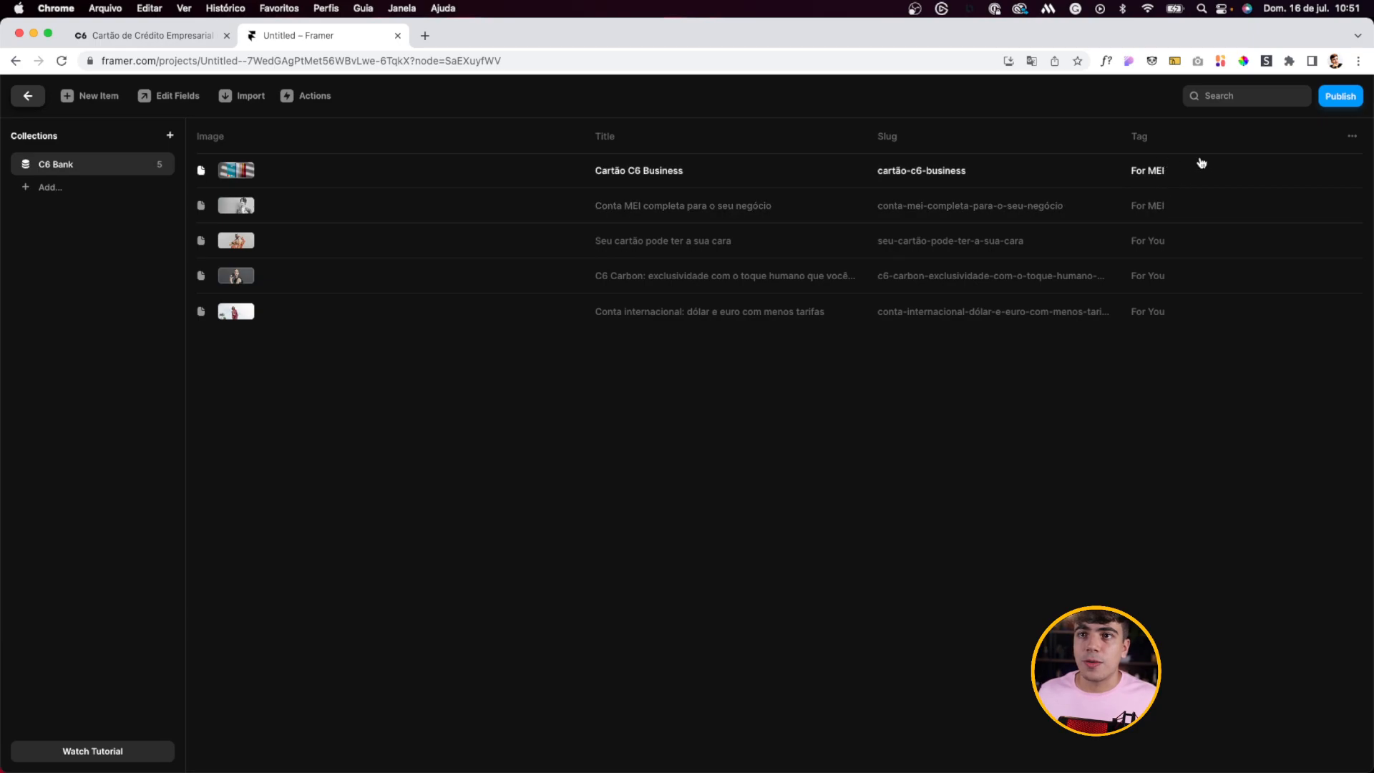
left_click(1351, 141)
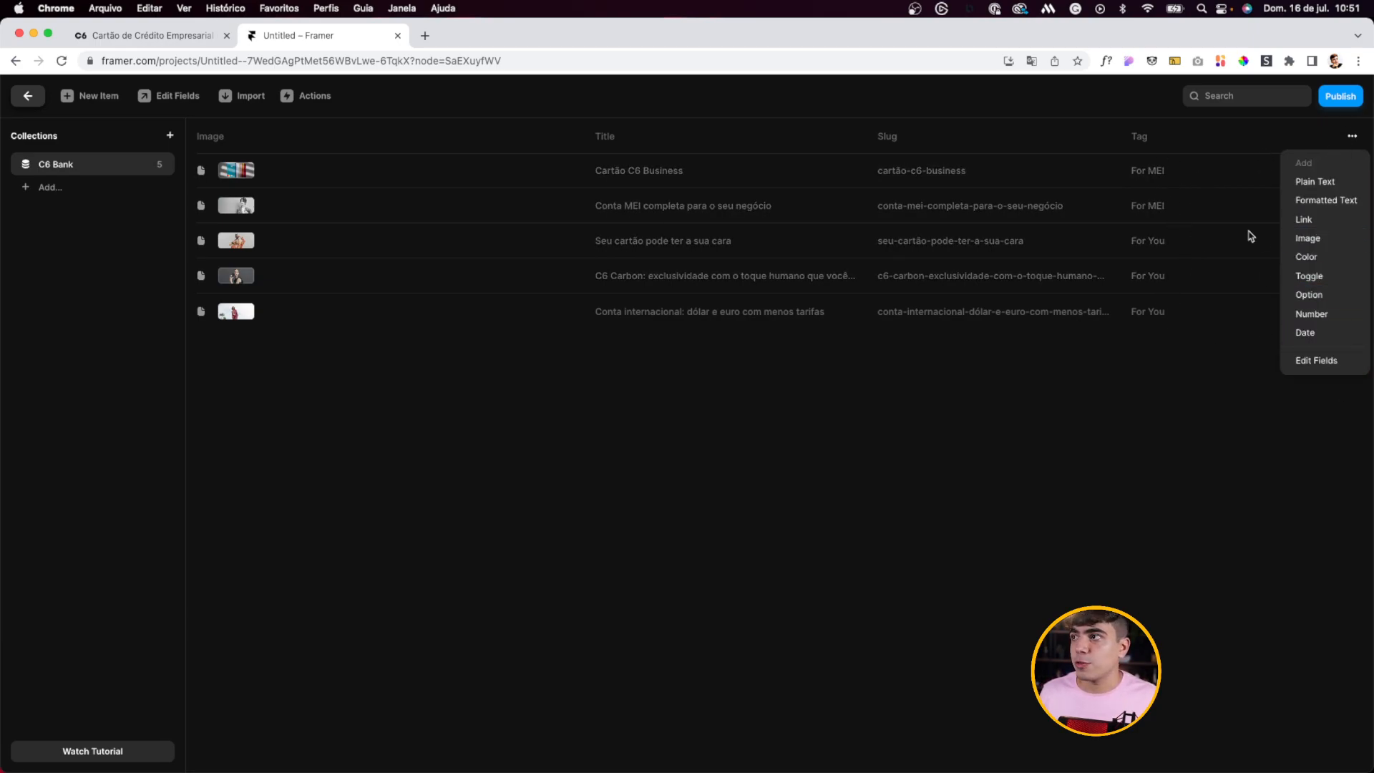
left_click(947, 480)
left_click(1145, 139)
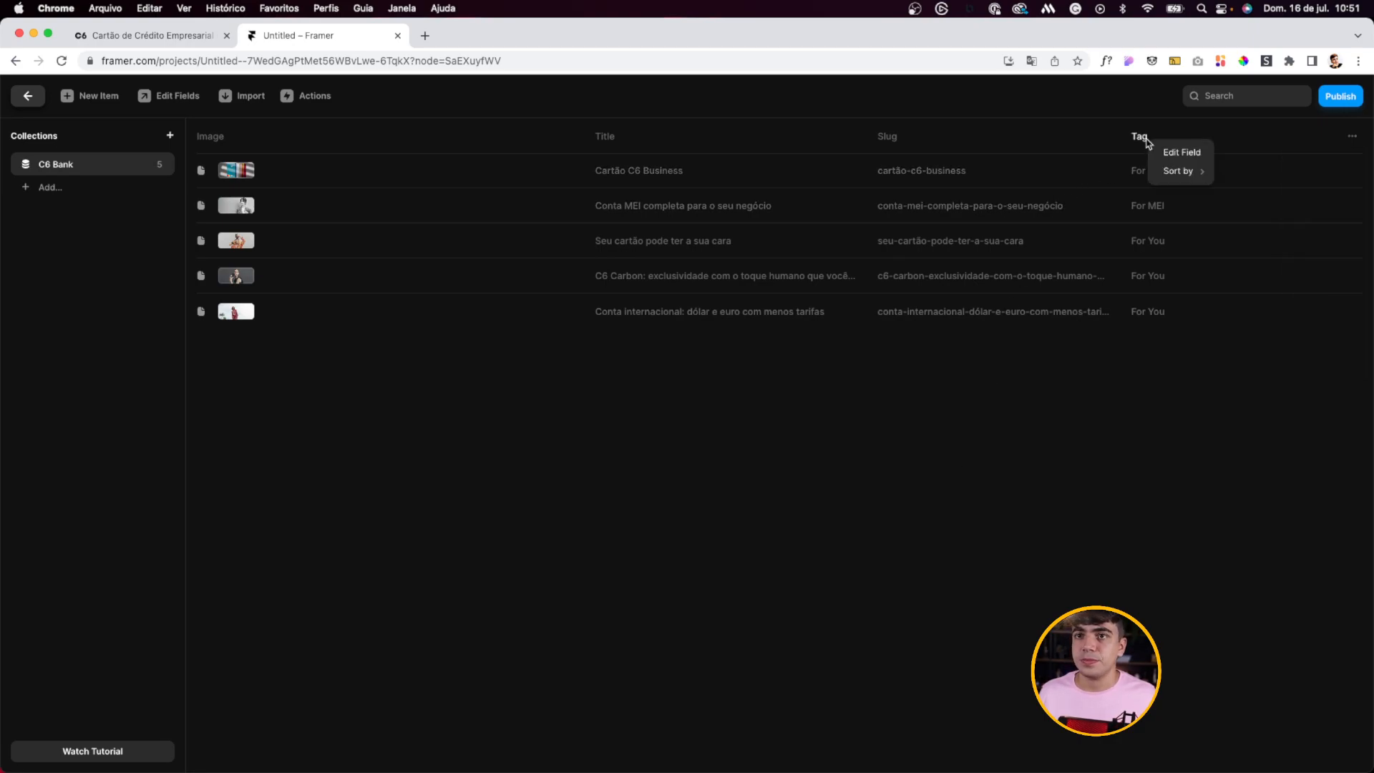
mouse_move(1179, 168)
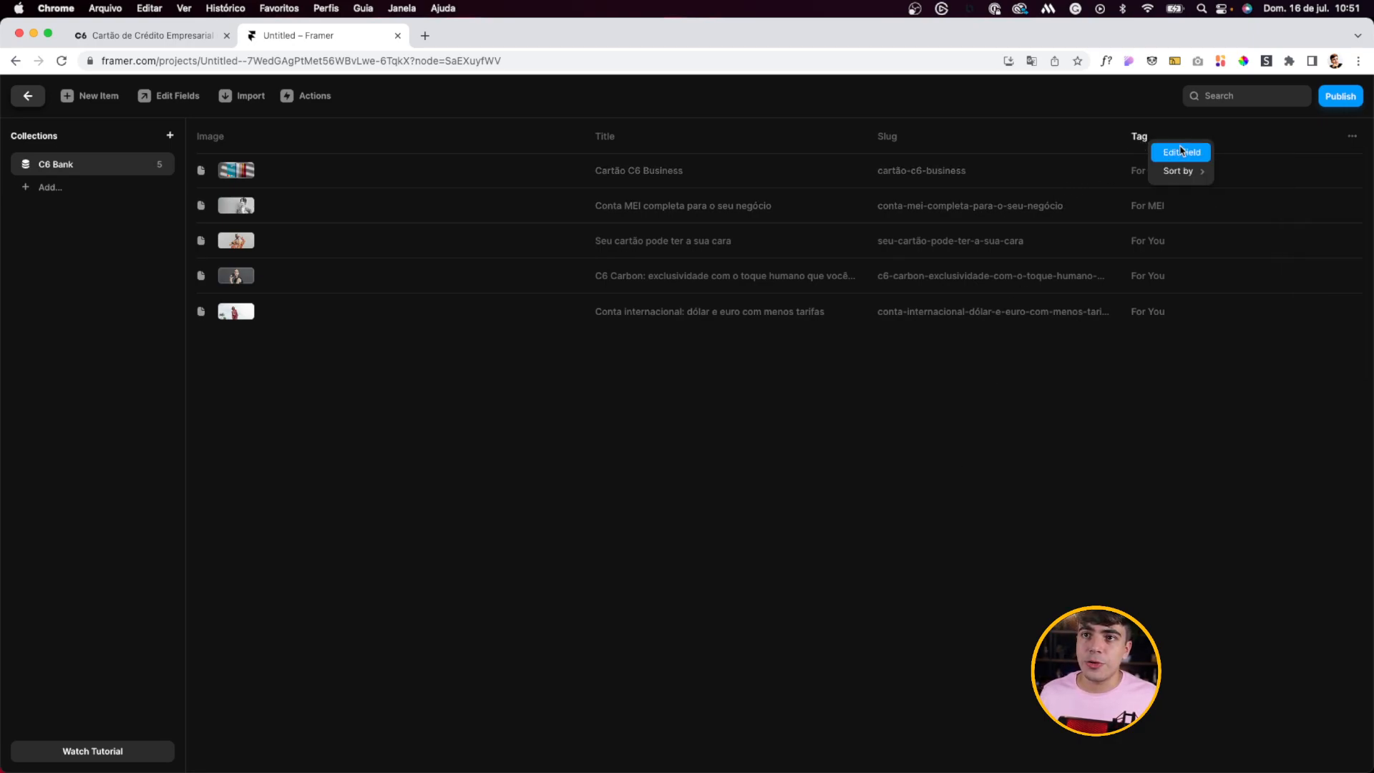
left_click(874, 464)
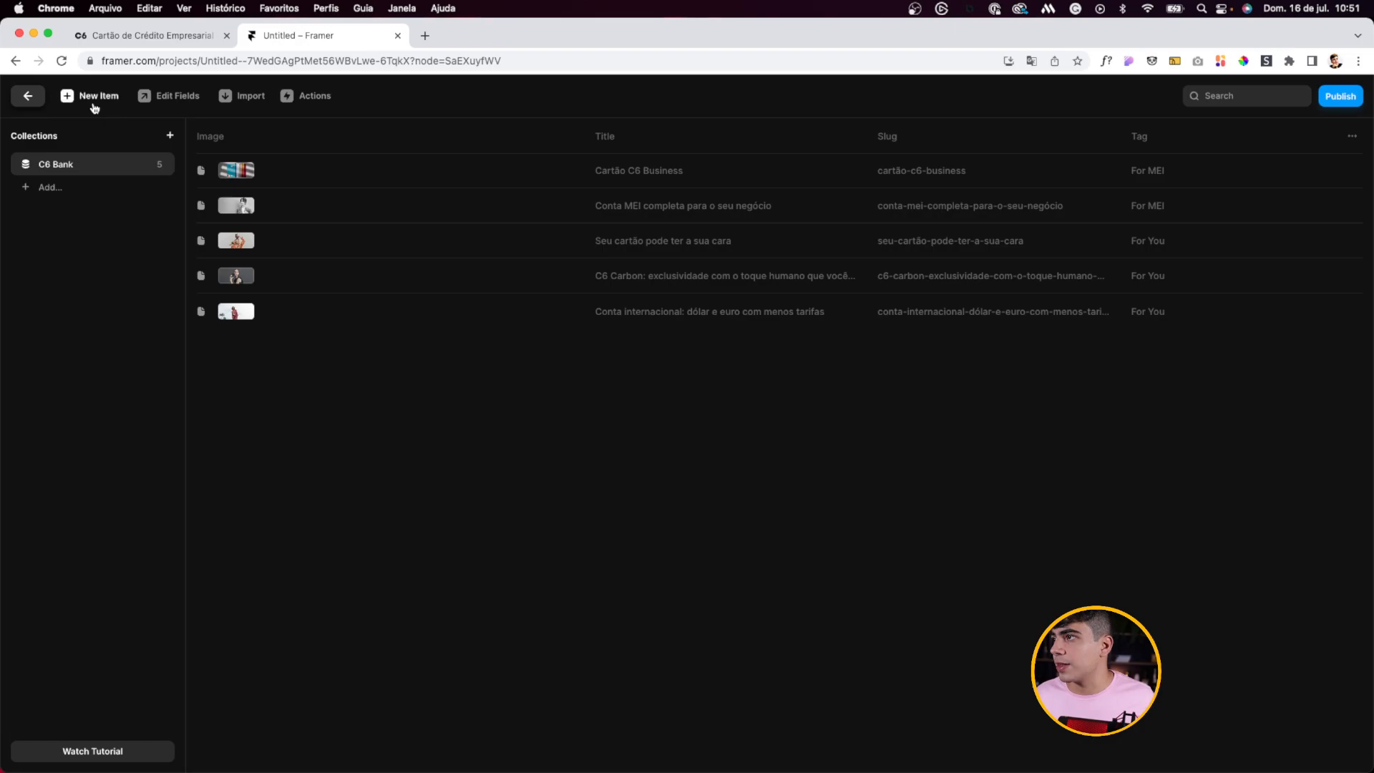
Step: Find the Maquininha card among the website's Para MEI cards, then create a new C6 Bank item in Framer with img-3.webp as its image
left_click(146, 35)
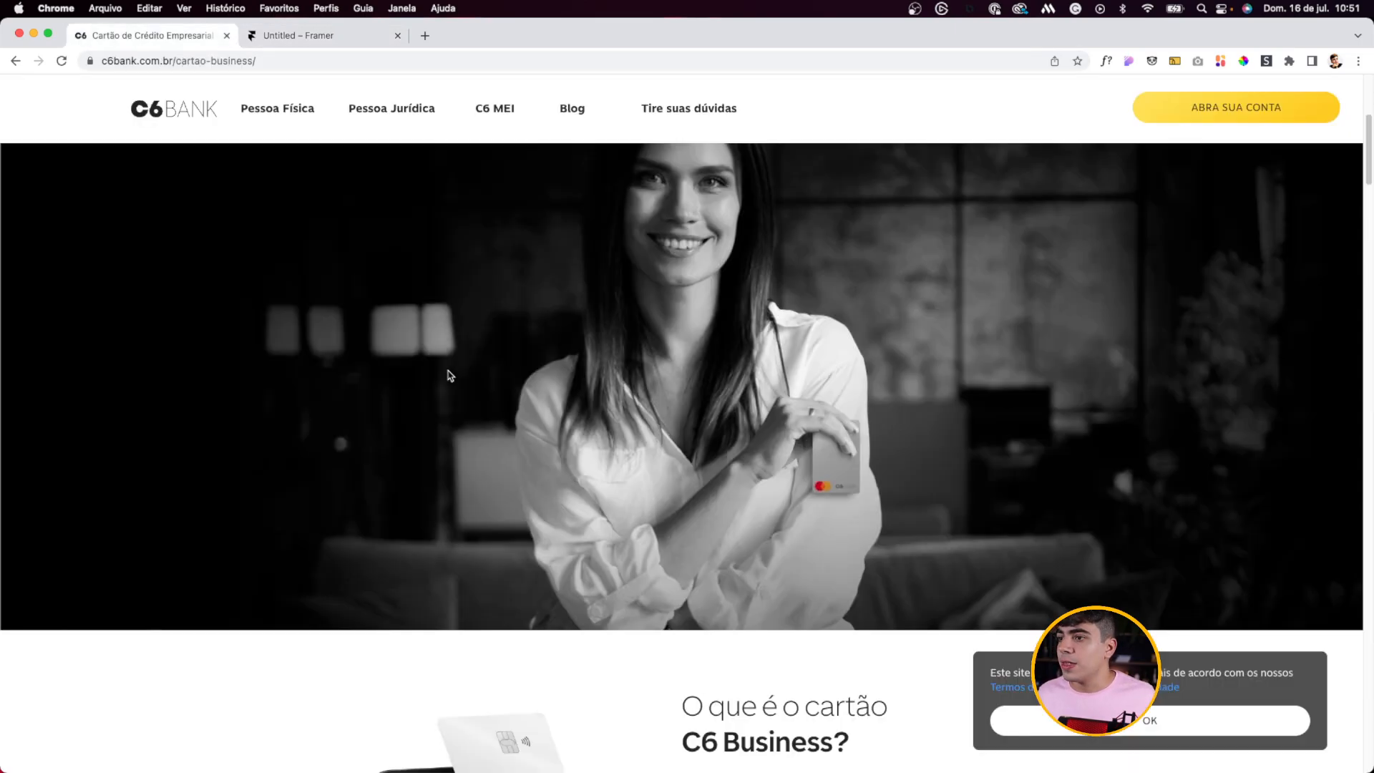
left_click(20, 70)
scroll(594, 469, "down", 10)
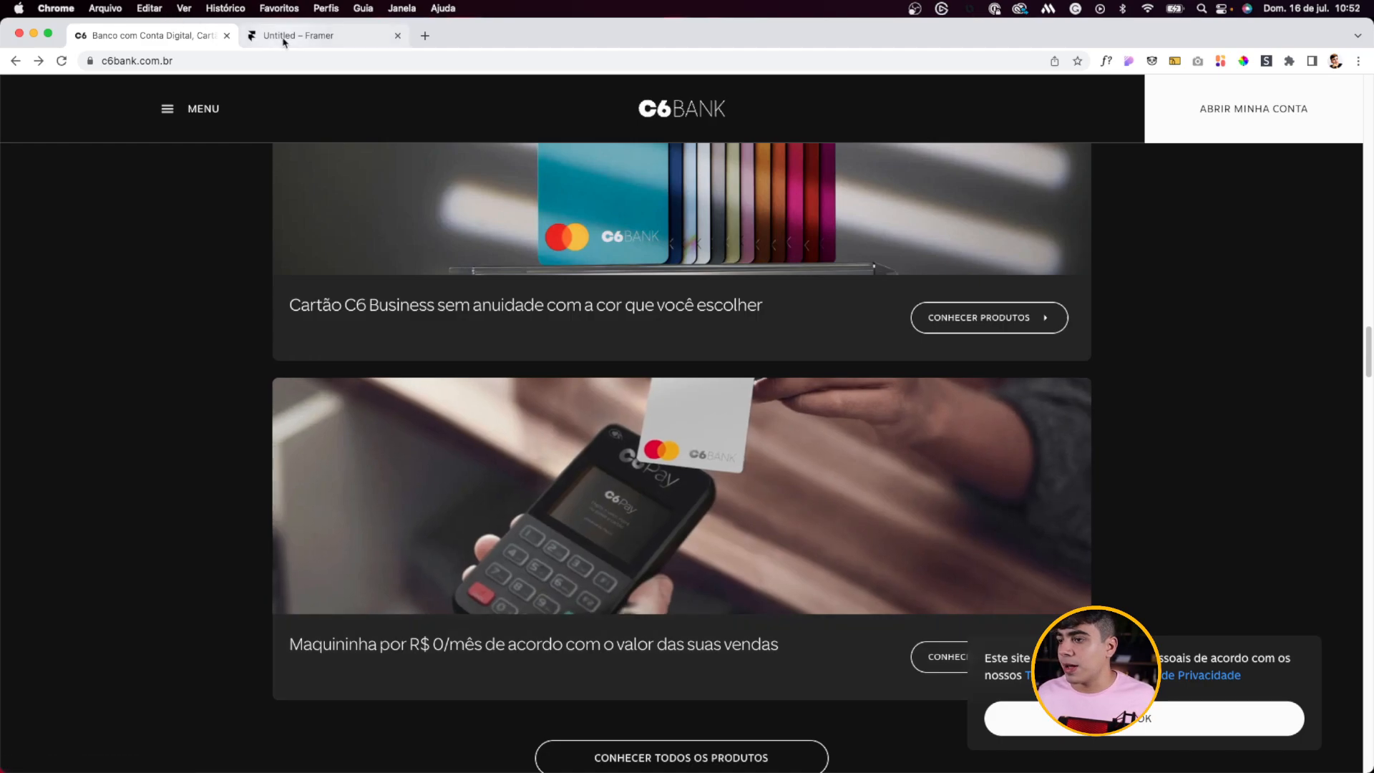
left_click(283, 36)
left_click(91, 95)
left_click(782, 199)
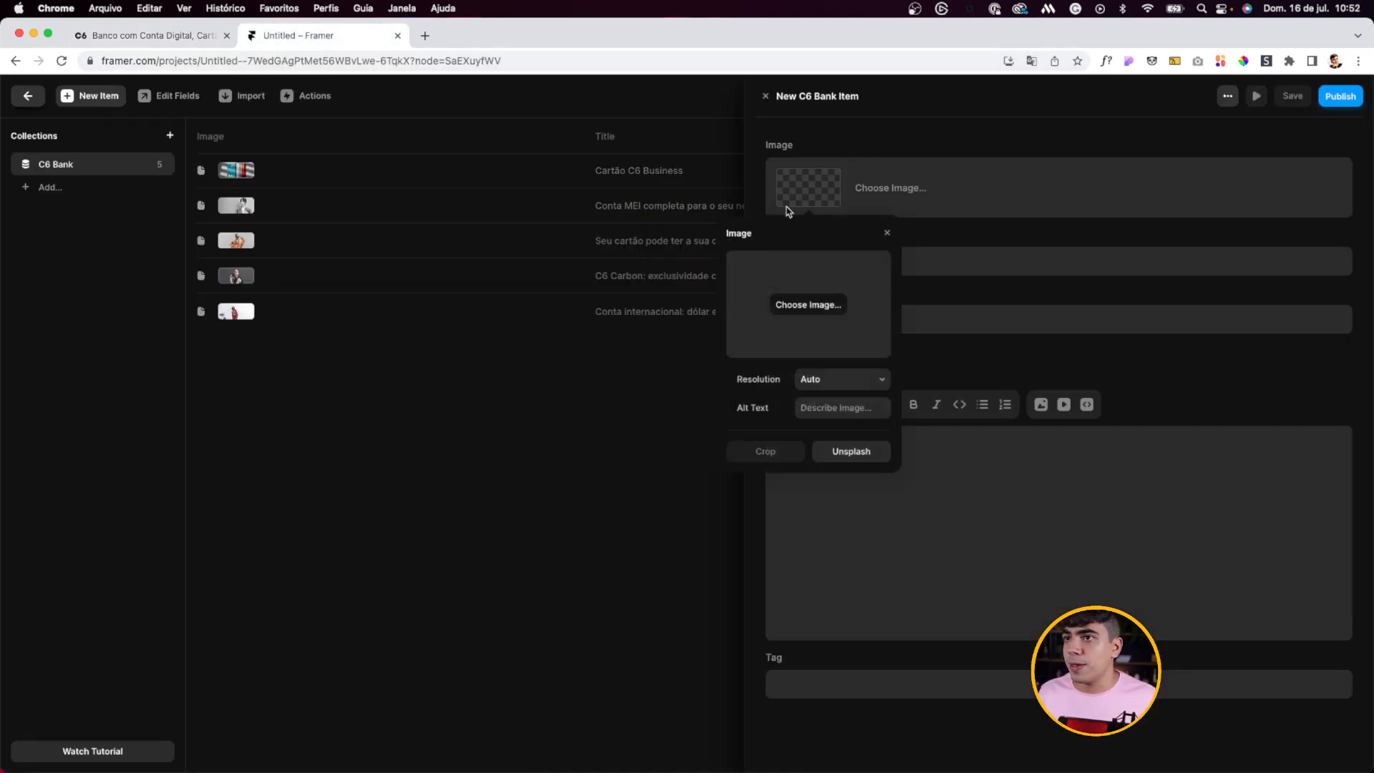
left_click(801, 306)
double_click(847, 429)
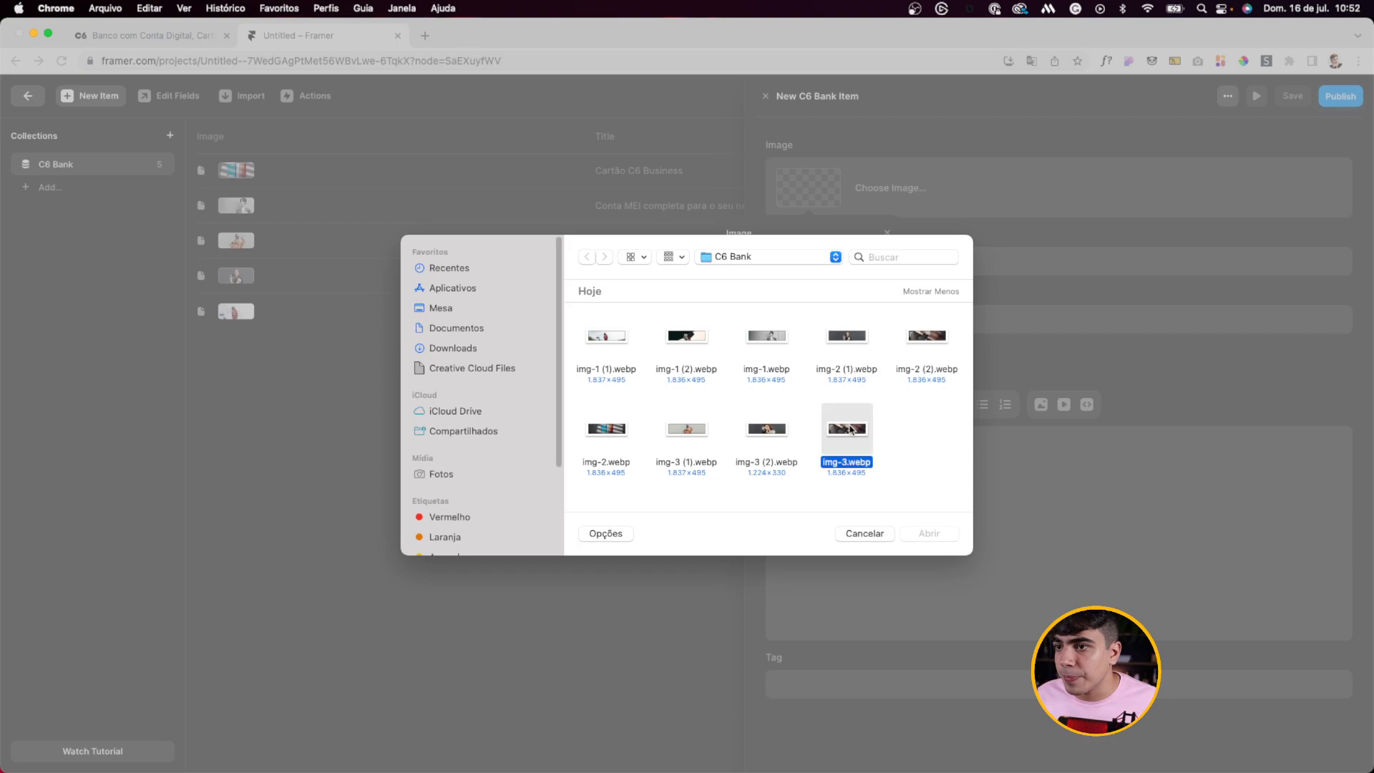
Step: Copy the heading "Uma maquininha completa para você e seu negócio" from the Maquininha page into the item's Title and fill the Slug from it
left_click(154, 36)
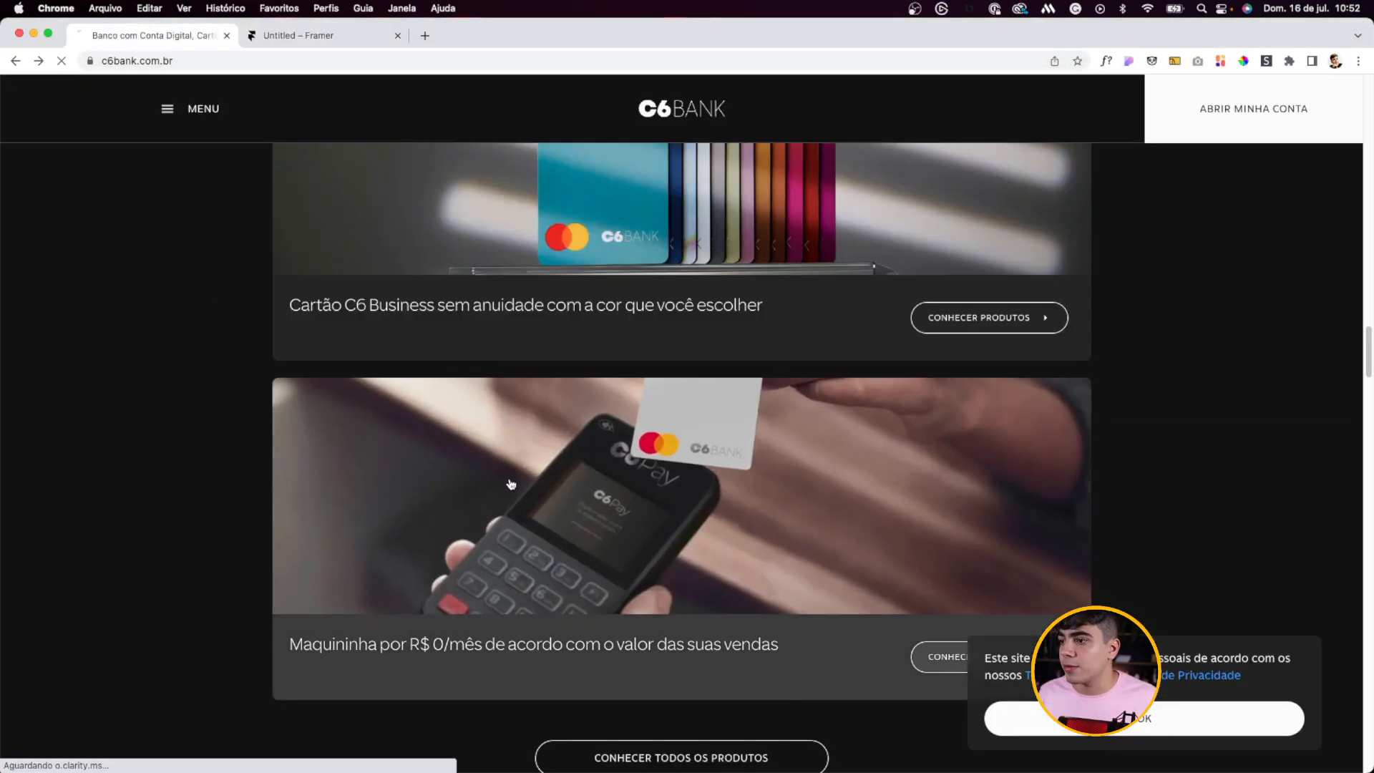
left_click(418, 496)
left_click_drag(291, 326, 563, 488)
key("super+c")
left_click(315, 35)
left_click(994, 262)
key("super+v")
left_click(893, 316)
Step: Copy the C6 Pay page's description, from "Recebimento a partir de 1 dia útil" to "ter a C6 Pay.", into the item's Description
left_click(814, 507)
key("ctrl+shift+Tab")
left_click_drag(272, 536, 322, 565)
key("super+c")
key("ctrl+Tab")
key("super+v")
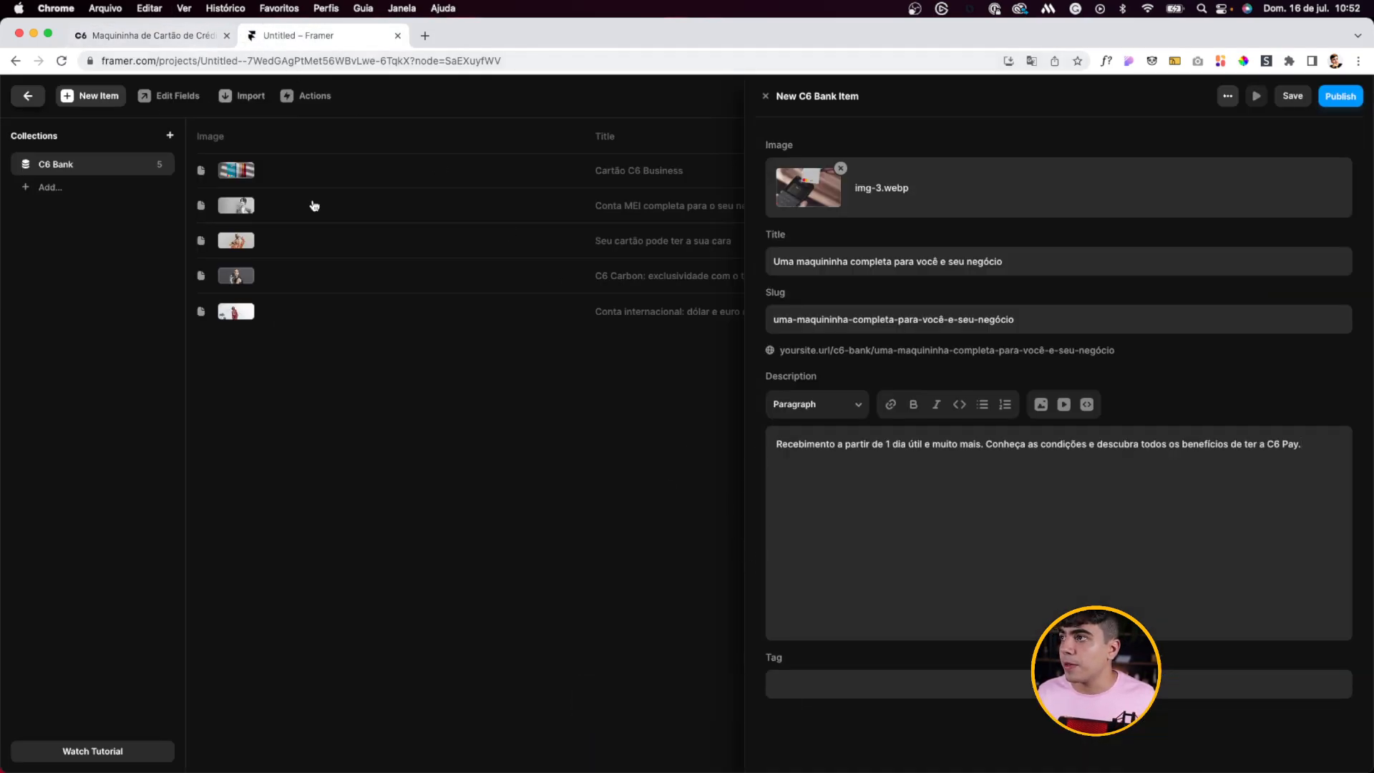
Step: Set the Maquininha item's Tag to For MEI and save the item
left_click(820, 676)
type("For MEI")
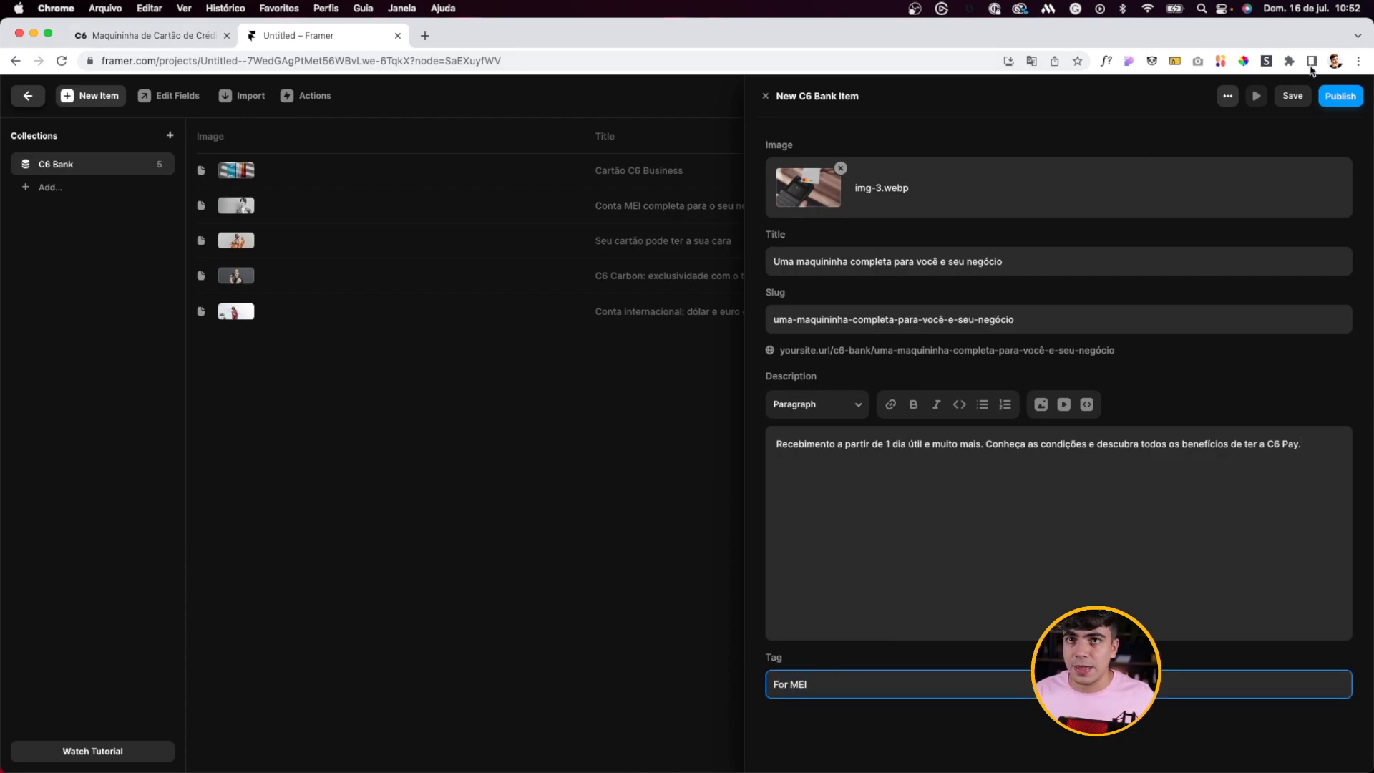
left_click(1293, 95)
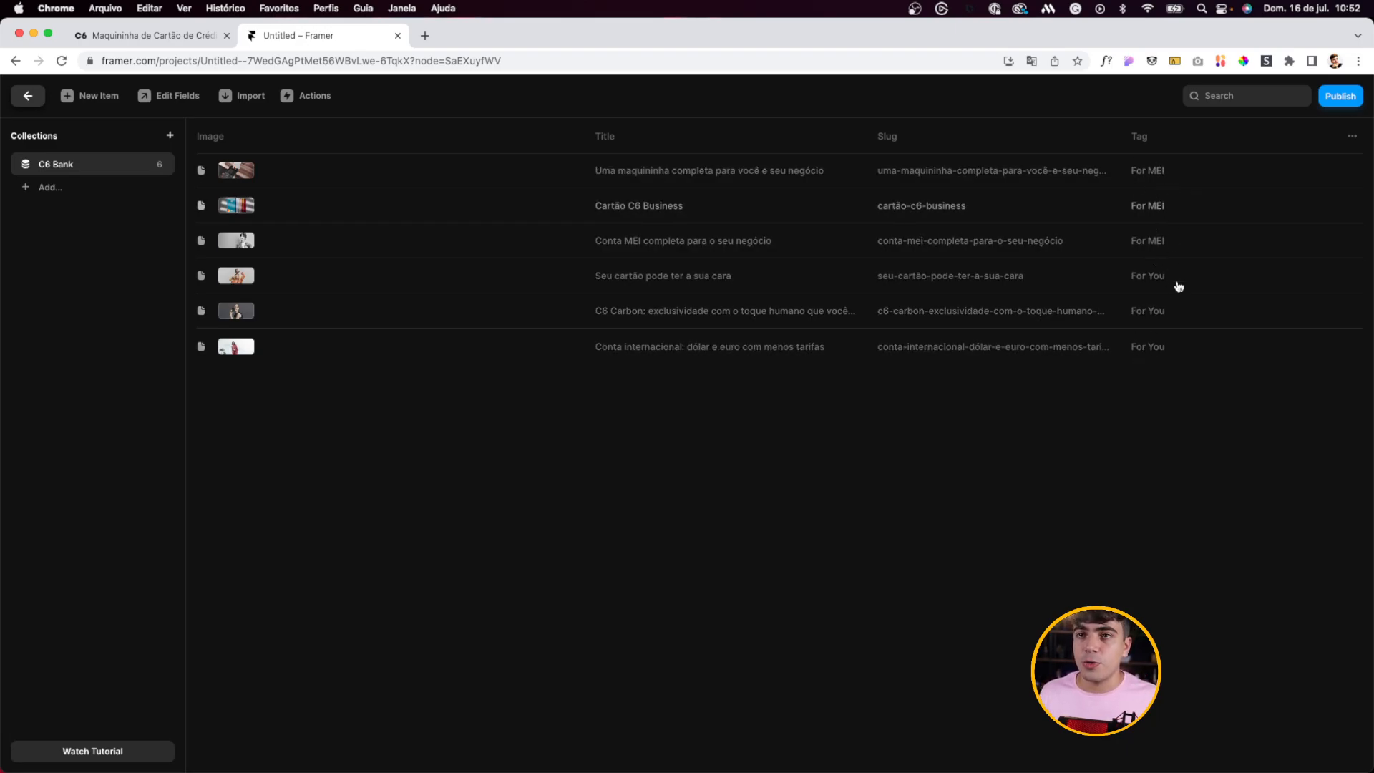
Step: Filter the website's home page cards by Para Empresas, open the Conta PJ page and copy its heading for the next Framer item
left_click(140, 43)
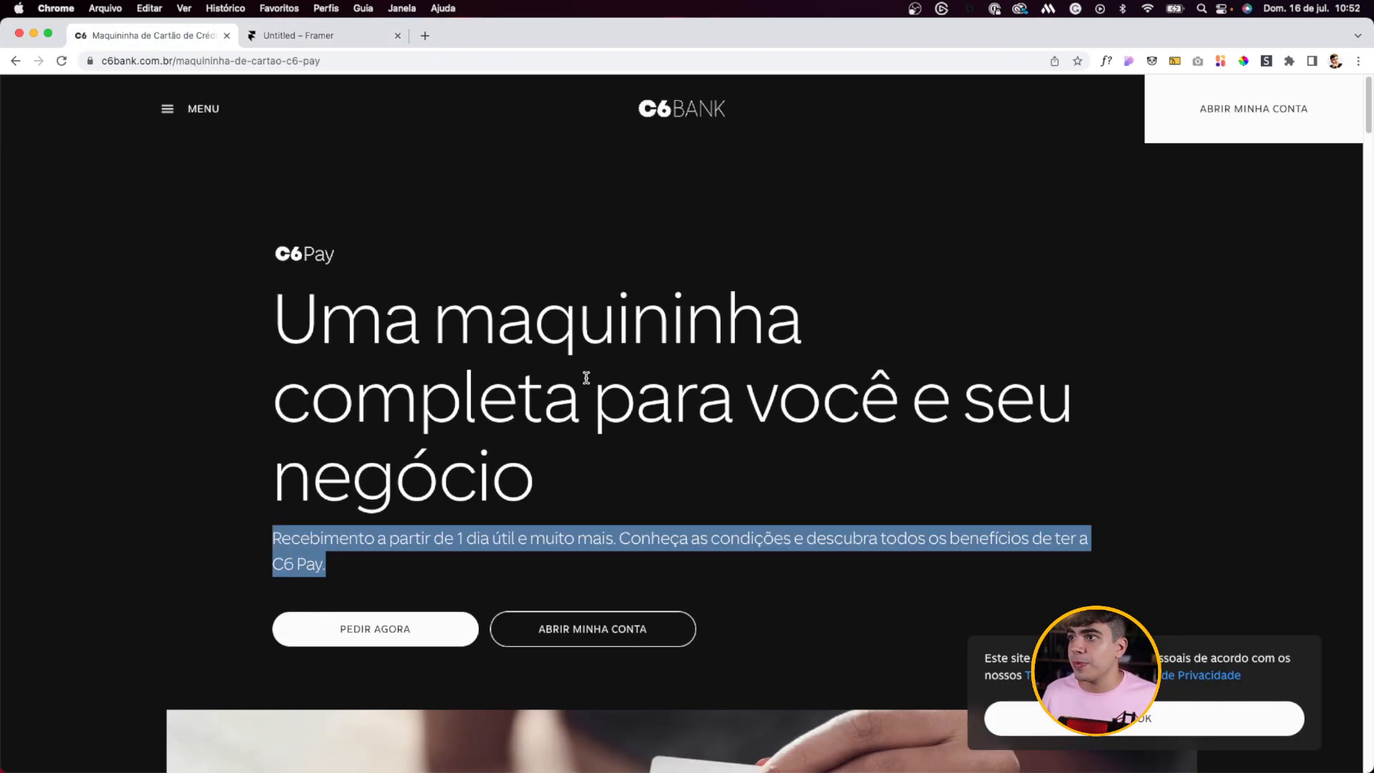
left_click(15, 61)
scroll(451, 379, "up", 4)
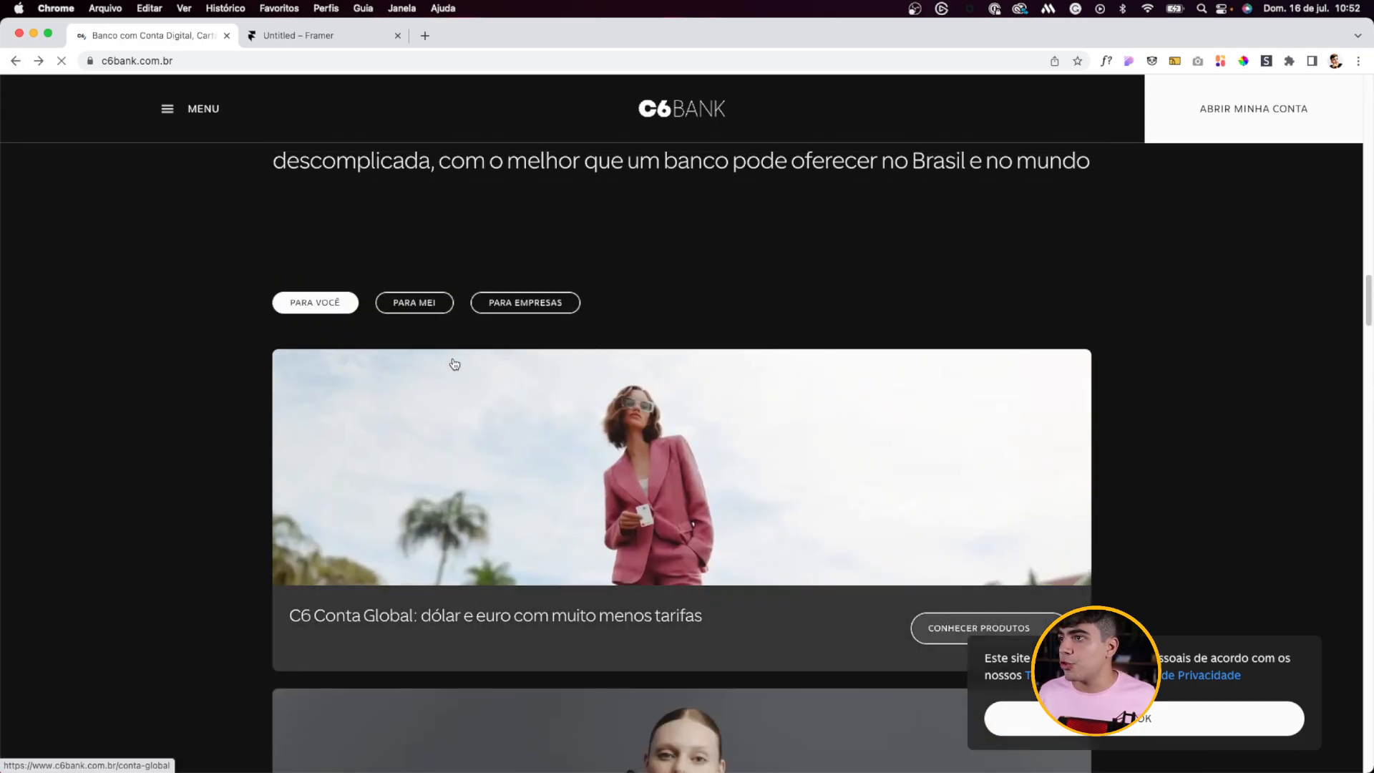
left_click(300, 35)
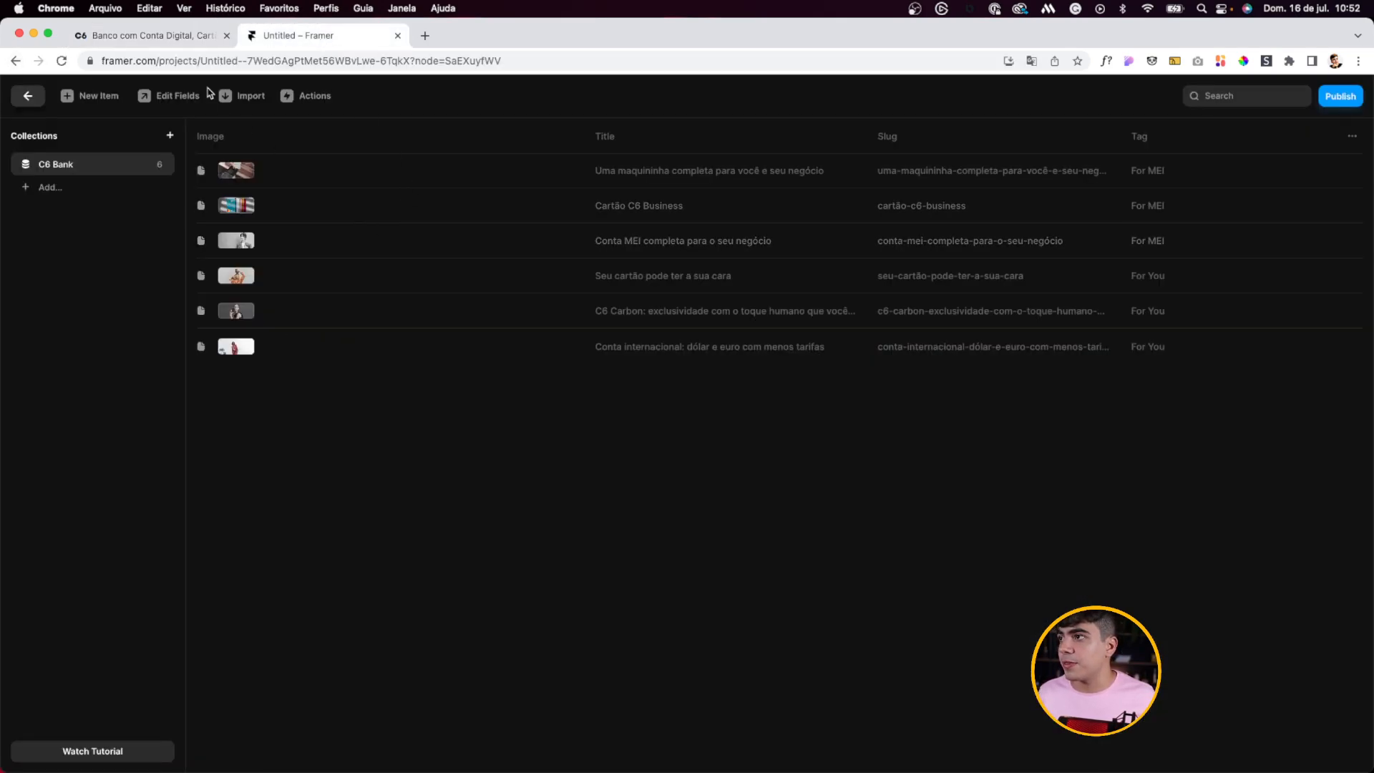
left_click(132, 40)
left_click(485, 302)
left_click_drag(269, 252, 486, 386)
left_click(297, 35)
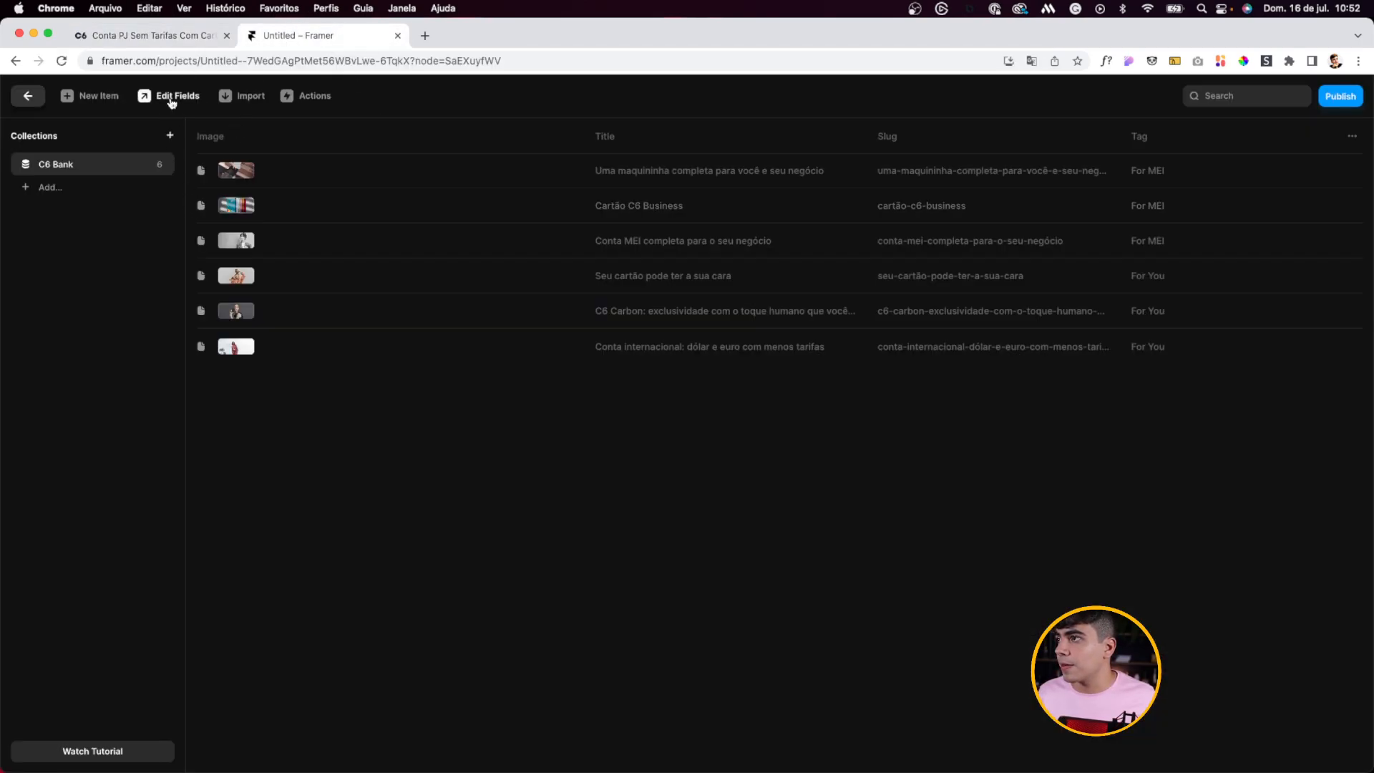
Step: Add a new item to the C6 Bank collection and set img-1 (2).webp as its Image
left_click(91, 95)
left_click(788, 190)
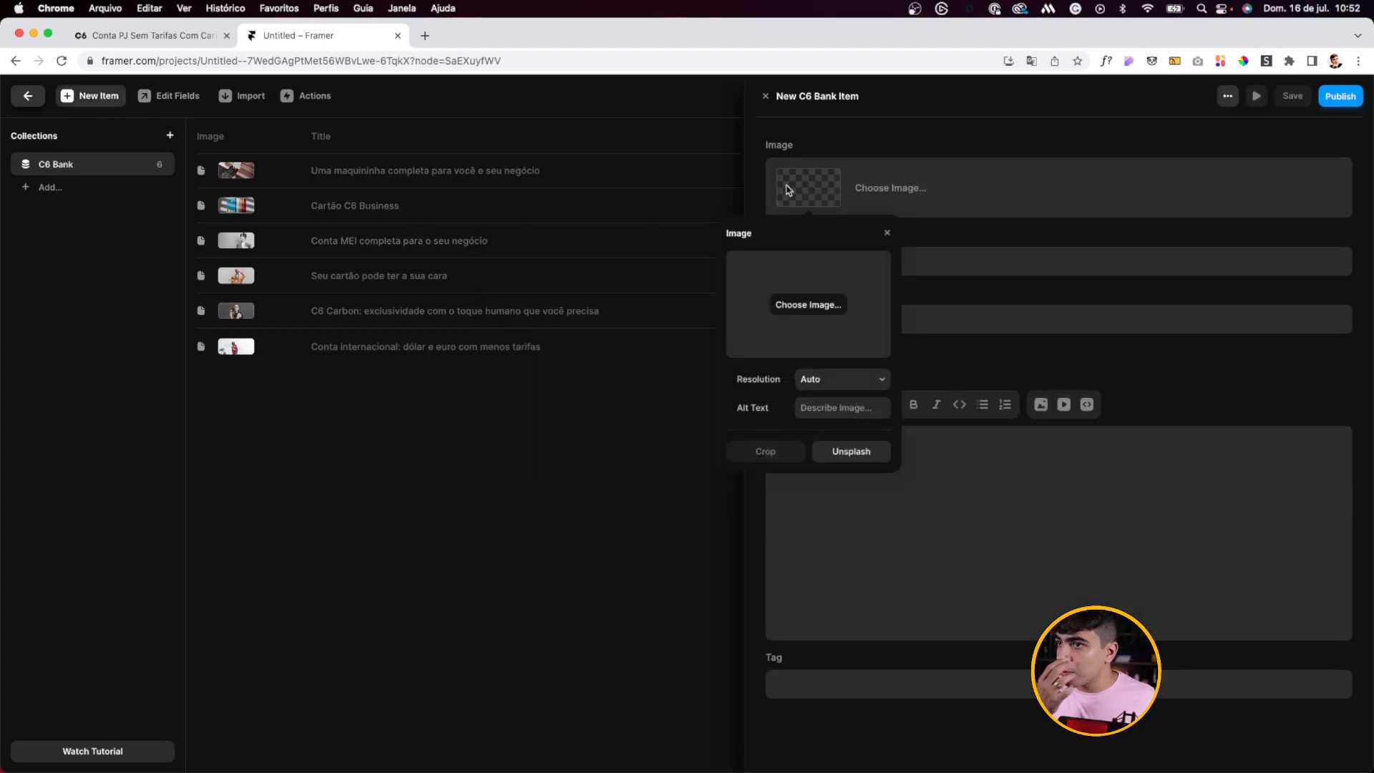
left_click(827, 318)
left_click(817, 312)
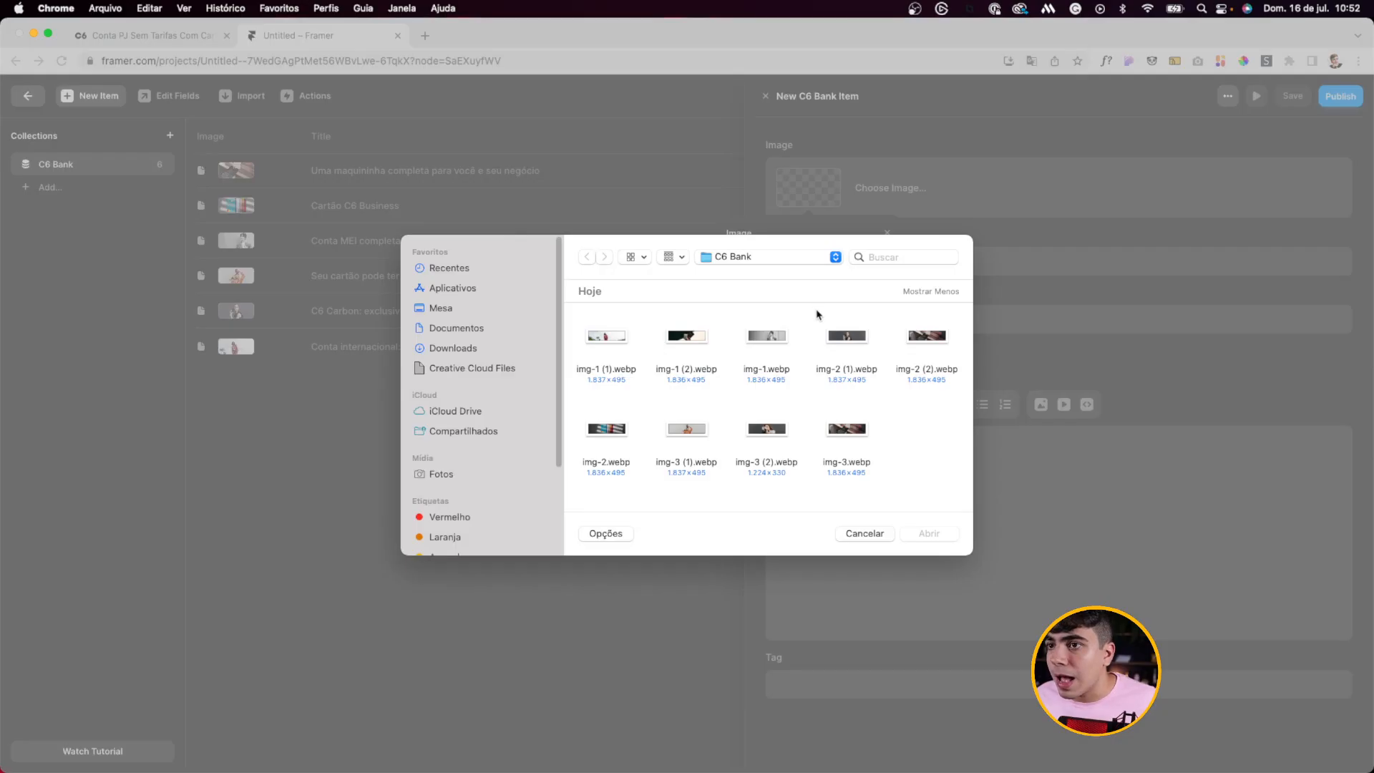
double_click(686, 337)
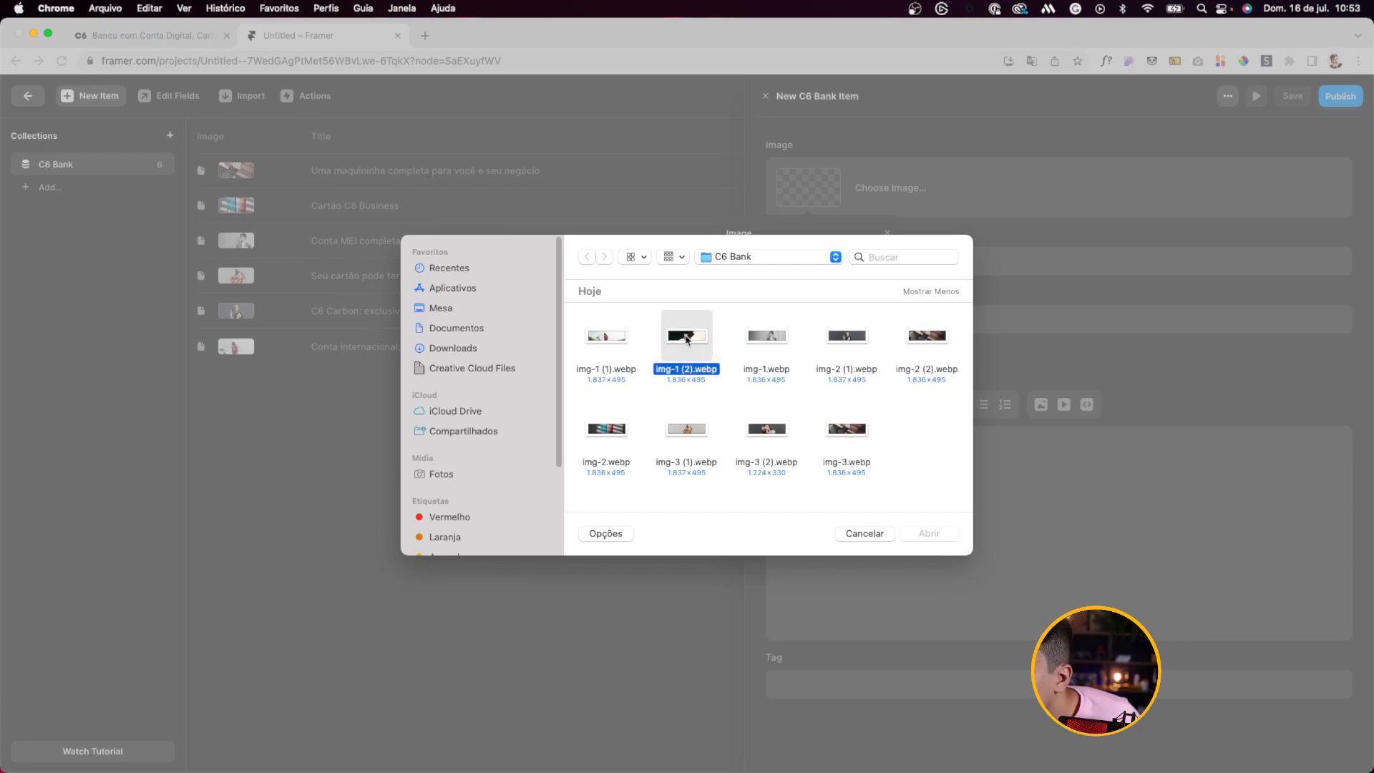
Step: Copy the Conta PJ page's description, from "Conta digital PJ sem tarifas" to "ampliar seu negócio.", into the new item's Description
key("super+alt+Left")
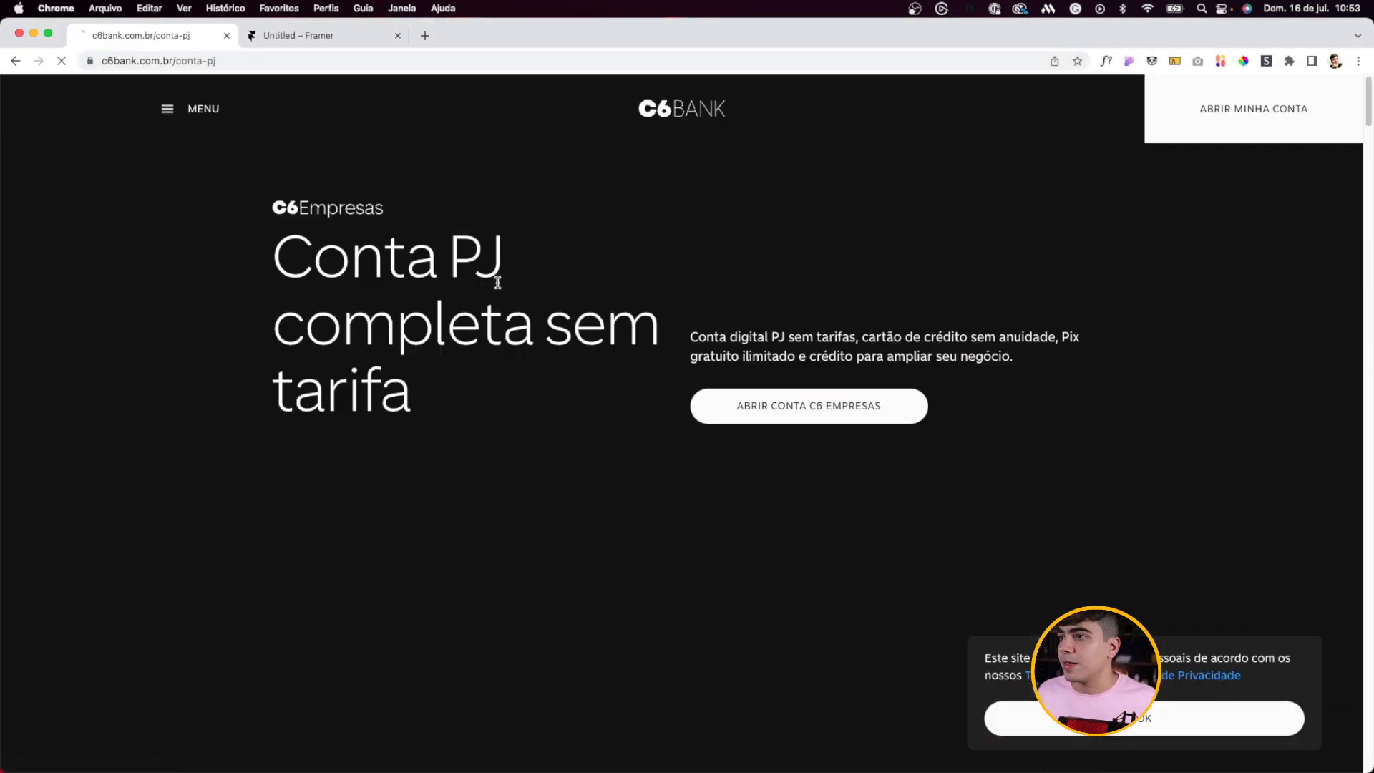
left_click_drag(691, 337, 1026, 370)
key("super+c")
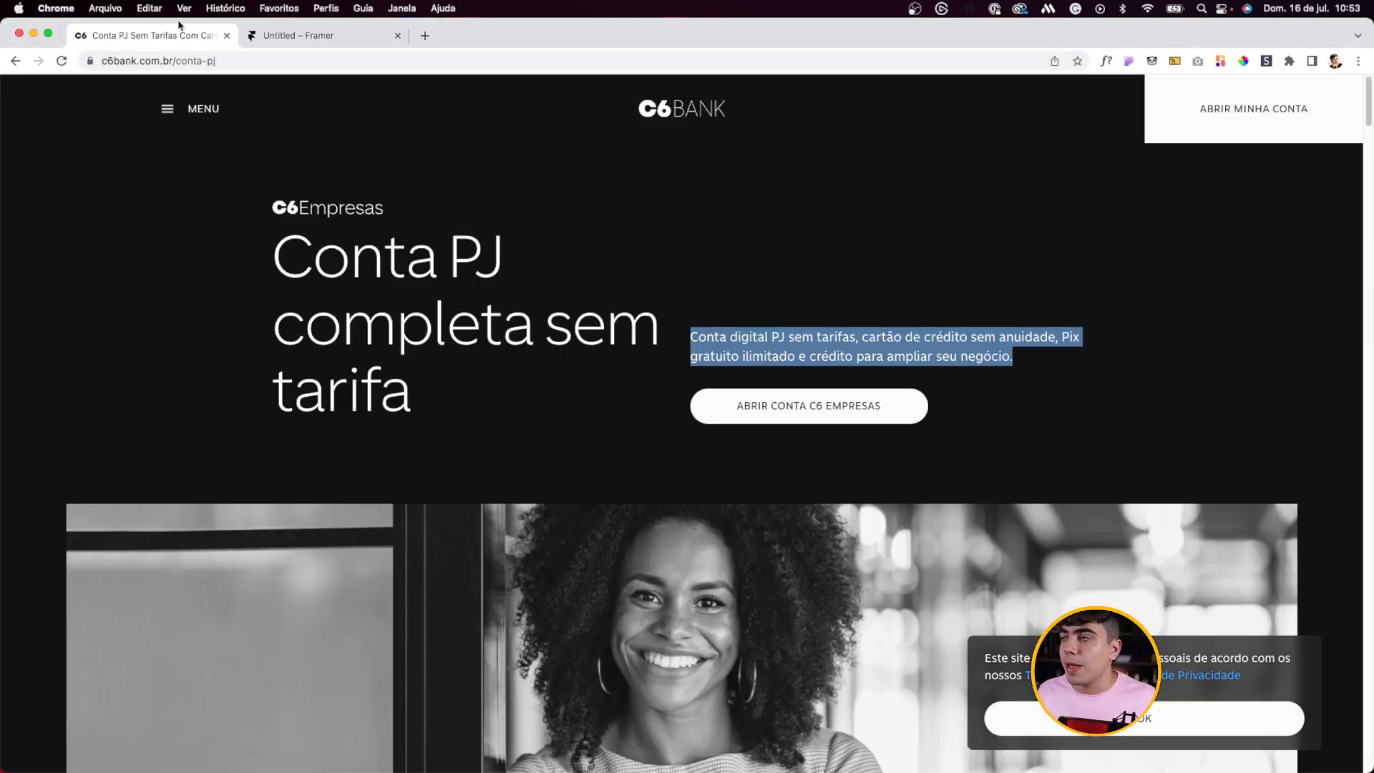
left_click(279, 38)
left_click(896, 319)
key("super+v")
key("super+a")
key("super+x")
left_click(822, 454)
key("super+v")
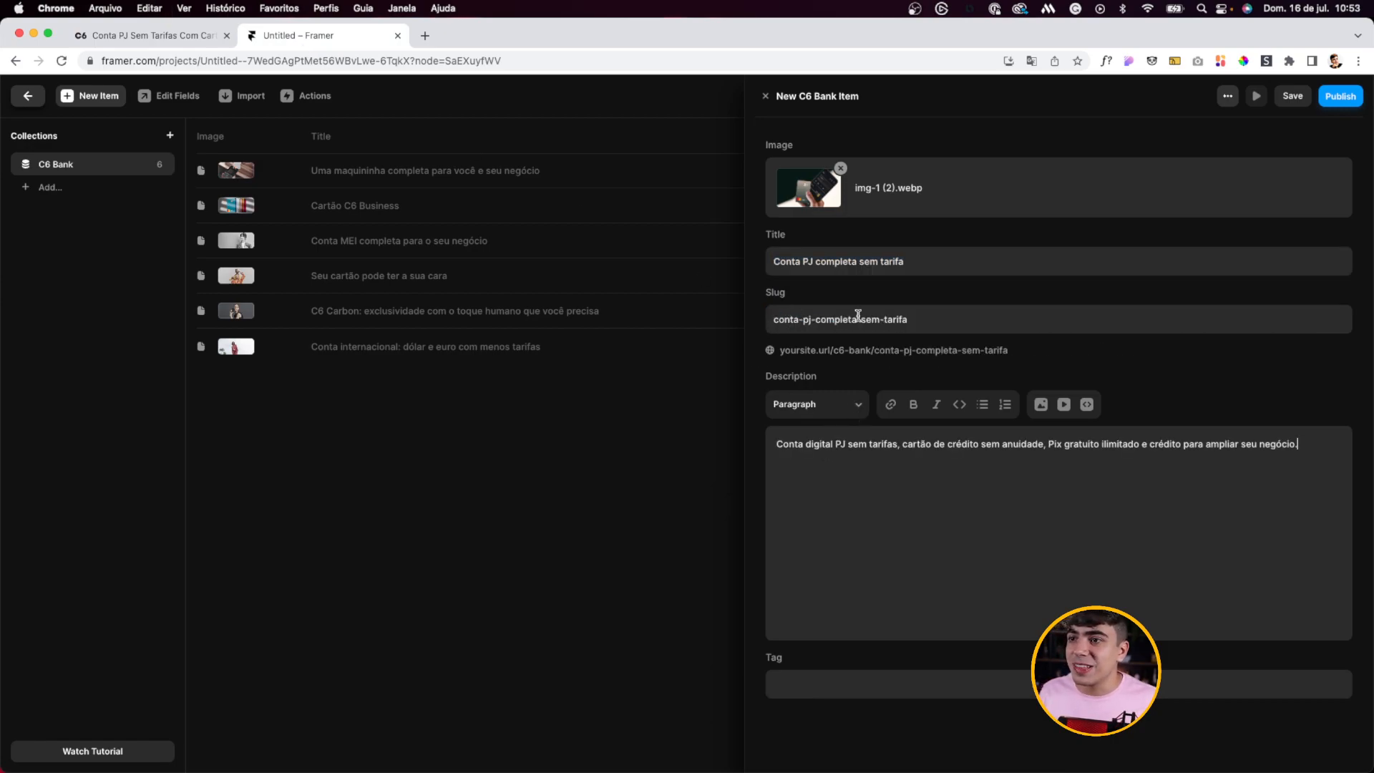
Step: Shorten the Conta PJ item's Slug to conta-pj
left_click_drag(820, 317, 811, 318)
left_click(812, 318)
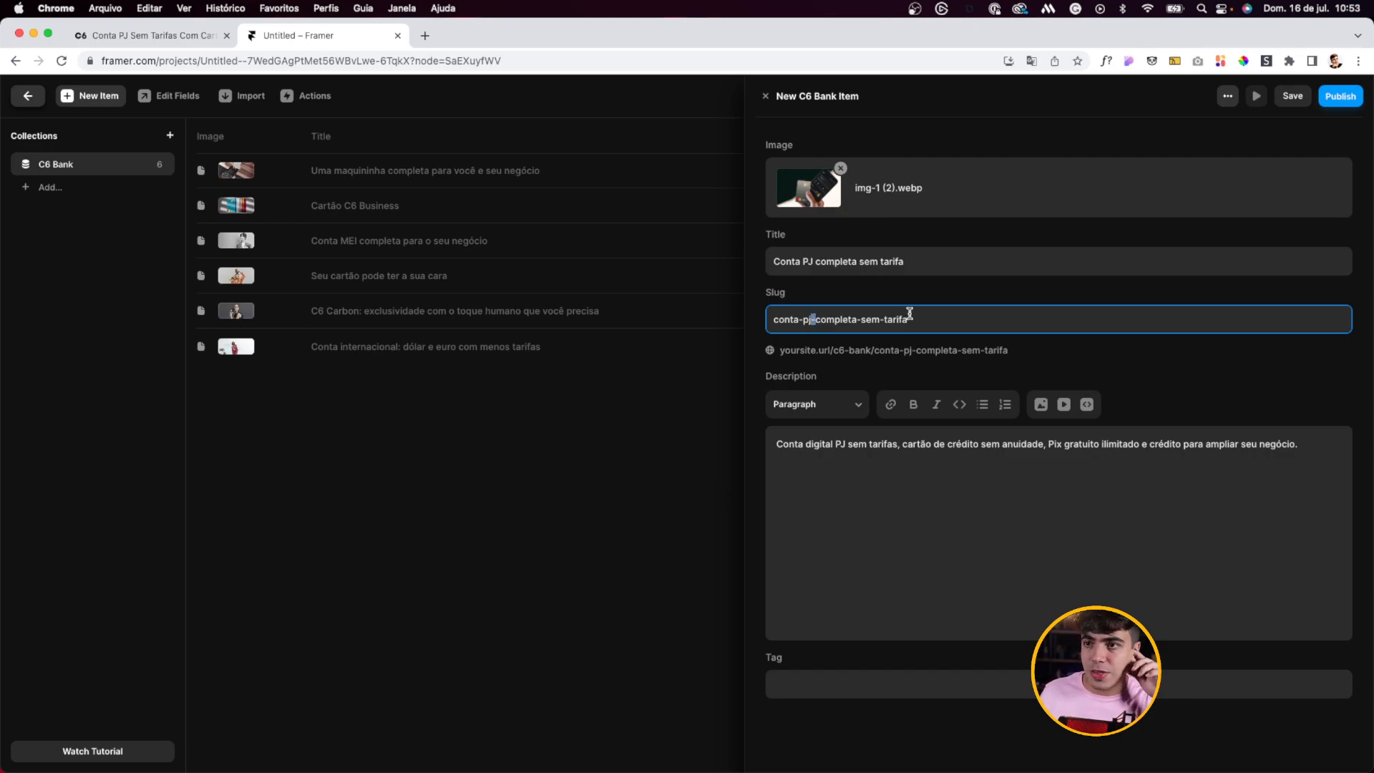
left_click_drag(910, 315, 727, 319)
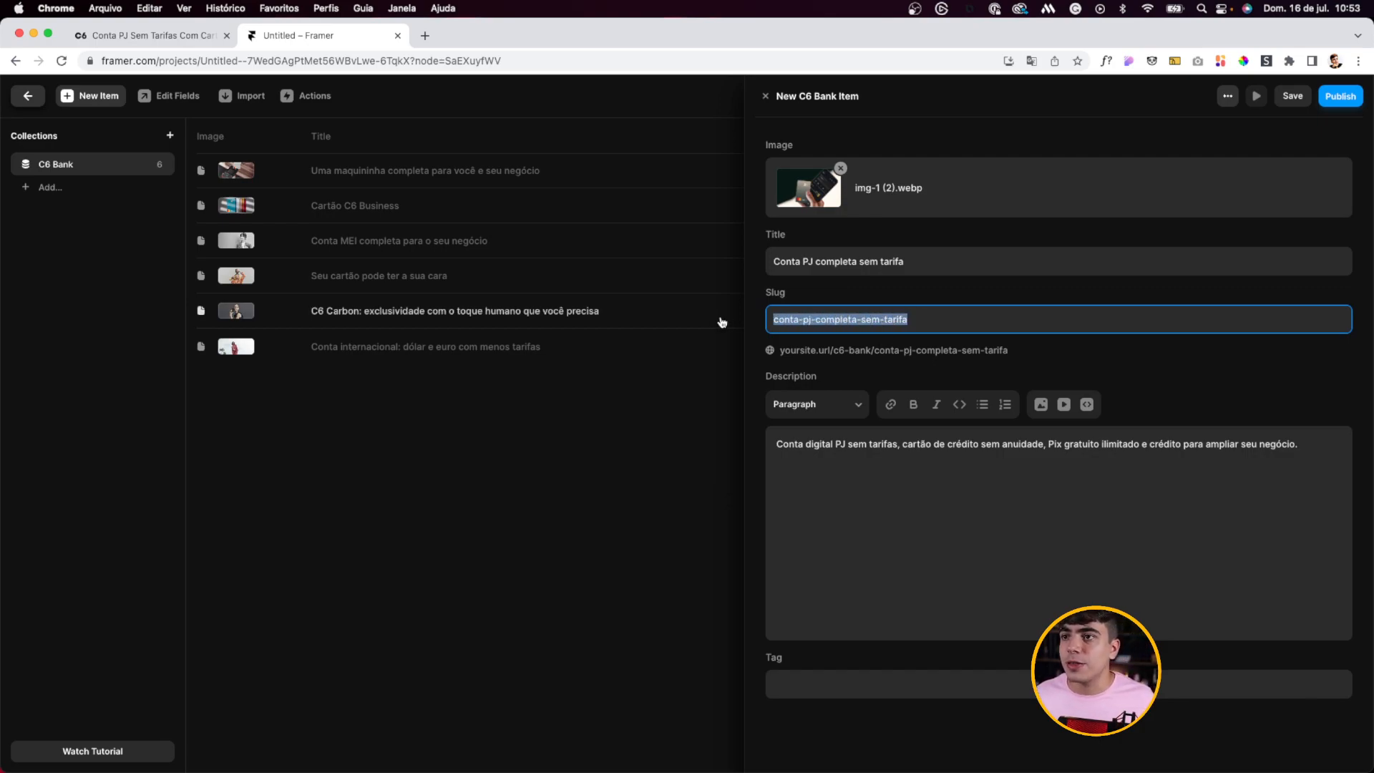
type("conta pj")
key("Tab")
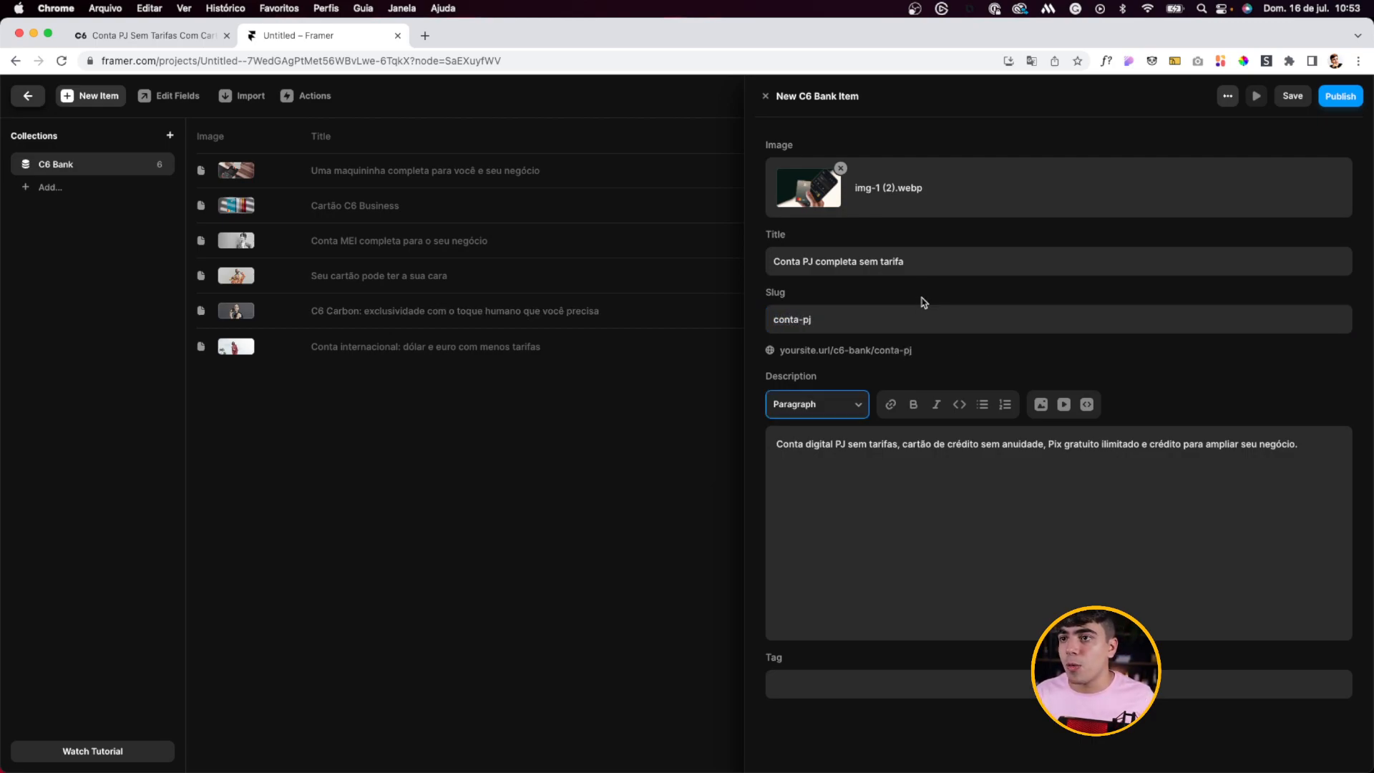
left_click(848, 478)
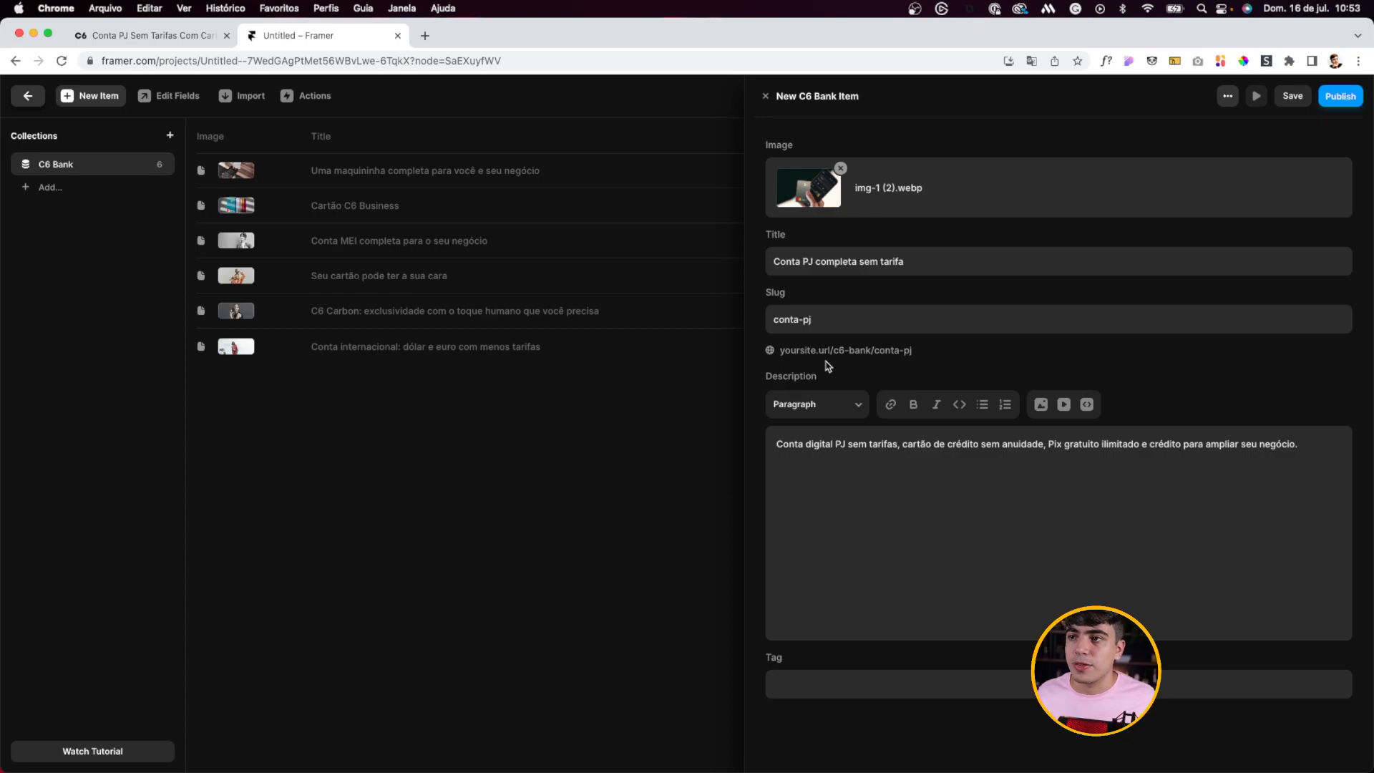
Step: Set the Conta PJ item's Slug to contapj and its Tag to For Company, and save the item
triple_click(816, 319)
type("cpo")
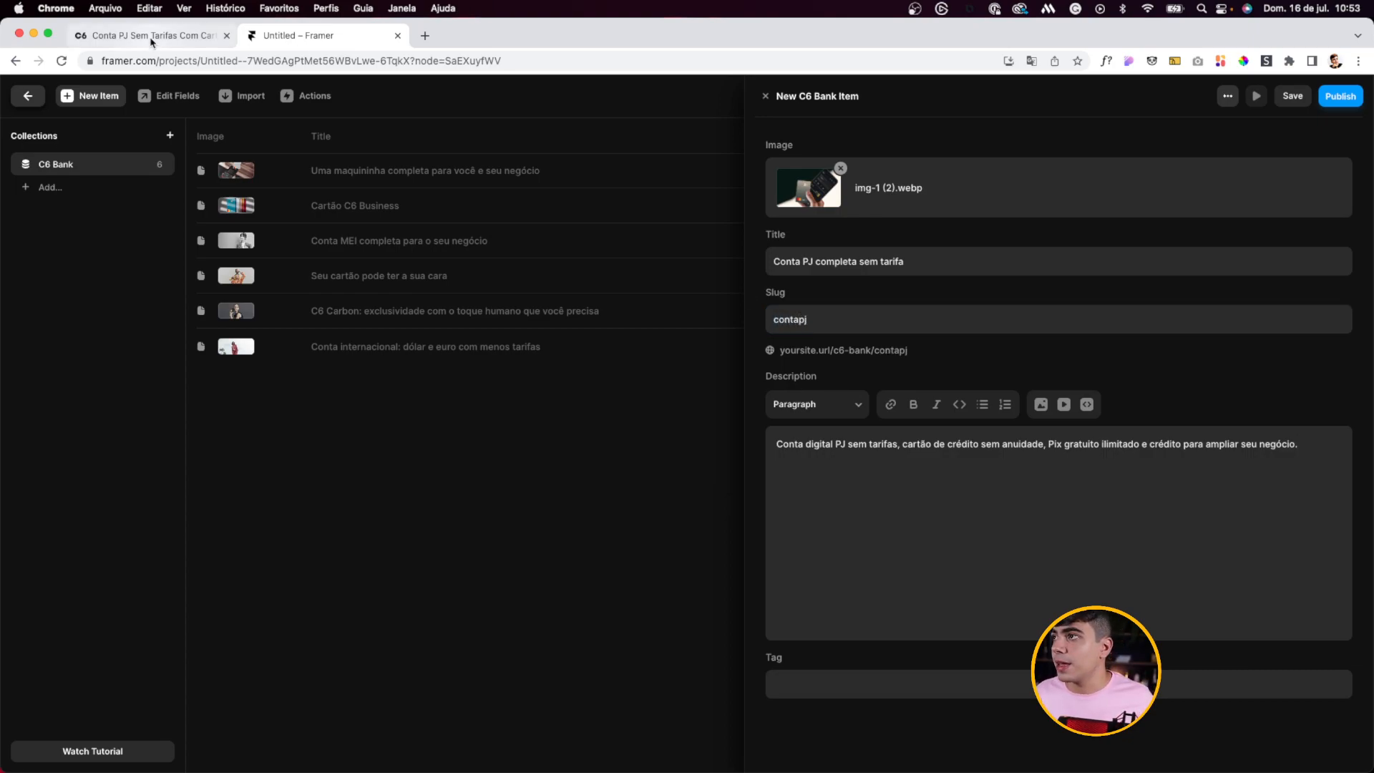
left_click(782, 685)
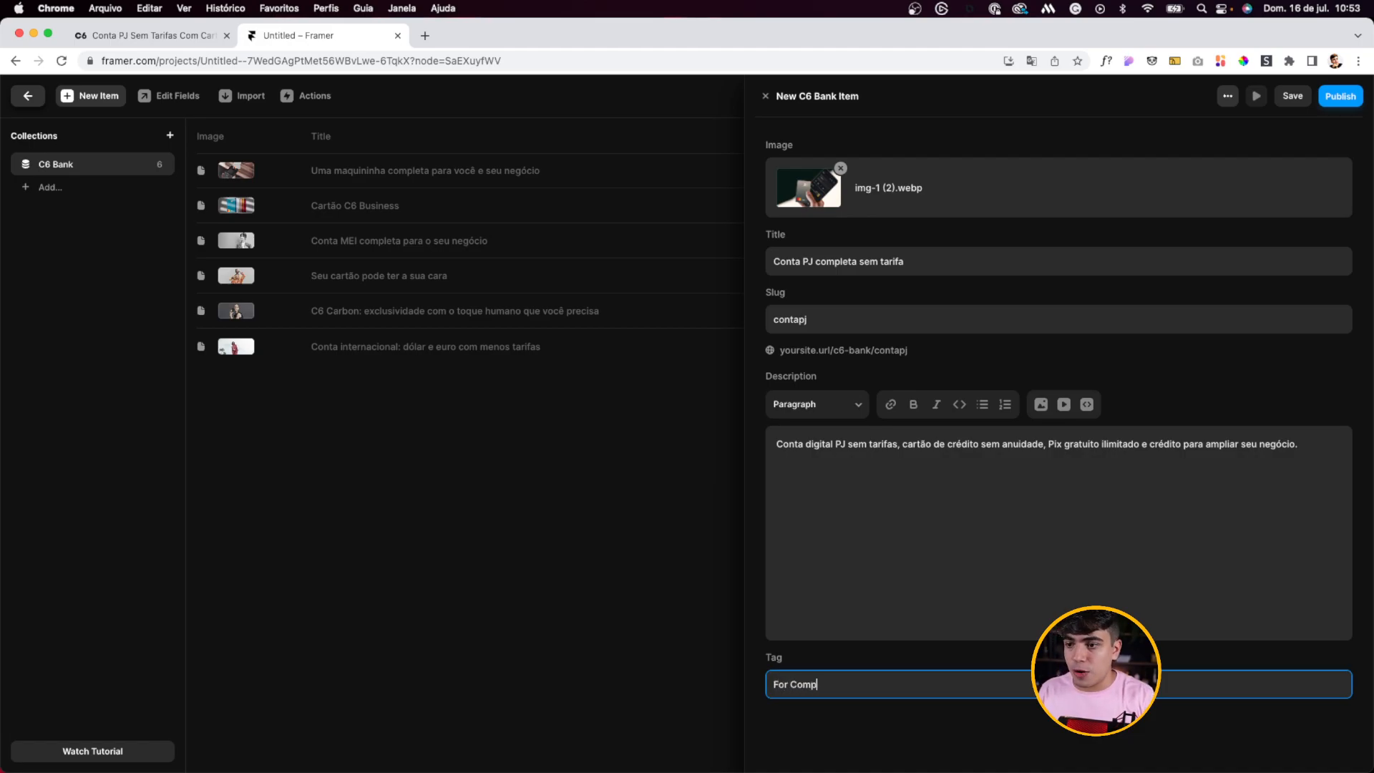
left_click(1296, 97)
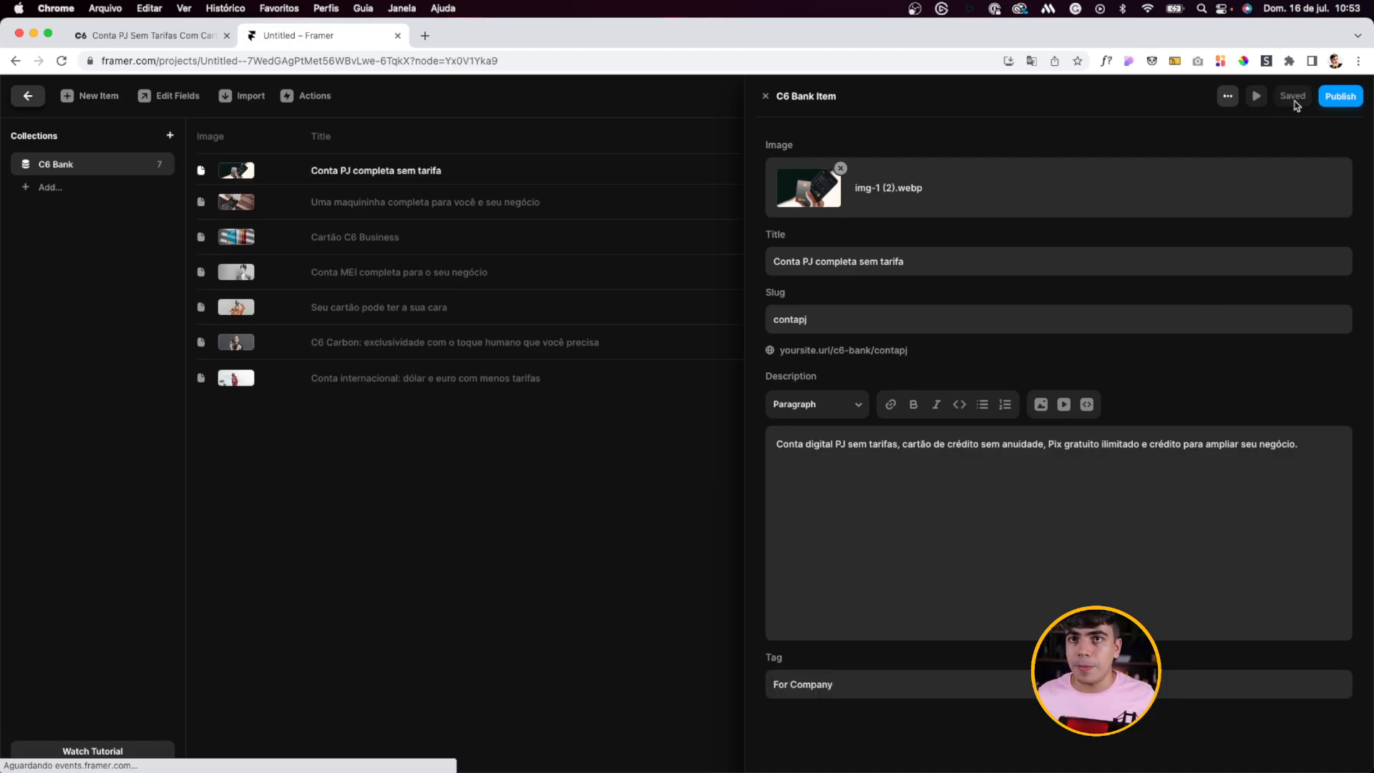
Step: Open the Maquininha card from the website's Para Empresas products and copy the heading "Uma maquininha completa para você e seu negócio"
left_click(161, 33)
left_click(16, 61)
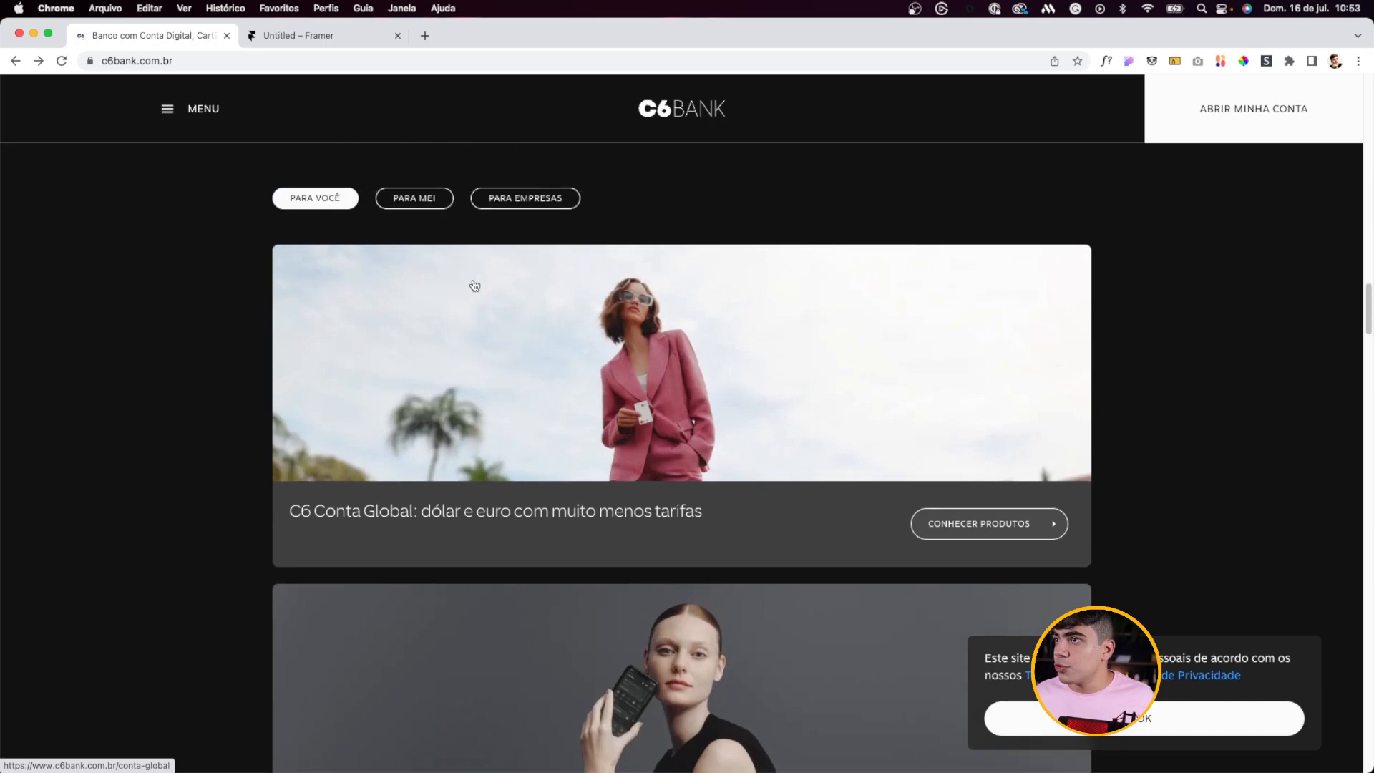
scroll(559, 500, "down", 5)
scroll(559, 500, "down", 1)
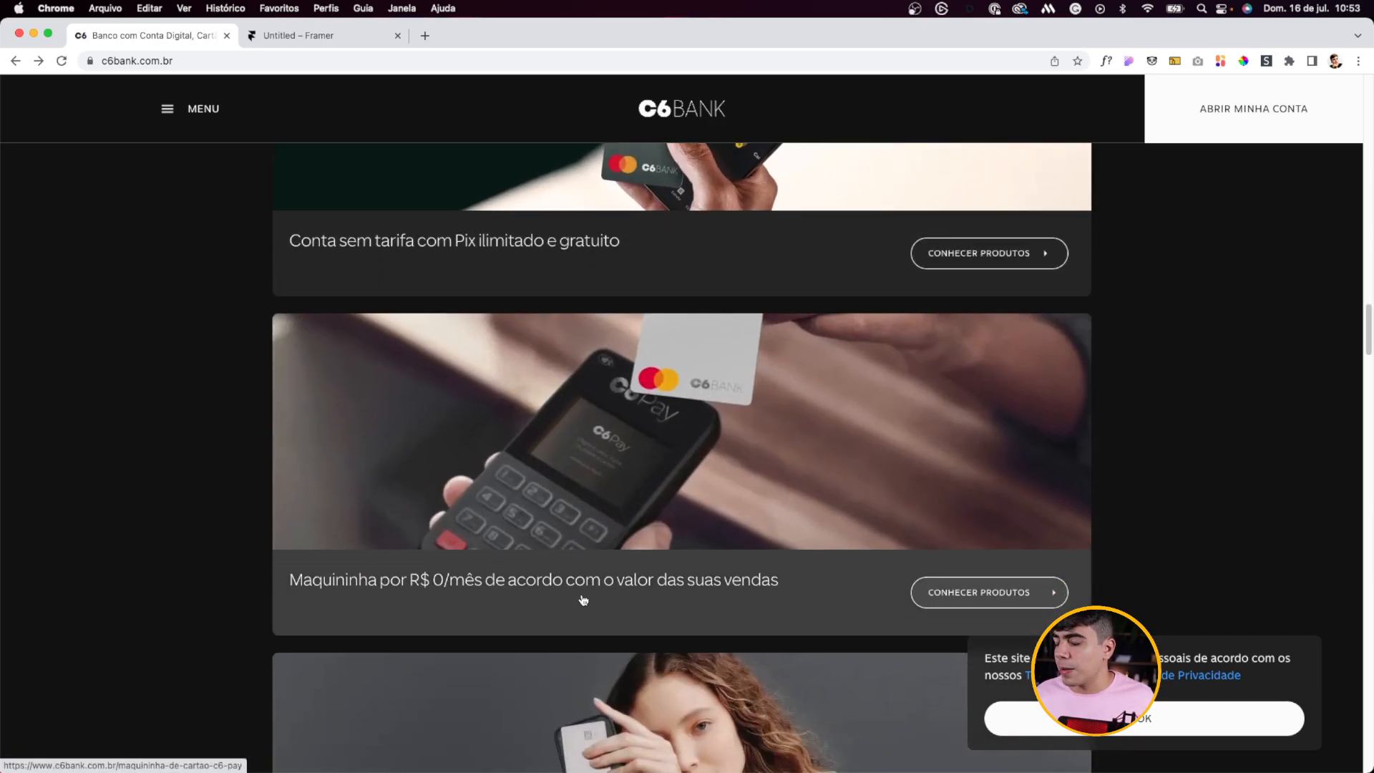
left_click(562, 479)
left_click_drag(272, 316, 536, 476)
key("super+c")
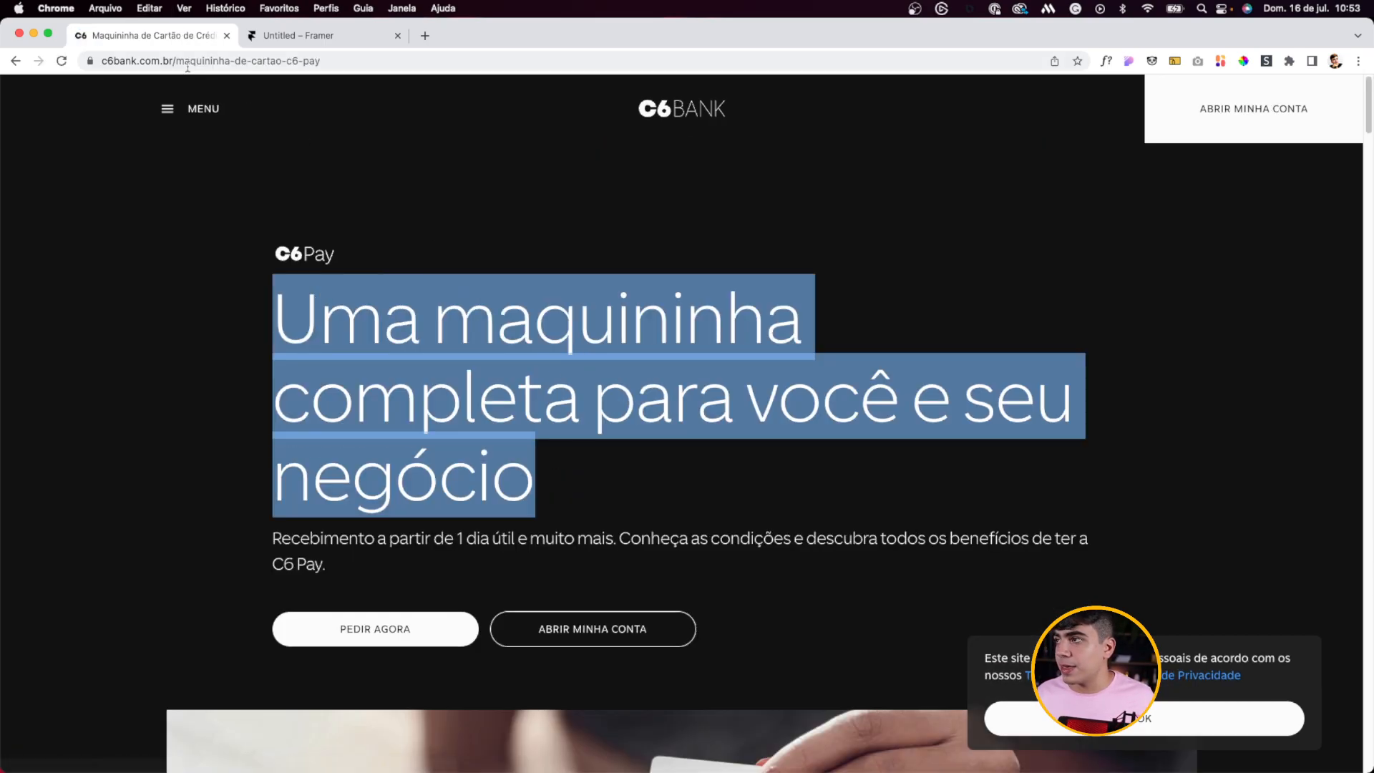
Step: Back in Framer, add another collection item and upload img-2 (2).webp as its Image
left_click(337, 36)
left_click(476, 478)
left_click(99, 96)
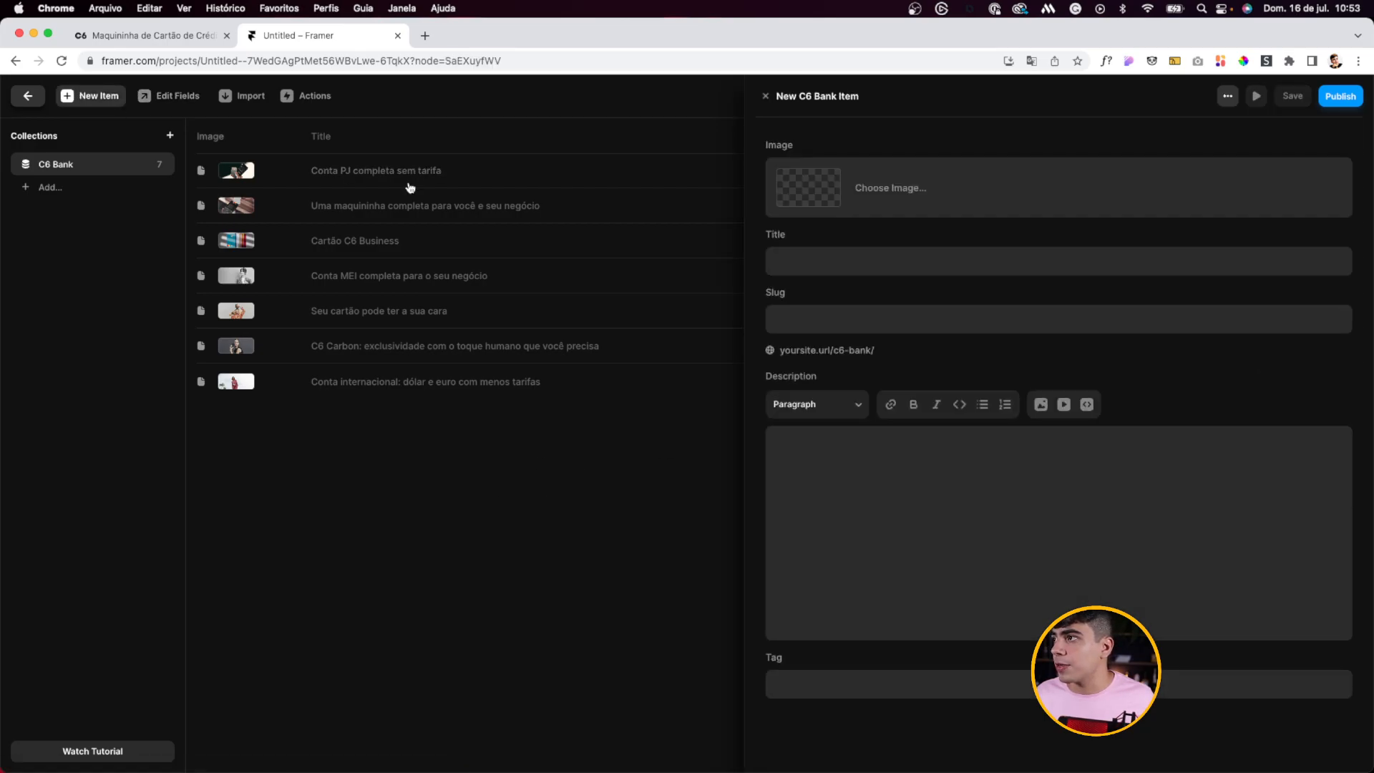
left_click(807, 187)
left_click(793, 312)
left_click(909, 365)
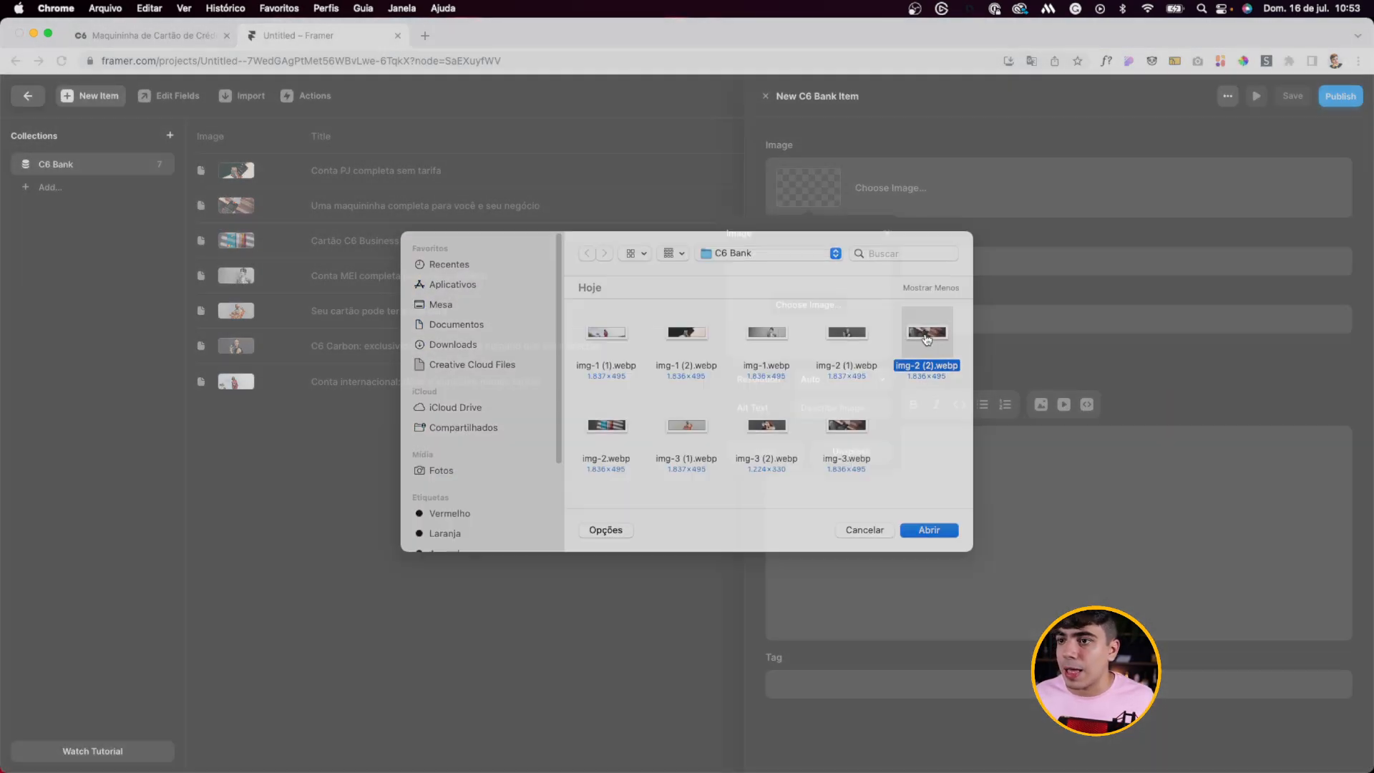
key("Return")
Step: Paste "Uma maquininha completa para você e seu negócio" as the item's Title and set its Tag to For Company
left_click(941, 260)
key("super+v")
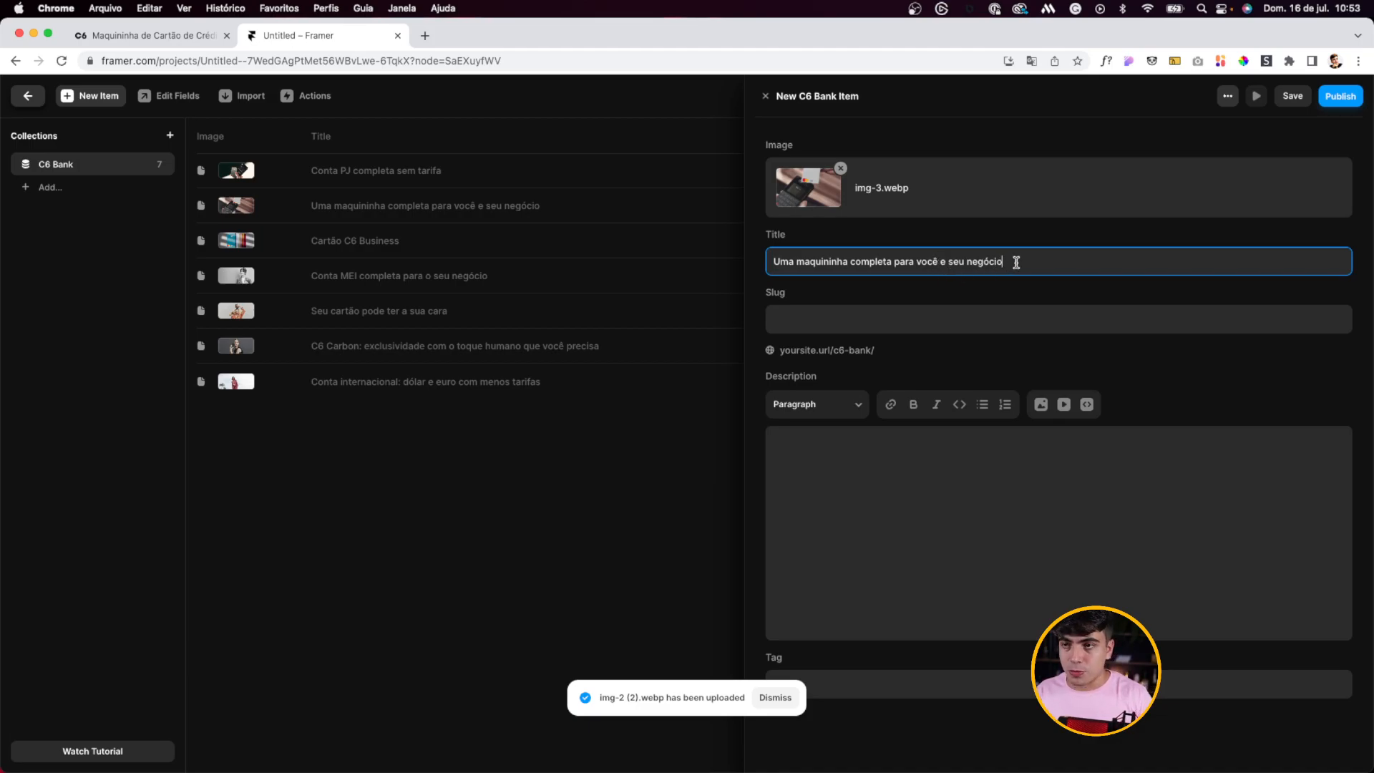
left_click(807, 685)
Step: Copy the C6 Pay page's description, starting "Recebimento a partir de 1 dia útil", into the For Company item's Description
left_click(901, 445)
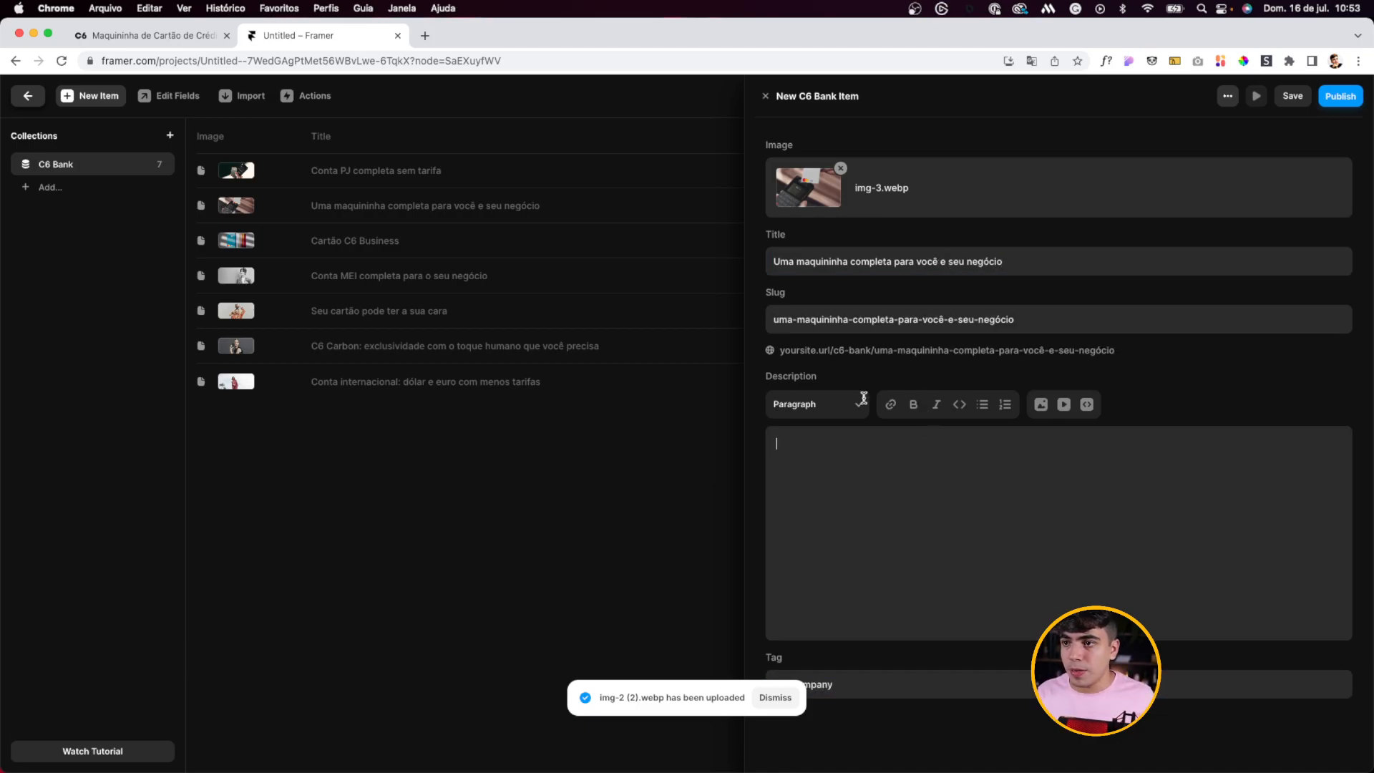
left_click(108, 36)
left_click_drag(637, 557, 183, 536)
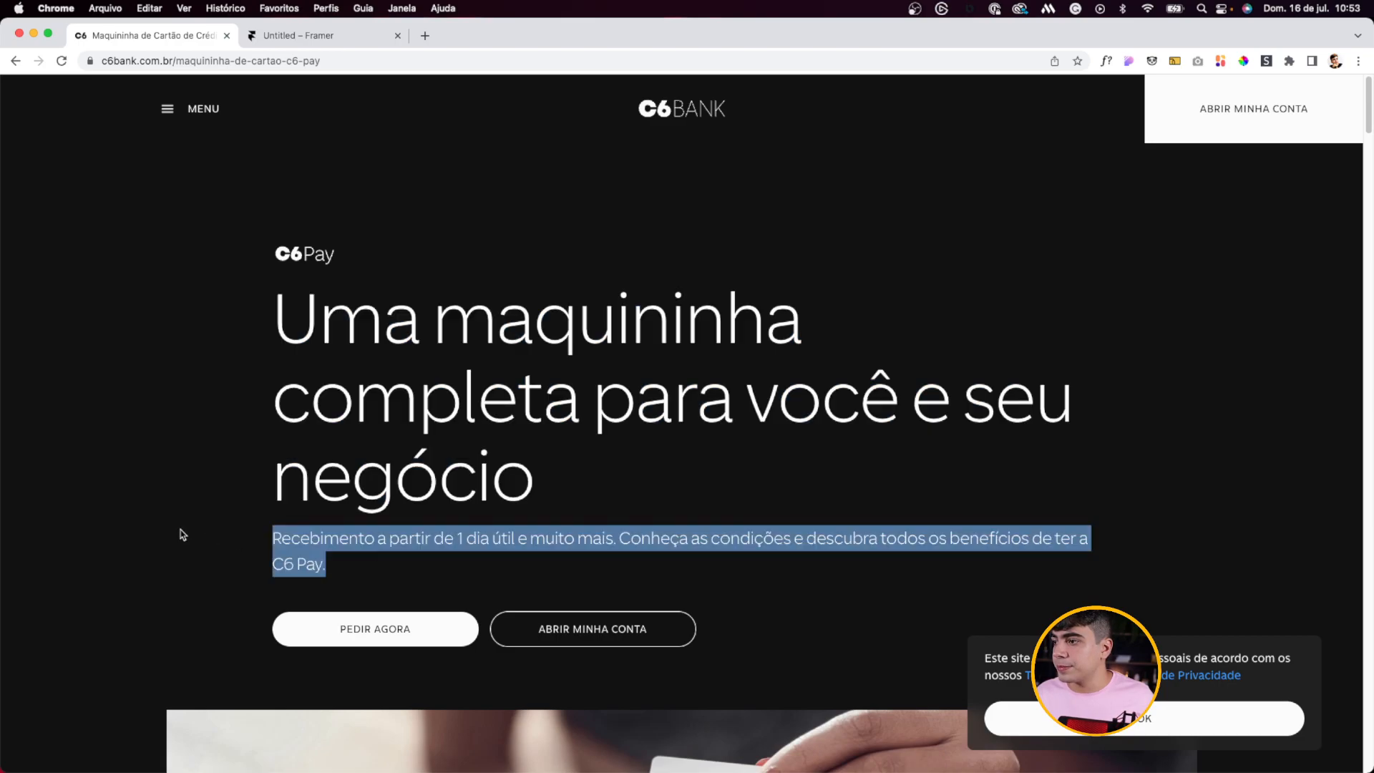
left_click(283, 39)
key("super+v")
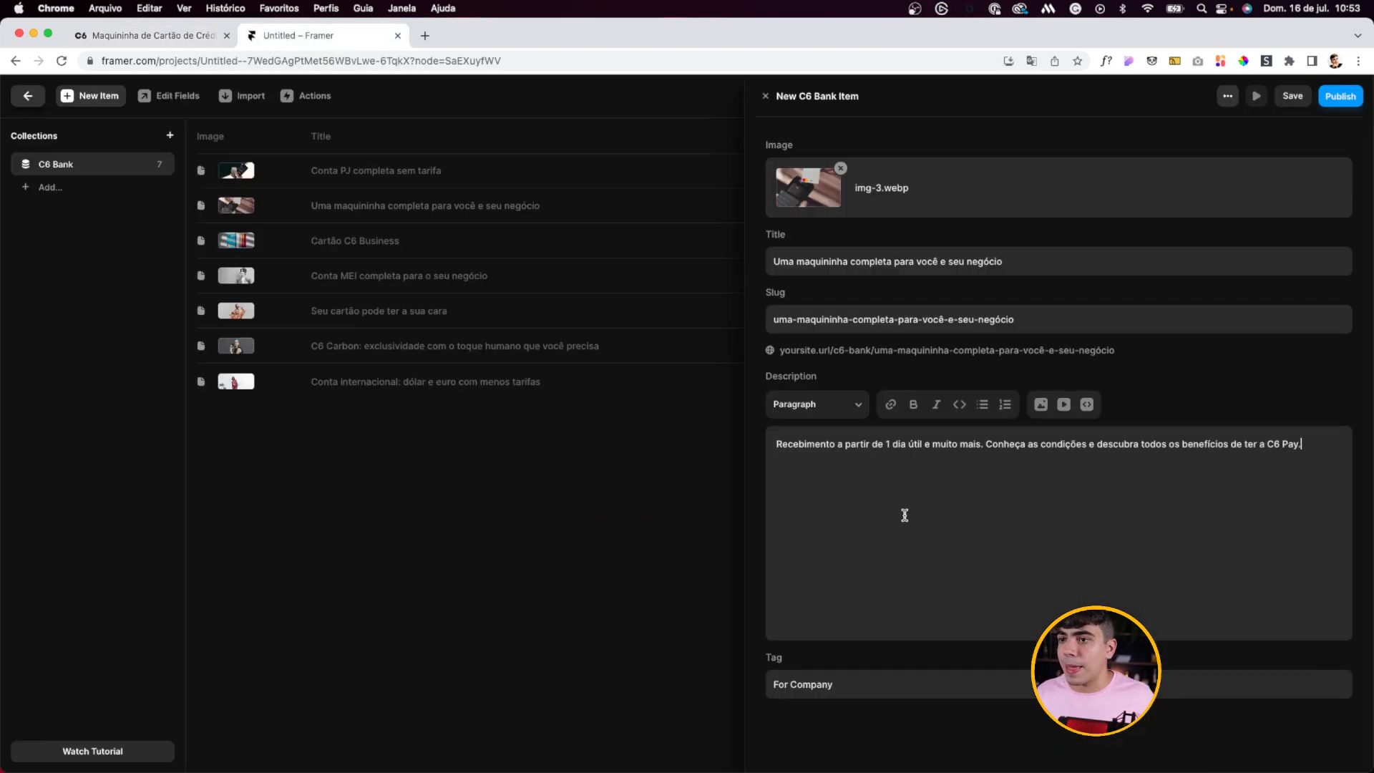
Step: Replace the For Company Maquininha item's Slug with maquininhanegocio and save the item
left_click(1286, 101)
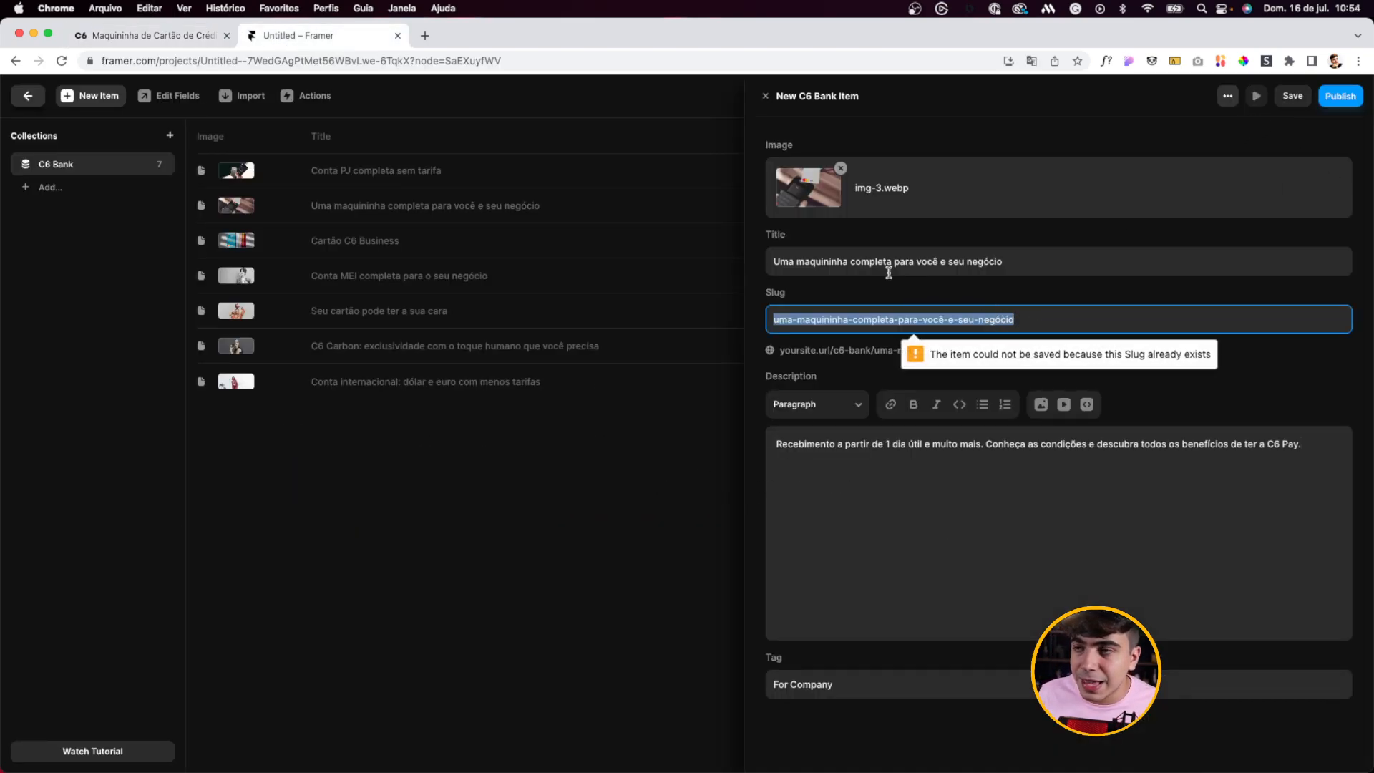
left_click(1044, 321)
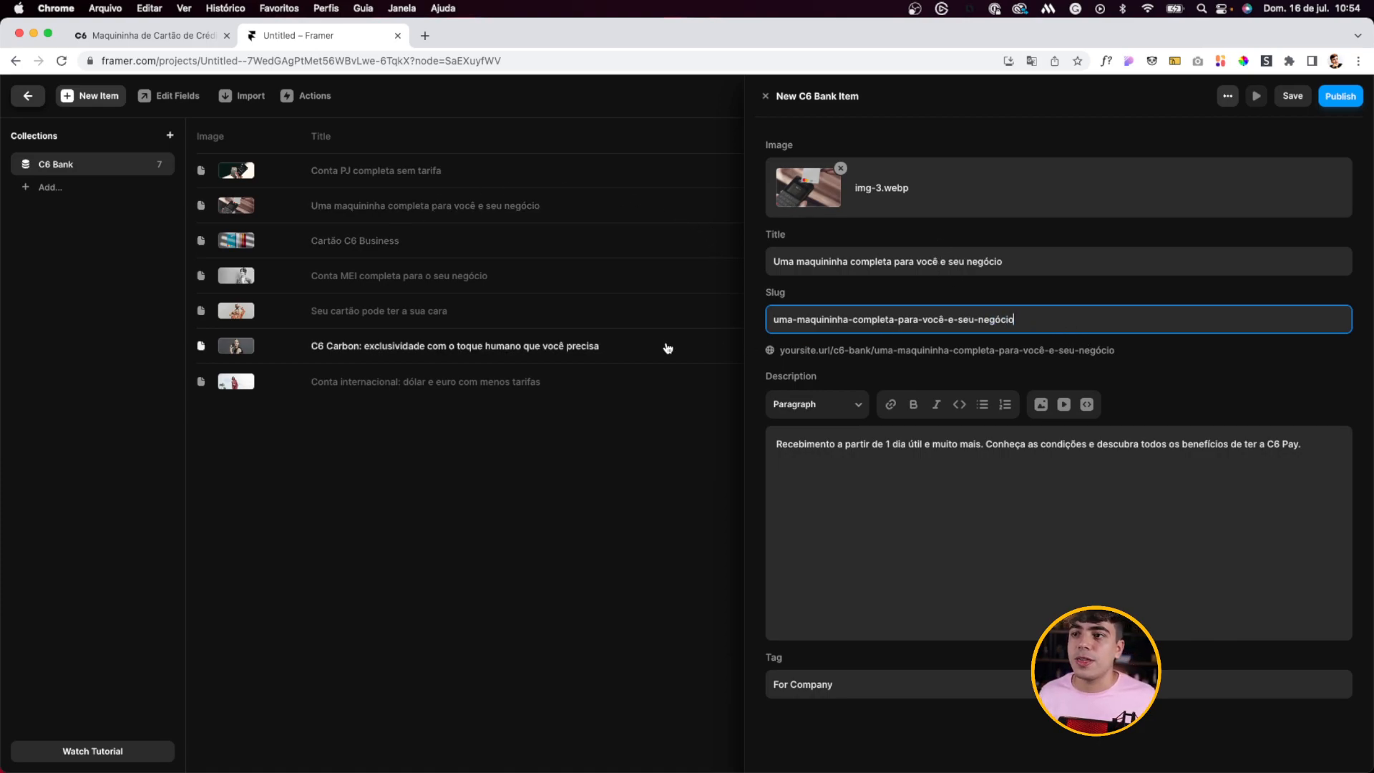
key("super+a")
type("maquininhanegocio")
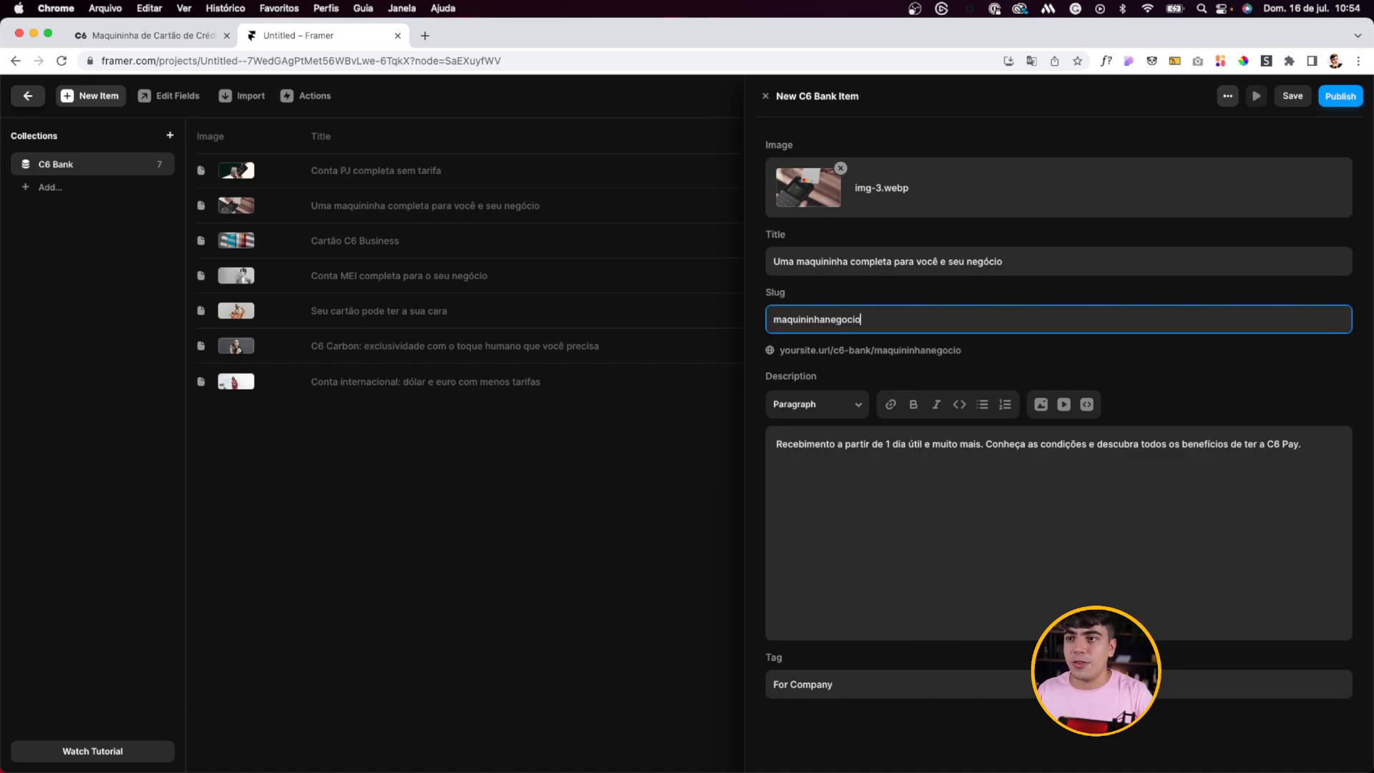
key("Tab")
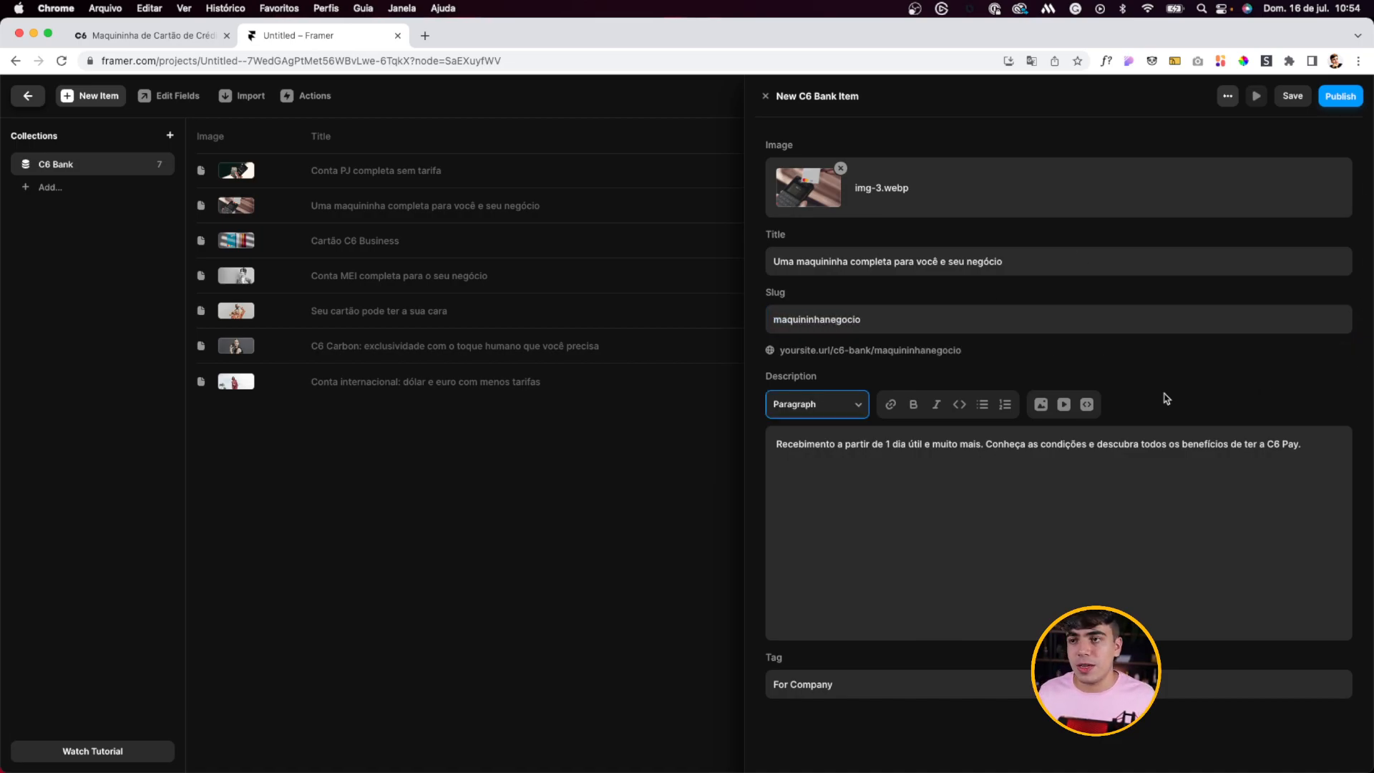
left_click(1302, 100)
Step: Open the website's "Crédito descomplicado" card from the home page and copy the heading "Cartão C6 Business"
left_click(156, 38)
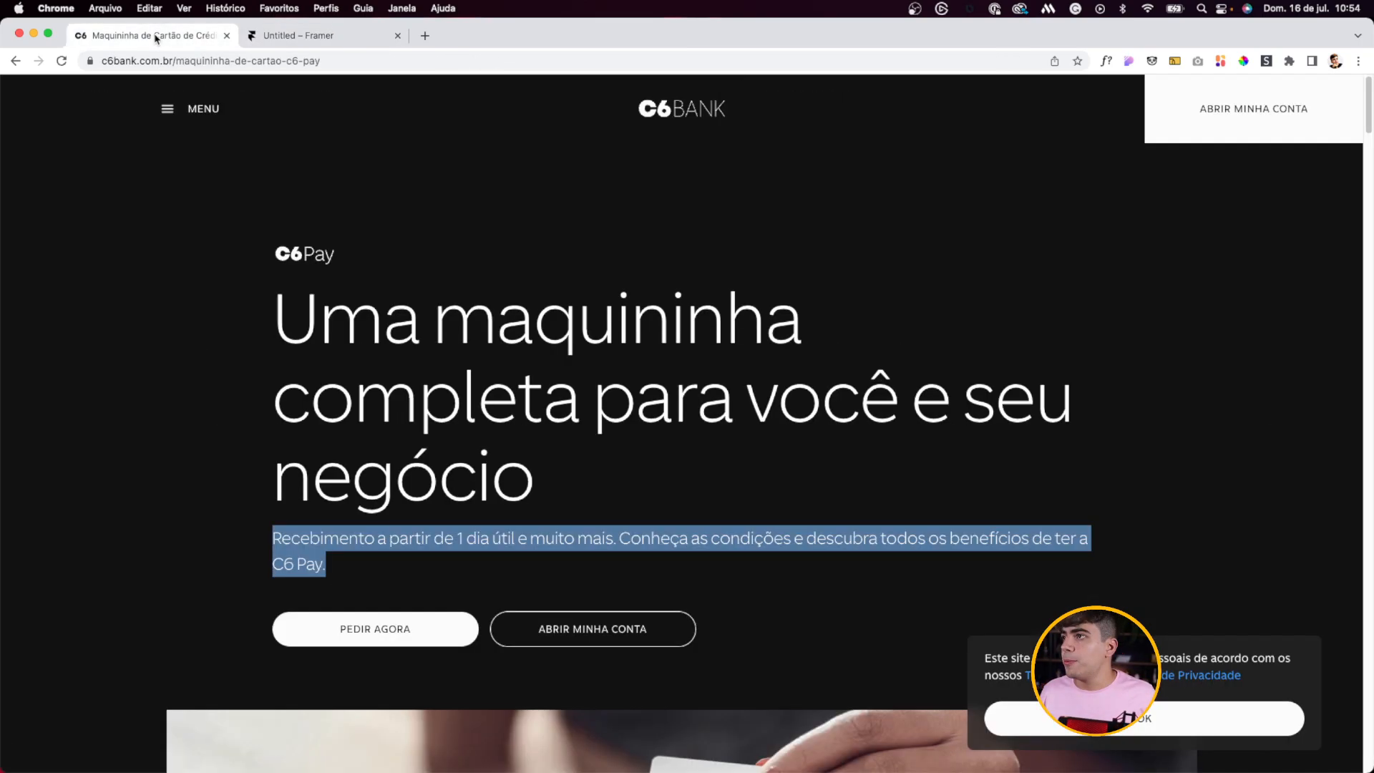
left_click(15, 60)
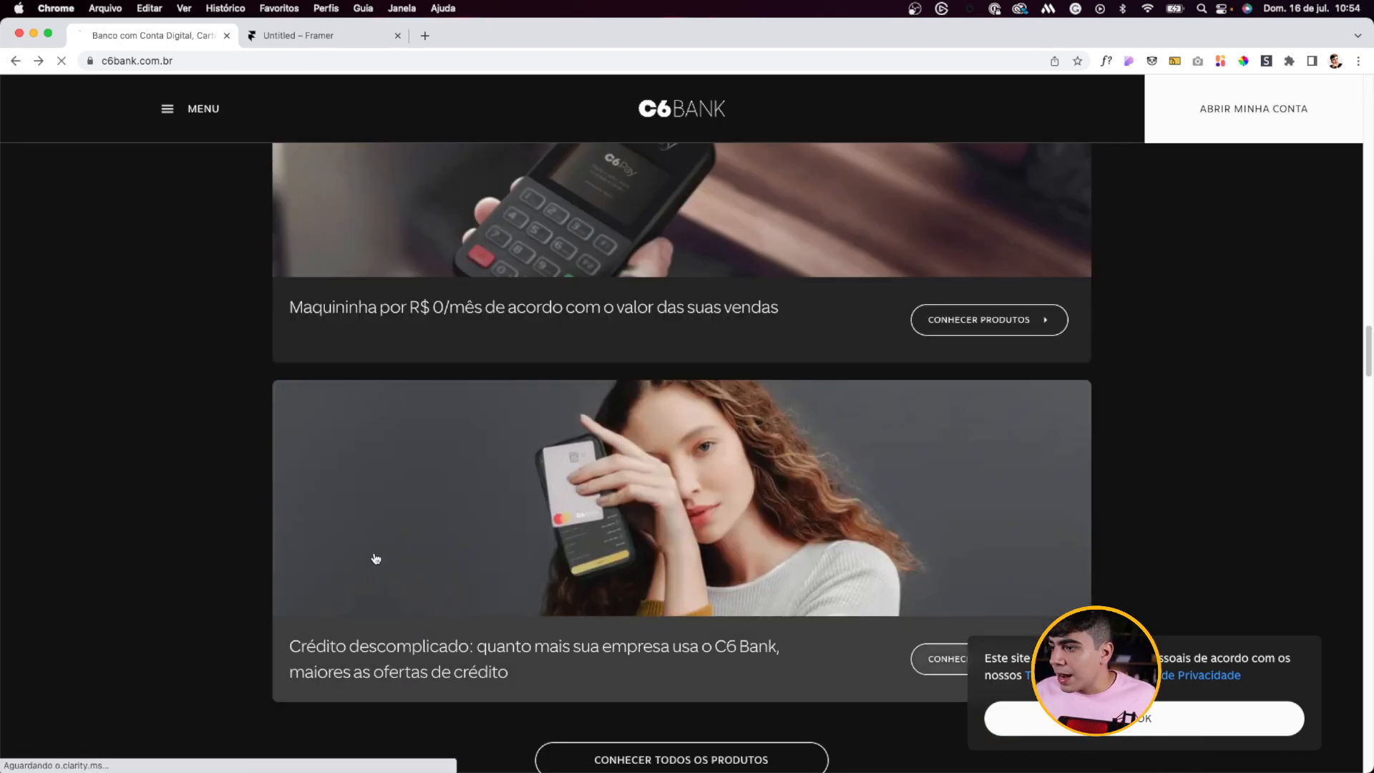
left_click(376, 560)
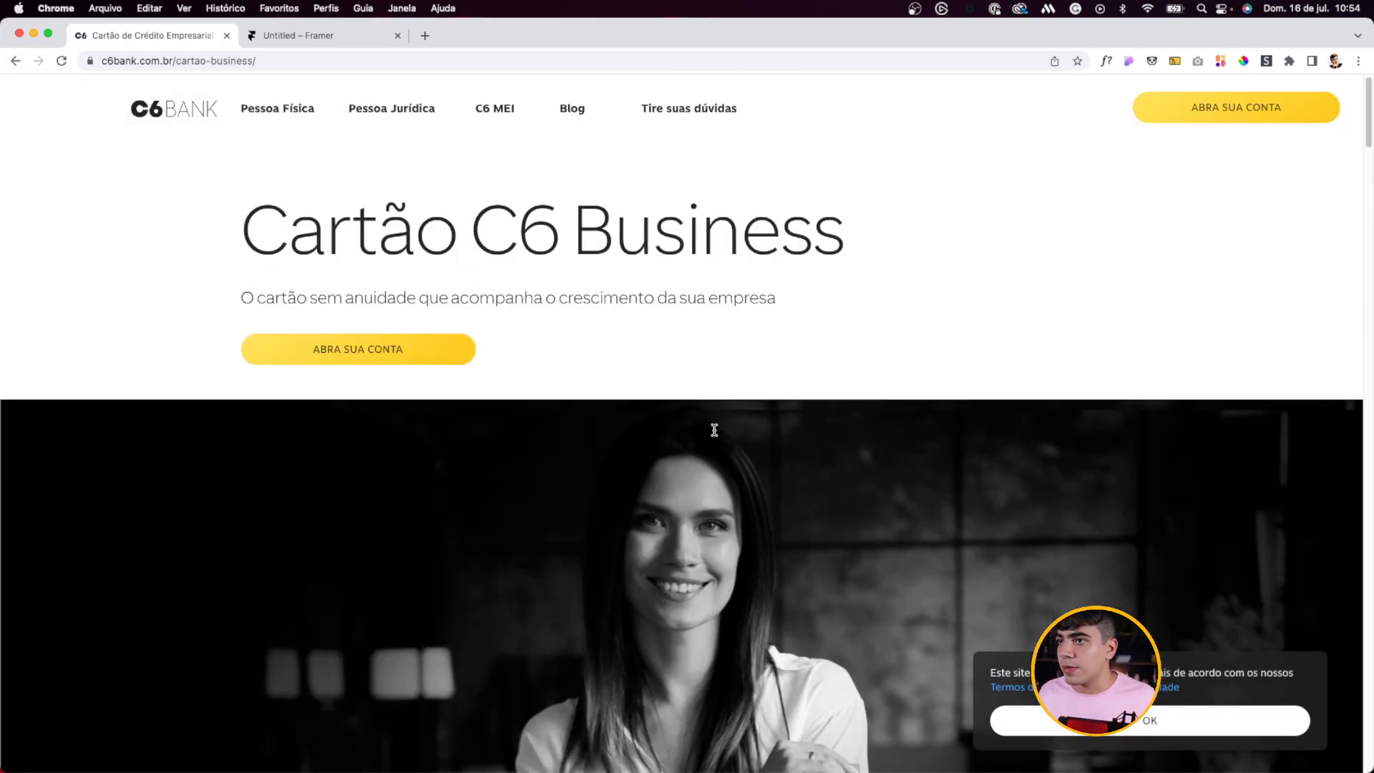
left_click_drag(228, 247, 864, 236)
key("super+c")
Step: Add a new item to Framer's C6 Bank collection and set img-3 (2).webp as its Image
left_click(250, 37)
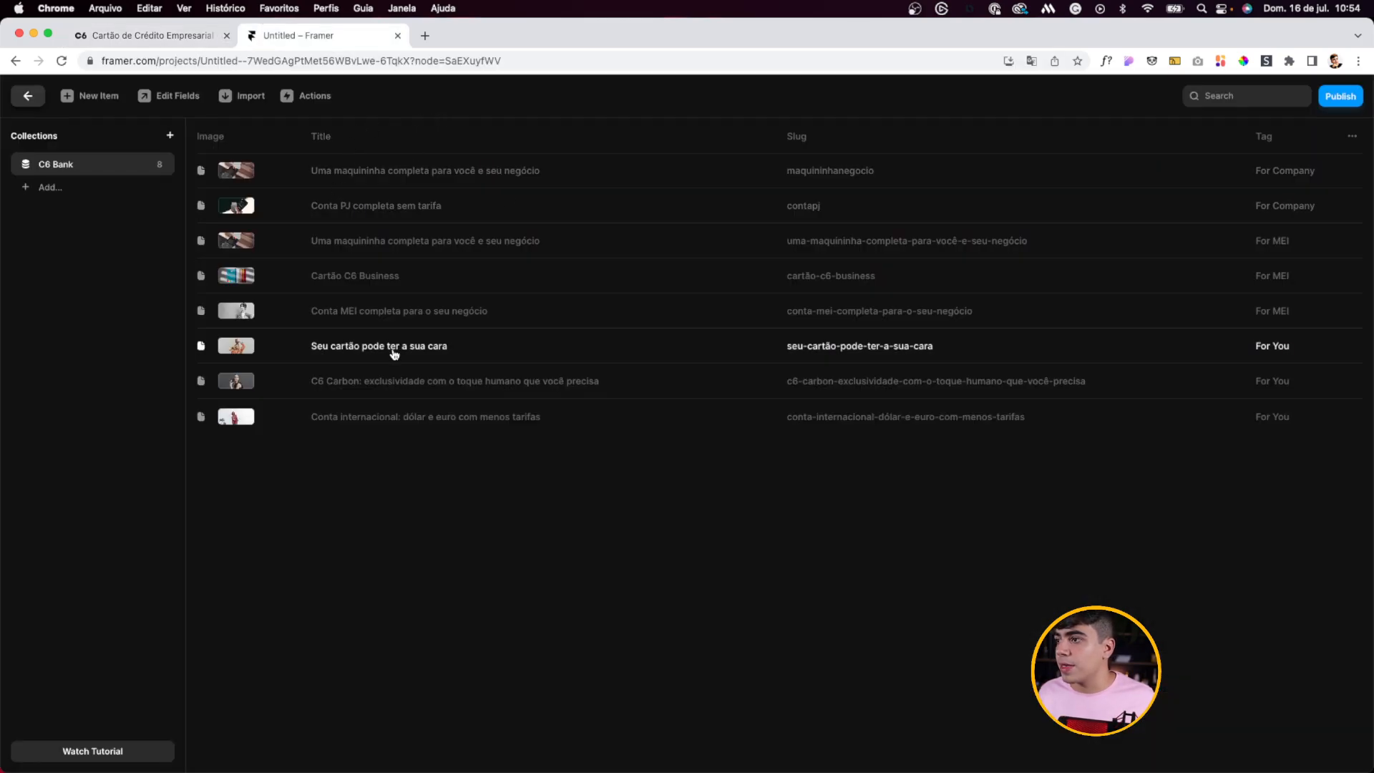
left_click(94, 97)
left_click(818, 189)
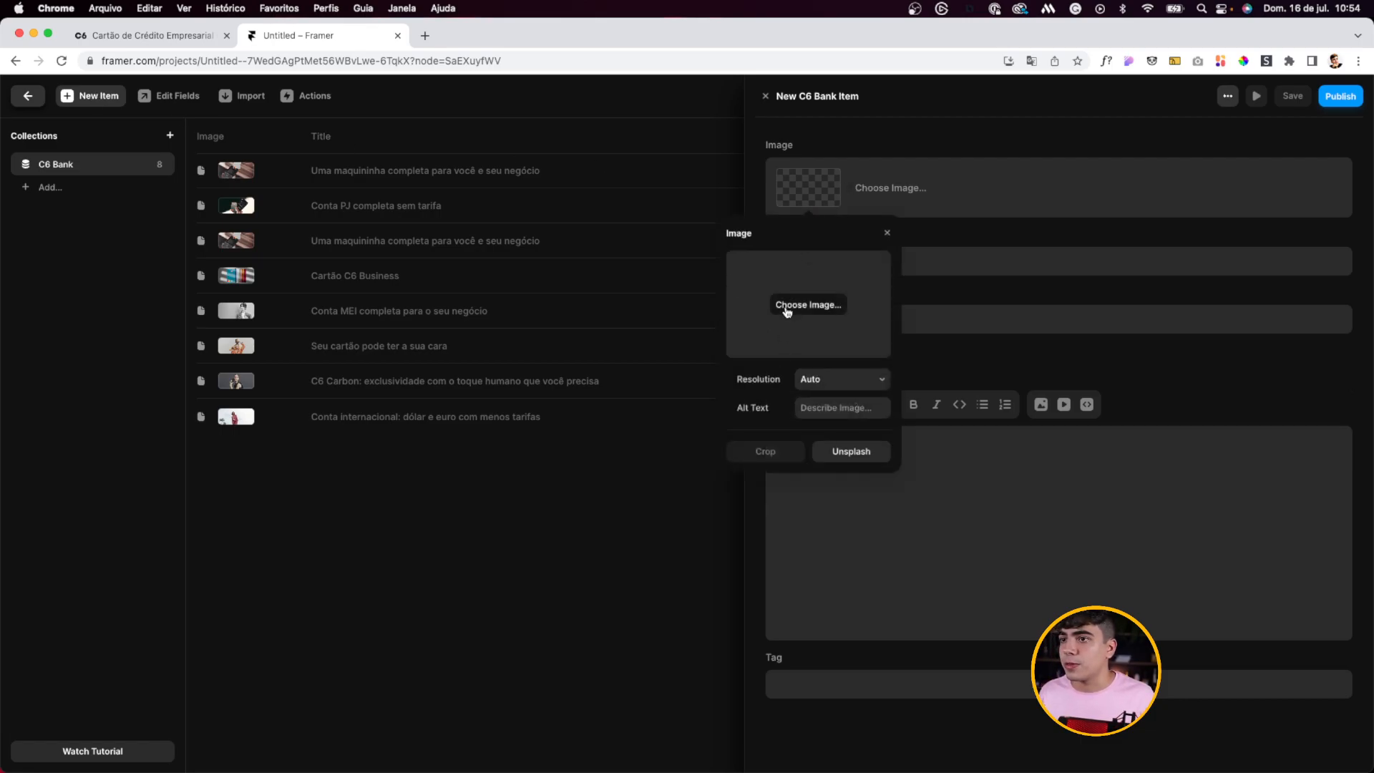
left_click(788, 308)
double_click(767, 430)
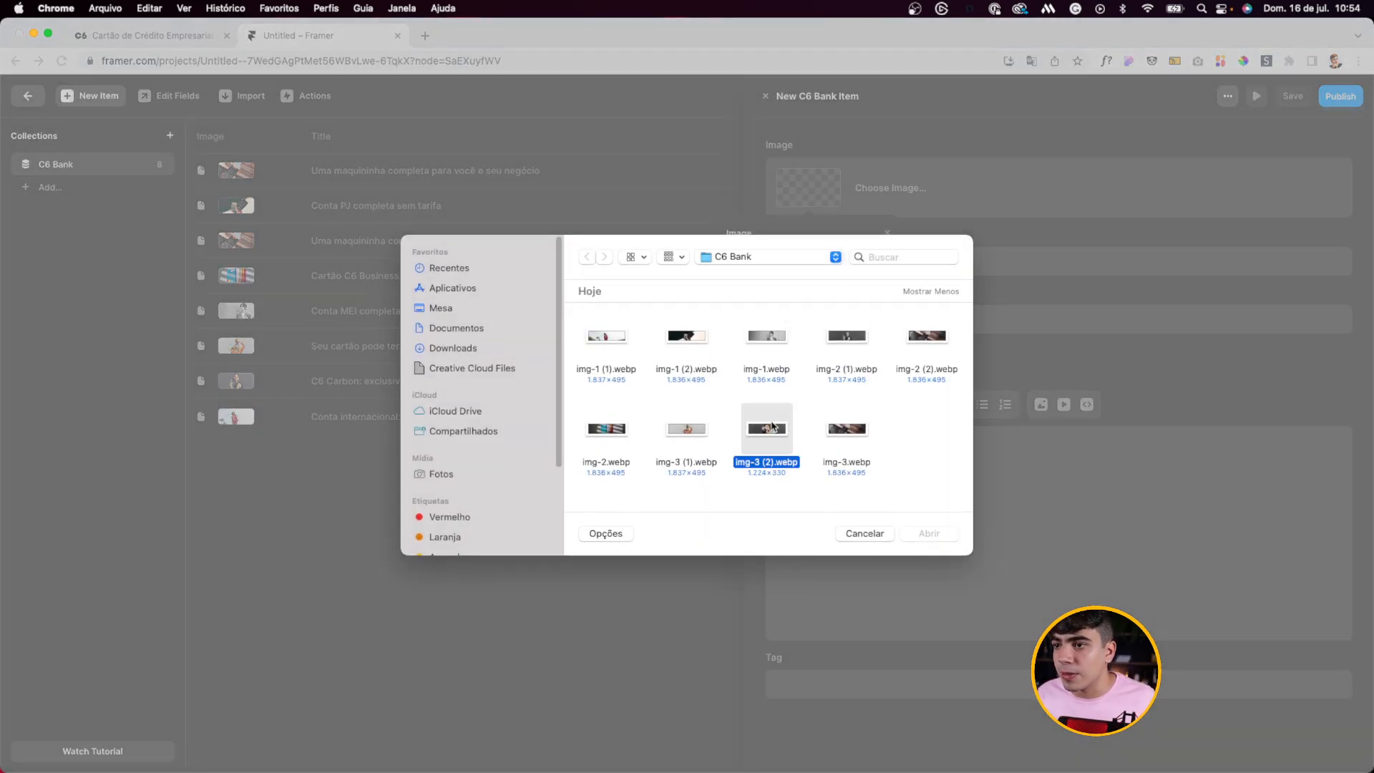
Step: Title the item "Cartão C6 Business para negócio" and set its Slug to cartao-c6-business-para-negocio
left_click(917, 258)
key("super+v")
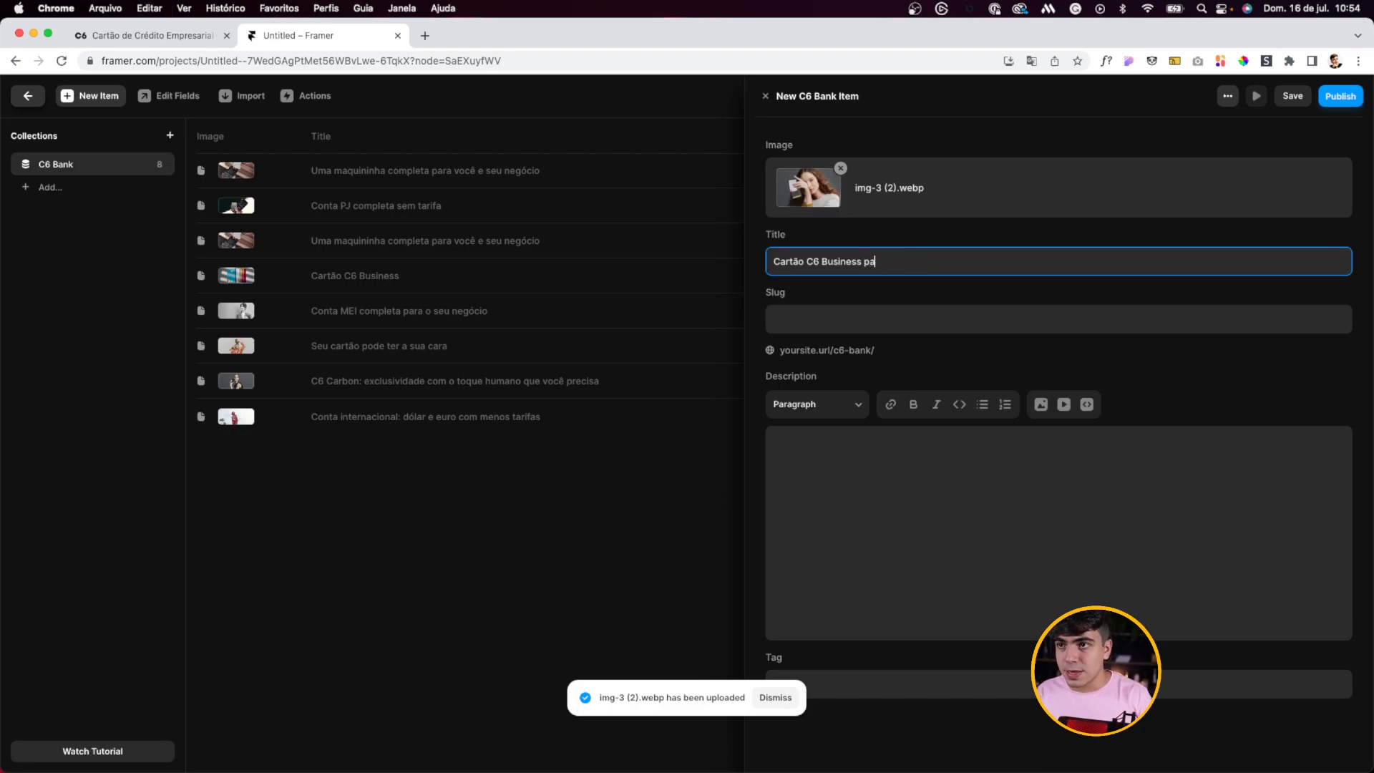
type("para negócio")
key("super+a")
left_click(869, 313)
type("cartao-c6-business-para-negocio")
Step: Copy the subtitle "O cartão sem anuidade que acompanha o crescimento da sua empresa" from the website into the new Framer item's Description
left_click(165, 37)
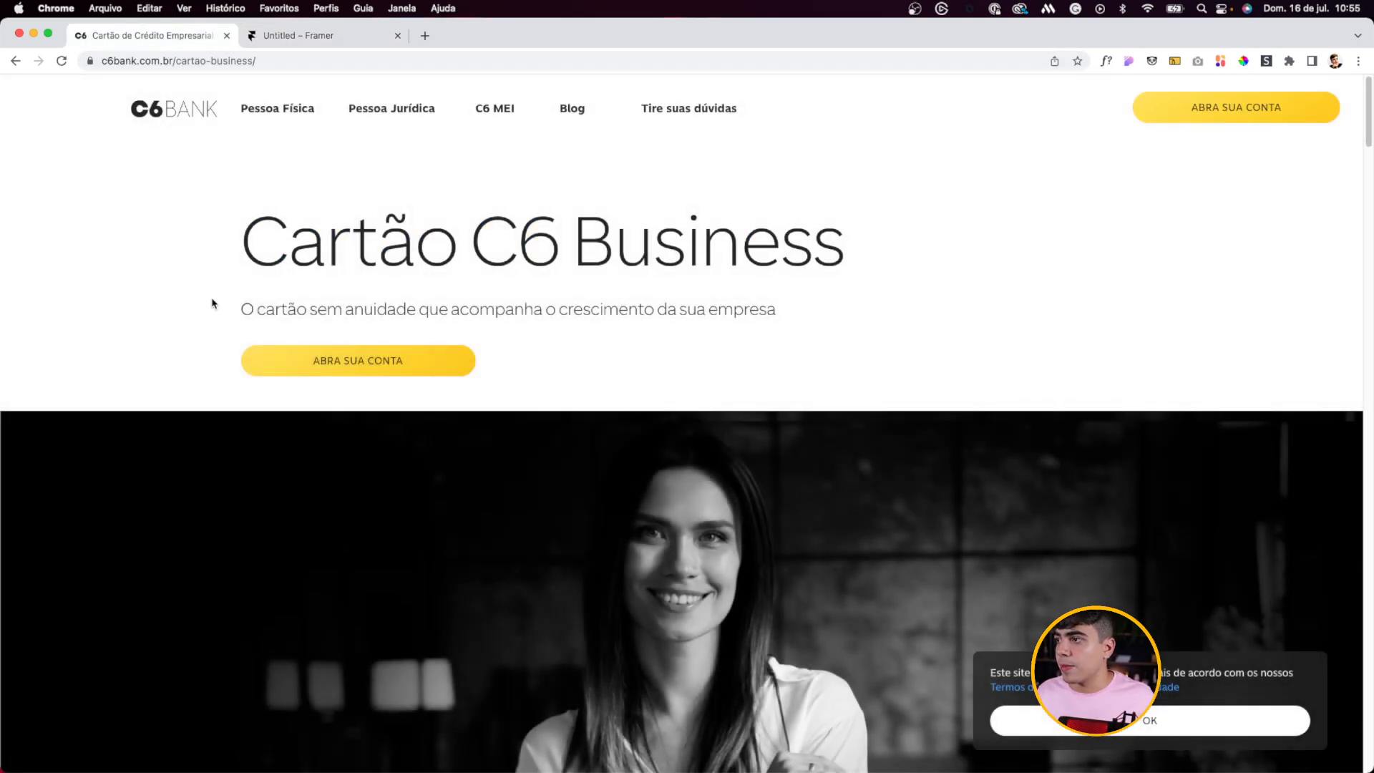
left_click_drag(212, 303, 823, 329)
key("super+c")
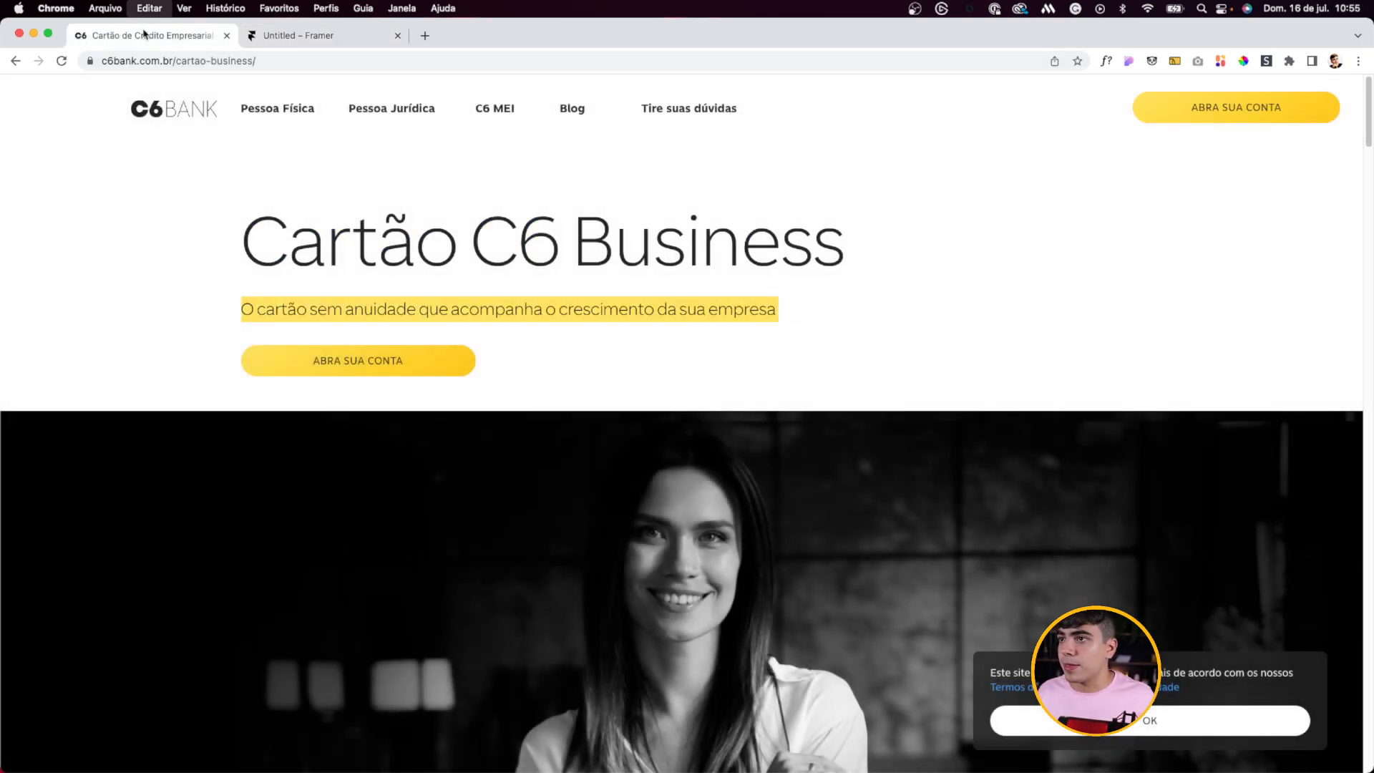
left_click(286, 36)
left_click(859, 522)
key("super+v")
Step: Set the Cartão C6 Business para negócio item's Tag to For Company and save the item
left_click(936, 695)
type("F")
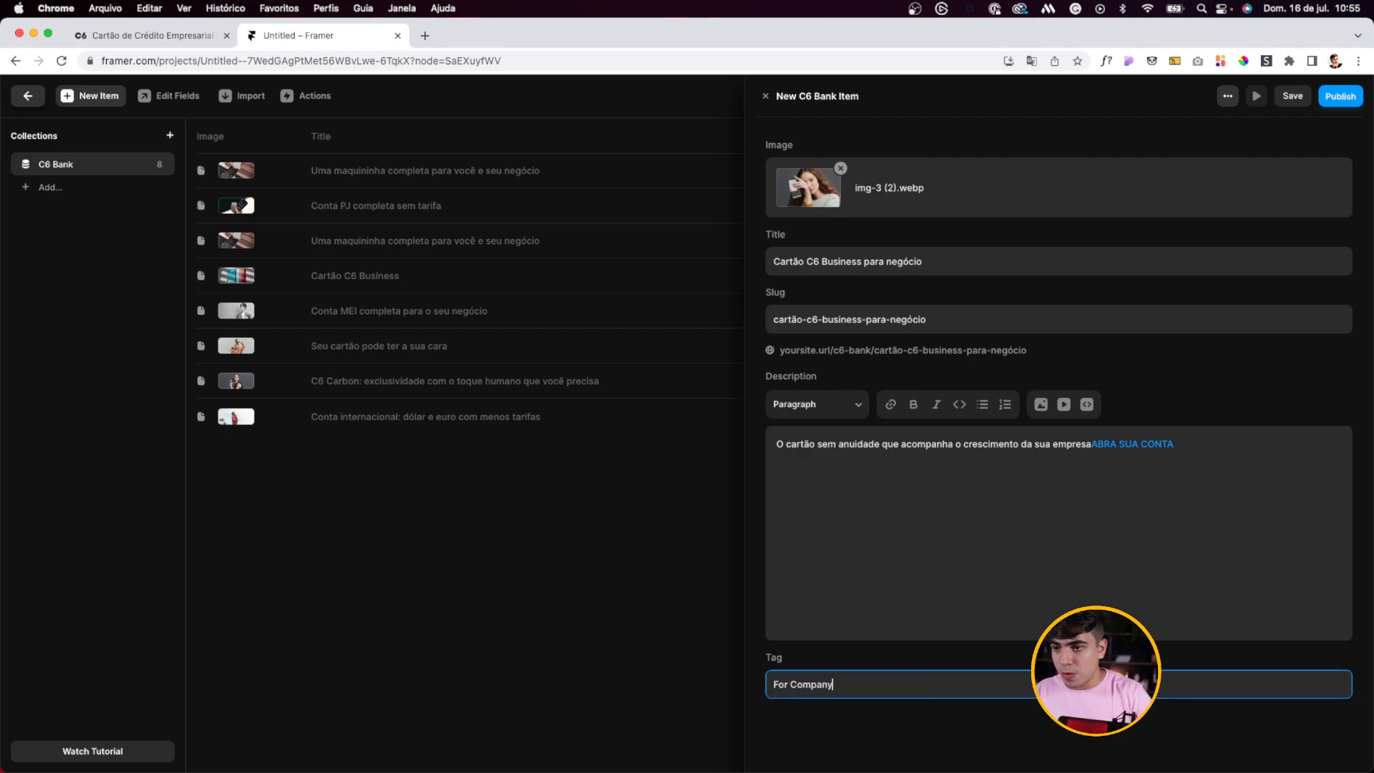
left_click(1360, 97)
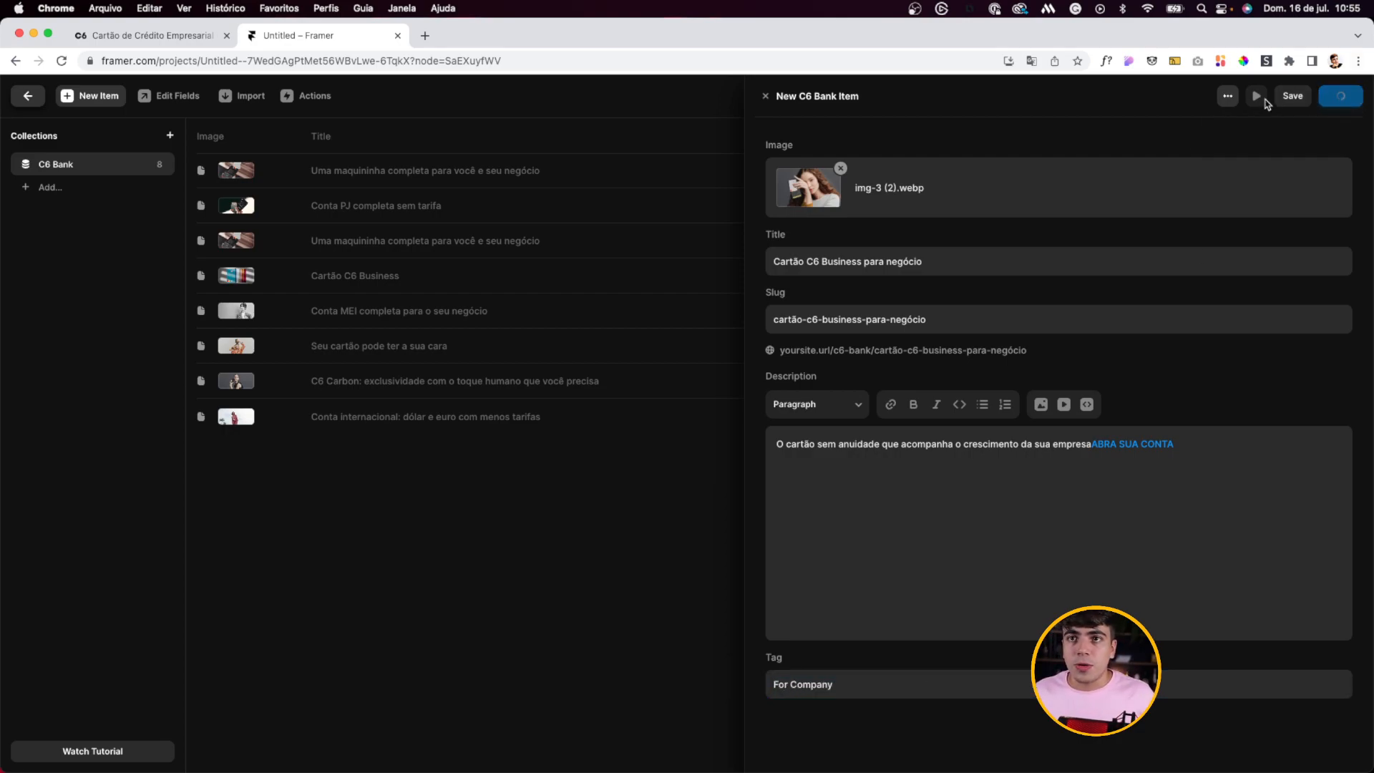
left_click(1293, 96)
left_click(1293, 96)
left_click(515, 518)
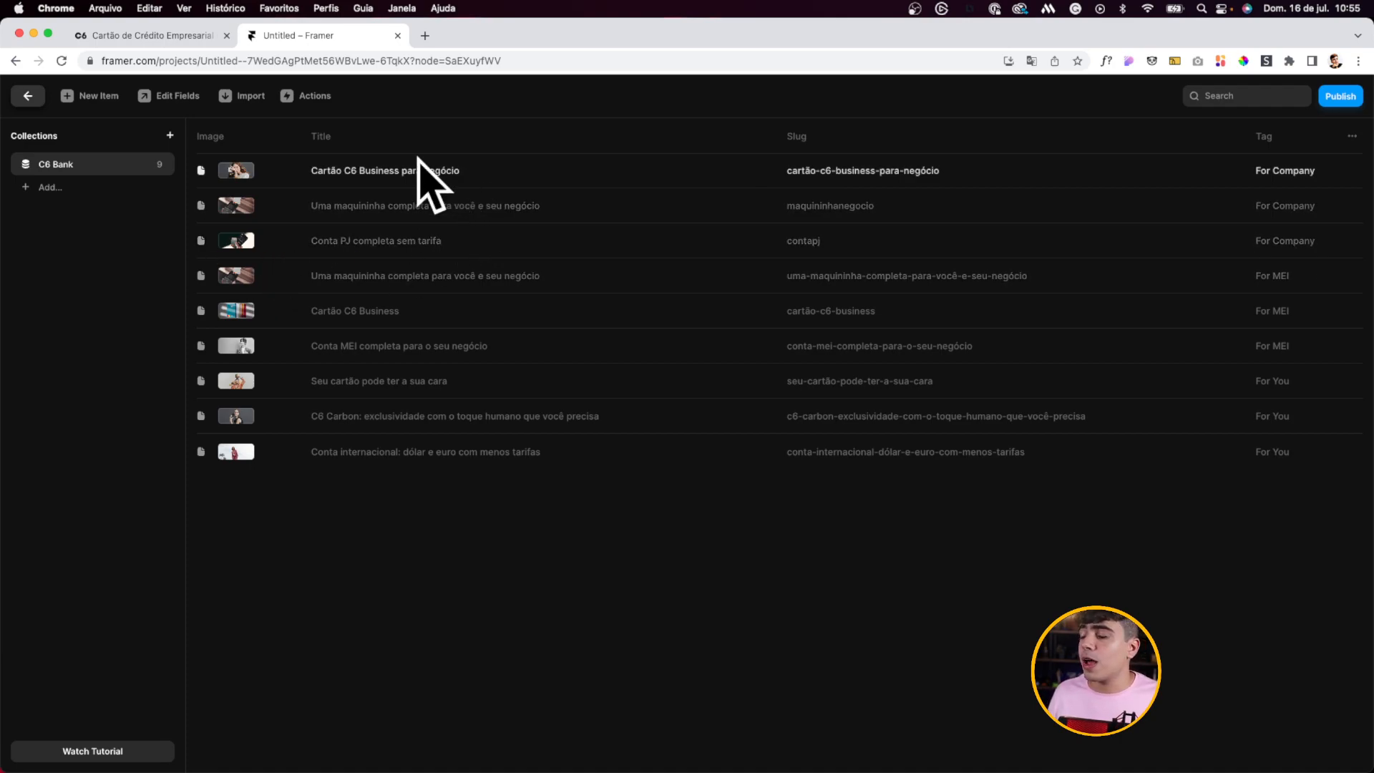
Step: Leave the CMS for the Home page canvas and change the Desktop frame's fill to black
left_click(100, 100)
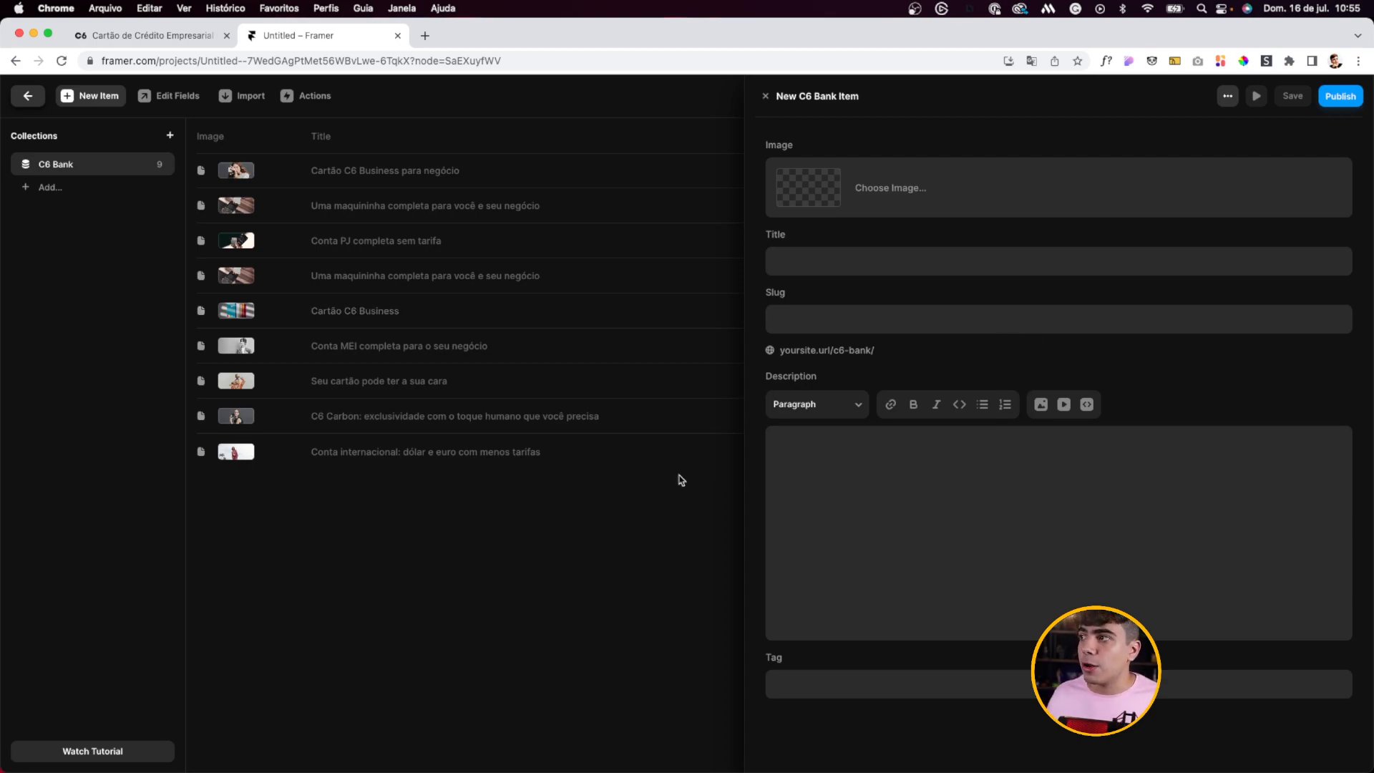
left_click(549, 515)
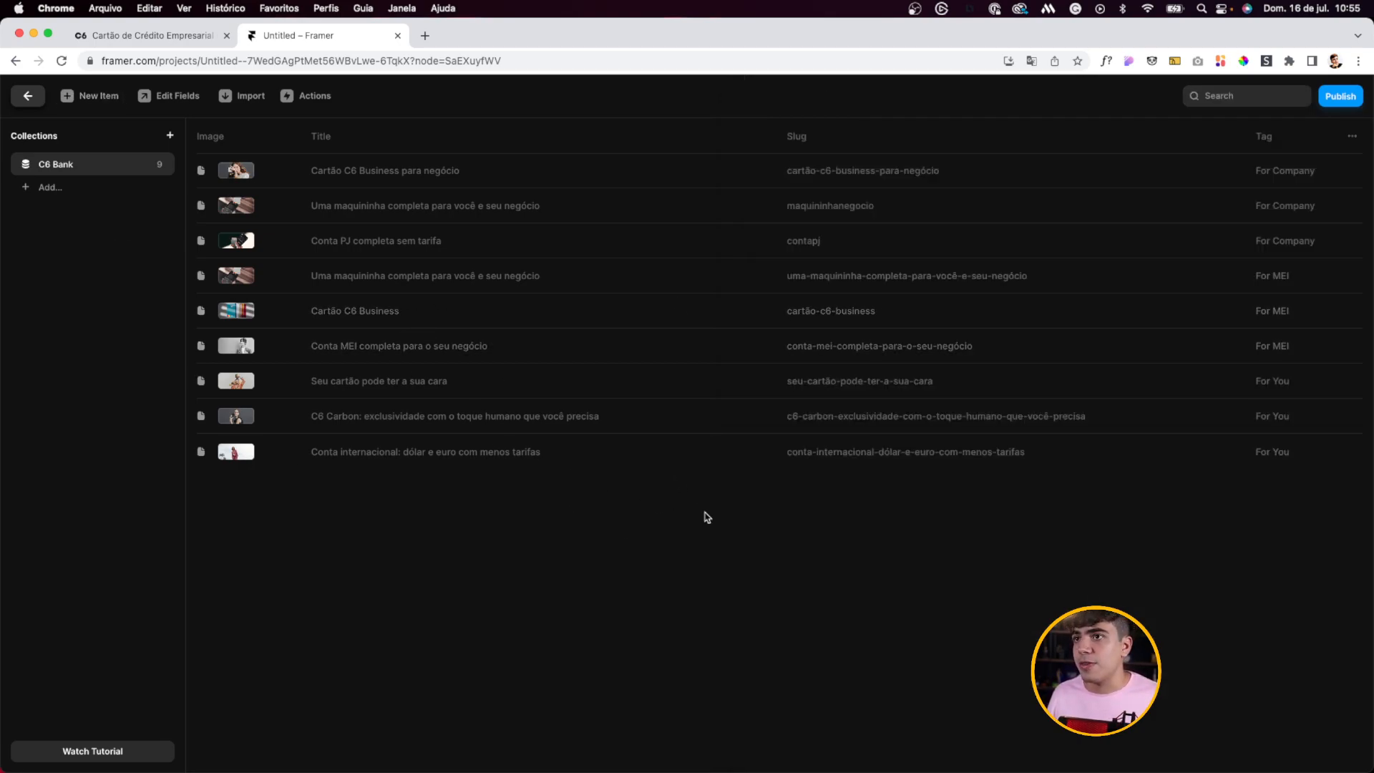
left_click(12, 101)
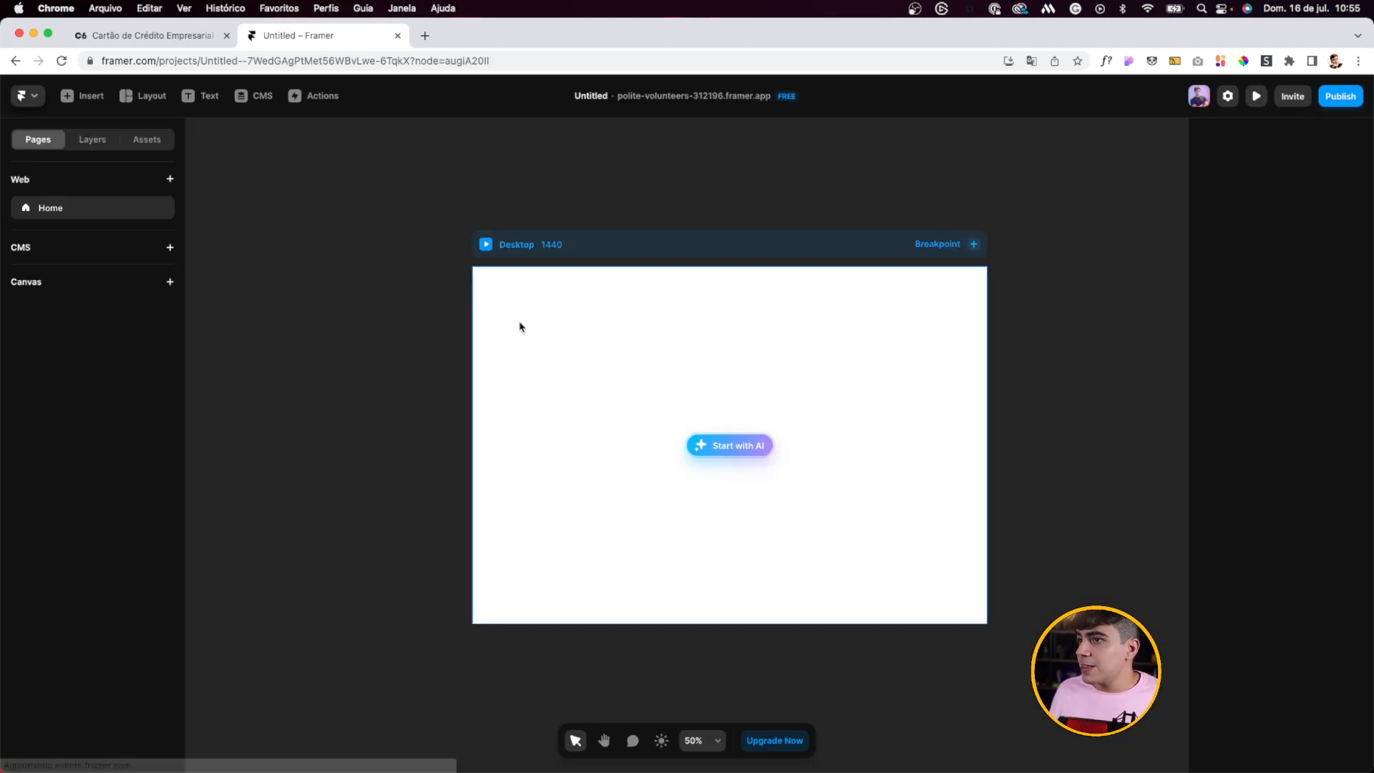
left_click(571, 253)
left_click(1272, 478)
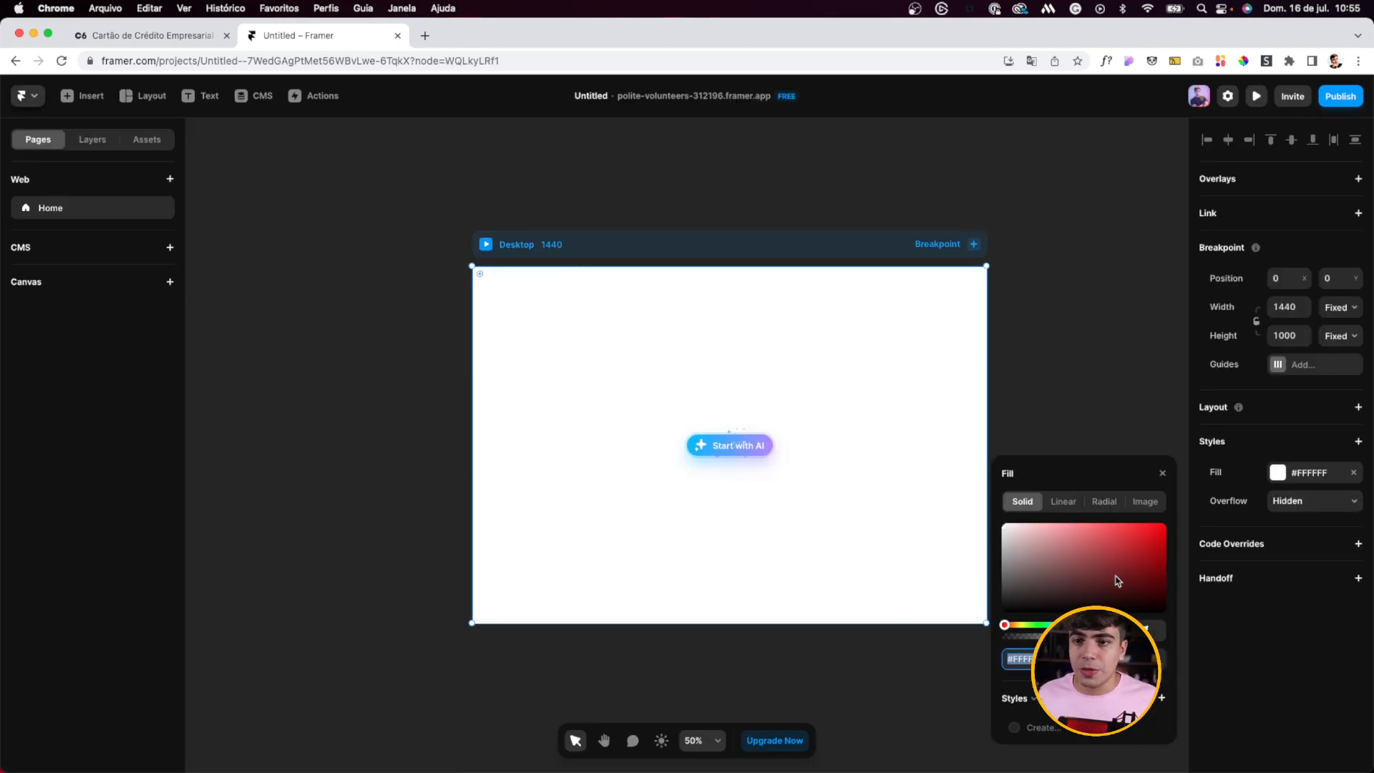
left_click_drag(1116, 577, 803, 695)
left_click(376, 495)
Step: Consult the filter buttons on the C6 Bank home page and add a "Para você" text to Framer's Desktop frame
left_click(182, 34)
scroll(155, 159, "up", 1)
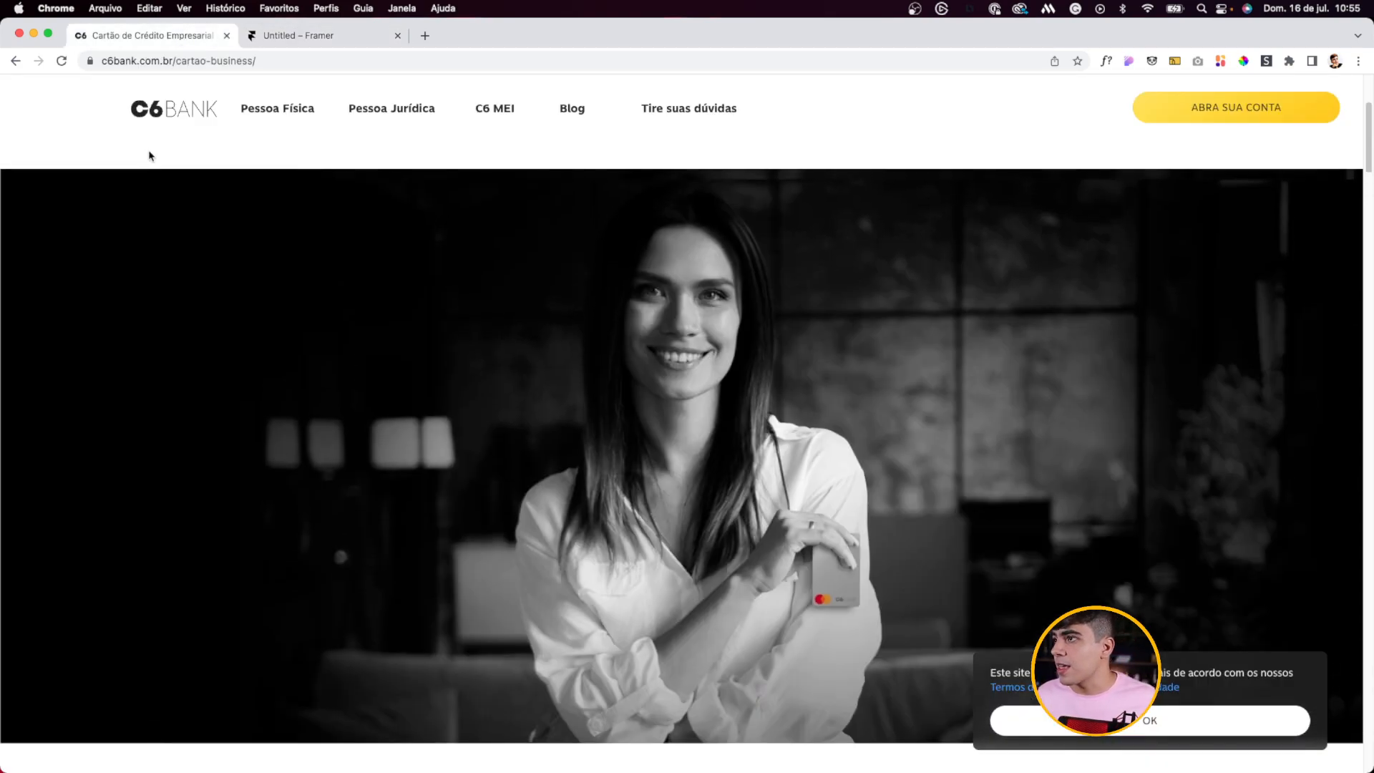
left_click(15, 61)
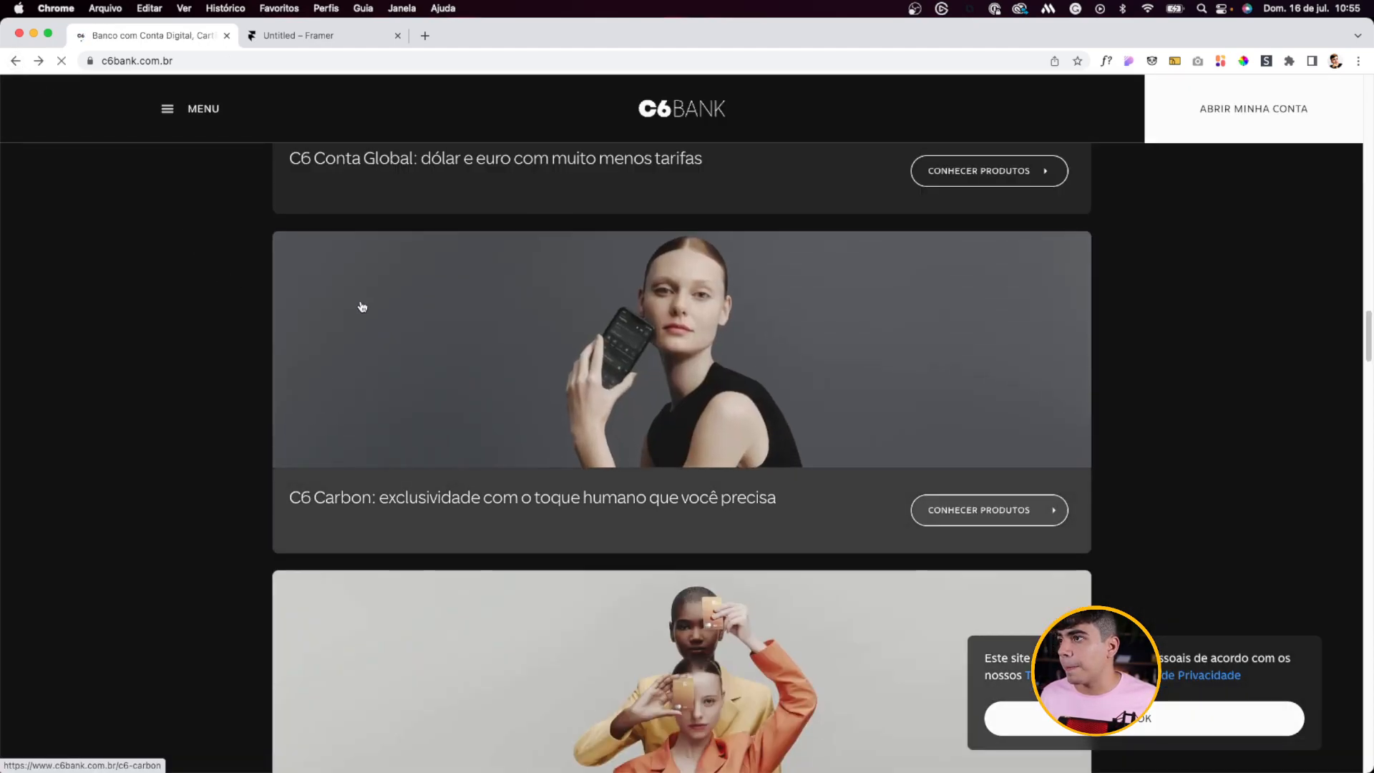
scroll(359, 303, "up", 5)
scroll(363, 297, "down", 6)
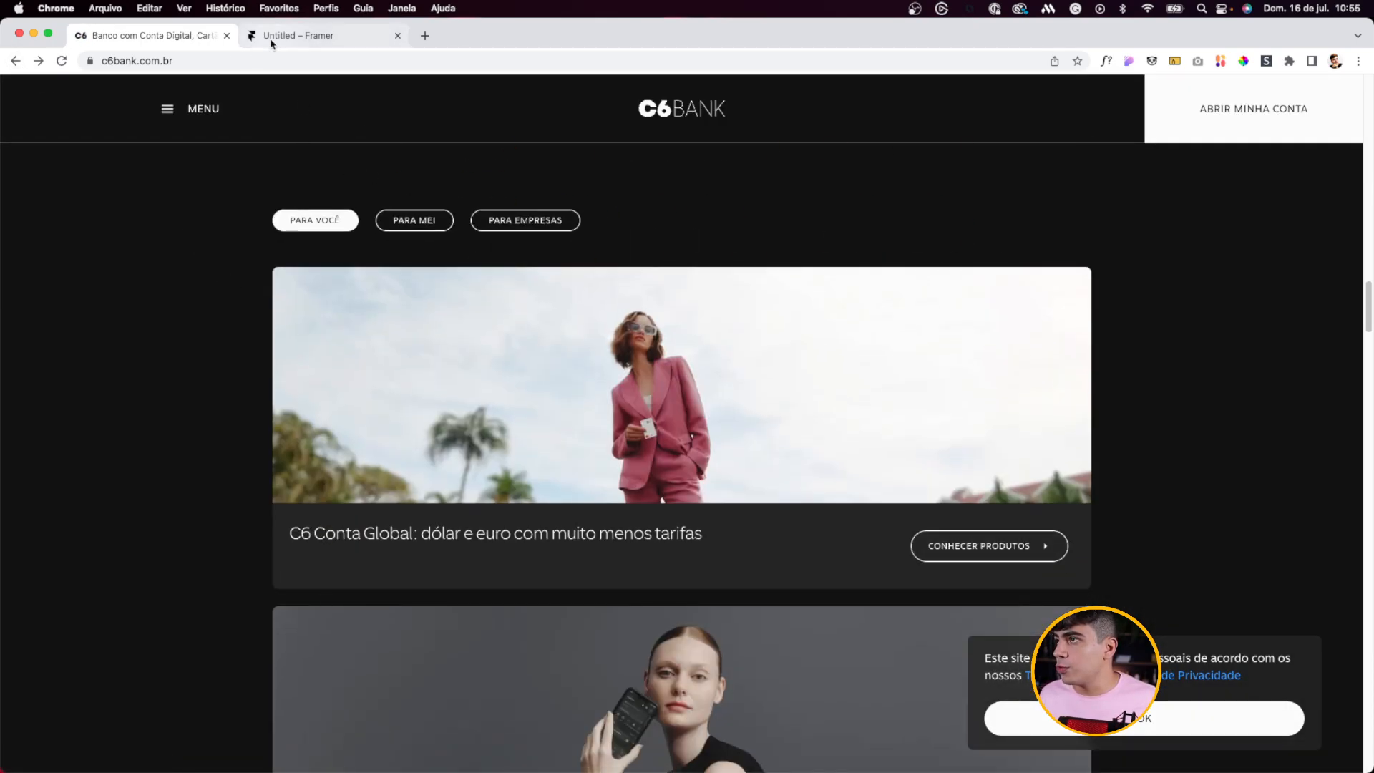
left_click(269, 38)
left_click(202, 95)
left_click(555, 414)
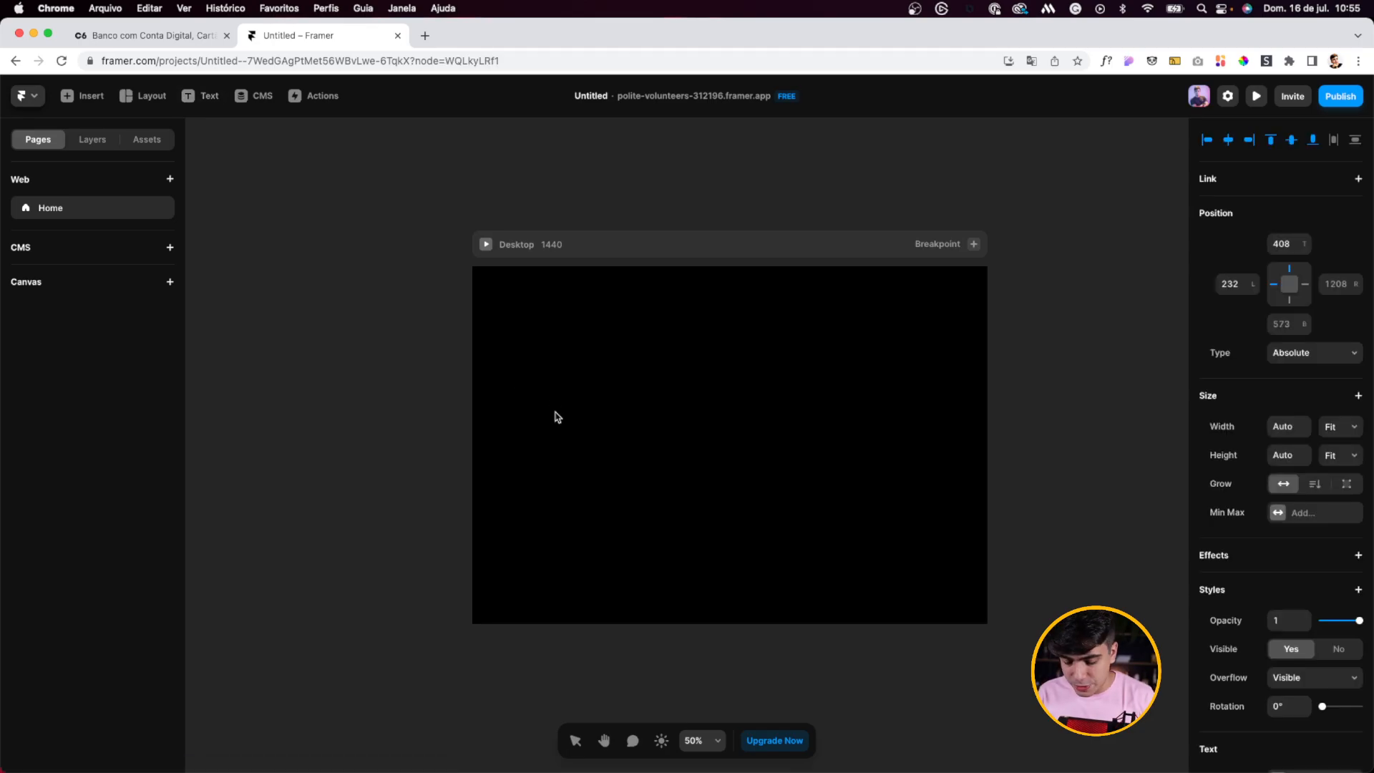
type("É")
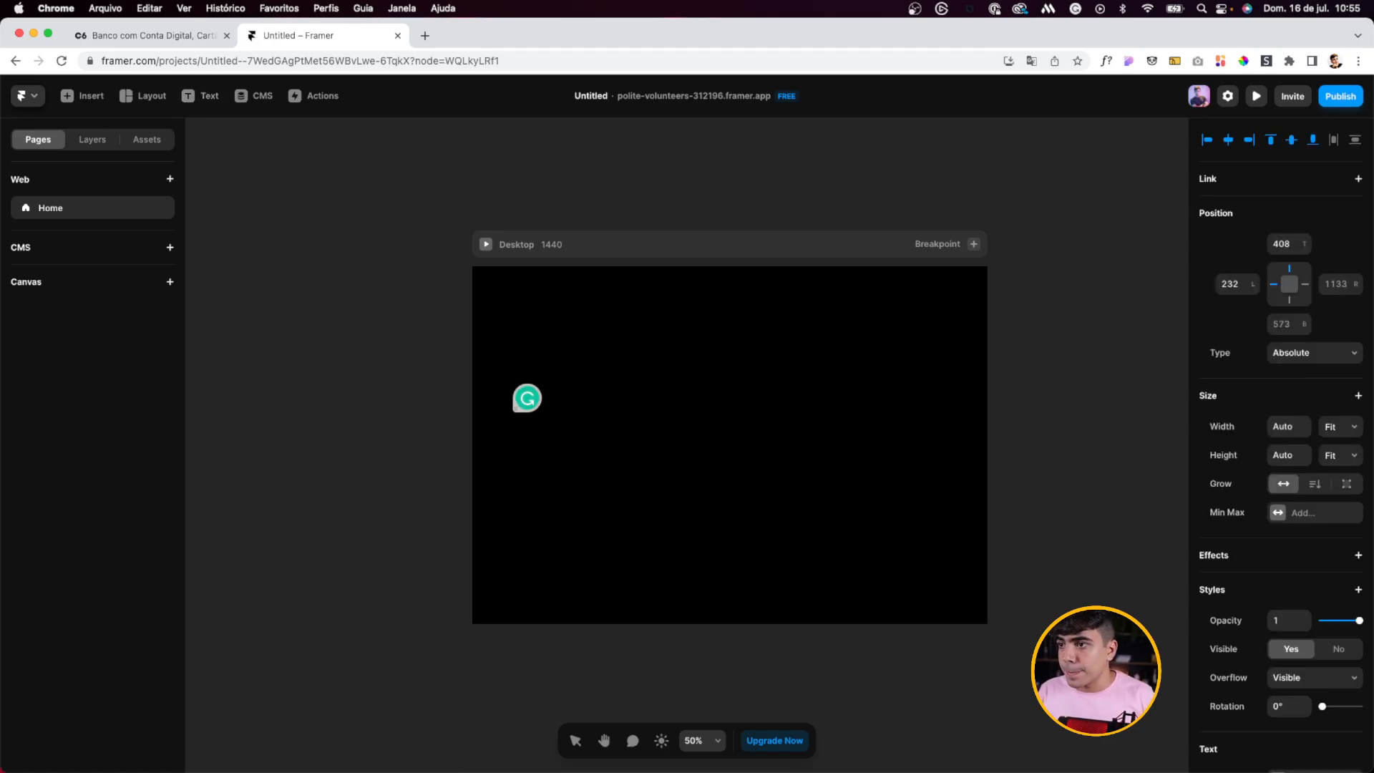
left_click(218, 36)
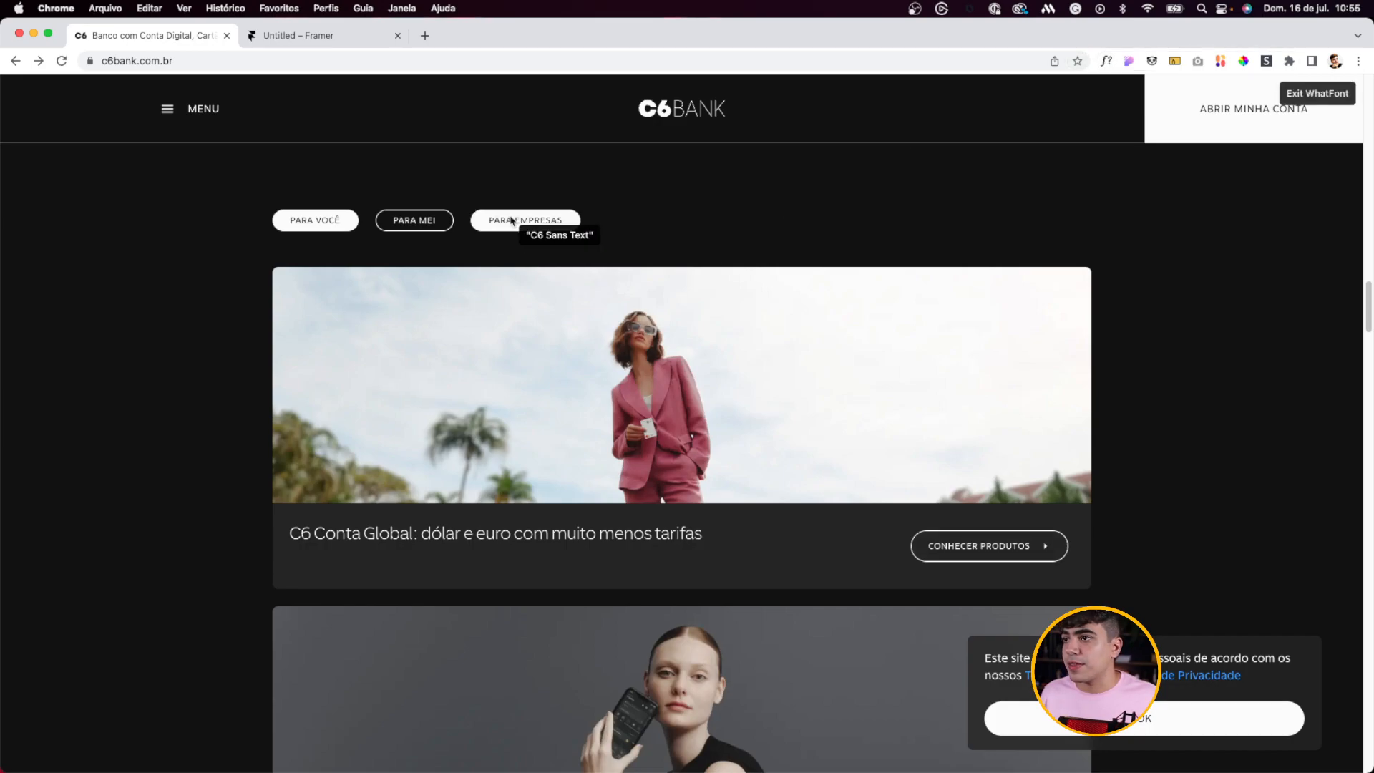
left_click(282, 36)
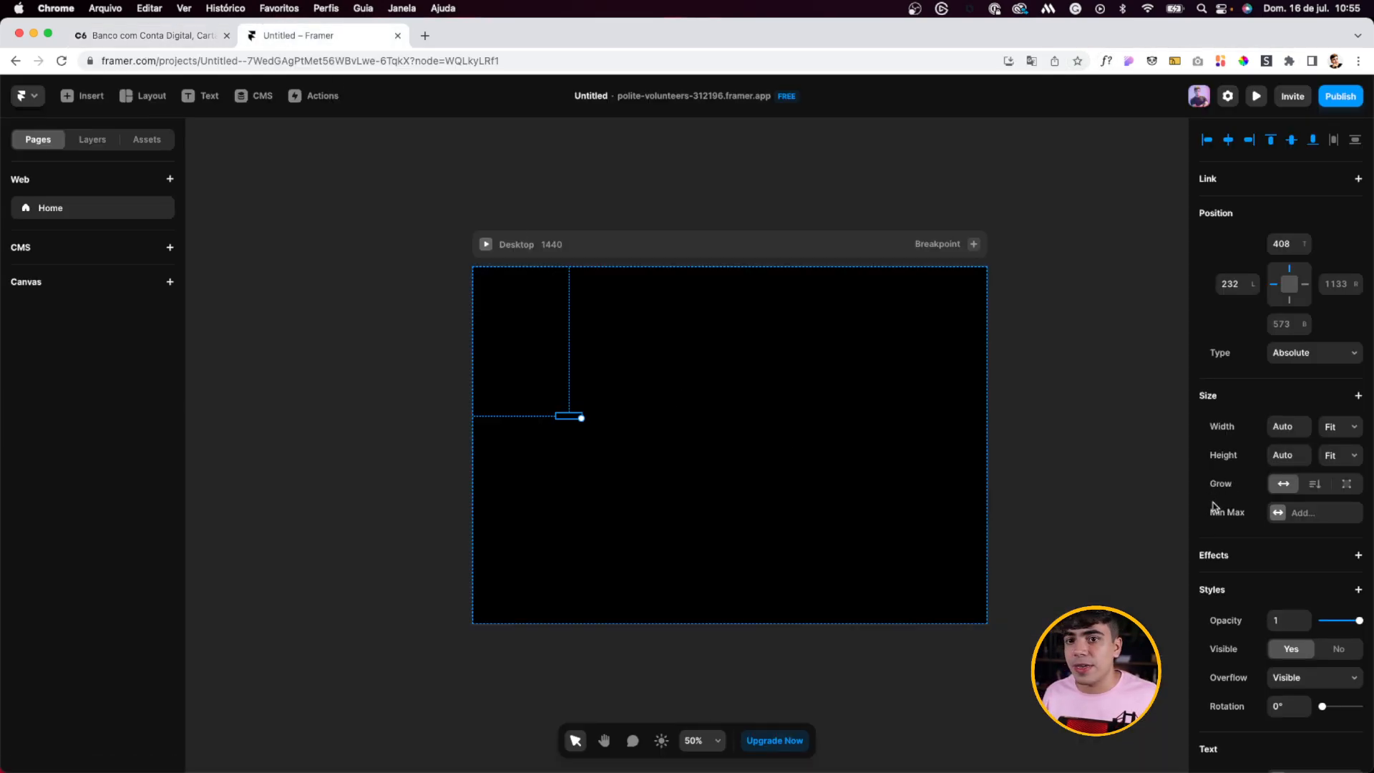
Step: Set the "Para você" text color to white, #FFFFFF
scroll(1215, 502, "down", 5)
left_click(1278, 526)
left_click_drag(1153, 552, 996, 538)
scroll(579, 417, "up", 6)
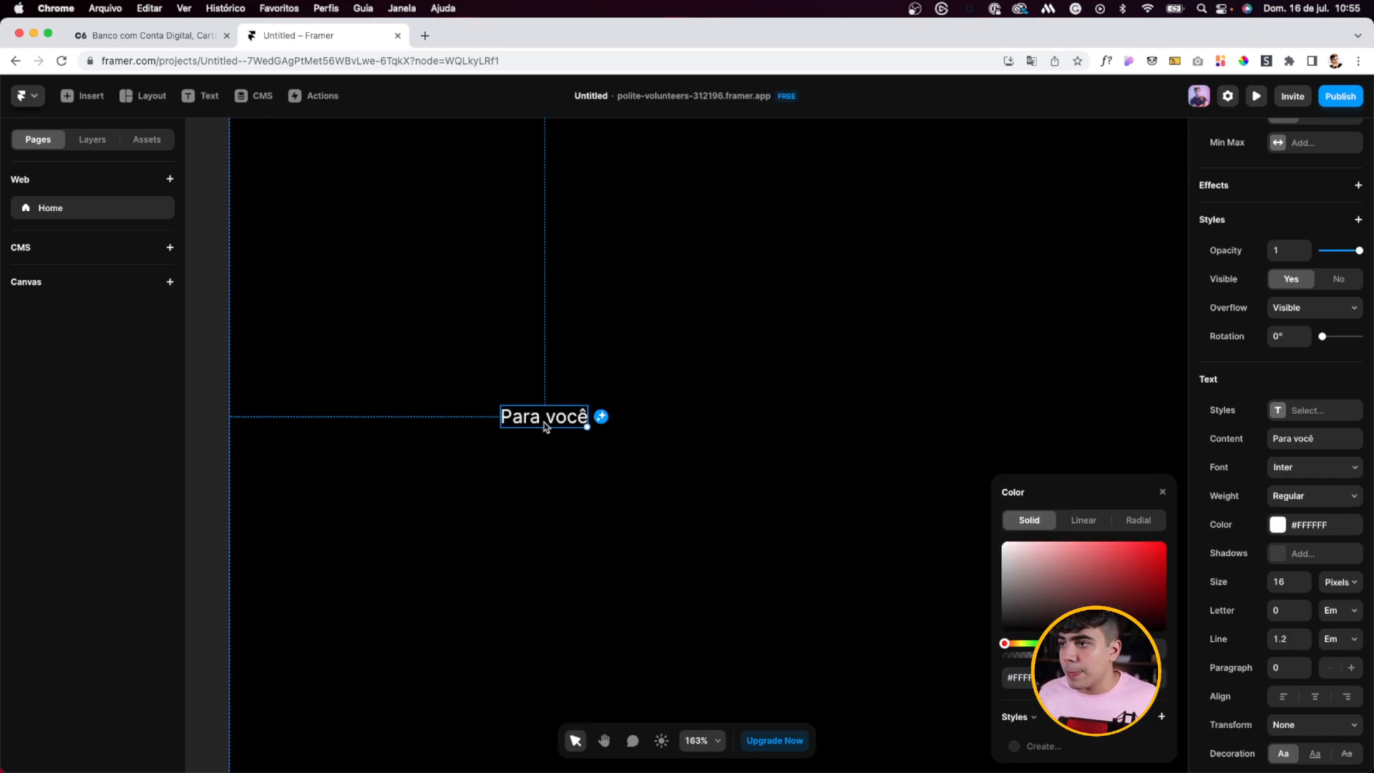
left_click(581, 455)
left_click(564, 423)
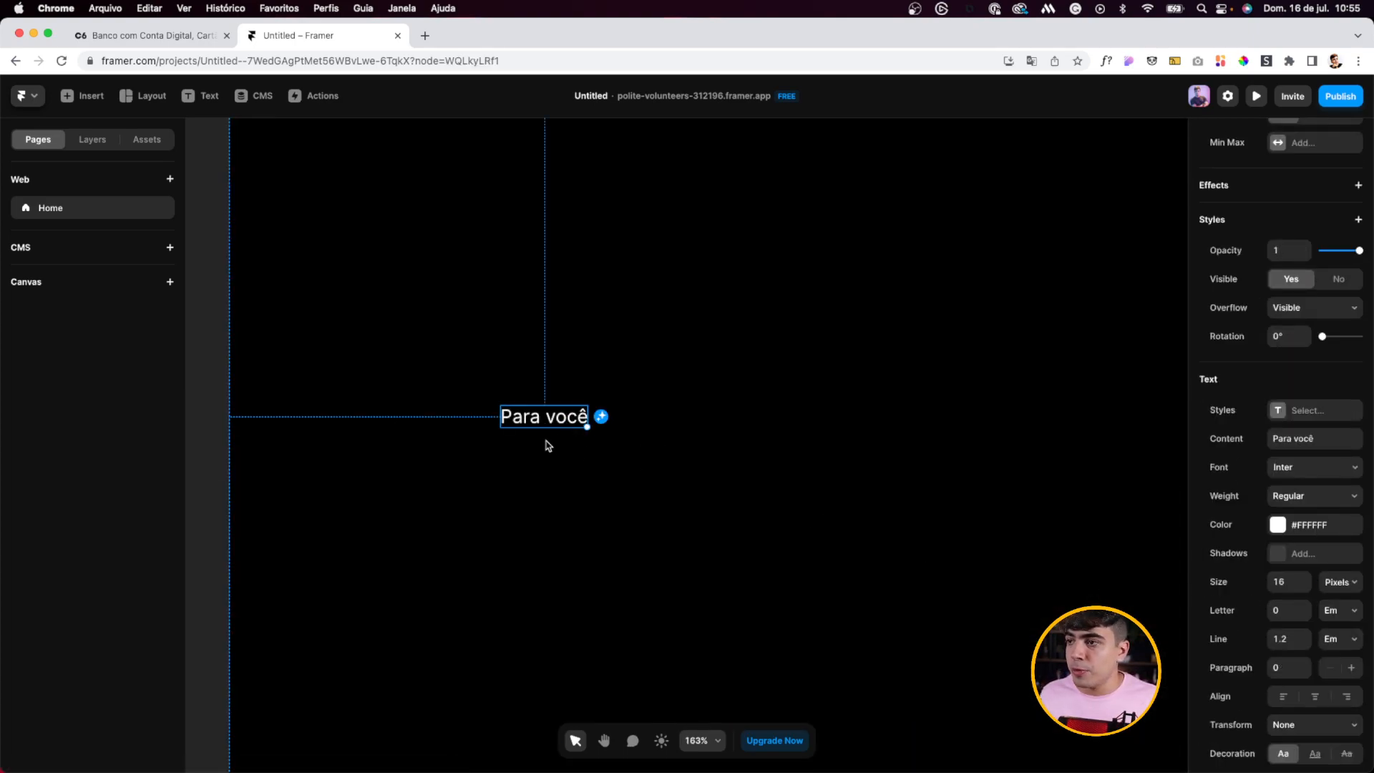
Step: Wrap the "Para você" text in a stack and set its padding to 16 on all sides
right_click(548, 426)
left_click(643, 739)
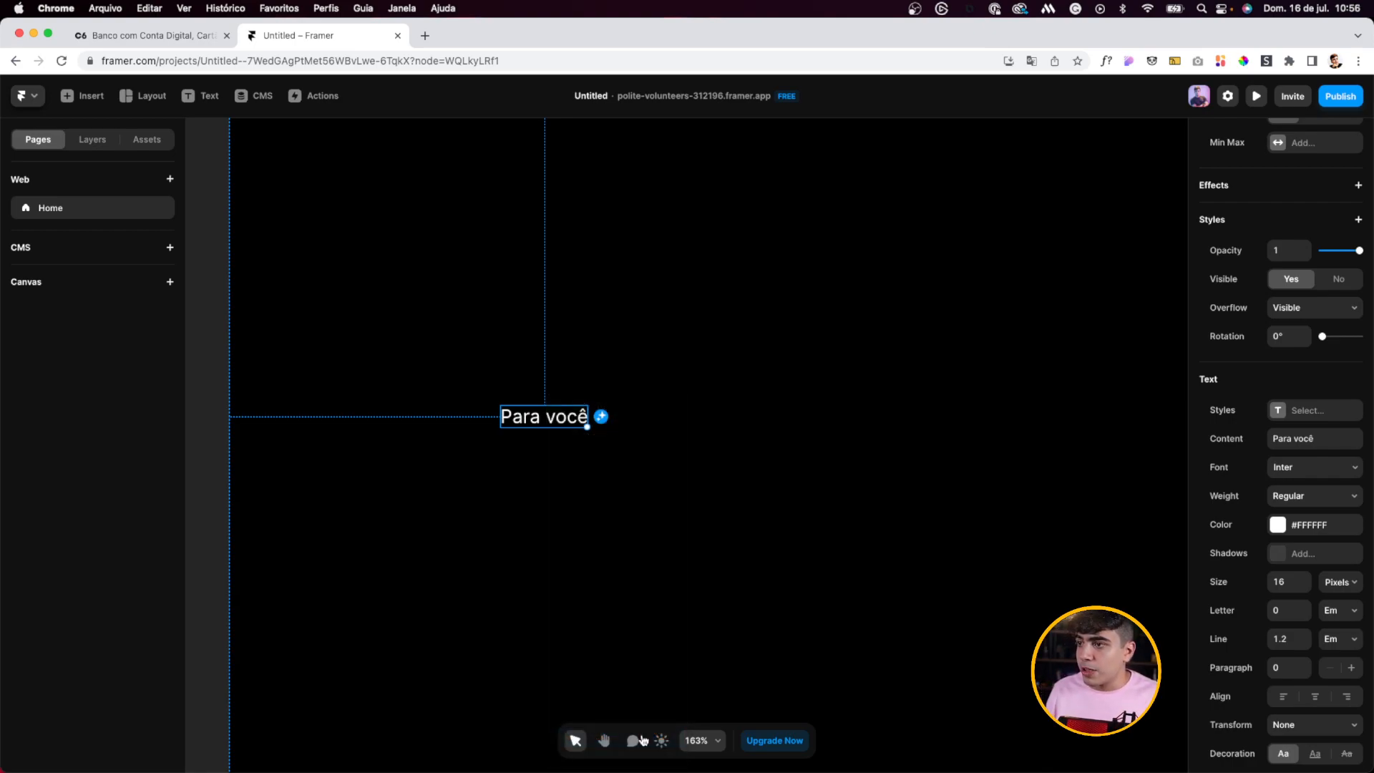
scroll(1283, 287, "down", 5)
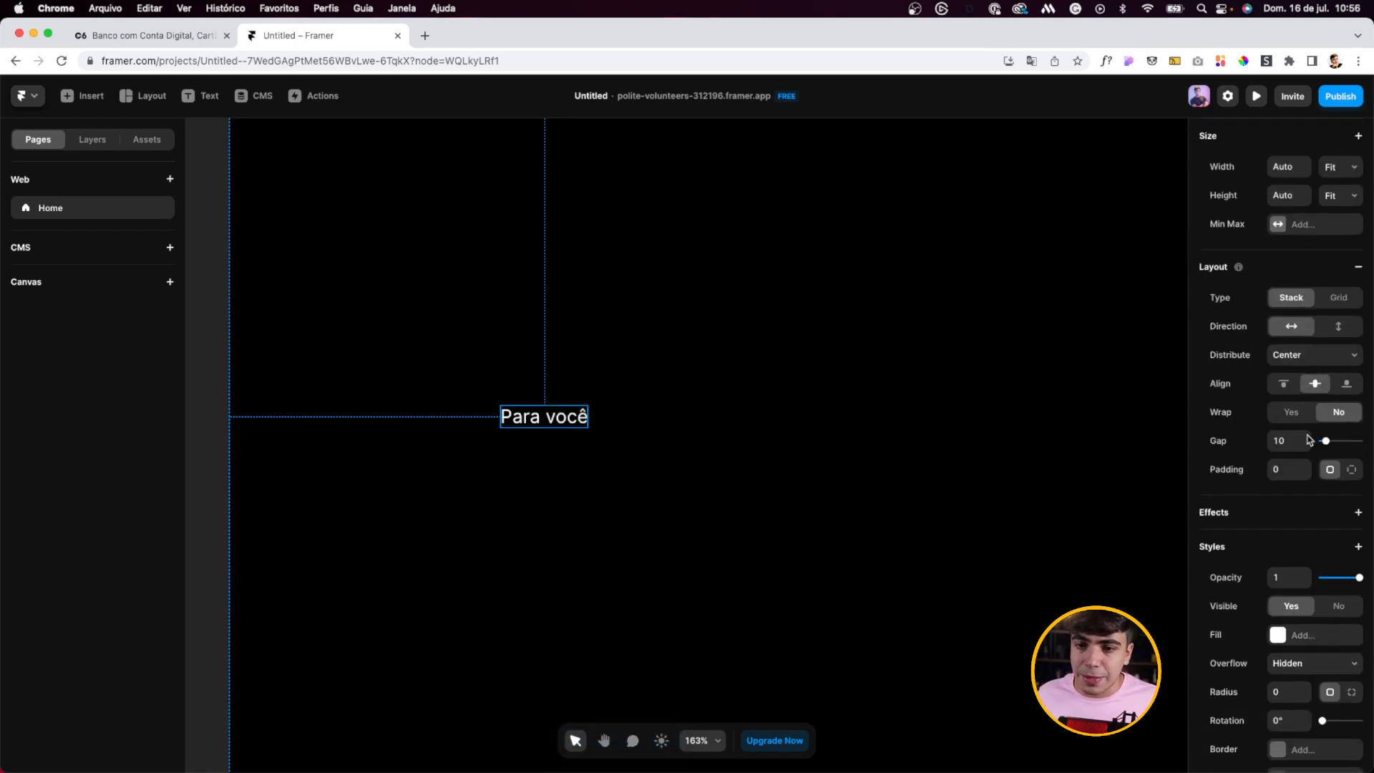
left_click(1292, 464)
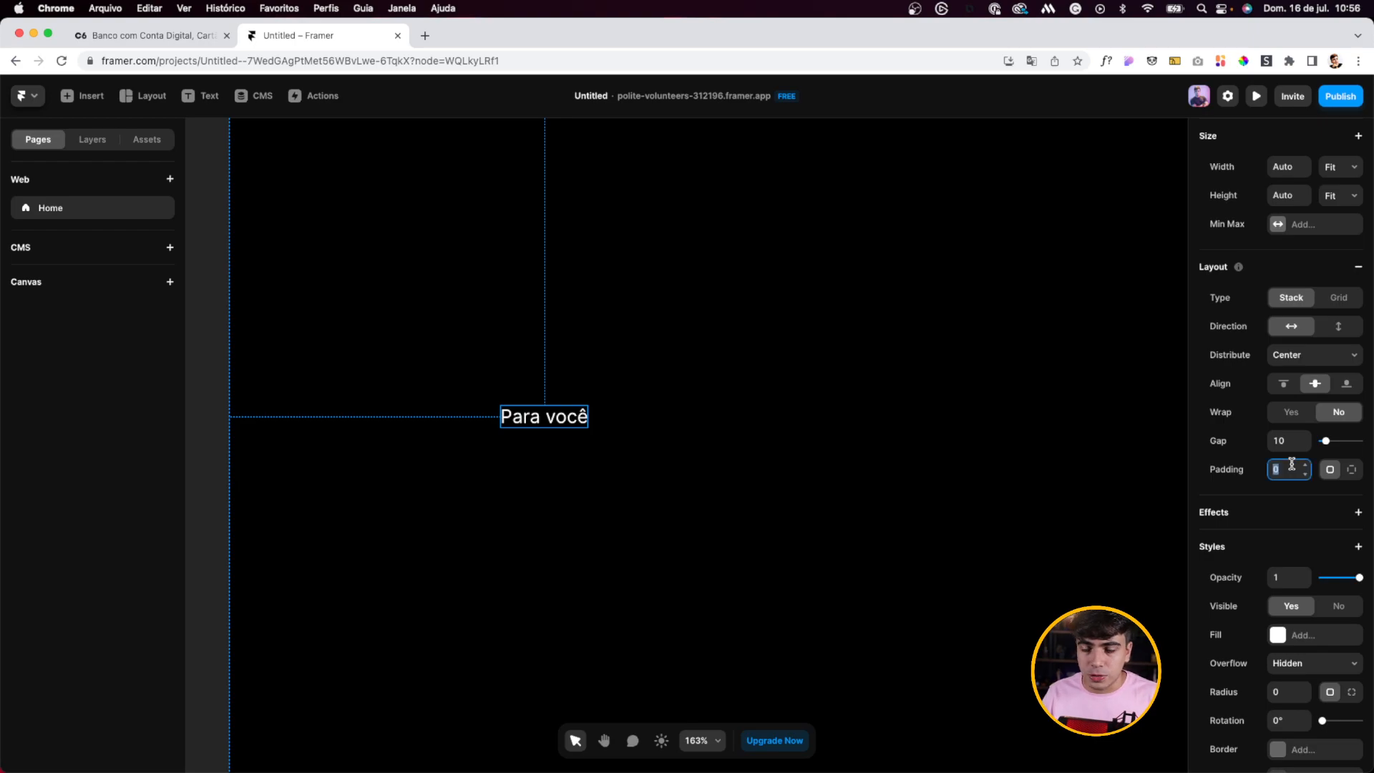
type("16")
Step: Set individual padding on the "Para você" stack, using 32 for the right and left sides
left_click(1353, 471)
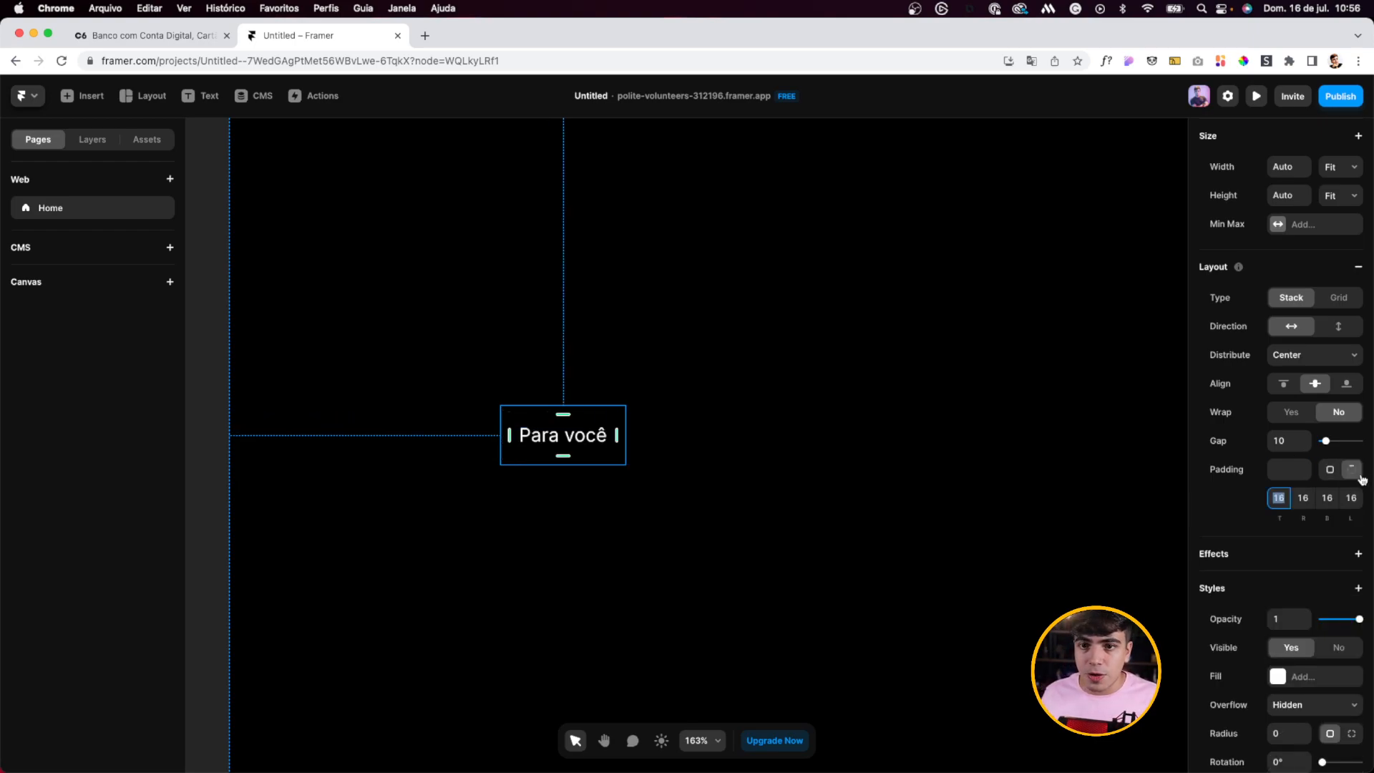
key("Tab")
type("32")
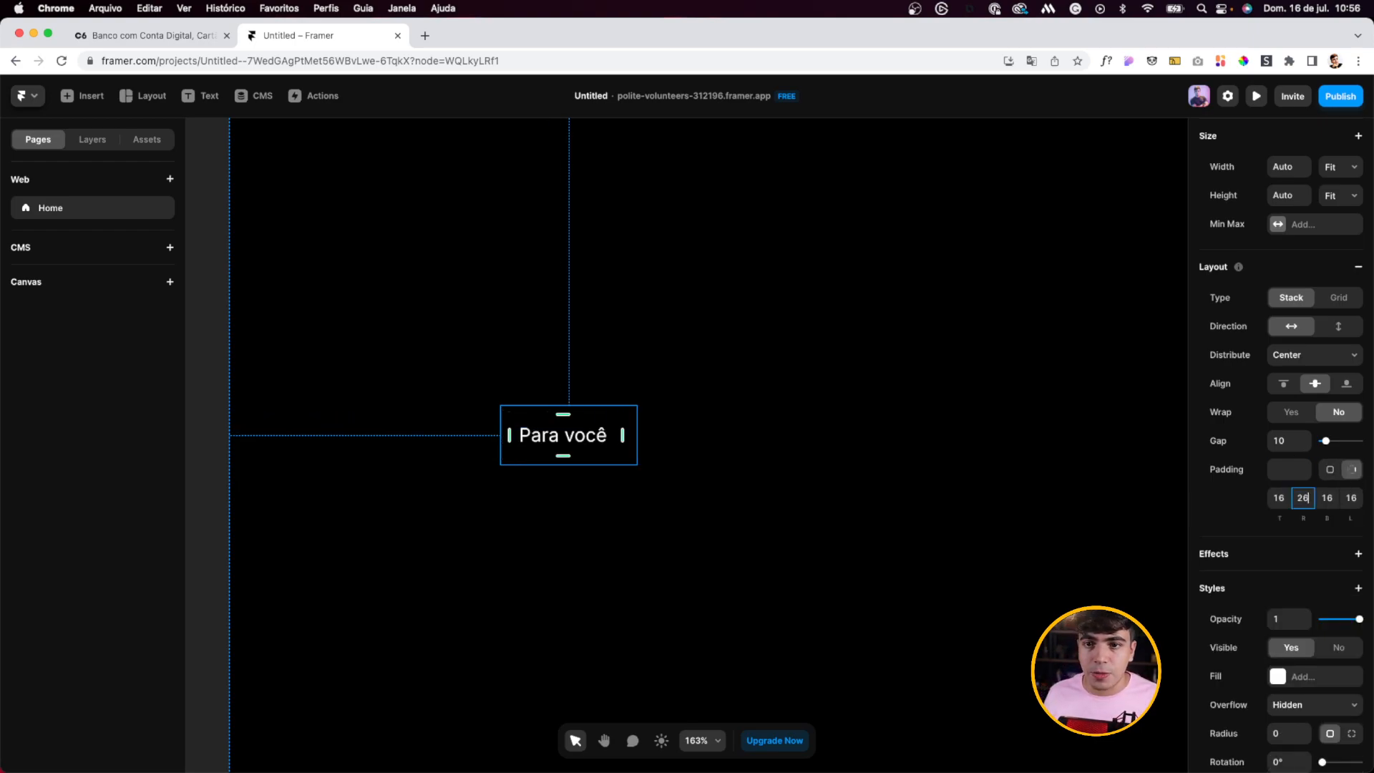
key("Tab")
key("Tab")
type("33")
key("BackSpace")
type("2")
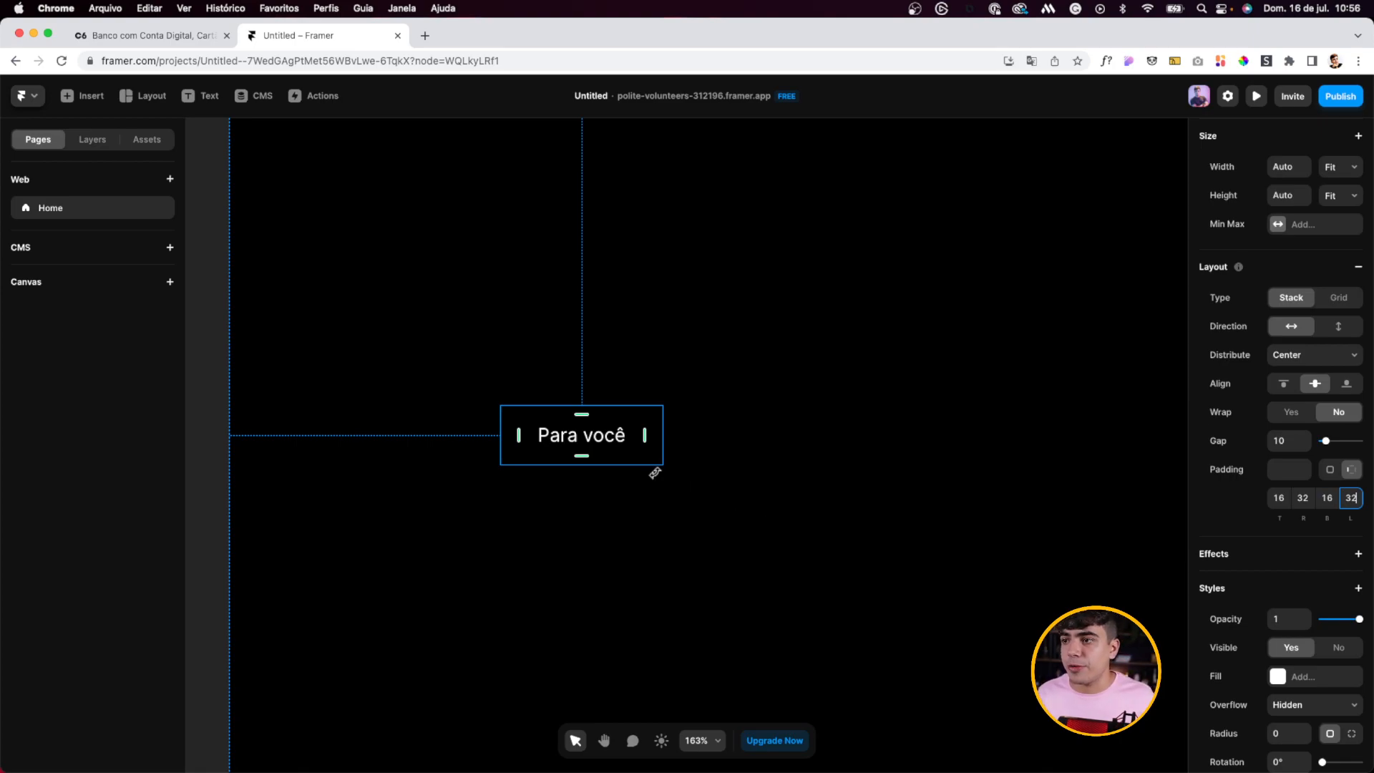
Step: Add a solid white border to the "Para você" stack
scroll(1302, 579, "down", 4)
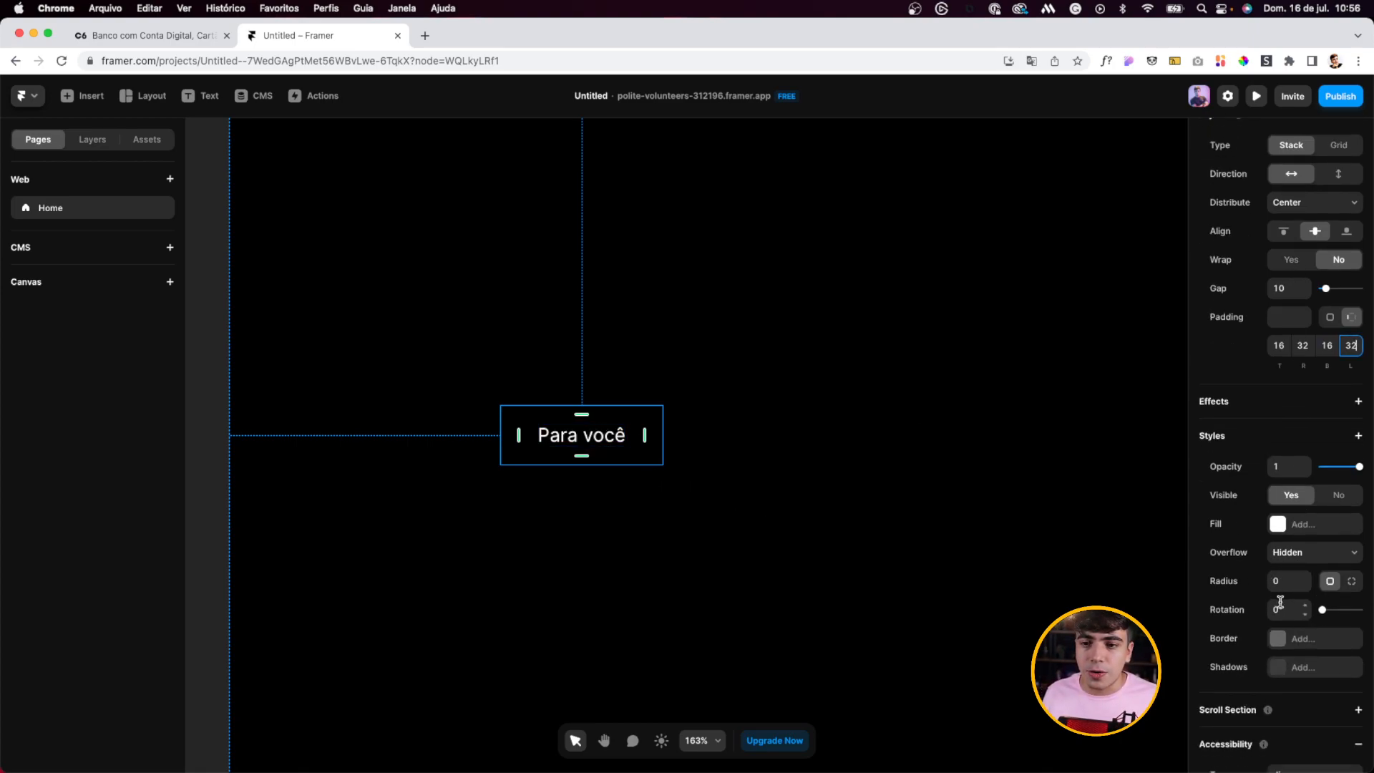
left_click(1274, 640)
left_click(1081, 674)
left_click_drag(1038, 594, 914, 503)
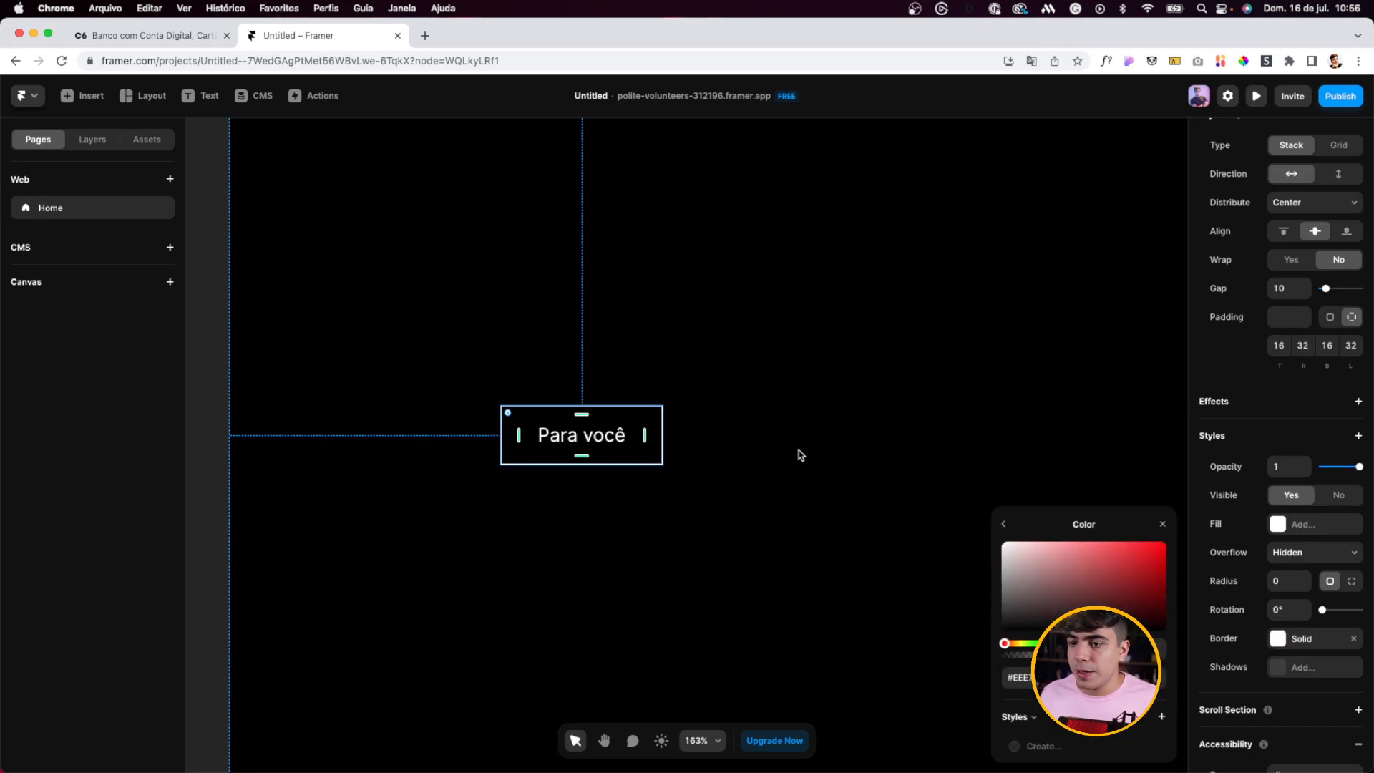
left_click(745, 448)
Step: Compare with the website's filter buttons and set the "Para você" stack's corner radius to 100
left_click(589, 427)
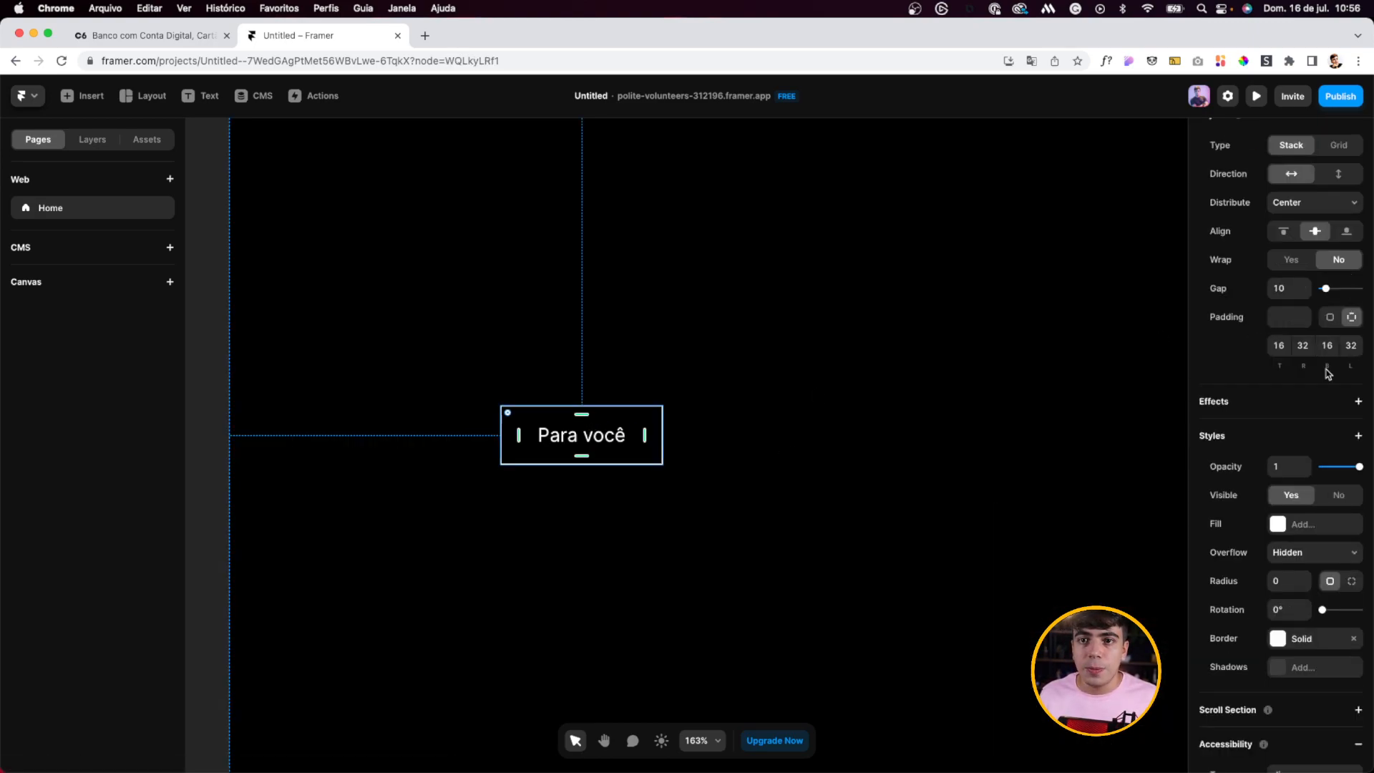
scroll(1328, 371, "up", 7)
scroll(1267, 598, "down", 7)
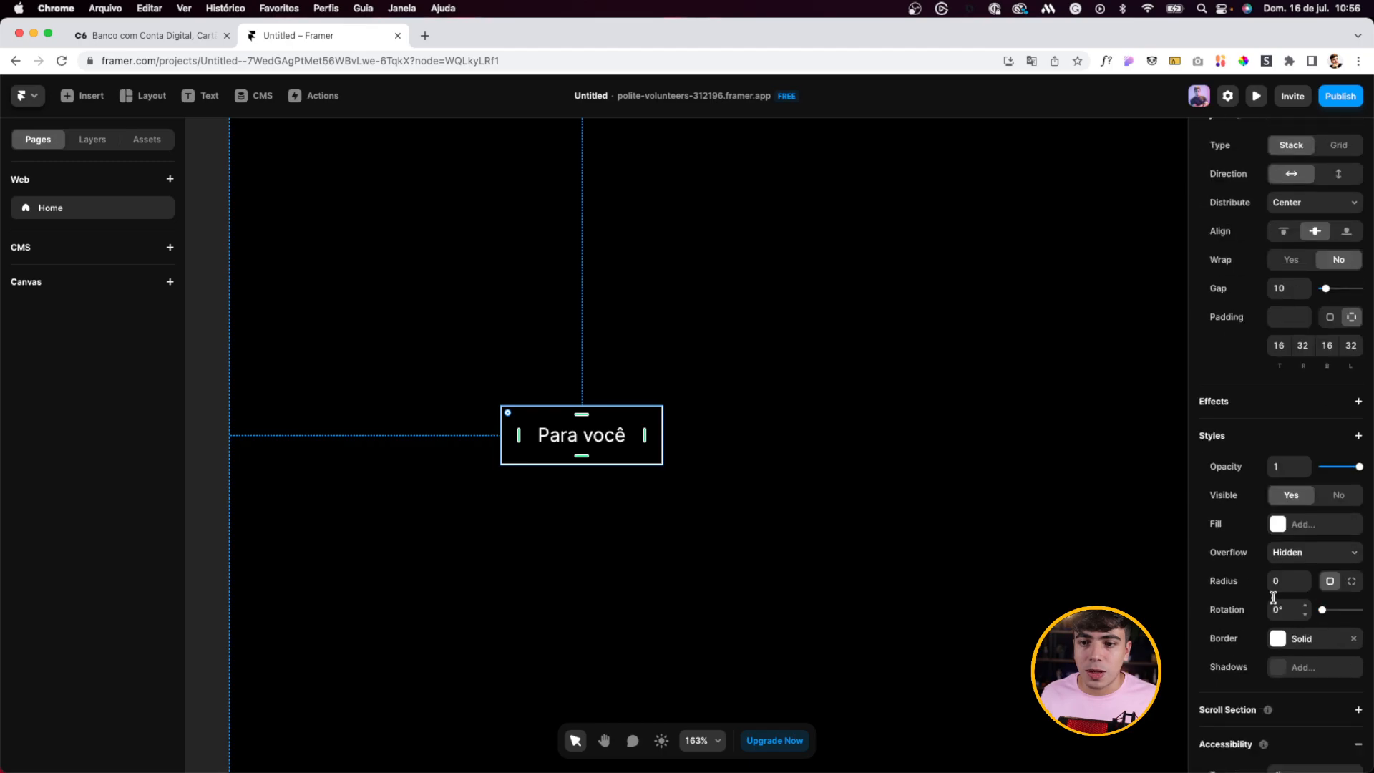
left_click_drag(1303, 583, 1309, 580)
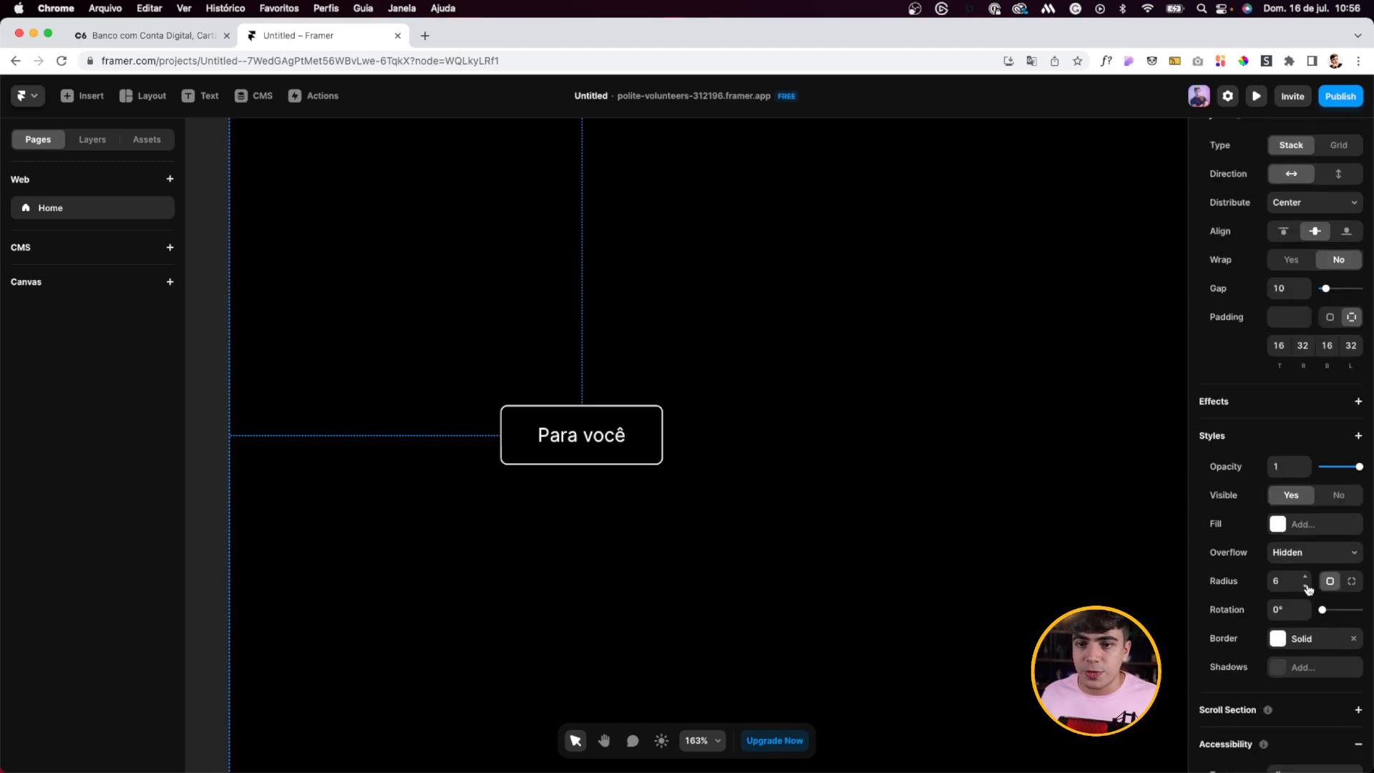
left_click(205, 37)
left_click(316, 37)
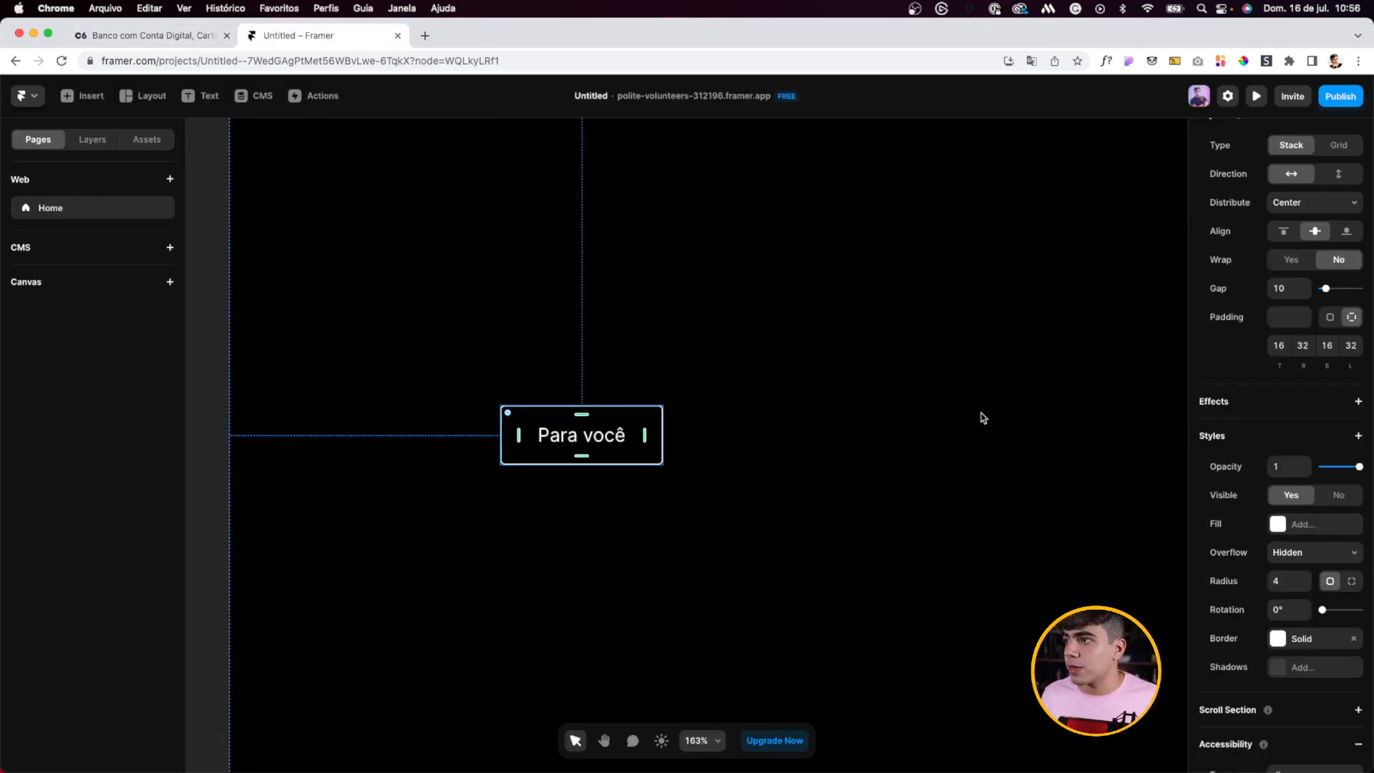
left_click(1289, 578)
type("10")
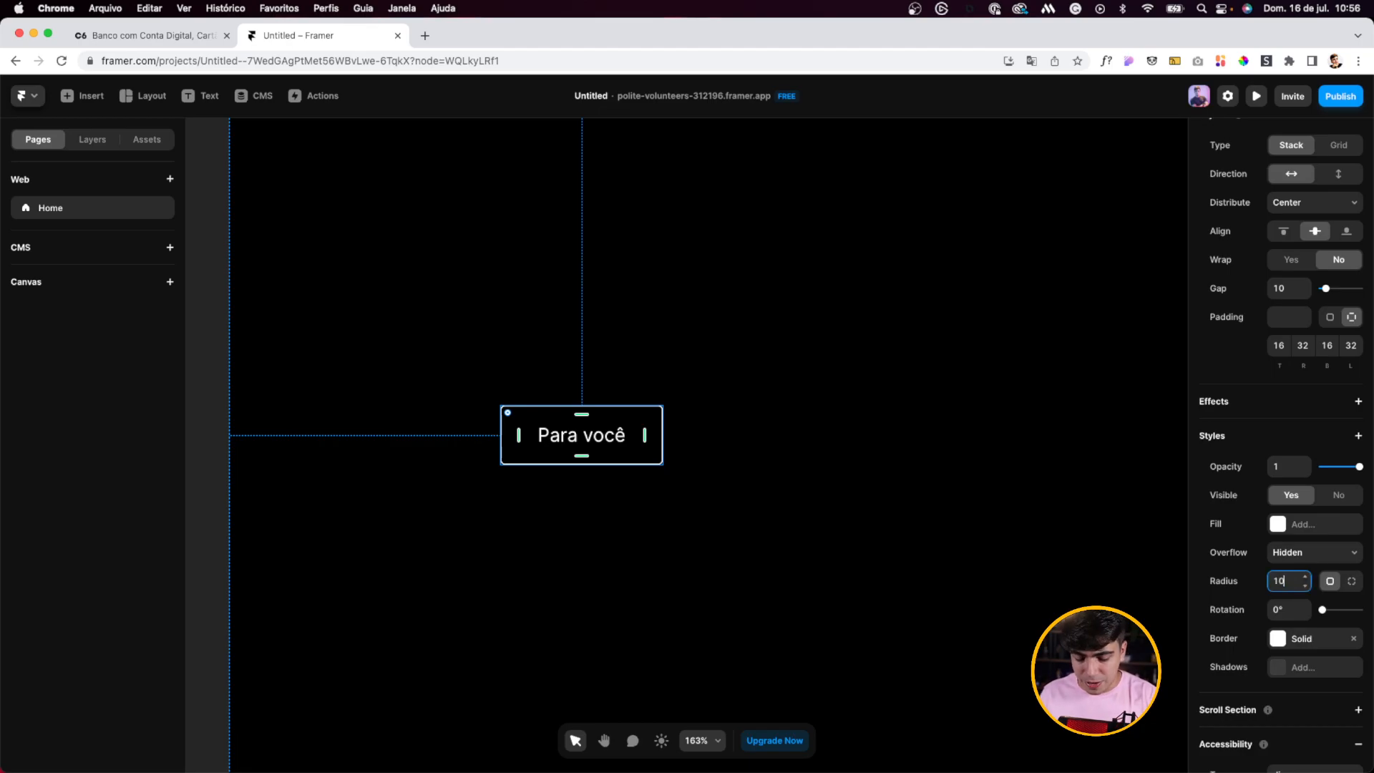
type("0")
key("Return")
left_click(866, 441)
left_click(581, 435)
Step: Rename the "Para você" stack's layer as Button and turn it into a component
left_click(92, 139)
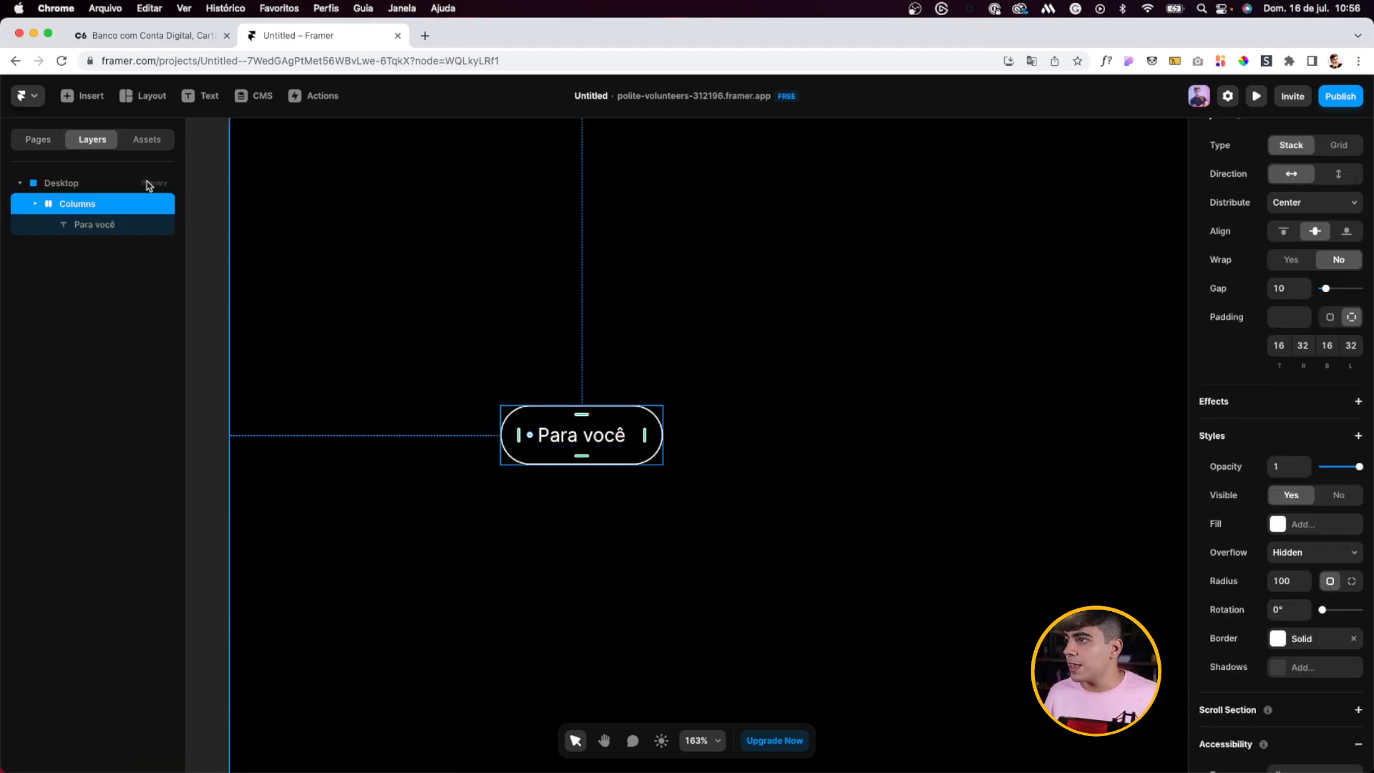
double_click(87, 212)
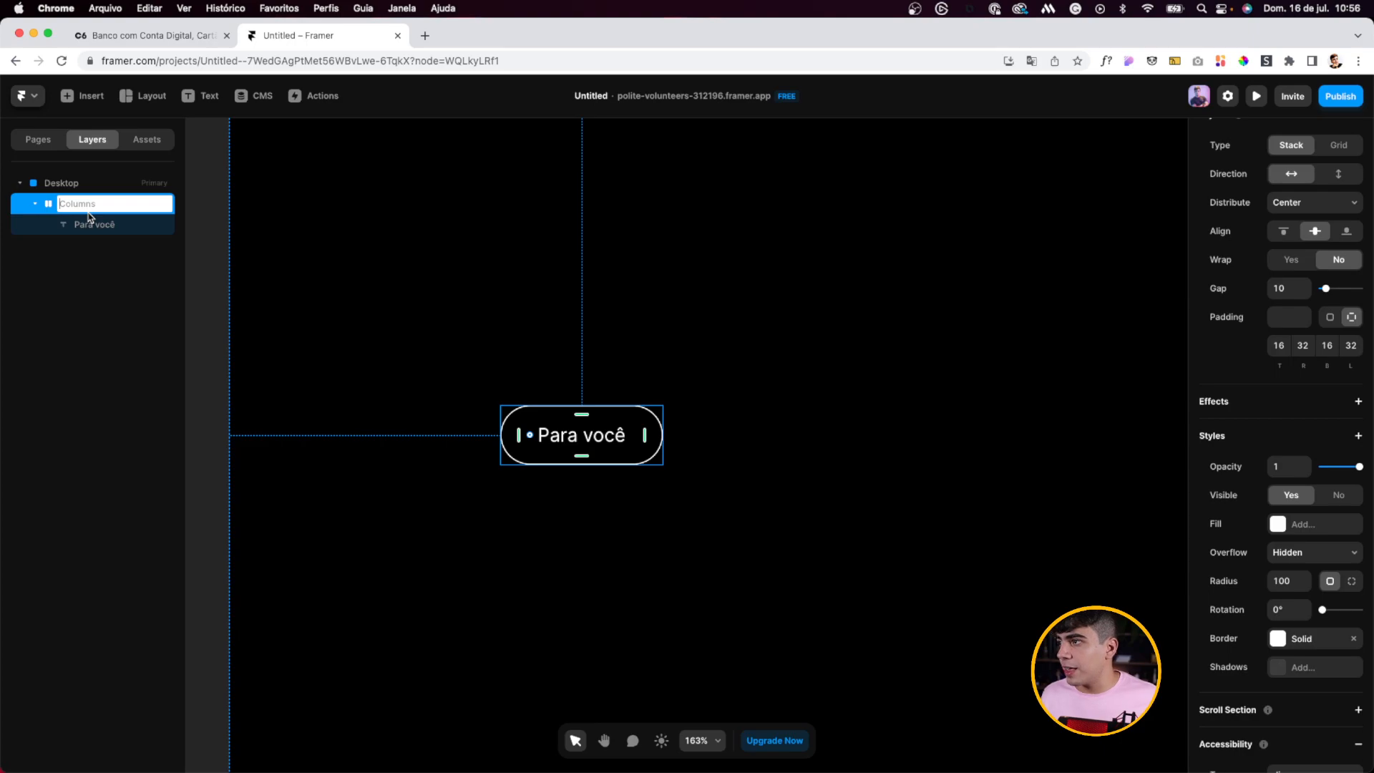
key("Return")
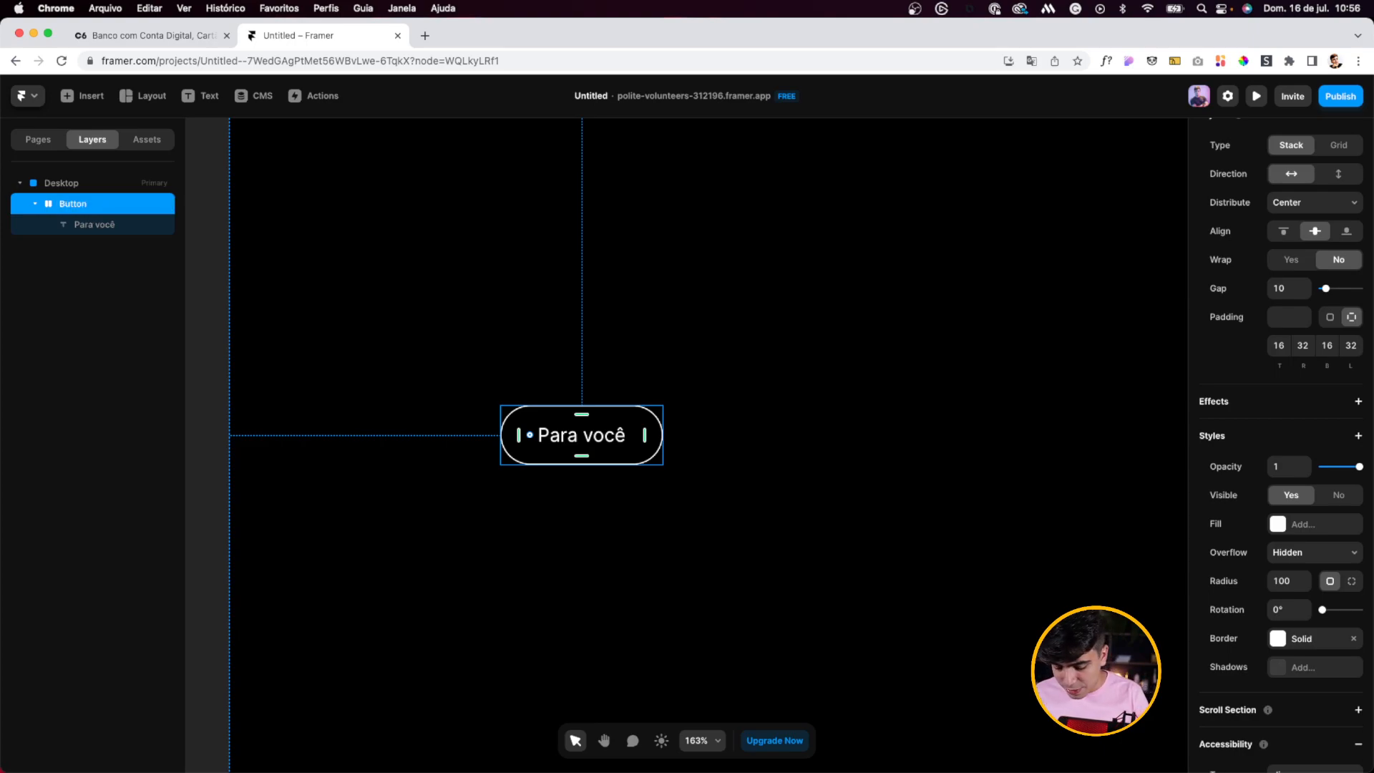
key("super+alt+k")
key("Return")
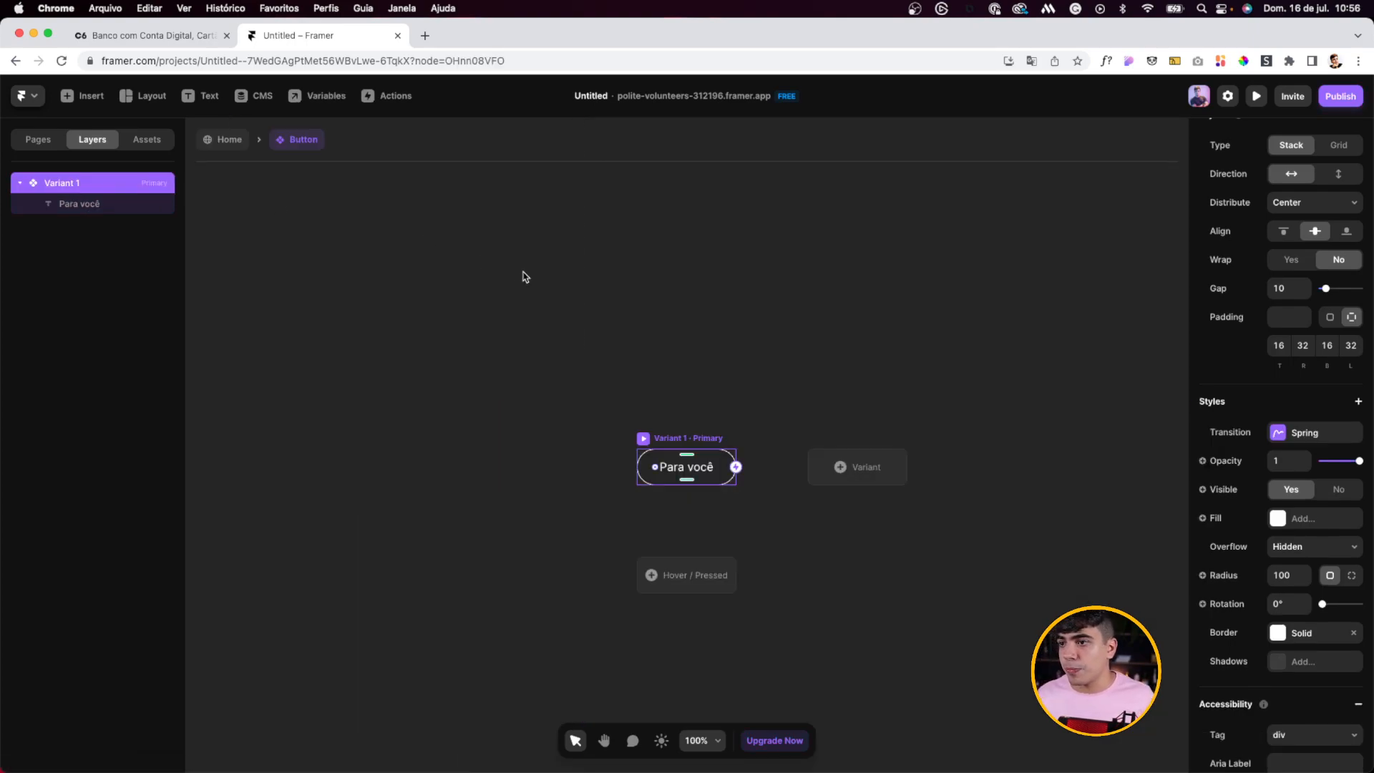
Step: Add a second variant to the Button component and check the selected-state styling of the filter buttons on the C6 Bank website
left_click(888, 455)
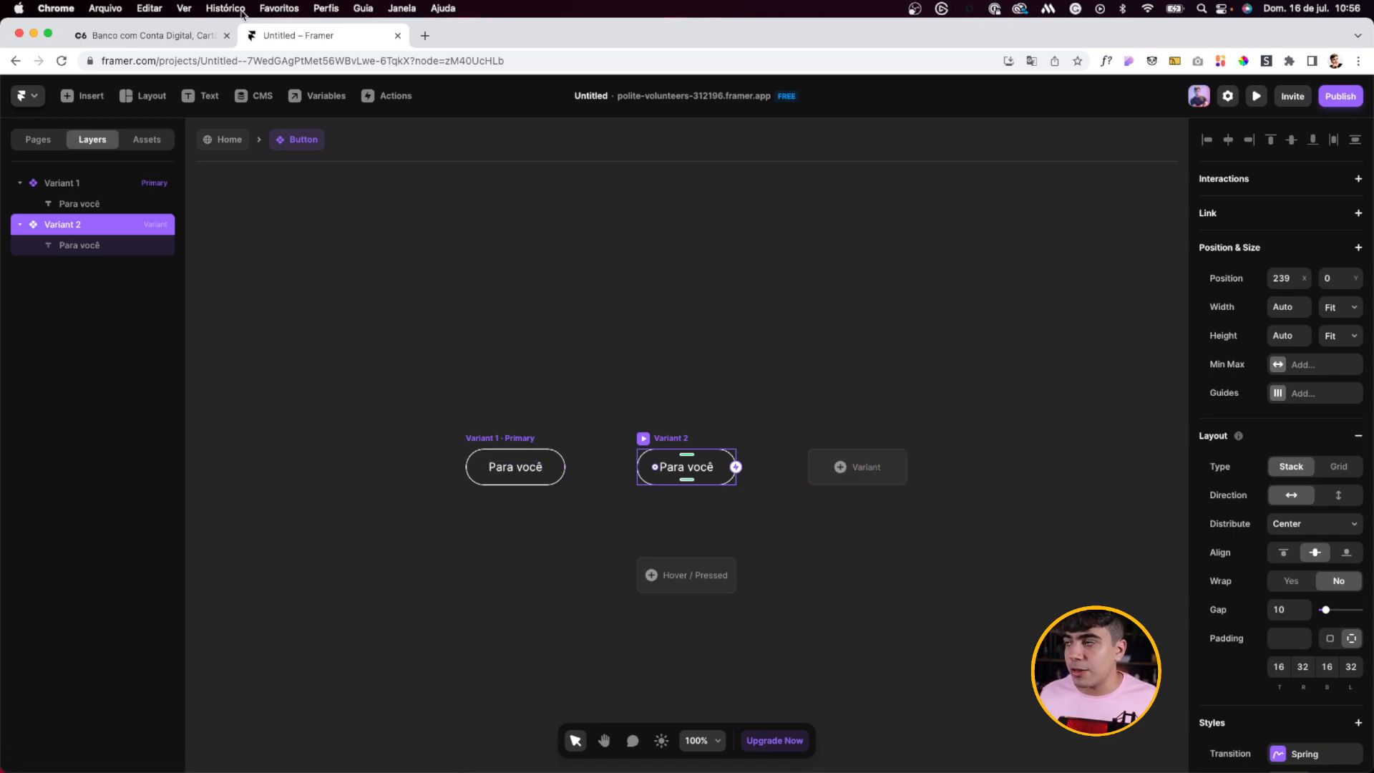
left_click(172, 36)
left_click(412, 226)
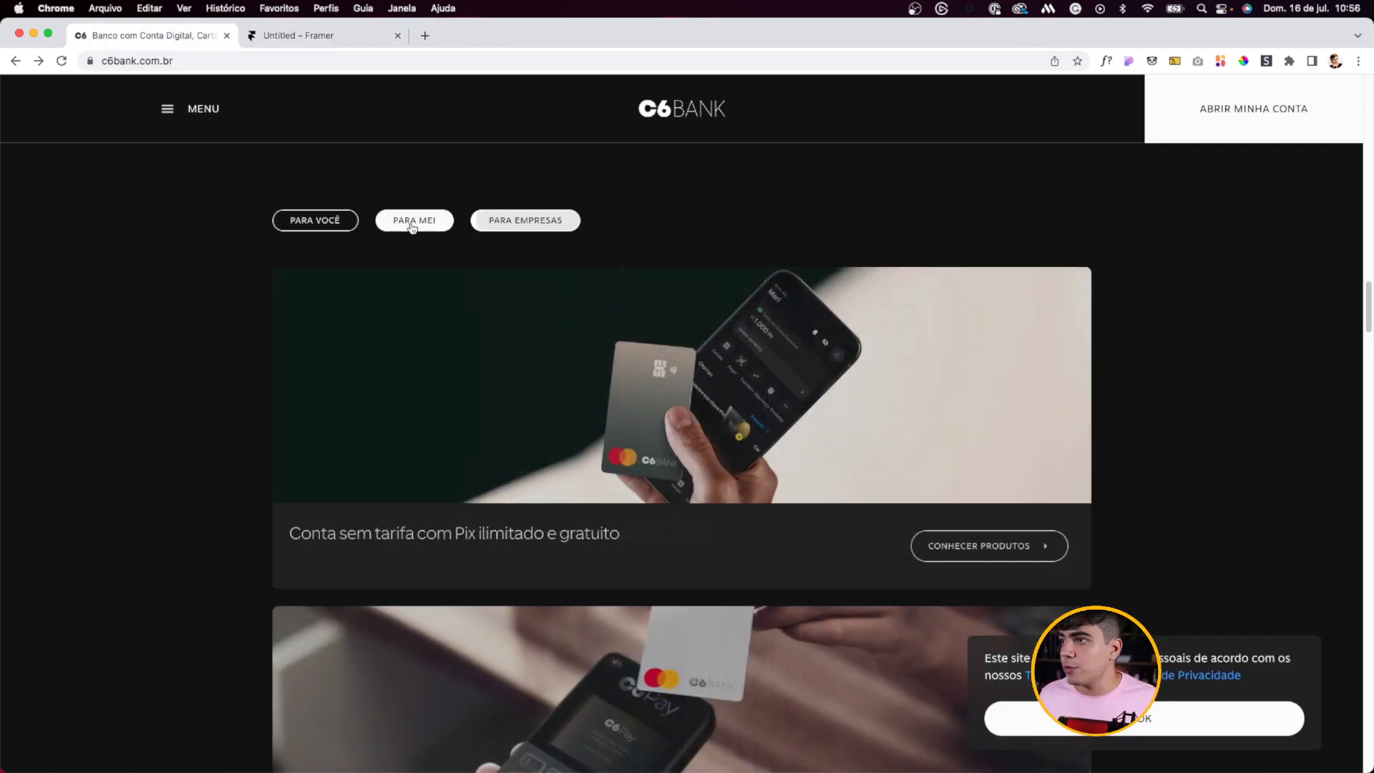
left_click(297, 37)
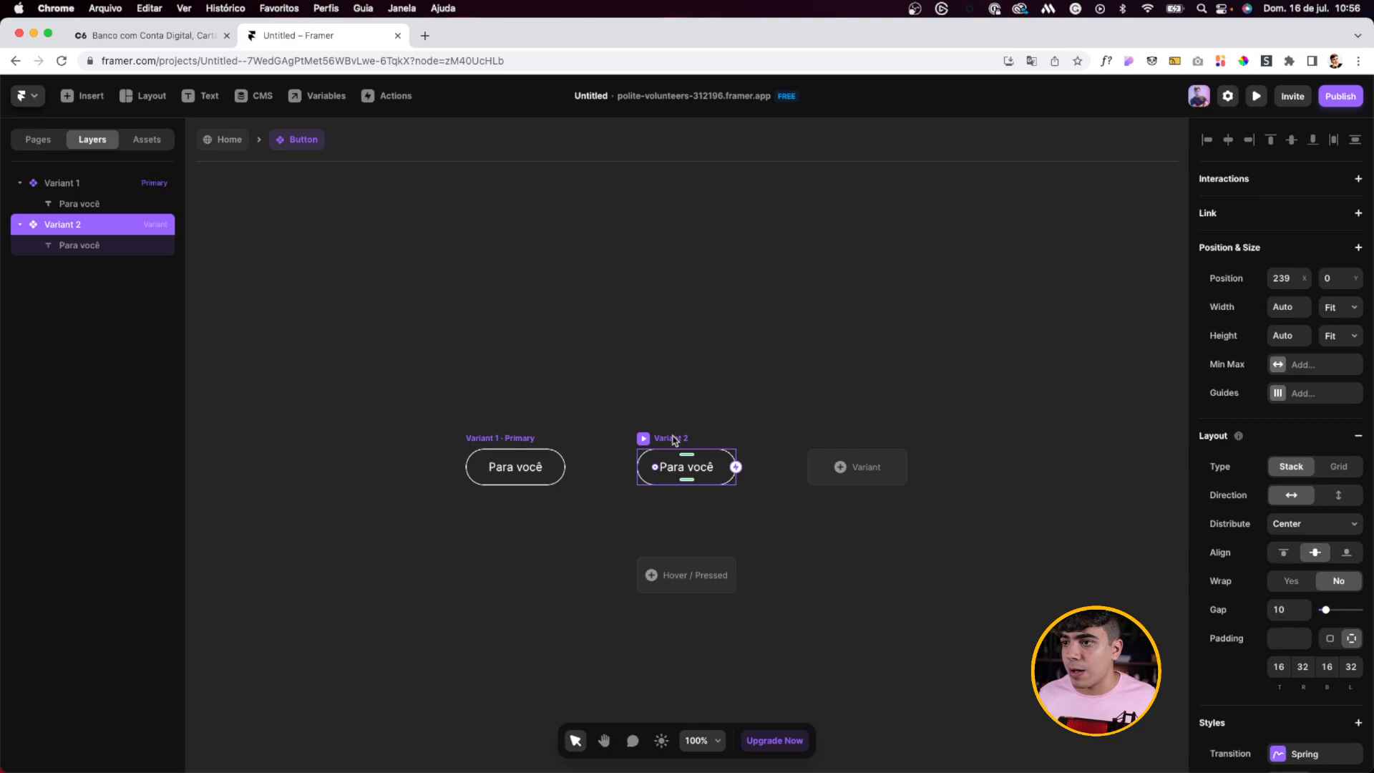
Step: Rename the Button component's second variant as Selected and its primary variant as Default
double_click(63, 224)
type("Selected")
key("Return")
double_click(61, 183)
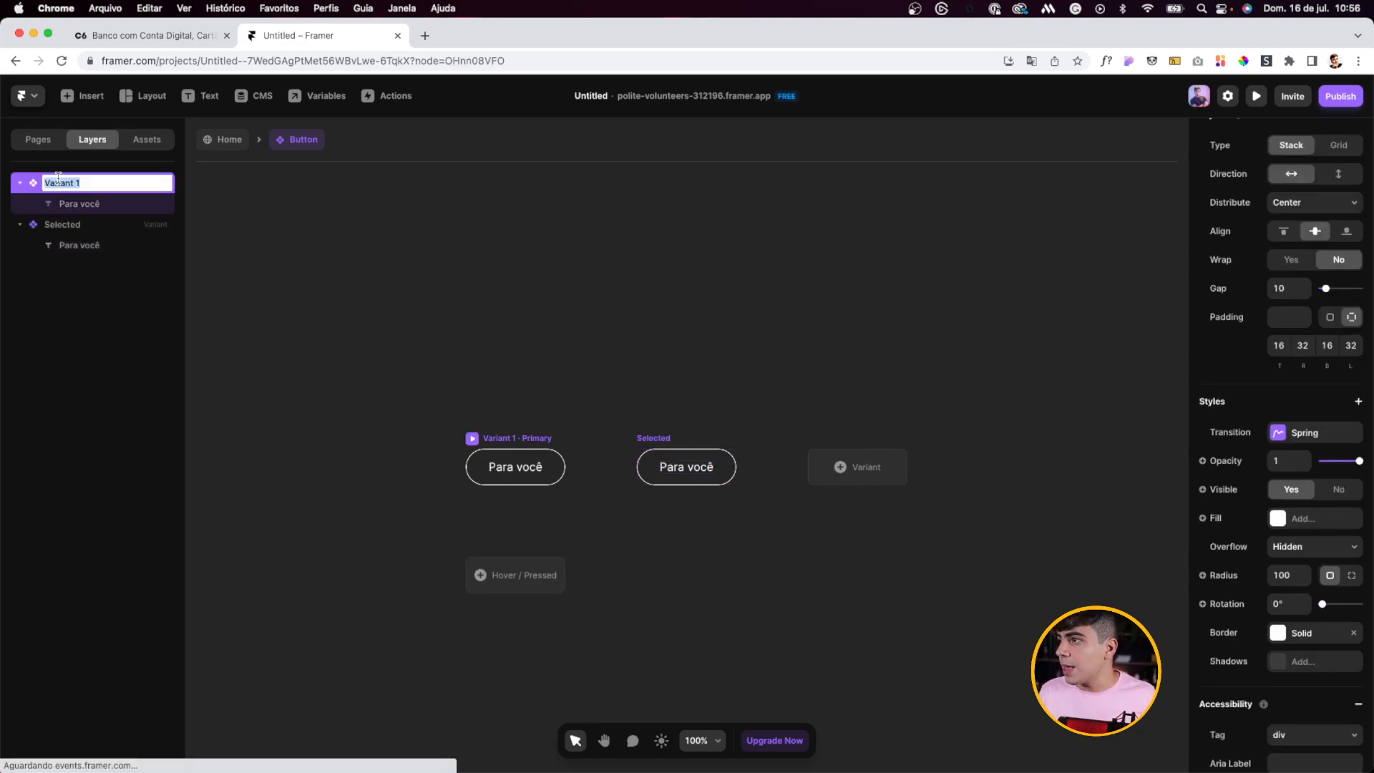
type("Defa")
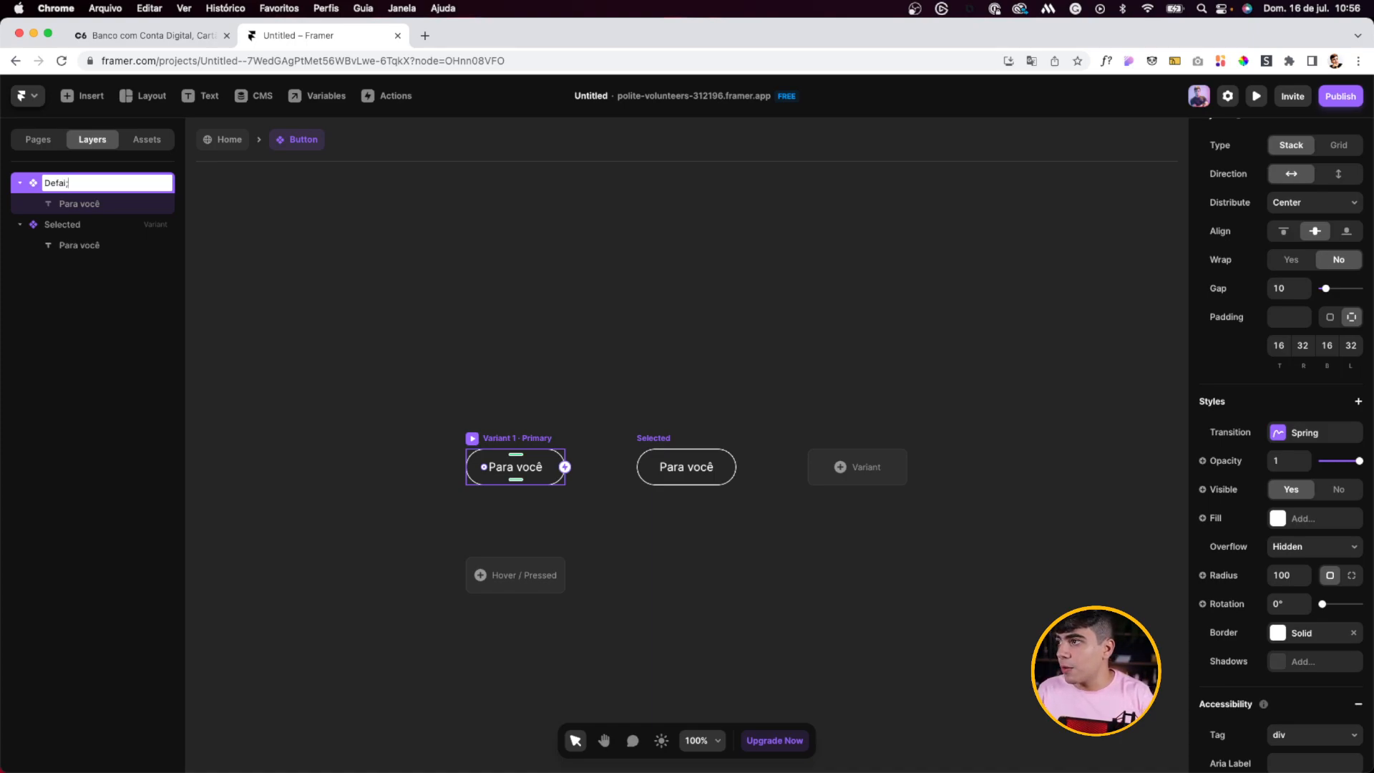
type("ult")
key("Return")
Step: Fill the Selected variant with white #FFFFFF and change its "Para você" text to a near-black colour
left_click(663, 439)
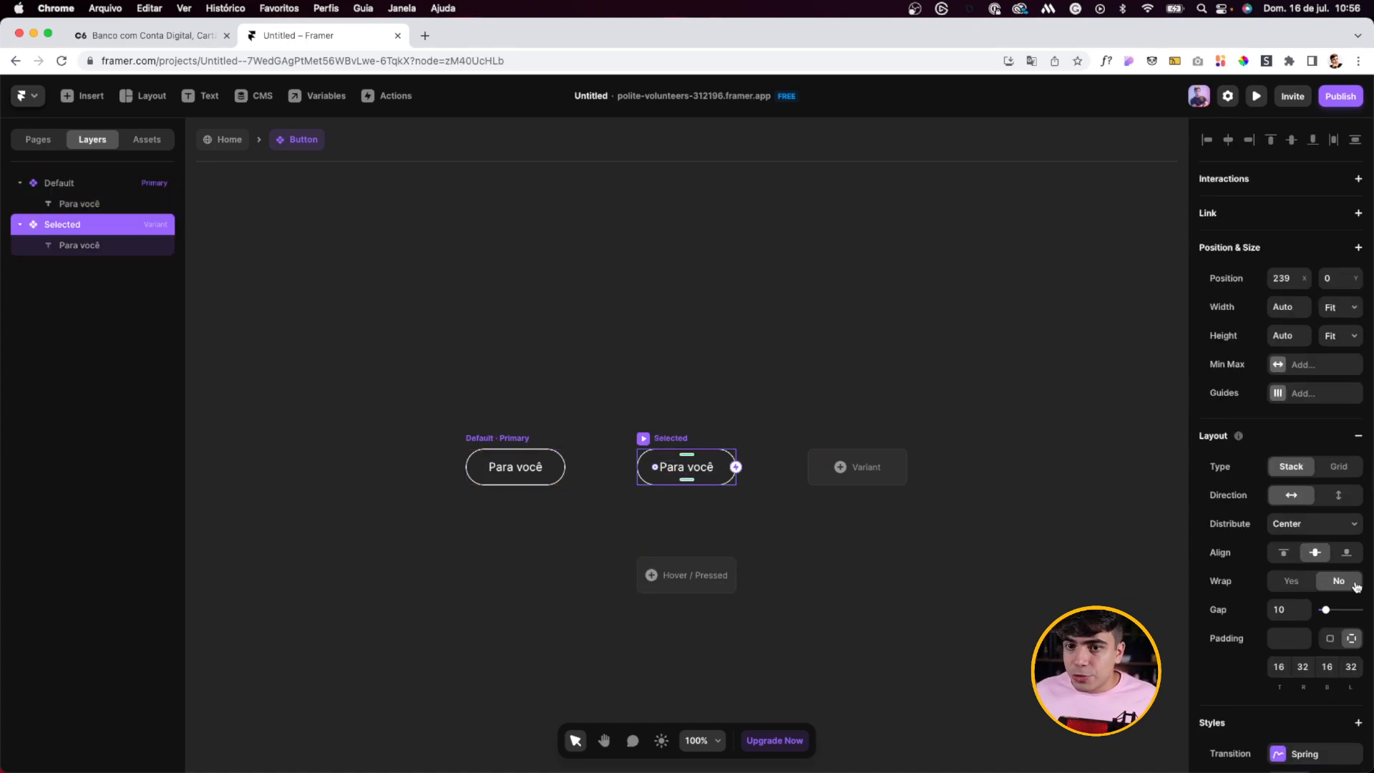
scroll(1346, 573, "down", 8)
left_click(1285, 531)
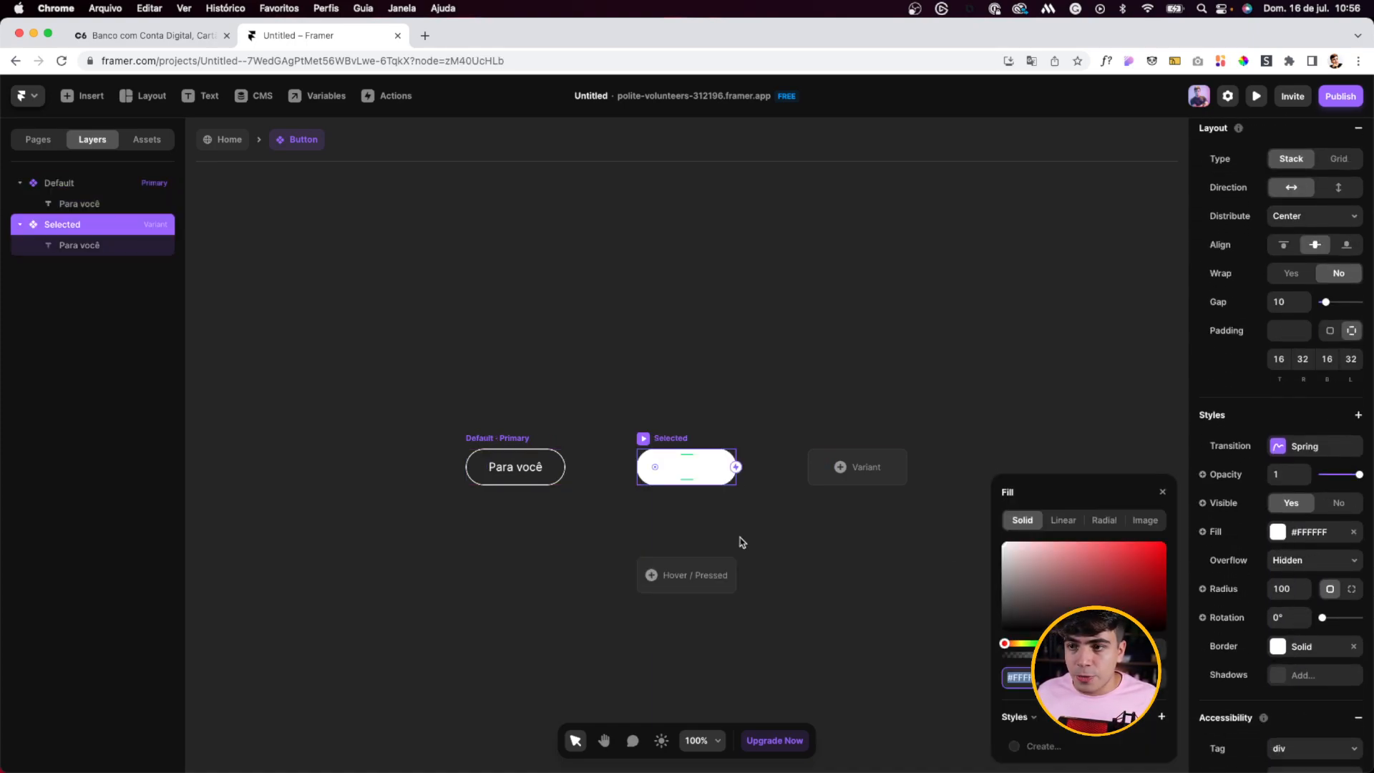
double_click(709, 469)
left_click(1281, 750)
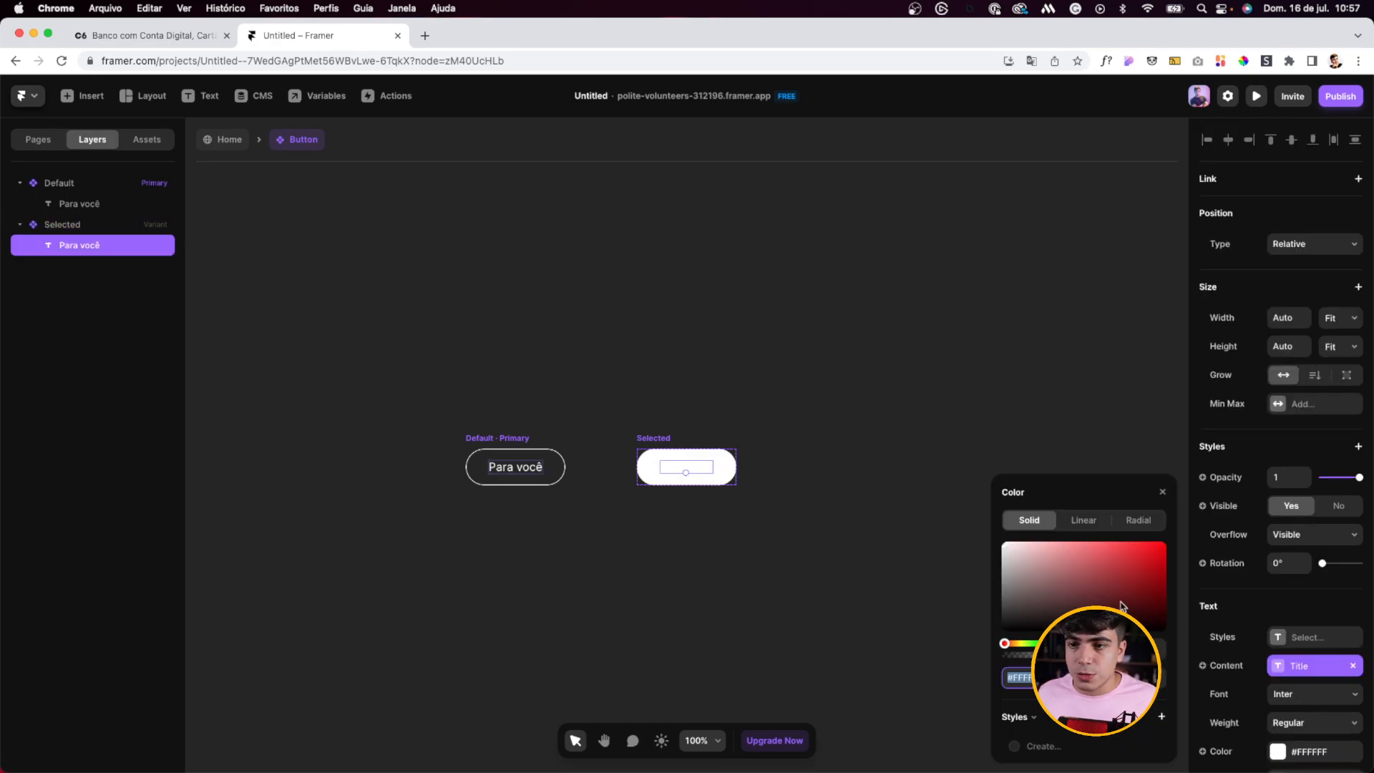
left_click_drag(1052, 602, 766, 659)
left_click(658, 342)
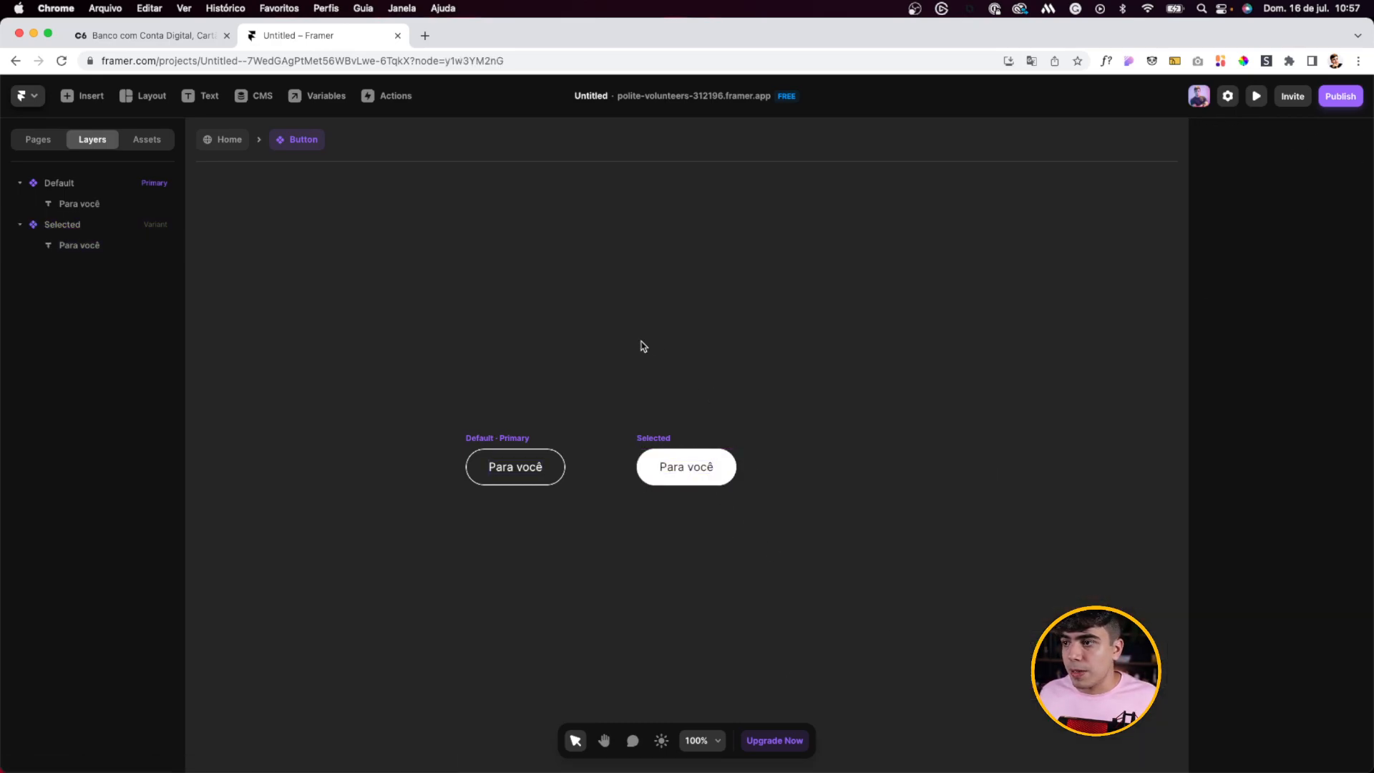
Step: Connect the Default variant to the Selected variant with a Tap interaction
left_click(499, 440)
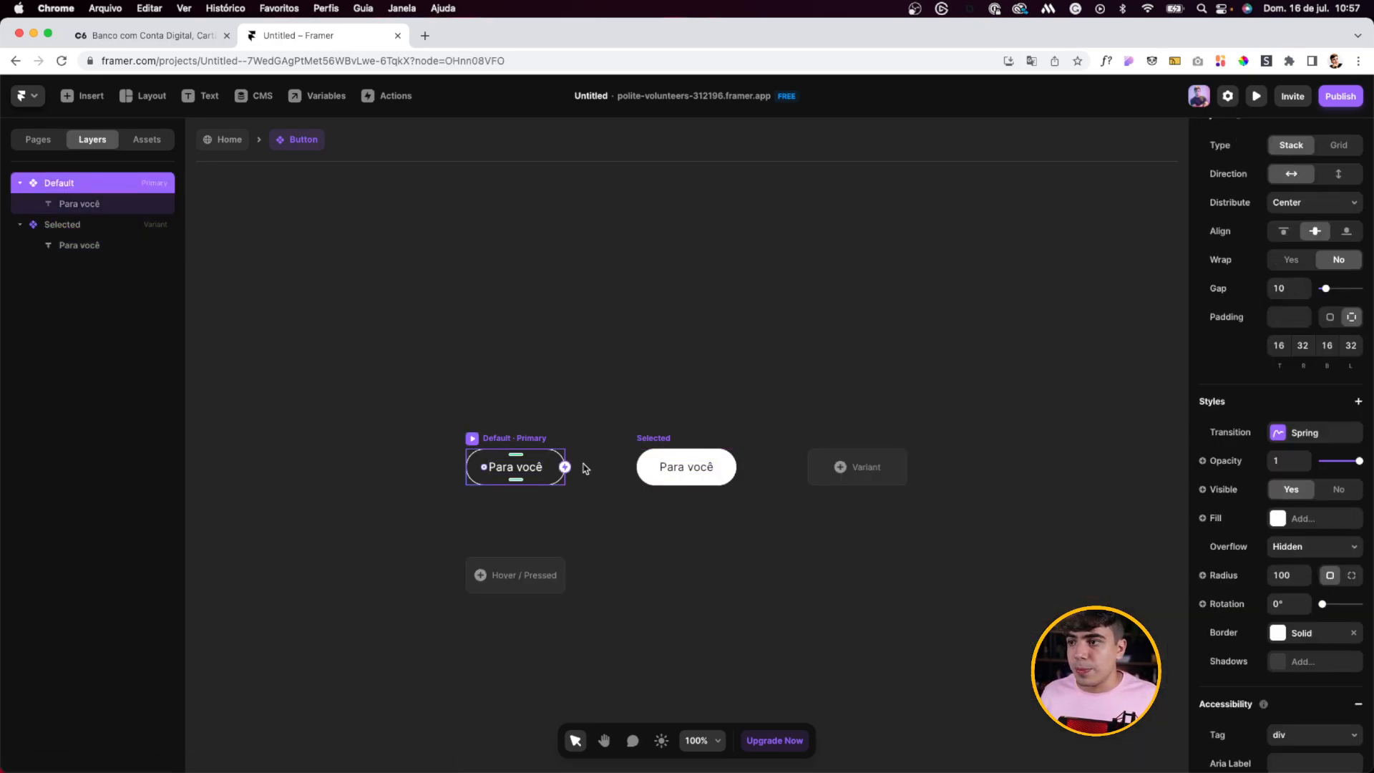
left_click_drag(565, 469, 666, 439)
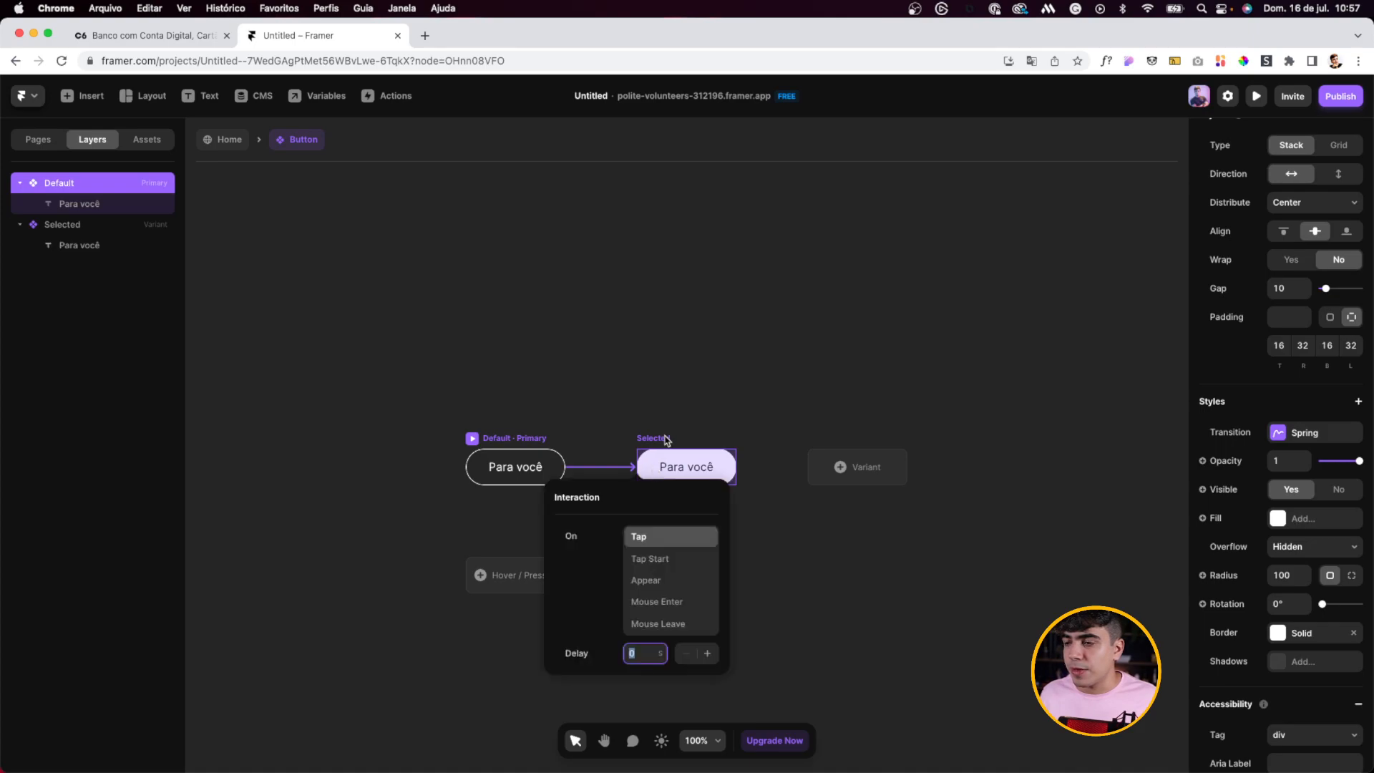
left_click(609, 409)
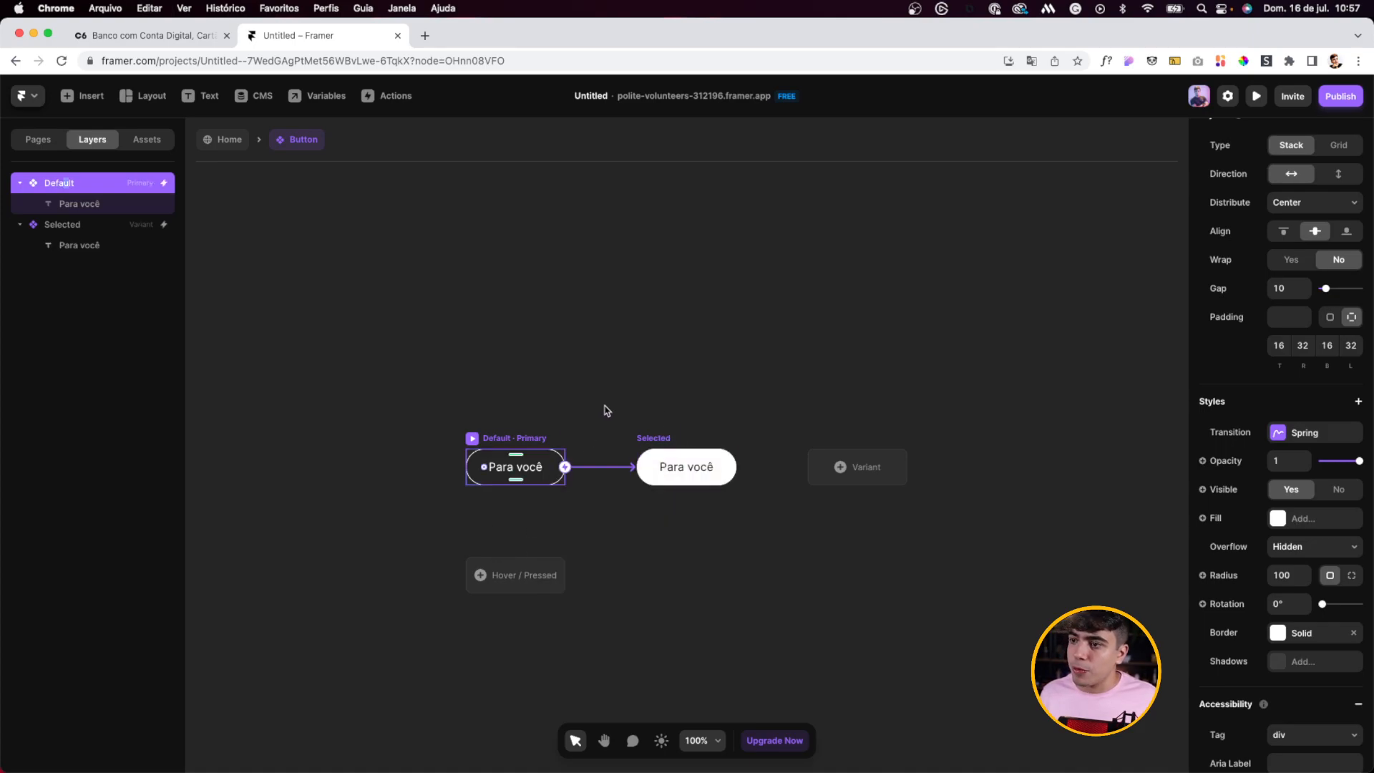
left_click(642, 403)
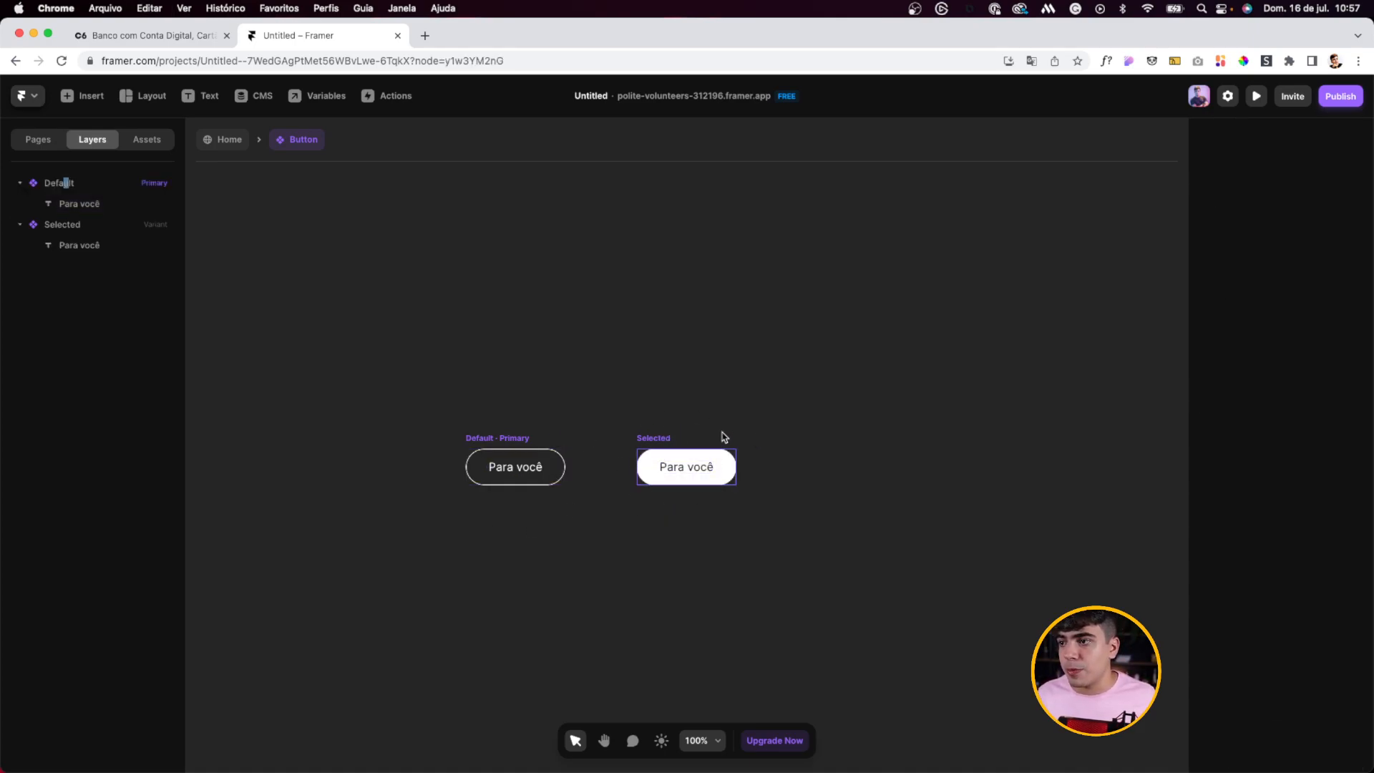
Step: Return to the Home page and duplicate the "Para você" button to form a horizontal row of three
double_click(560, 386)
left_click(568, 364)
scroll(568, 364, "down", 3)
left_click_drag(556, 396, 795, 407)
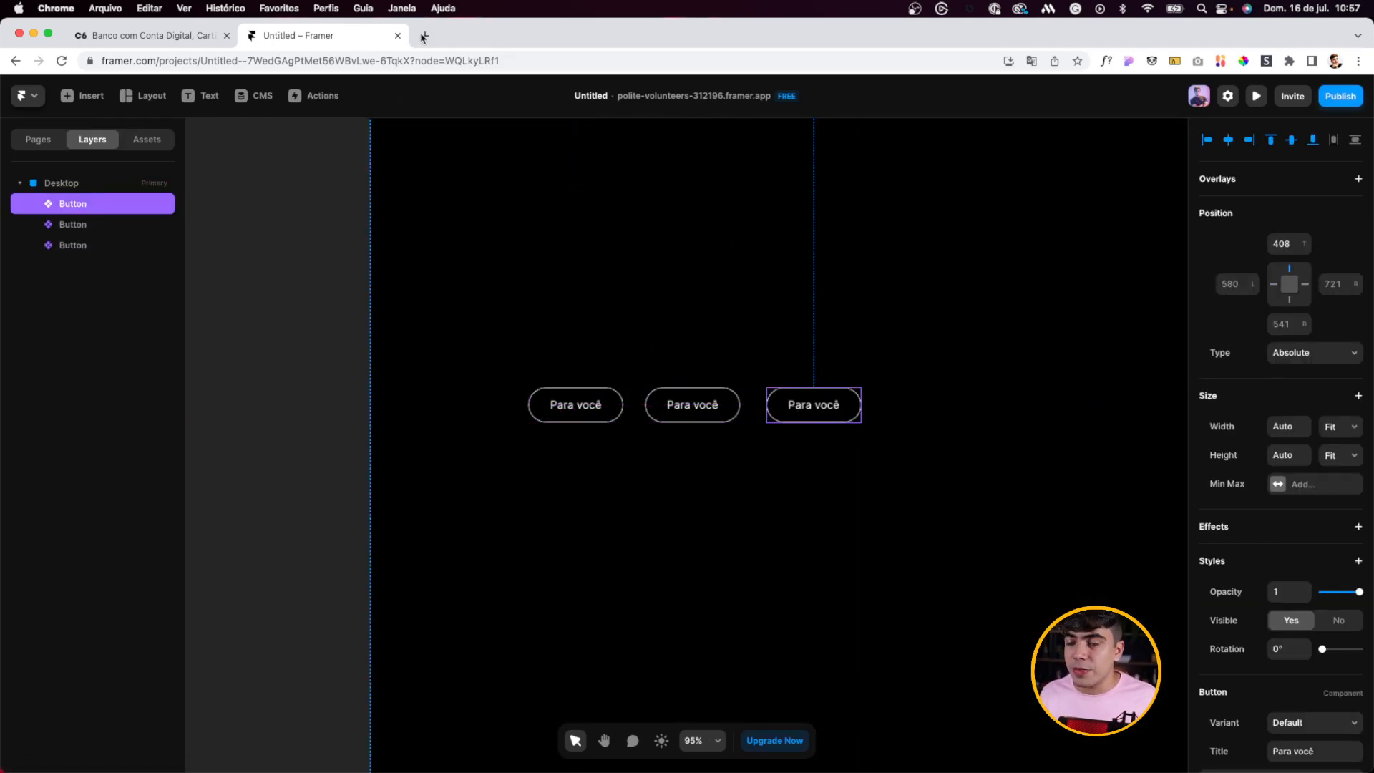
Step: Set the middle button's title to "Para MEI"
left_click(657, 410)
scroll(1262, 748, "down", 2)
scroll(1264, 744, "down", 2)
left_click(1297, 609)
key("super+a")
type("Para")
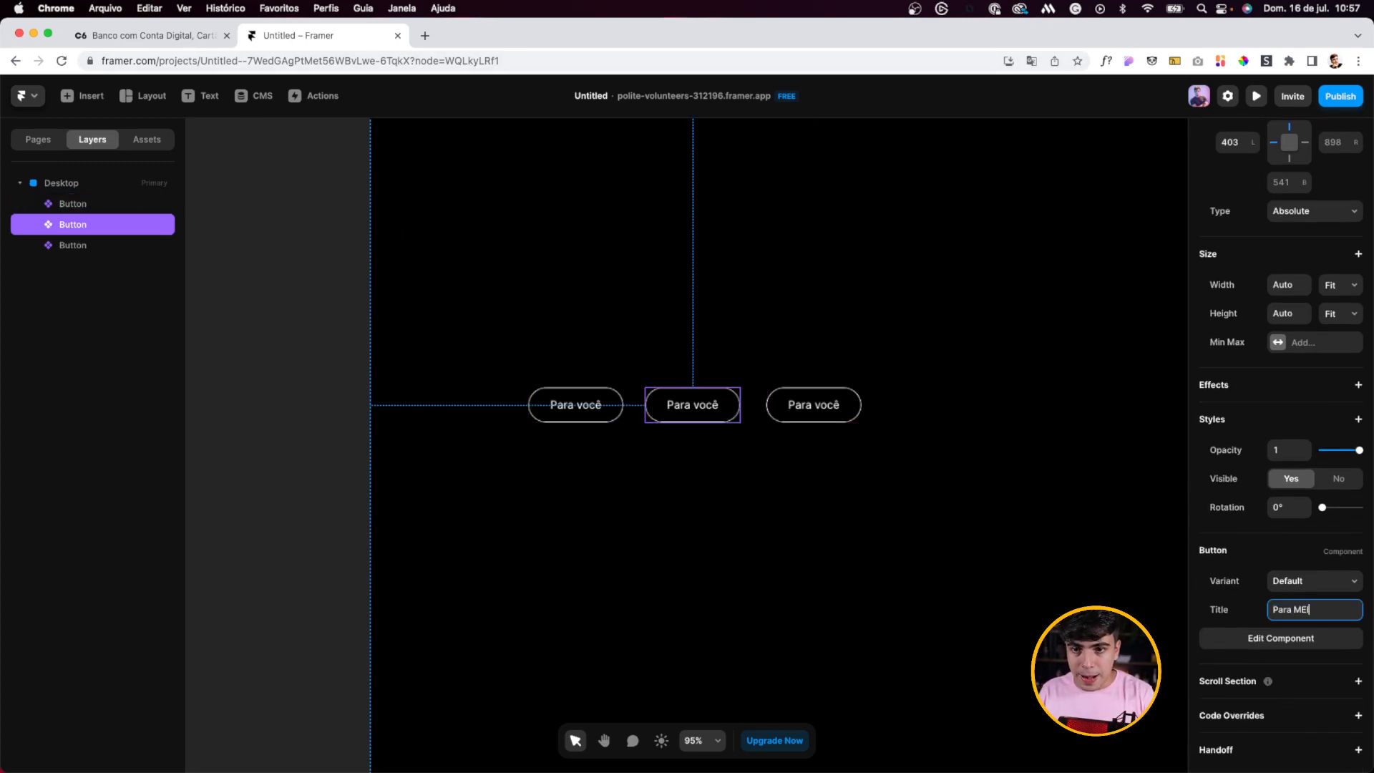
Step: Set the title of the third button in the row to "Para Empresas"
left_click(834, 411)
left_click(1297, 751)
type("ParA Empresas")
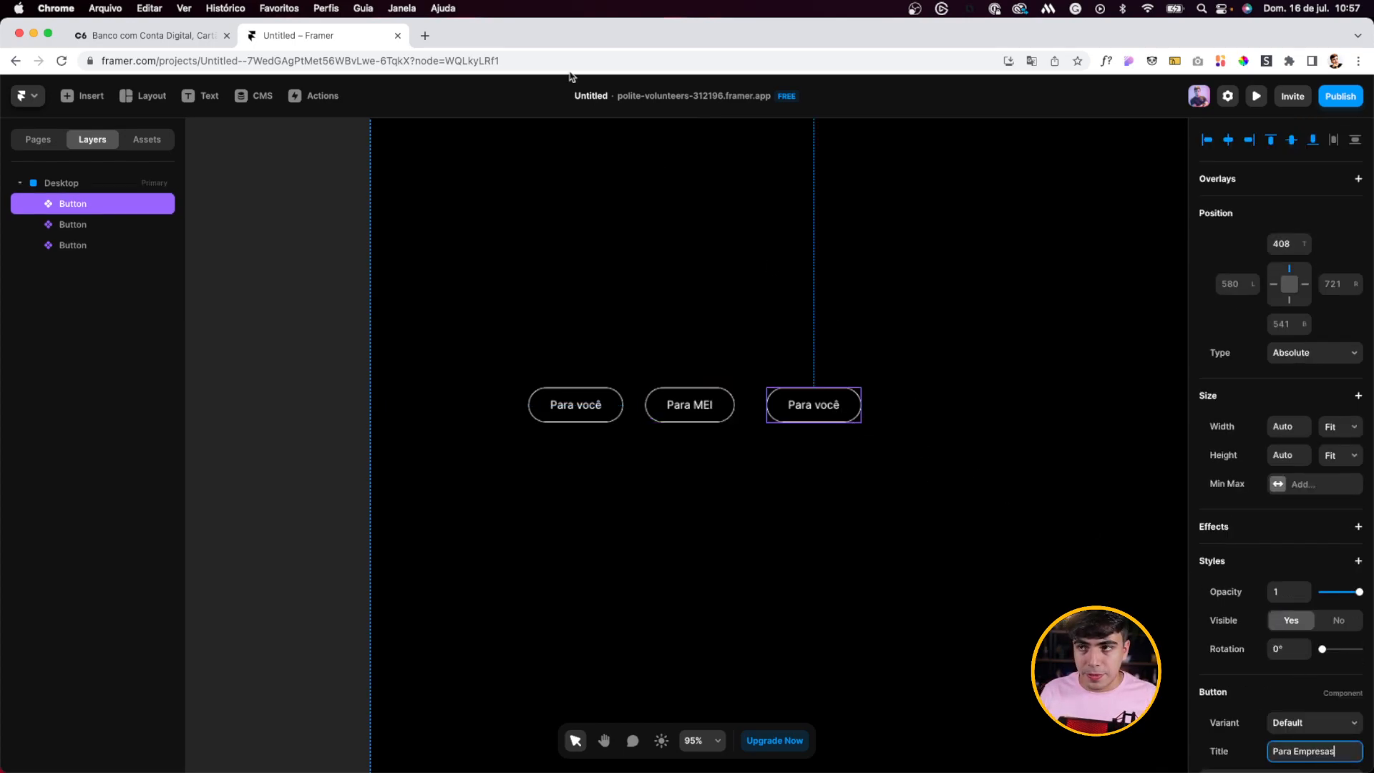
Step: Wrap the three buttons Para você, Para MEI and Para Empresas together in a stack
left_click(151, 35)
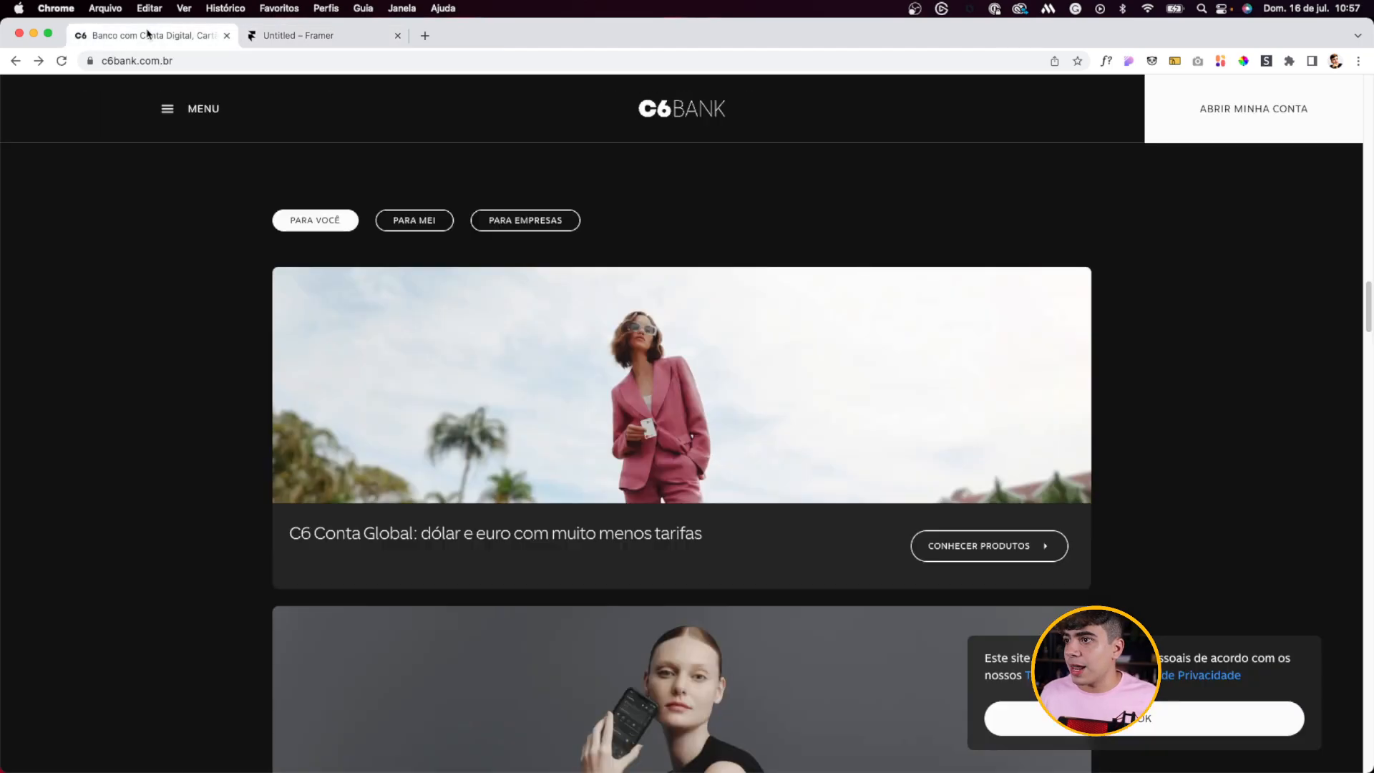
left_click(292, 41)
left_click(804, 601)
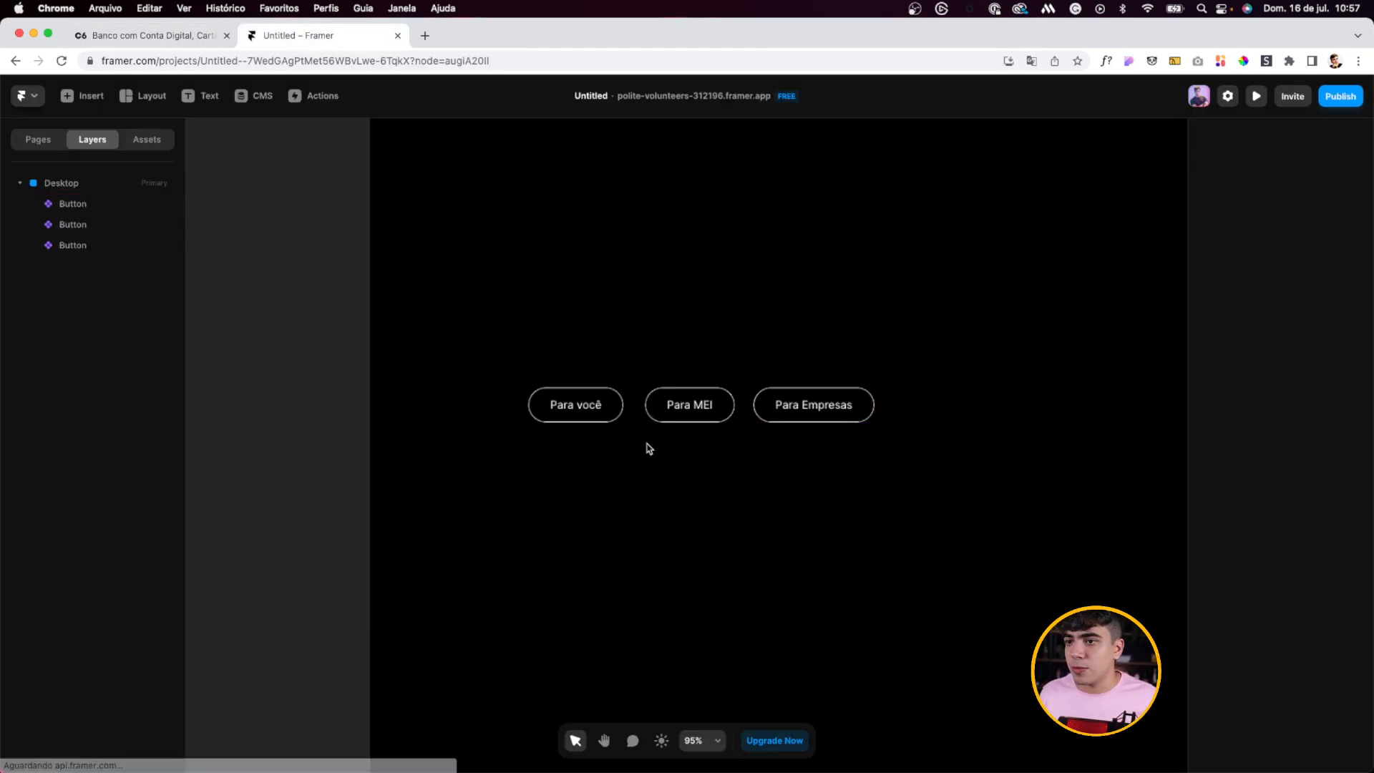
left_click(573, 401)
left_click(689, 407, "shift")
left_click(810, 415, "shift")
right_click(81, 203)
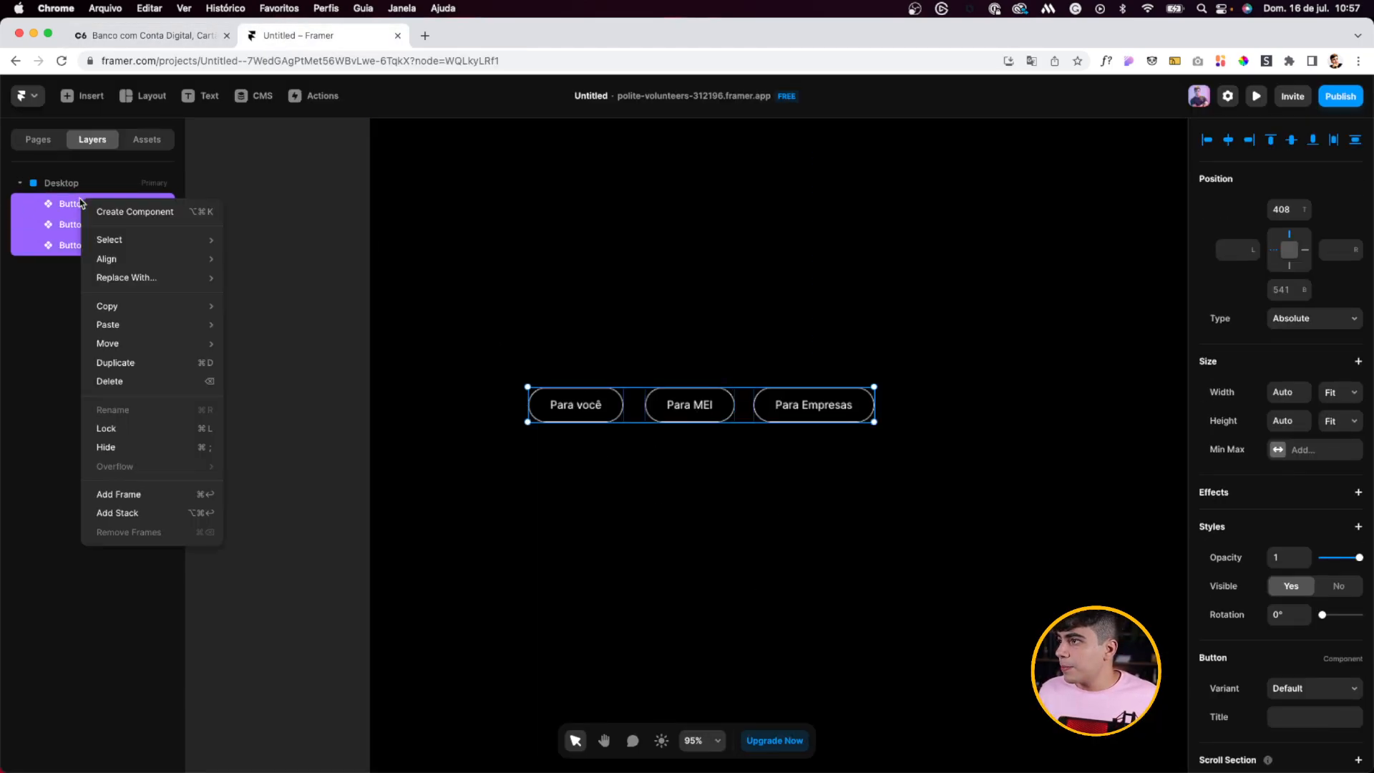
left_click(136, 513)
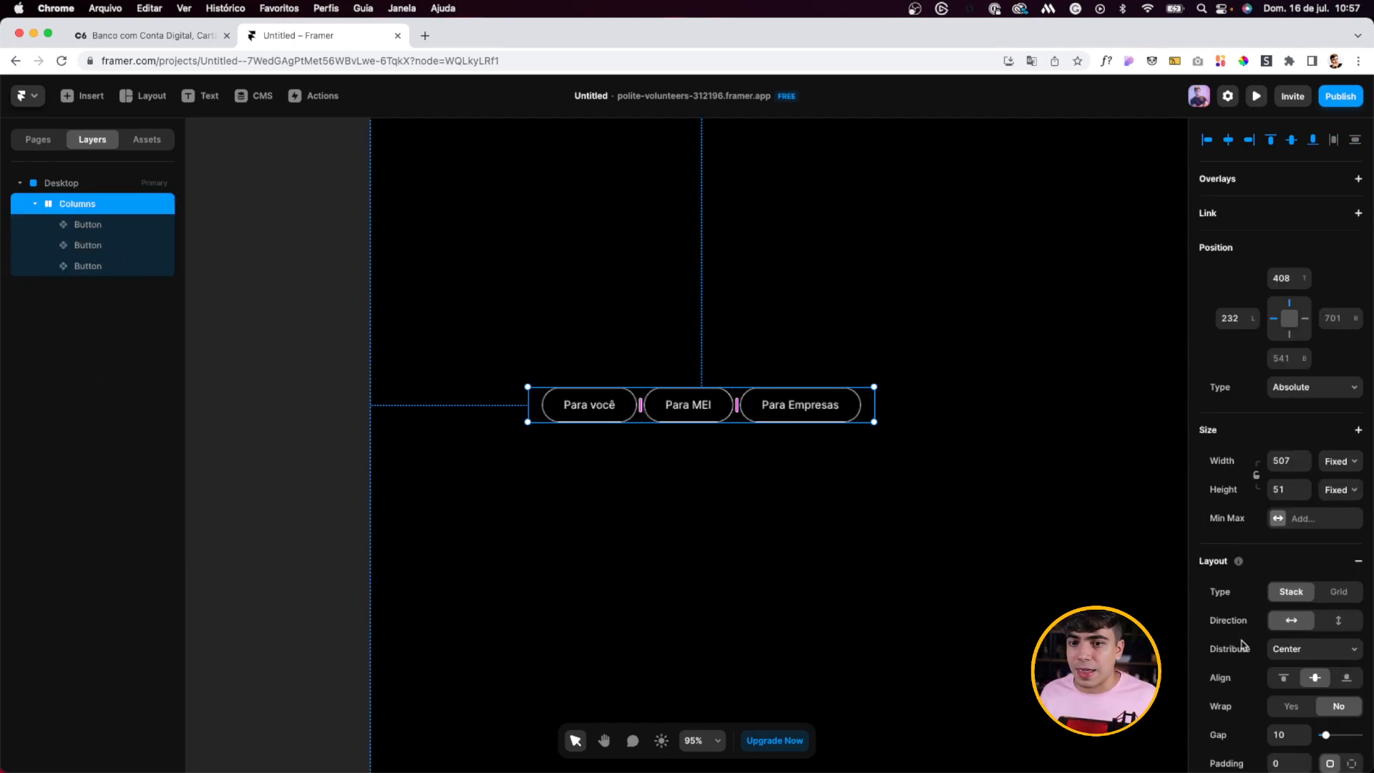
Step: Set the button stack's gap to 32 and its distribution to Start
scroll(1243, 645, "down", 1)
left_click(1285, 708)
type("20")
key("BackSpace")
key("BackSpace")
type("32")
left_click(1315, 623)
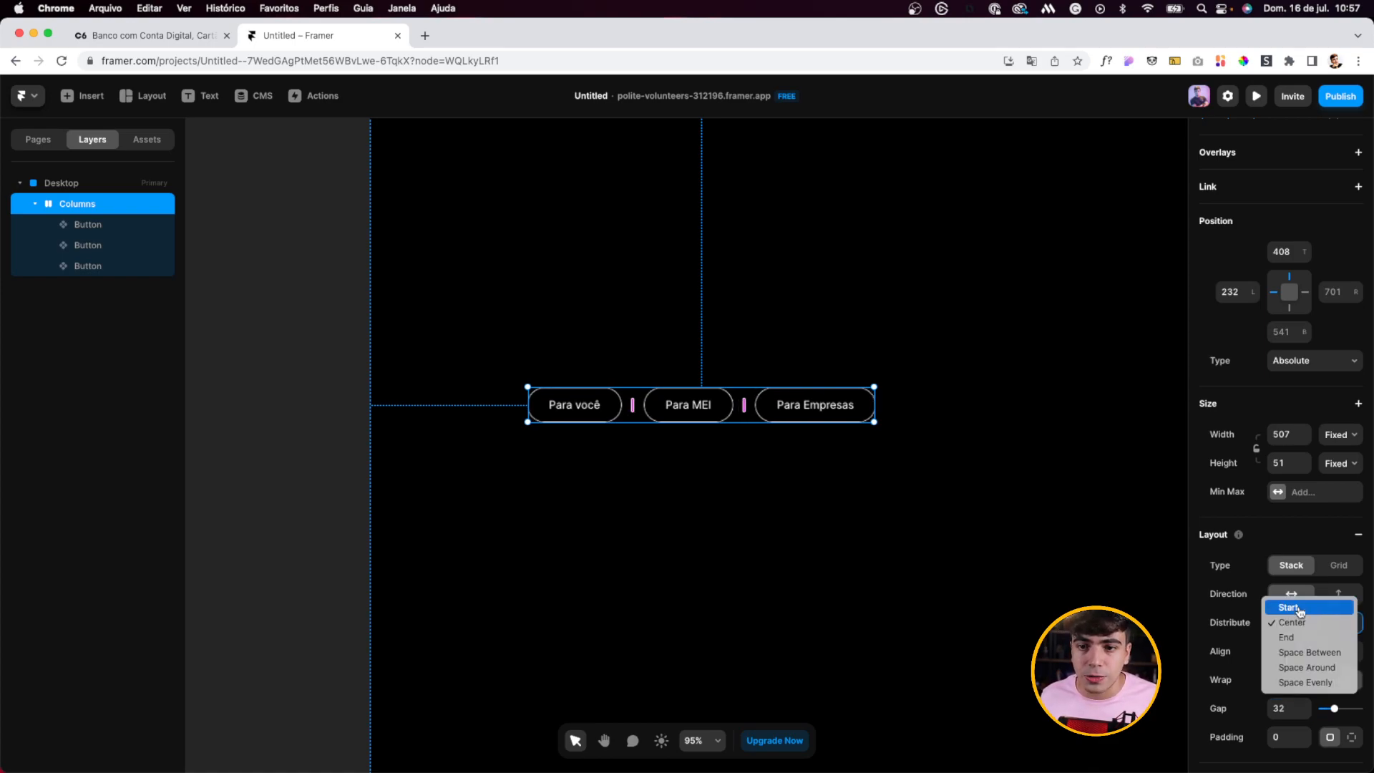
left_click(1295, 605)
Step: Set both the height and the width of the button stack to Fit Content
left_click(1341, 463)
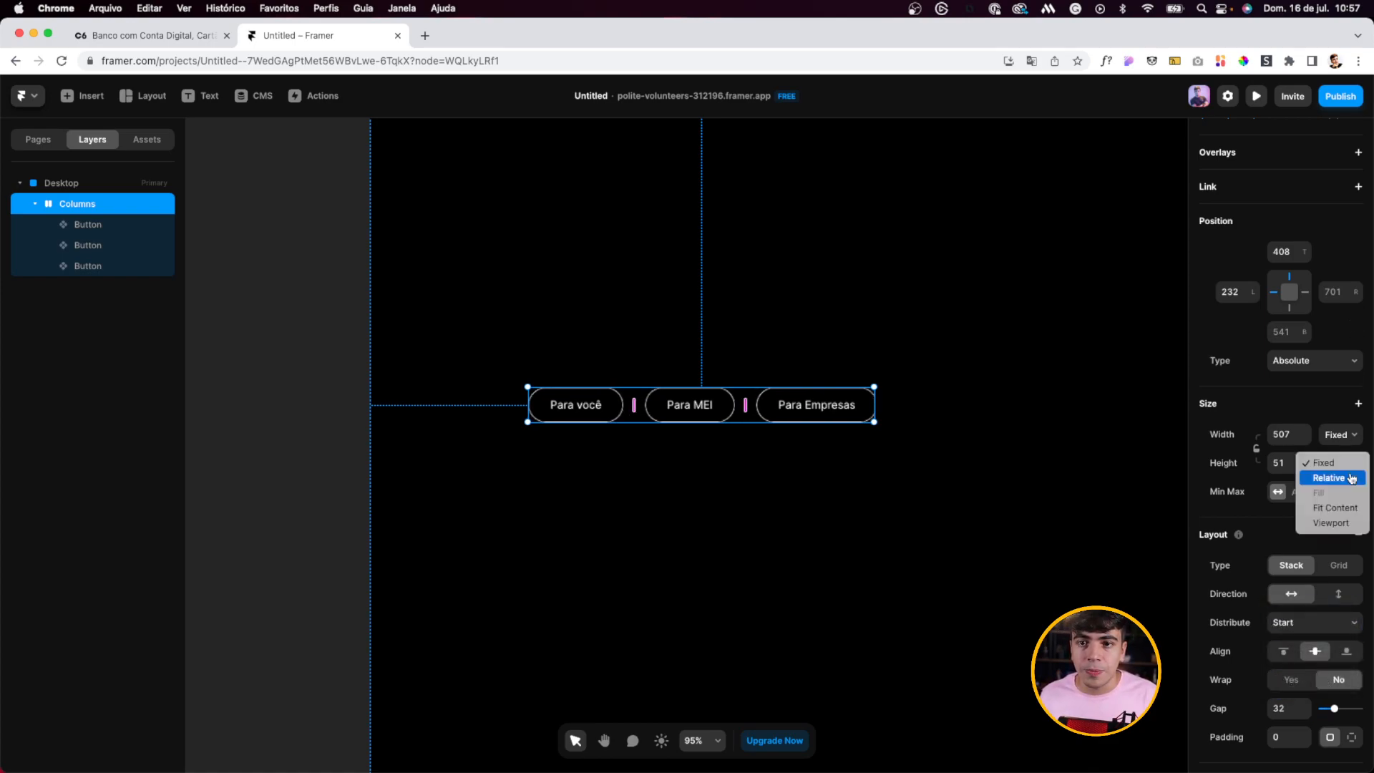
left_click(1326, 505)
left_click(1330, 436)
left_click(1332, 478)
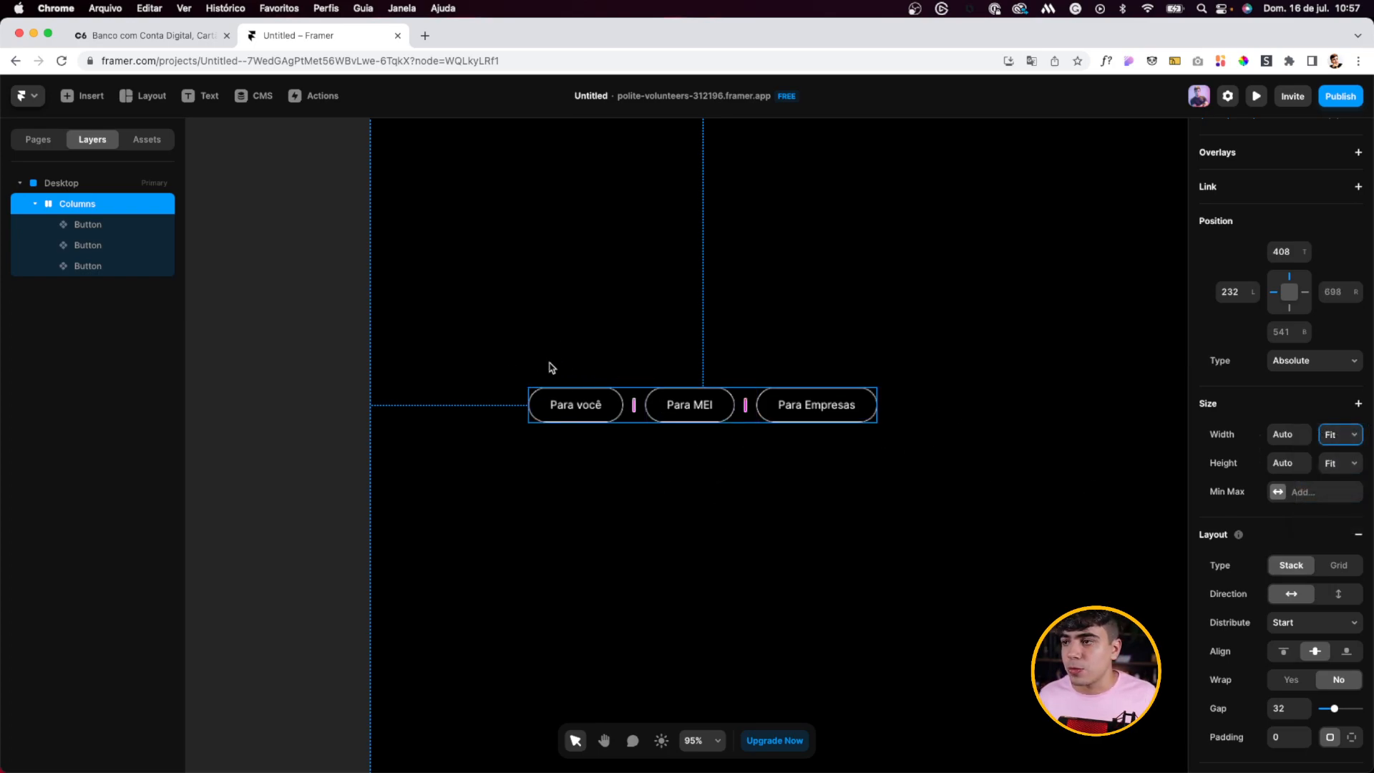
Step: Rename the button stack's layer to Filter and deselect it
double_click(82, 206)
type("Fi")
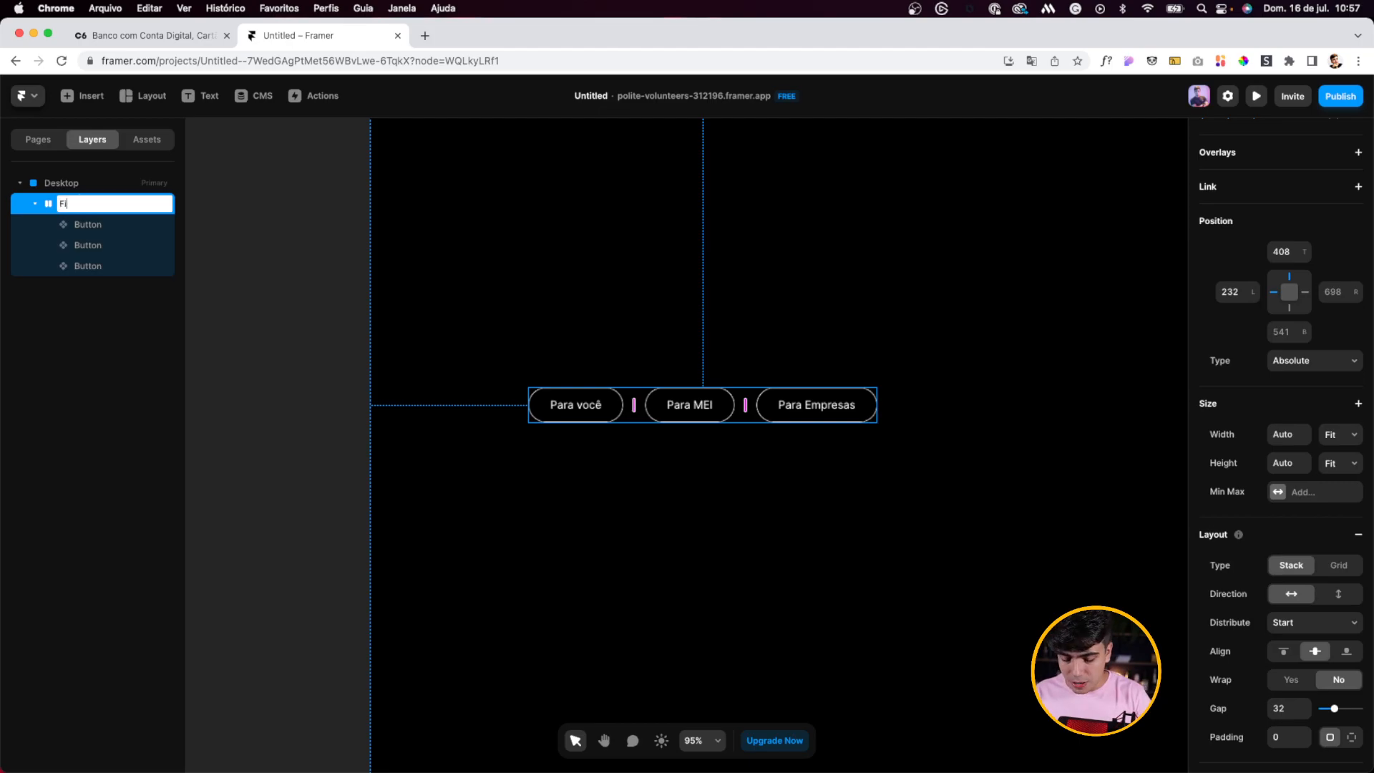
type("lter")
key("Return")
left_click(222, 254)
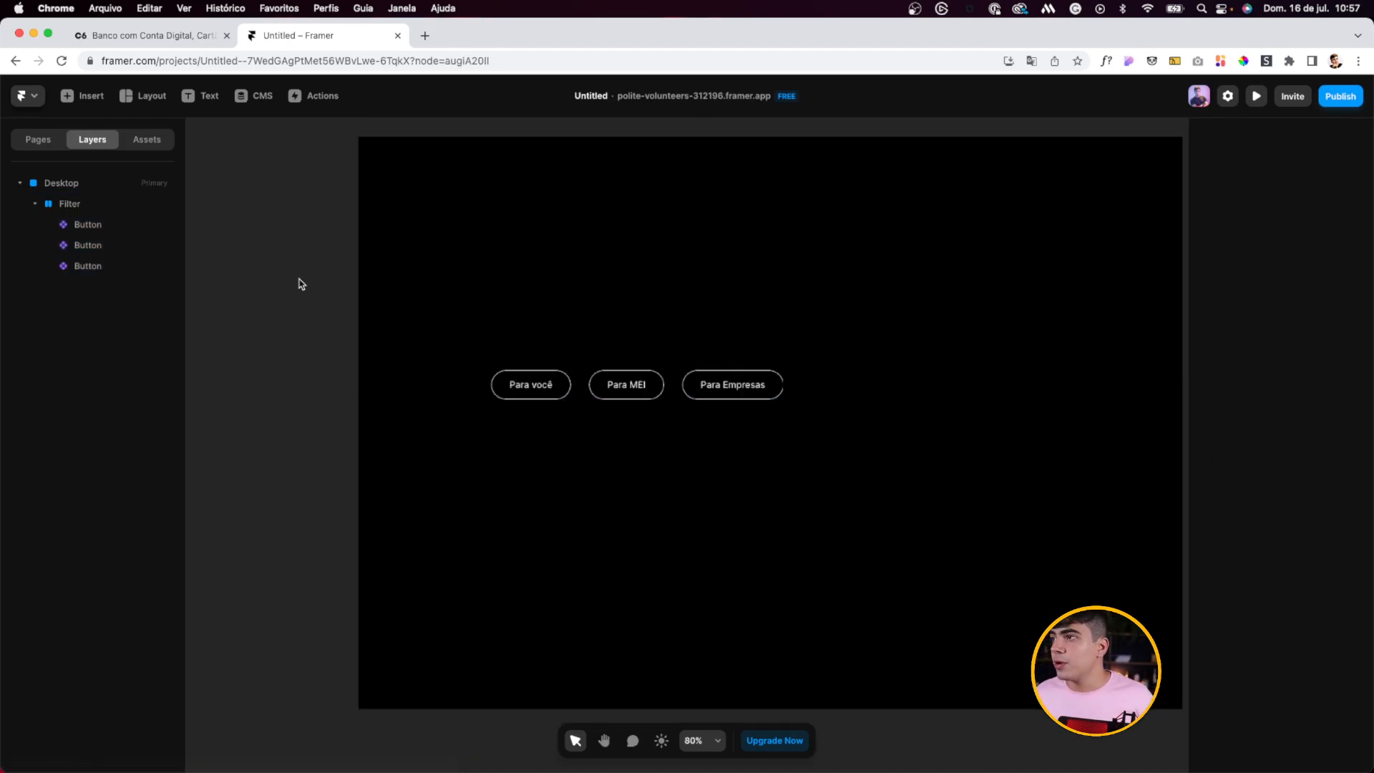
Step: Switch to the C6 Bank site, open the C6 Conta Global product page and copy its main headline
key("ctrl+shift+Tab")
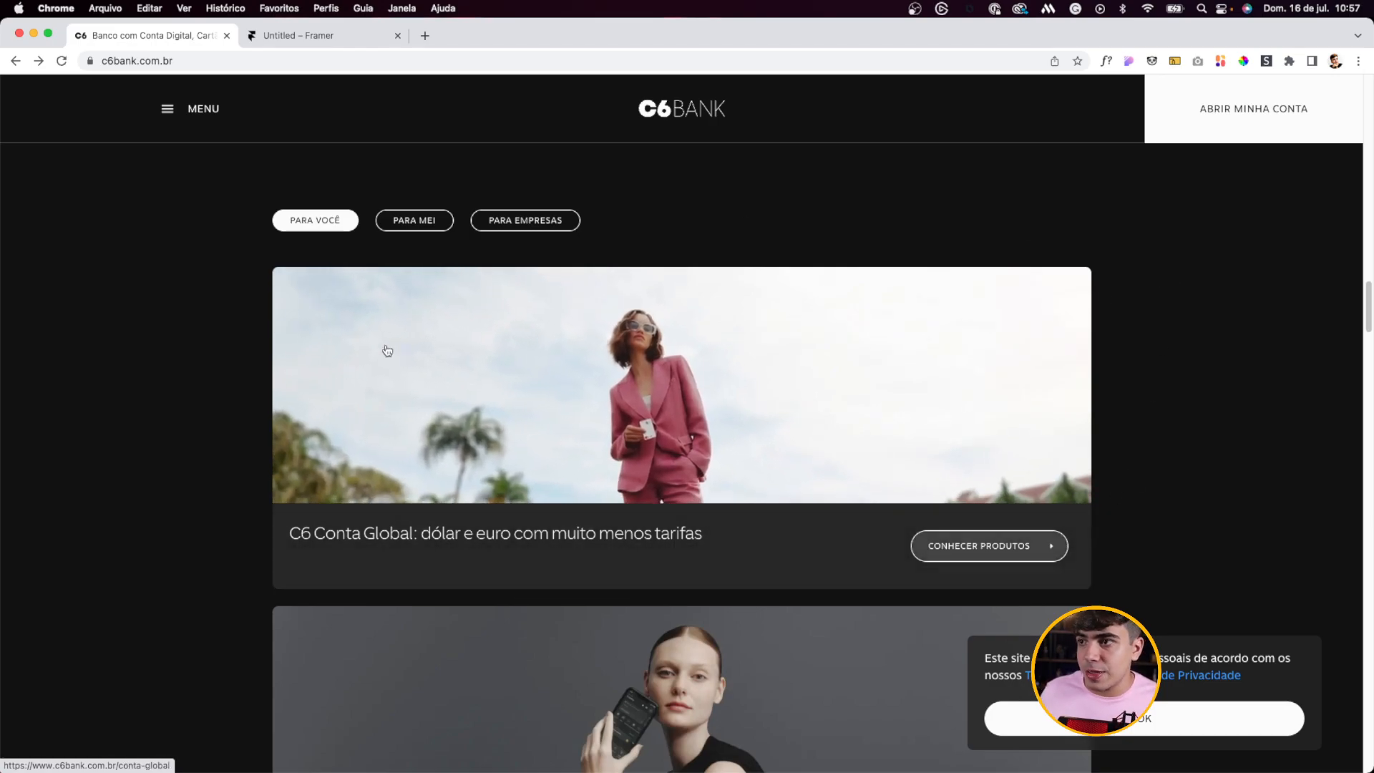
left_click(269, 39)
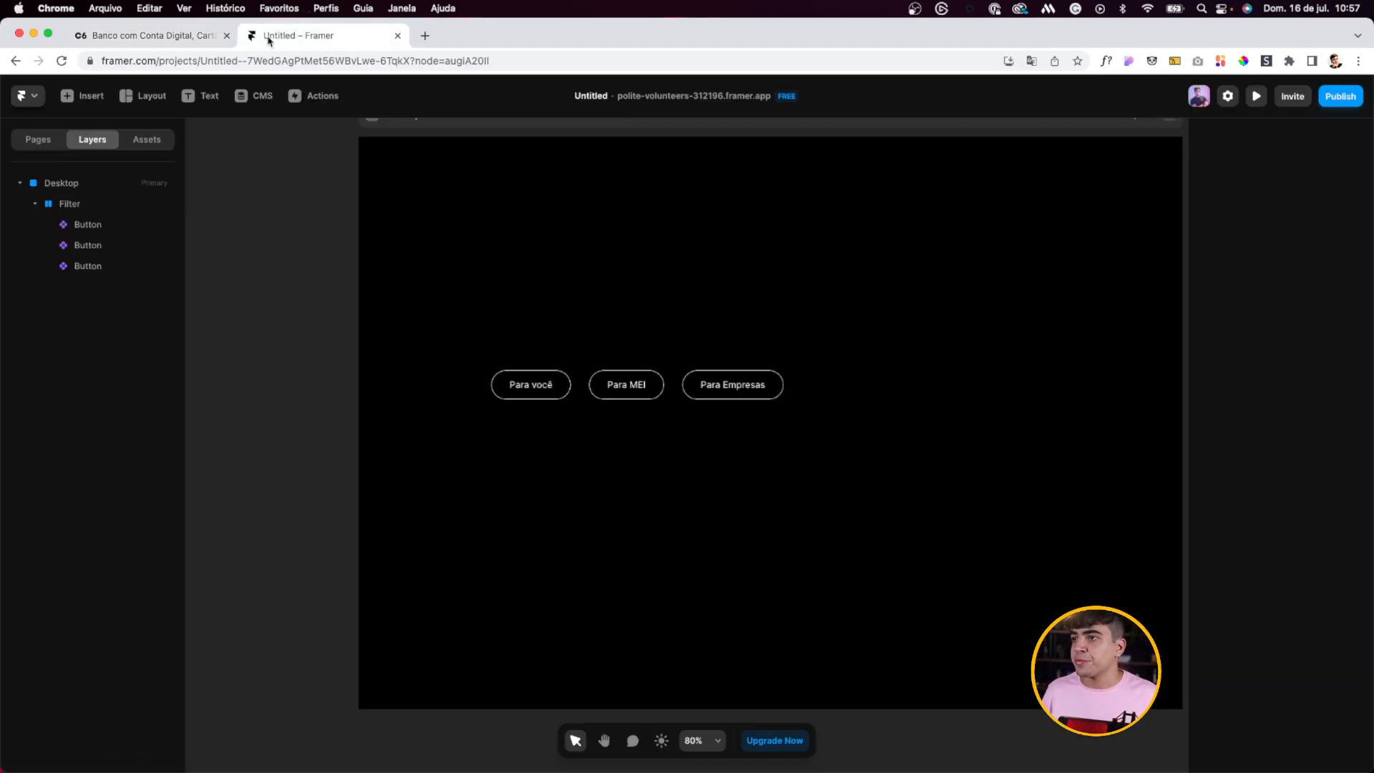
left_click(179, 35)
left_click(326, 38)
key("t")
left_click(179, 36)
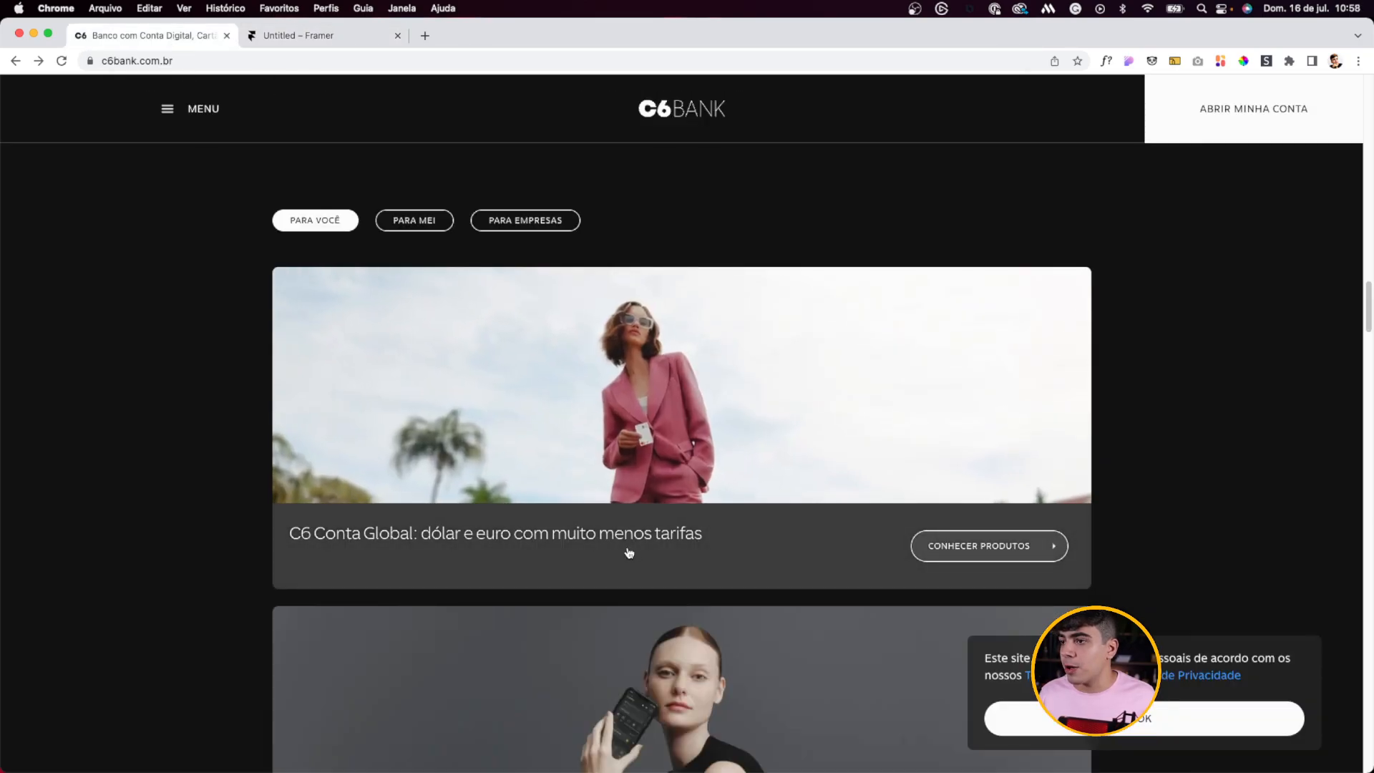
left_click(377, 304)
left_click_drag(271, 315, 1074, 392)
key("super+c")
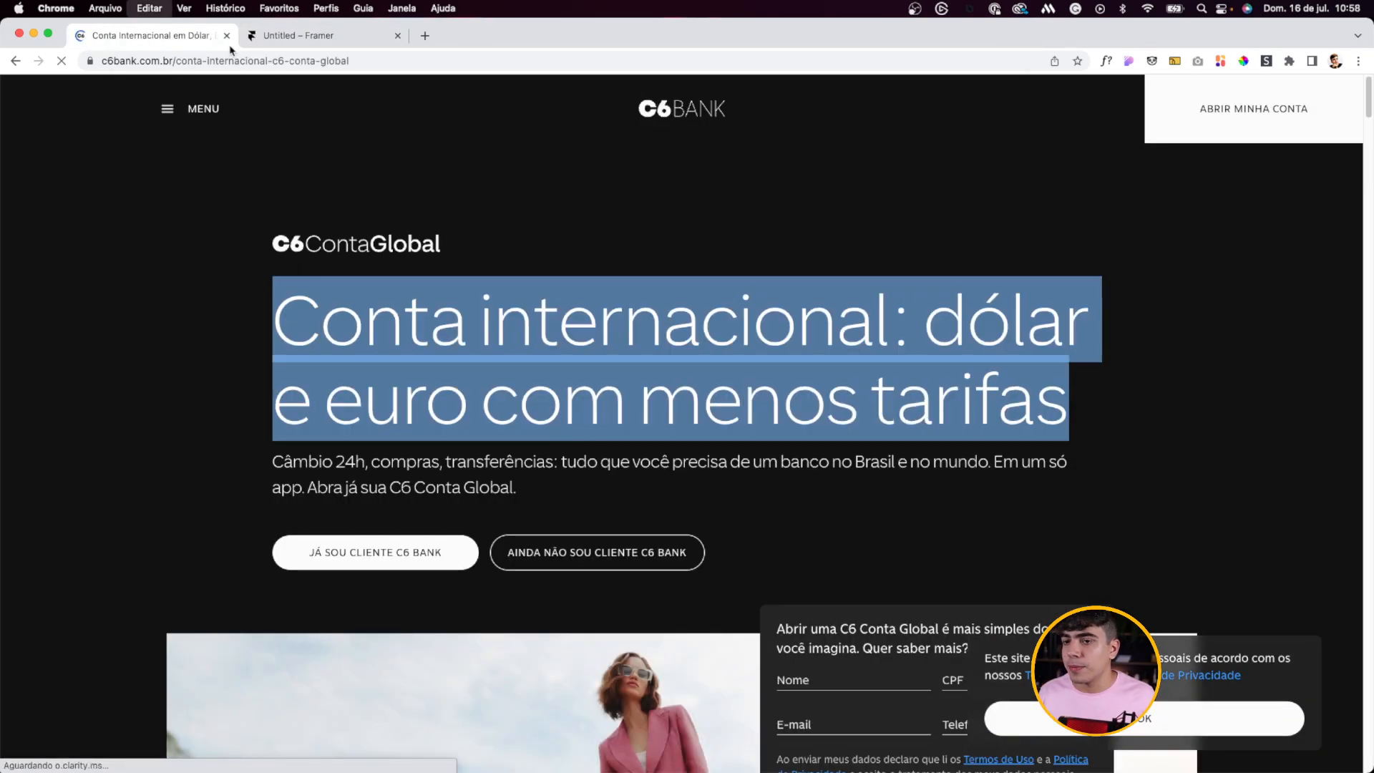
Step: Switch back to Framer and paste the headline "Conta internacional: dólar e euro com menos tarifas" as text below the filter buttons
key("ctrl+Tab")
left_click(502, 480)
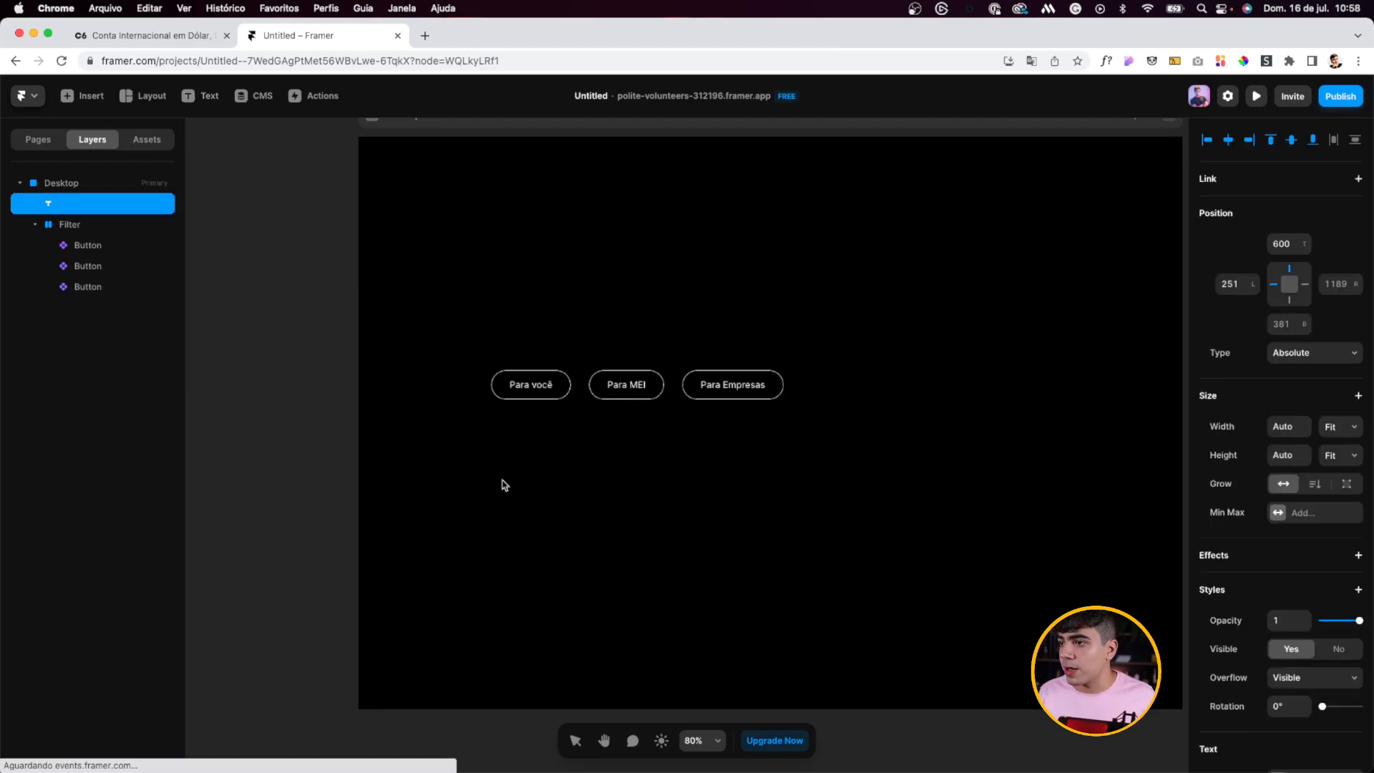
key("super+v")
key("Escape")
key("Delete")
key("super+v")
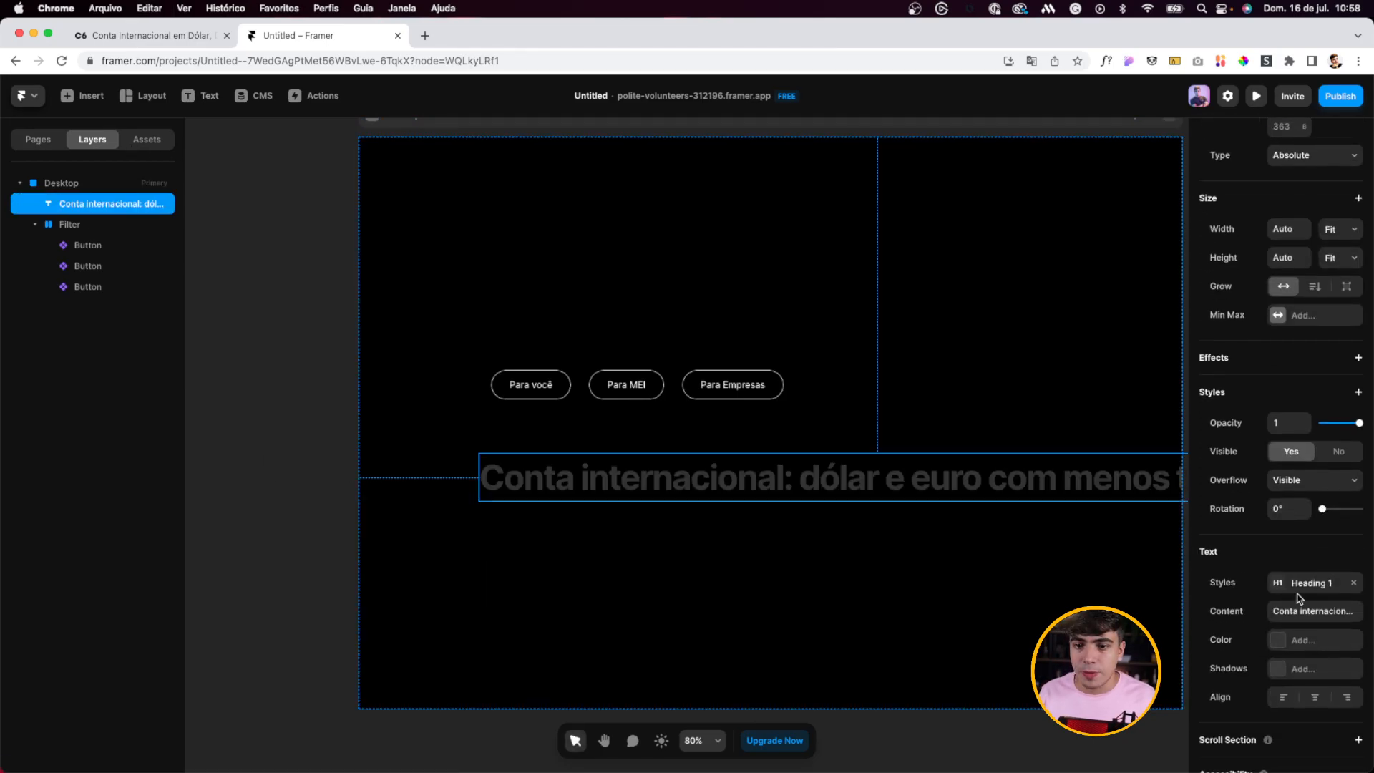
Step: Remove the Heading 1 style from the headline, keep the Bold weight and set its color to #FFFFFF
left_click(1332, 584)
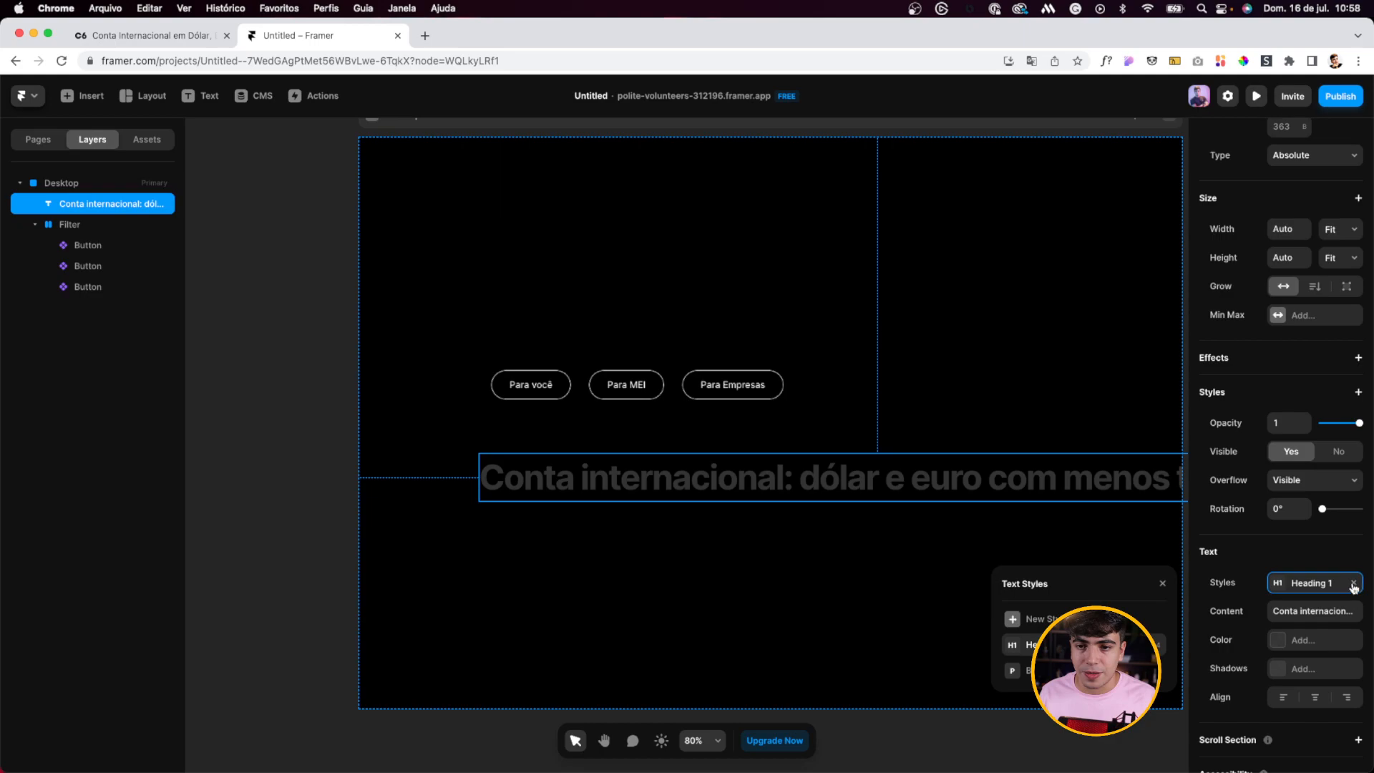
left_click(1353, 584)
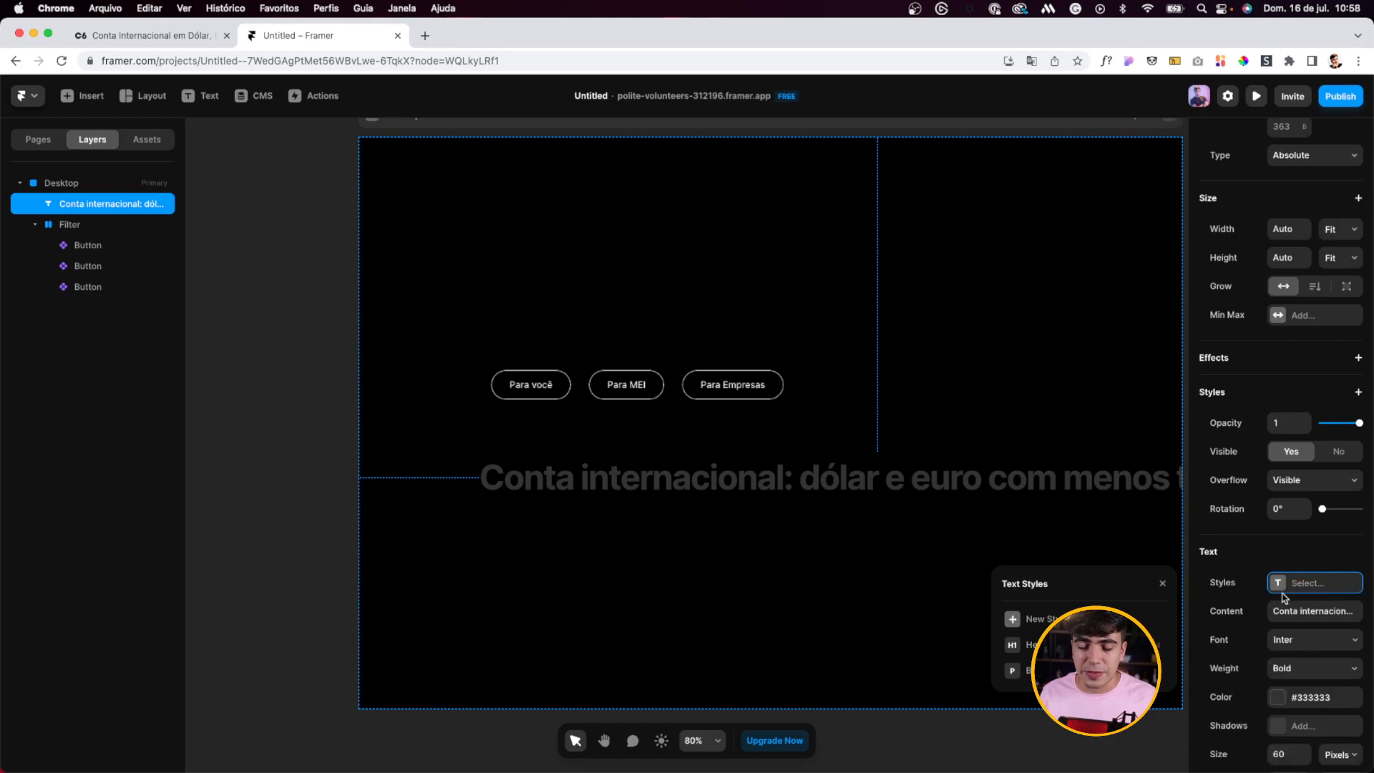
left_click(1296, 668)
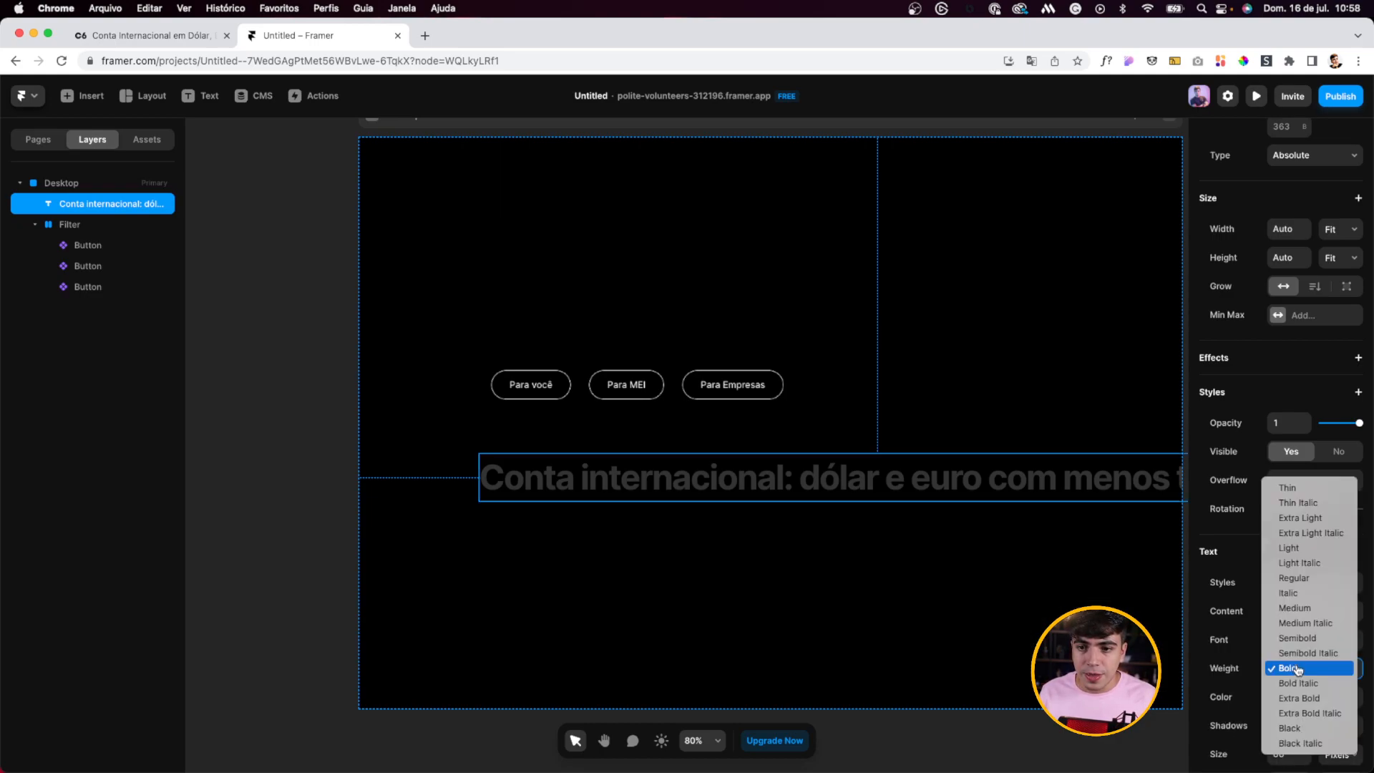
left_click(1298, 670)
left_click(1279, 700)
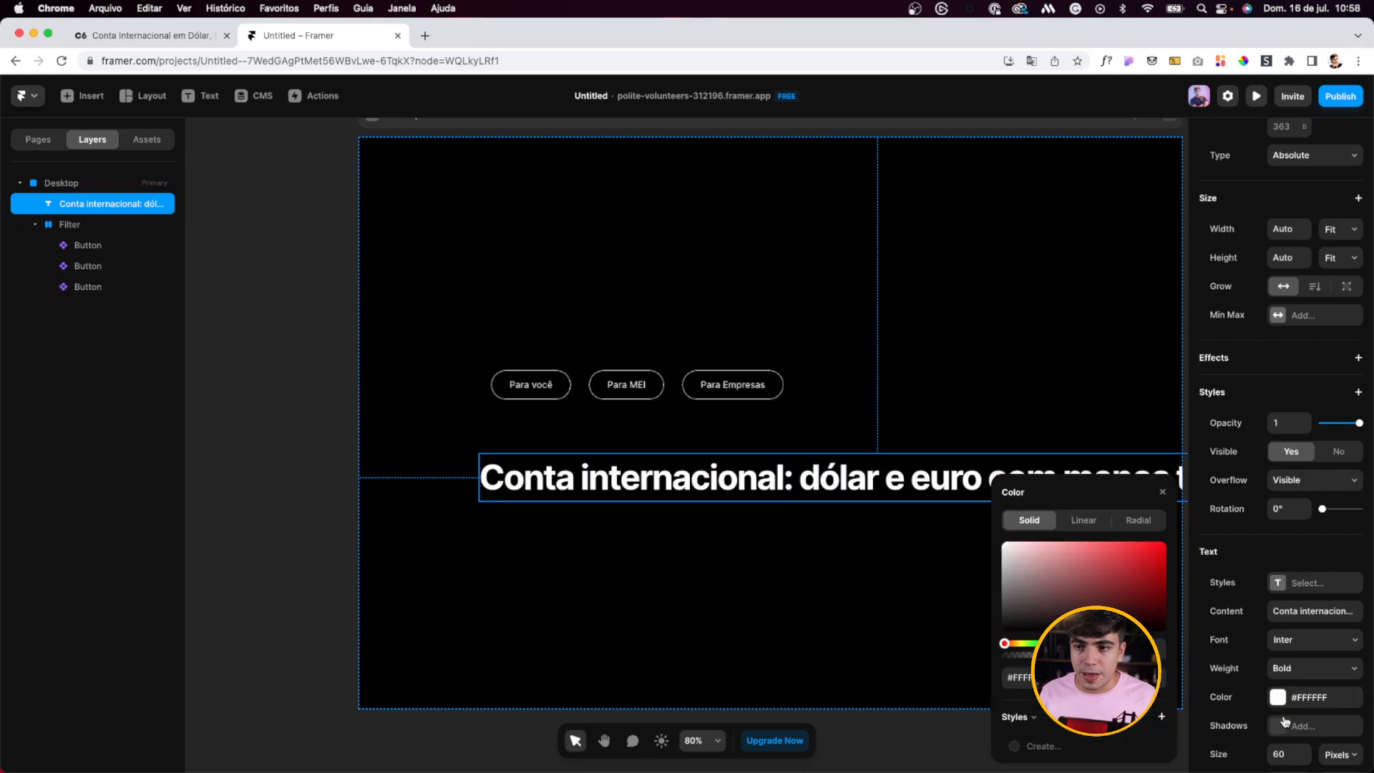
Step: Set the headline's font size to 28 pixels
left_click(1280, 755)
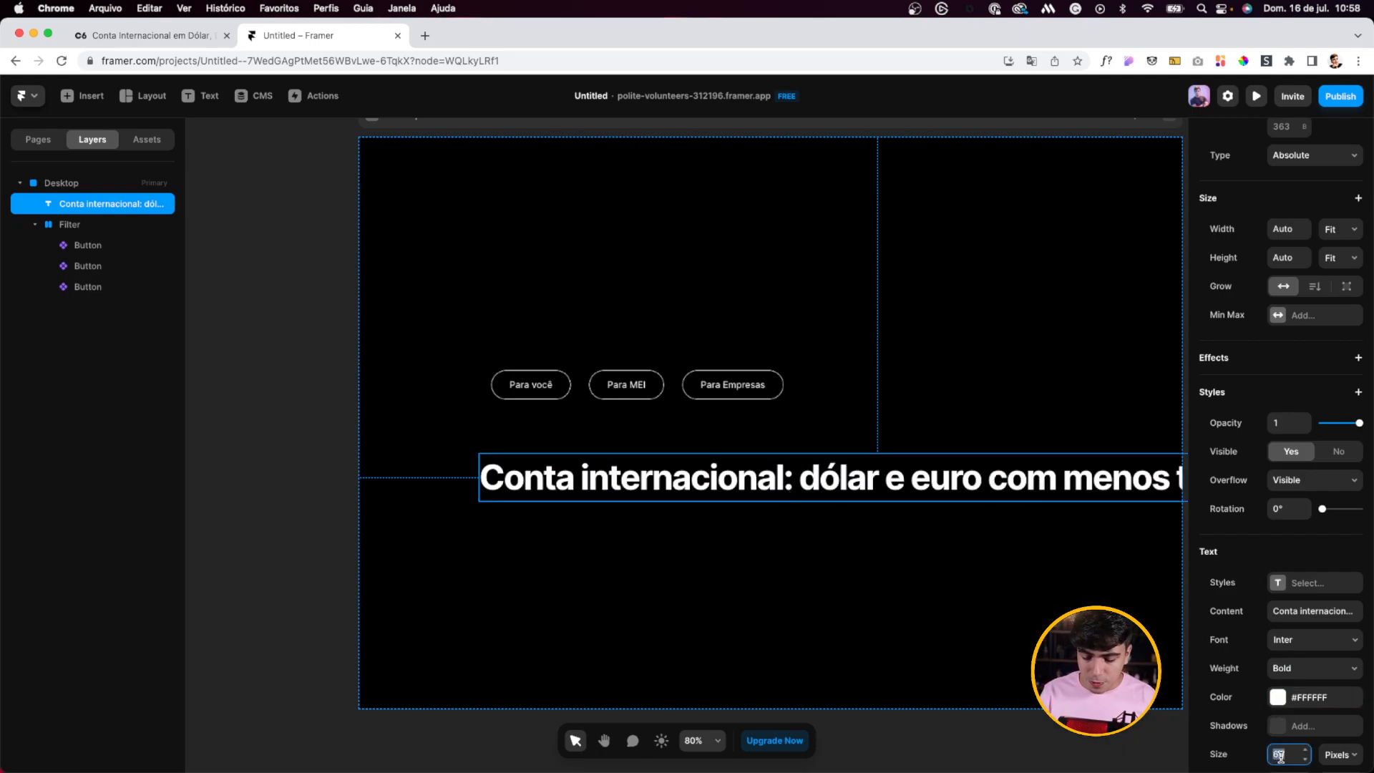
type("32")
key("Down")
key("Down")
key("Down")
key("Down")
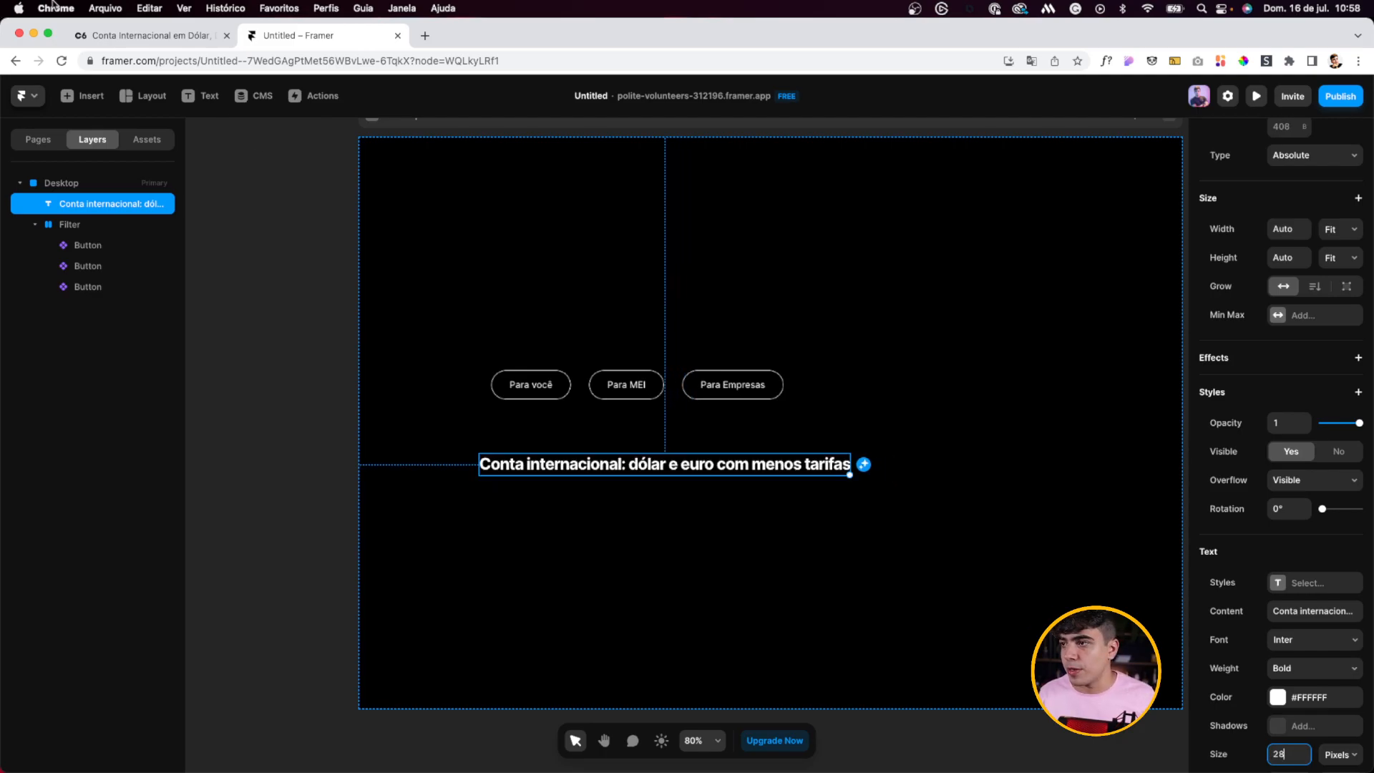
Step: Move the headline so its left edge lines up with the Filter stack above it
left_click(348, 456)
left_click(486, 464)
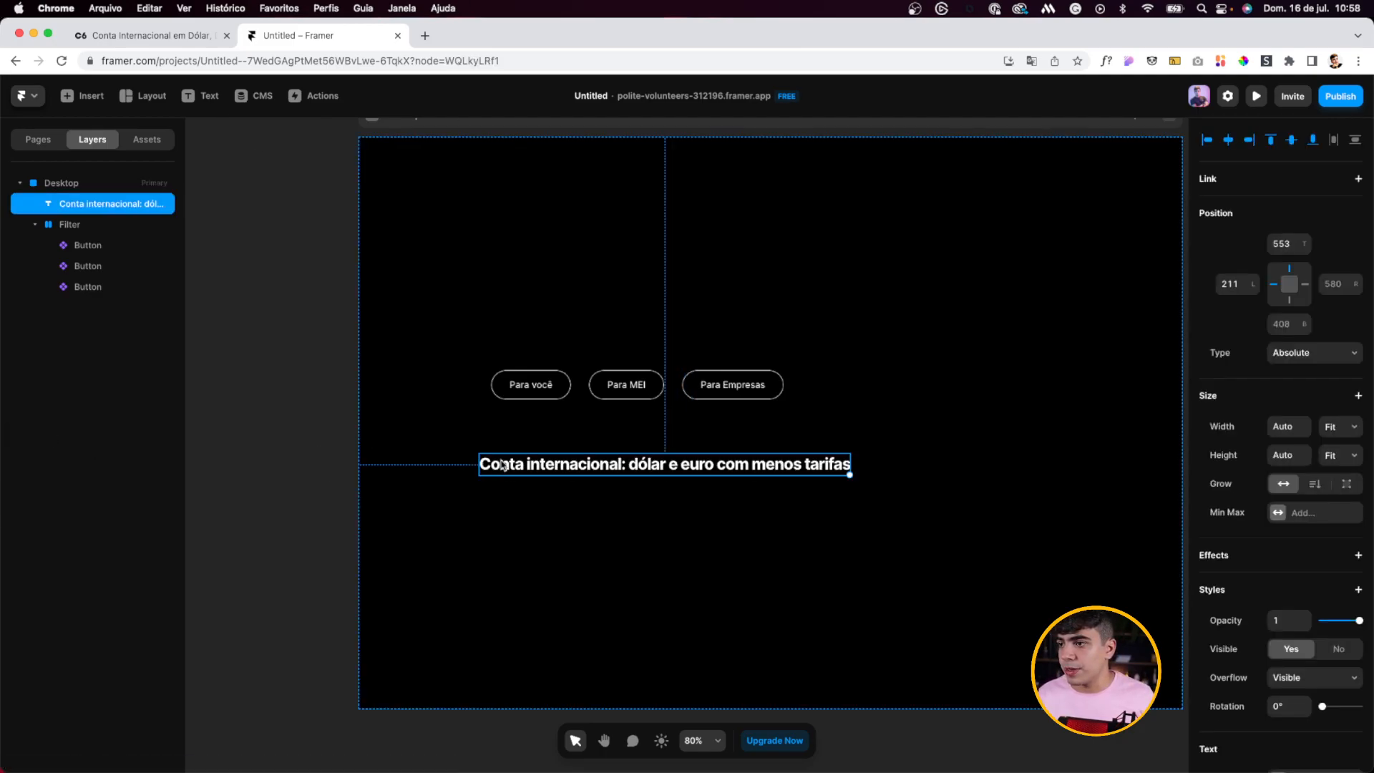
left_click_drag(487, 463, 499, 454)
right_click(512, 458)
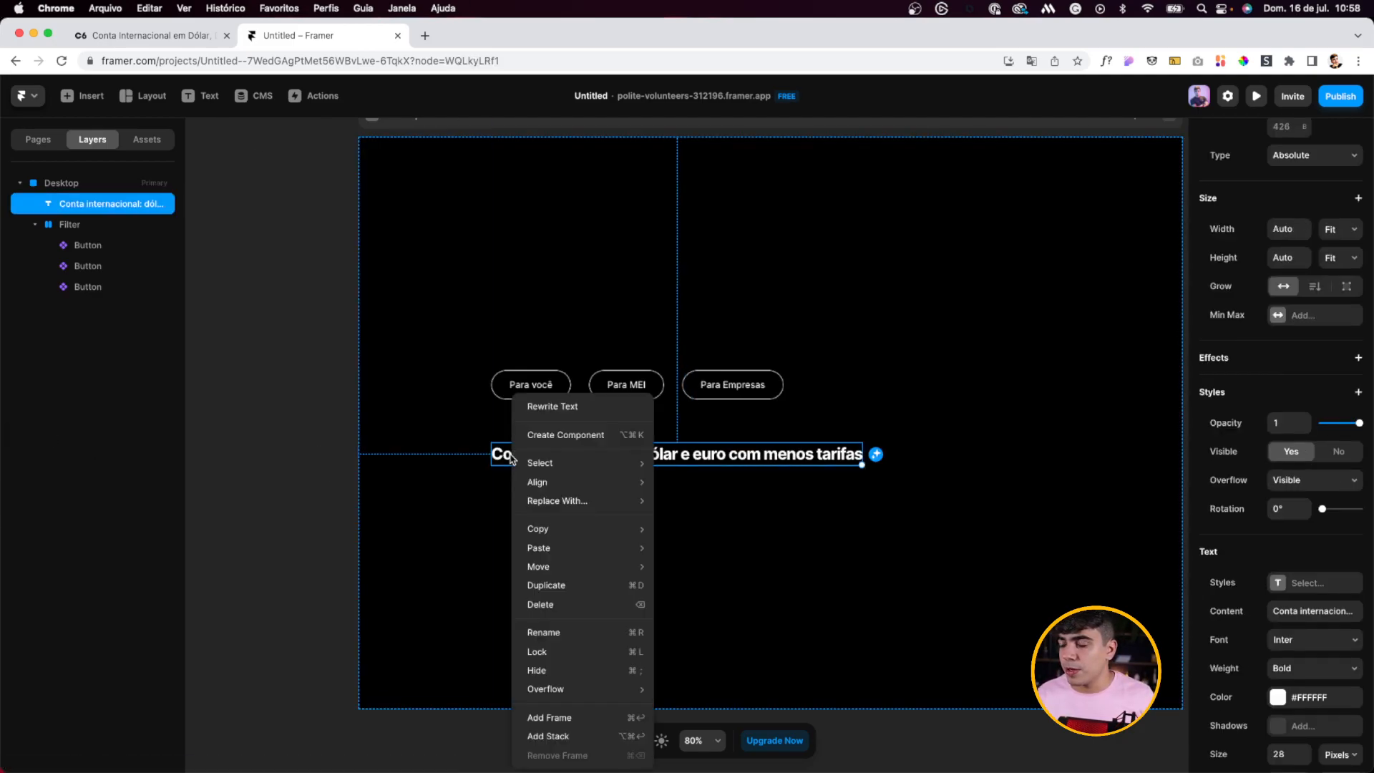
left_click(558, 719)
key("super+z")
Step: Wrap the headline text in a stack and set the stack's padding to 32
right_click(549, 398)
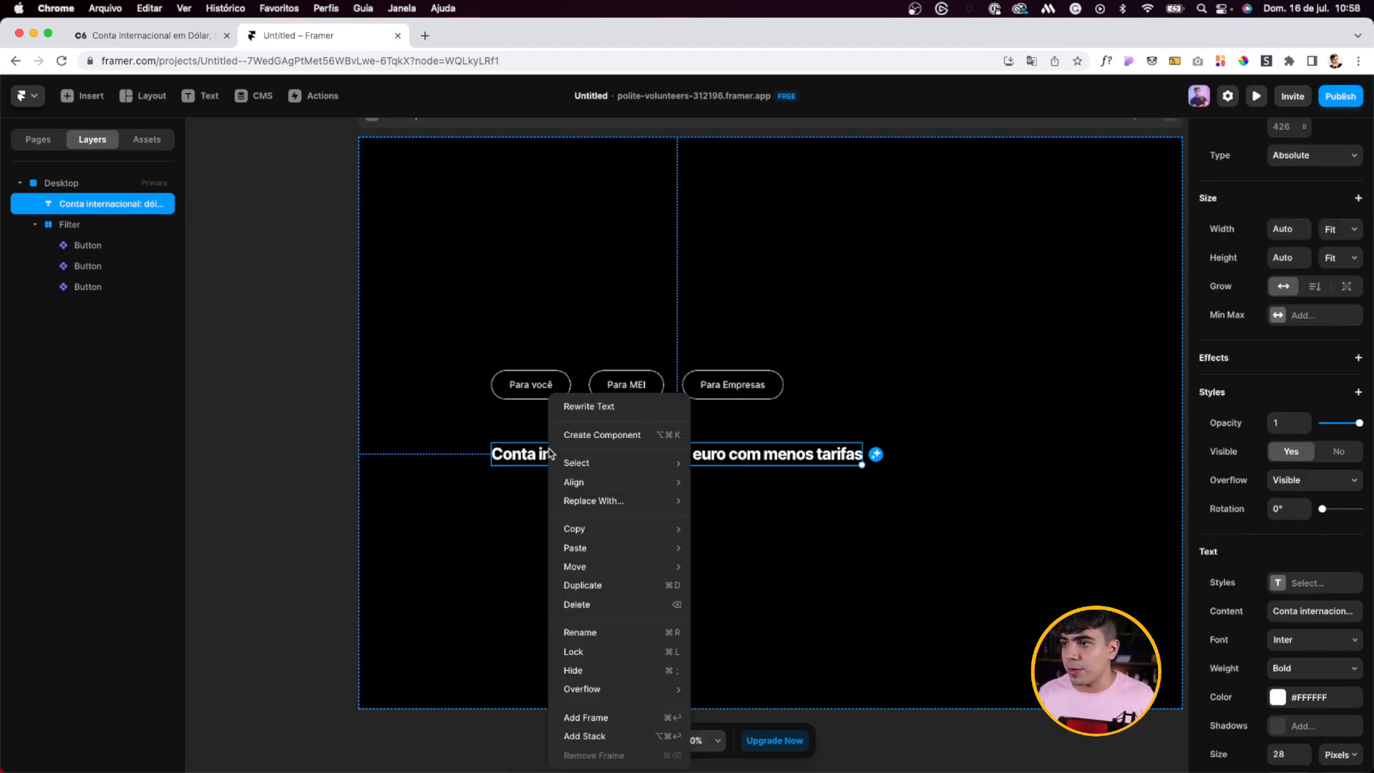
left_click(587, 738)
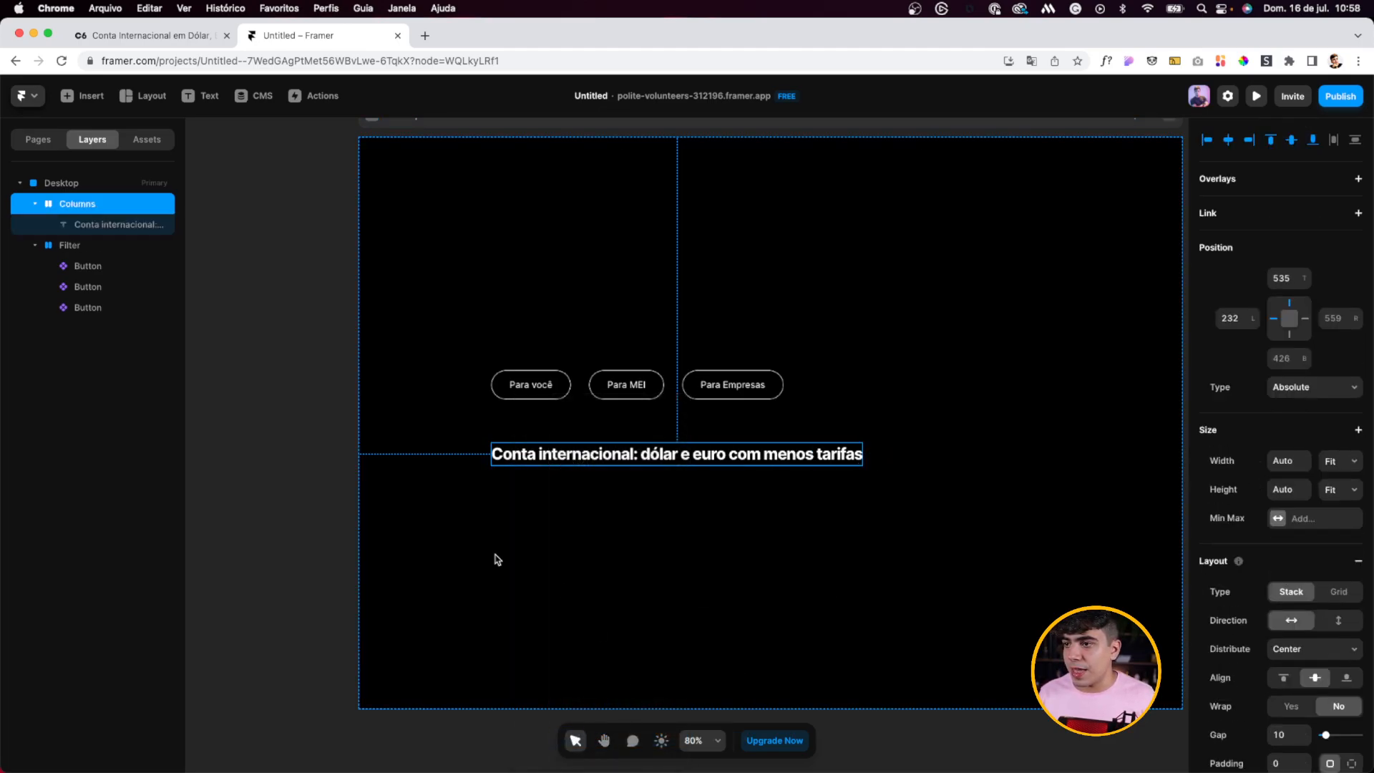
scroll(1264, 739, "down", 2)
left_click(1285, 730)
type("32")
left_click(1305, 707)
Step: Revisit the product card on the C6 Bank home page and add a copied button titled "Conhecer produtos" to the headline stack
left_click(159, 42)
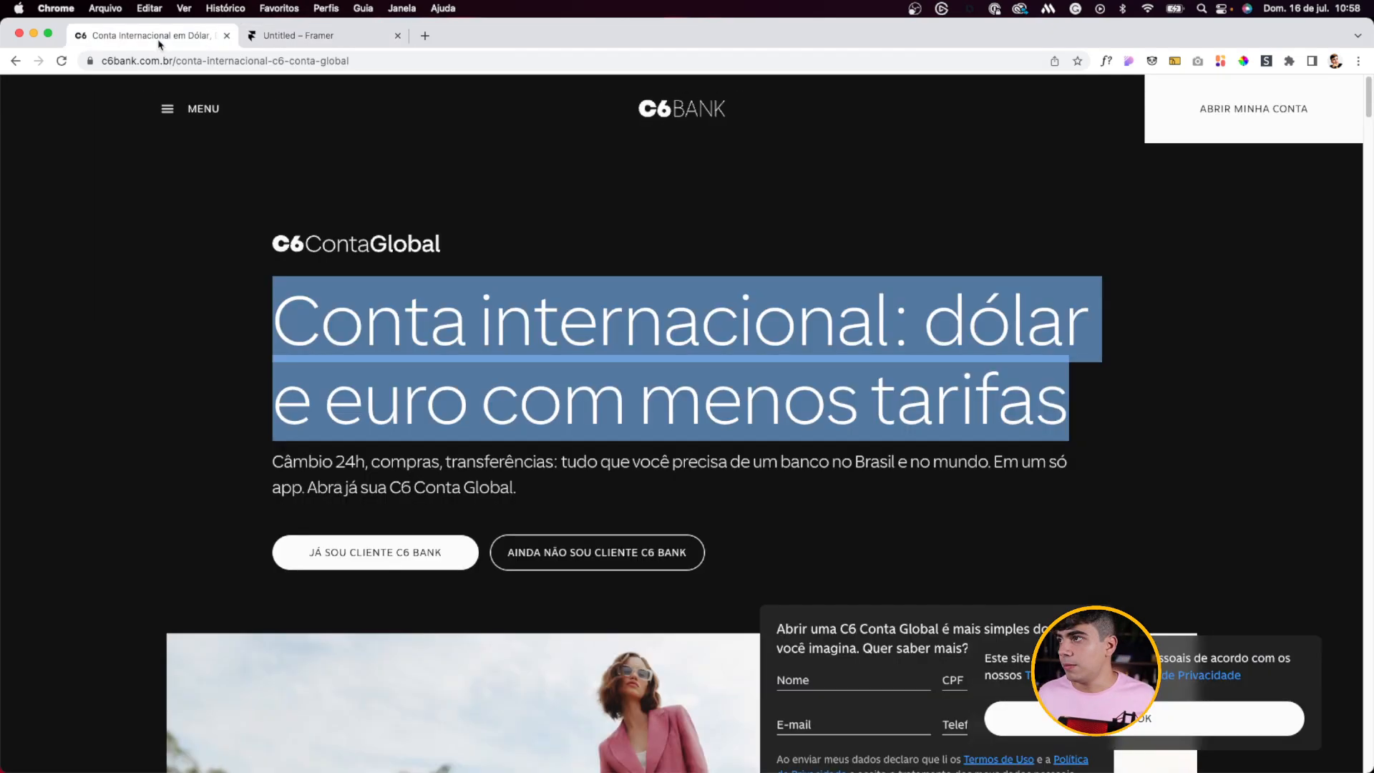
scroll(740, 567, "down", 5)
key("super+bracketleft")
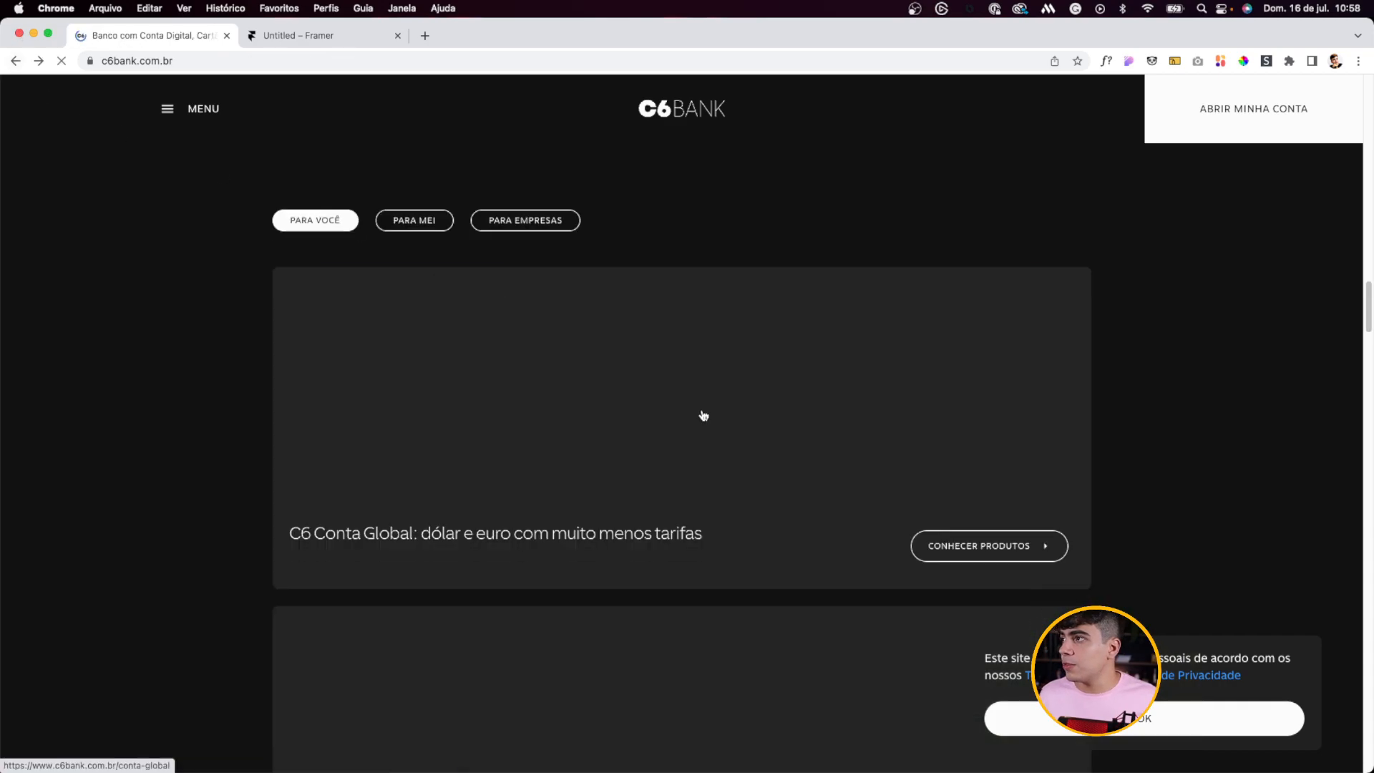
key("ctrl+Tab")
left_click_drag(534, 384, 873, 483)
left_click(1315, 642)
type("Conhecer produtos")
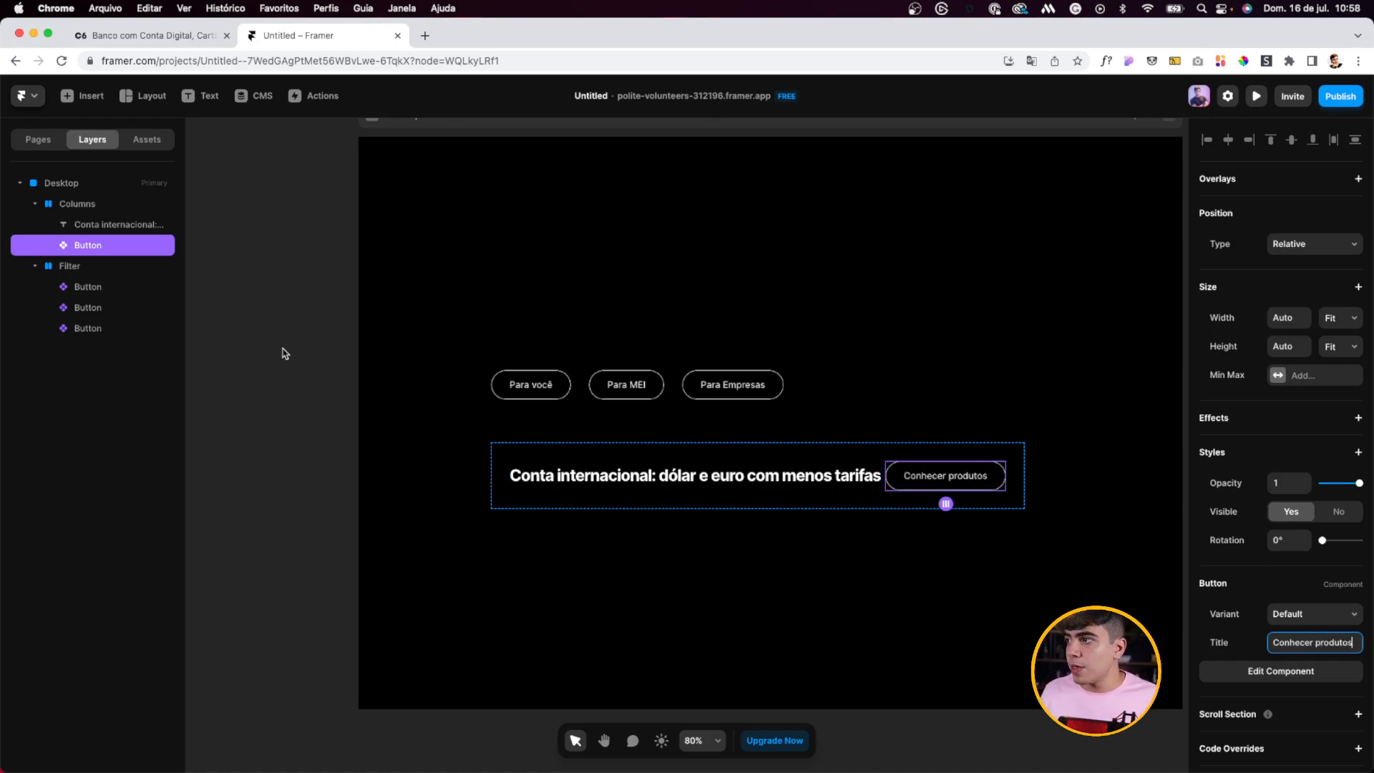
Step: Check the reference card on the C6 Bank page and open the Conhecer produtos button's component for editing
left_click(282, 353)
left_click(935, 486)
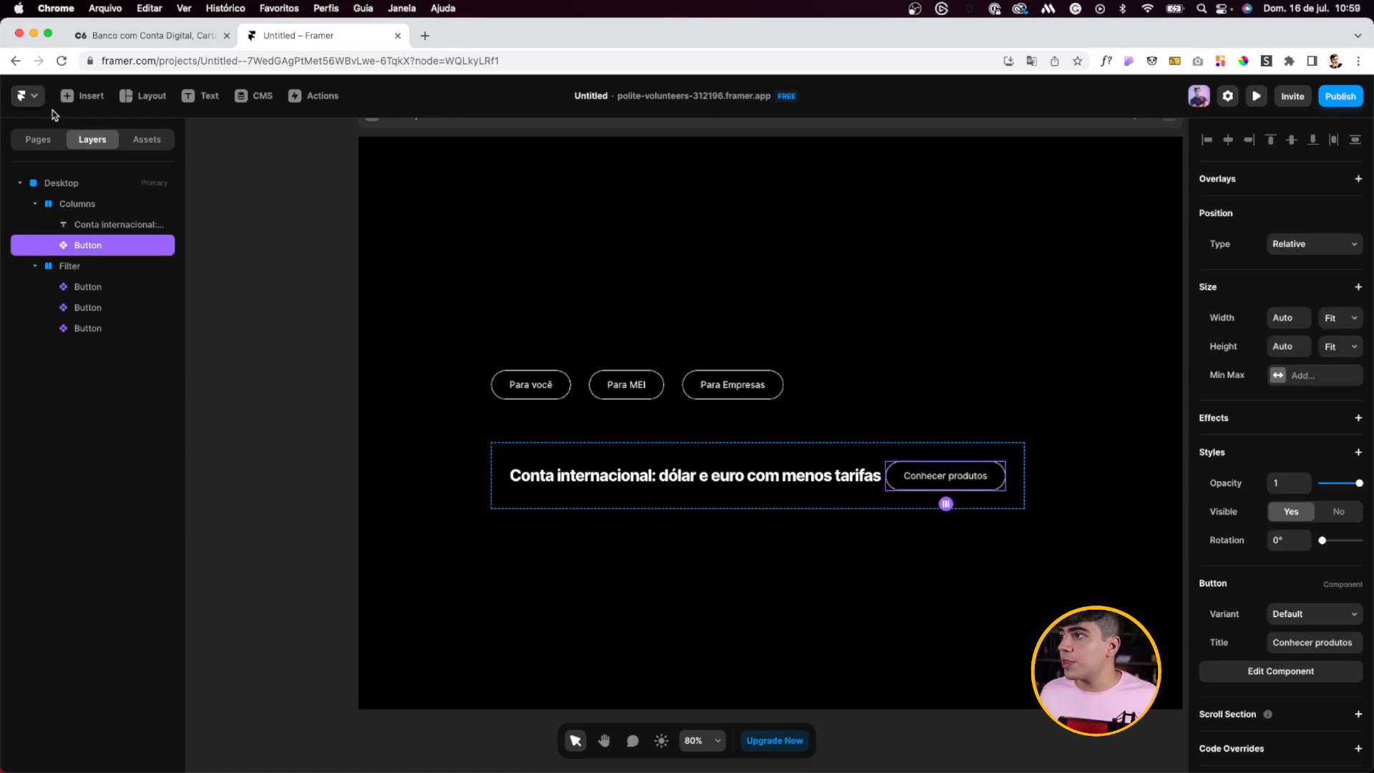
left_click(295, 209)
left_click(164, 36)
left_click(276, 36)
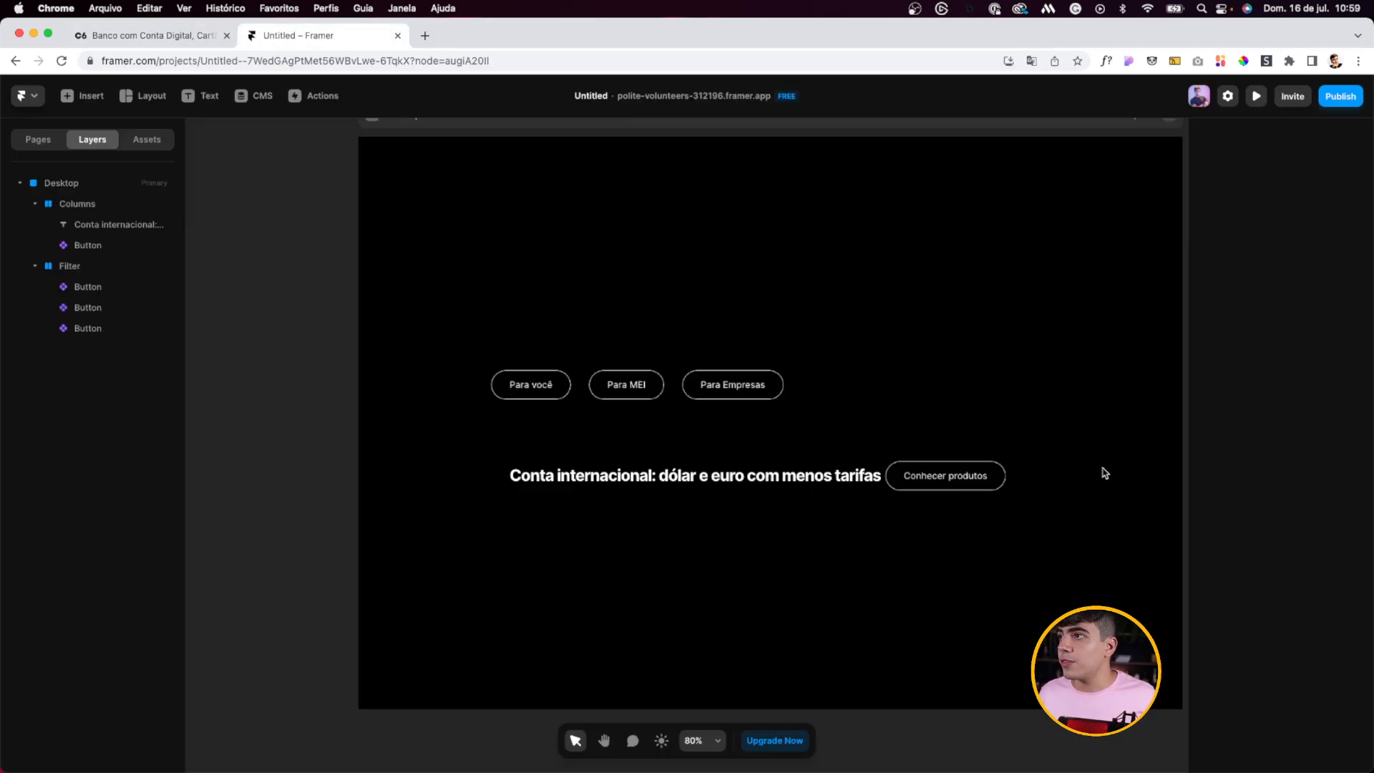
double_click(944, 484)
left_click(468, 356)
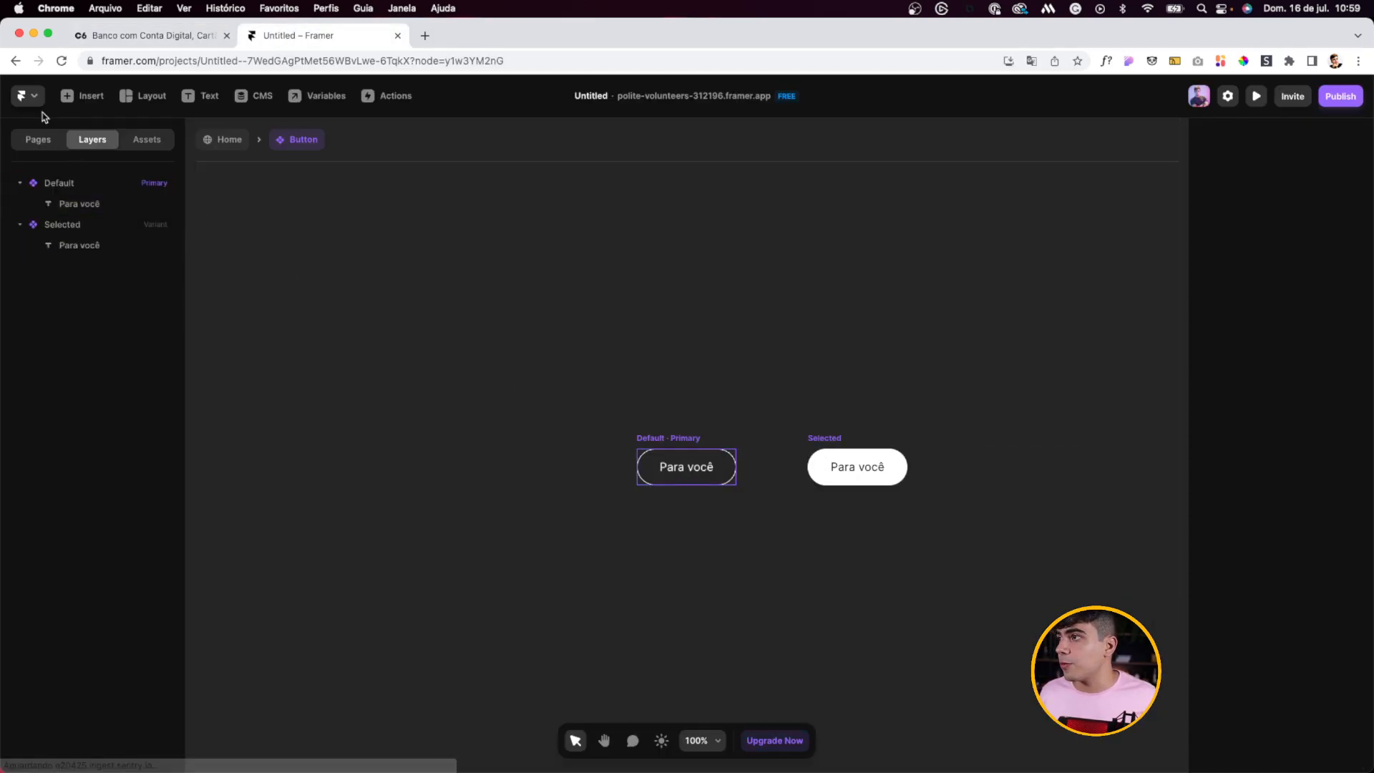
Step: Insert a Feather icon after the text inside the button component's Default variant
left_click(83, 98)
mouse_move(99, 614)
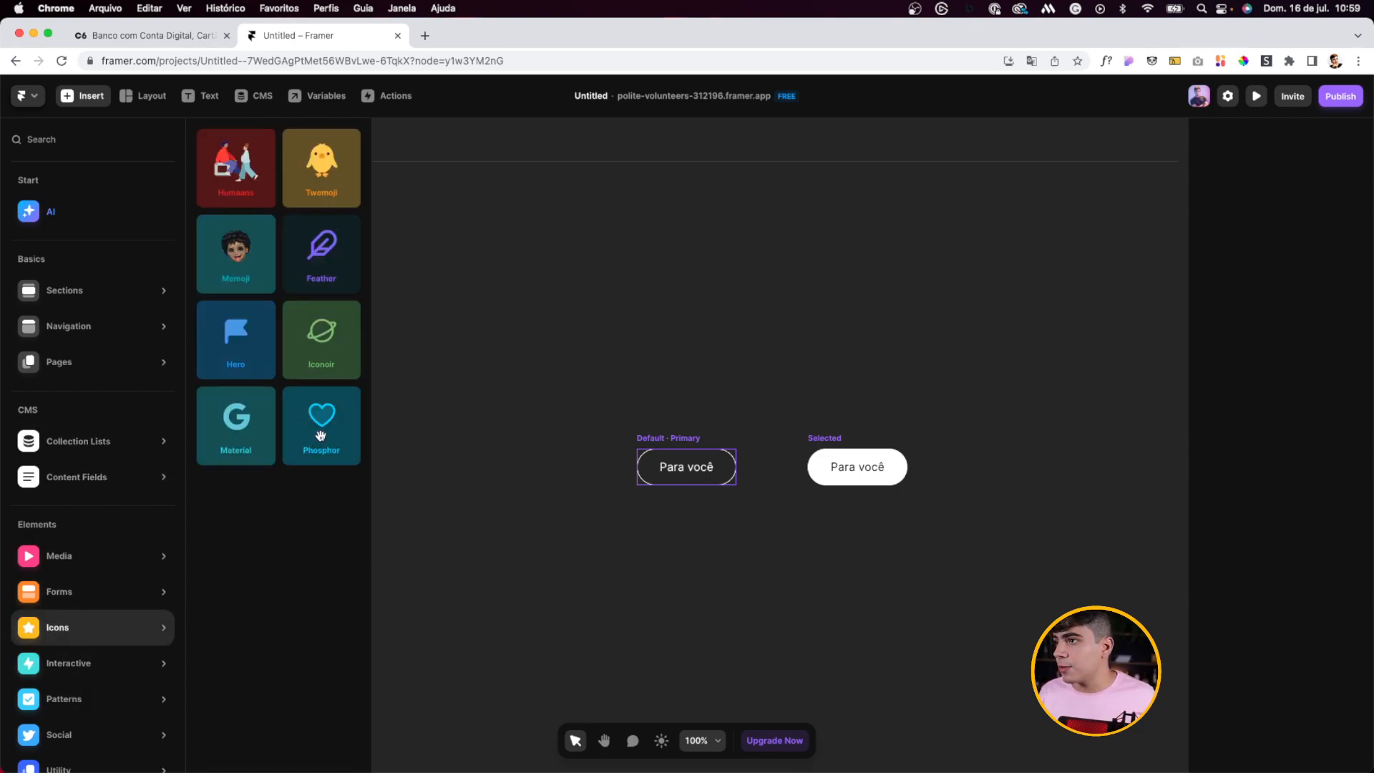
left_click_drag(309, 277, 715, 464)
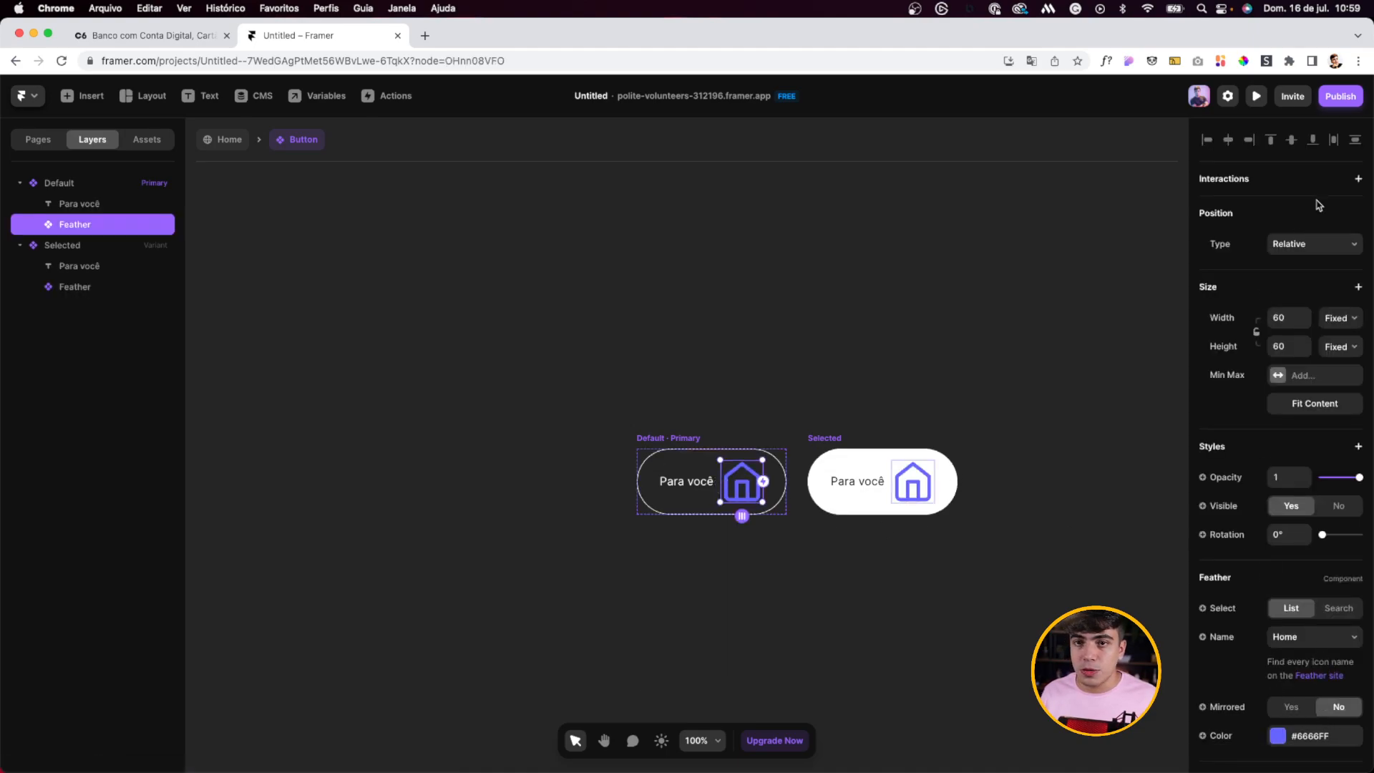
Step: Set the Feather icon's width and height to 24
left_click(1282, 320)
type("24")
key("Tab")
type("24")
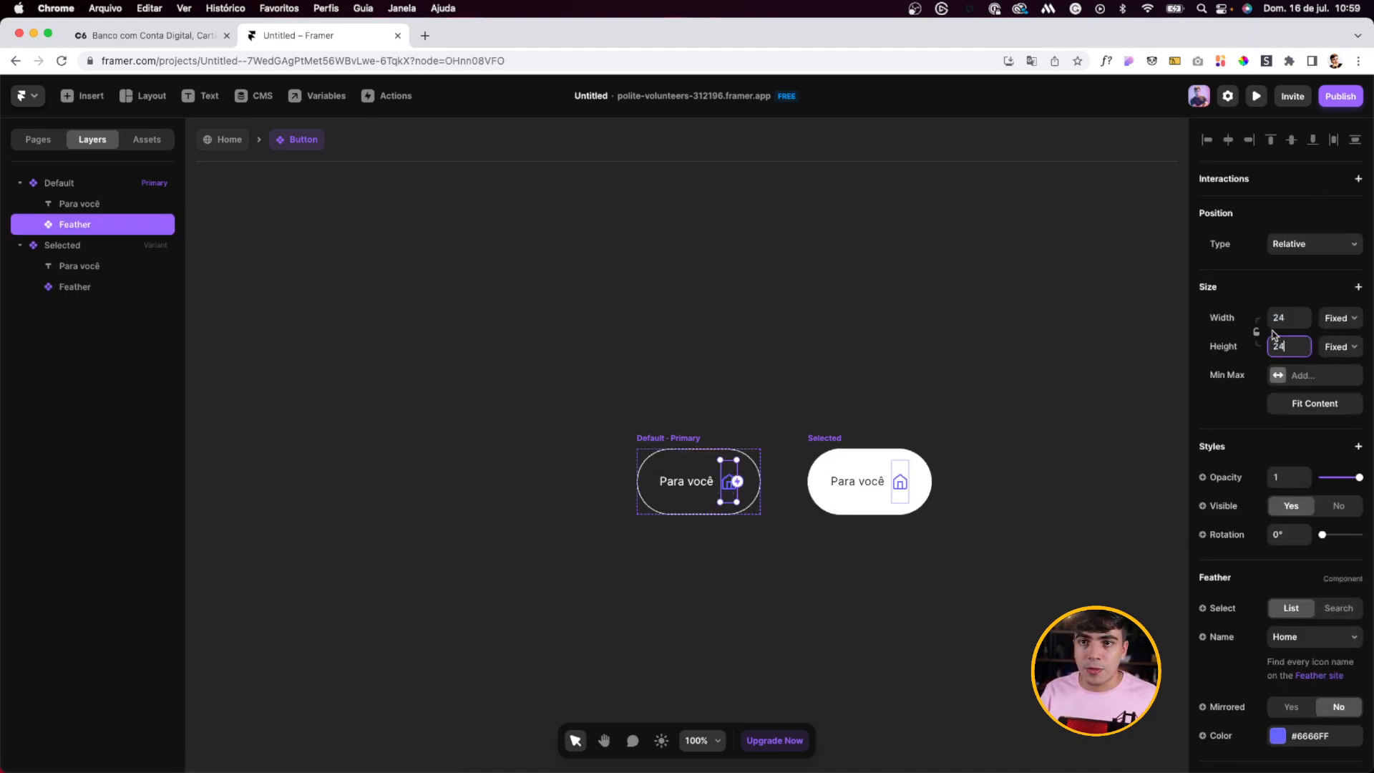
left_click(1095, 312)
Step: Try to change the Default variant's Feather icon by searching for the icon name "arrow right"
left_click(729, 470)
scroll(1282, 429, "down", 2)
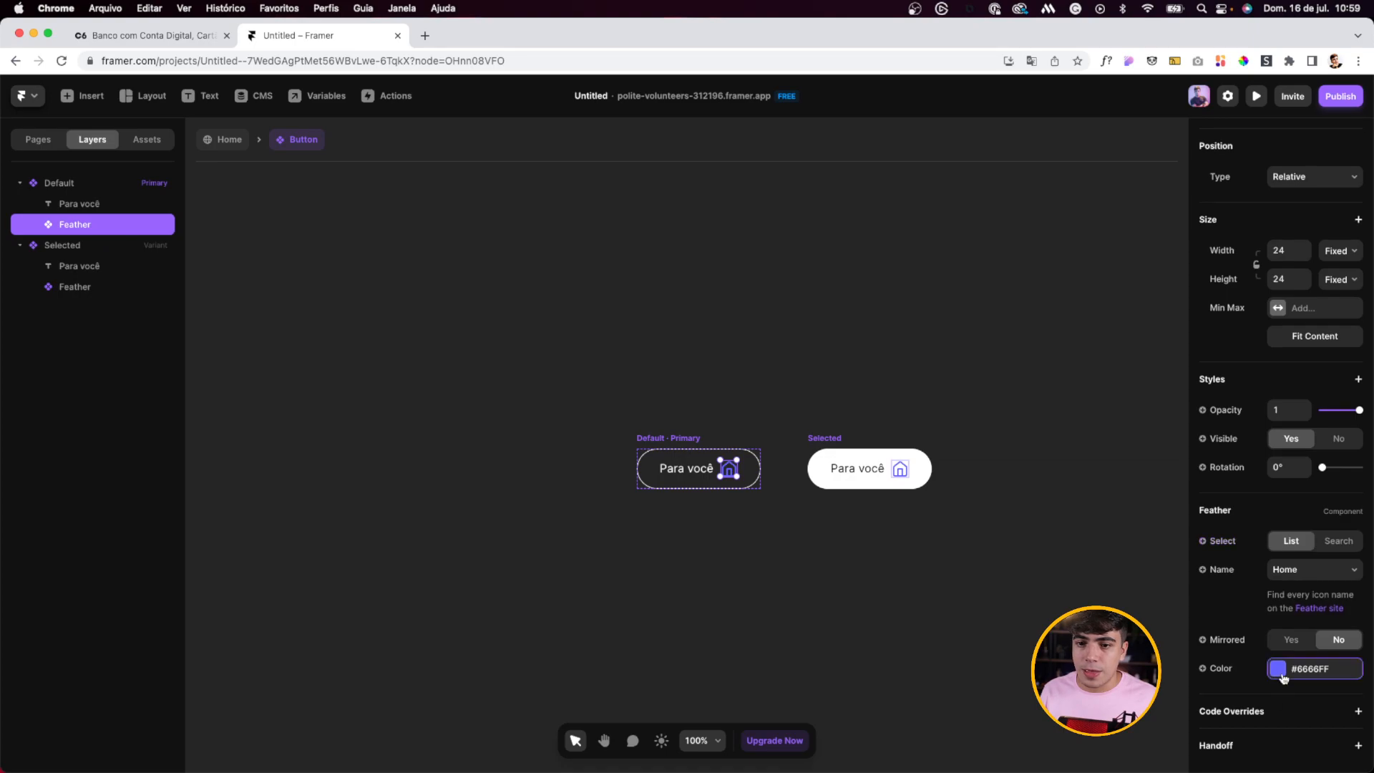
left_click(1278, 668)
left_click(1288, 571)
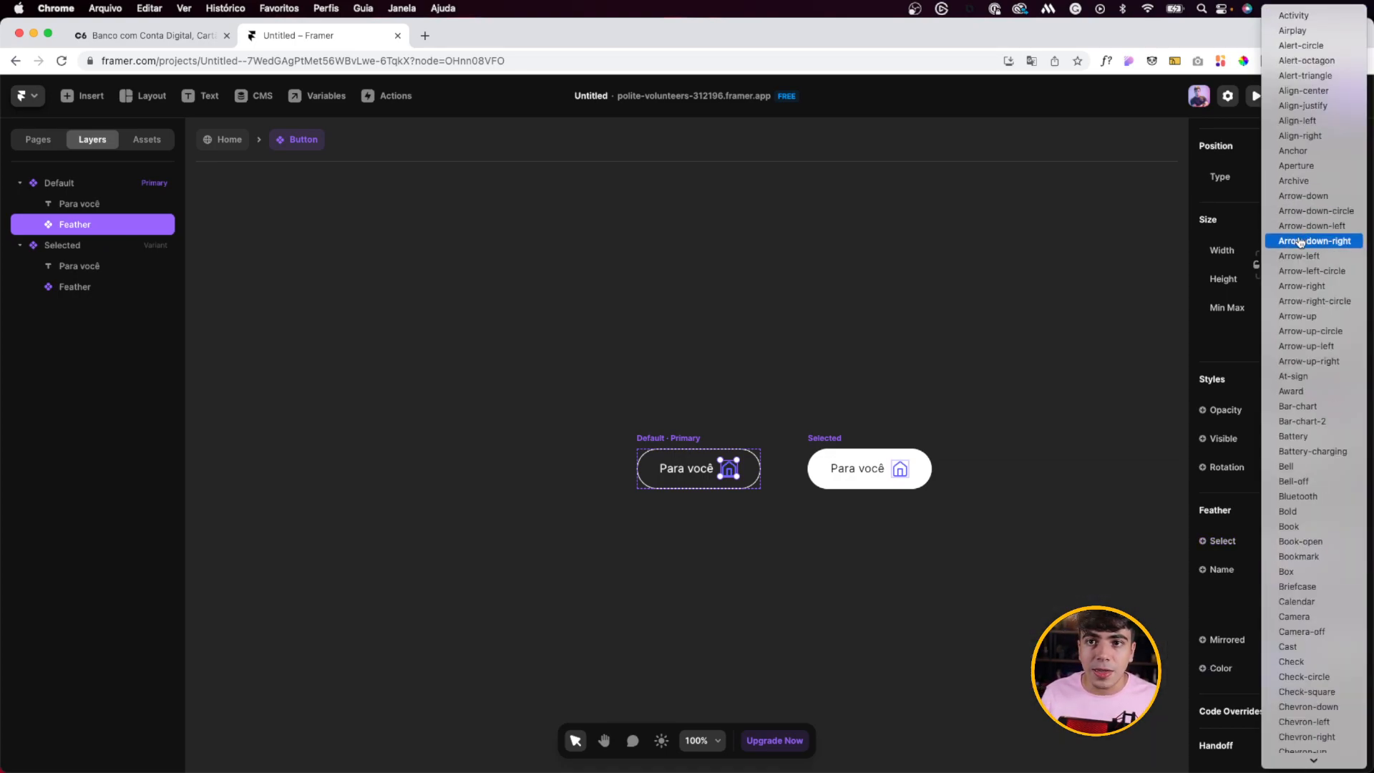
left_click(1179, 570)
left_click(1320, 542)
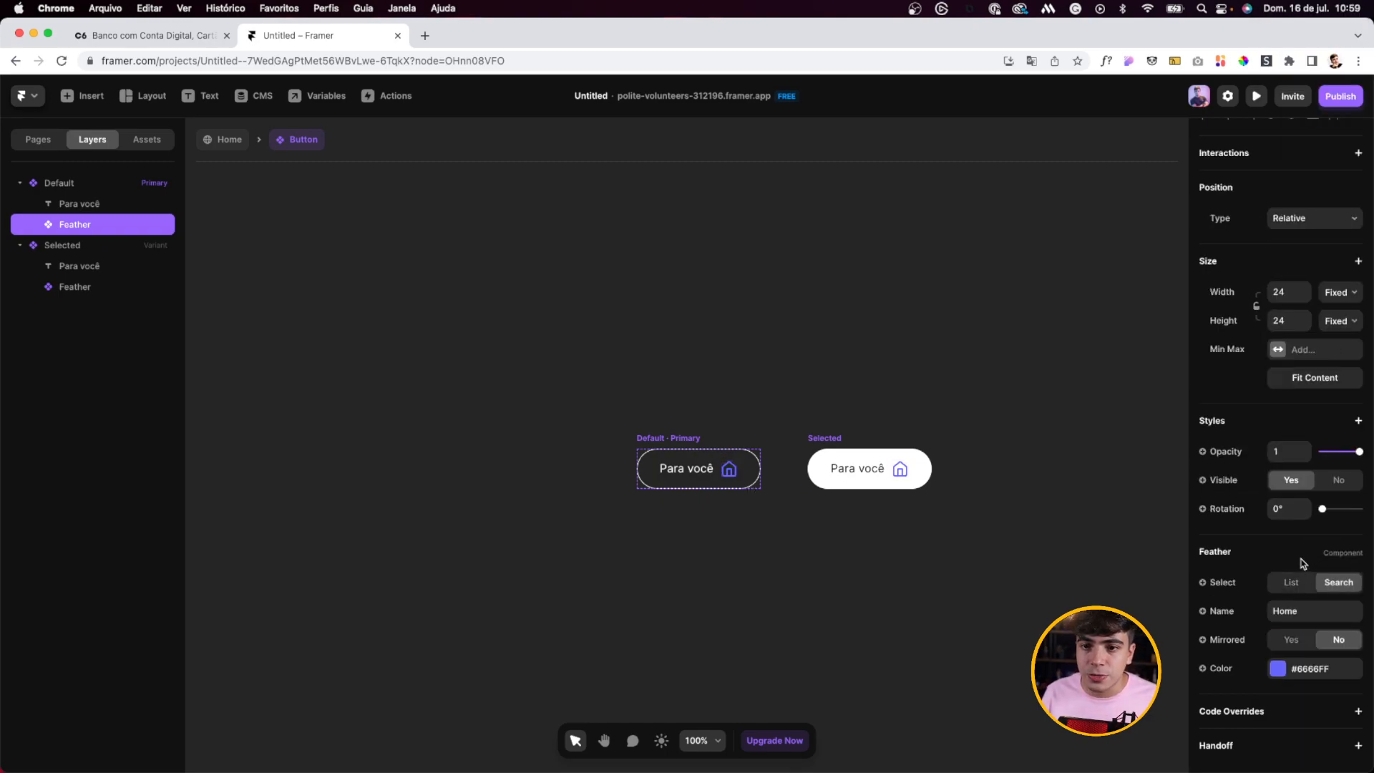
type("arrow")
key("BackSpace")
type("ow right")
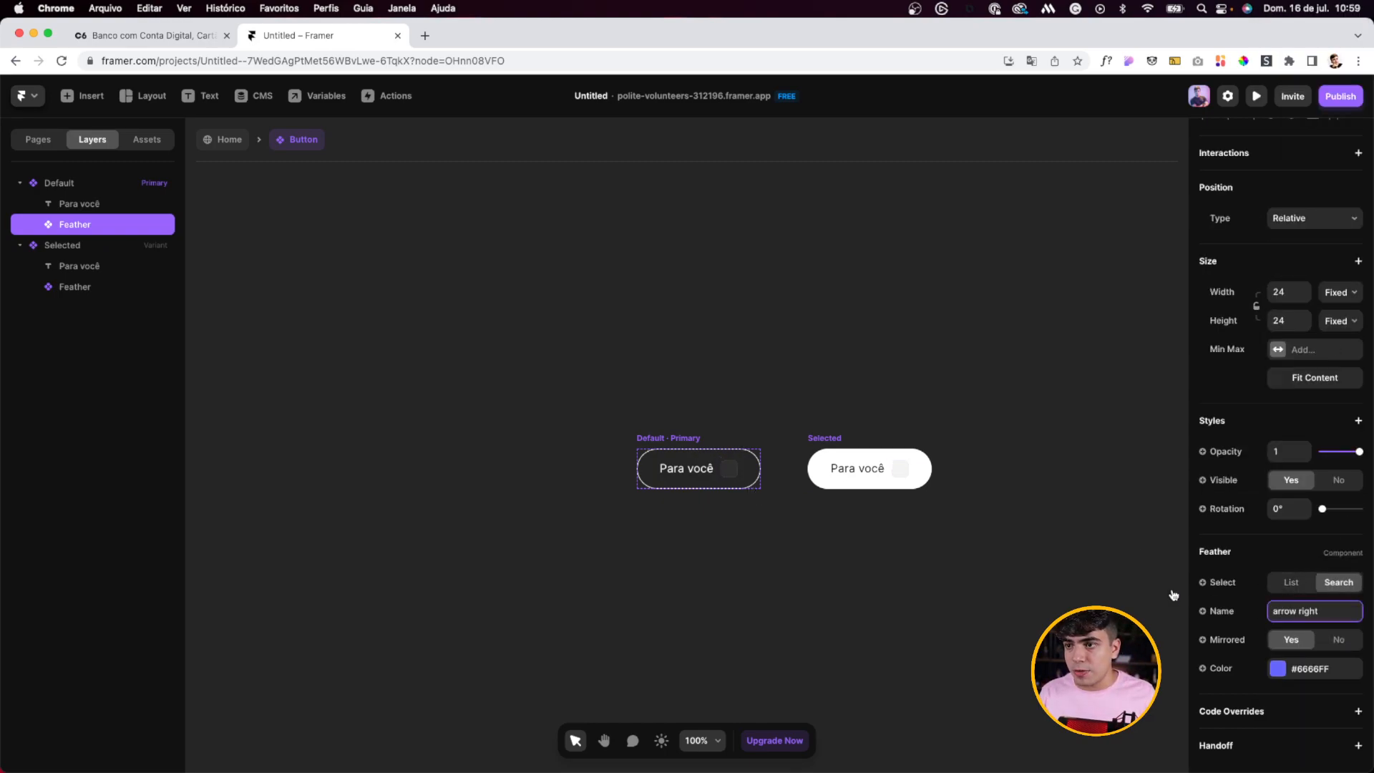
Step: Switch the Feather icon back to list selection and choose the Arrow-left icon
left_click(1291, 582)
left_click(1310, 611)
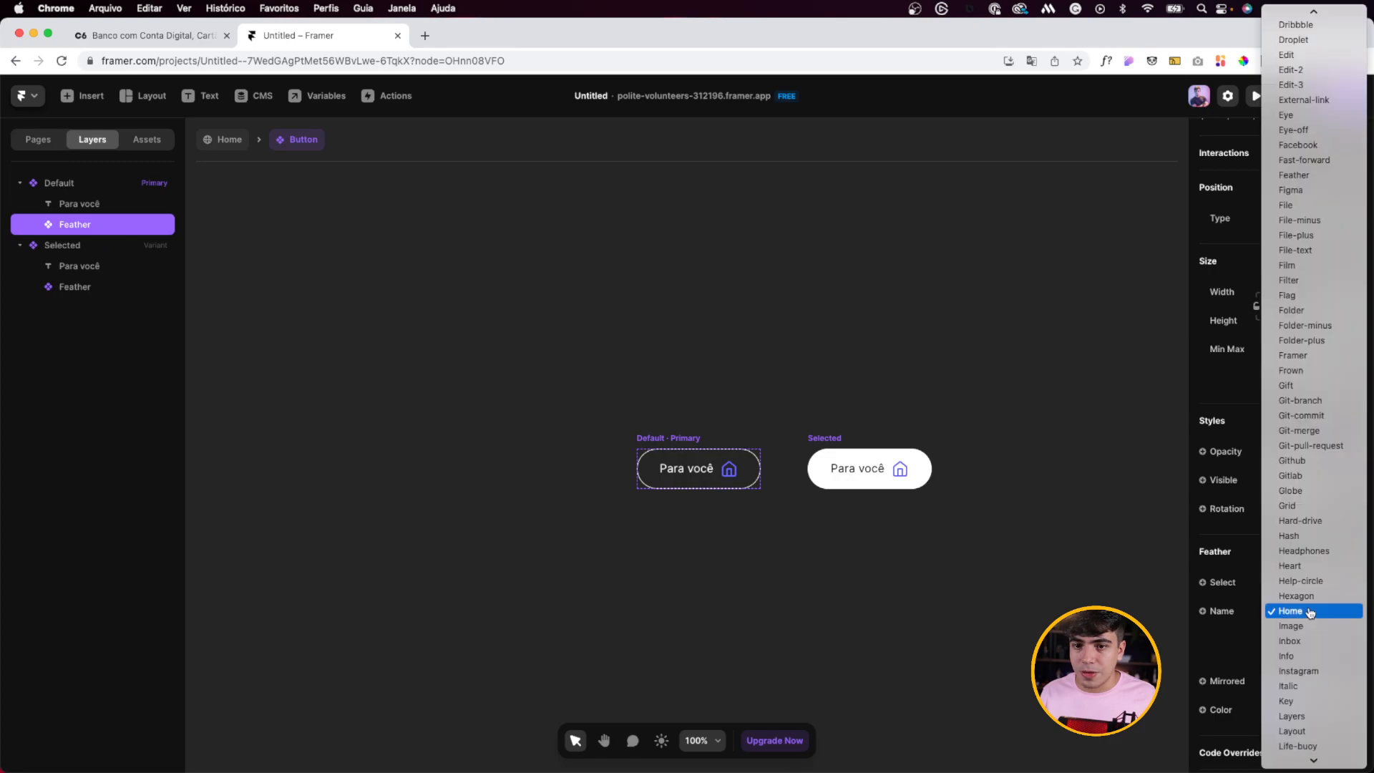
left_click(1311, 228)
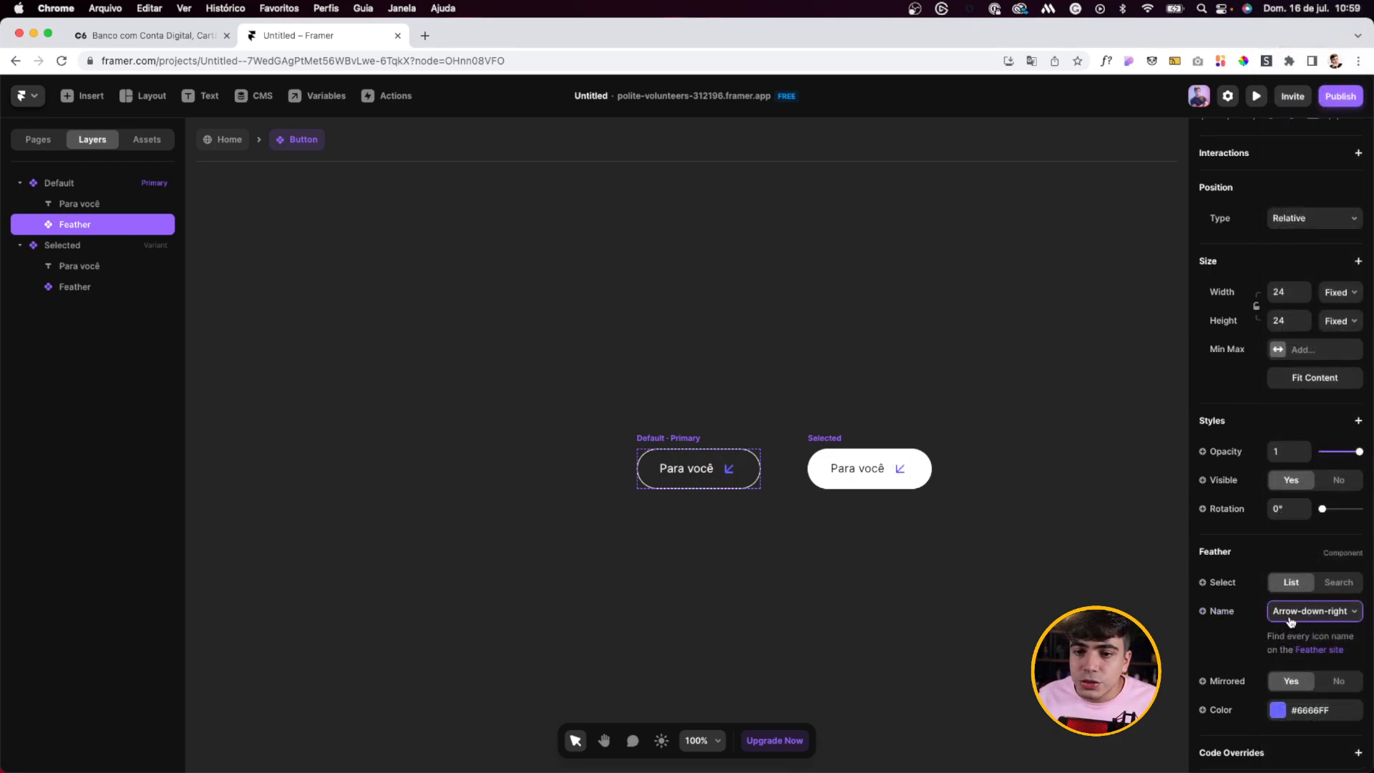
left_click(1290, 622)
left_click(1307, 656)
left_click(1326, 620)
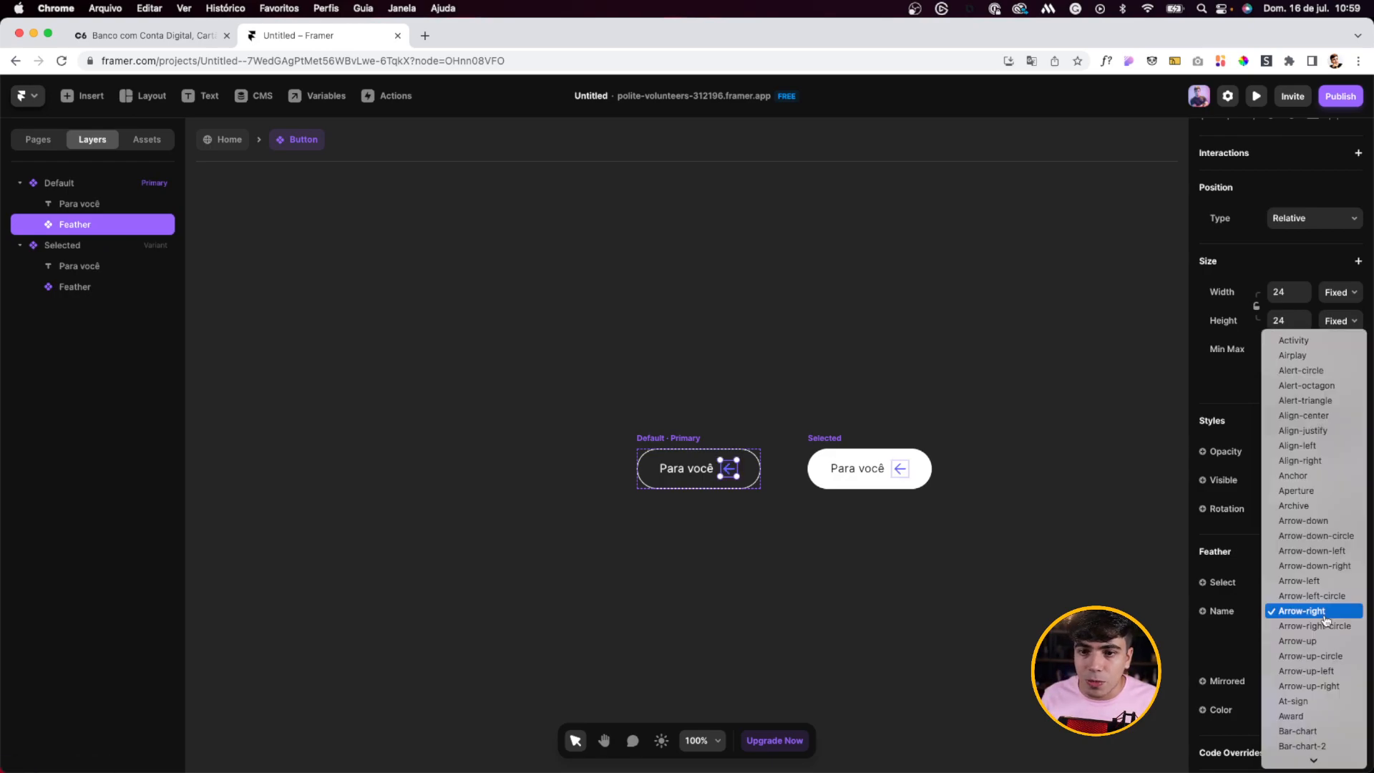
left_click(1323, 581)
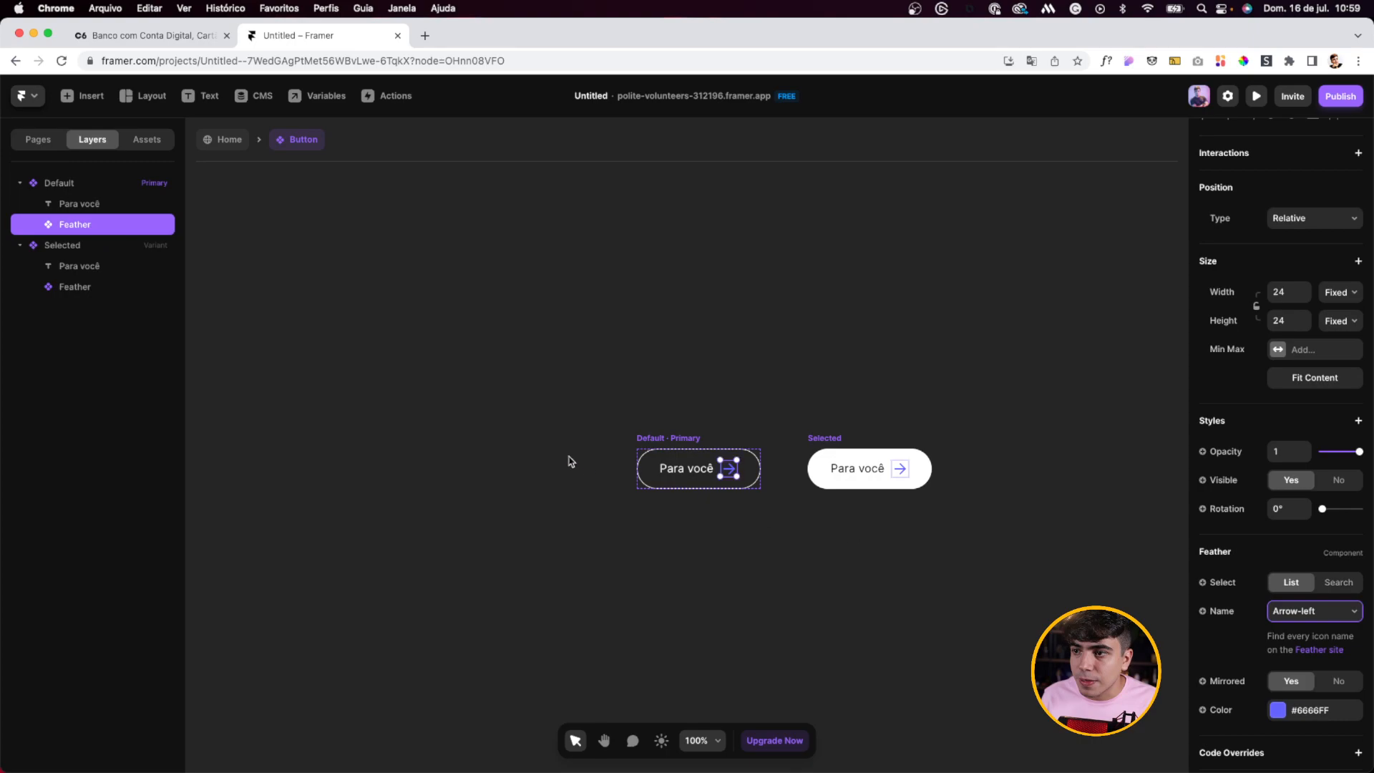
Step: Set the arrow icon's color in the Default variant to white, #FFFFFF
left_click(1277, 710)
left_click(1003, 534)
left_click(749, 423)
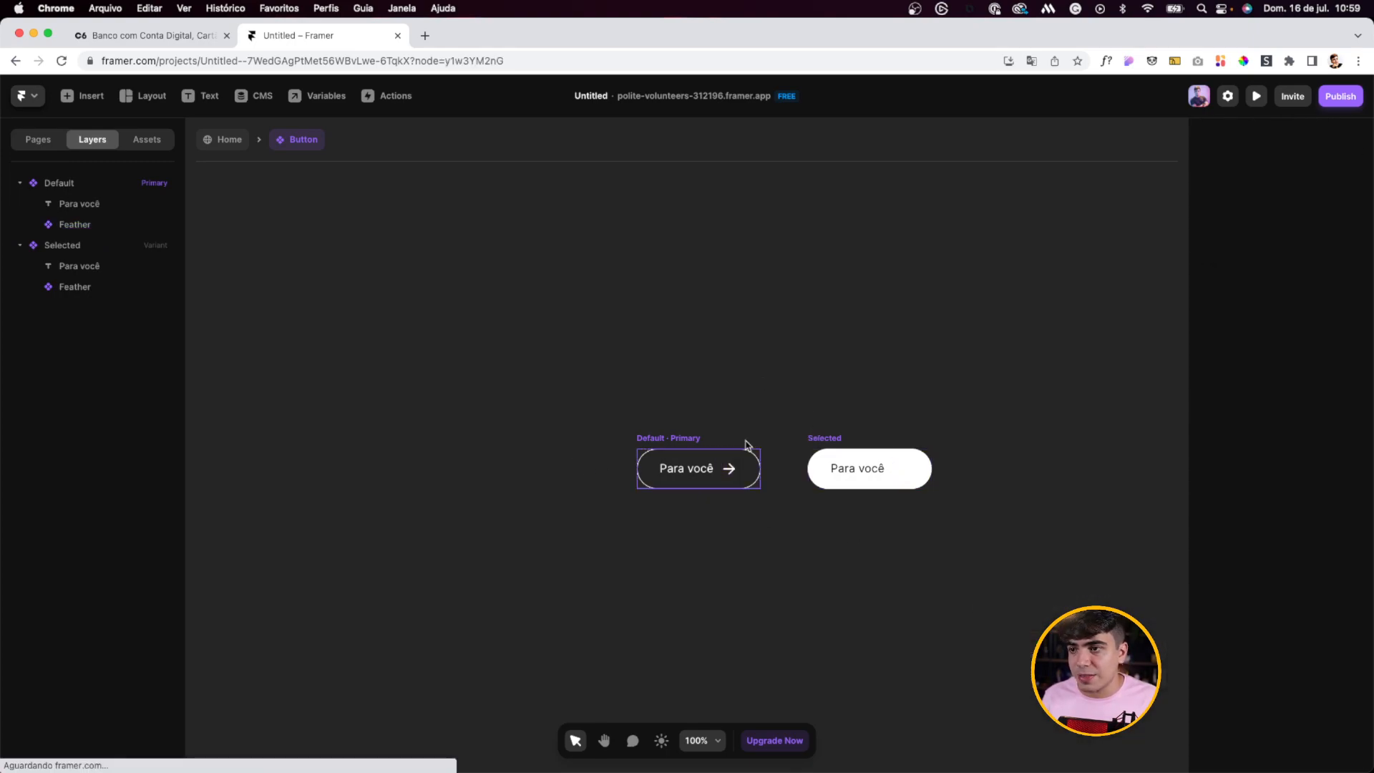
left_click(731, 479)
scroll(1281, 630, "down", 1)
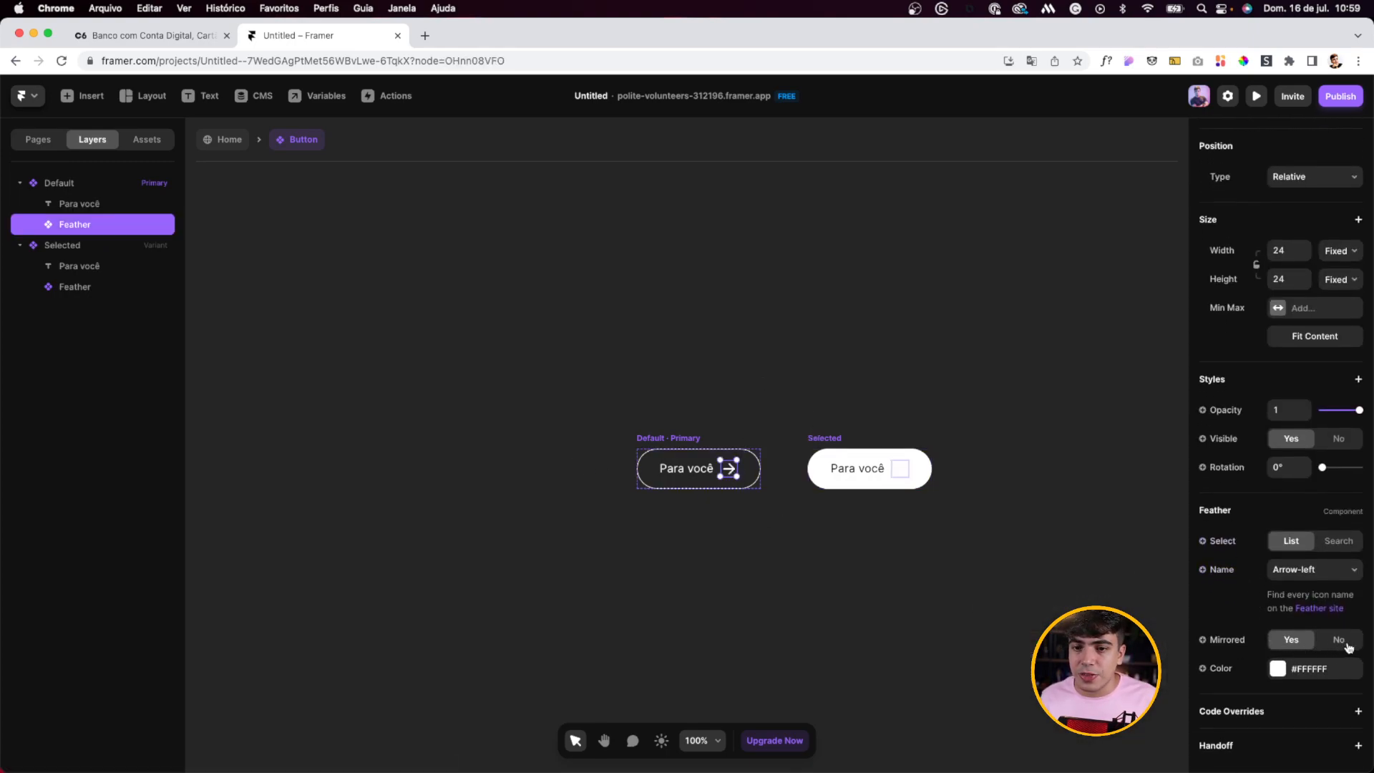
Step: Set the arrow icon's color in the Selected variant to black
left_click(776, 491)
left_click(903, 473)
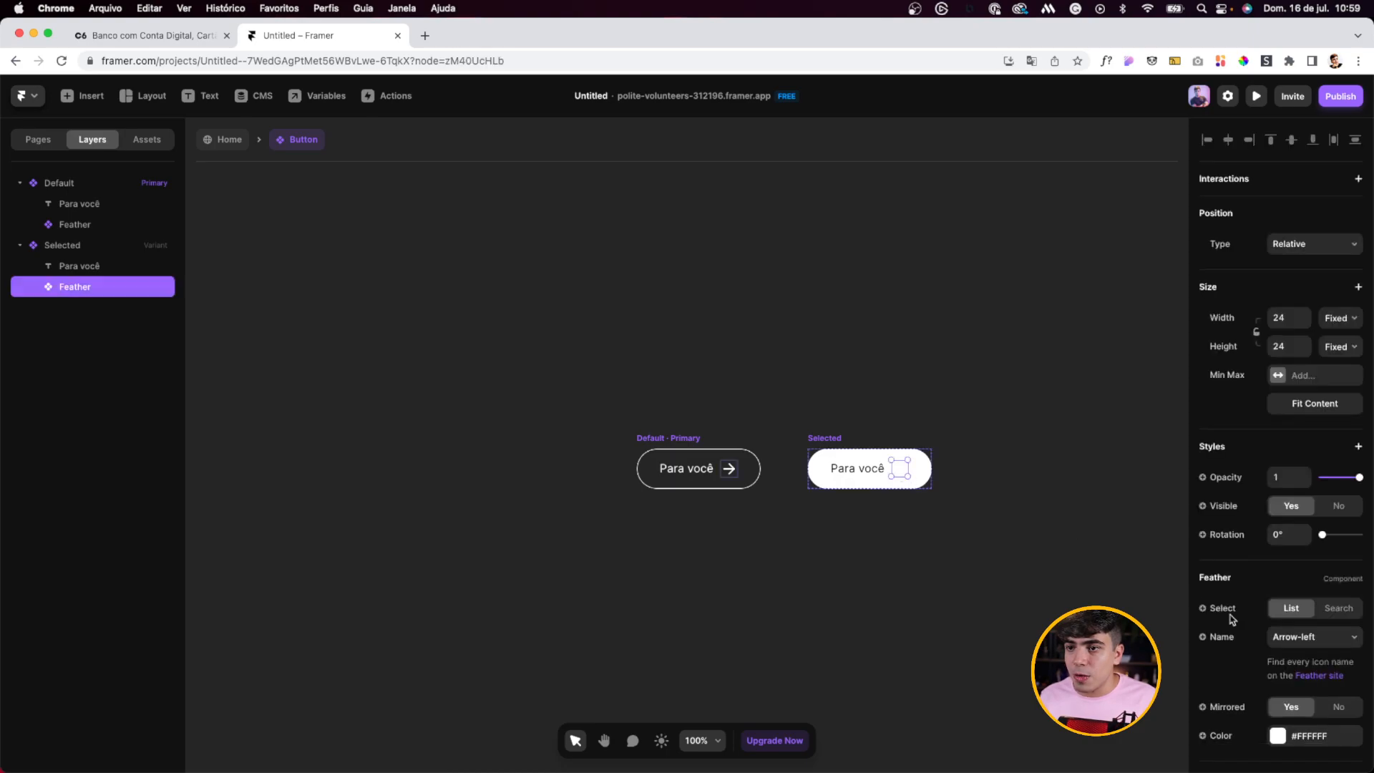
left_click(1279, 735)
left_click(1038, 586)
left_click(787, 544)
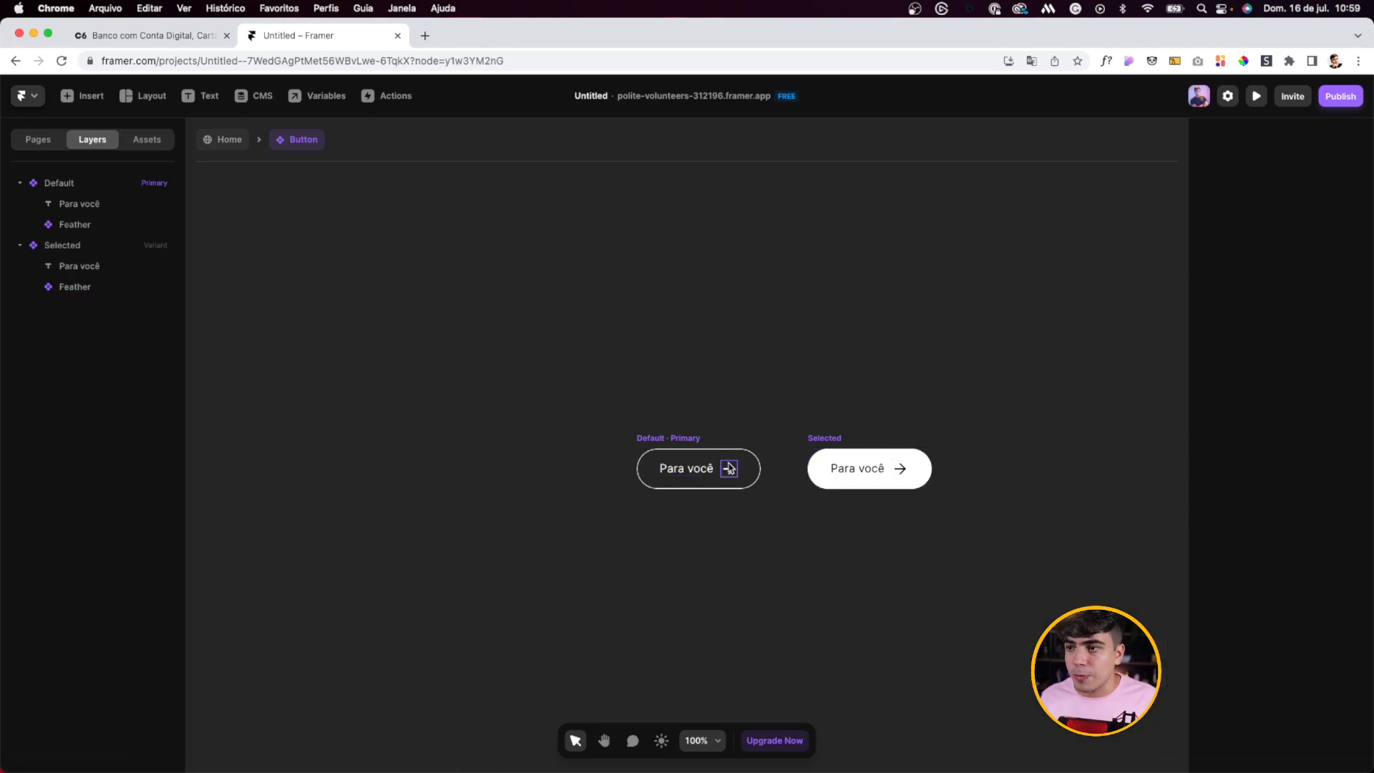
Step: Turn off mirroring on the Default variant's icon and choose the Arrow-right icon
left_click(728, 469)
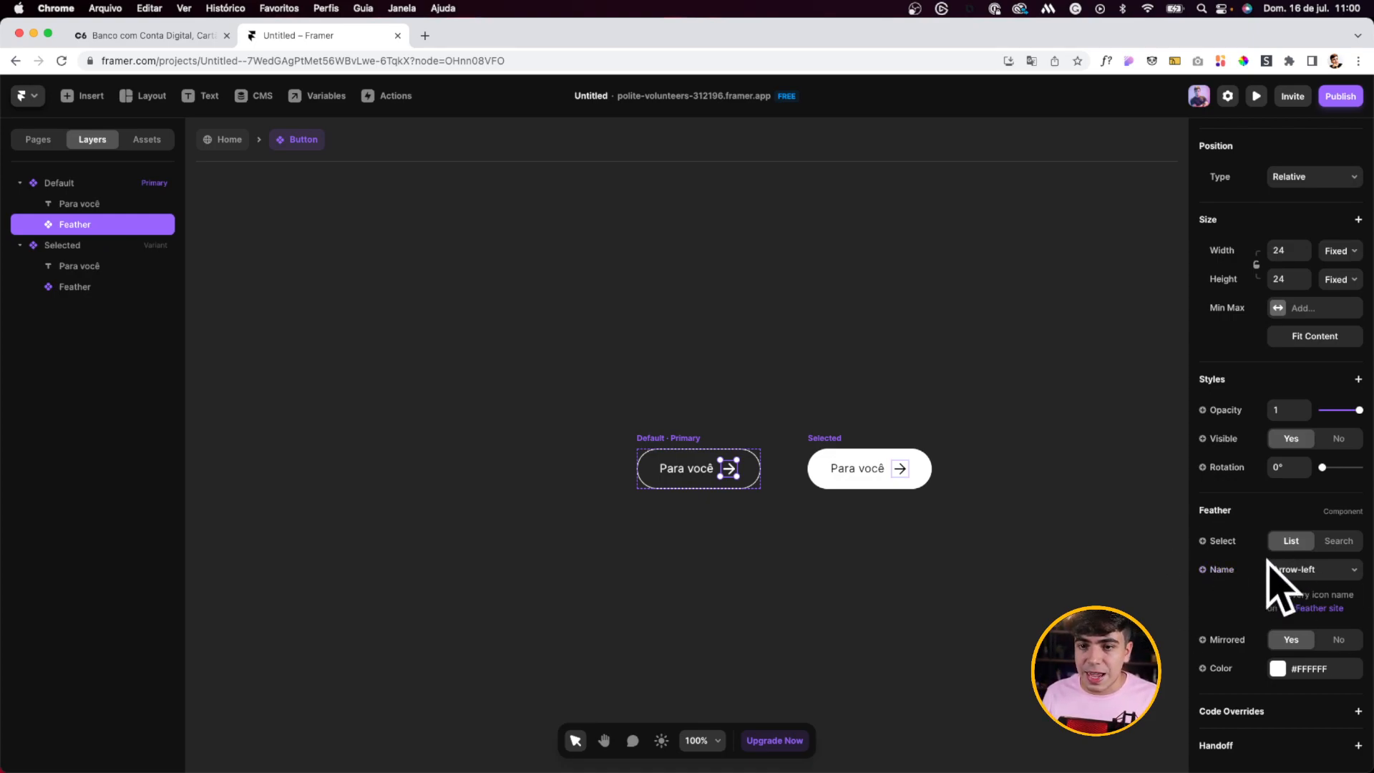
left_click(1340, 640)
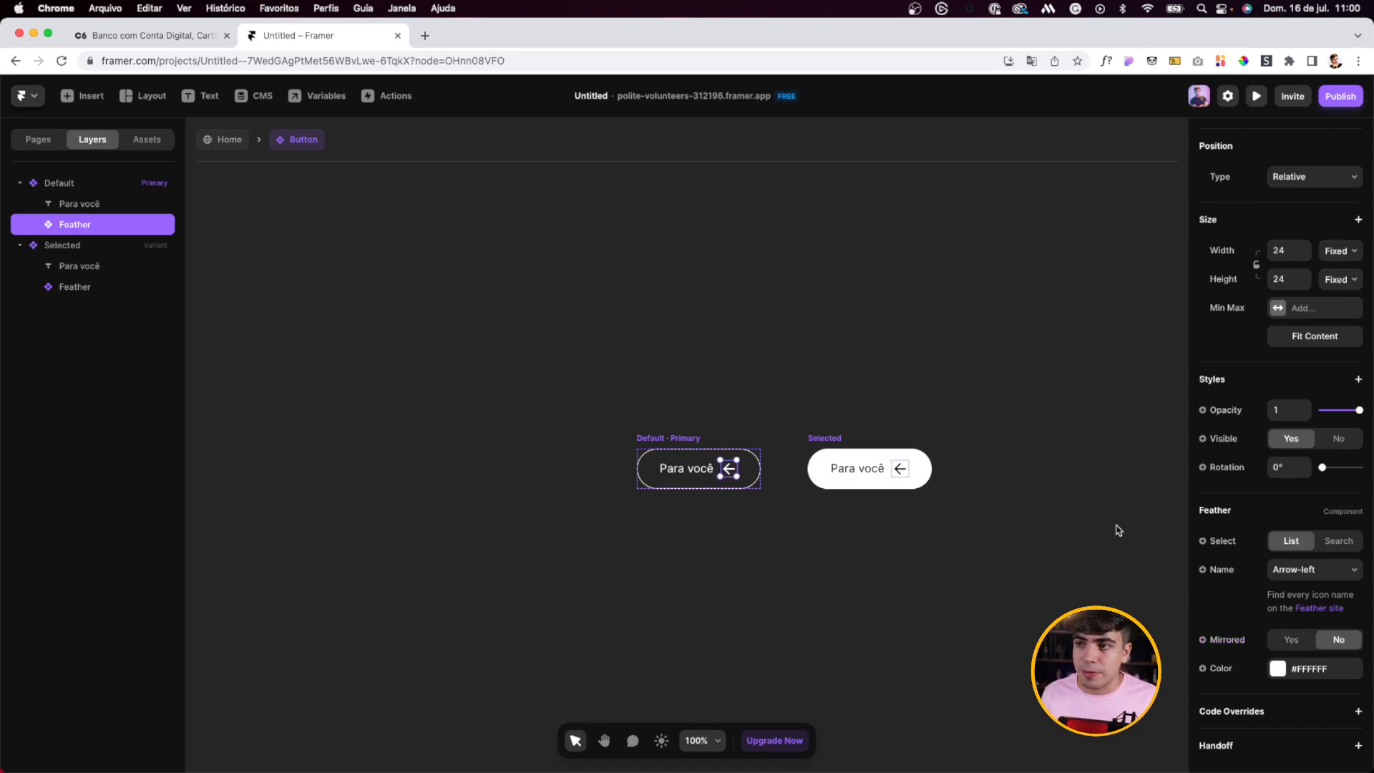
left_click(1307, 572)
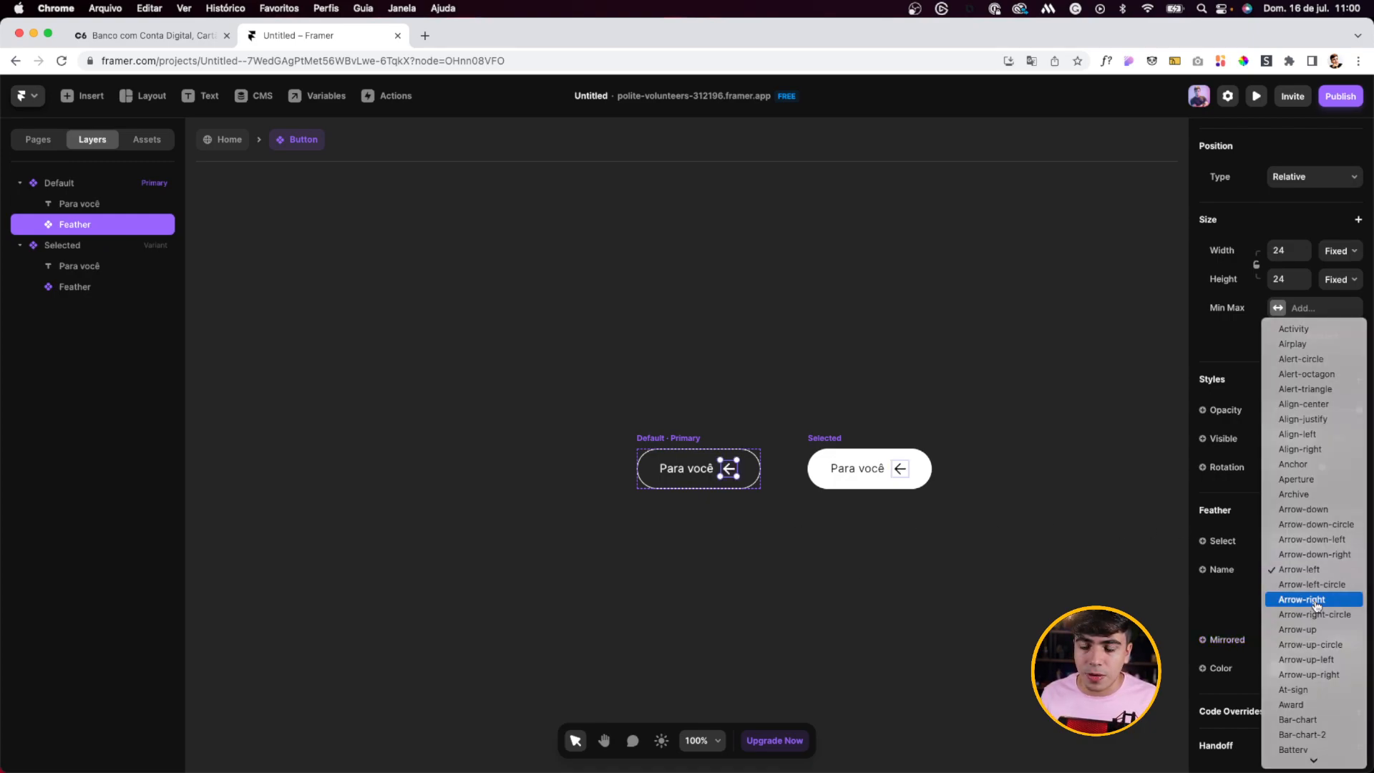
left_click(1315, 600)
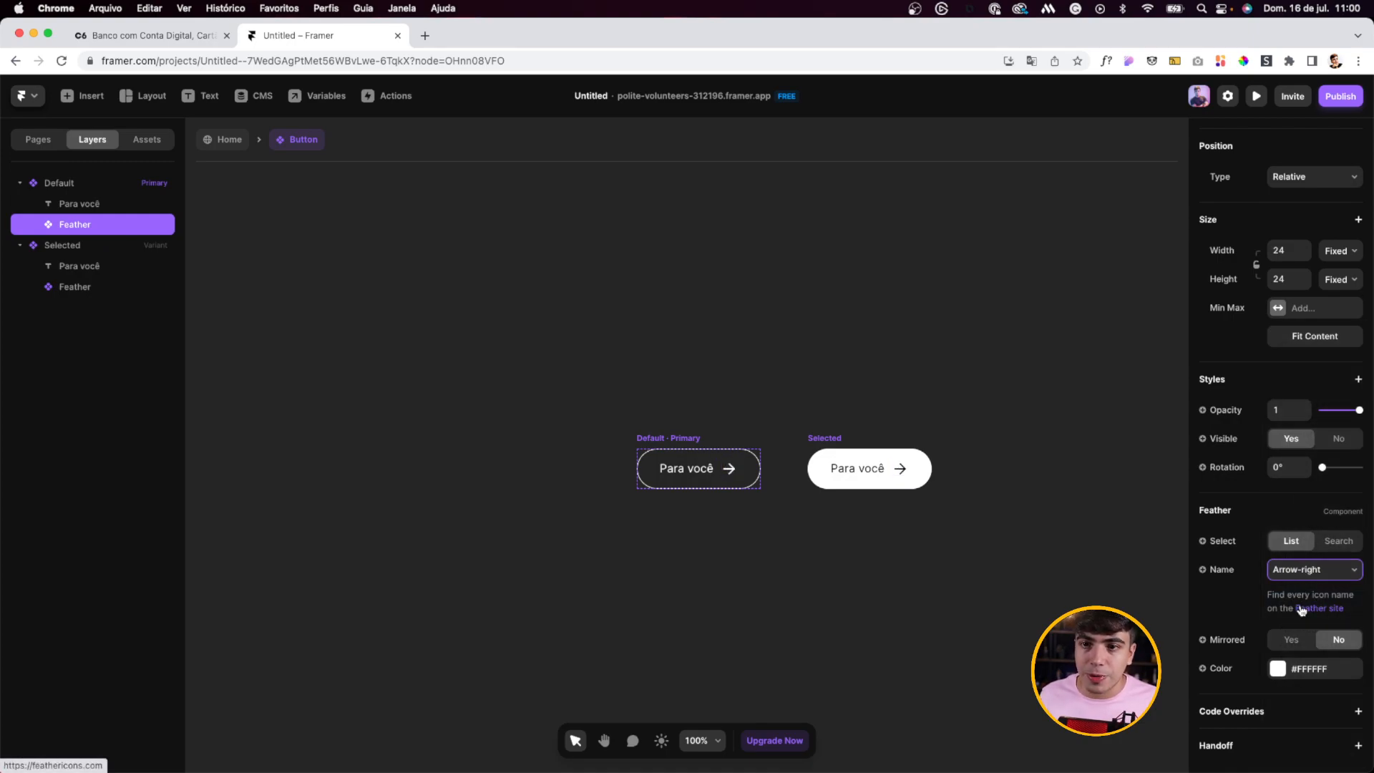
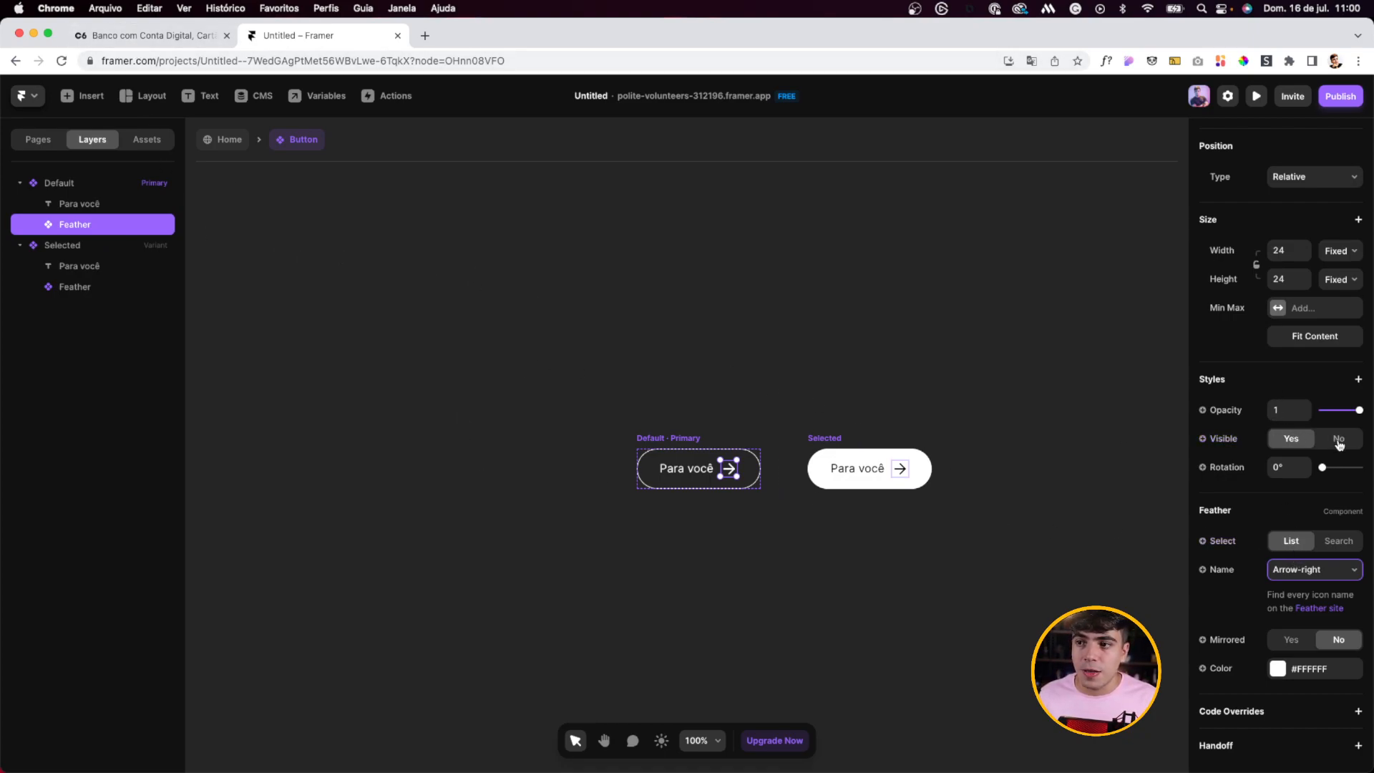
Step: Create a variable named Icon for the arrow's visibility and return to the Home page
left_click(1203, 439)
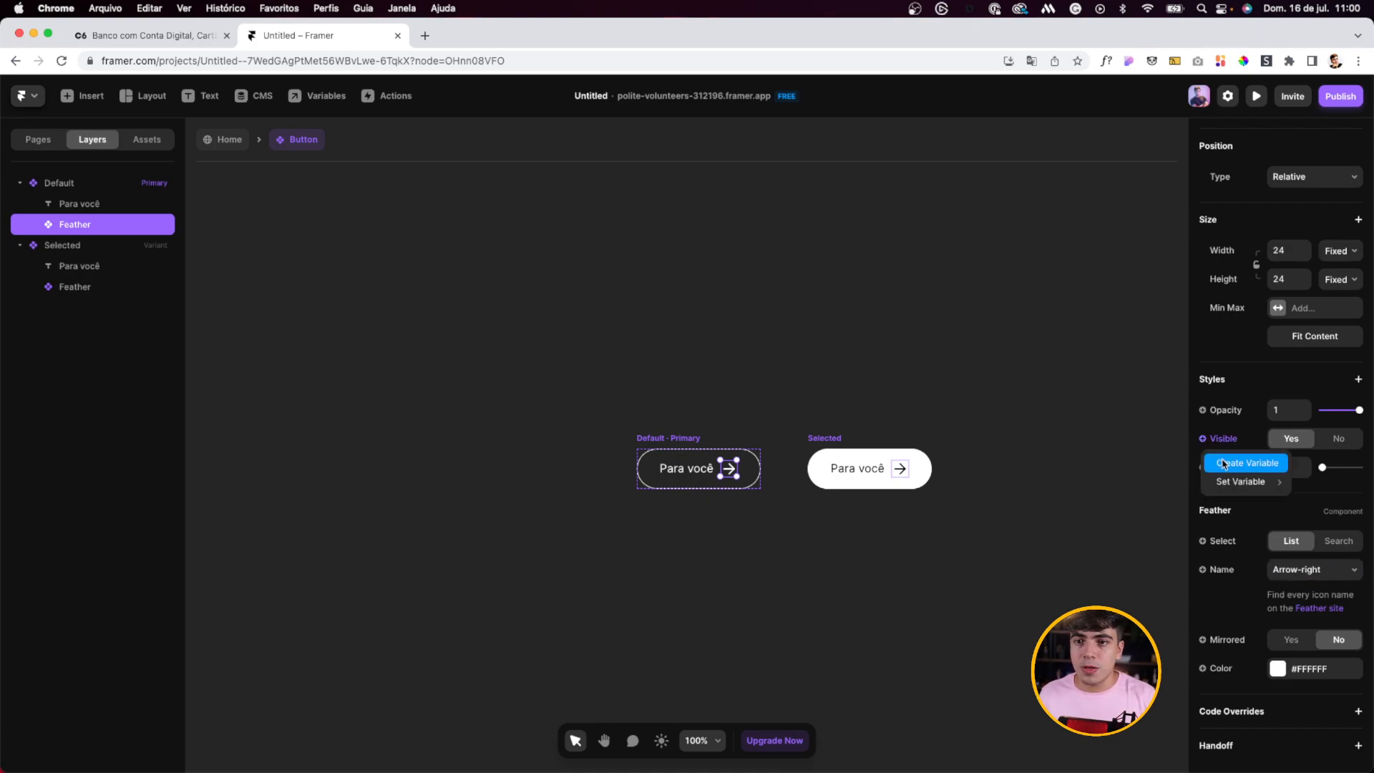
left_click(1226, 464)
type("Ic")
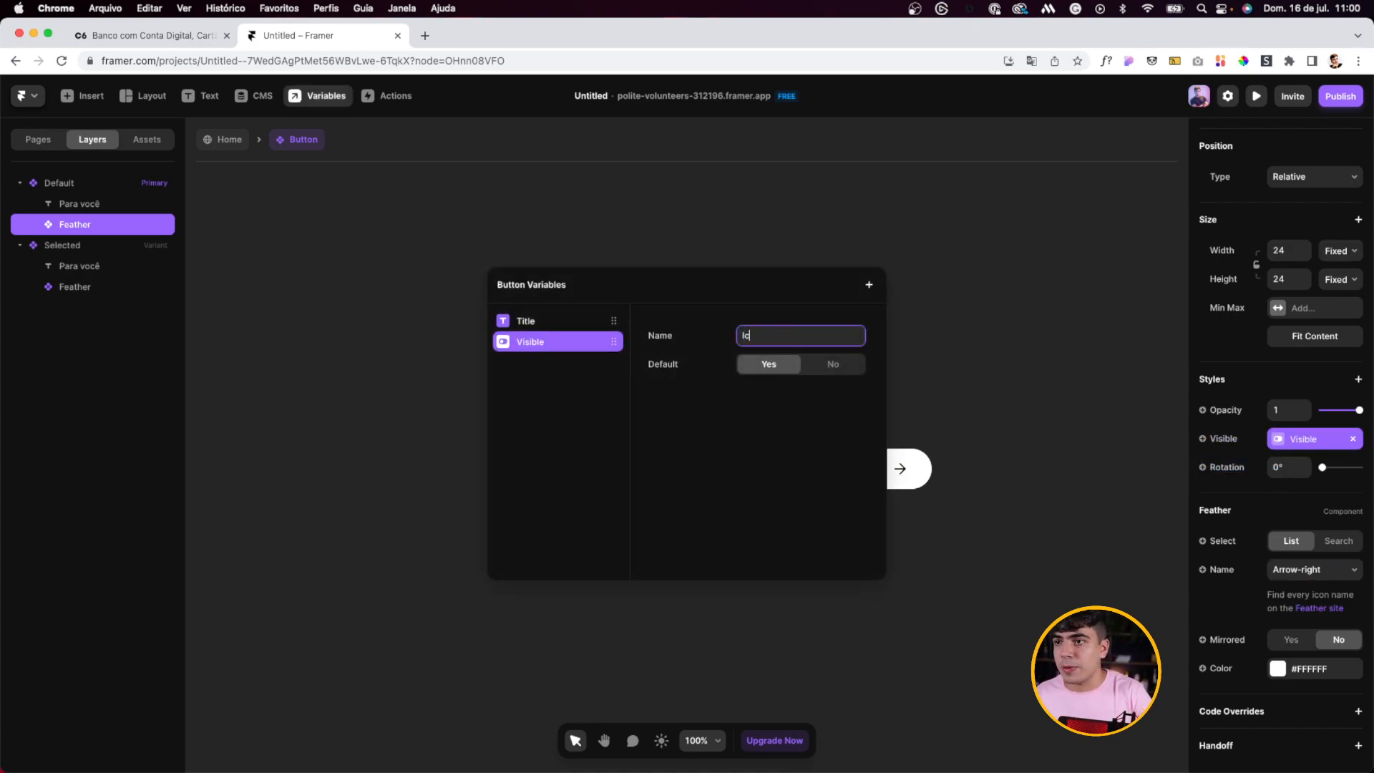
double_click(297, 370)
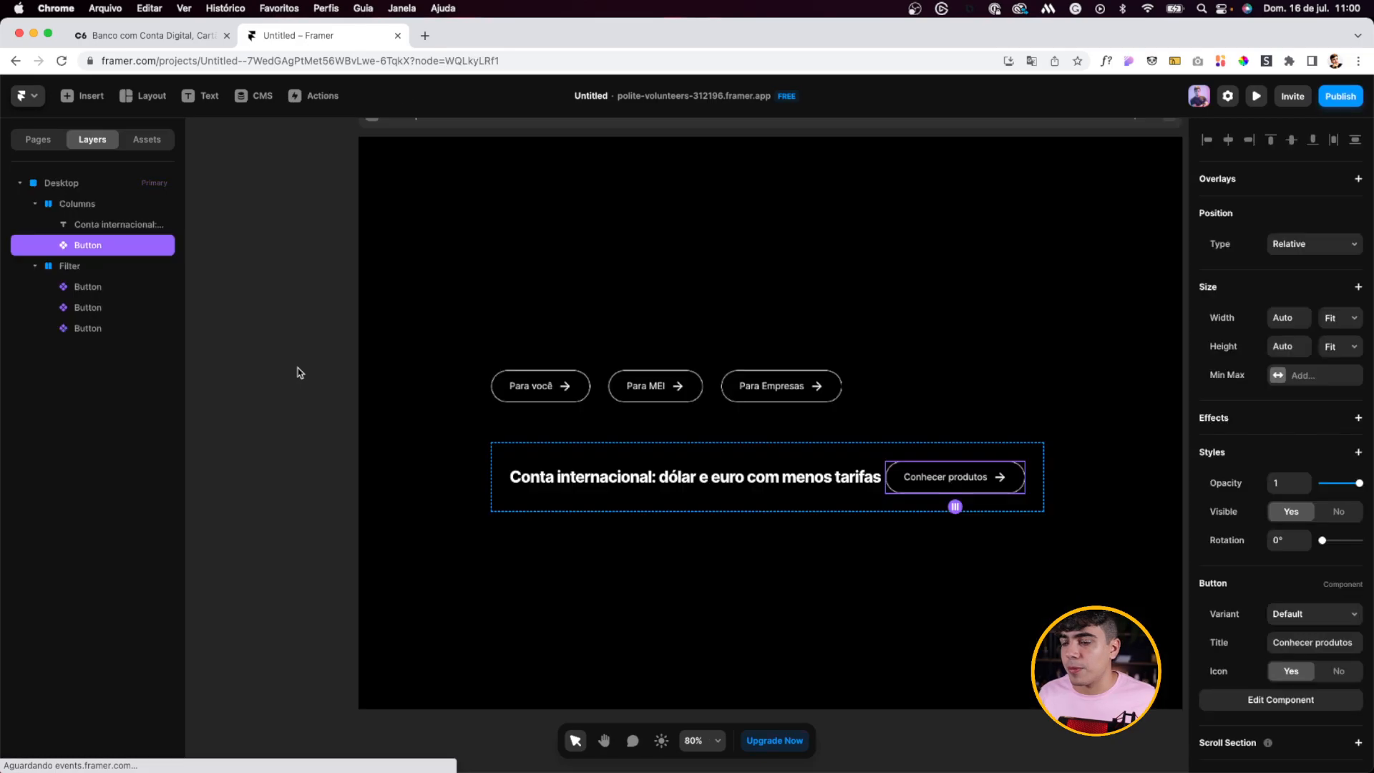
Step: Turn off the Icon option on the three filter buttons Para você, Para MEI and Para Empresas together
left_click(528, 390)
left_click(693, 398, "shift")
left_click(748, 398, "shift")
scroll(1212, 576, "down", 1)
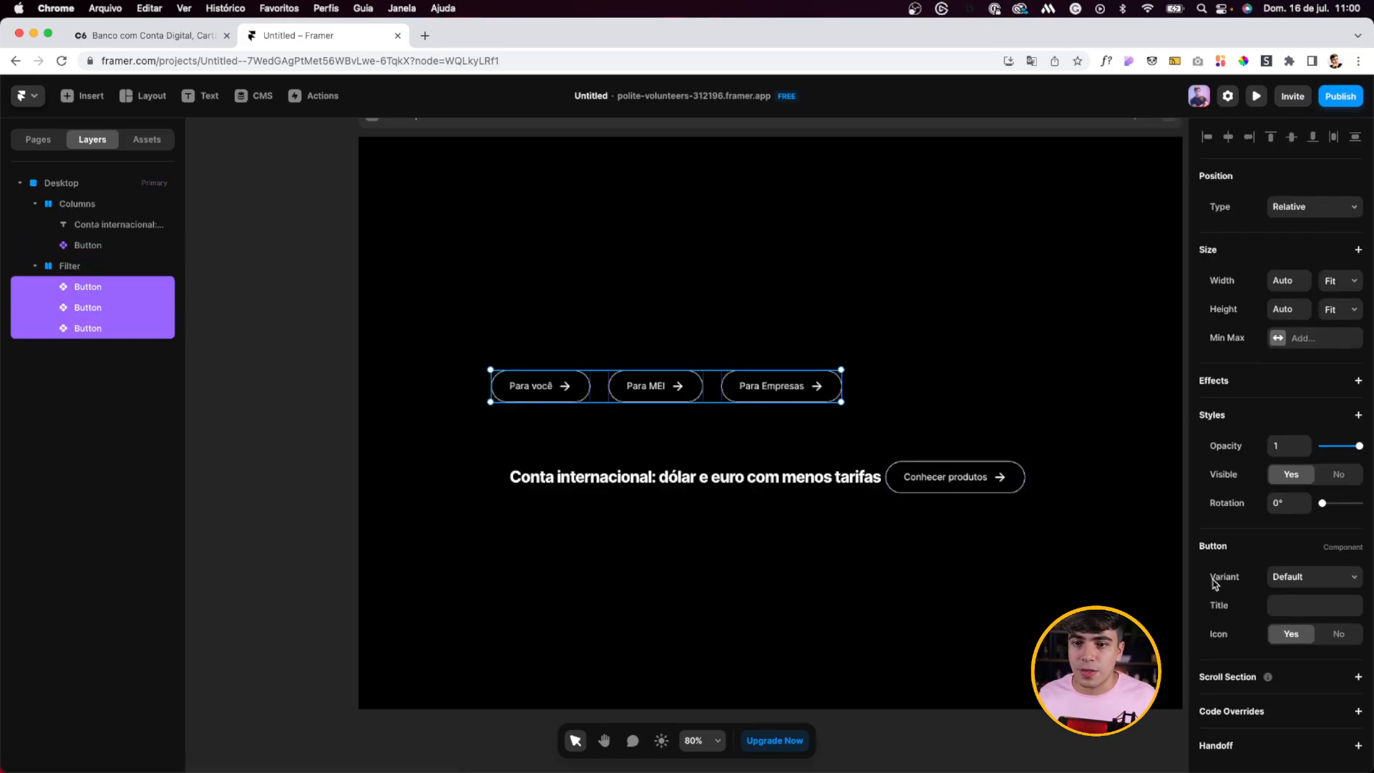
left_click(1339, 633)
left_click(362, 431)
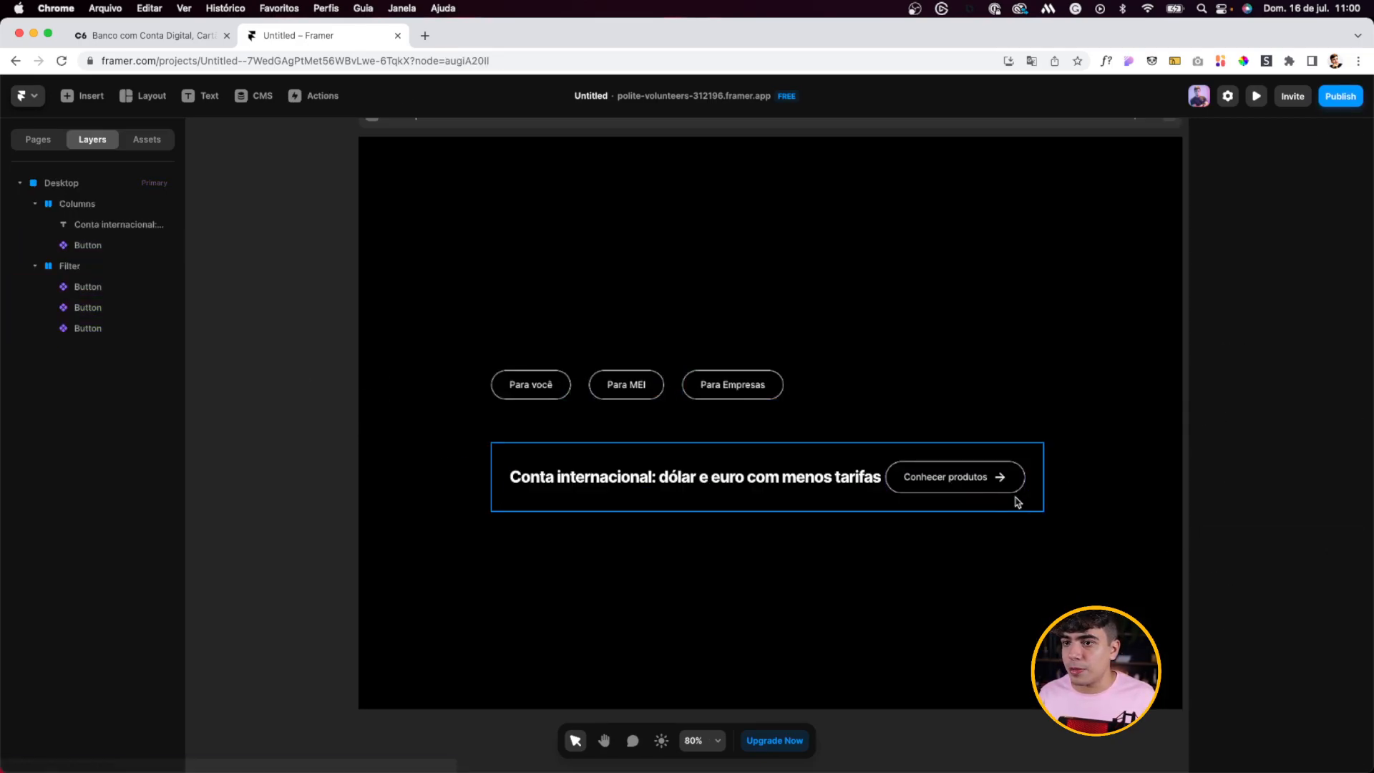
Step: Move the headline and button stack down to a top position of about 634
left_click(882, 461)
left_click(1285, 615)
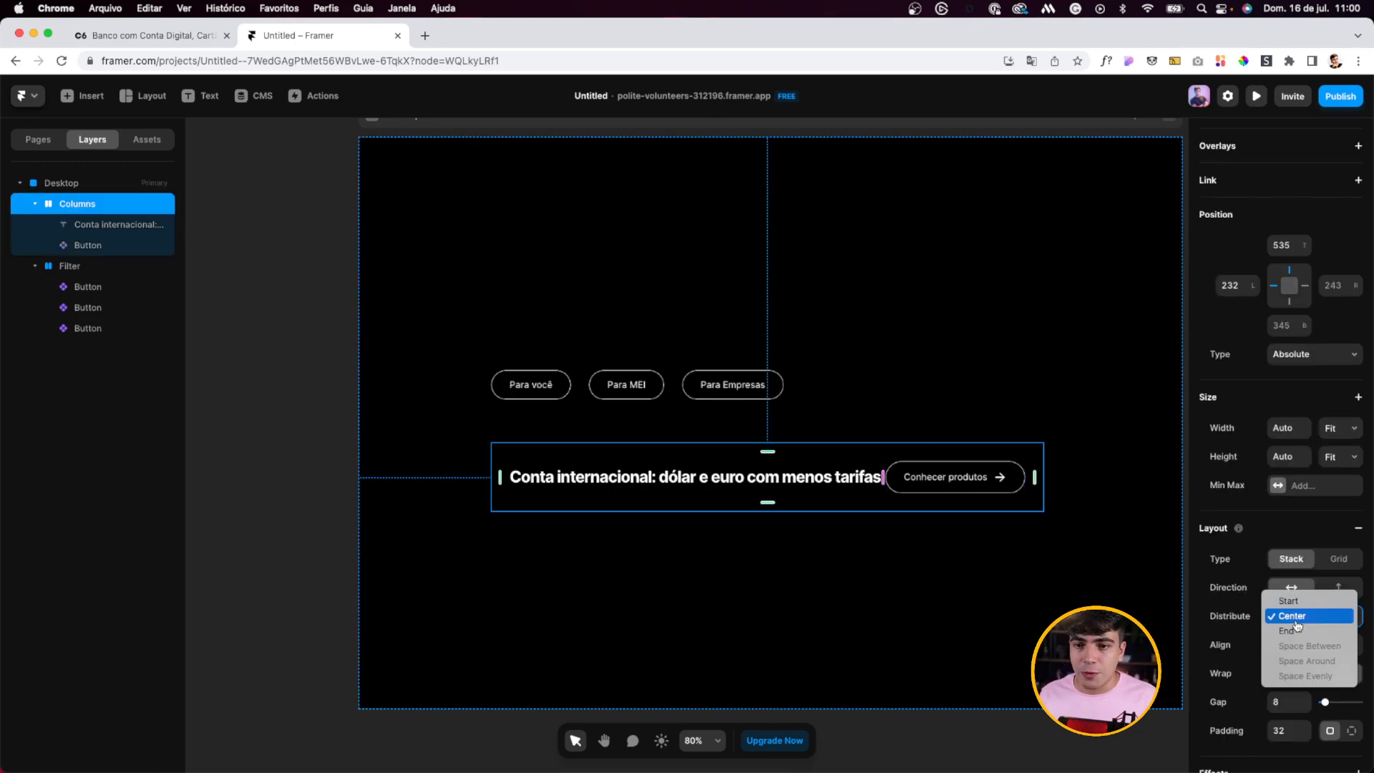
left_click(1272, 615)
scroll(1289, 578, "down", 1)
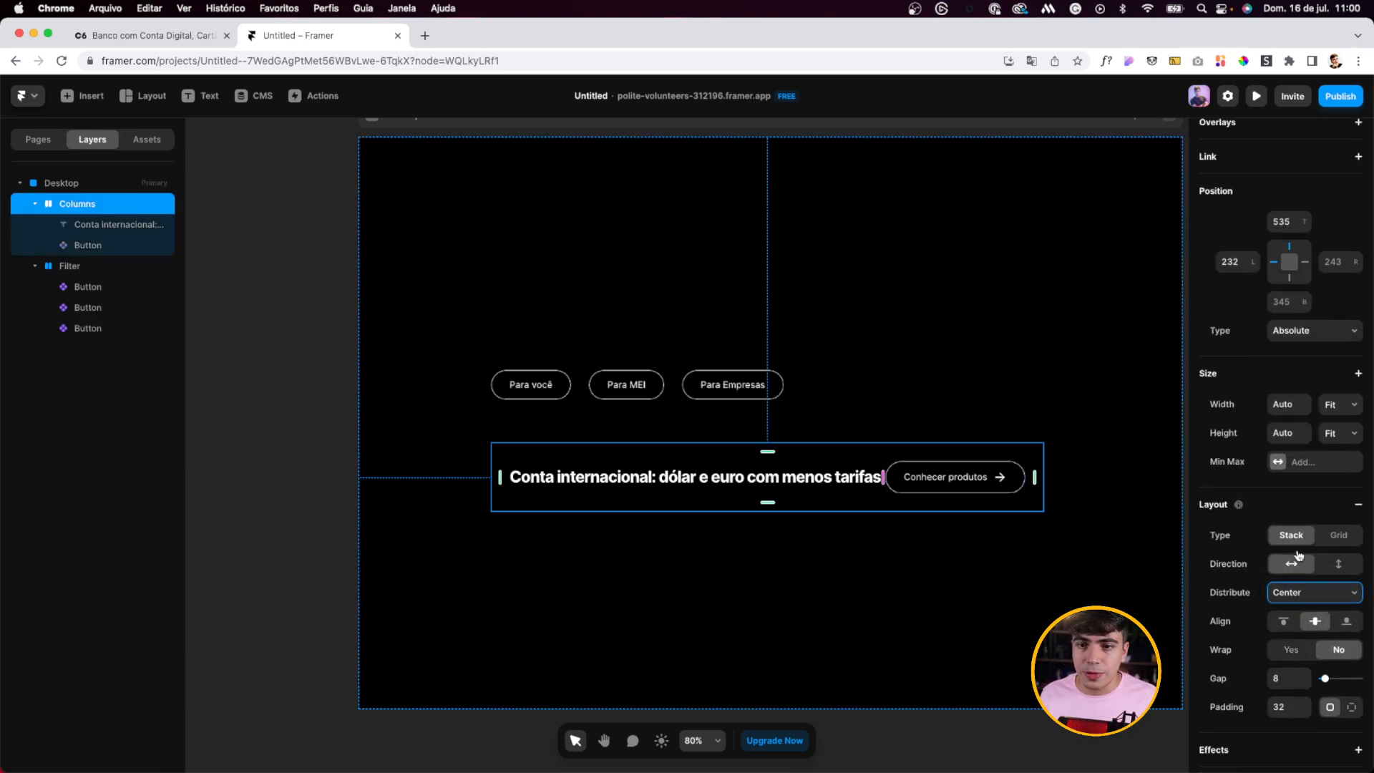
left_click(289, 412)
left_click(546, 450)
left_click(1334, 411)
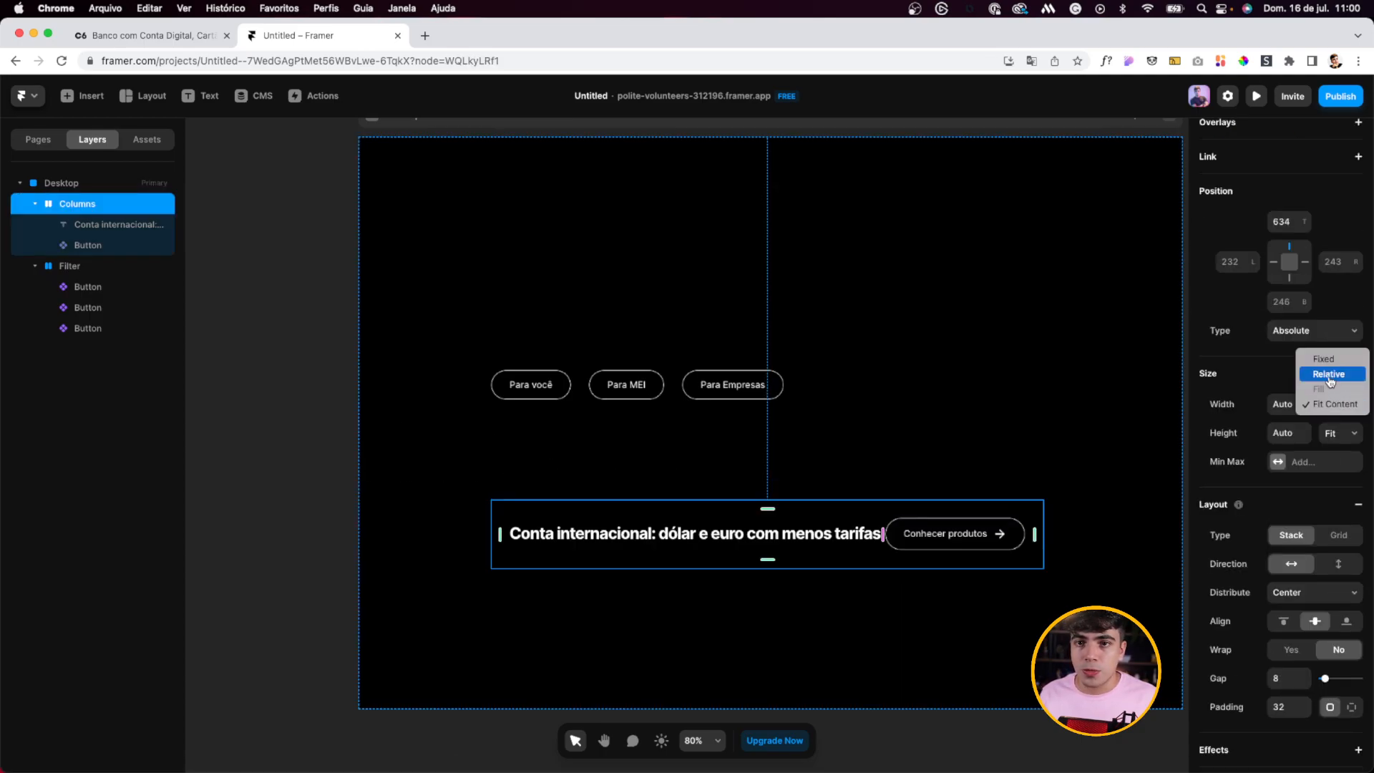
left_click(1324, 359)
left_click(1046, 515)
key("super+z")
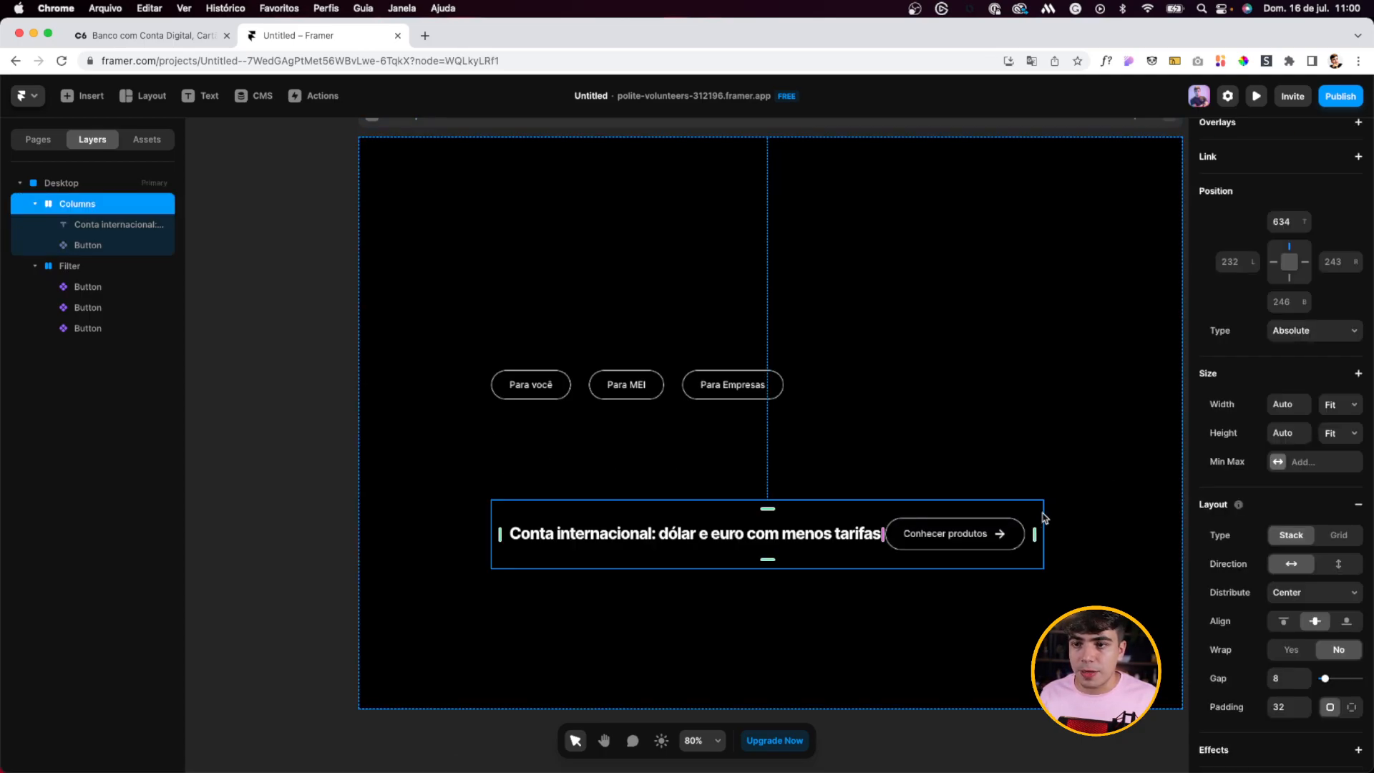
Step: Widen the headline stack to about 1086 and distribute its contents with Space Between
left_click_drag(1043, 517, 1112, 517)
left_click(1315, 592)
left_click(1310, 621)
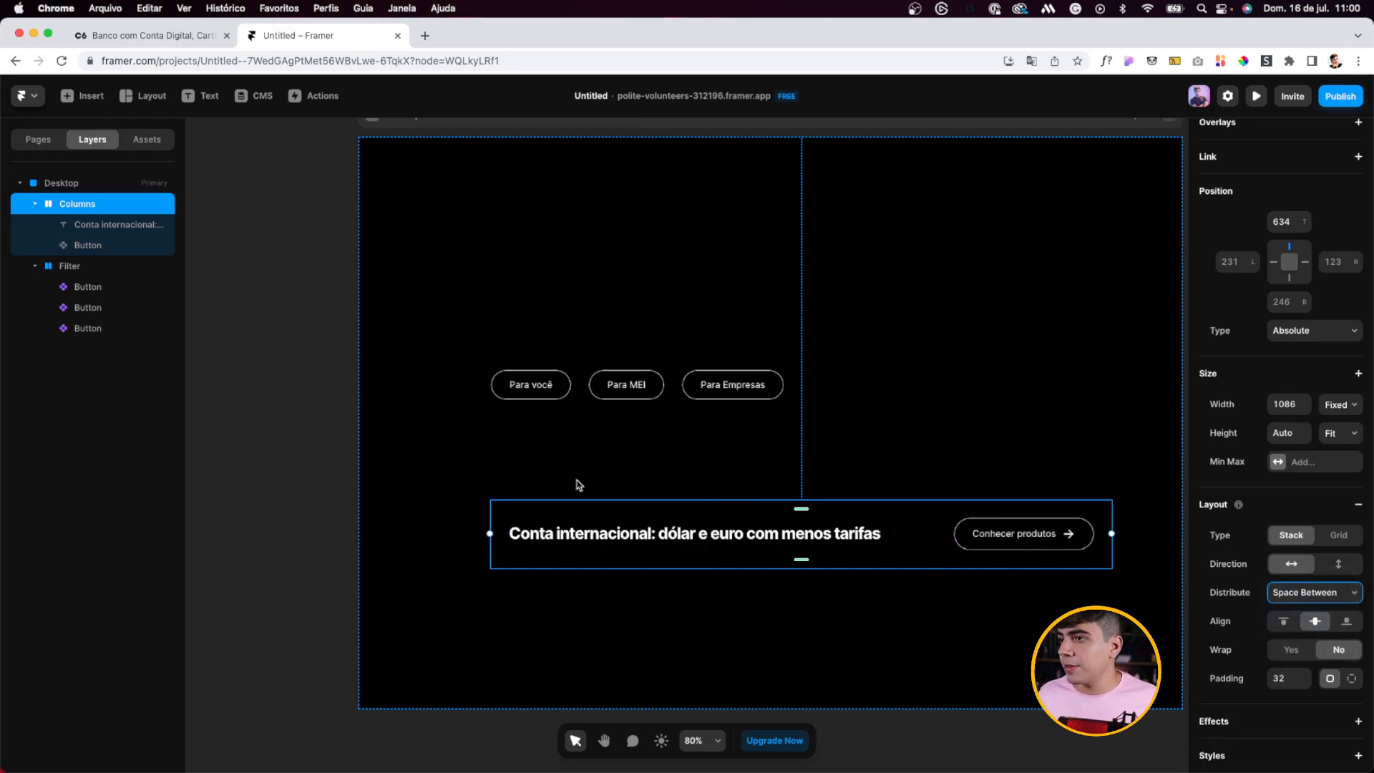
Step: Add a stack layout to the Desktop breakpoint and set its padding to 112
scroll(408, 164, "up", 1)
left_click(408, 164)
left_click(443, 149)
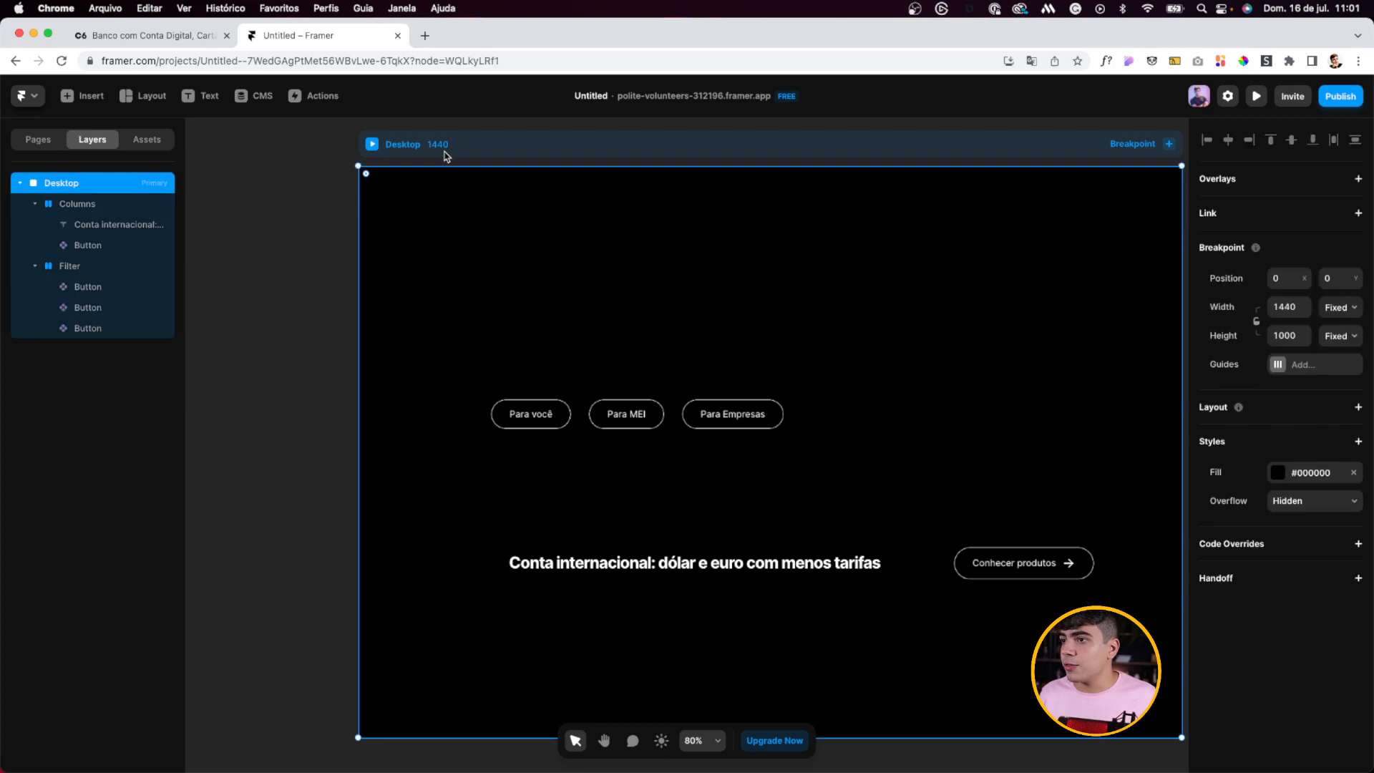
left_click(1357, 407)
left_click(1289, 610)
type("12")
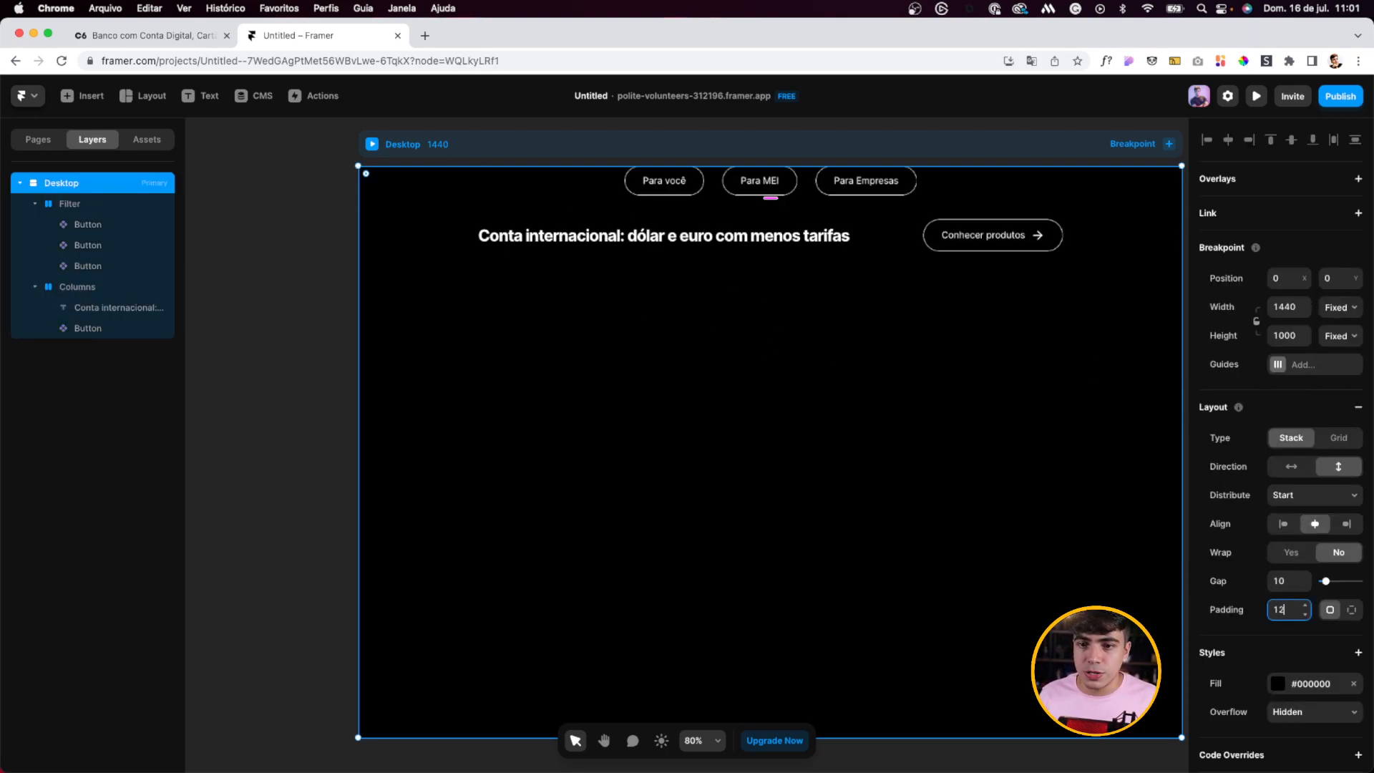
type("12")
key("Return")
left_click(1286, 495)
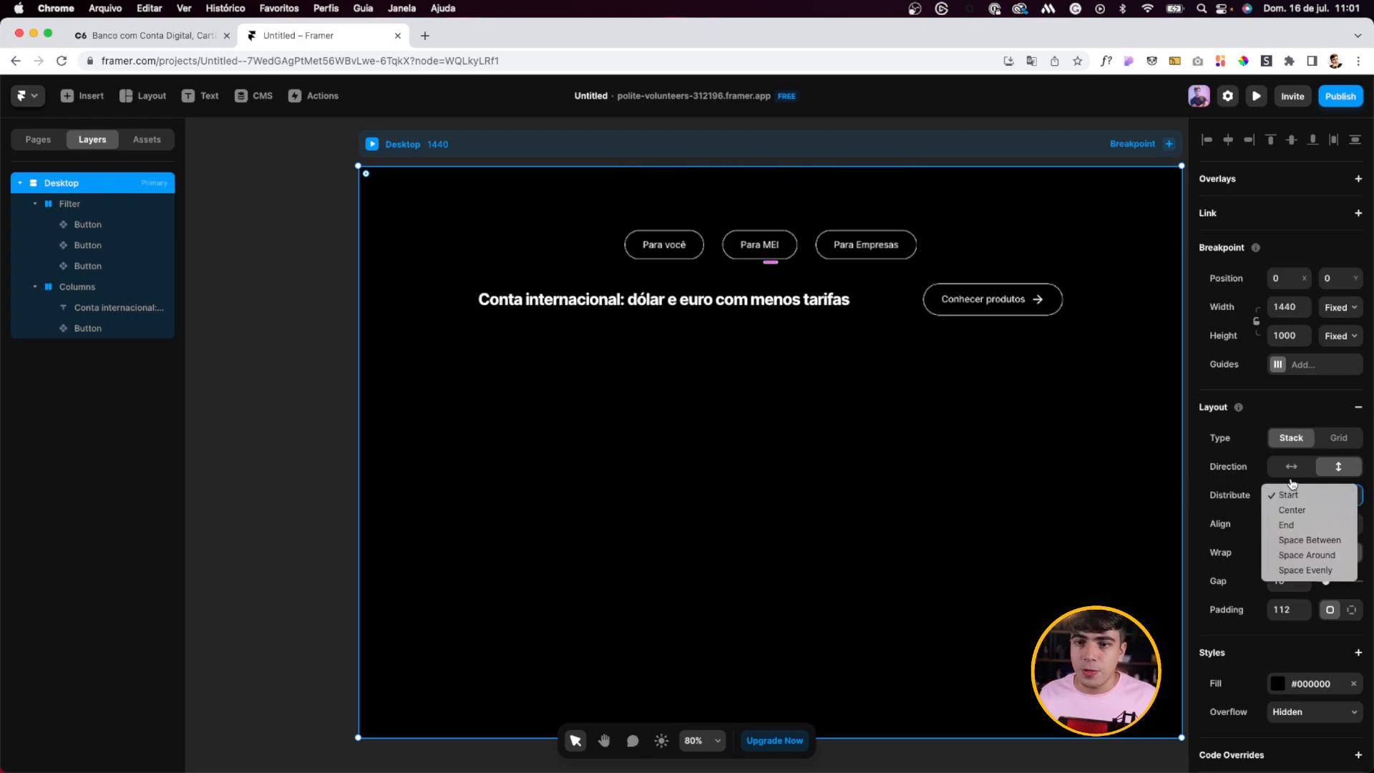
left_click(1294, 500)
left_click(1293, 469)
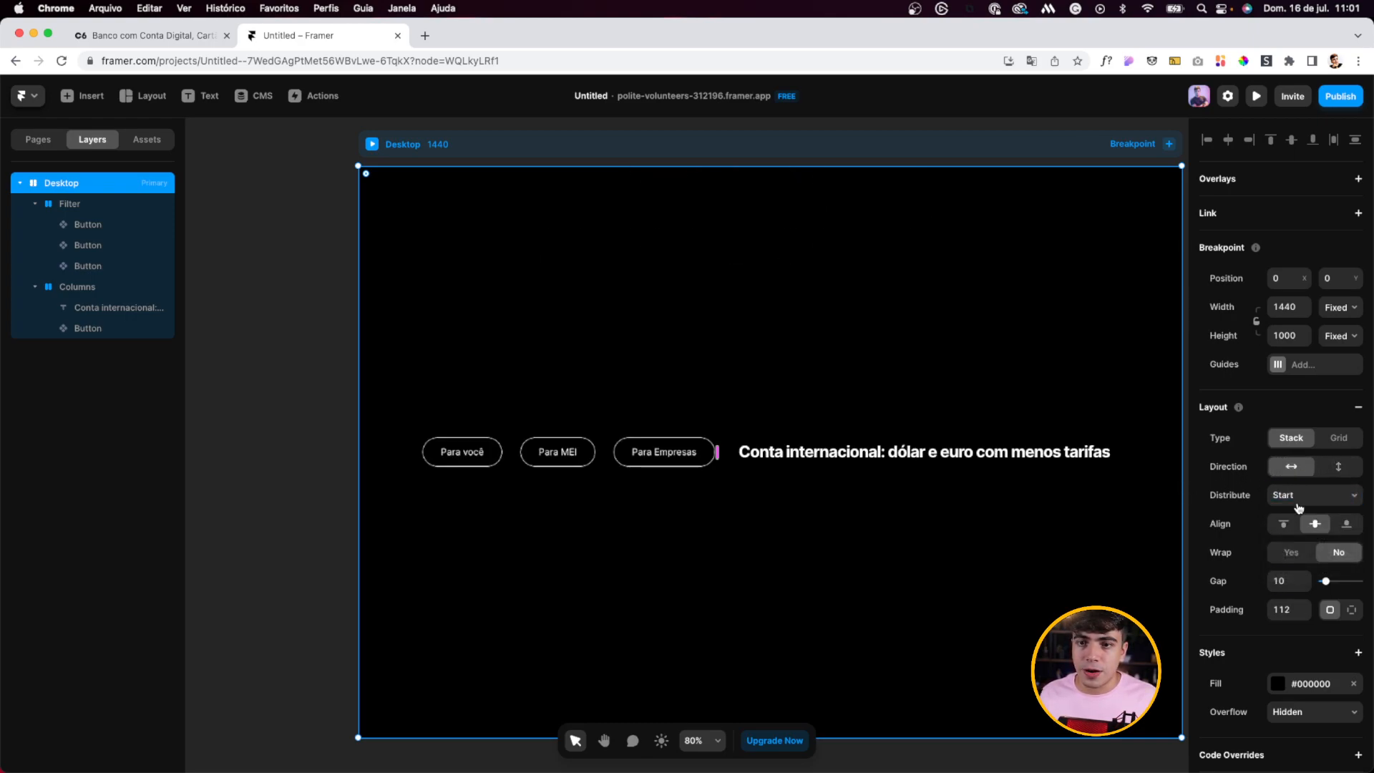
left_click(1340, 470)
left_click(1289, 496)
left_click(1289, 495)
Step: Align the Desktop stack's contents to the left and set its gap to 48
left_click(1282, 525)
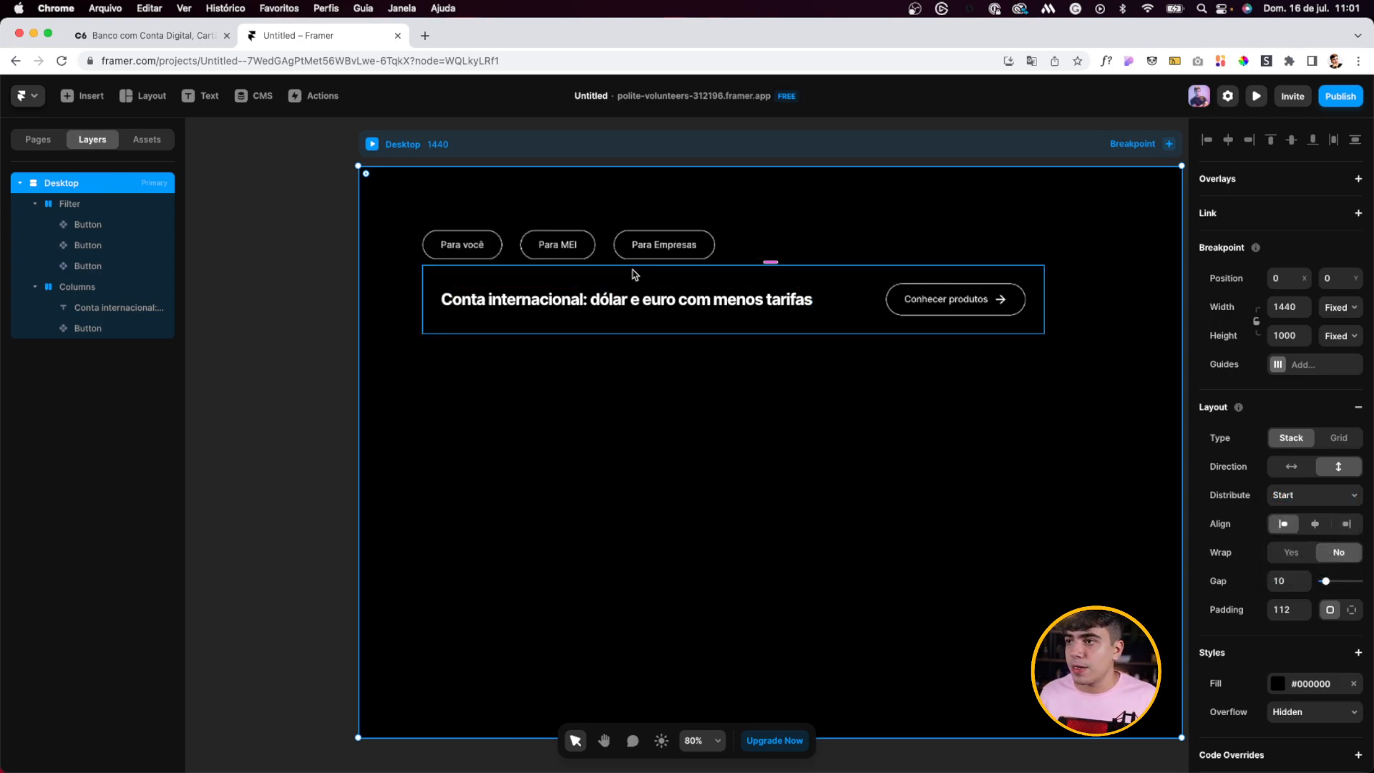
left_click(1283, 578)
type("48")
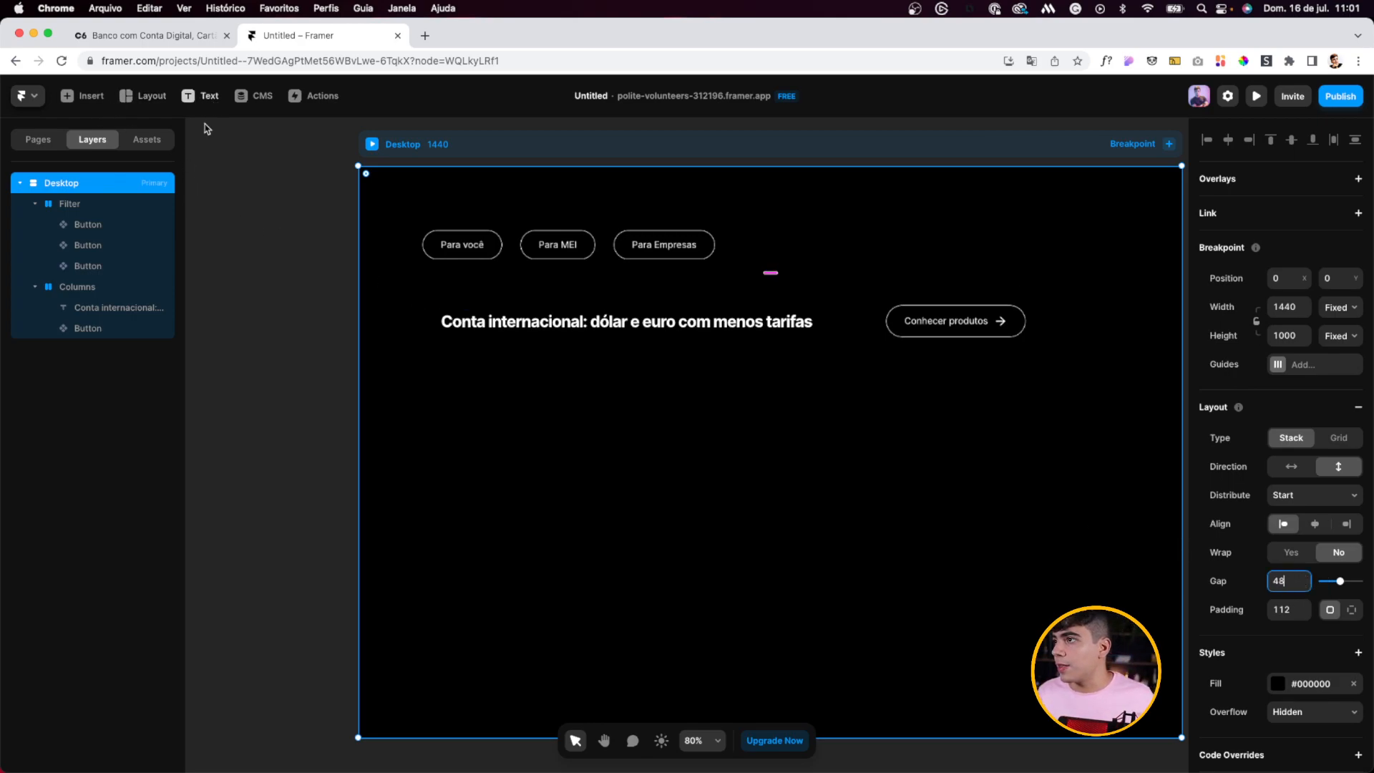
key("Escape")
Step: Insert a frame about 1074 wide and 27 high between the filter buttons and the headline stack
left_click(143, 95)
left_click(173, 154)
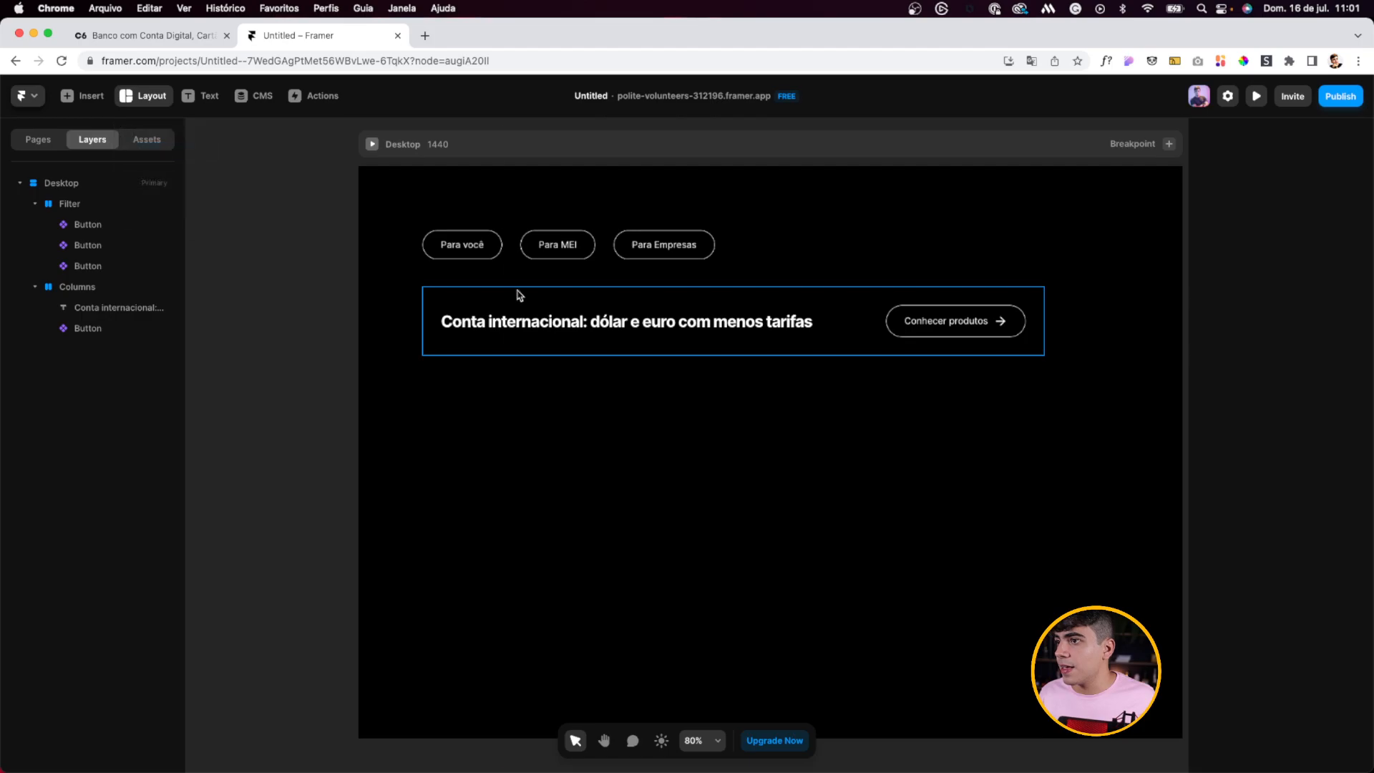
left_click_drag(430, 271, 1043, 285)
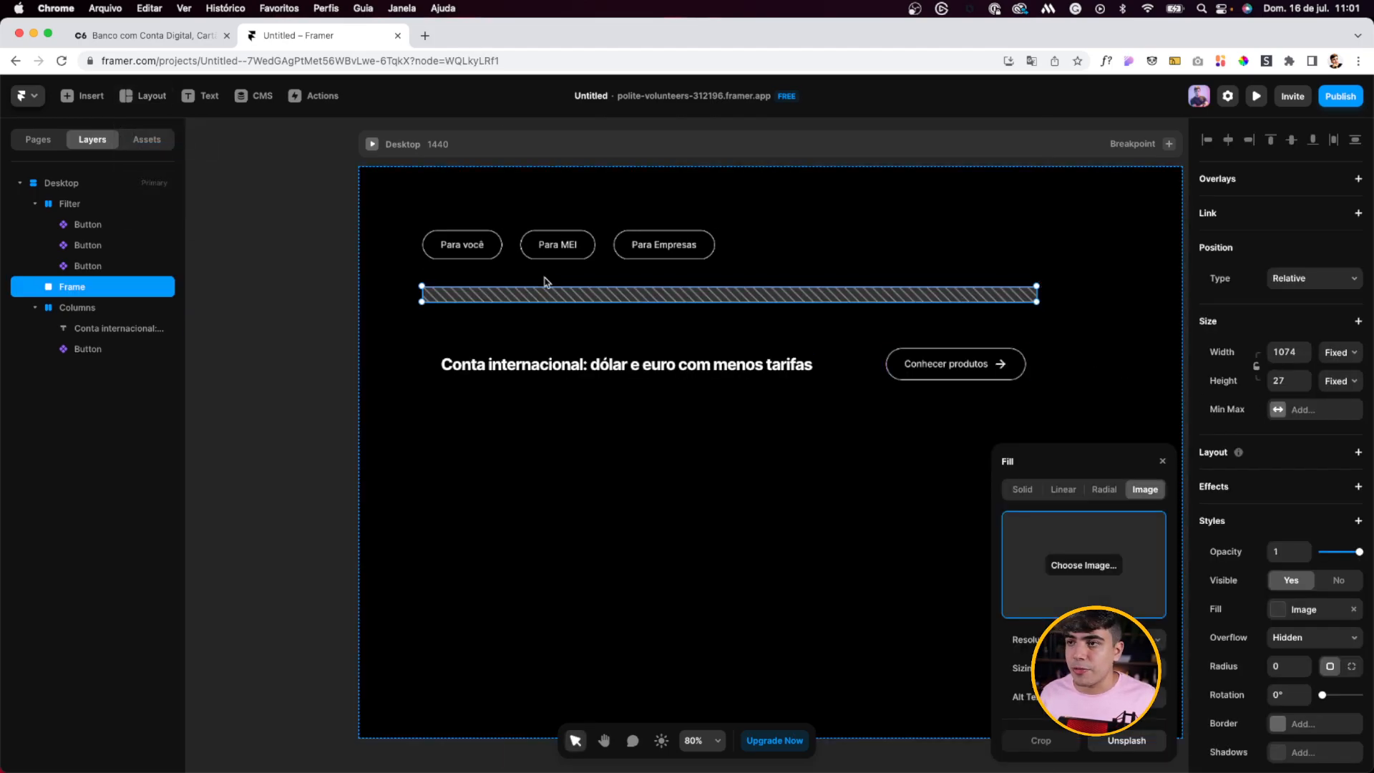
Step: Wrap the striped frame and the headline stack together in a new vertical stack
left_click(559, 343, "shift")
right_click(500, 341)
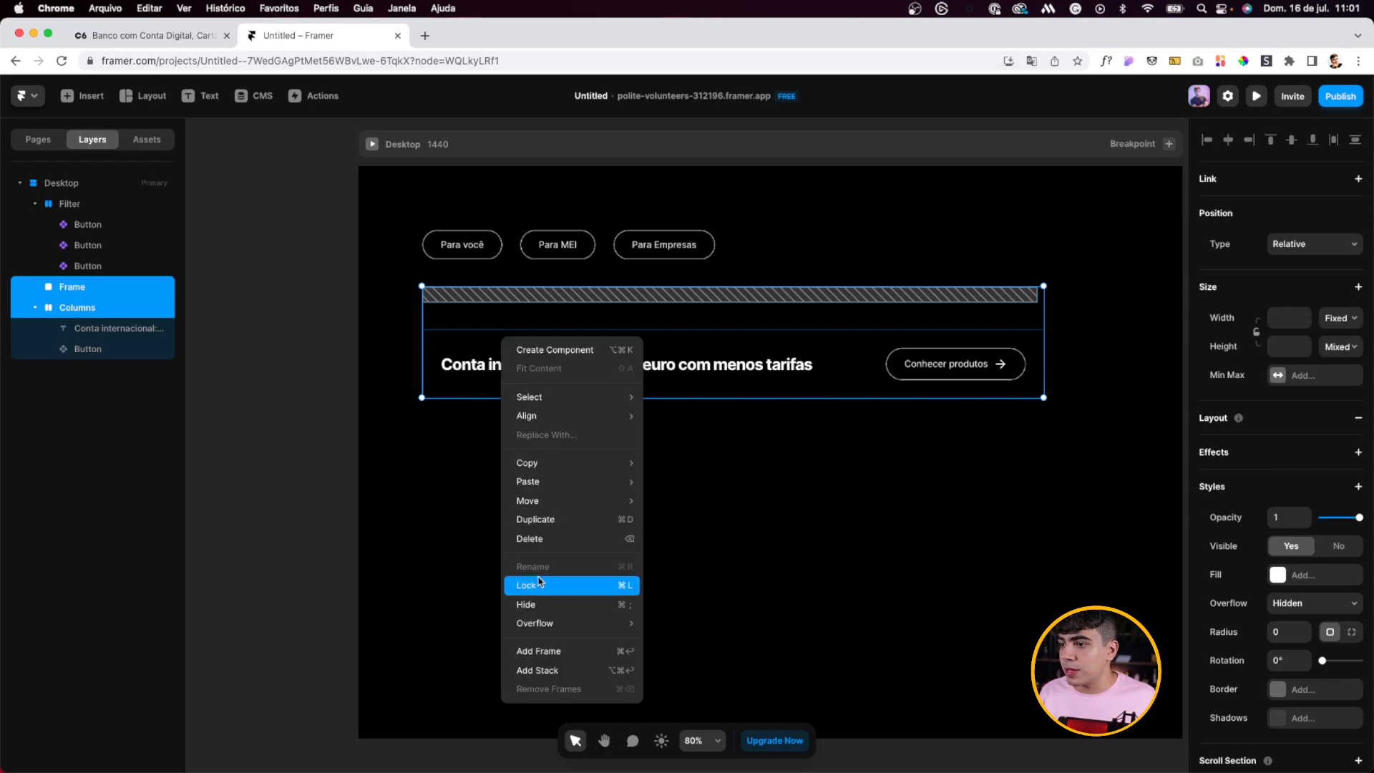
left_click(537, 671)
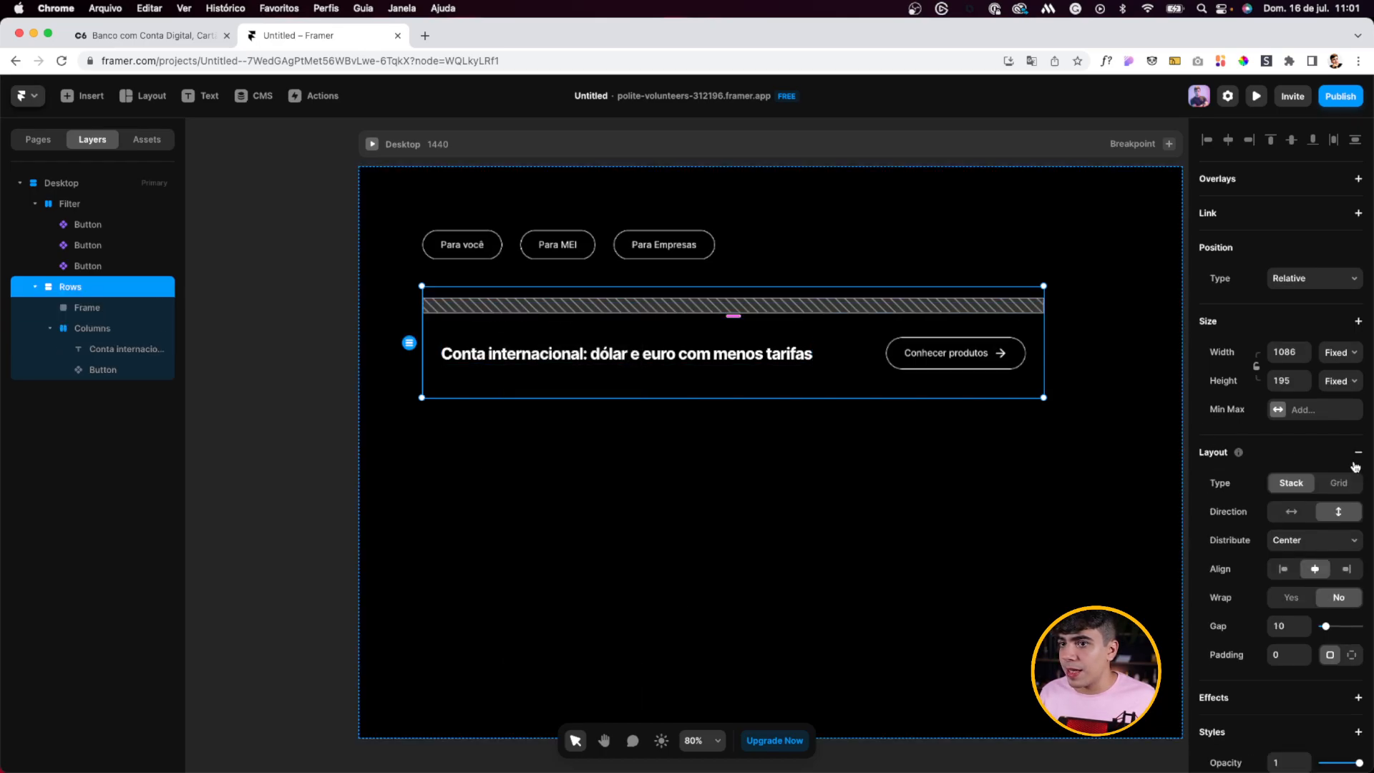
Step: Set the striped frame's height to 300 and the height of its enclosing Rows stack to Fit Content
left_click(1292, 382)
key("shift+Up")
key("shift+Up")
key("shift+Up")
key("shift+Up")
key("shift+Up")
key("shift+Up")
key("shift+Up")
key("shift+Up")
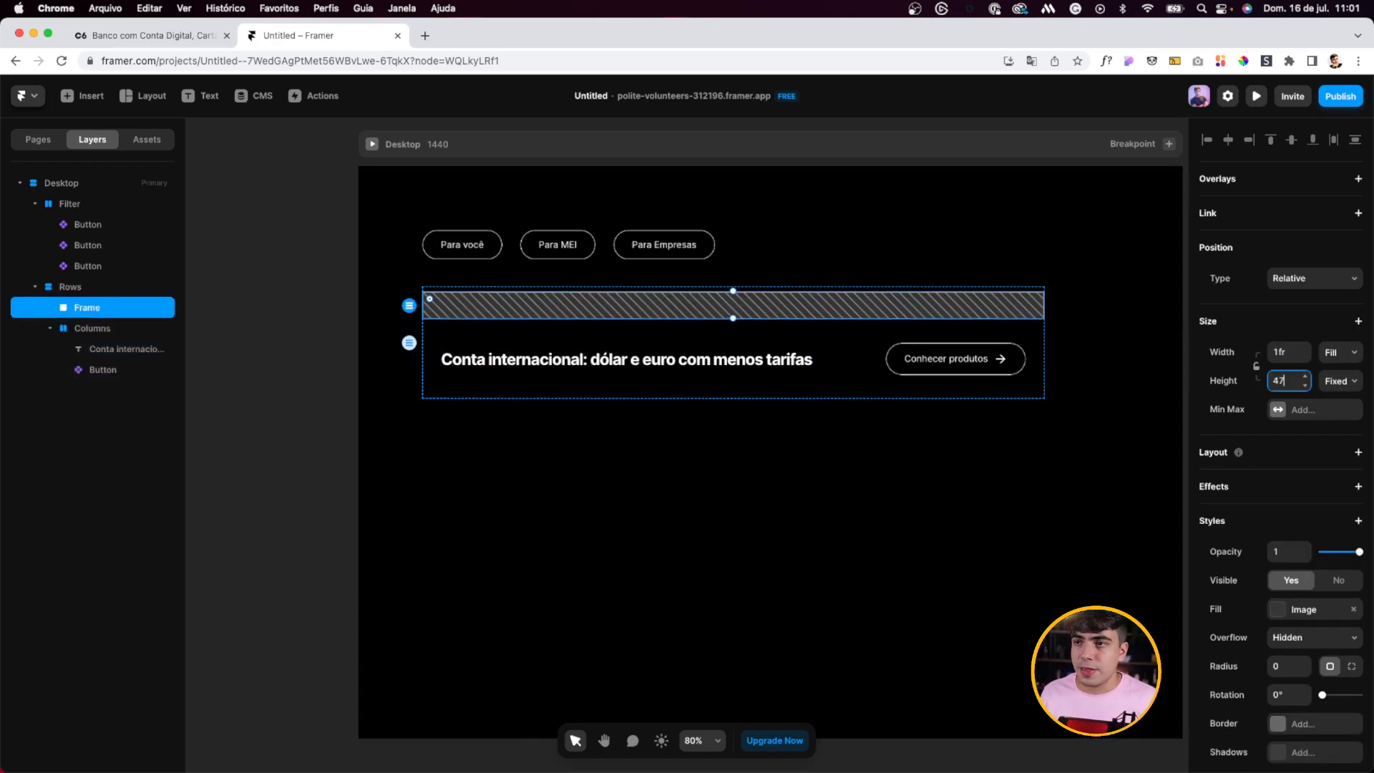
type("300")
key("Return")
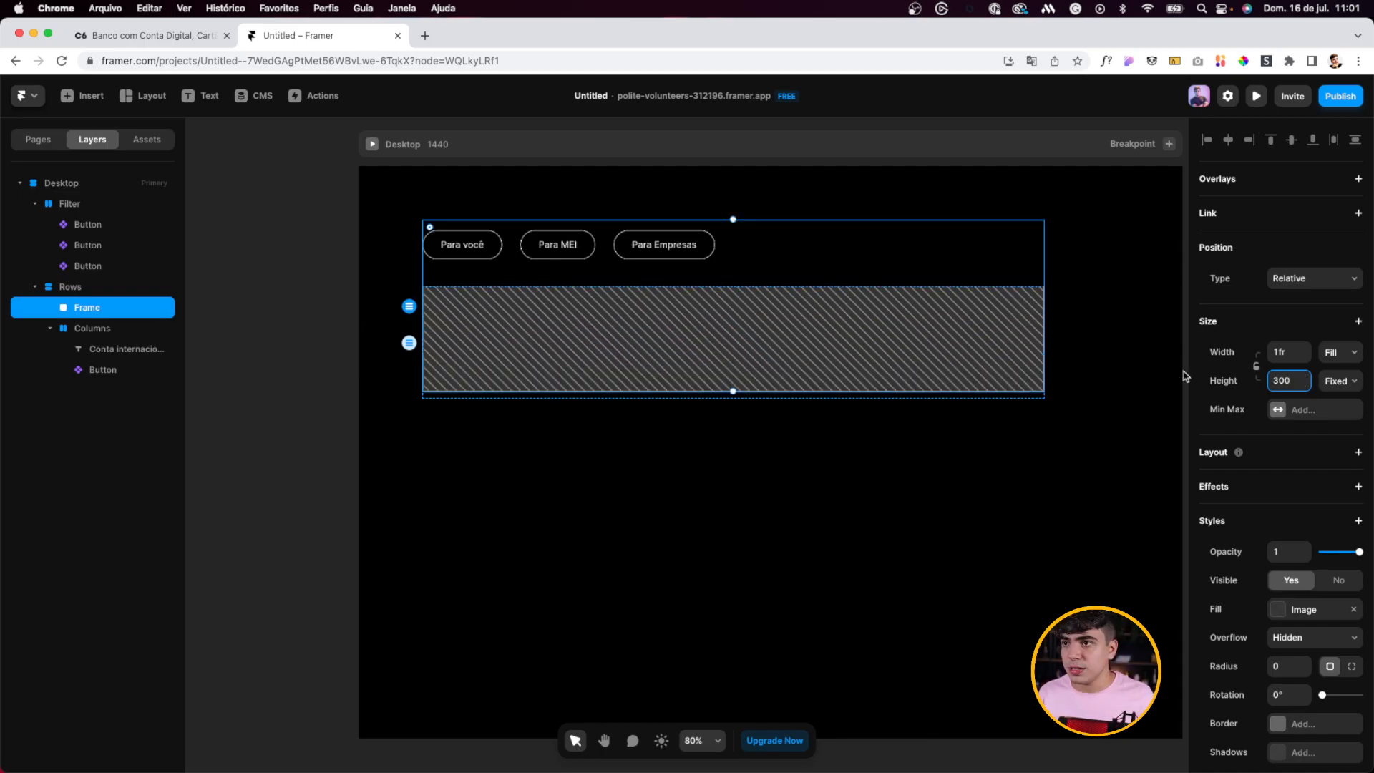
left_click(1350, 378)
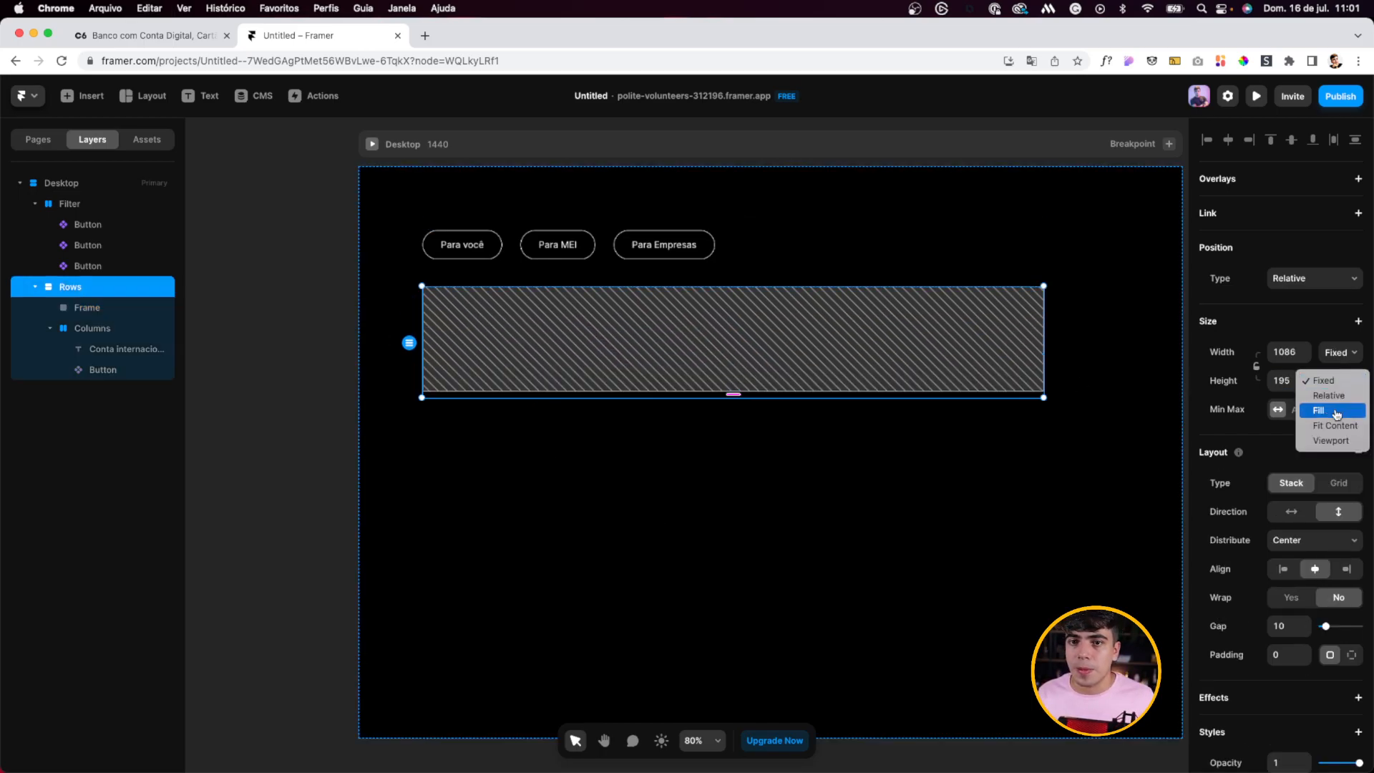
left_click(1330, 426)
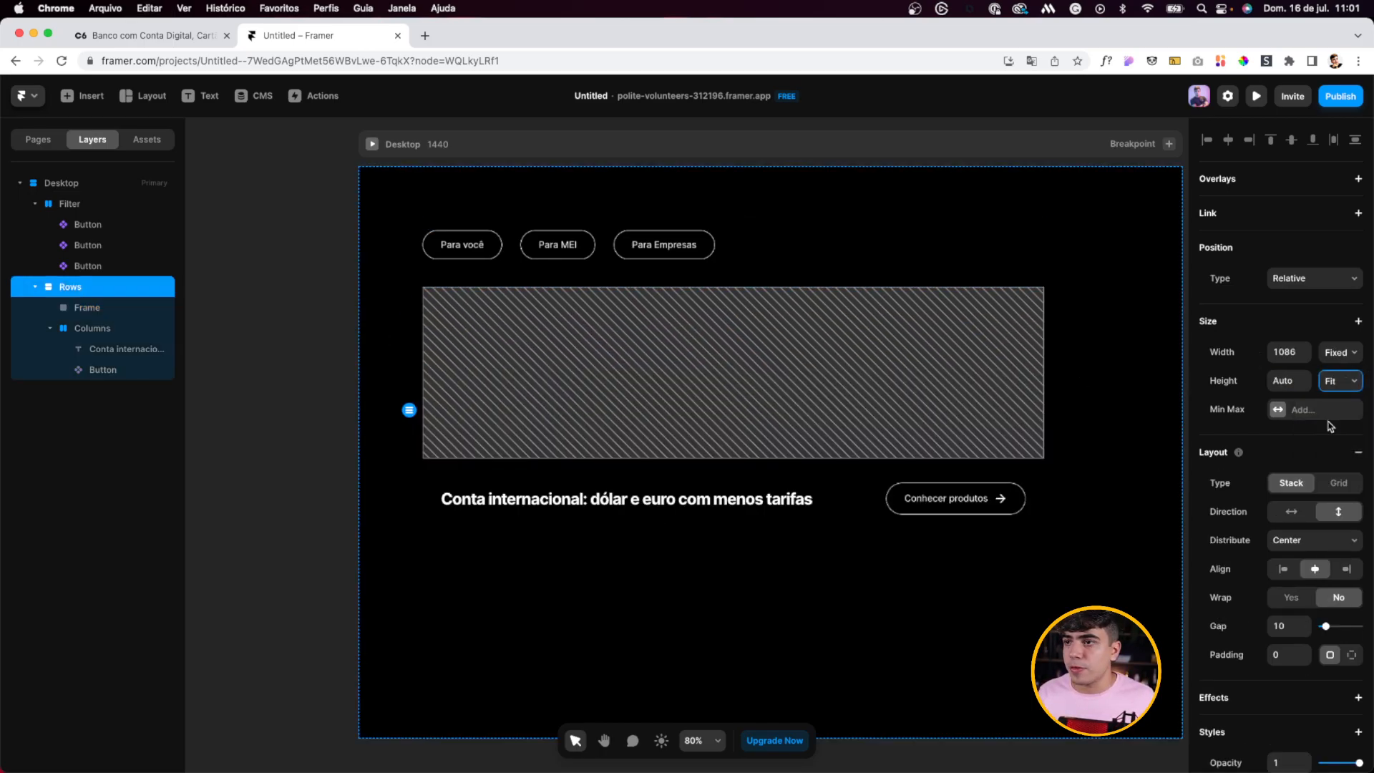
Step: Rename the striped frame Image, the headline stack Content, and the Rows stack Card
left_click(87, 307)
double_click(83, 307)
type("Ima")
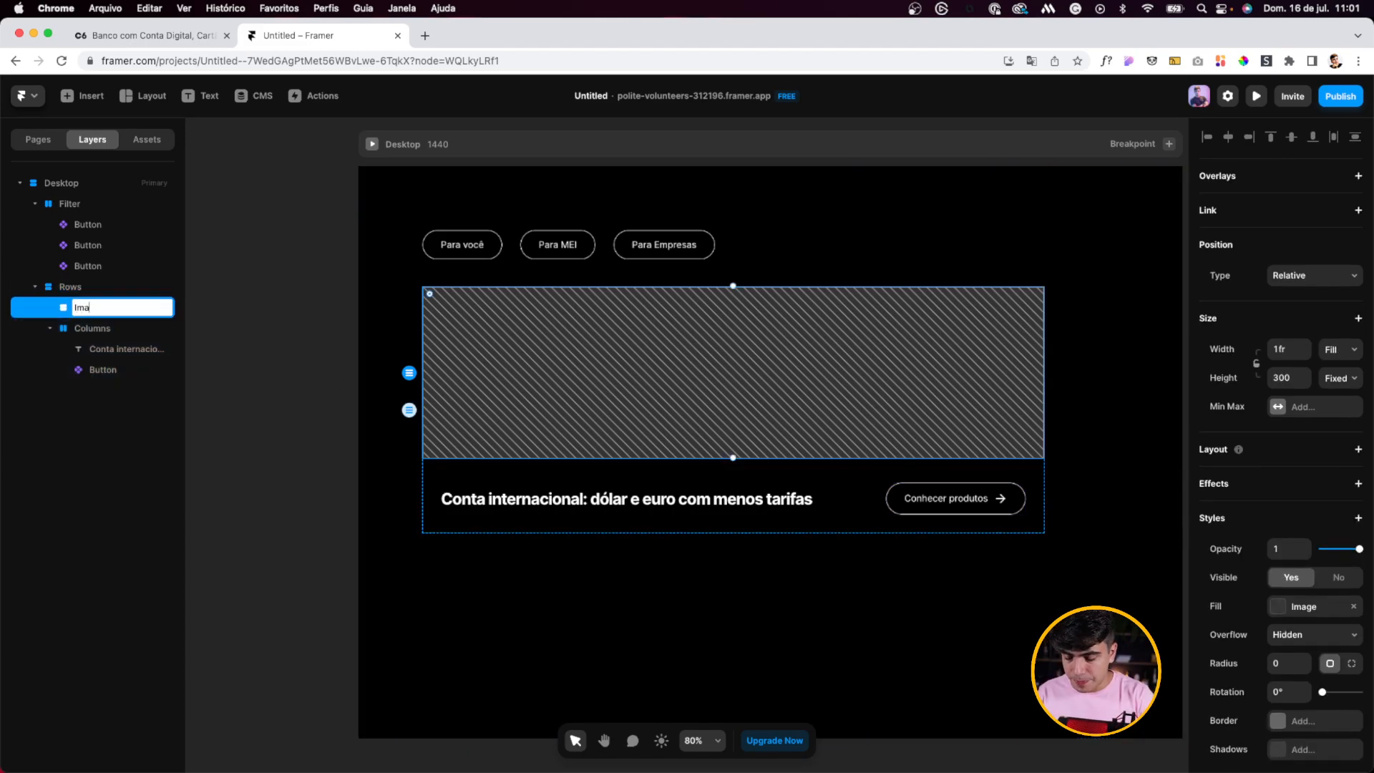
type("ge")
key("Return")
double_click(103, 329)
type("Content")
key("Return")
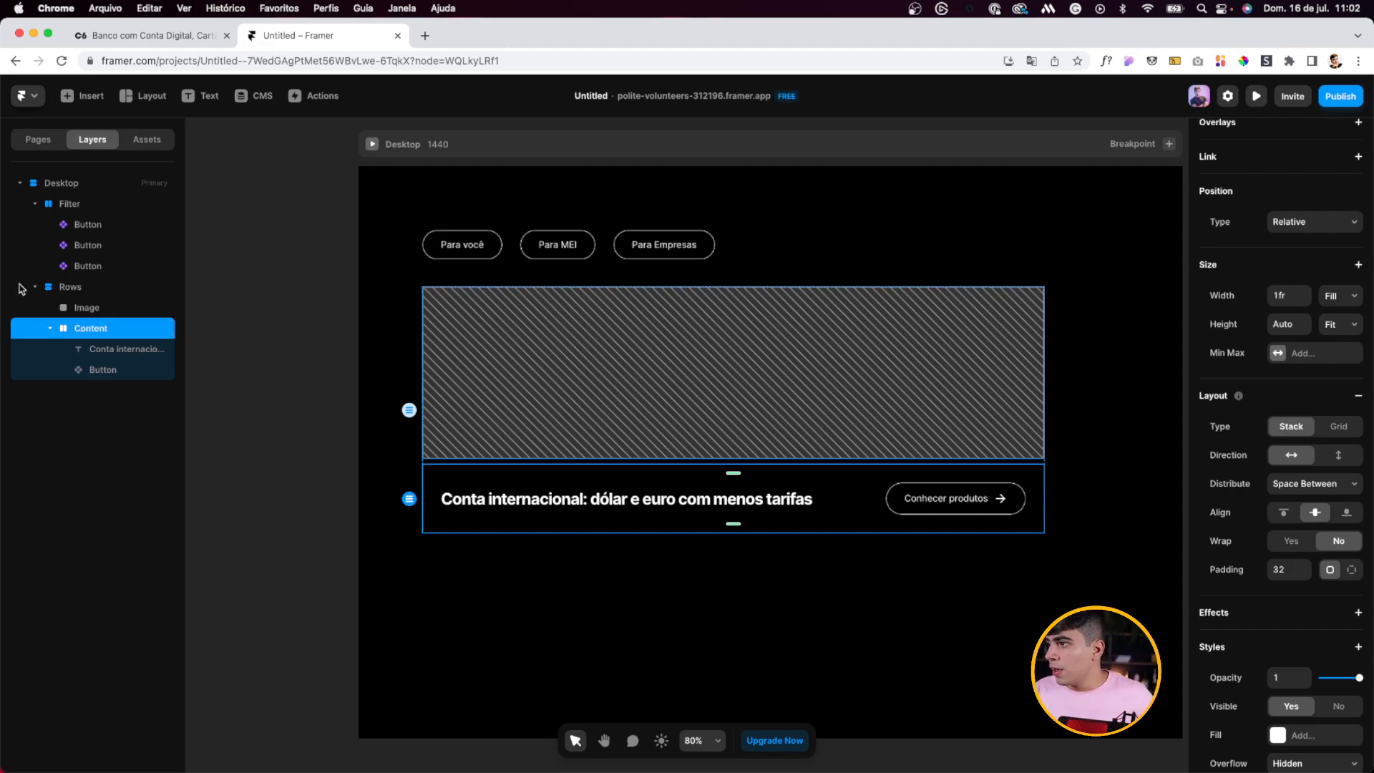
double_click(75, 286)
key("Return")
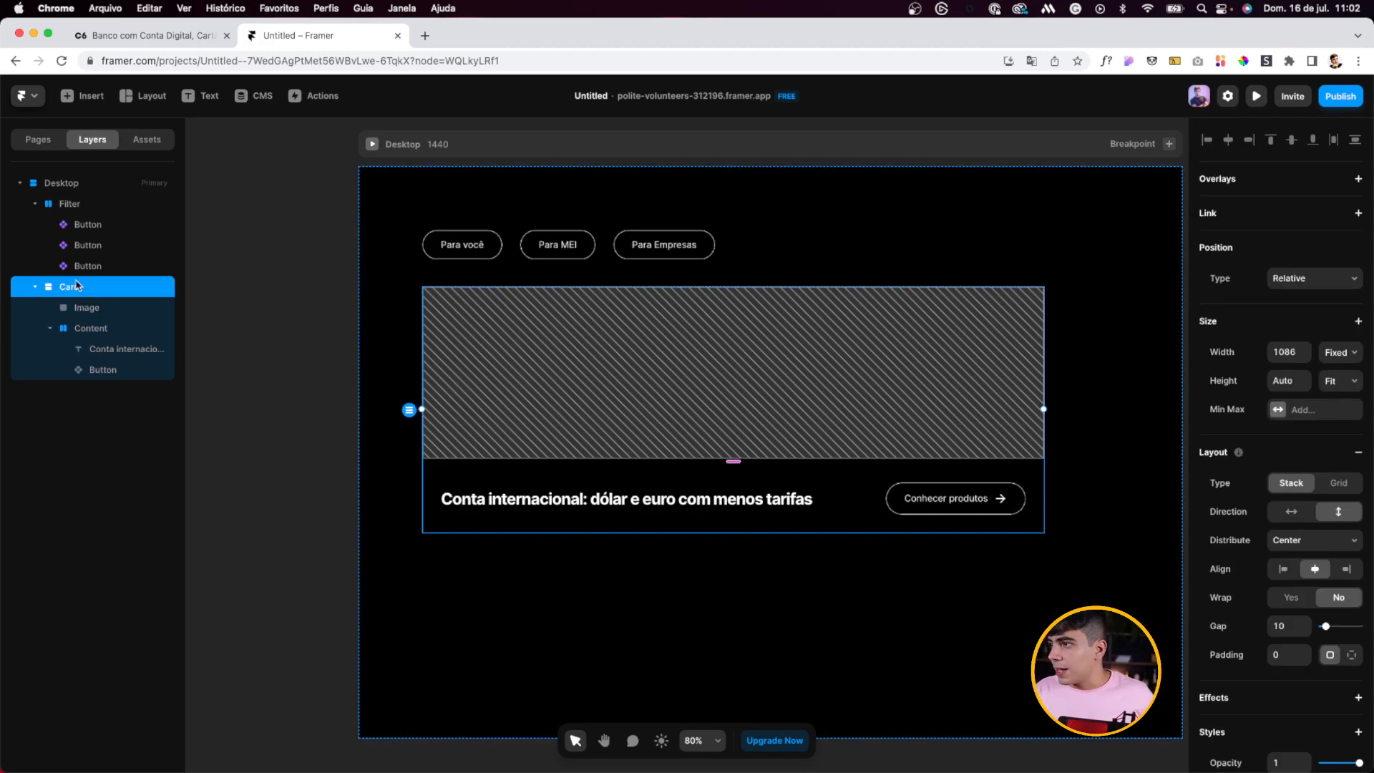
Step: Collapse the Content layer and set the Card stack's gap to 0
left_click(50, 328)
left_click(1285, 624)
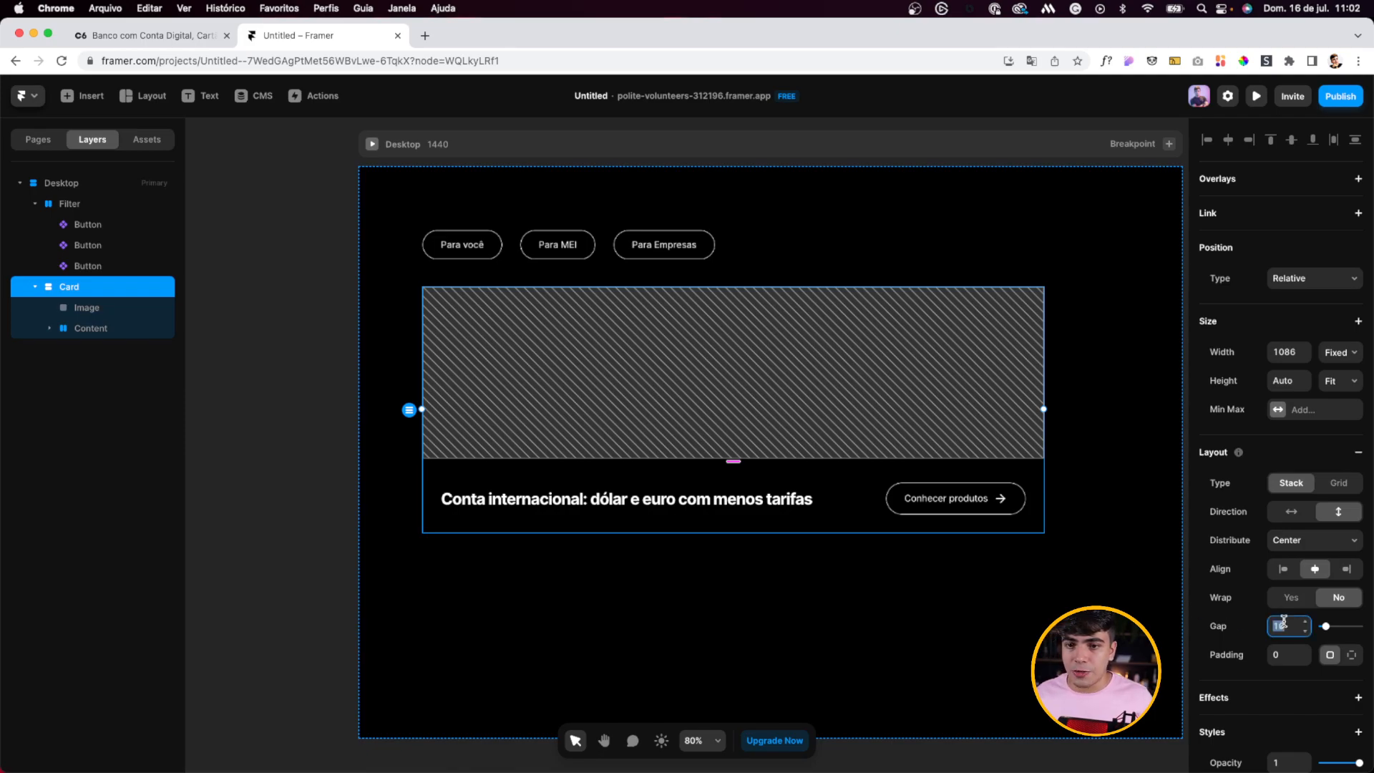
type("0")
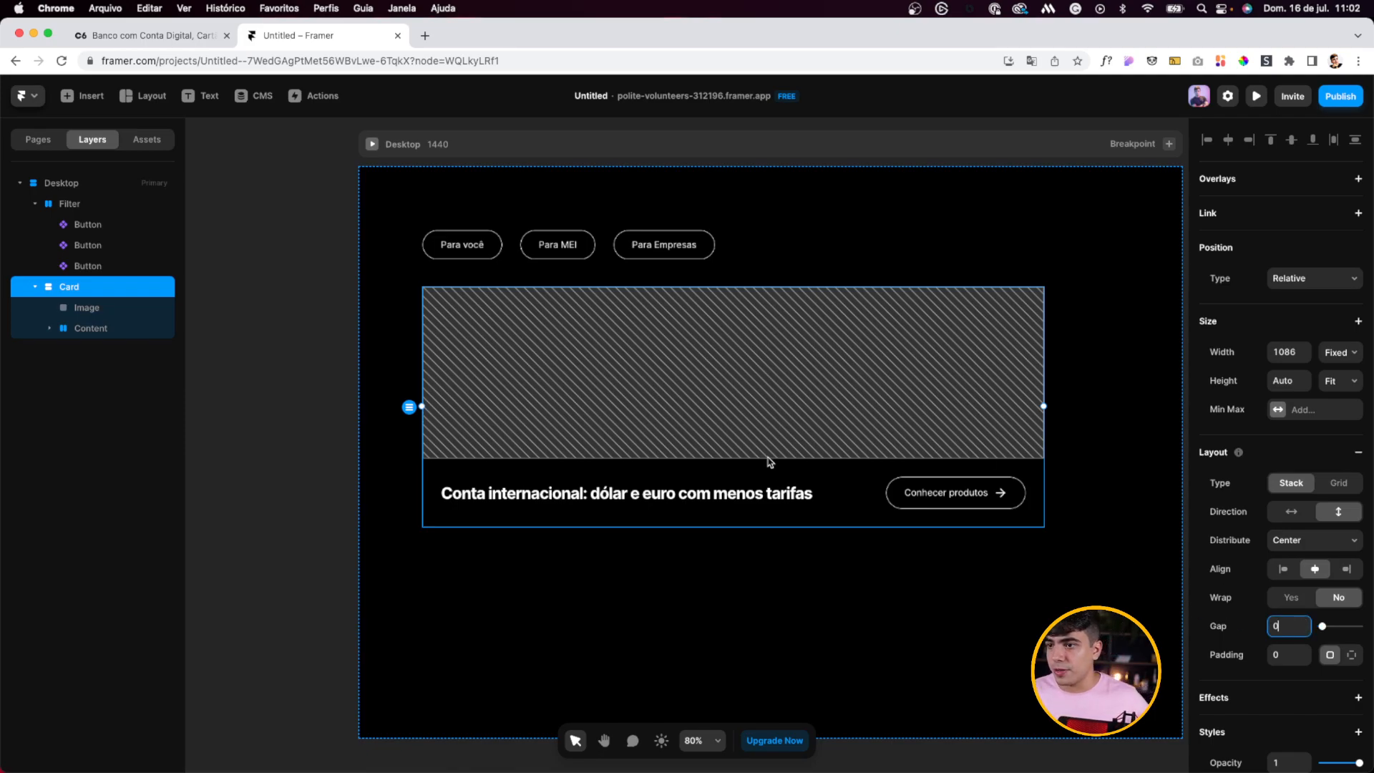
Step: Try a corner radius of 24 with Visible overflow on the Card stack
left_click(88, 312)
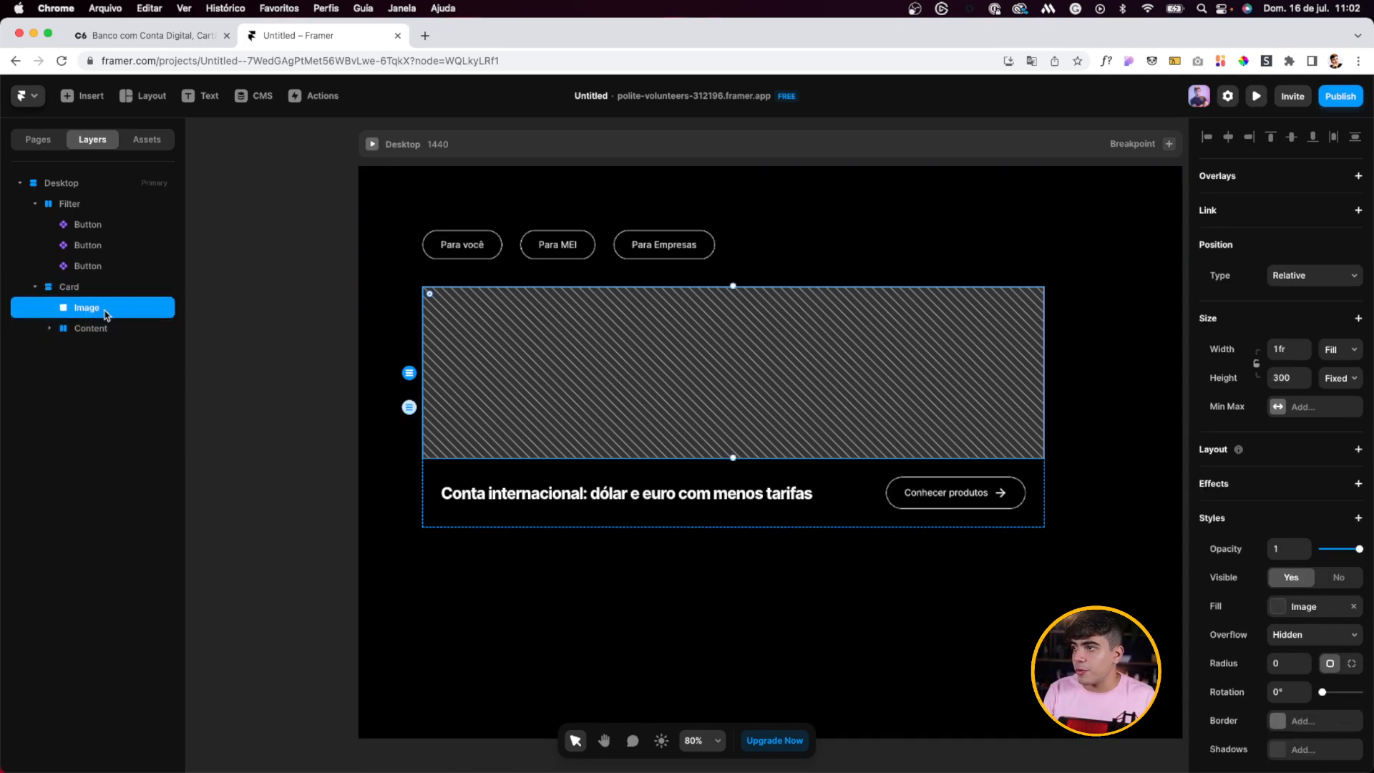
scroll(1362, 578, "down", 1)
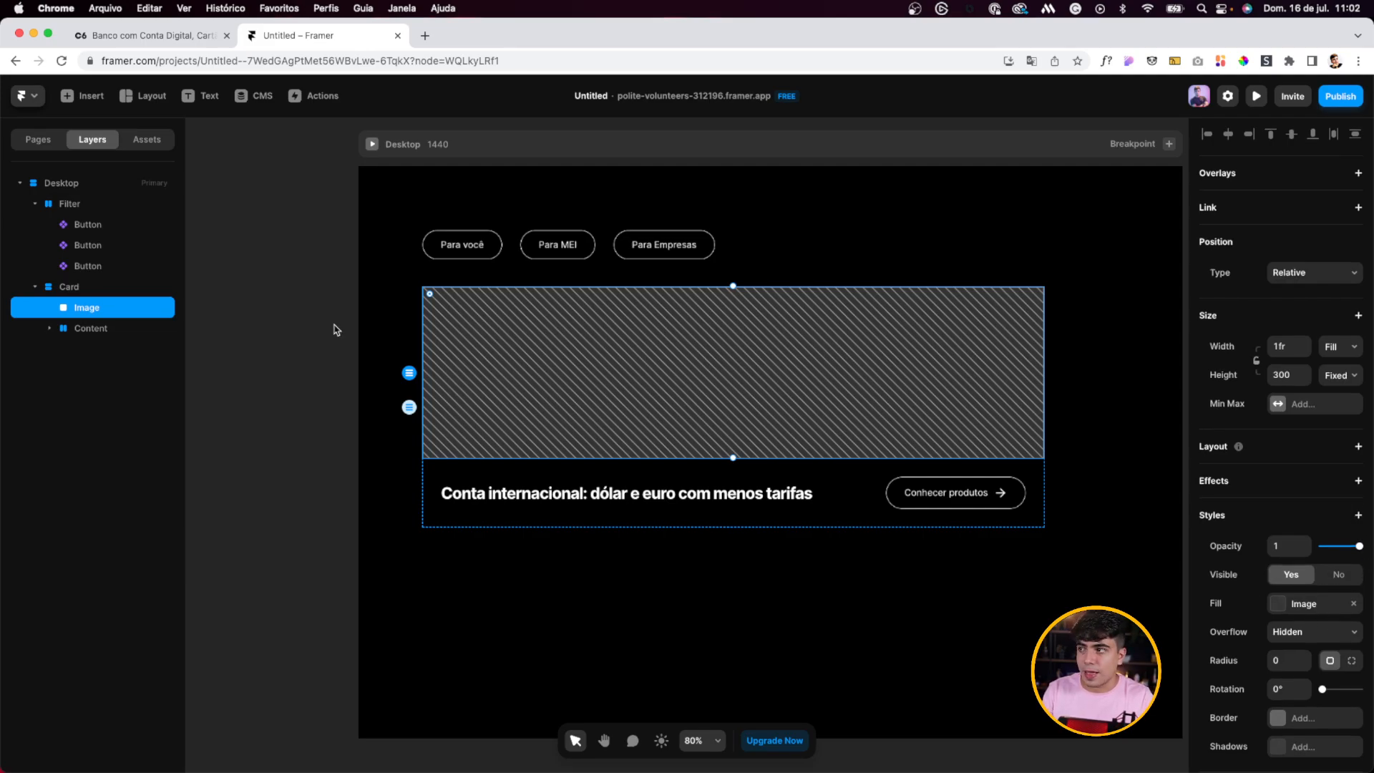
left_click(970, 312)
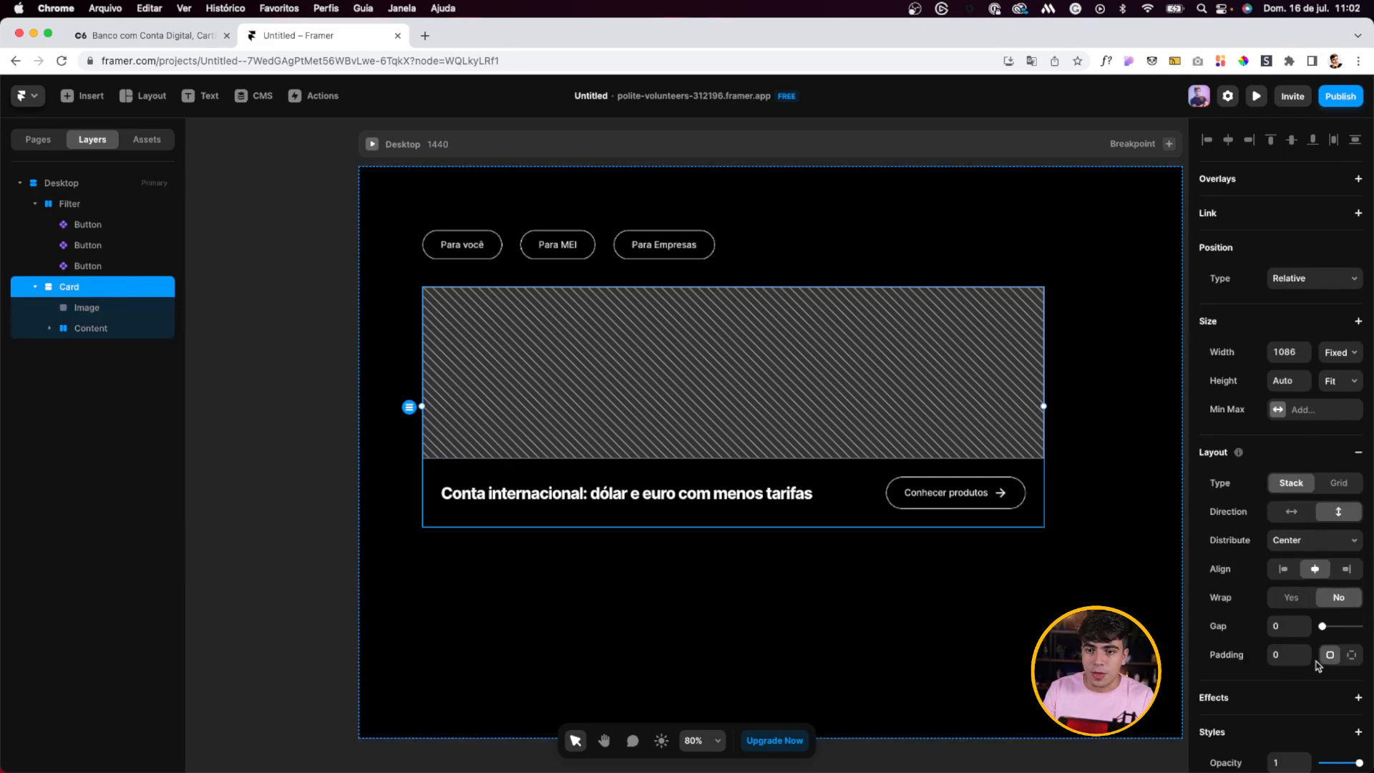
scroll(1279, 331, "down", 5)
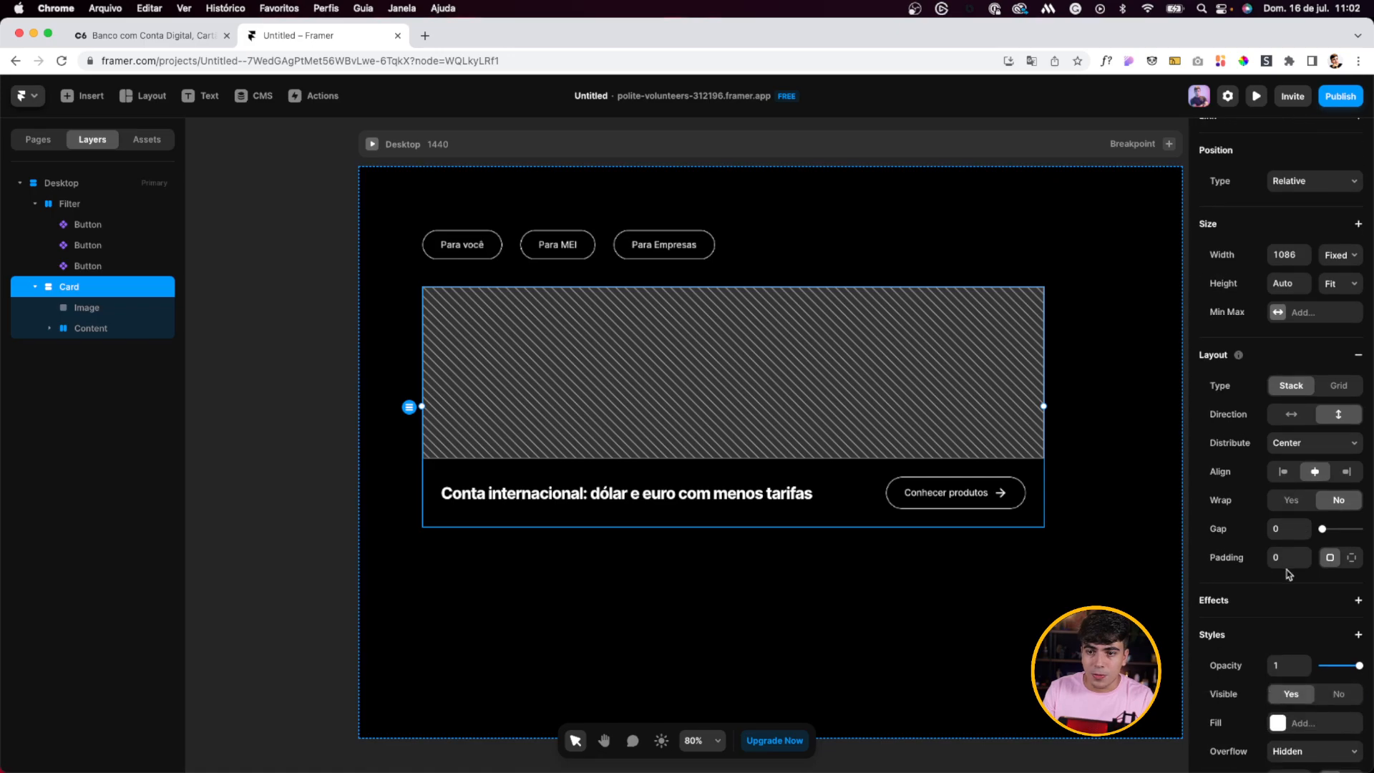
left_click(1286, 704)
type("24")
scroll(1299, 723, "down", 1)
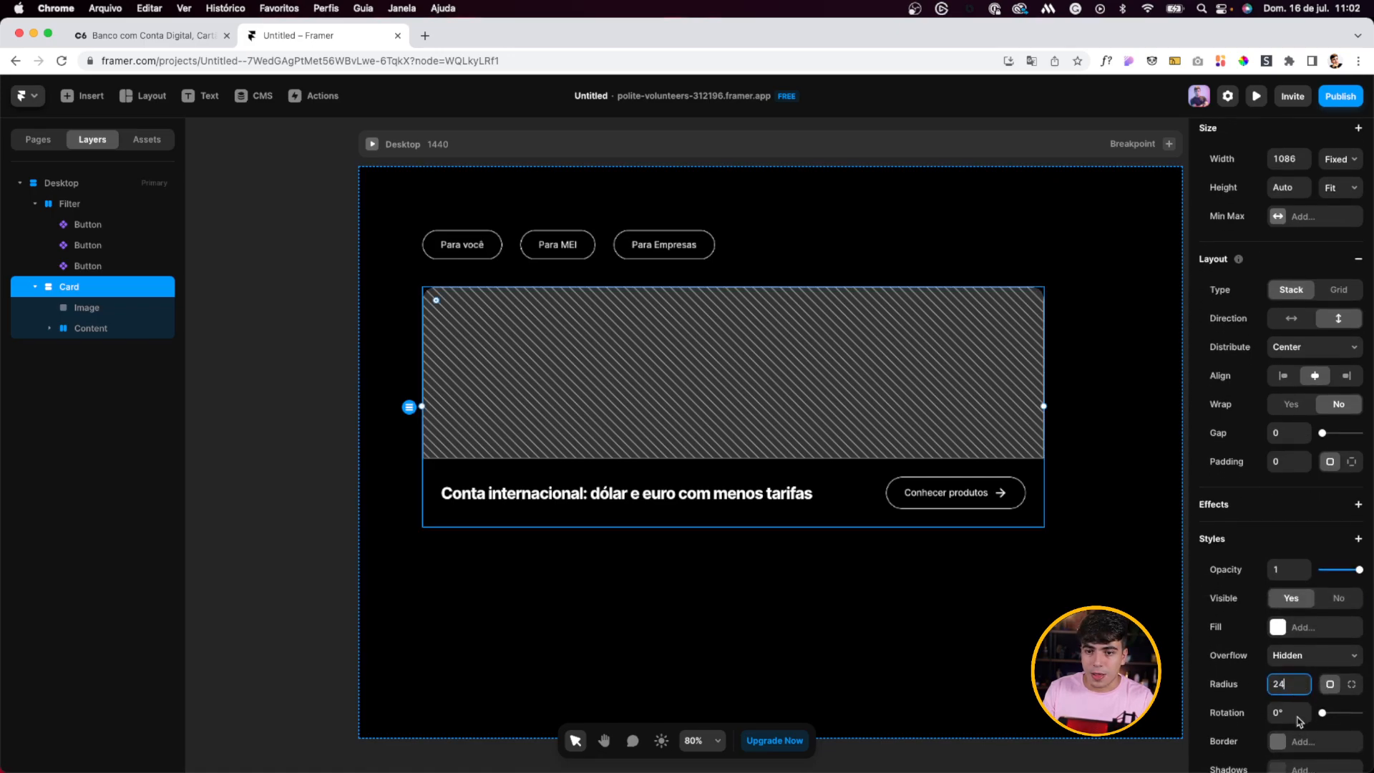
left_click(1293, 654)
left_click(1295, 669)
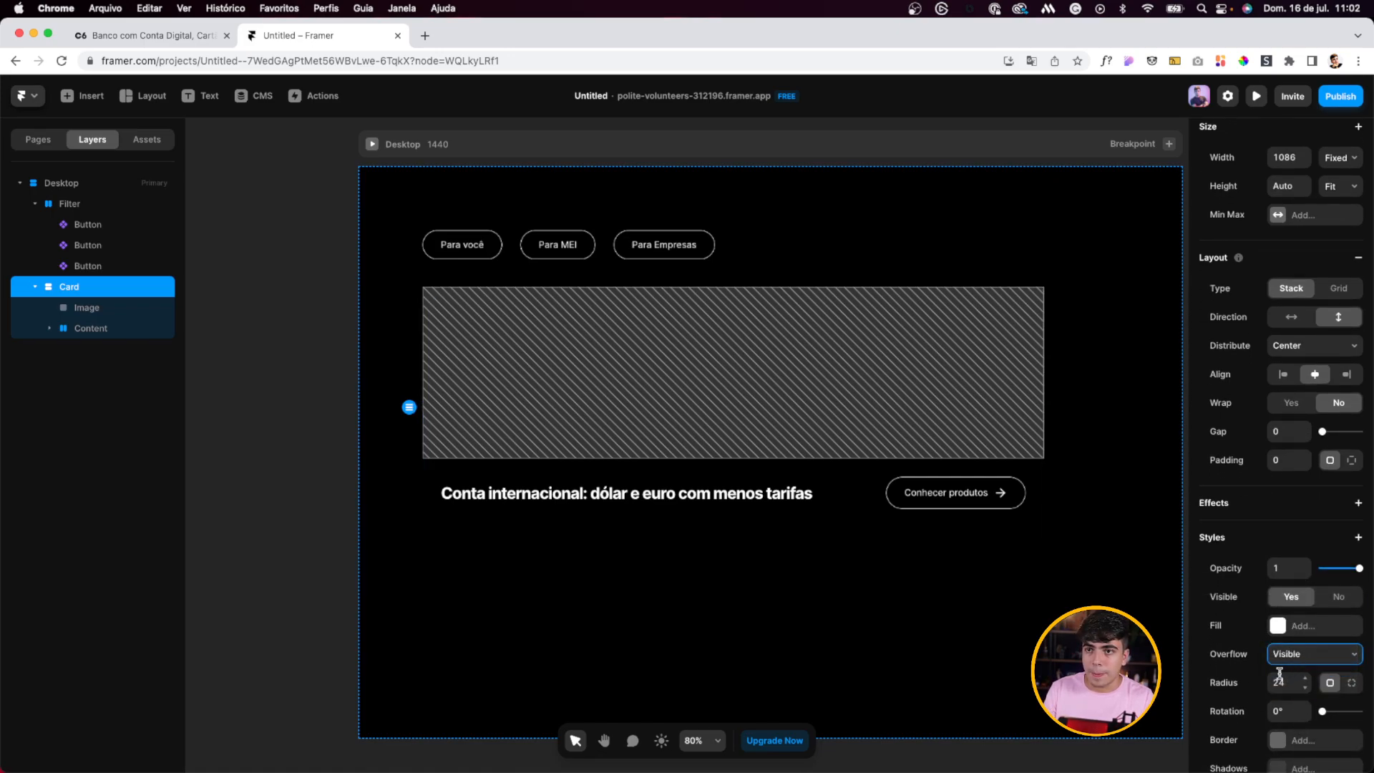
left_click(1283, 688)
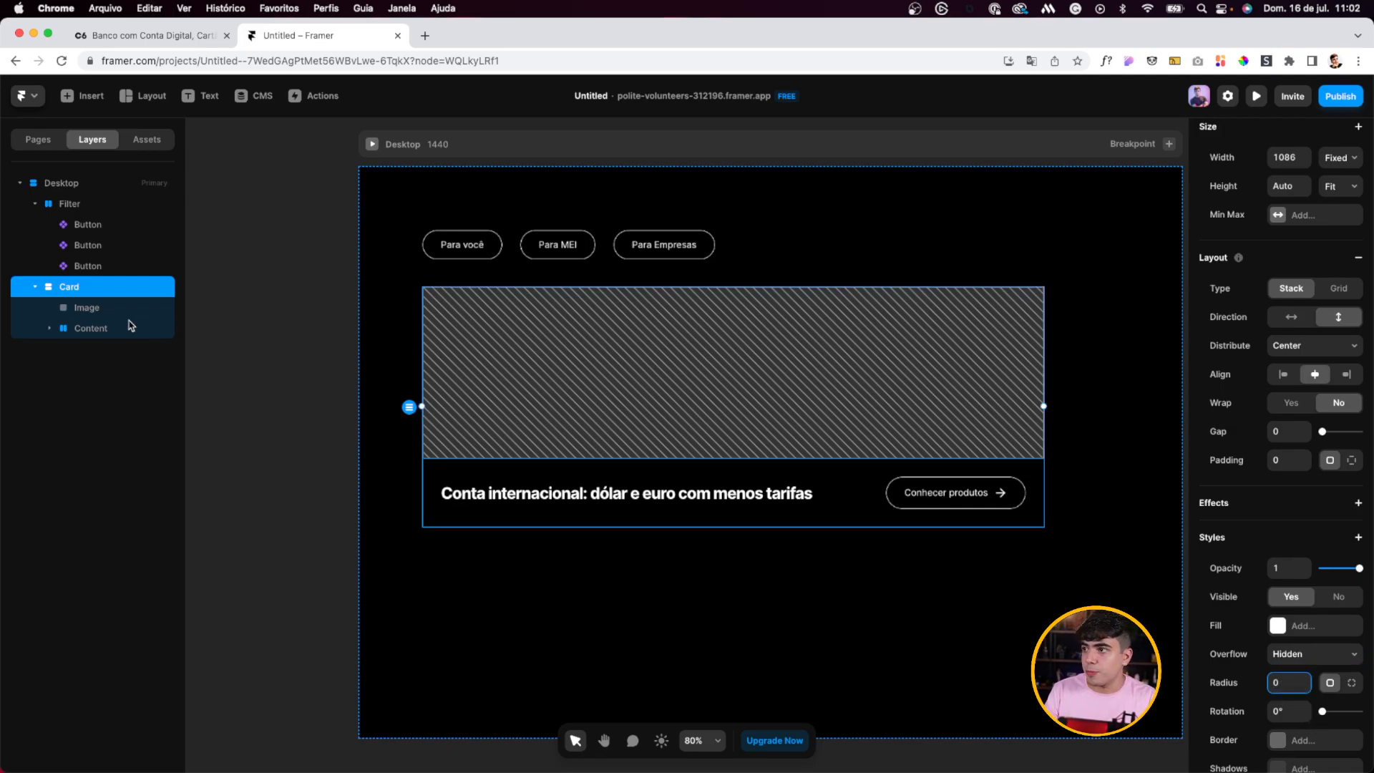
Step: Give the Image layer individual corner radii, with 24 for both upper corners
left_click(997, 445)
scroll(1300, 615, "down", 4)
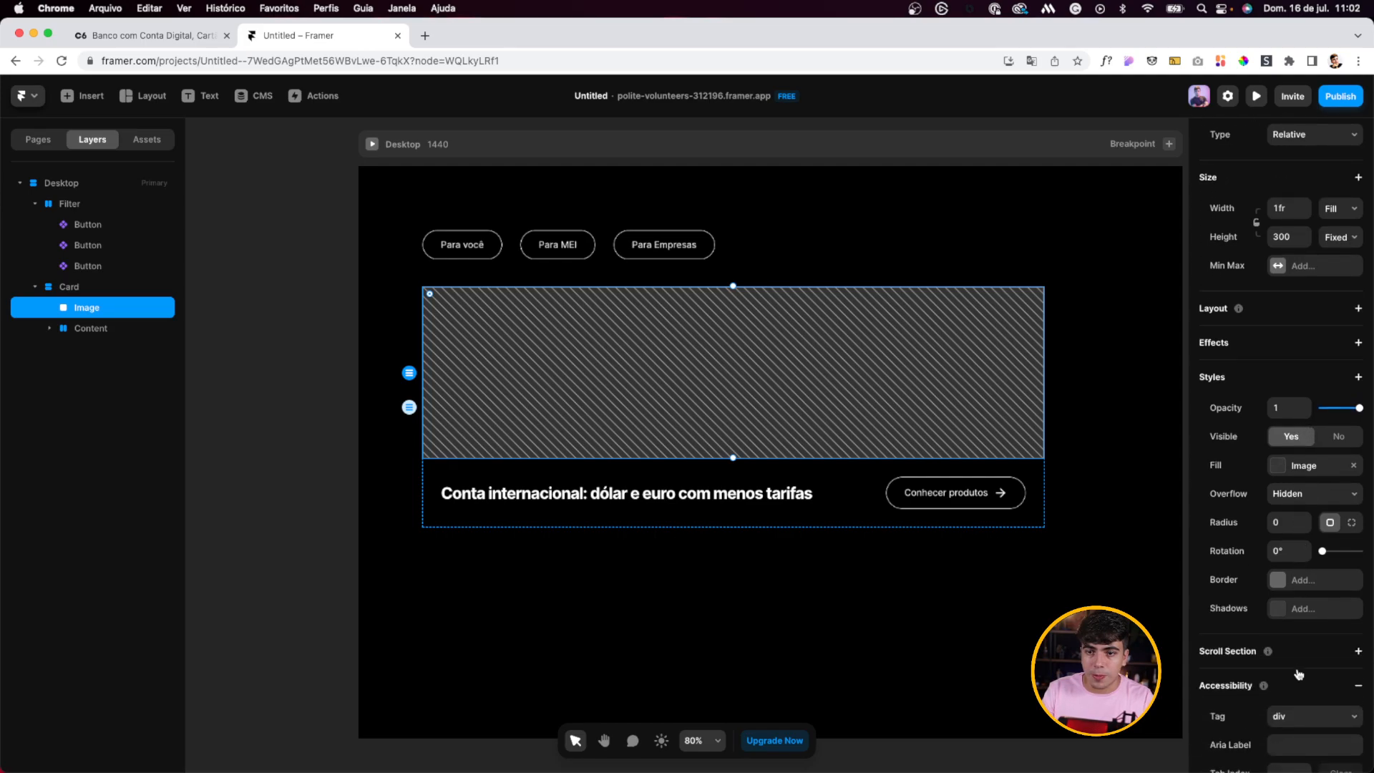
left_click(1352, 522)
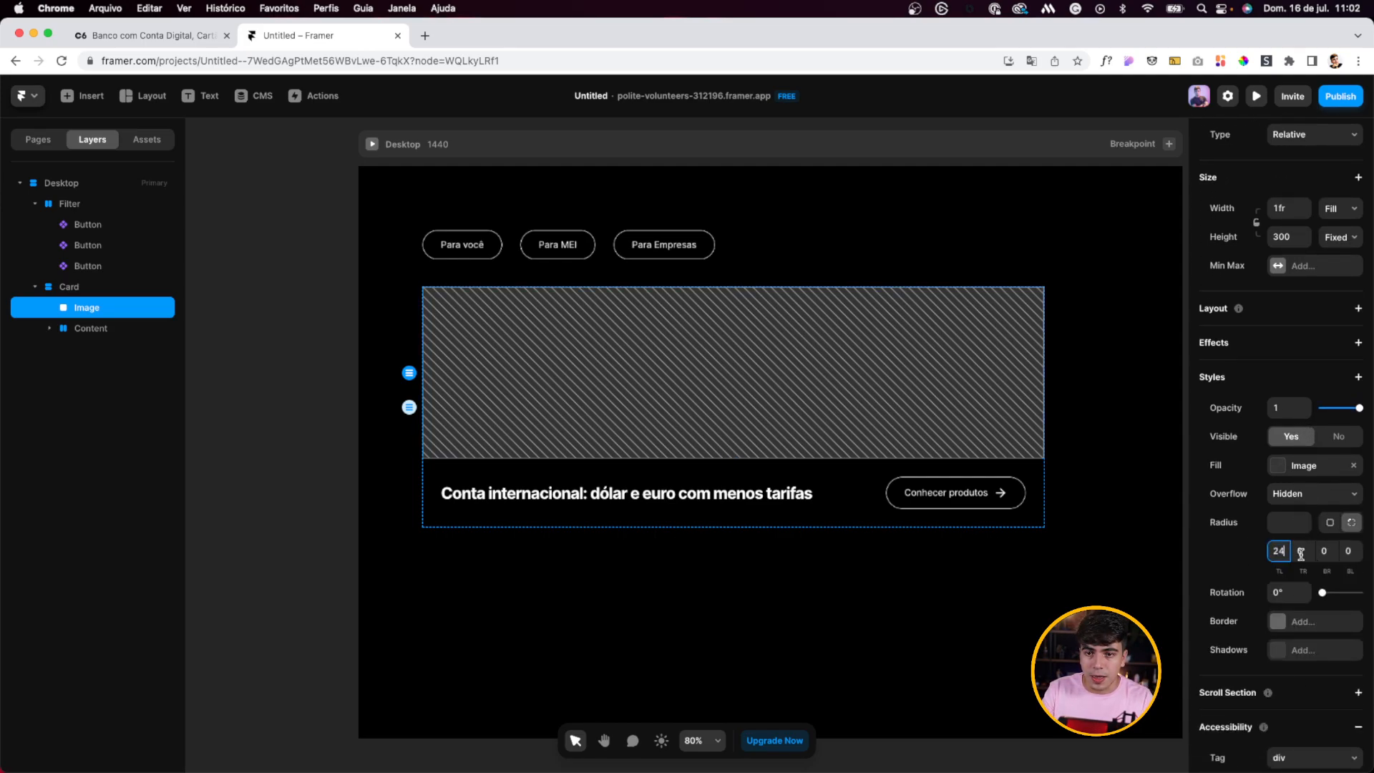
Step: Switch the Content stack to individual corner radii and set its top-left radius to 24
left_click(77, 325)
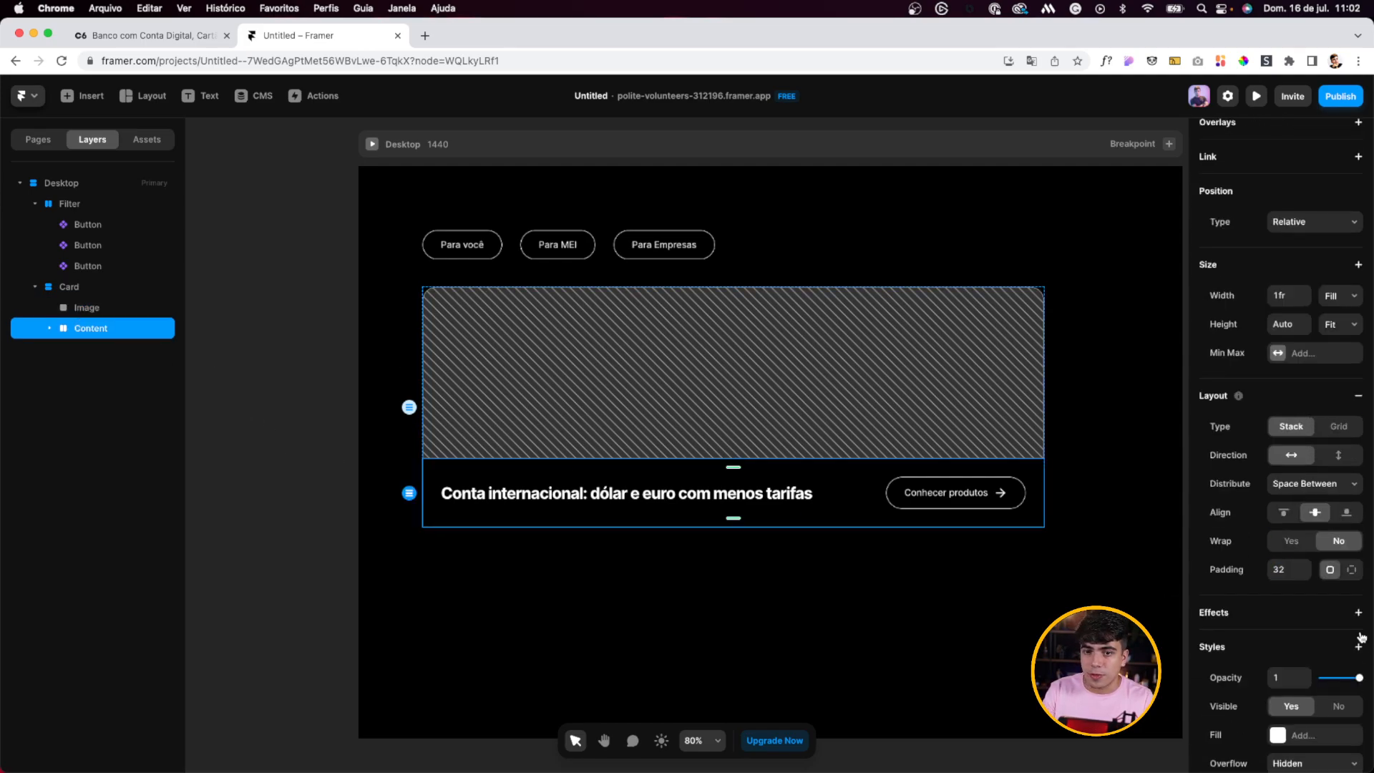
left_click(1352, 569)
scroll(1279, 683, "down", 5)
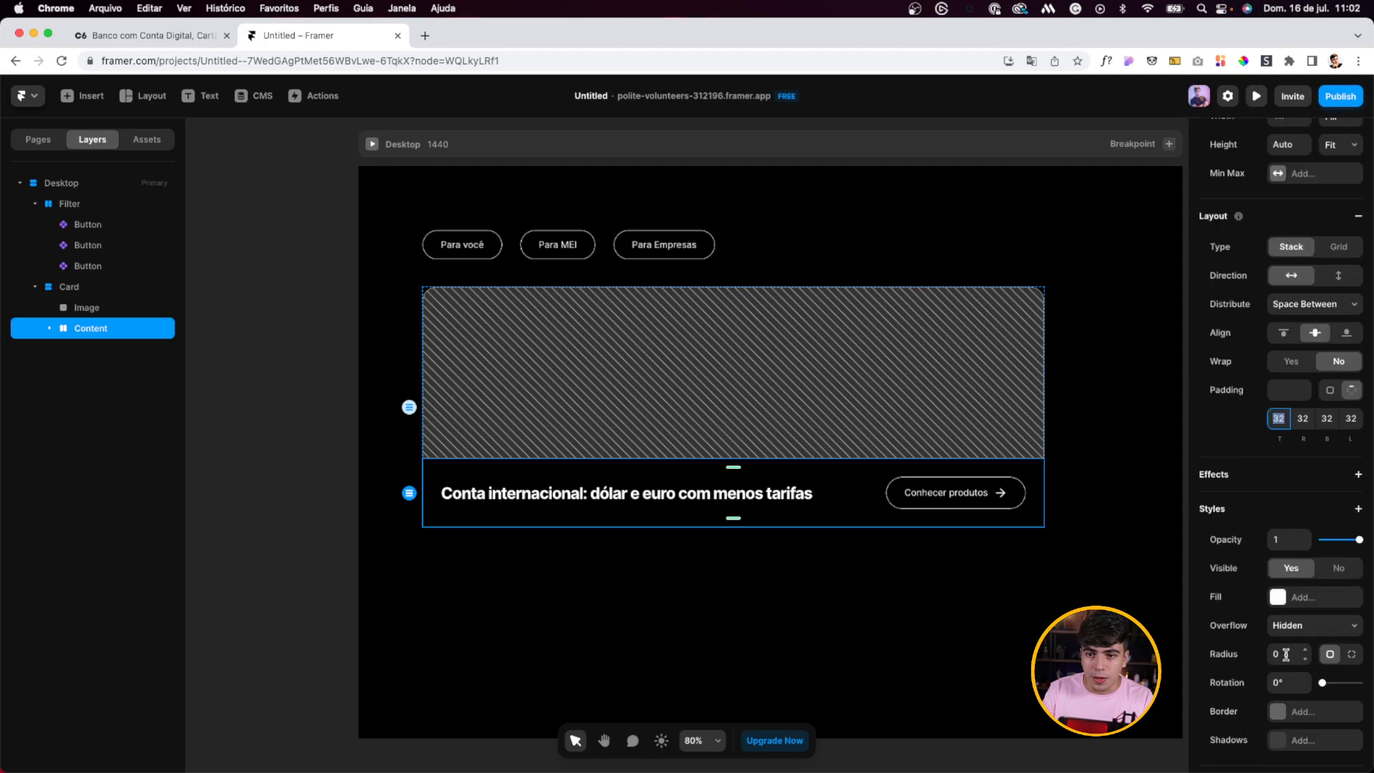
left_click(1352, 654)
type("24")
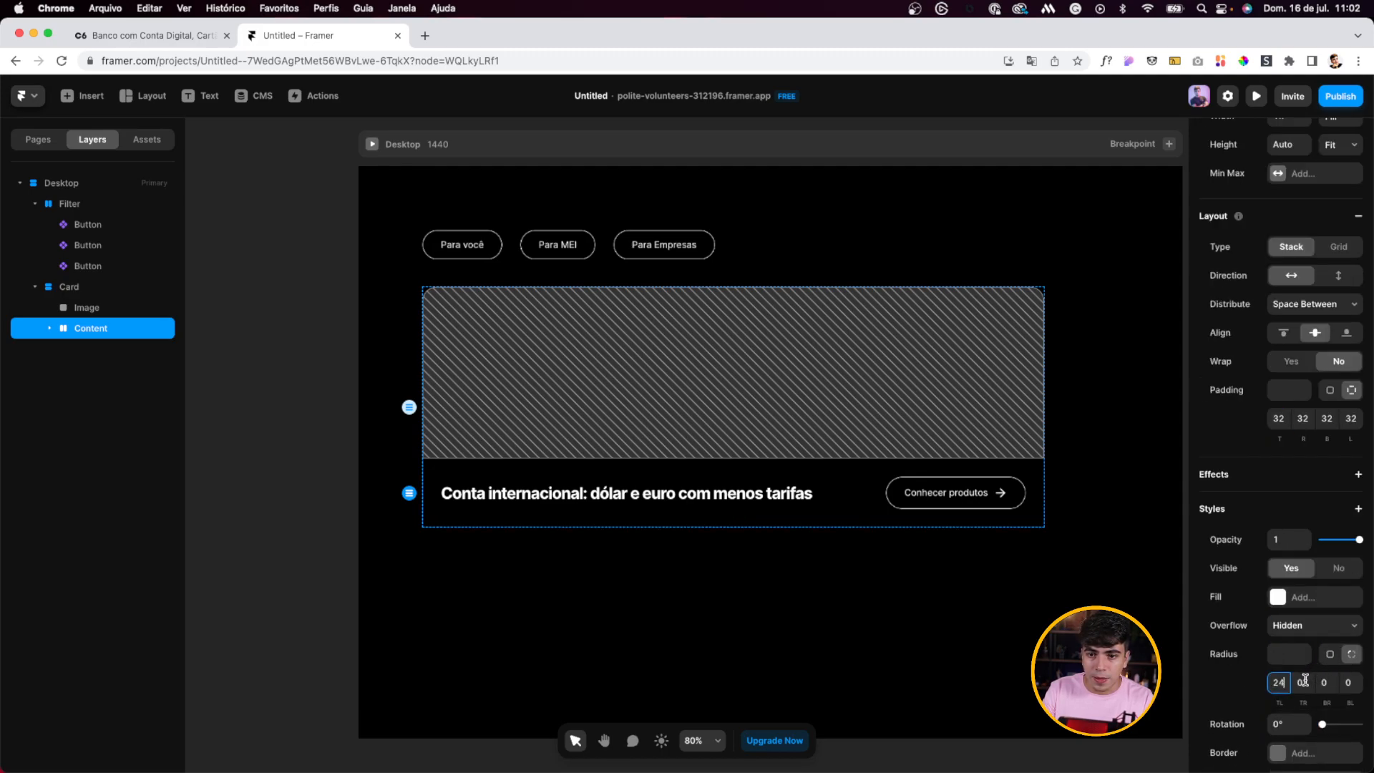
left_click(315, 350)
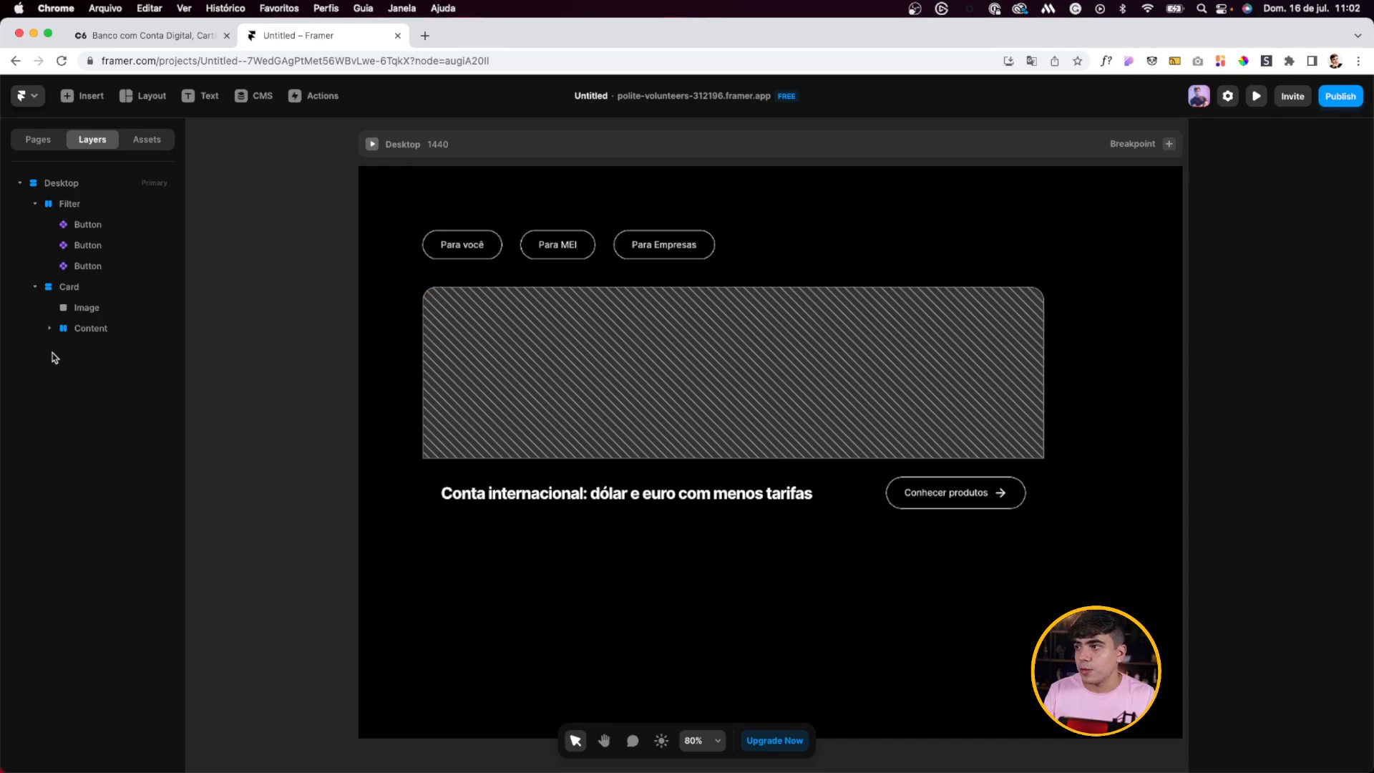
Step: Convert the Card stack into a component named Card and link its image layer's fill to an Image variable
left_click(69, 286)
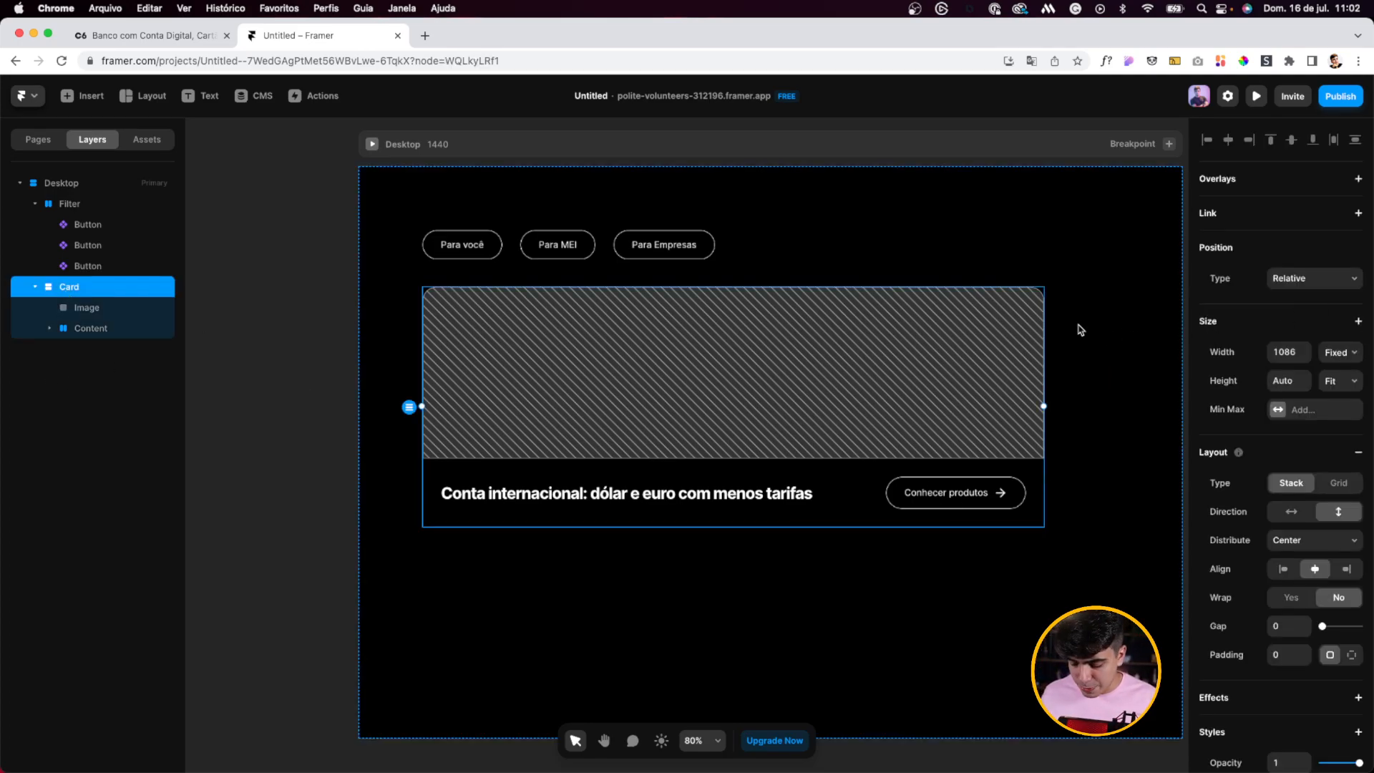
key("super+alt+k")
key("Return")
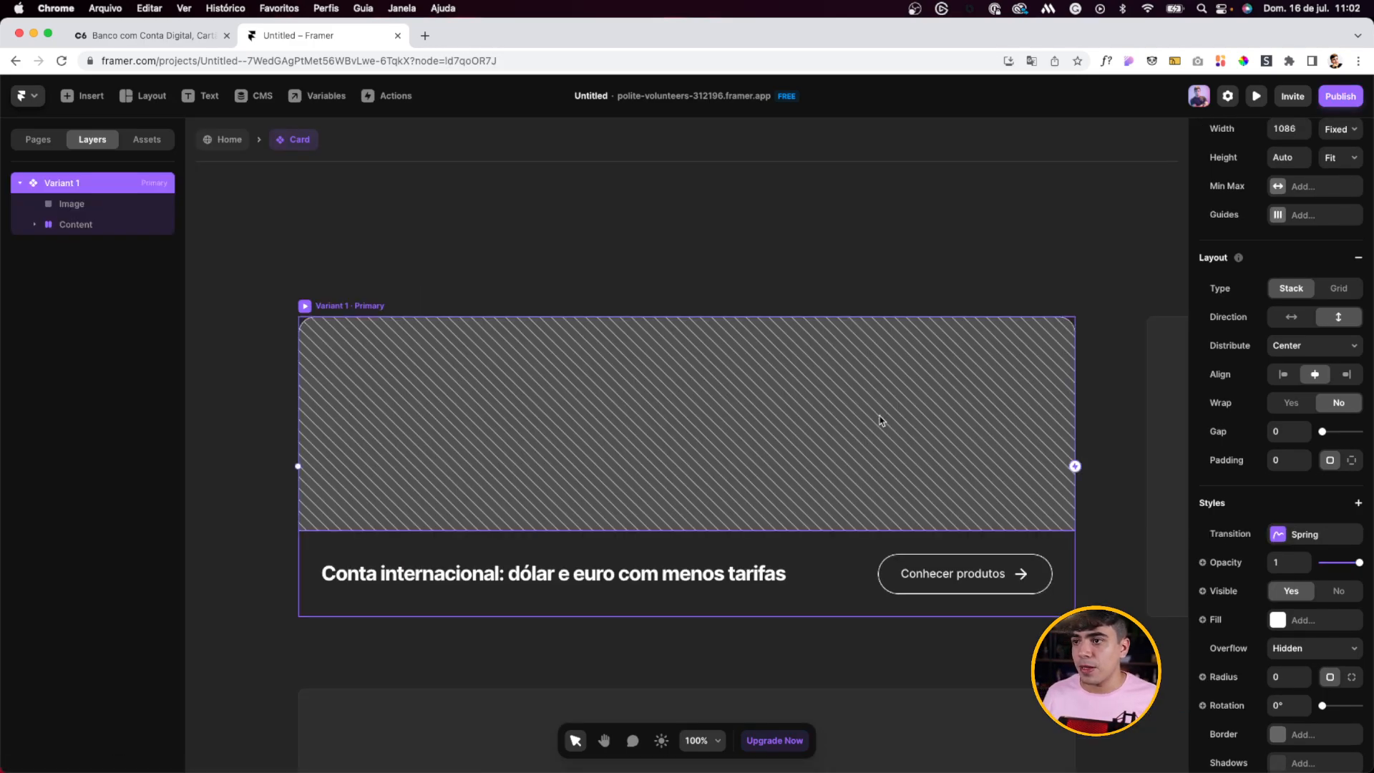
left_click(747, 470)
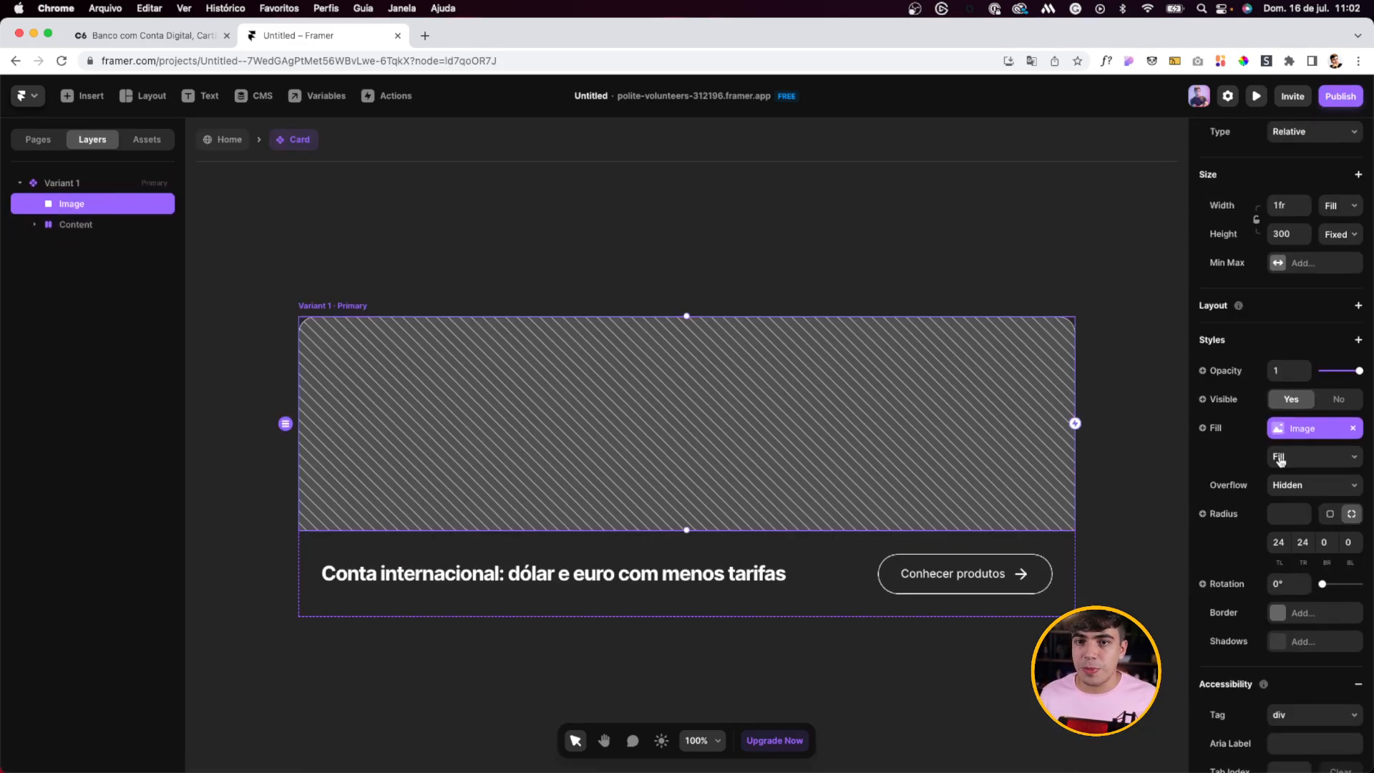
Step: Create a plain text variable for the headline's content and name it Title
left_click(637, 573)
left_click(1238, 469)
mouse_move(1240, 494)
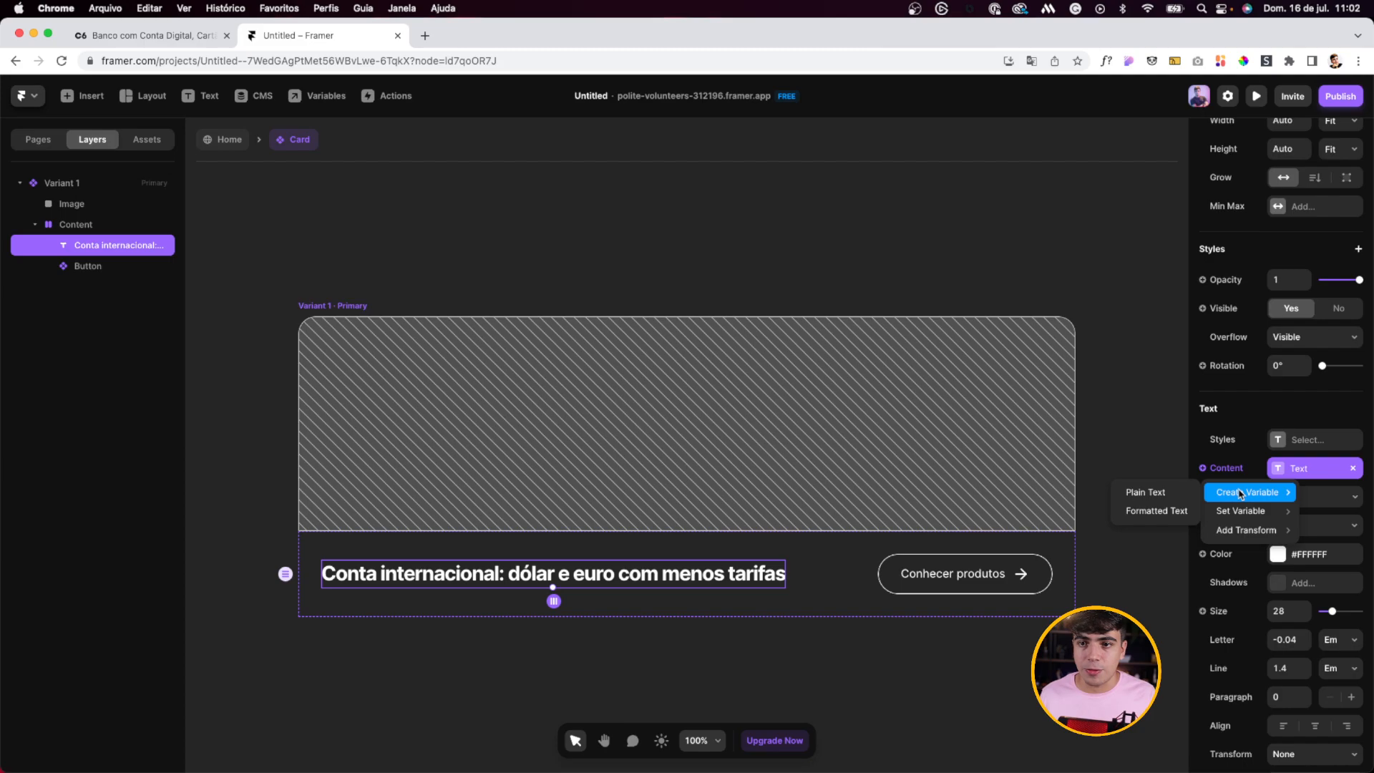
left_click(1179, 494)
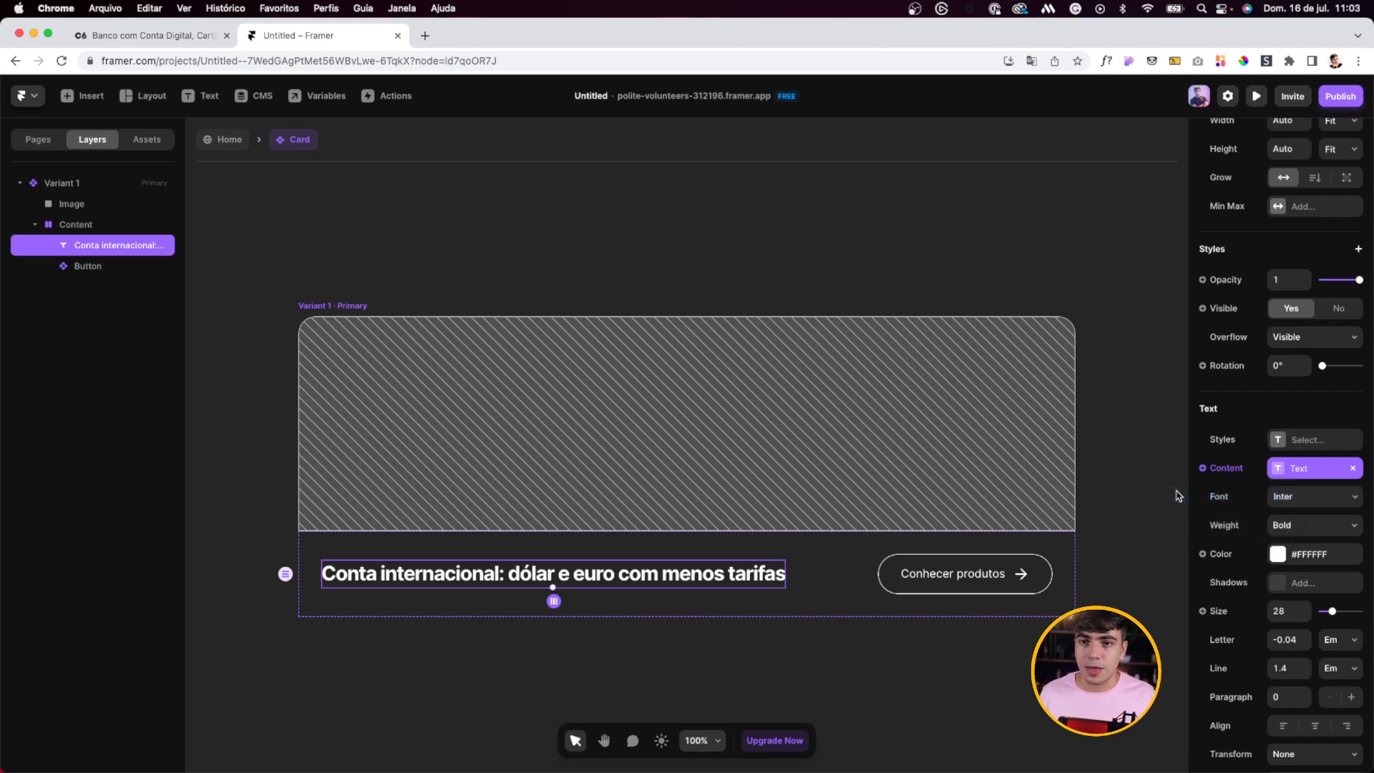
left_click(1277, 471)
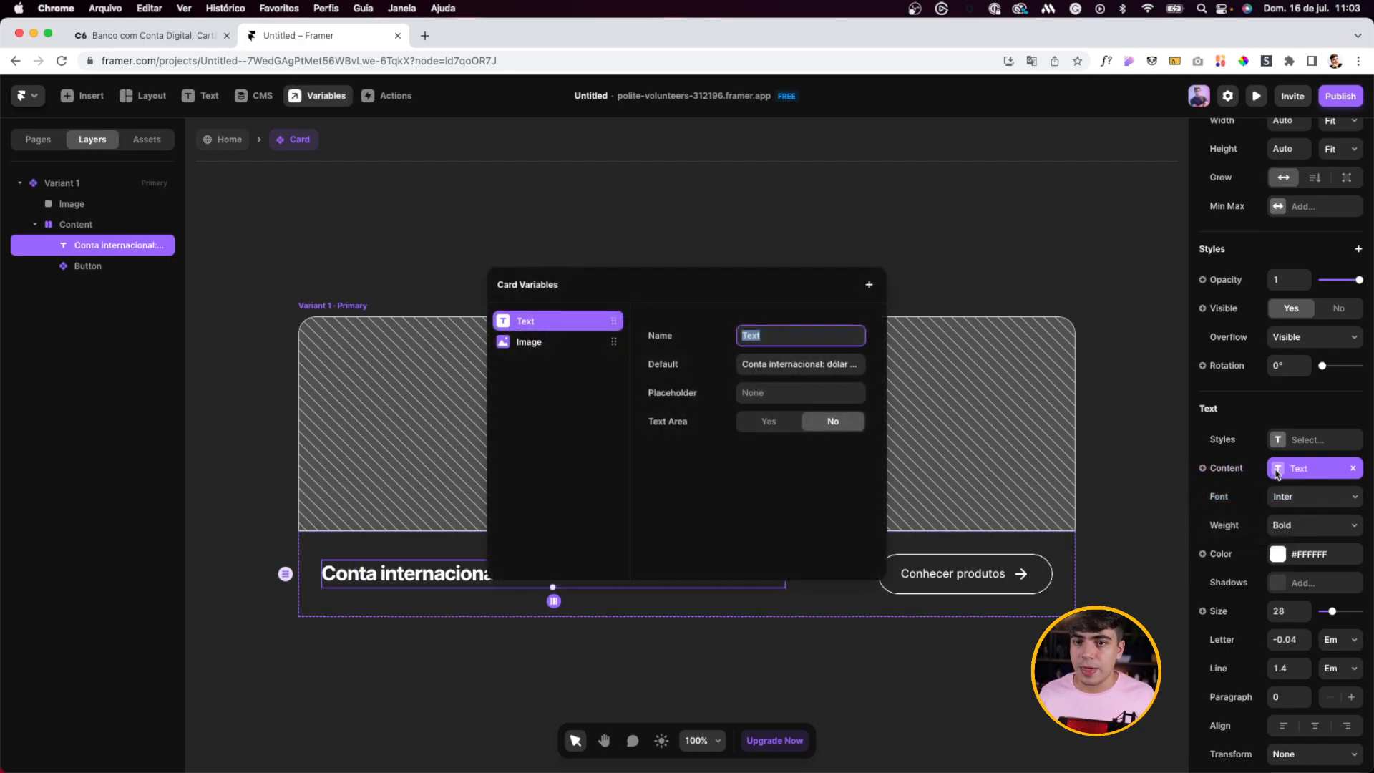
type("T")
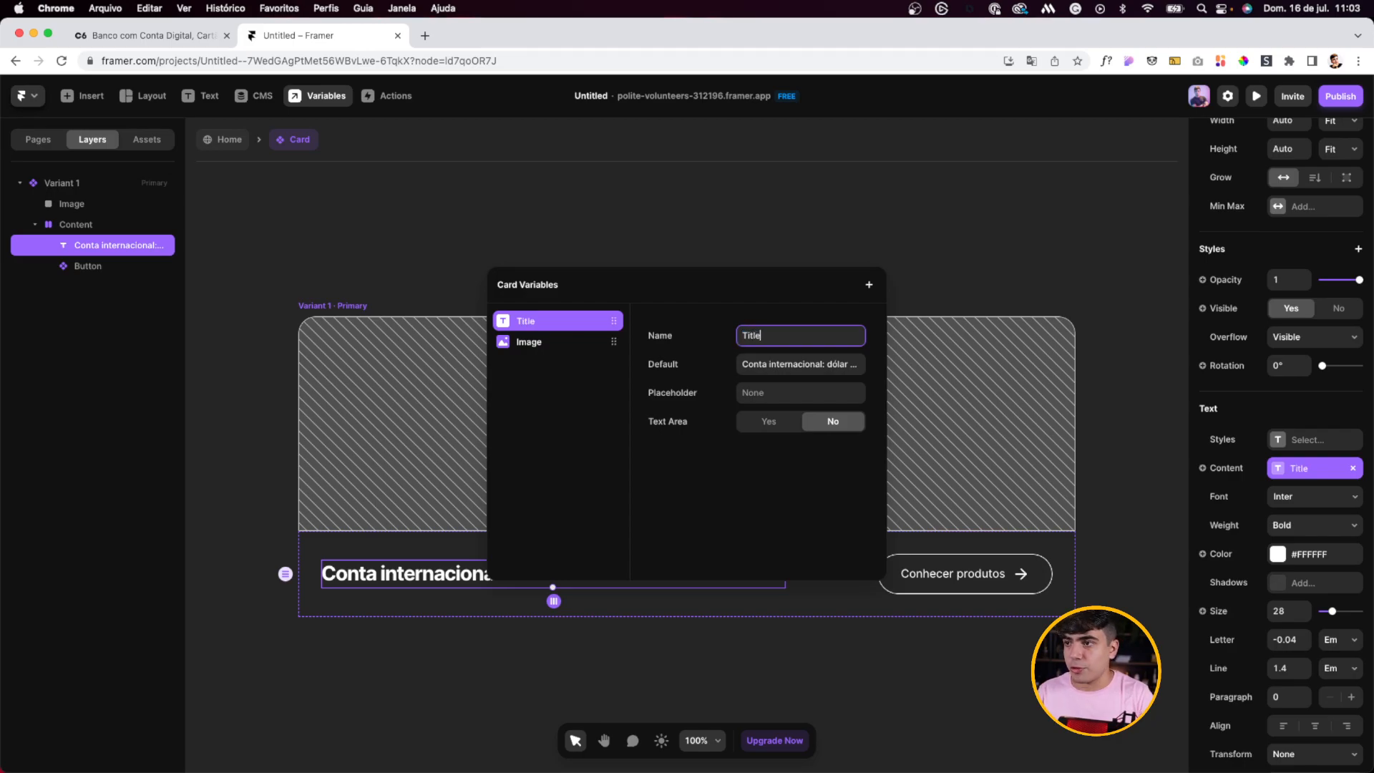
left_click(945, 577)
left_click(963, 574)
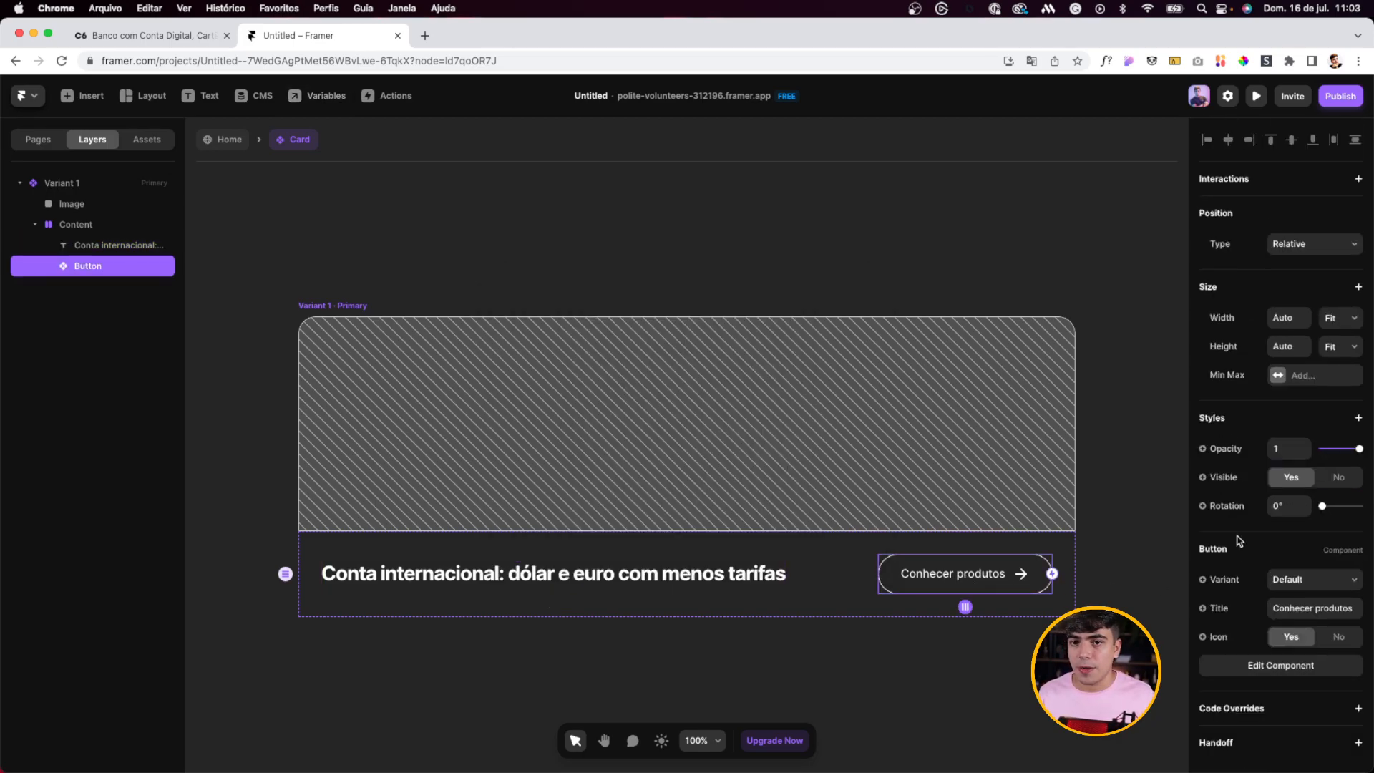
left_click(1214, 610)
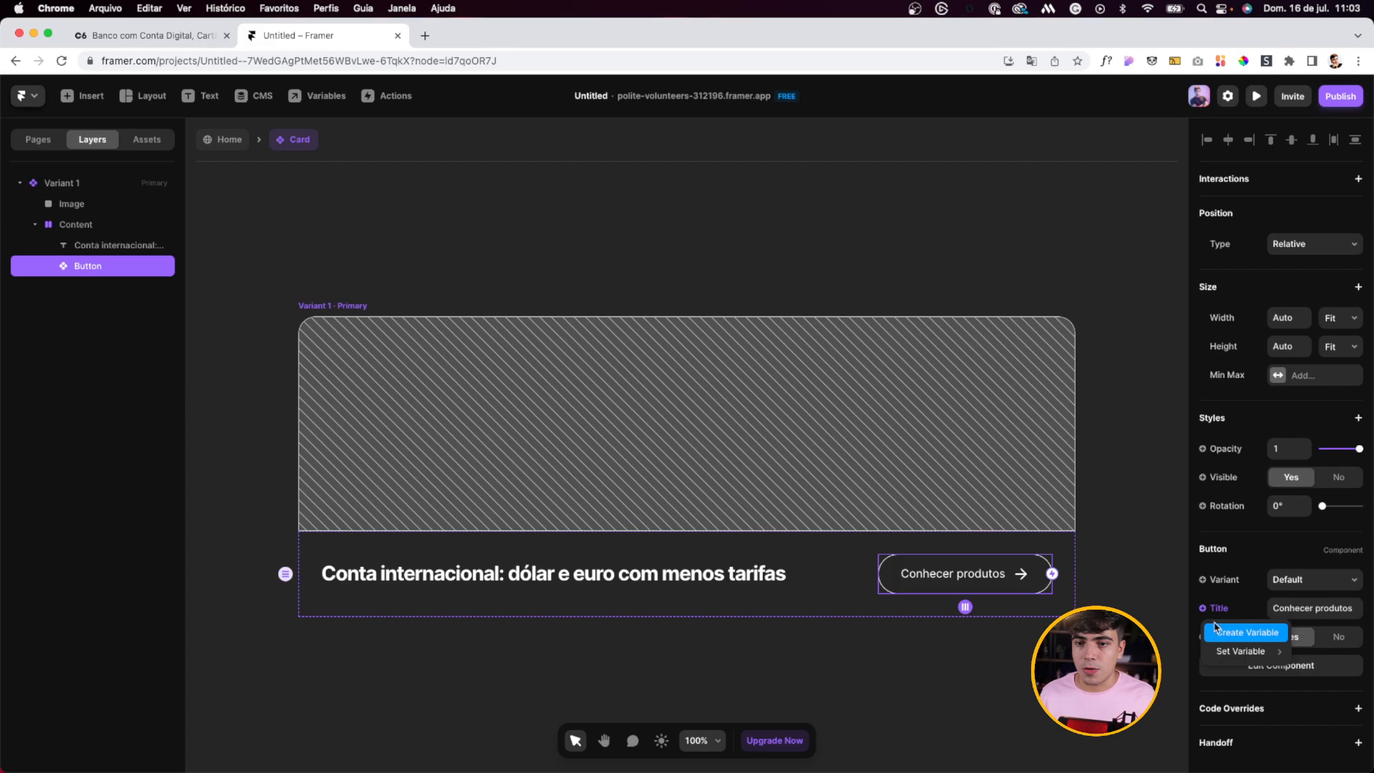
left_click(960, 566)
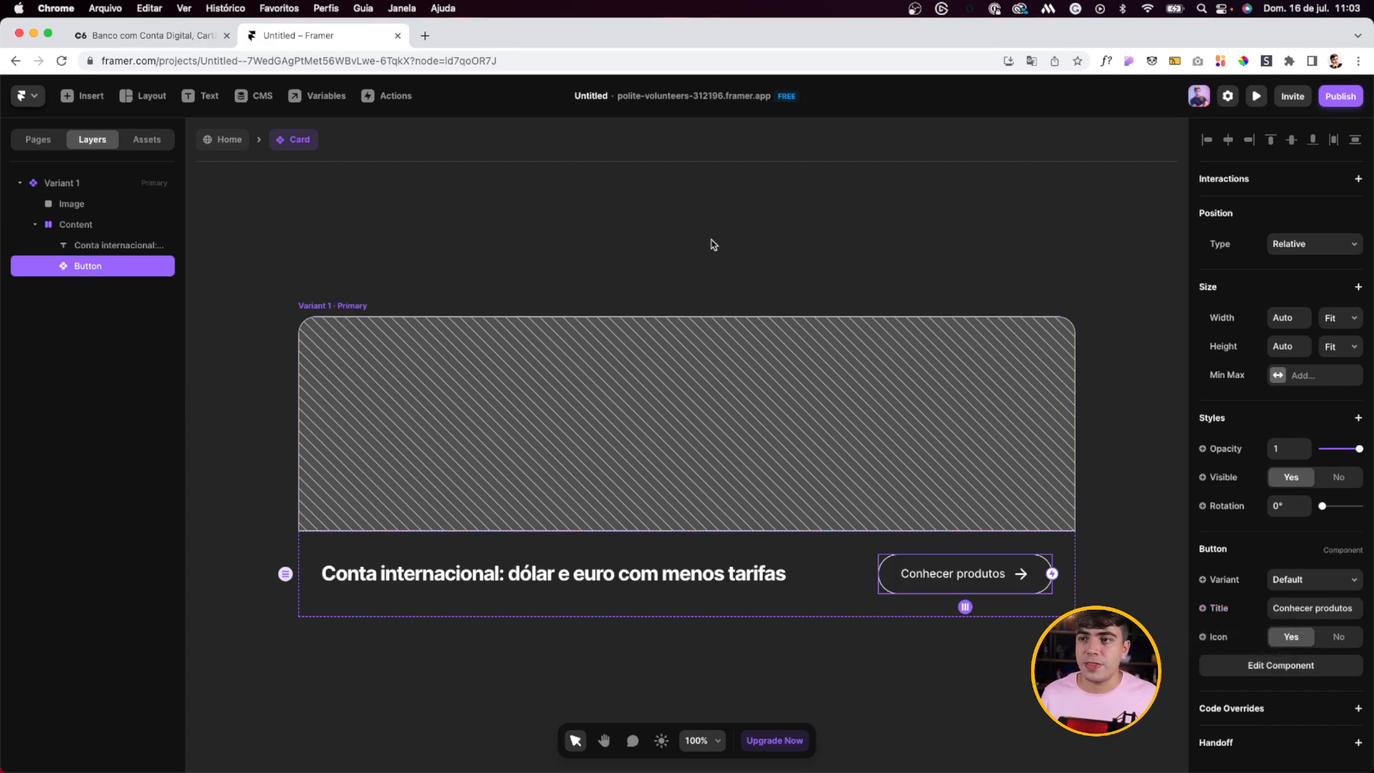
left_click(632, 368)
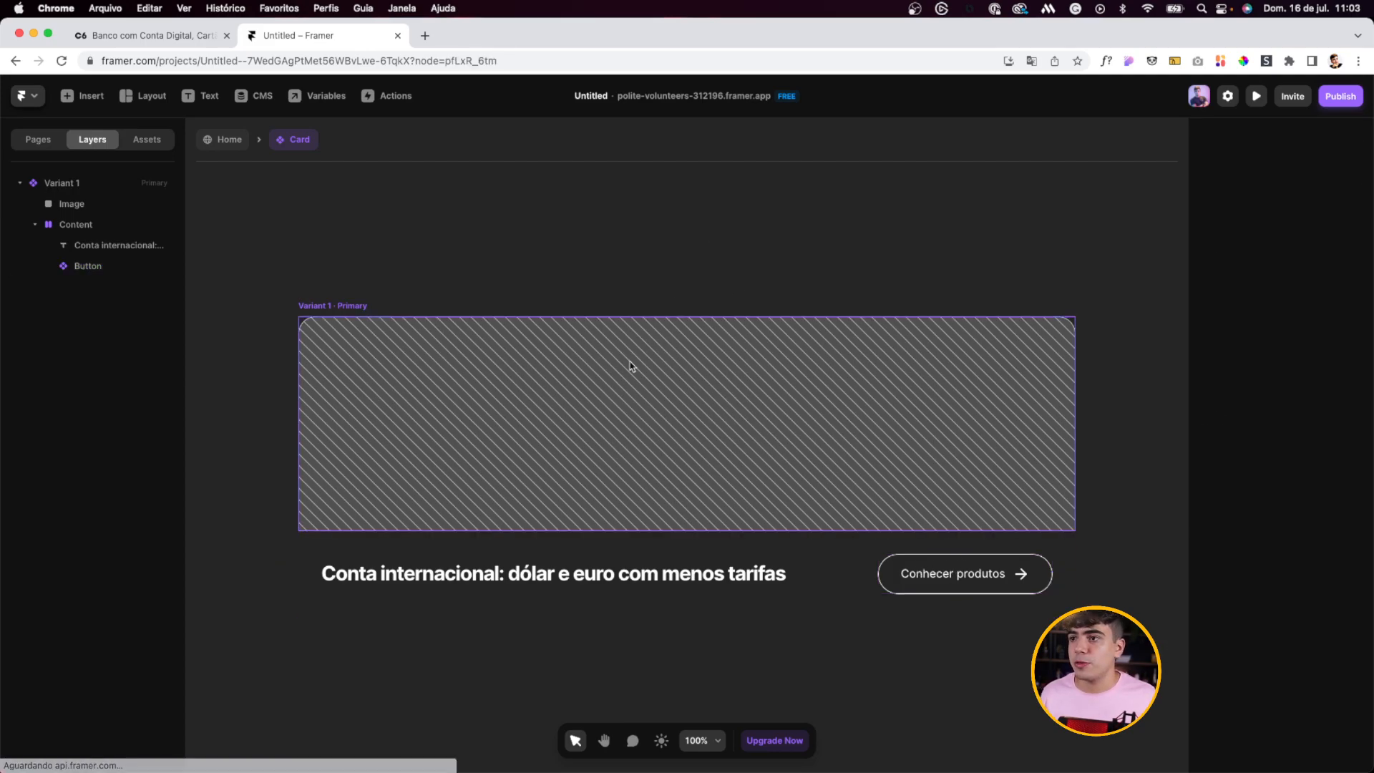
Step: Rename the component's primary variant to Card and return to the page
left_click(607, 293)
double_click(62, 183)
type("Car")
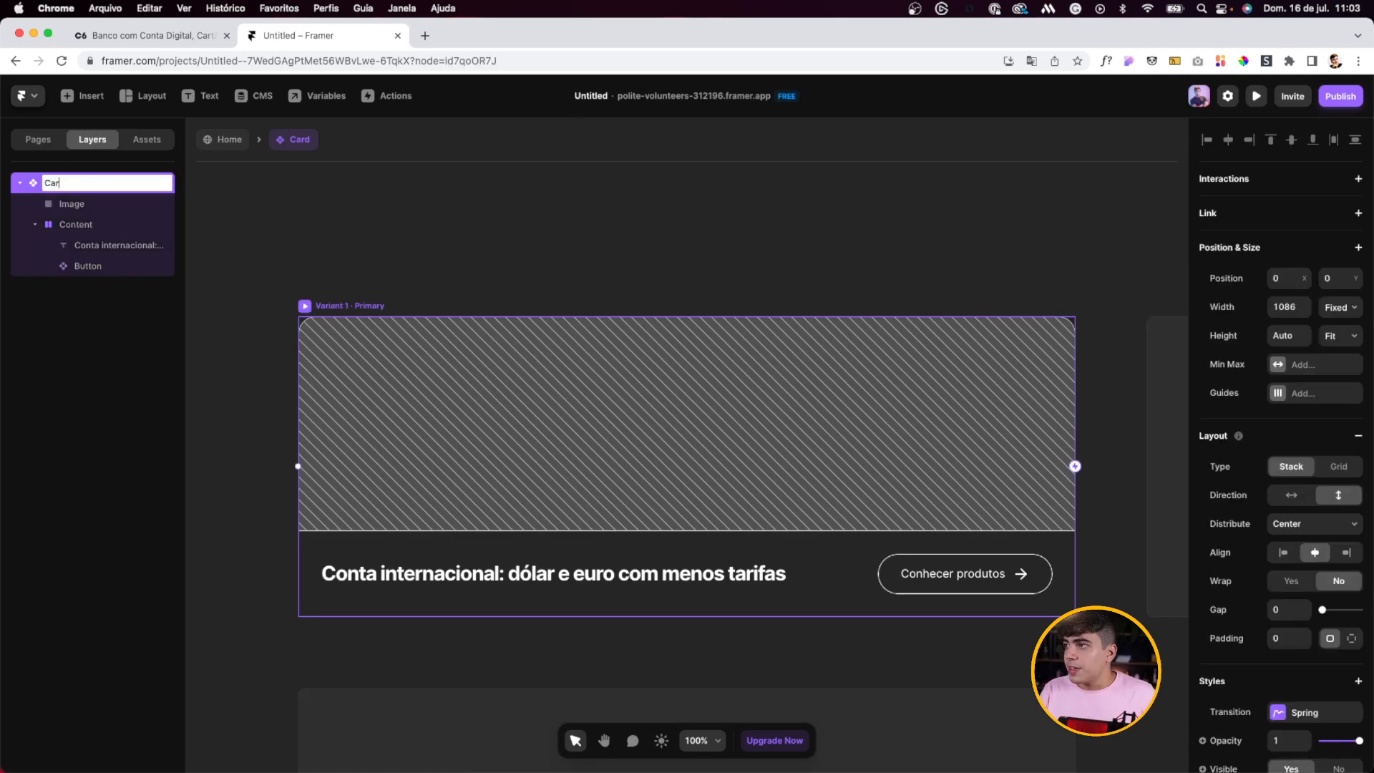
type("d")
key("Return")
double_click(664, 255)
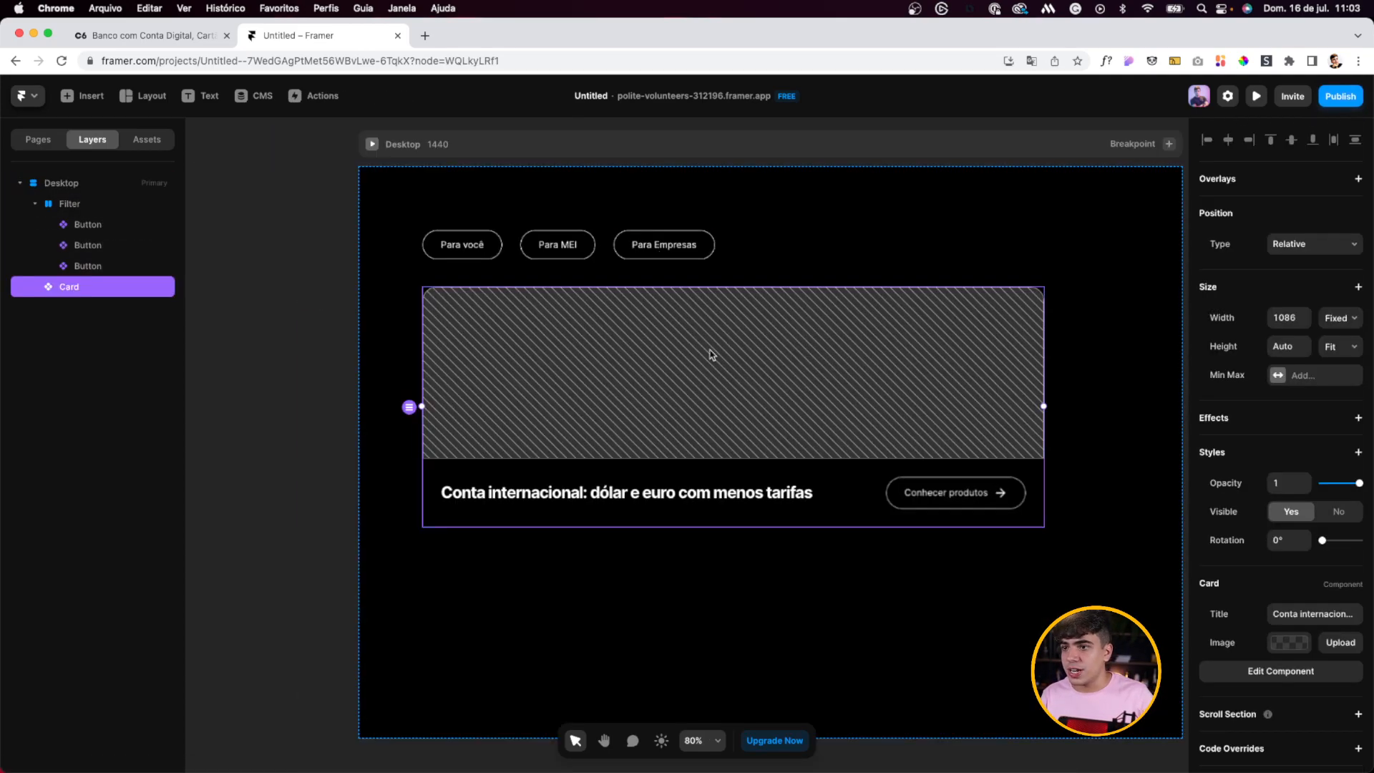
left_click(1324, 318)
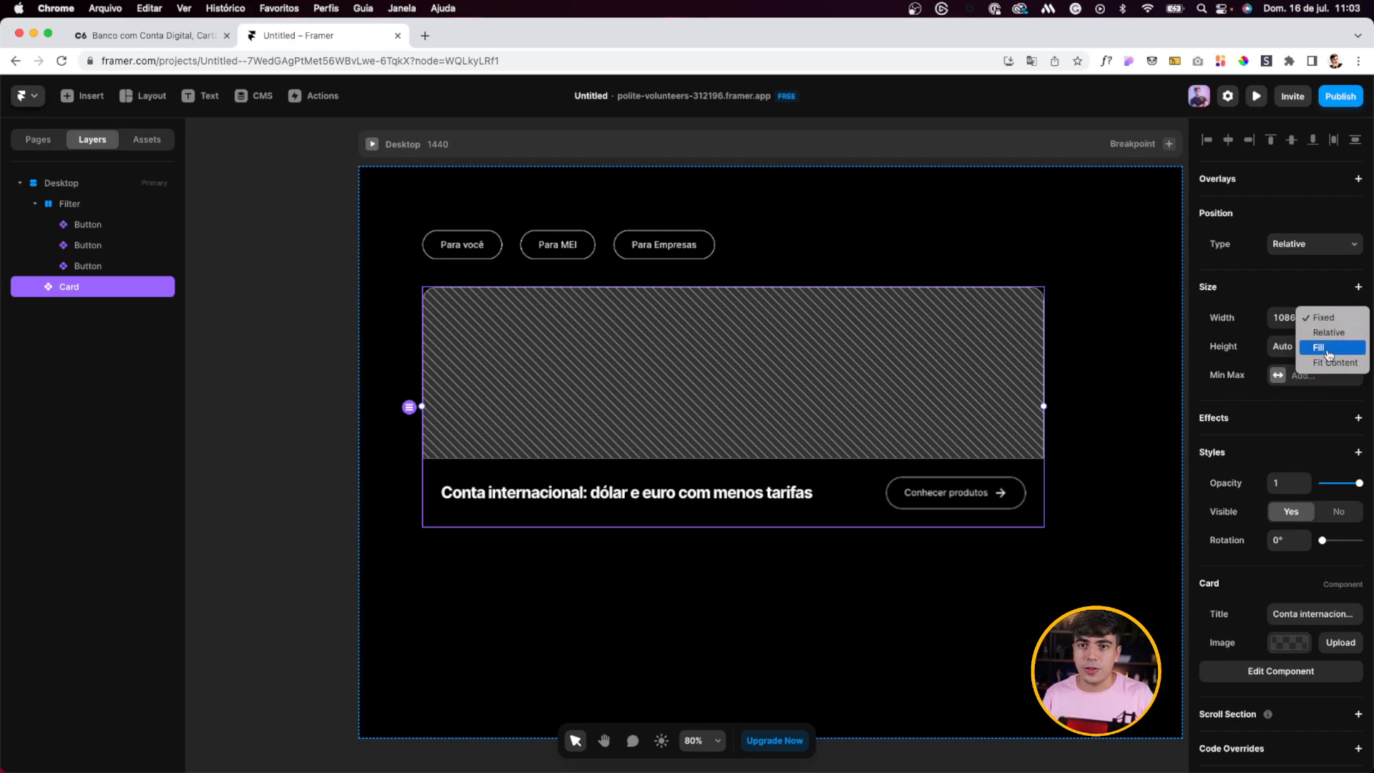
left_click(243, 259)
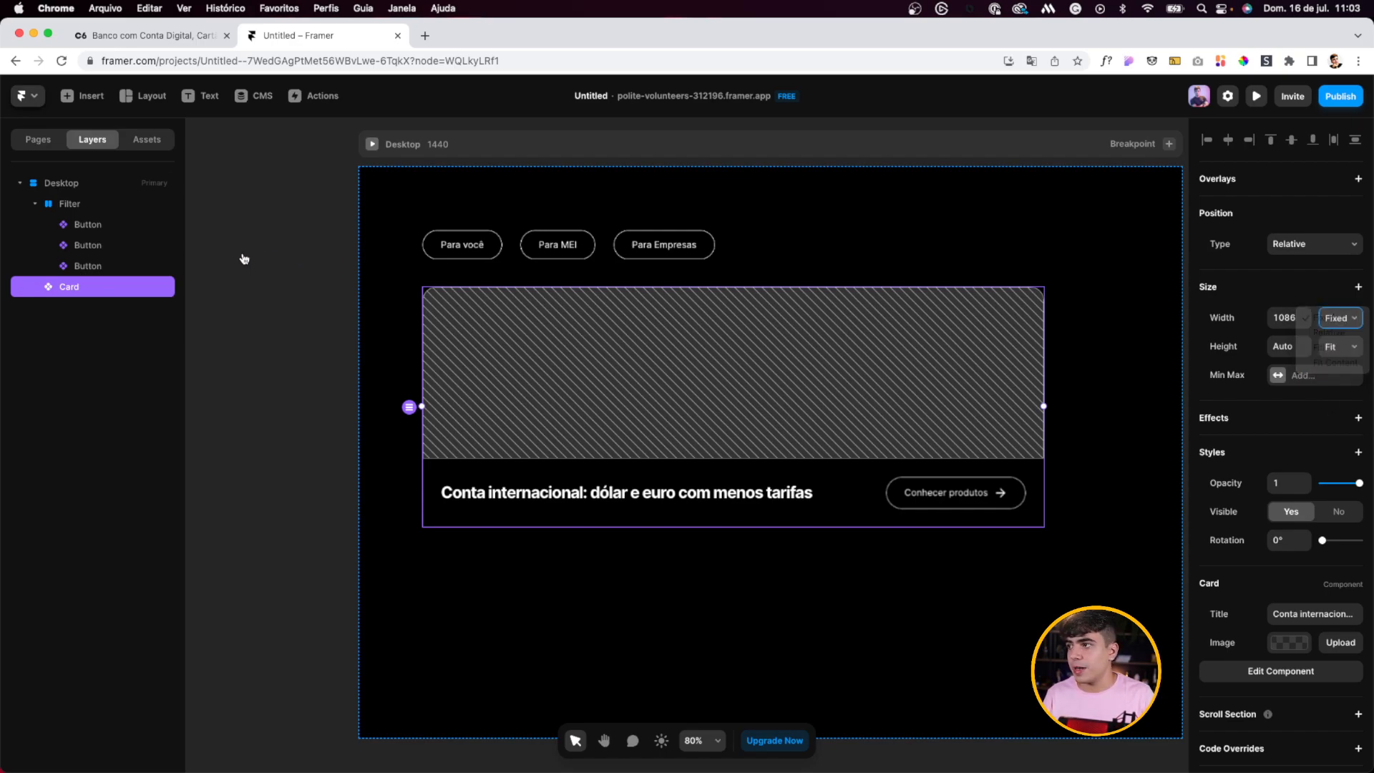
left_click(108, 206)
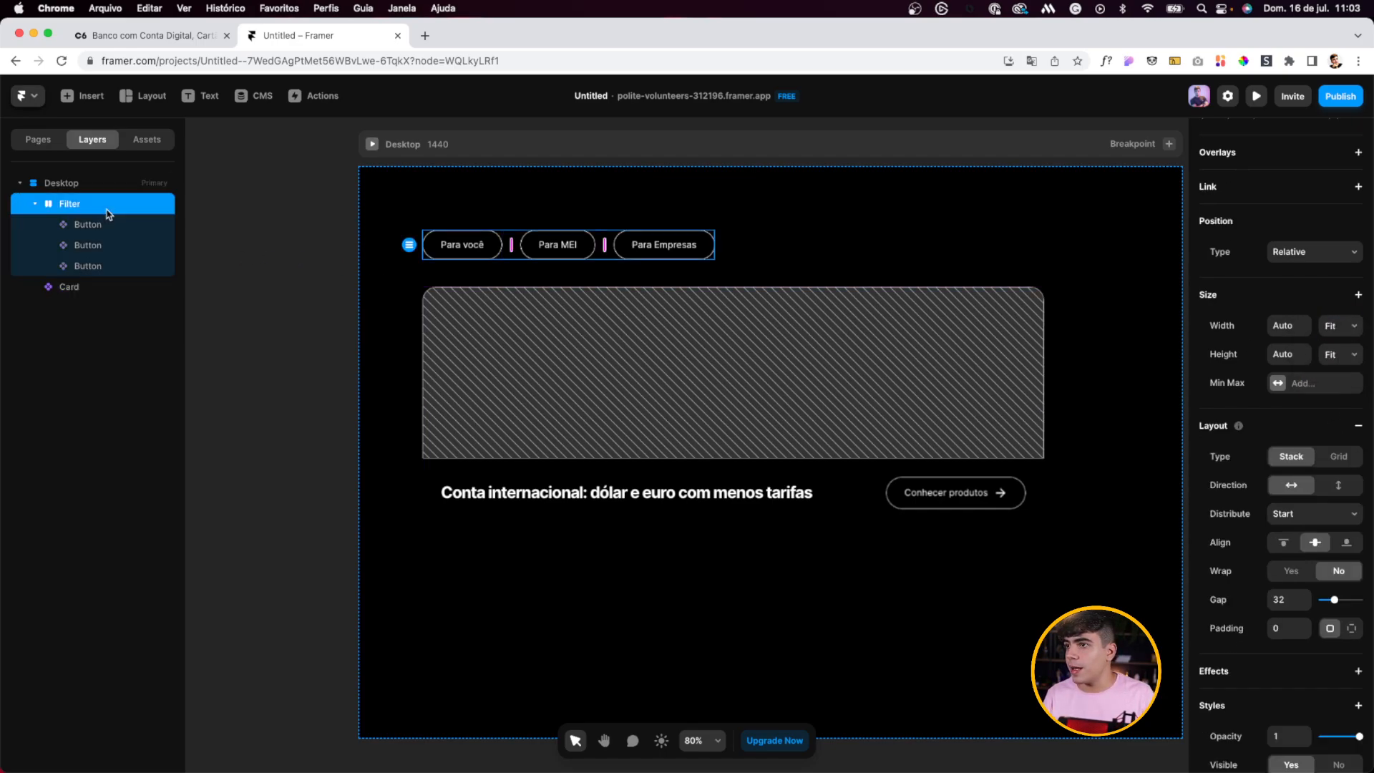
left_click(69, 289)
left_click(83, 208, "shift")
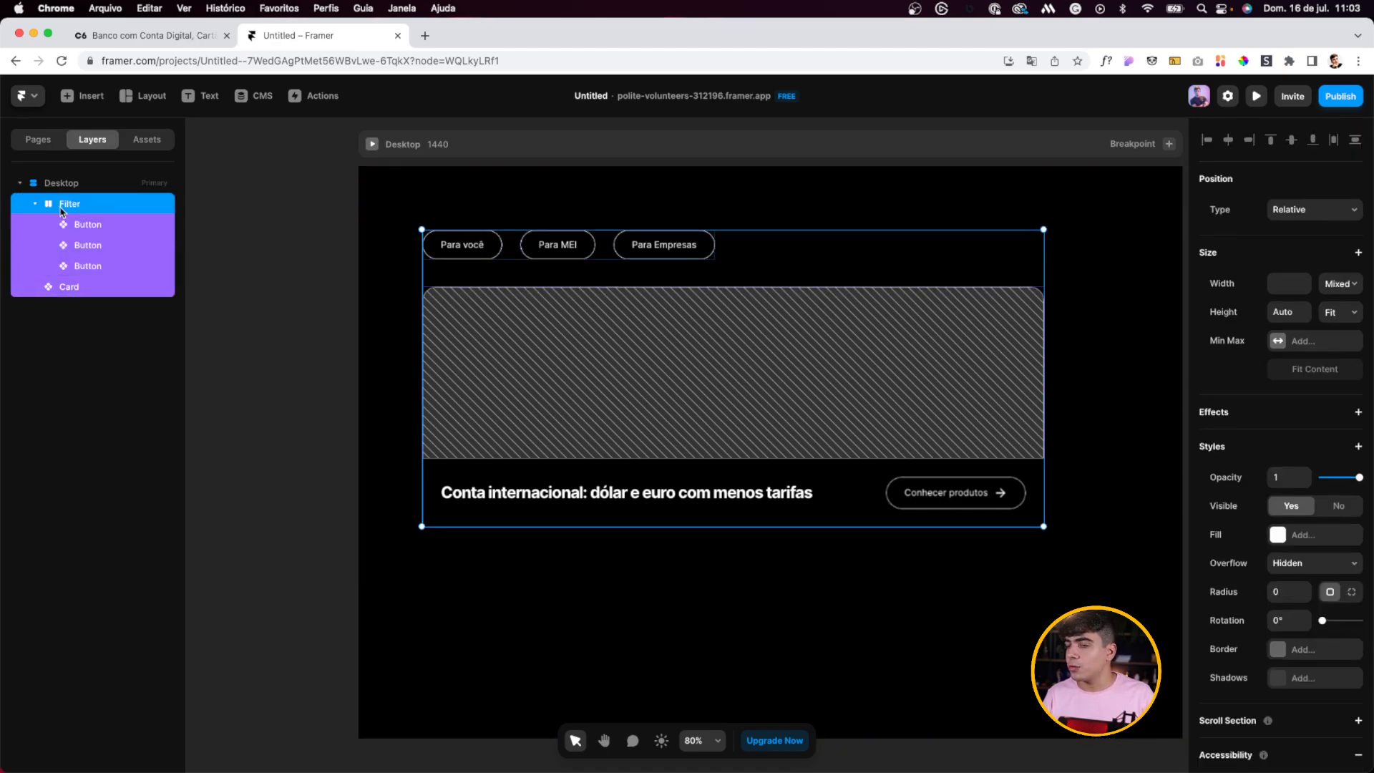
Step: Collapse the Filter layer and set the Card instance's width to Fill
left_click(33, 204)
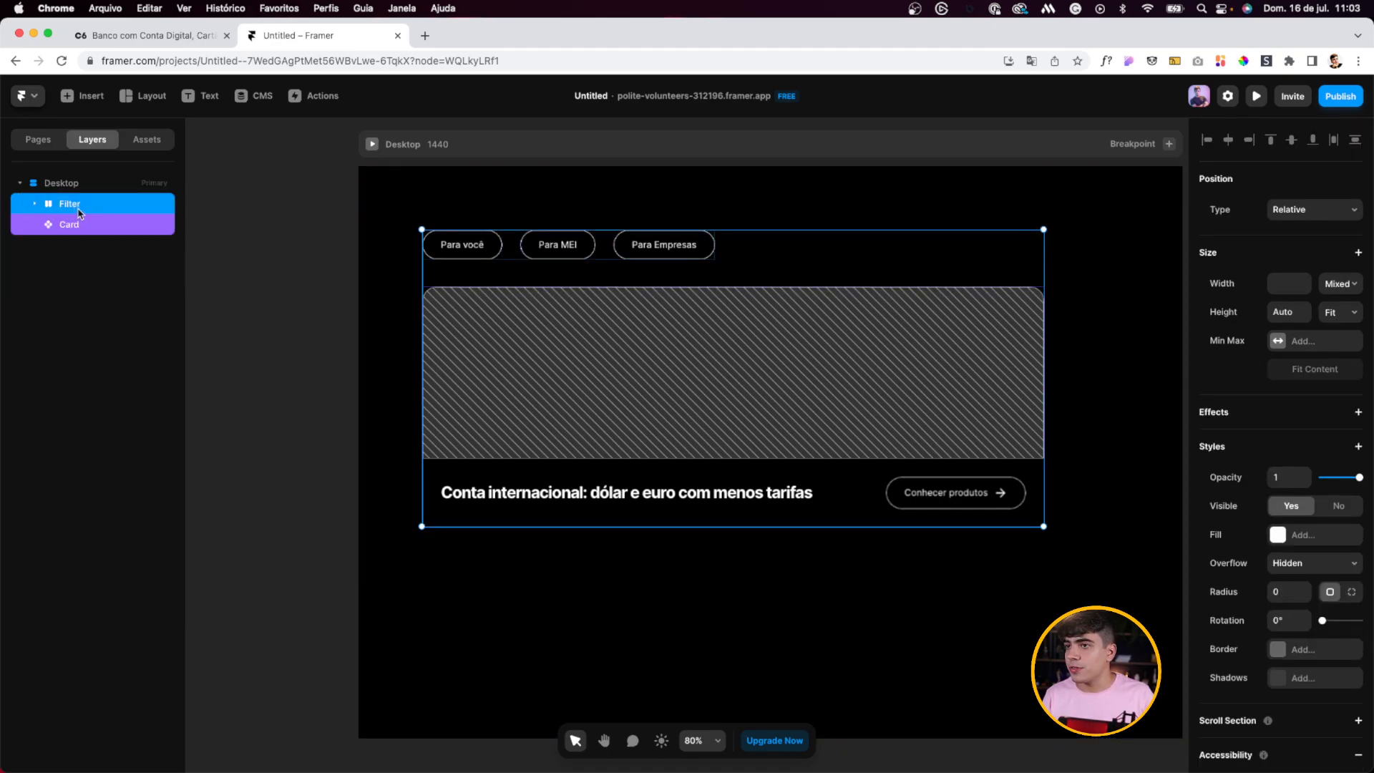
left_click(109, 226)
left_click(147, 259)
left_click(88, 230)
left_click(1335, 317)
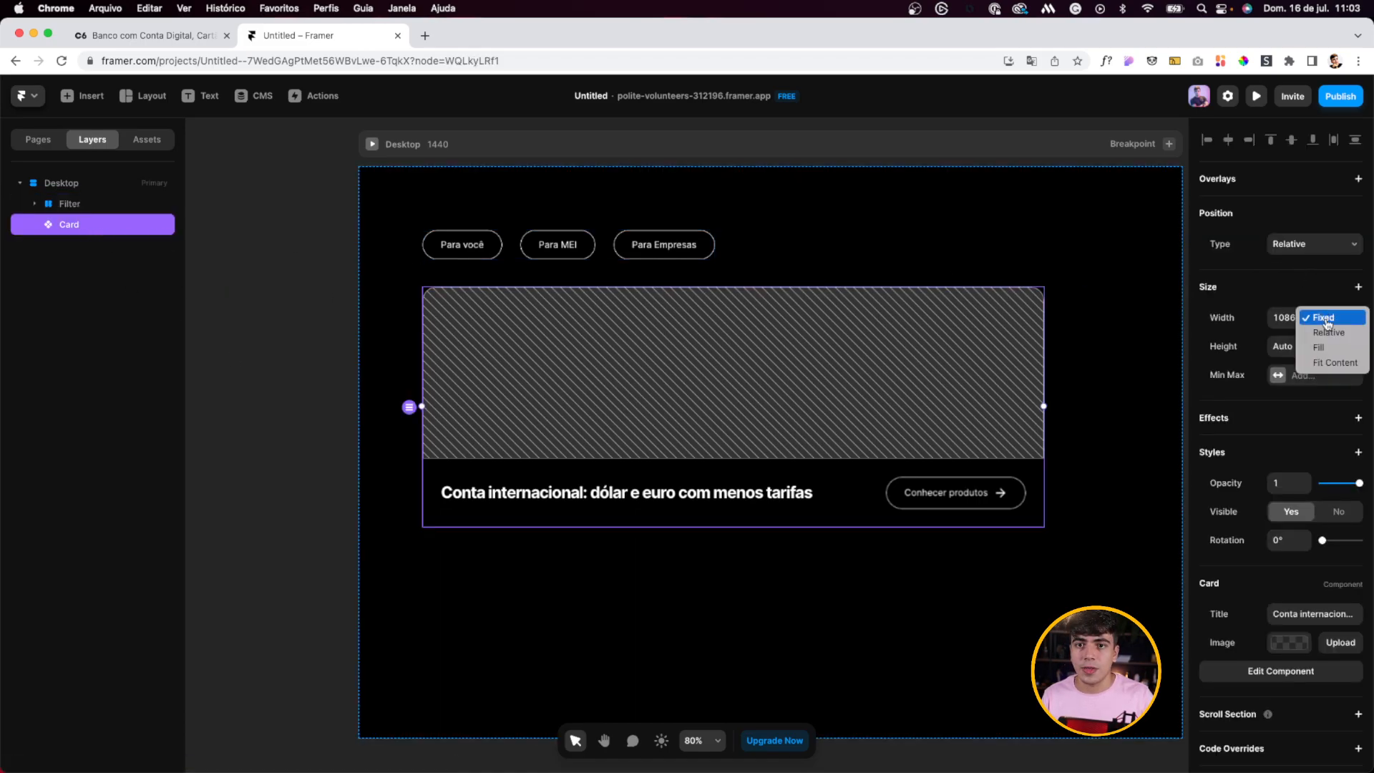
left_click(1324, 353)
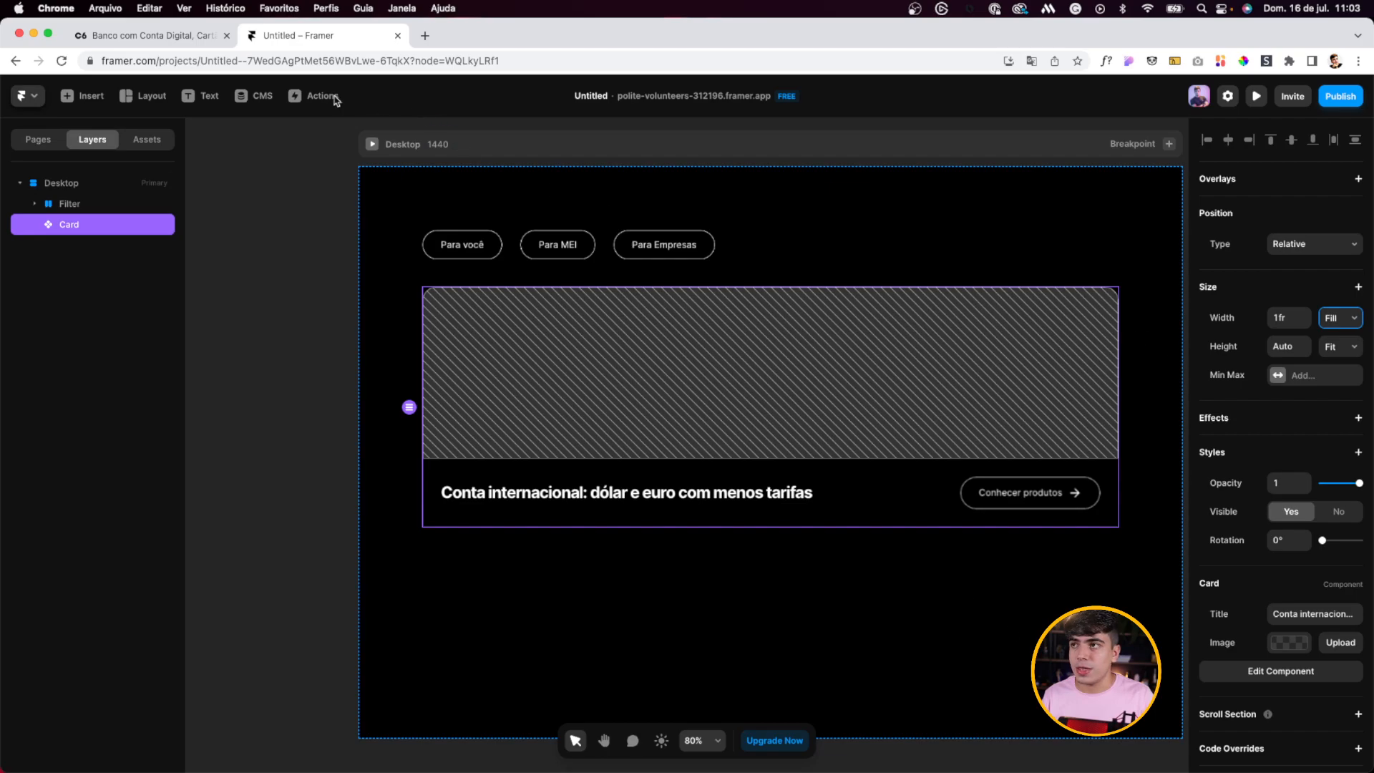
Step: Check the section layout on the C6 Bank page and wrap the Filter and Card layers together in a new stack in Framer
left_click(148, 41)
scroll(917, 421, "up", 5)
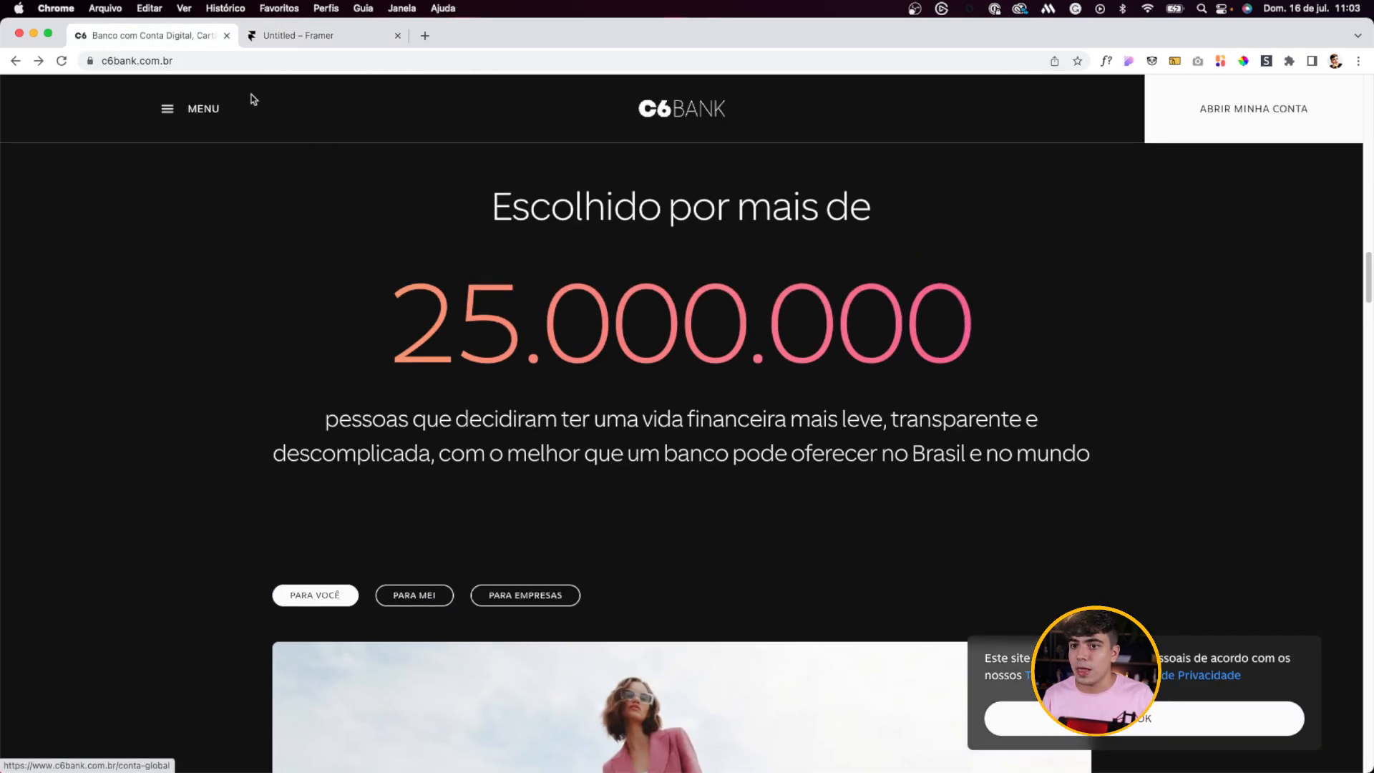
left_click(308, 36)
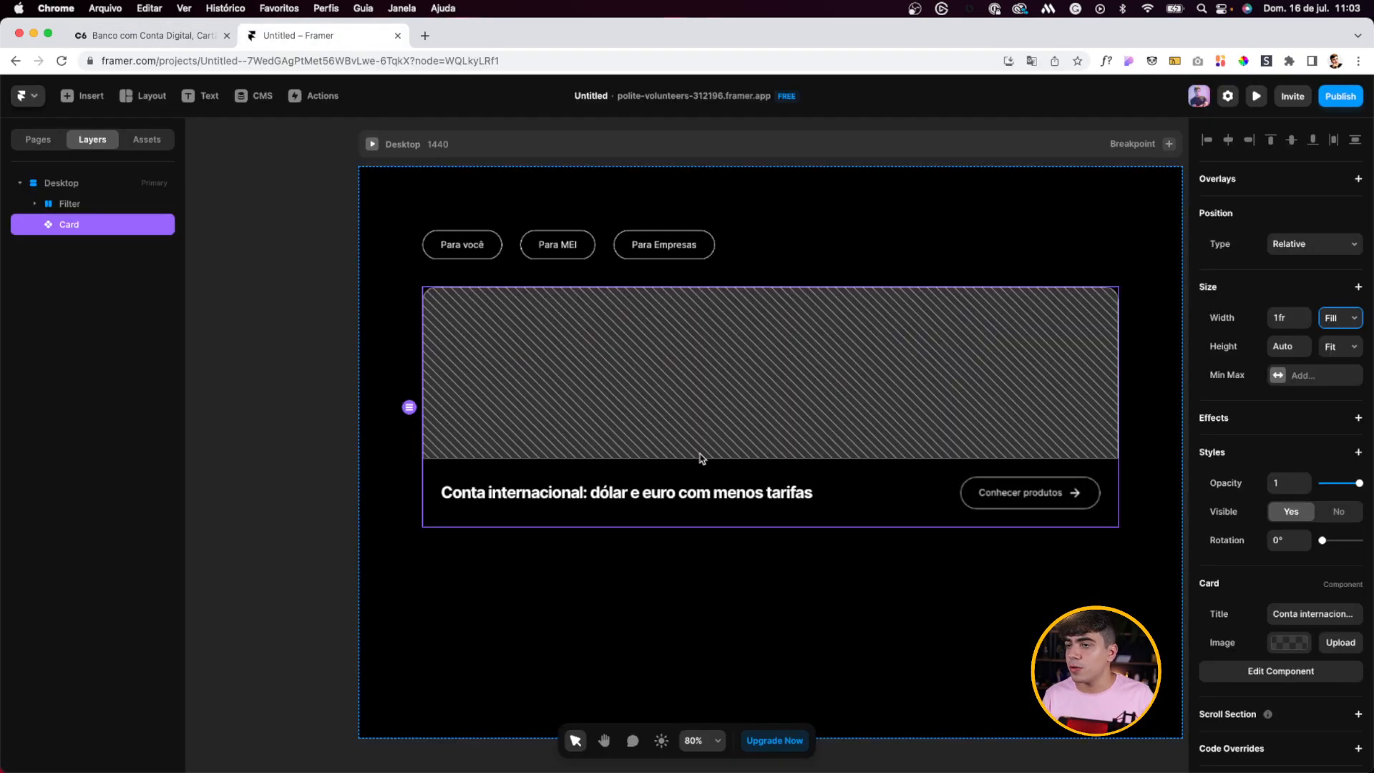
left_click(80, 204)
left_click(83, 226, "shift")
right_click(86, 229)
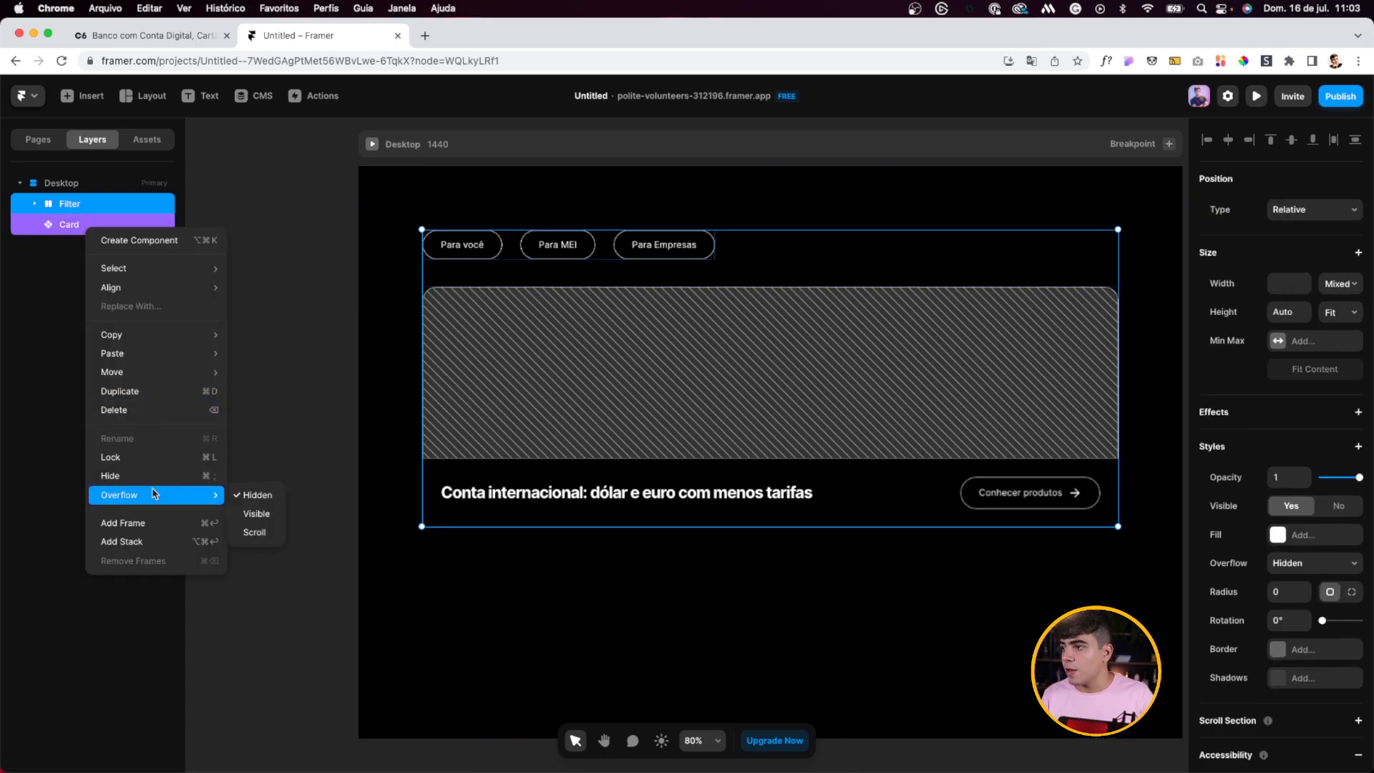
left_click(121, 541)
double_click(69, 204)
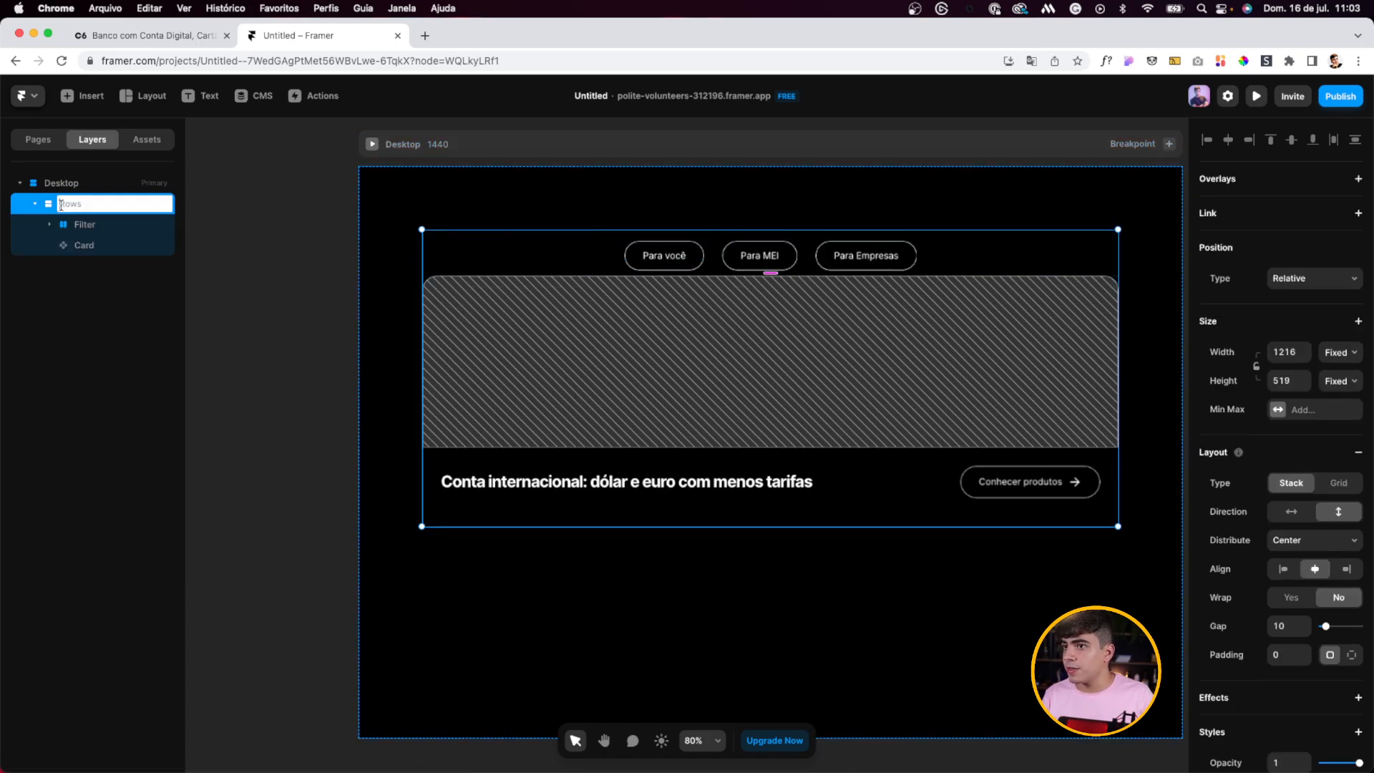
left_click(299, 366)
Step: Set the Rows stack's distribution to Start with a gap of 48, and align its children to the left
left_click(70, 204)
left_click(1279, 545)
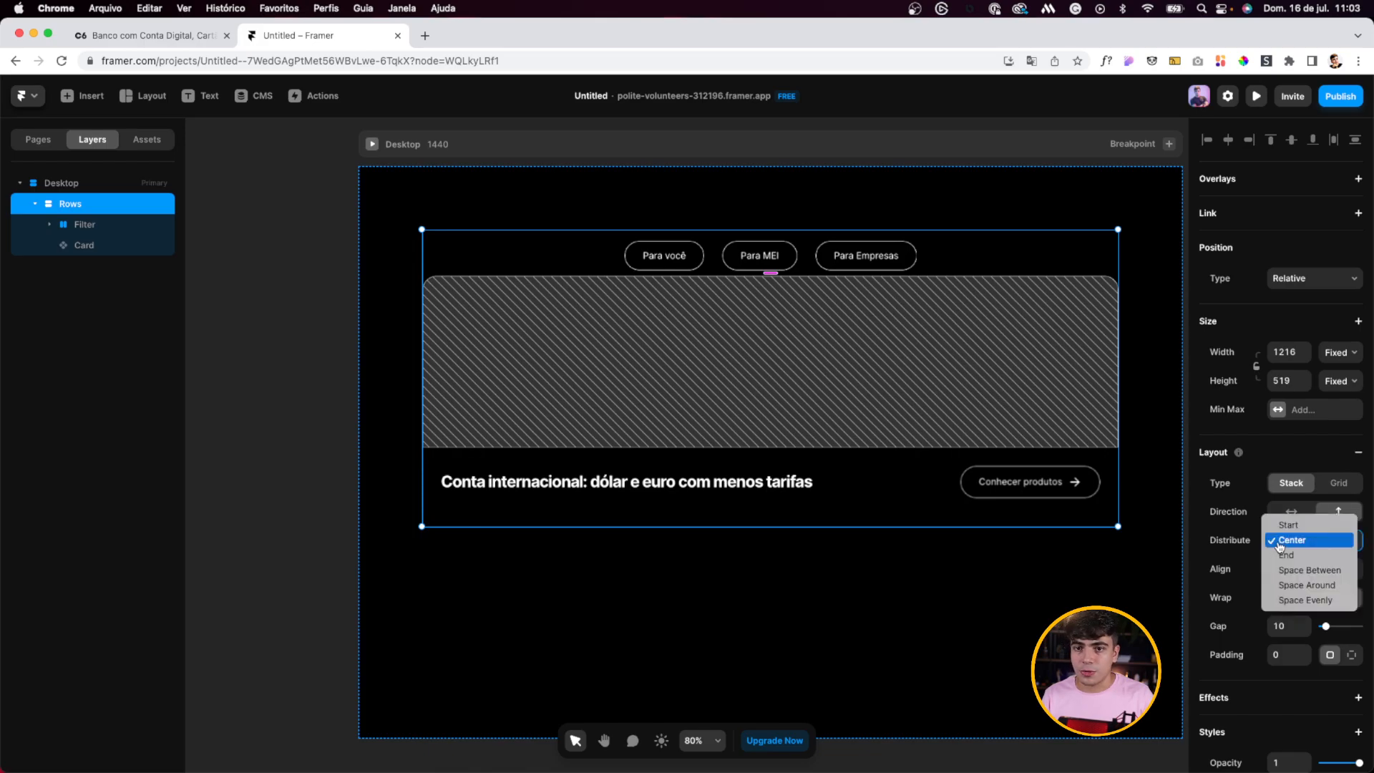
left_click(1282, 527)
left_click(1295, 624)
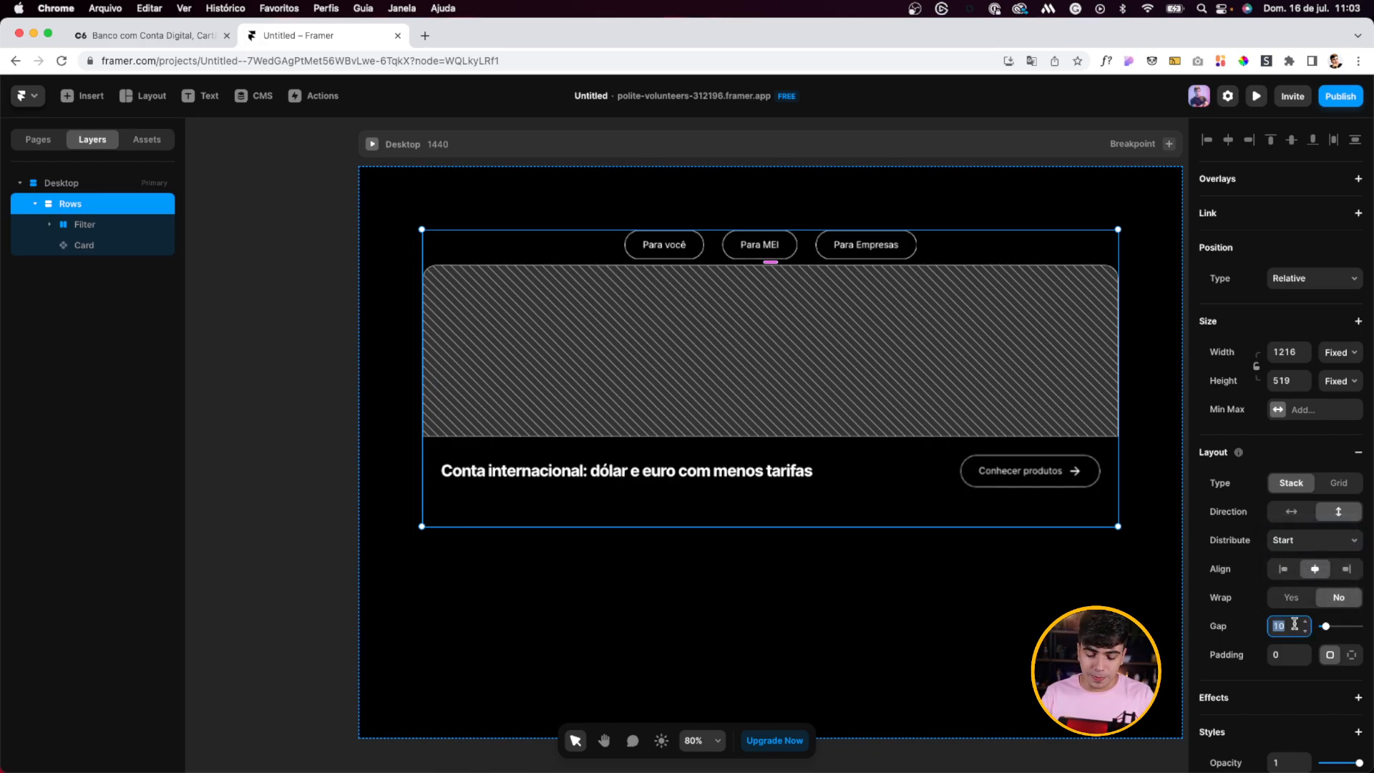
type("0")
key("super+a")
type("48")
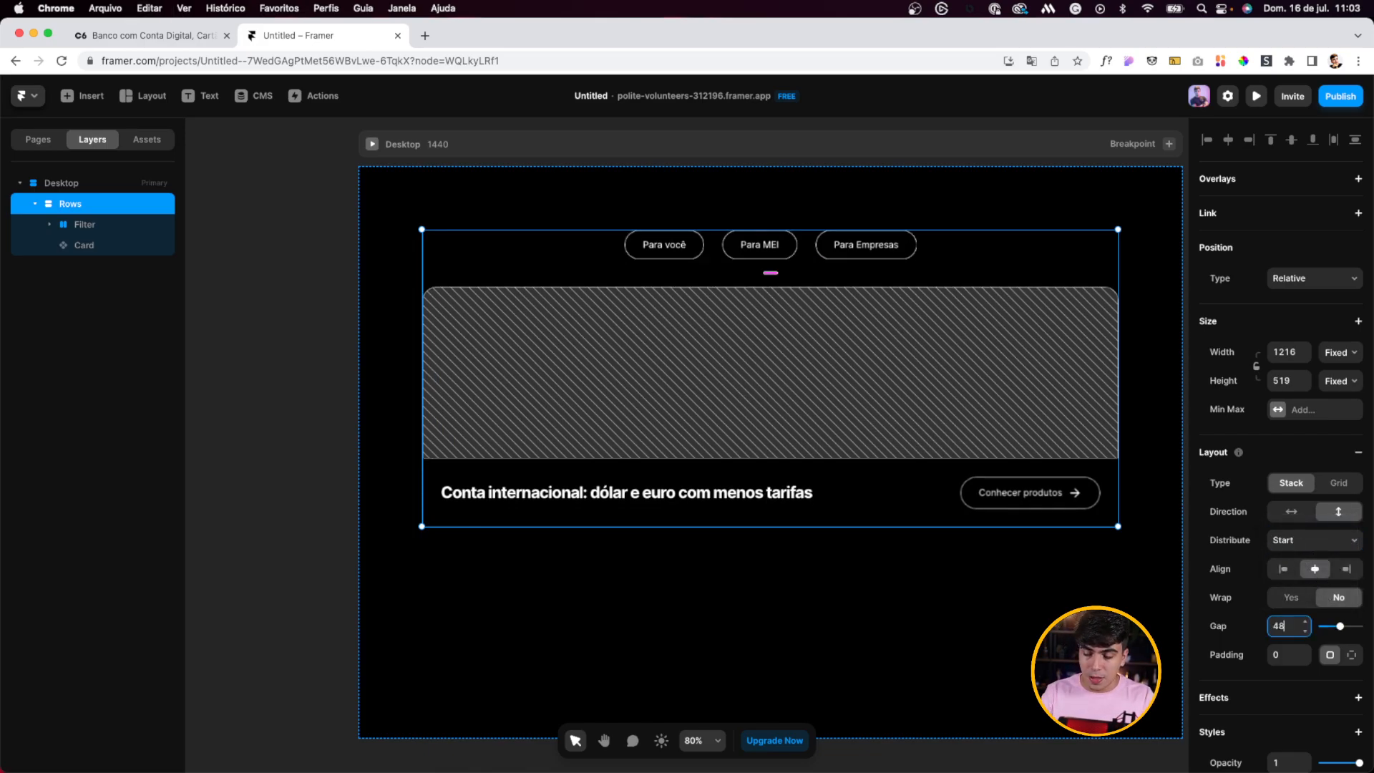
left_click(1294, 544)
left_click(1295, 543)
left_click(1286, 567)
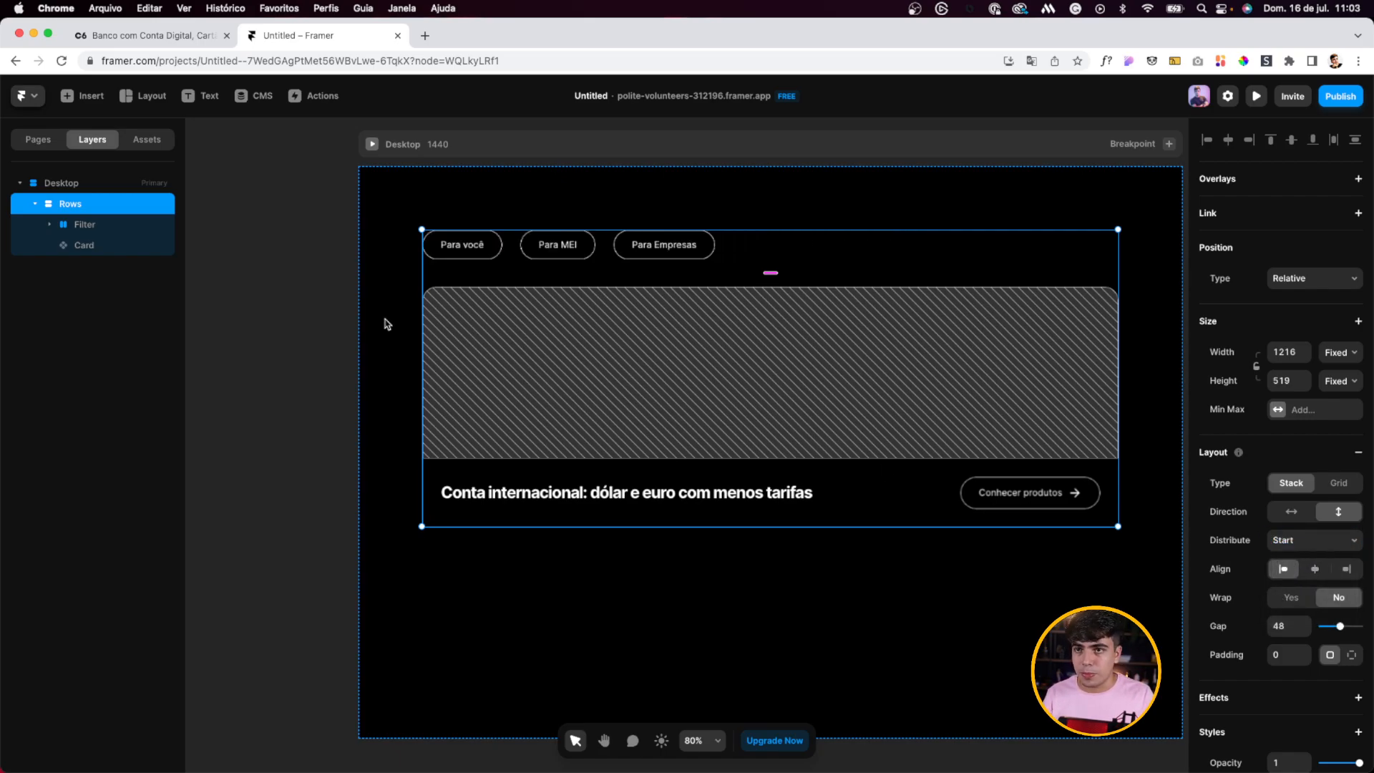
Step: Set the Rows stack's width to Fill
left_click(1351, 353)
left_click(1341, 380)
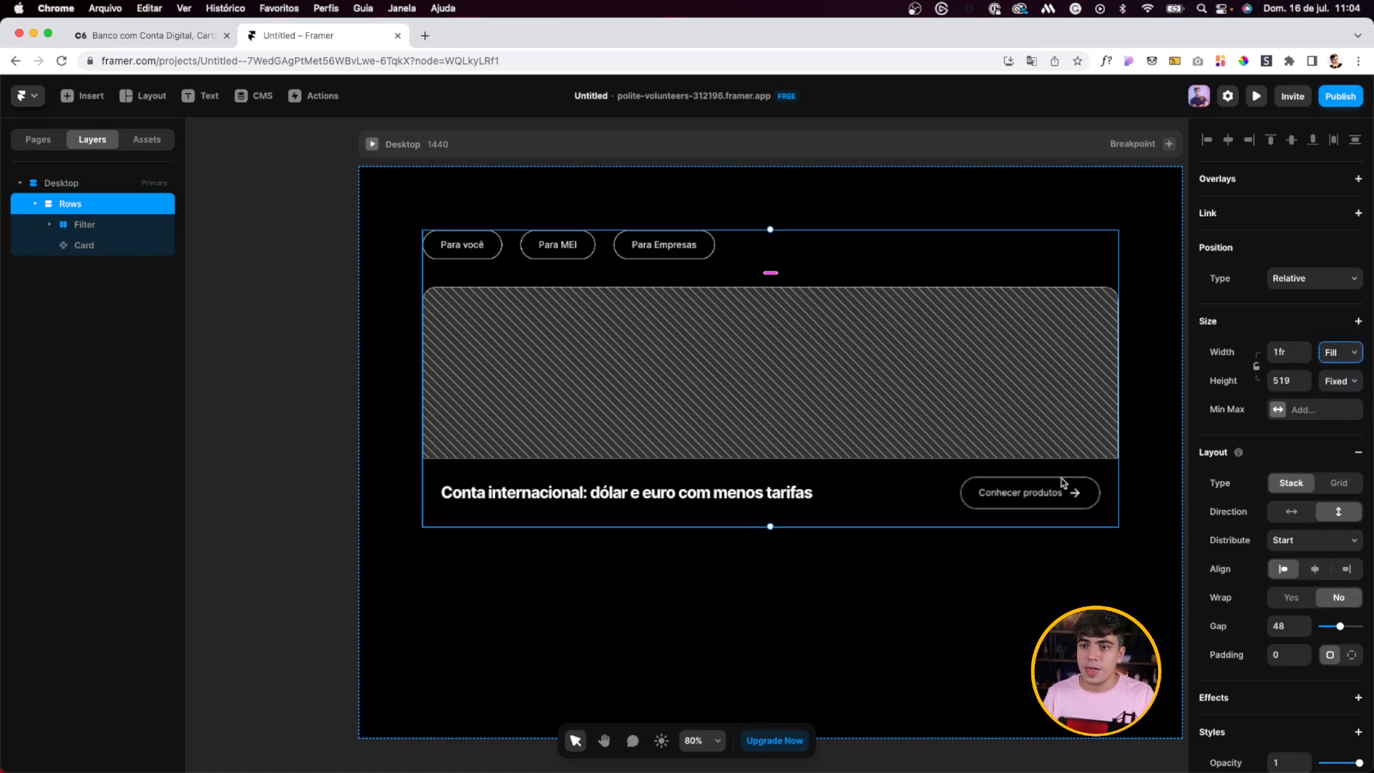
left_click(246, 336)
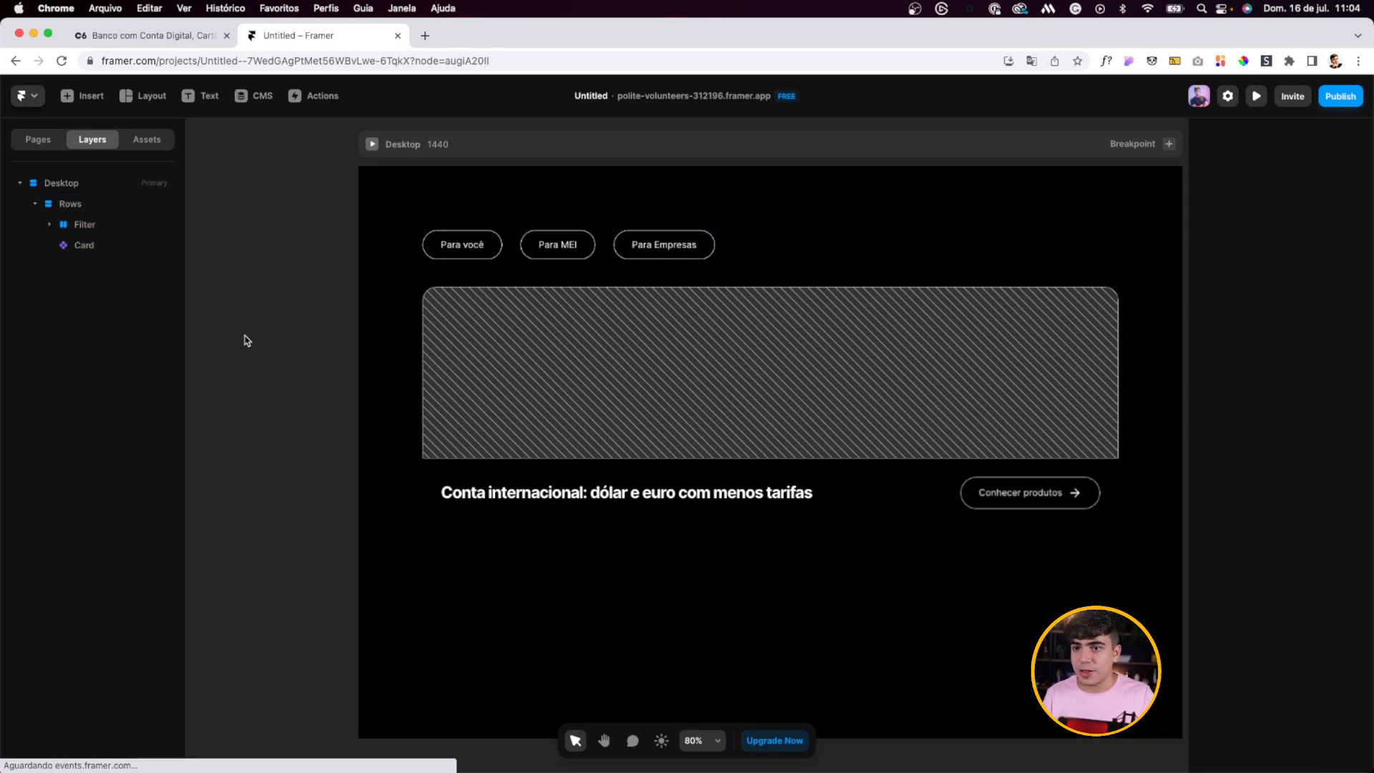
scroll(994, 491, "up", 5)
scroll(997, 493, "down", 5)
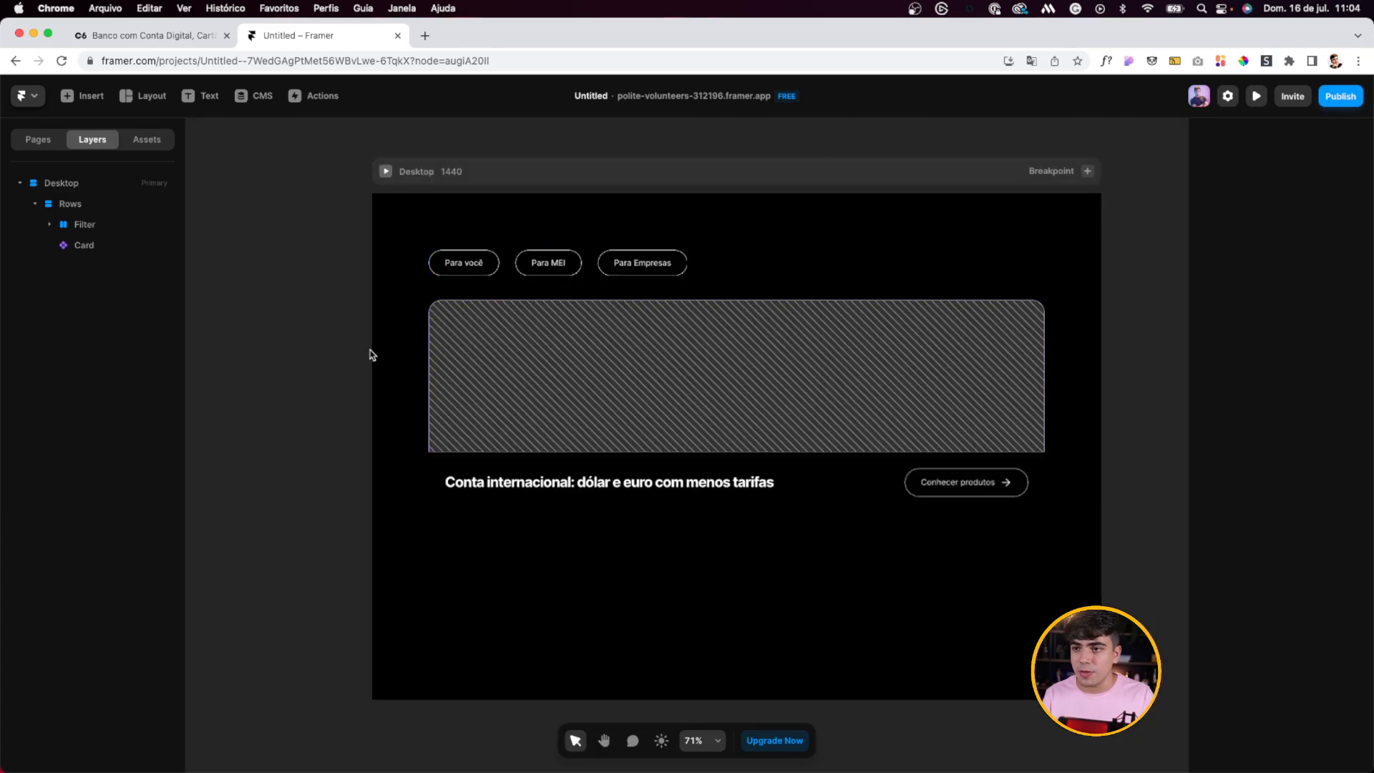
Step: Inside the Card component, give the Content stack a solid #FFFFFF fill at 10% opacity after checking the C6 Bank page
left_click(787, 510)
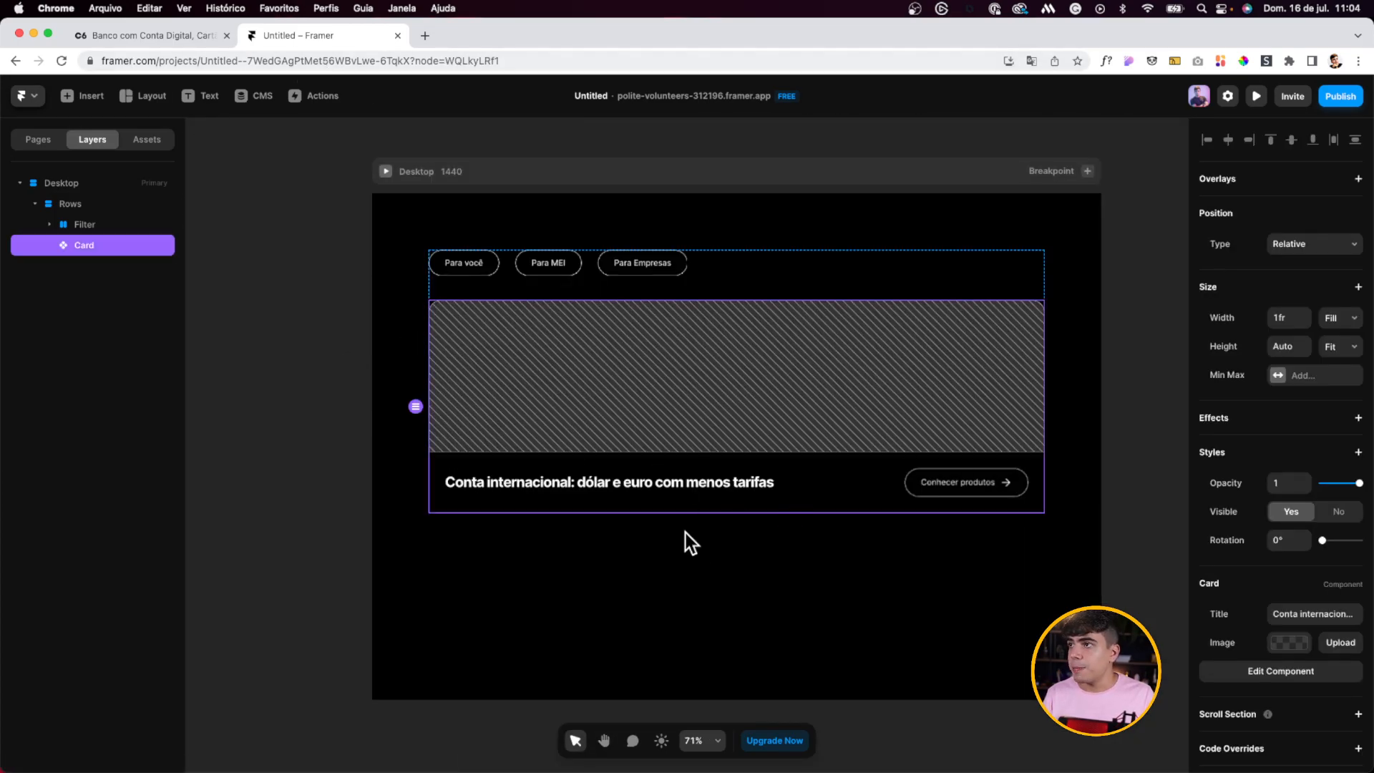
double_click(580, 445)
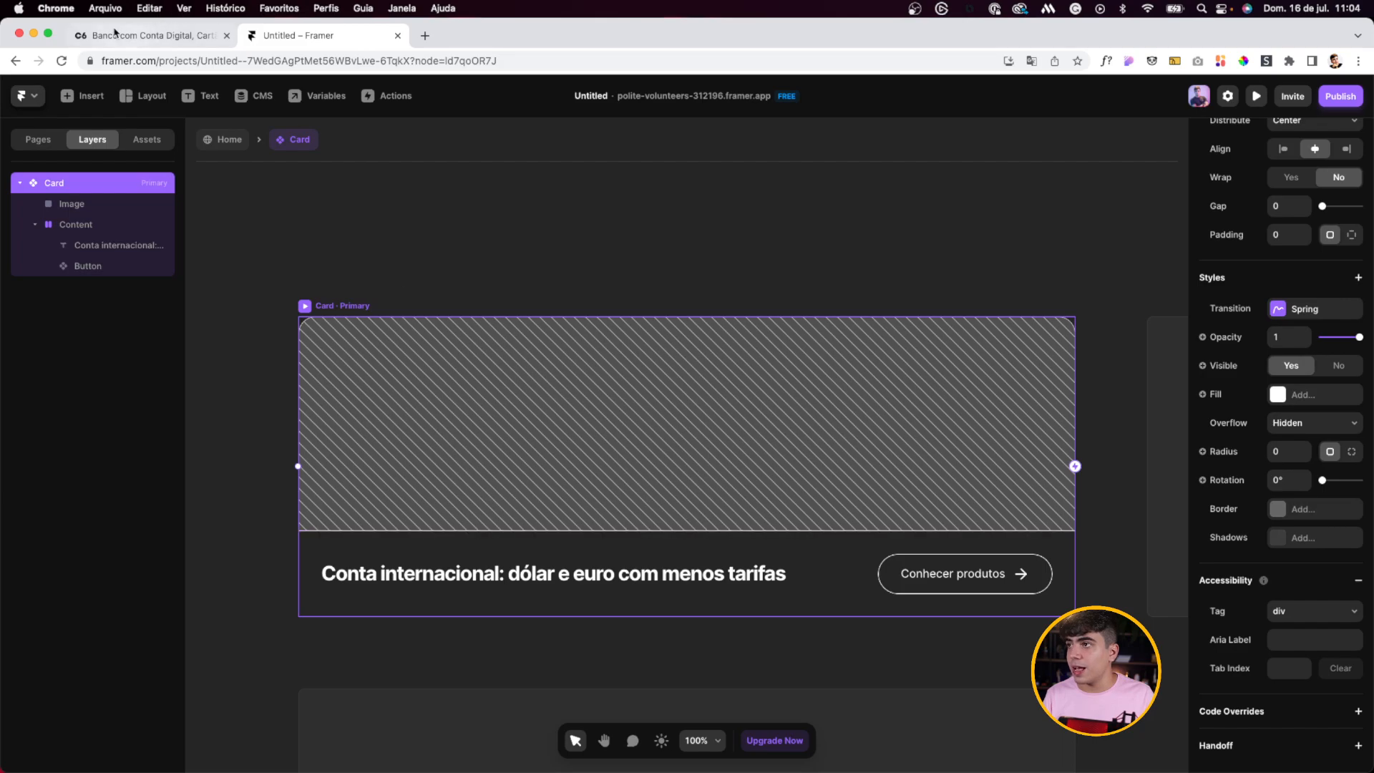
left_click(143, 35)
scroll(642, 667, "down", 6)
left_click(290, 39)
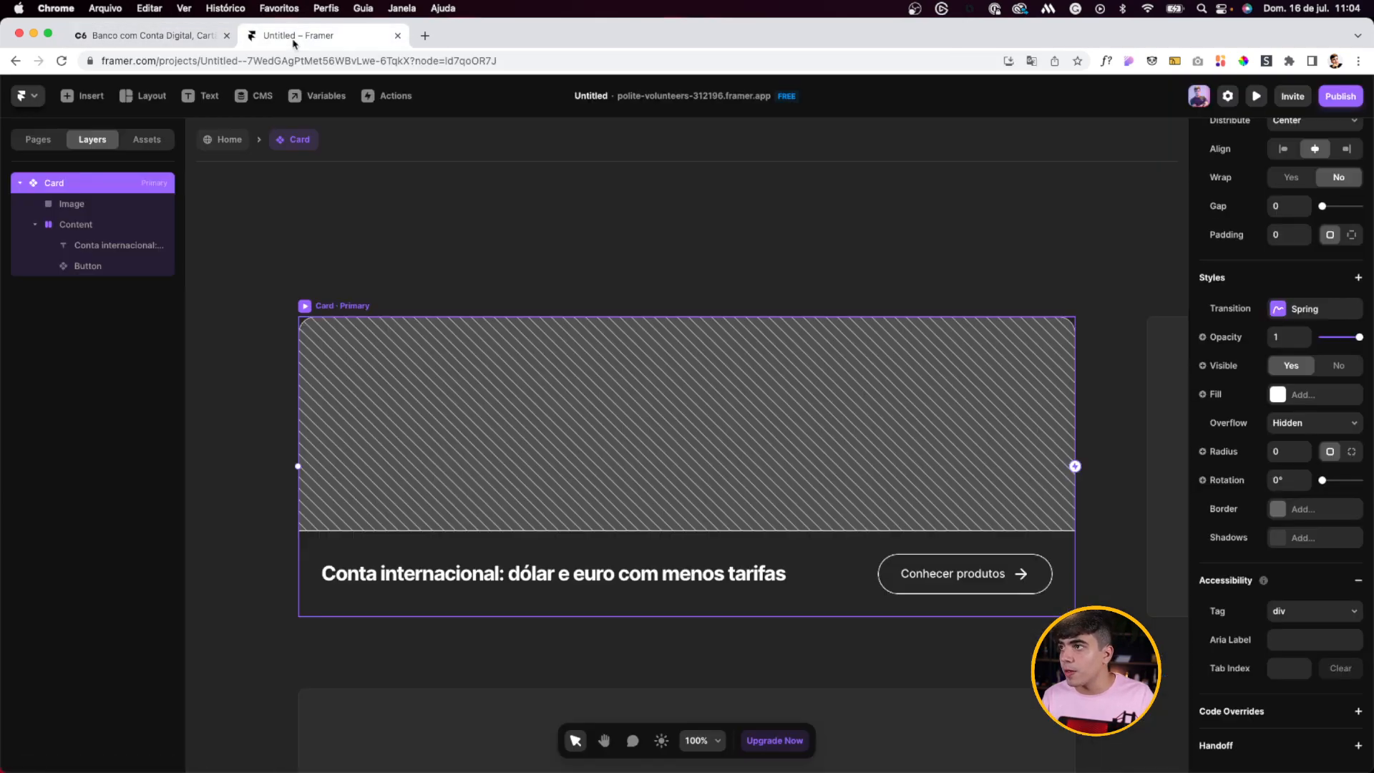
left_click(513, 577)
left_click(505, 551)
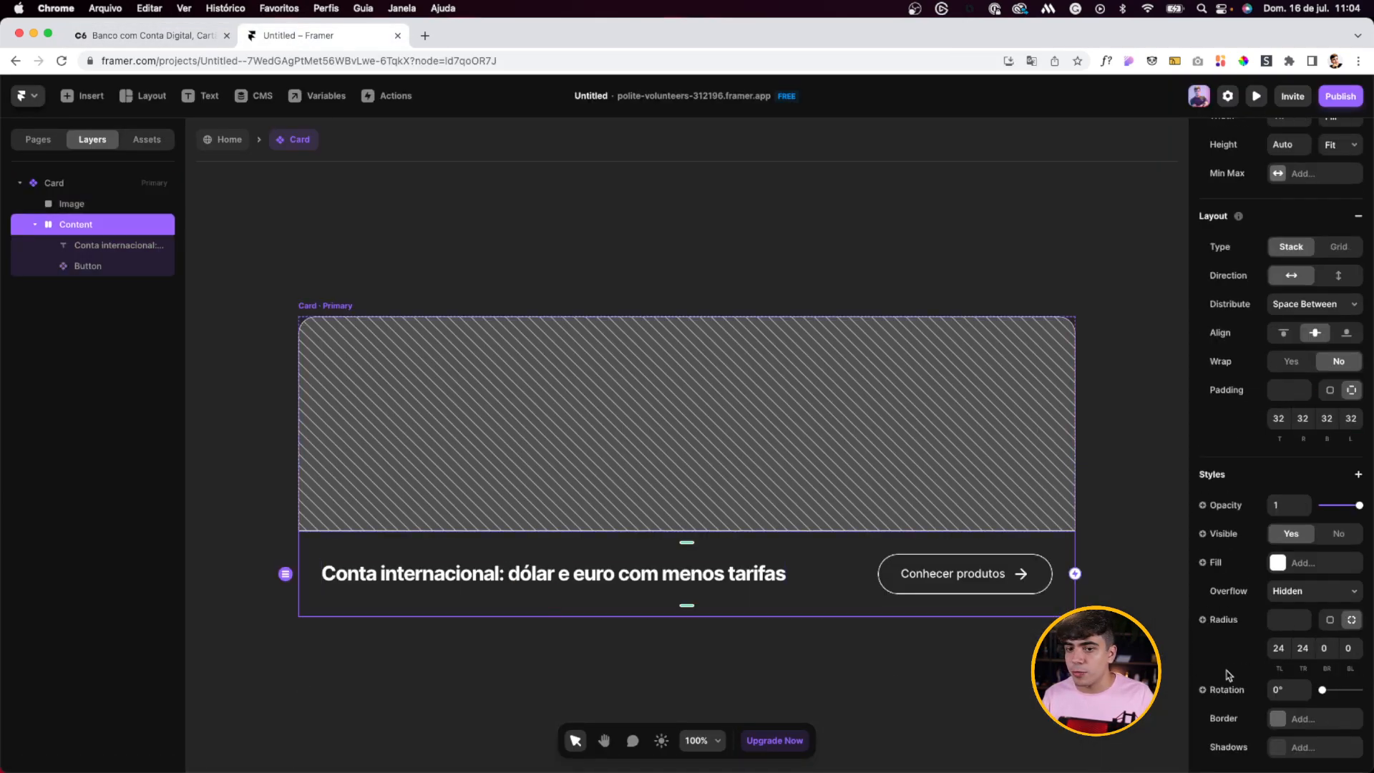
left_click(1277, 564)
type("10")
key("Return")
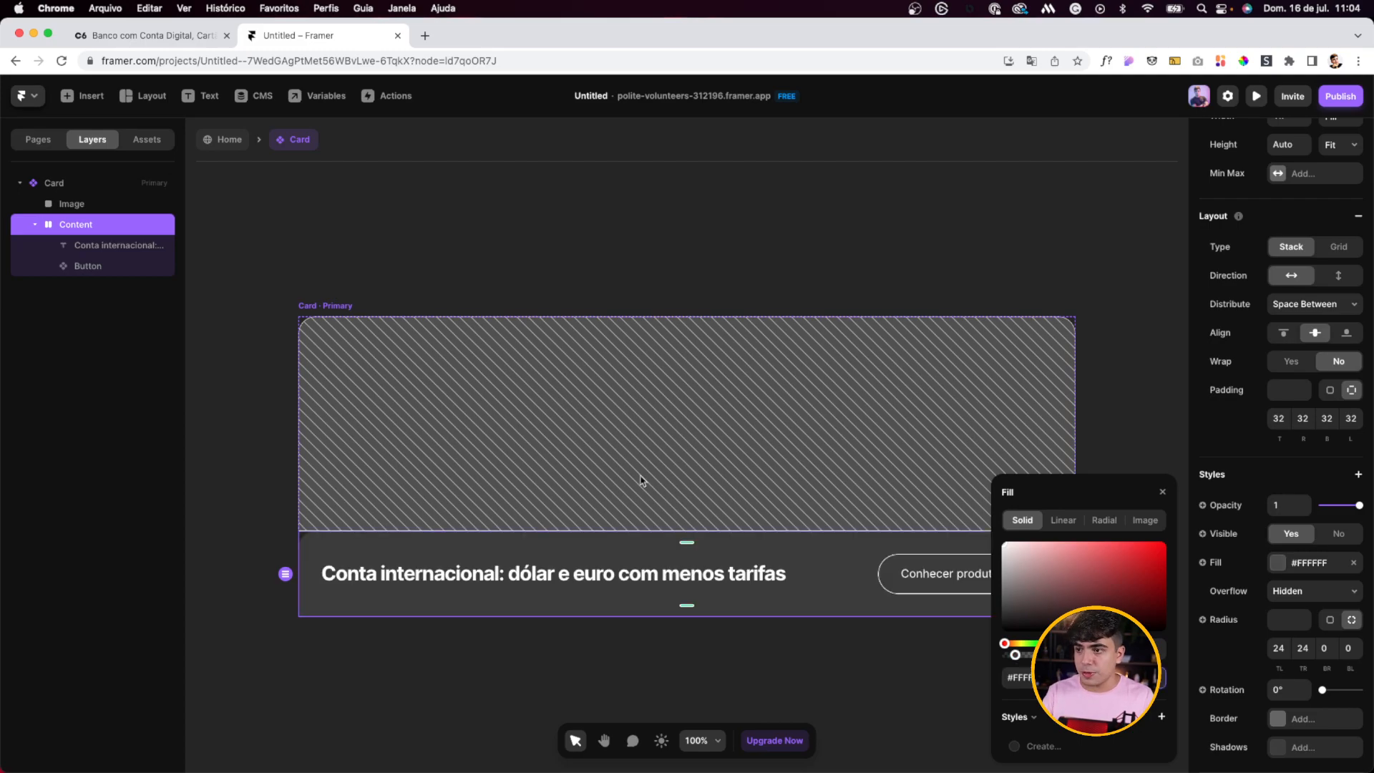
double_click(222, 374)
left_click(352, 485)
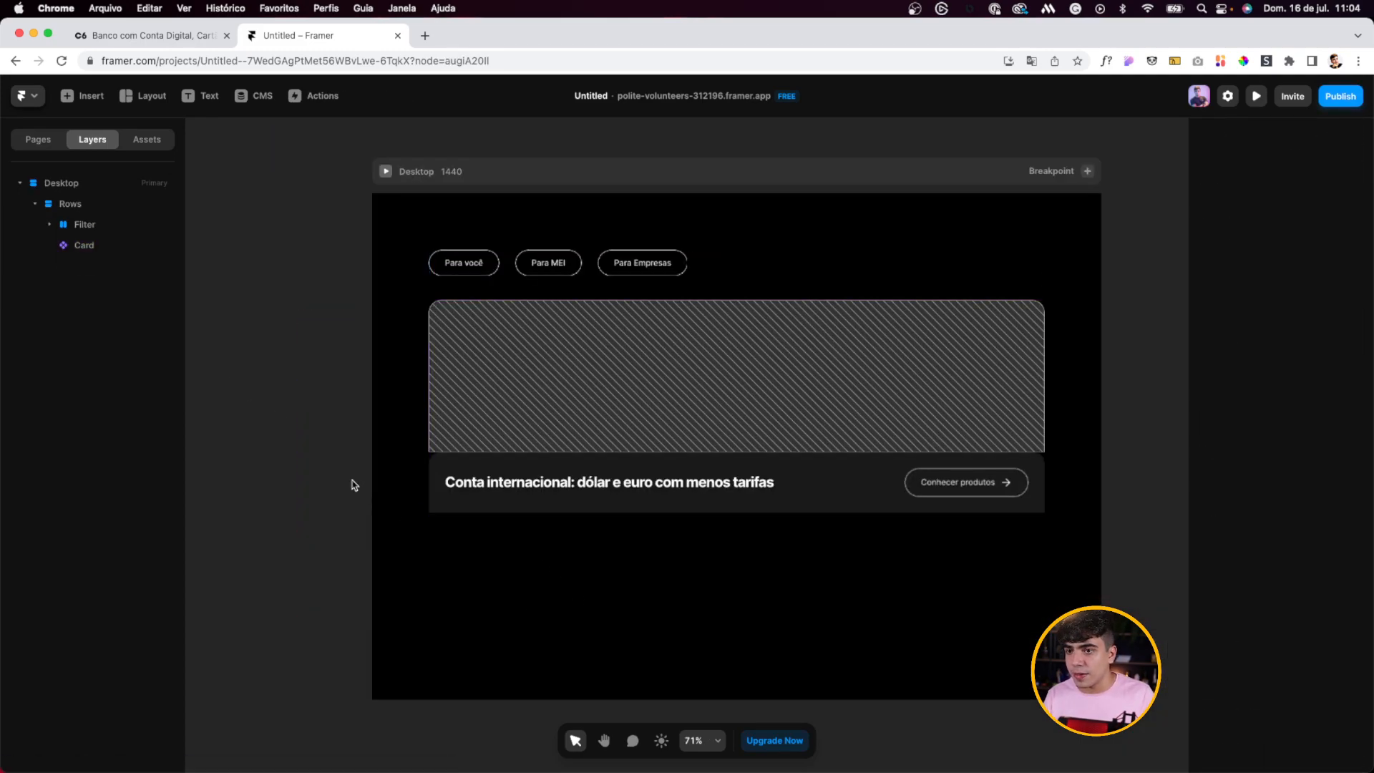
Step: Set the Content stack's upper corner radii to 0 and its lower corner radii to 24 in the Card component
double_click(819, 479)
left_click(890, 581)
left_click(854, 564)
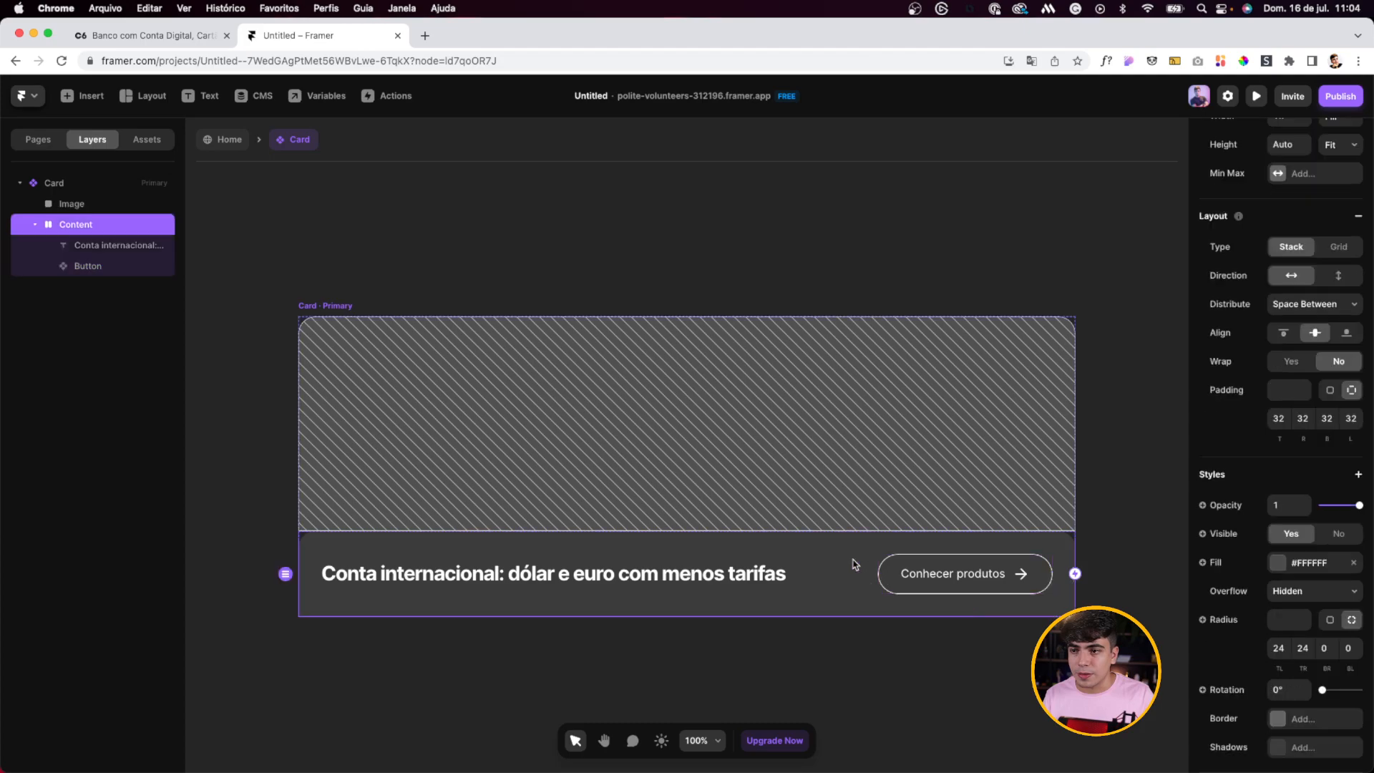
left_click(1279, 649)
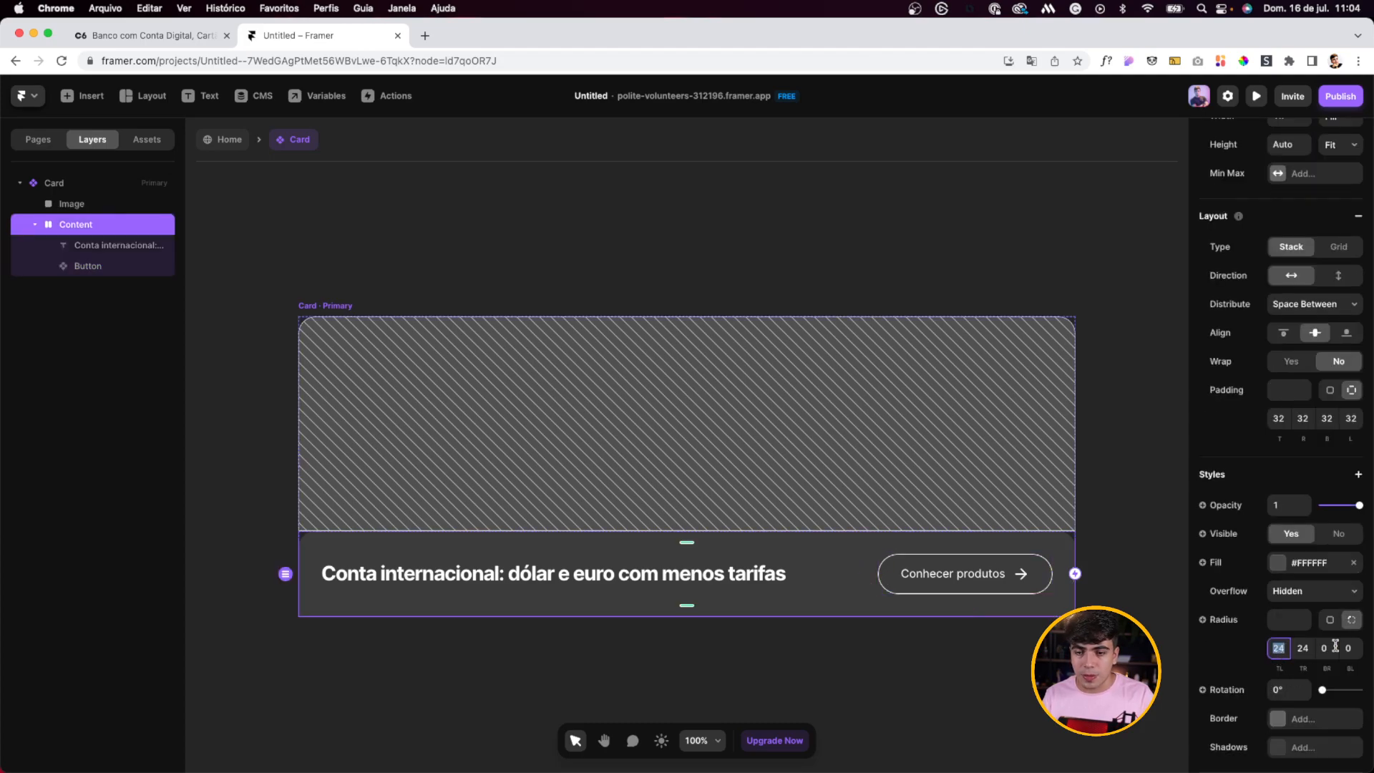
type("0")
key("Tab")
type("0")
key("Tab")
type("24")
key("Tab")
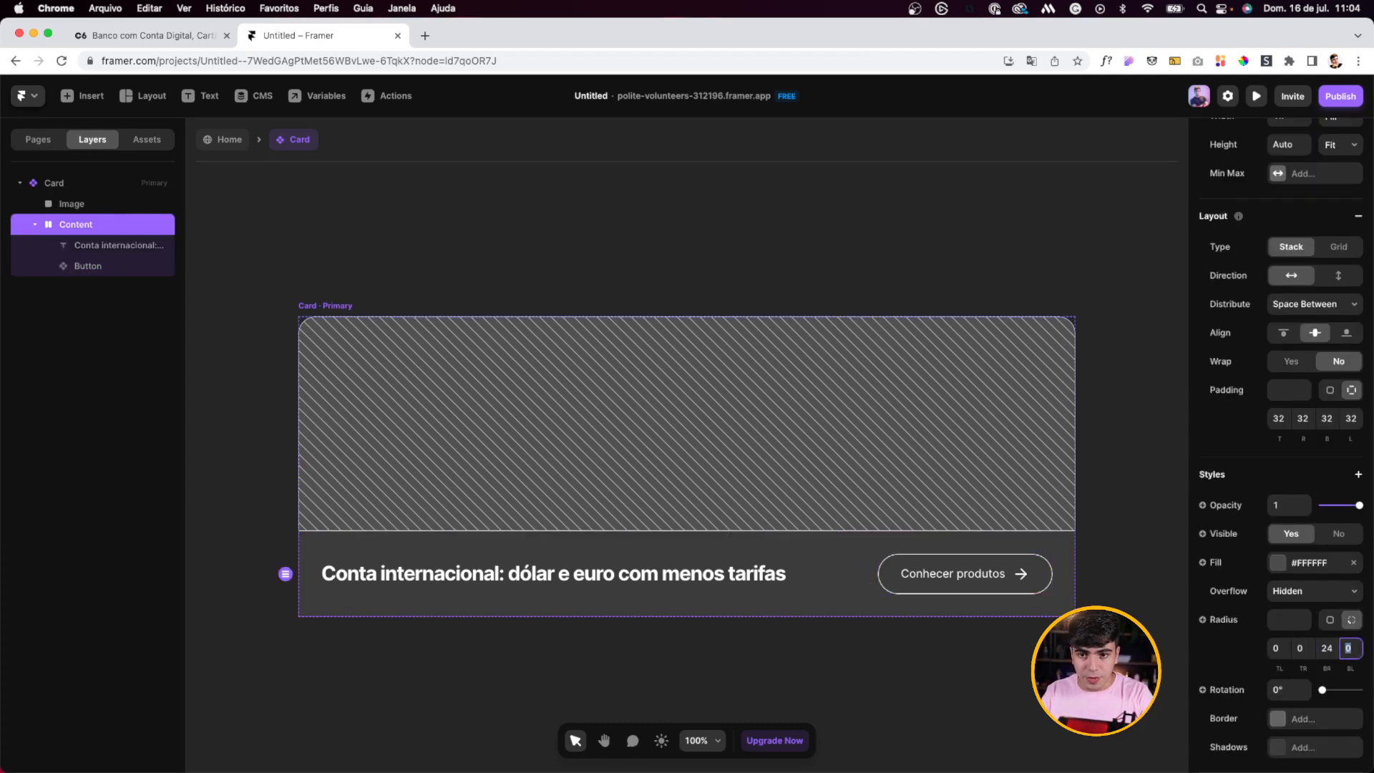
double_click(830, 221)
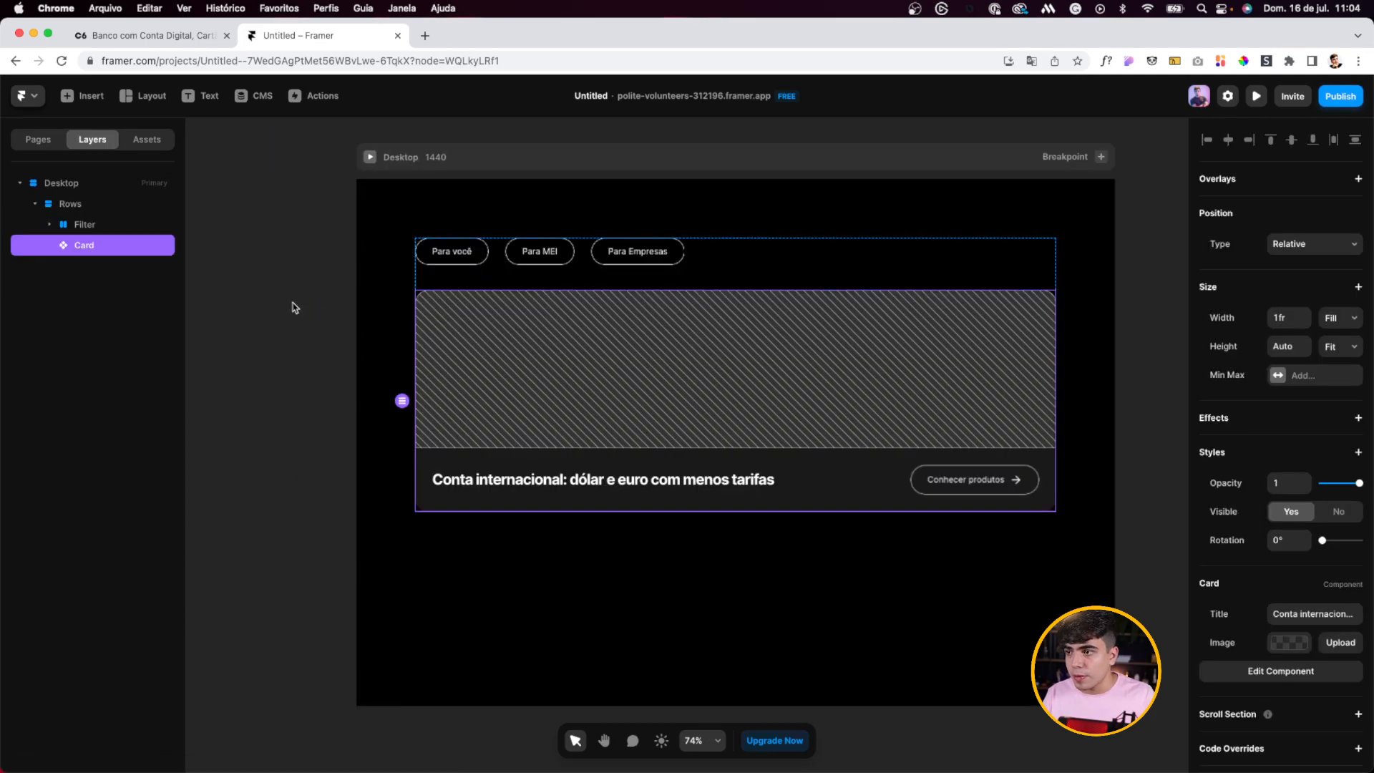
left_click(228, 313)
left_click(687, 451)
scroll(758, 451, "up", 3)
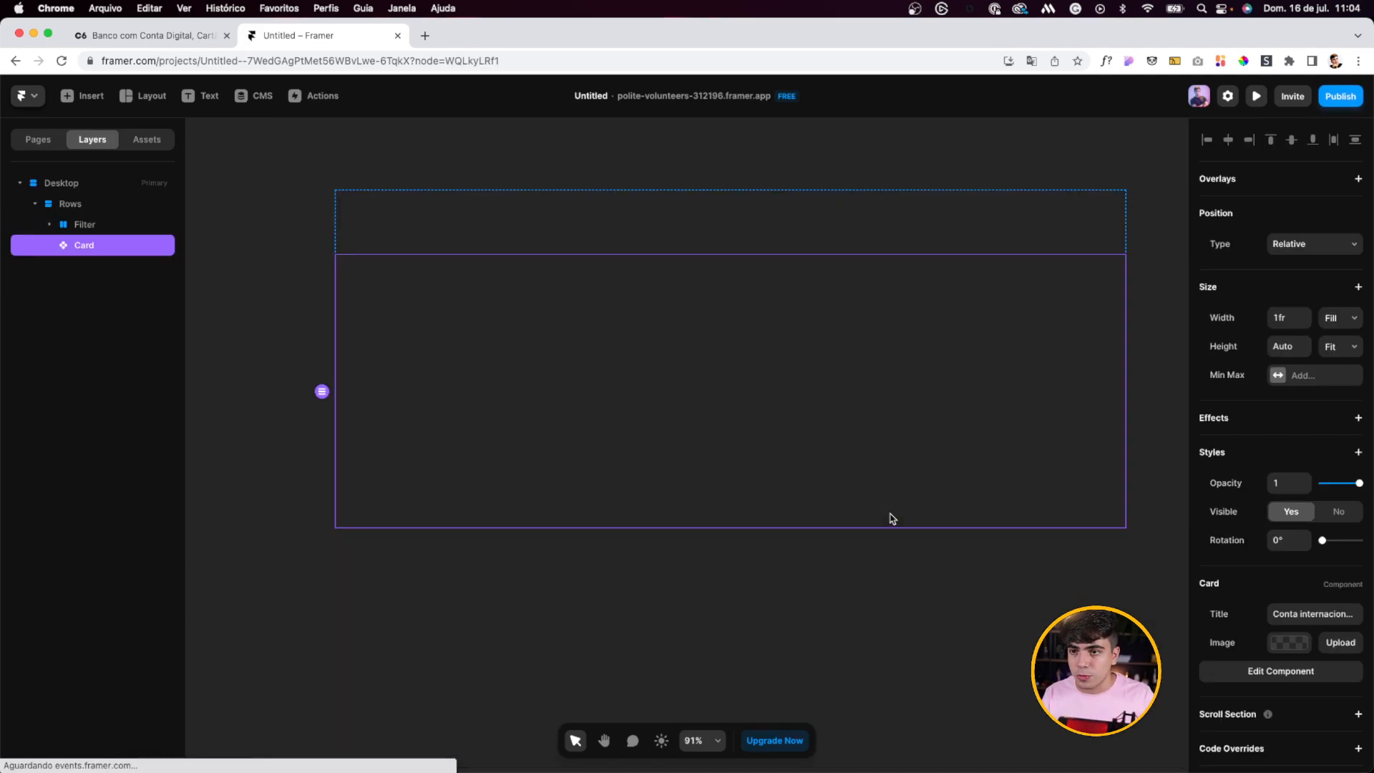
Step: Lower the opacity of the Content stack's white fill to 6% in the Card component and return to the page
double_click(893, 519)
left_click(825, 583)
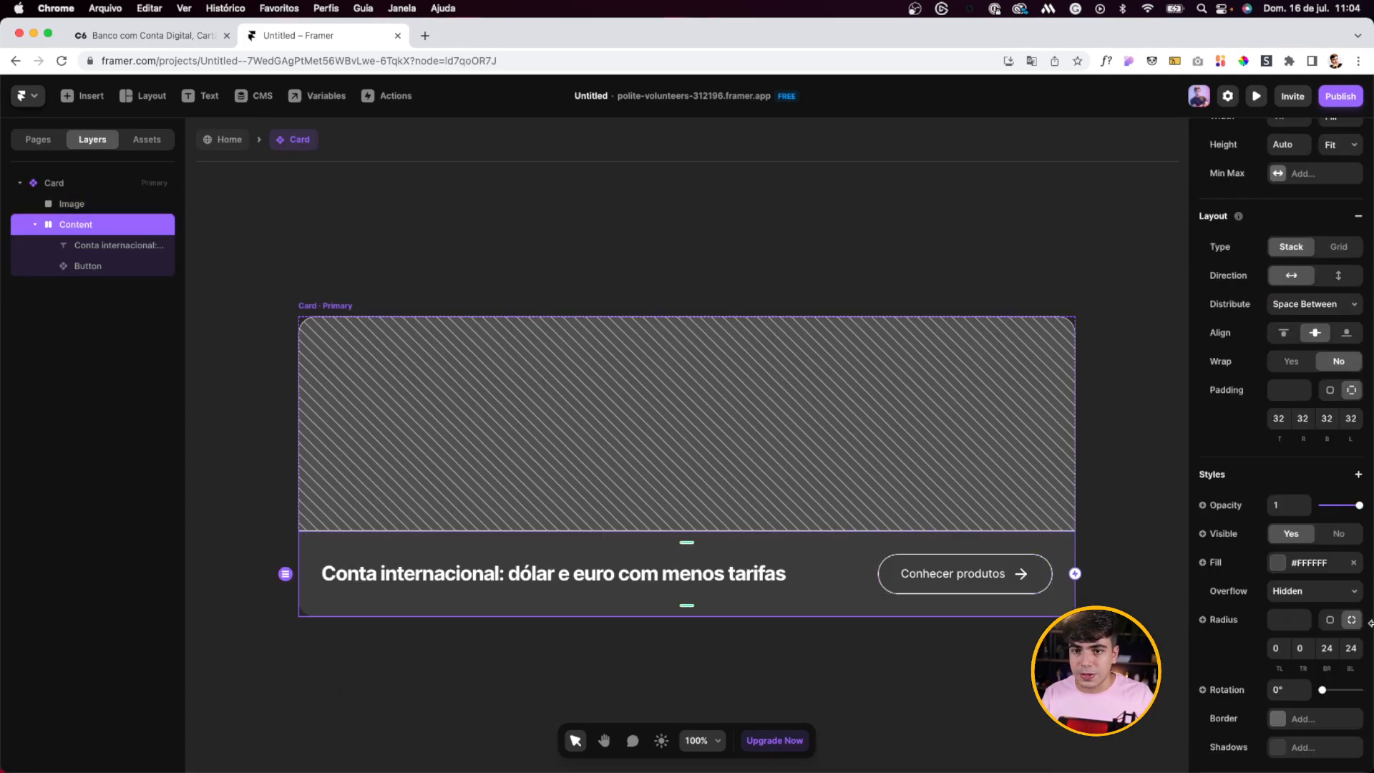
left_click(1278, 563)
type("6")
key("Return")
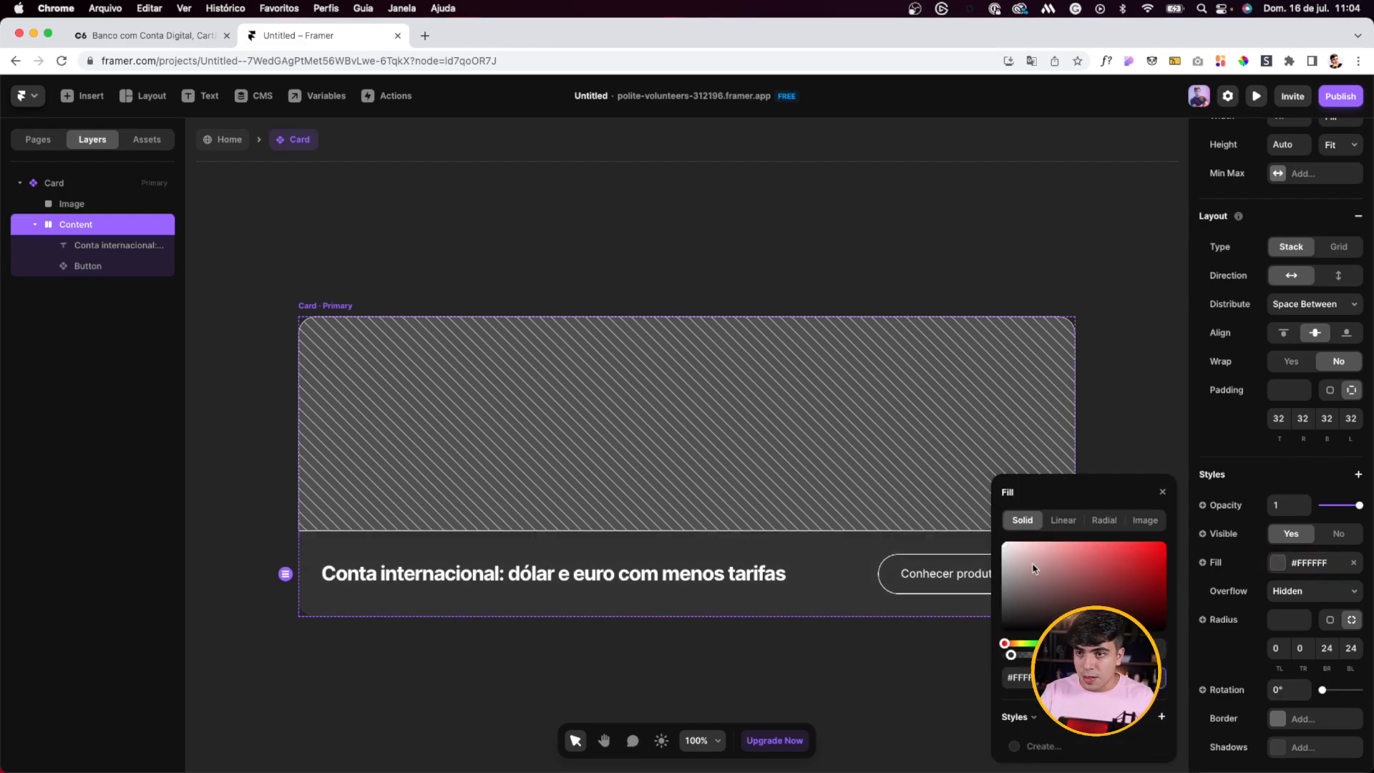
double_click(556, 147)
left_click(255, 312)
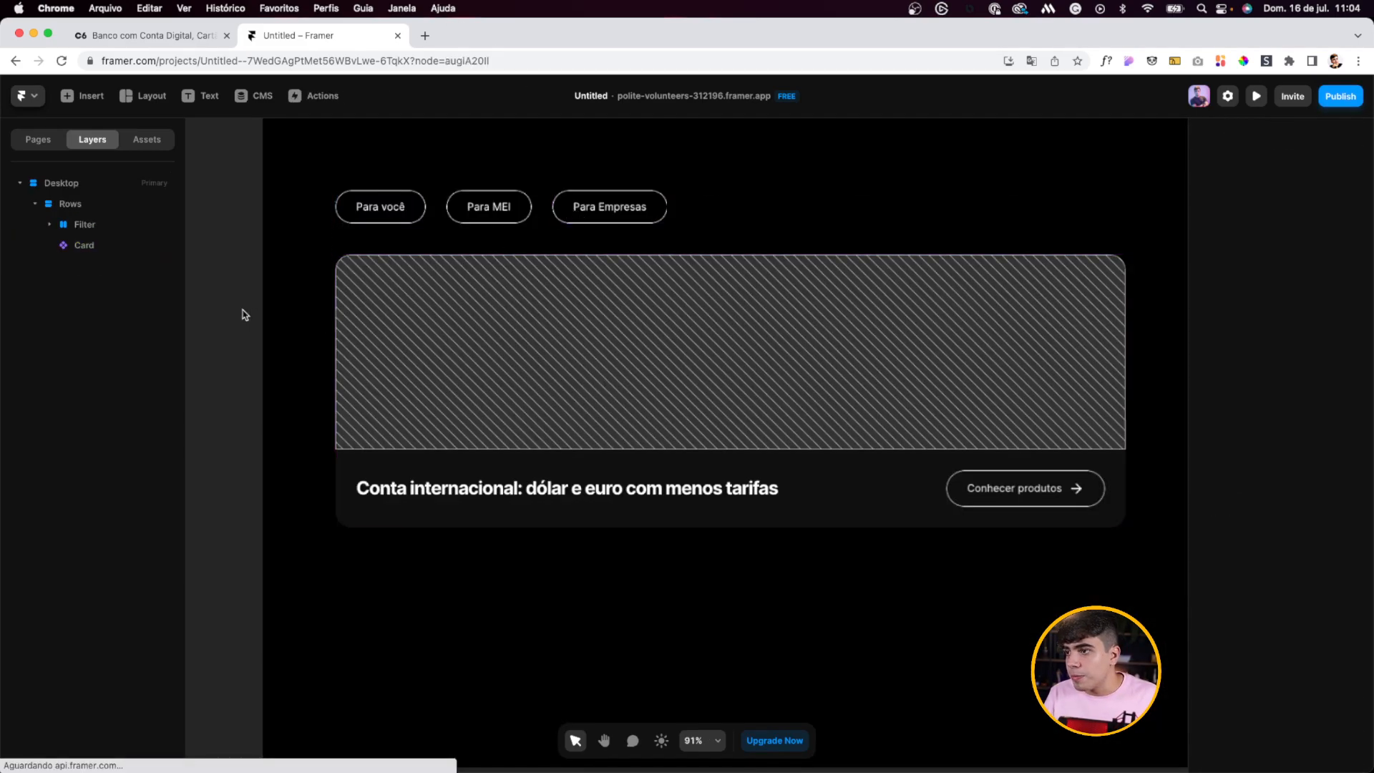
left_click_drag(238, 308, 248, 325)
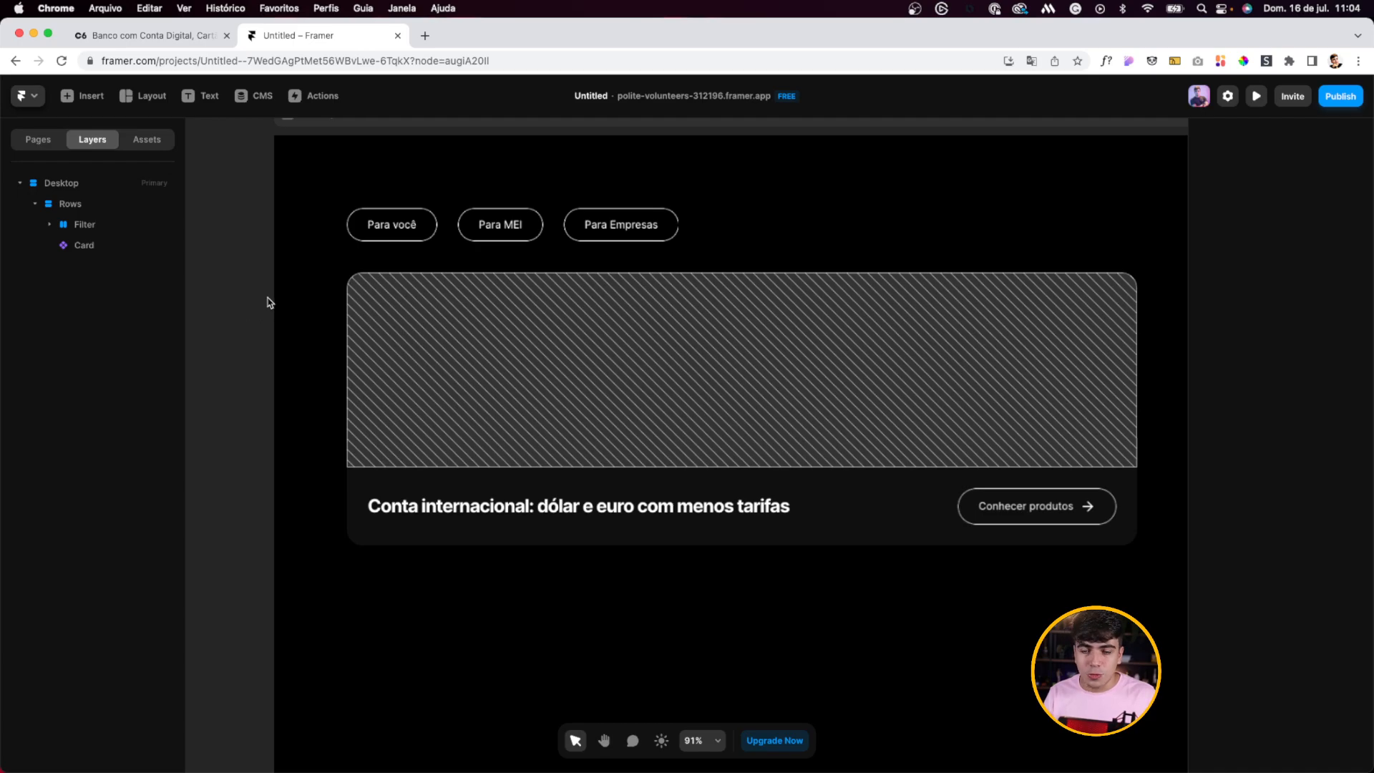
Step: Check the C6 Bank page's product section and set the Filter stack's gap to 24
left_click(118, 39)
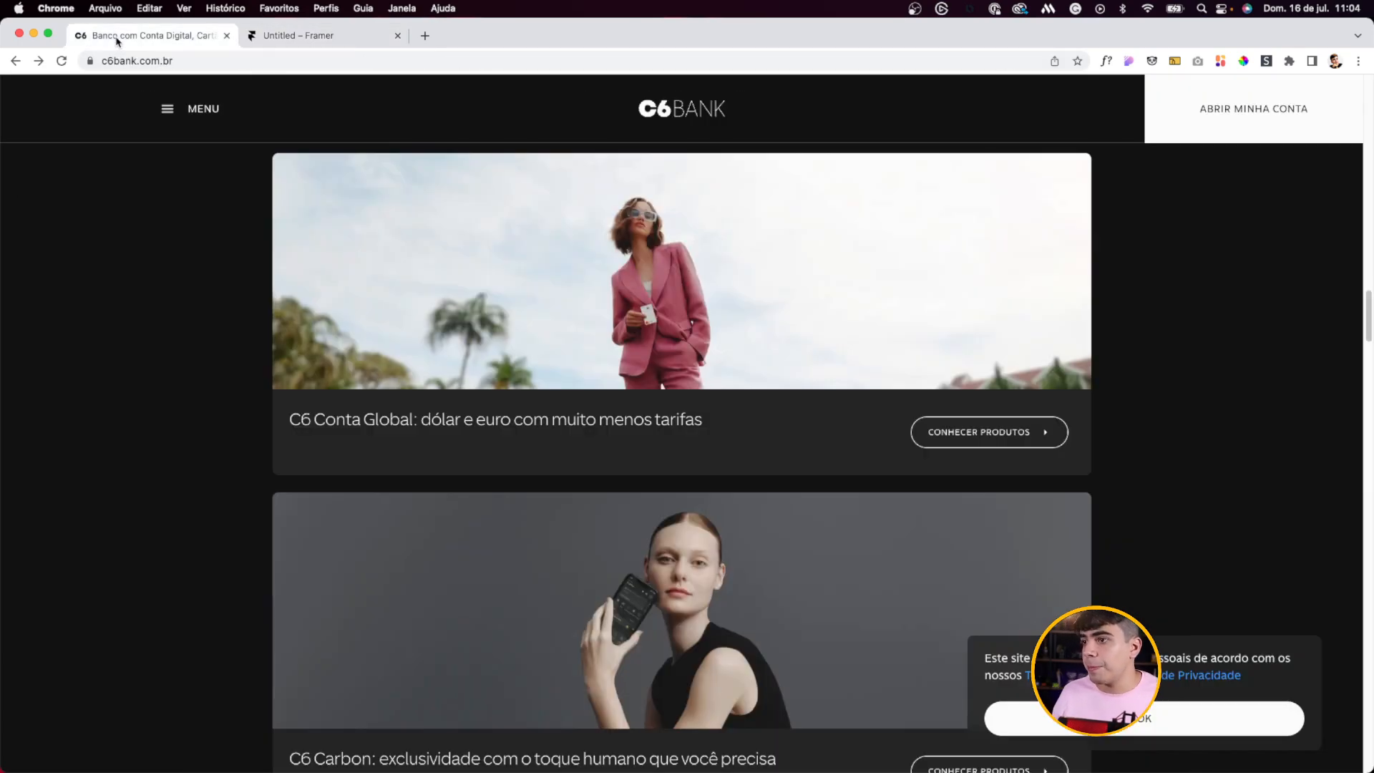
left_click(259, 39)
scroll(362, 281, "up", 1)
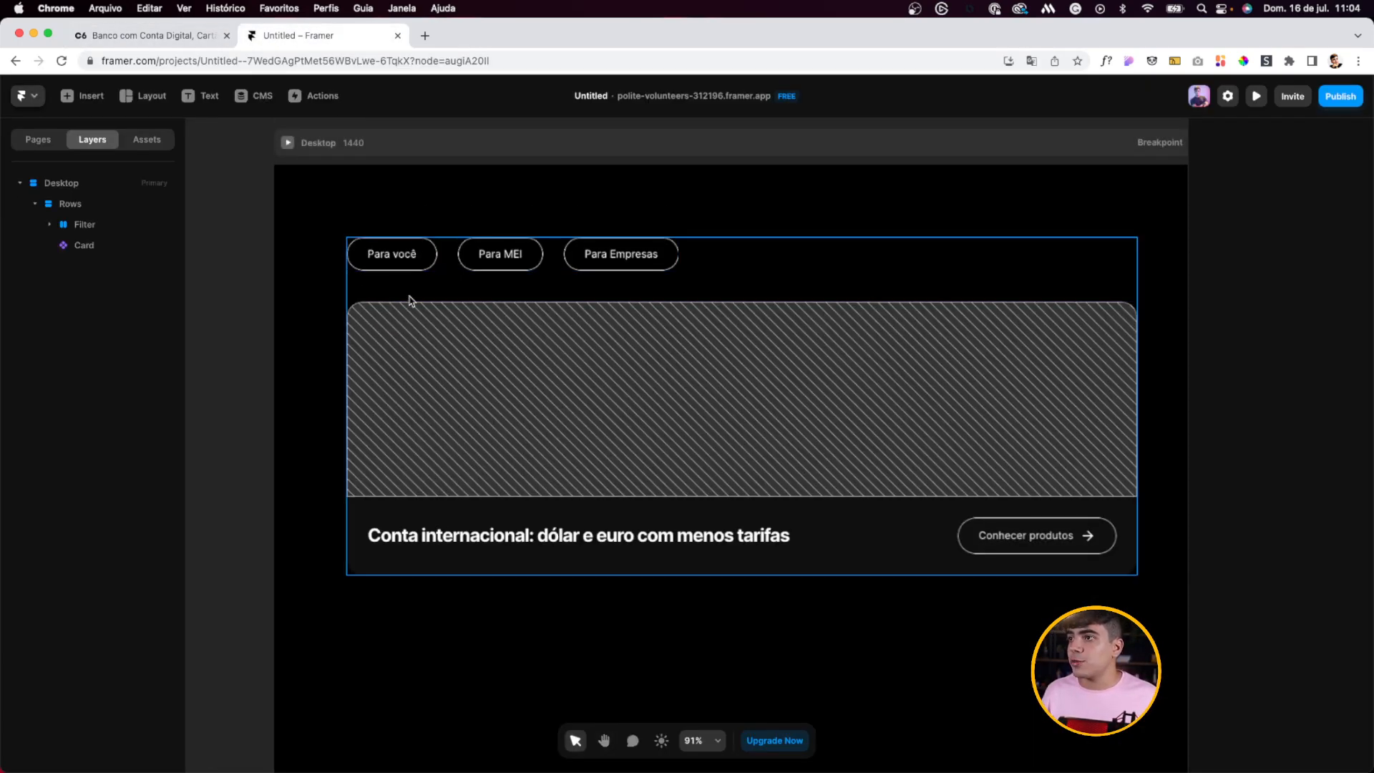
left_click(450, 260)
left_click(1279, 598)
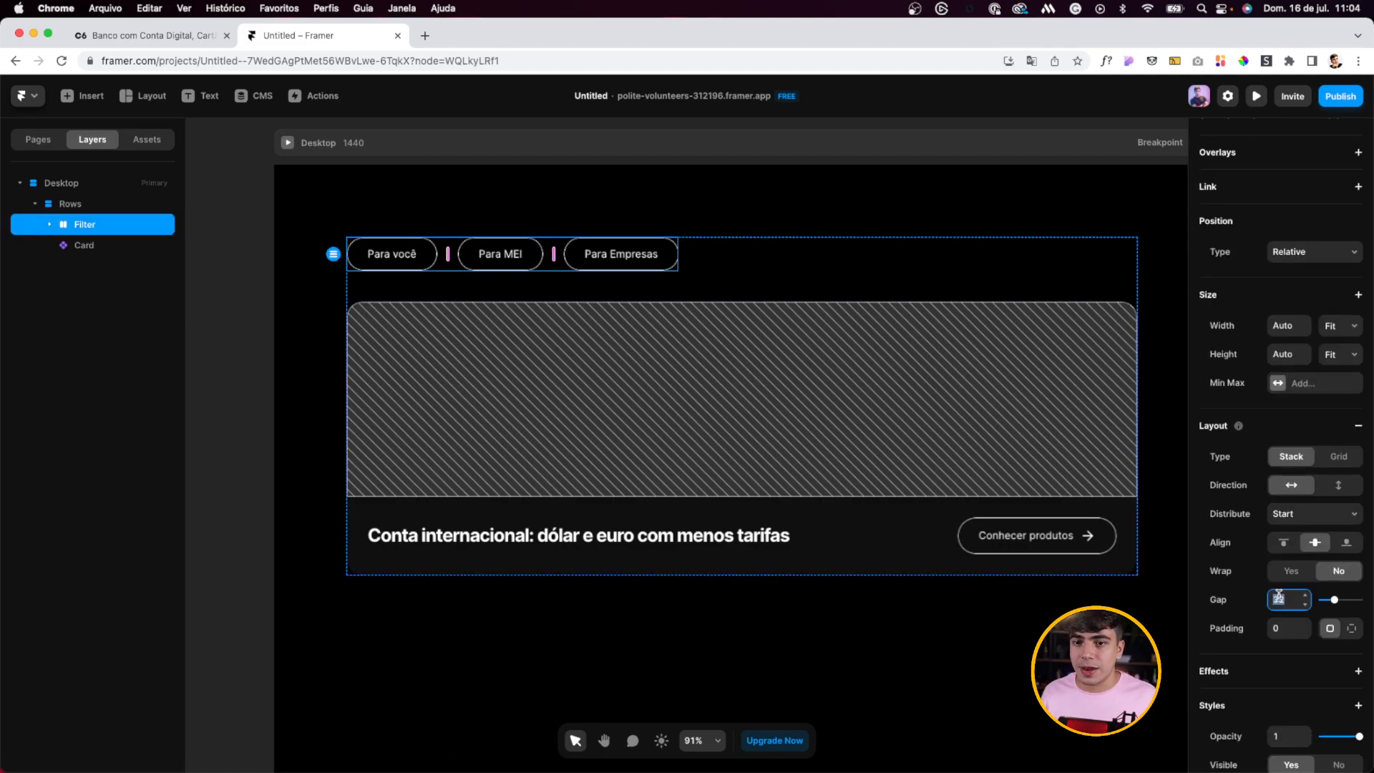
type("22")
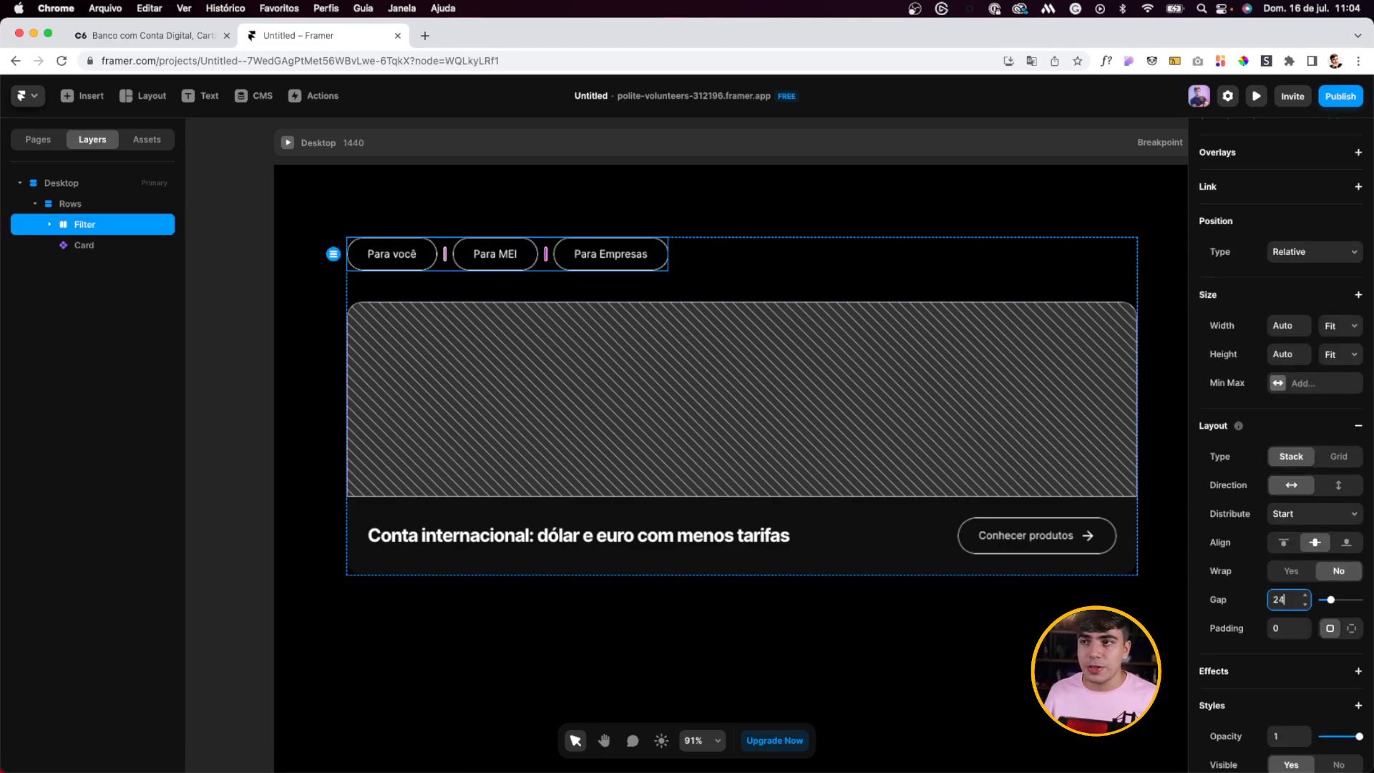
Step: Turn the Rows stack into a component named Filtro and set its Para você button to the Selected variant
left_click(398, 282)
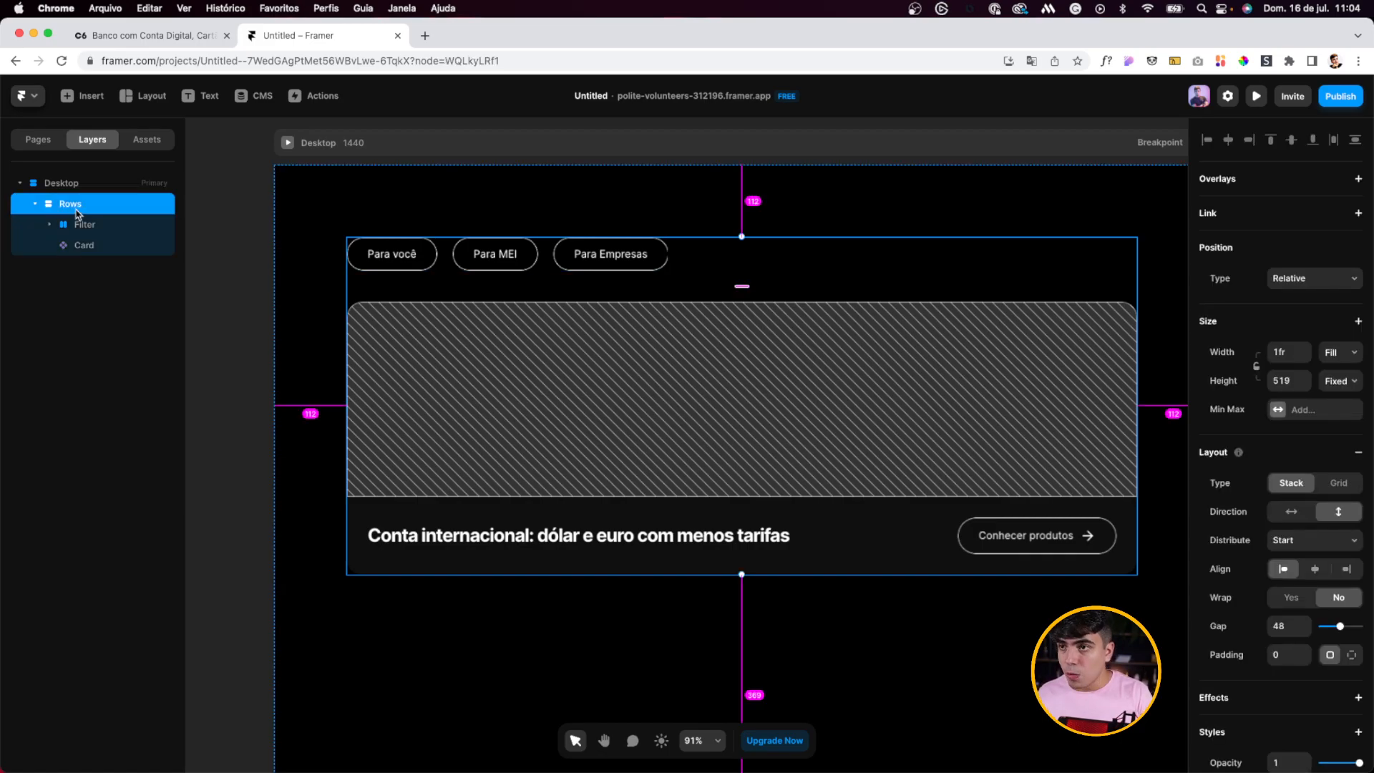
key("super+alt+k")
type("Filtro")
key("Return")
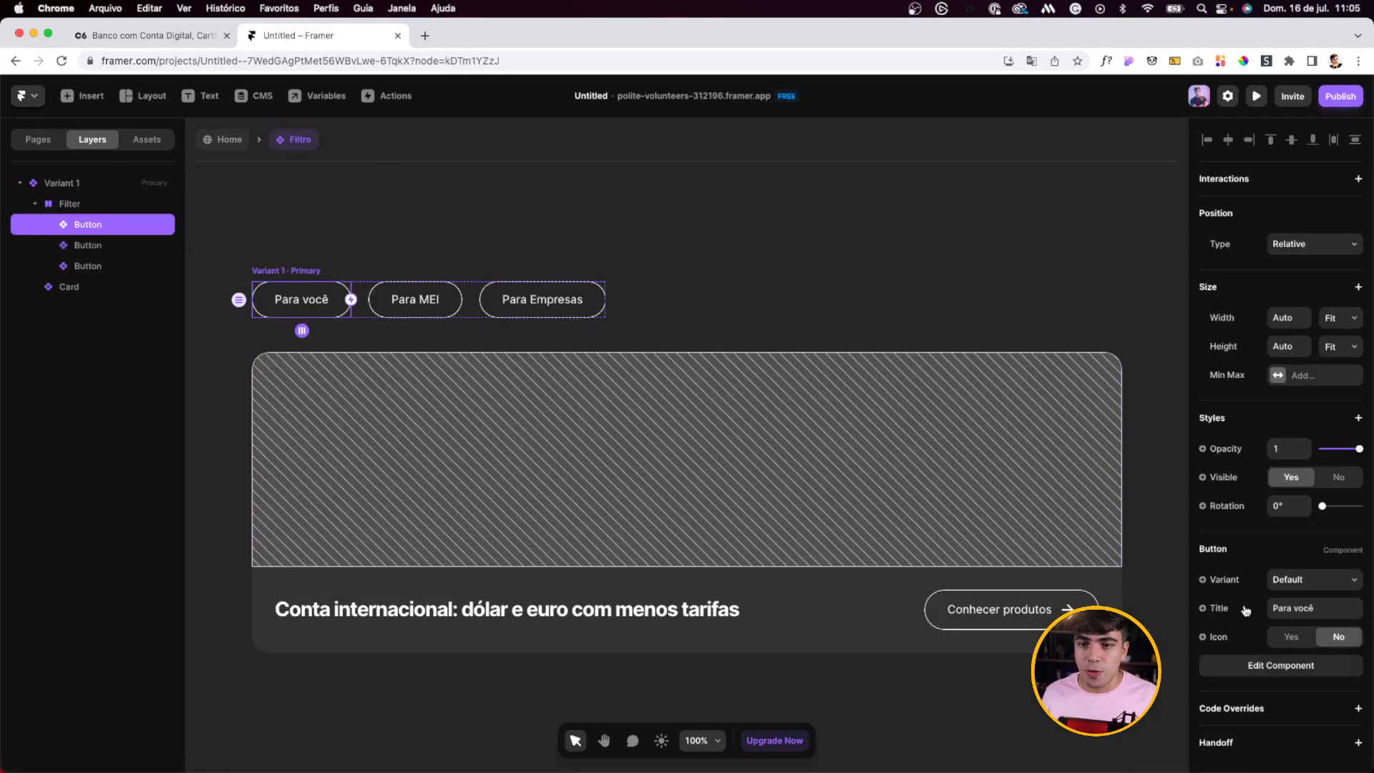
left_click(1327, 591)
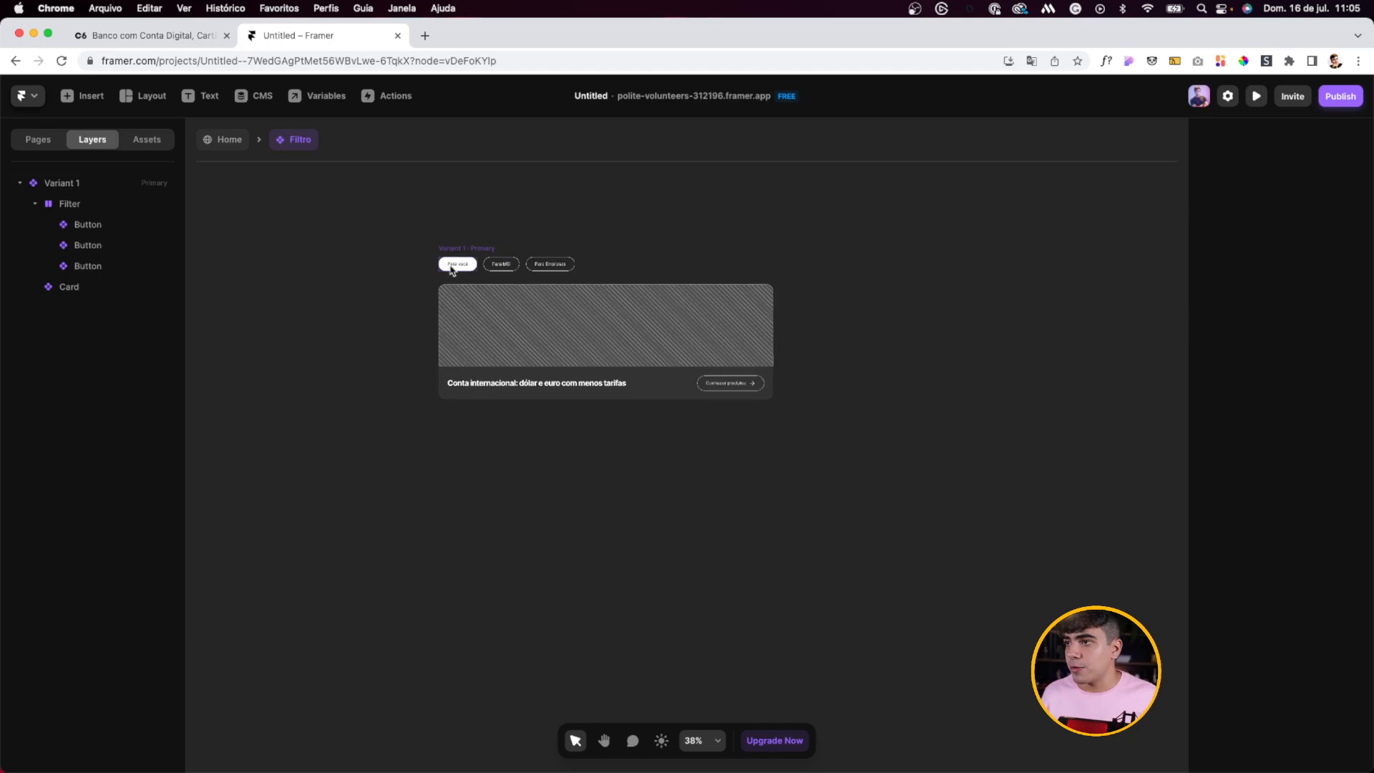
Step: Set the label's weight to Semibold in the Button component's Selected variant and return to the Filtro component
double_click(464, 279)
left_click(686, 471)
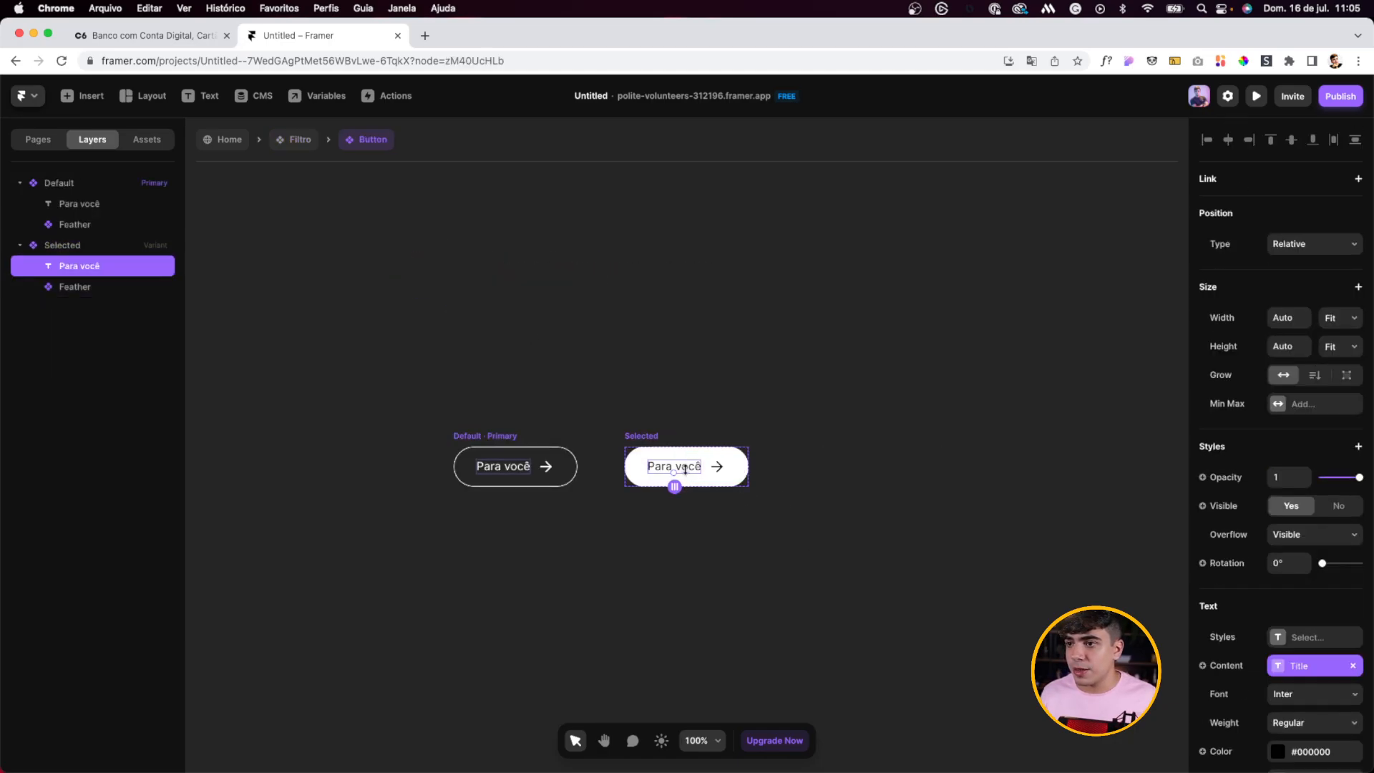
left_click(1297, 722)
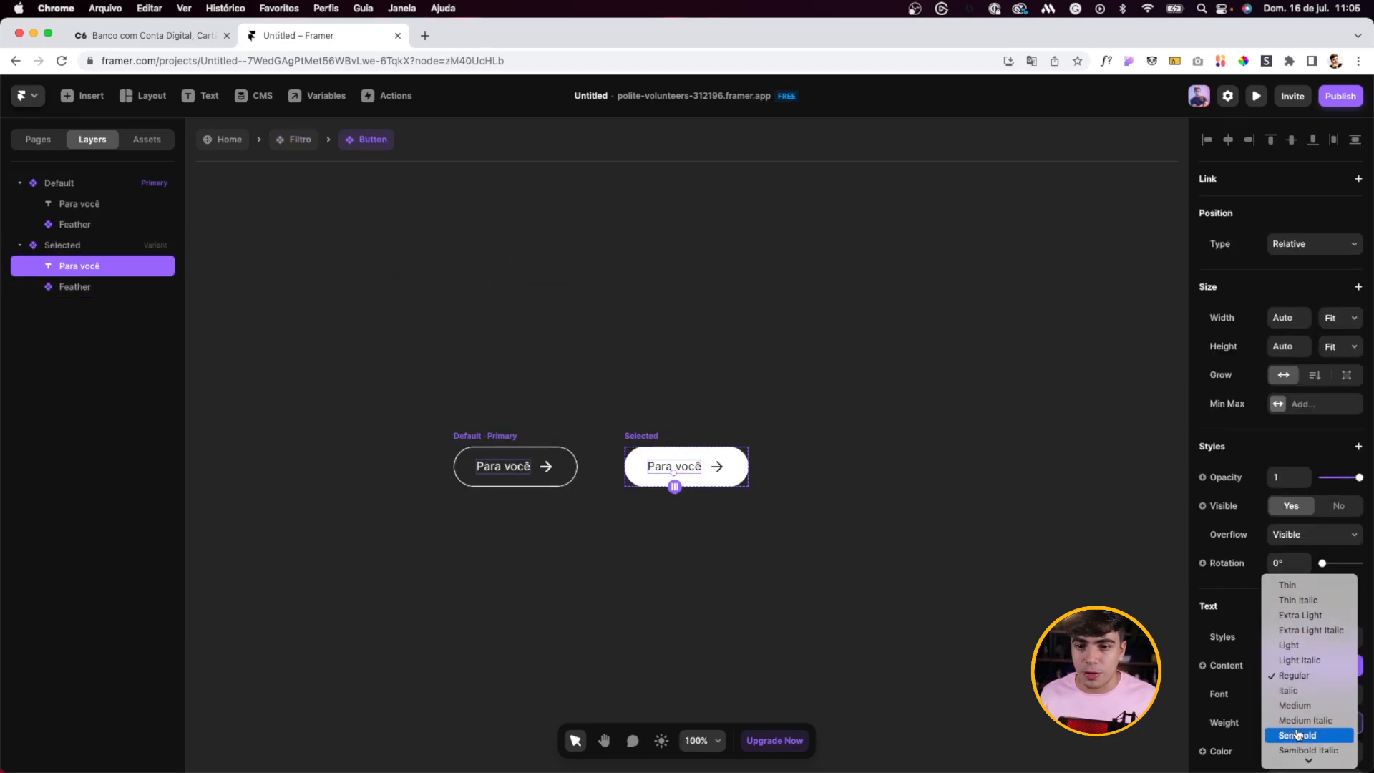
left_click(1302, 739)
double_click(487, 362)
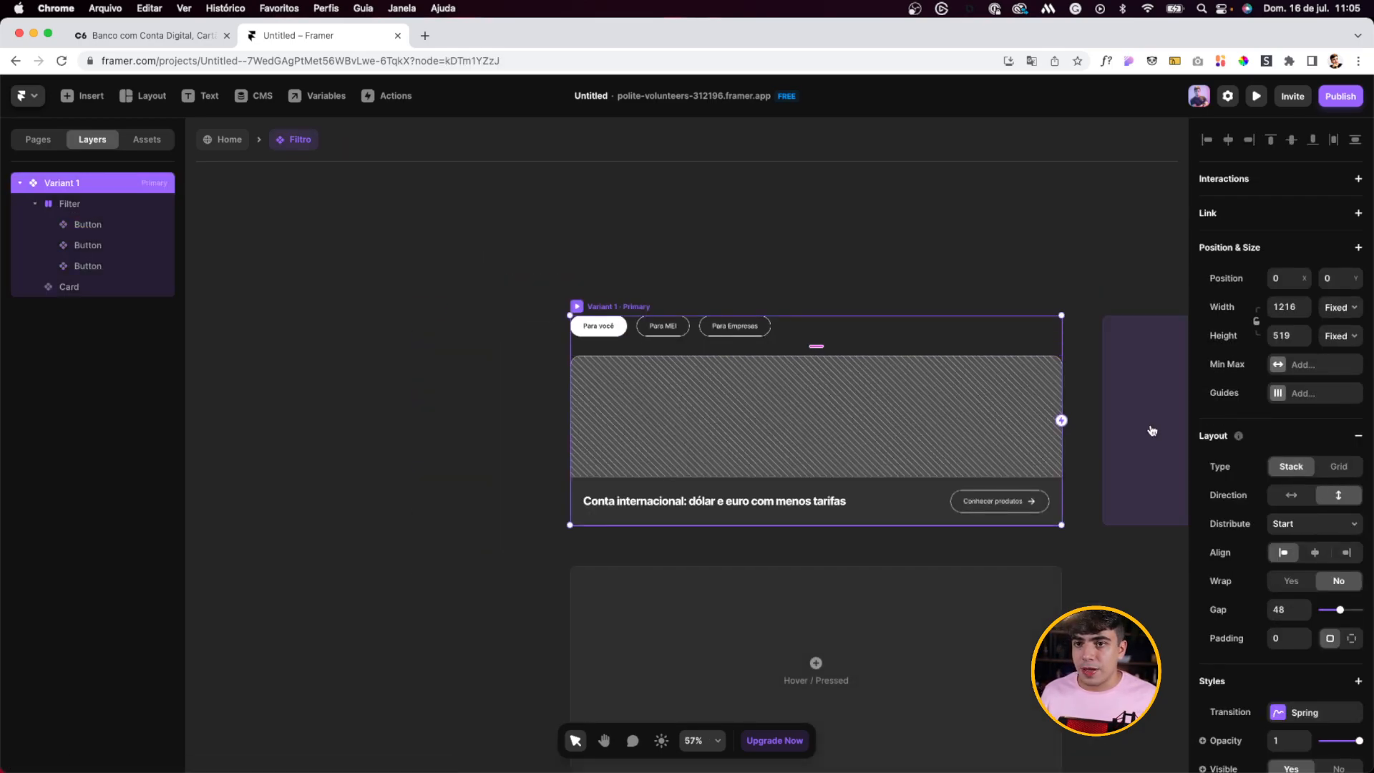
Step: Add a second Filtro variant with the Para MEI button set to Selected and the Para você button set to Default
left_click(1152, 430)
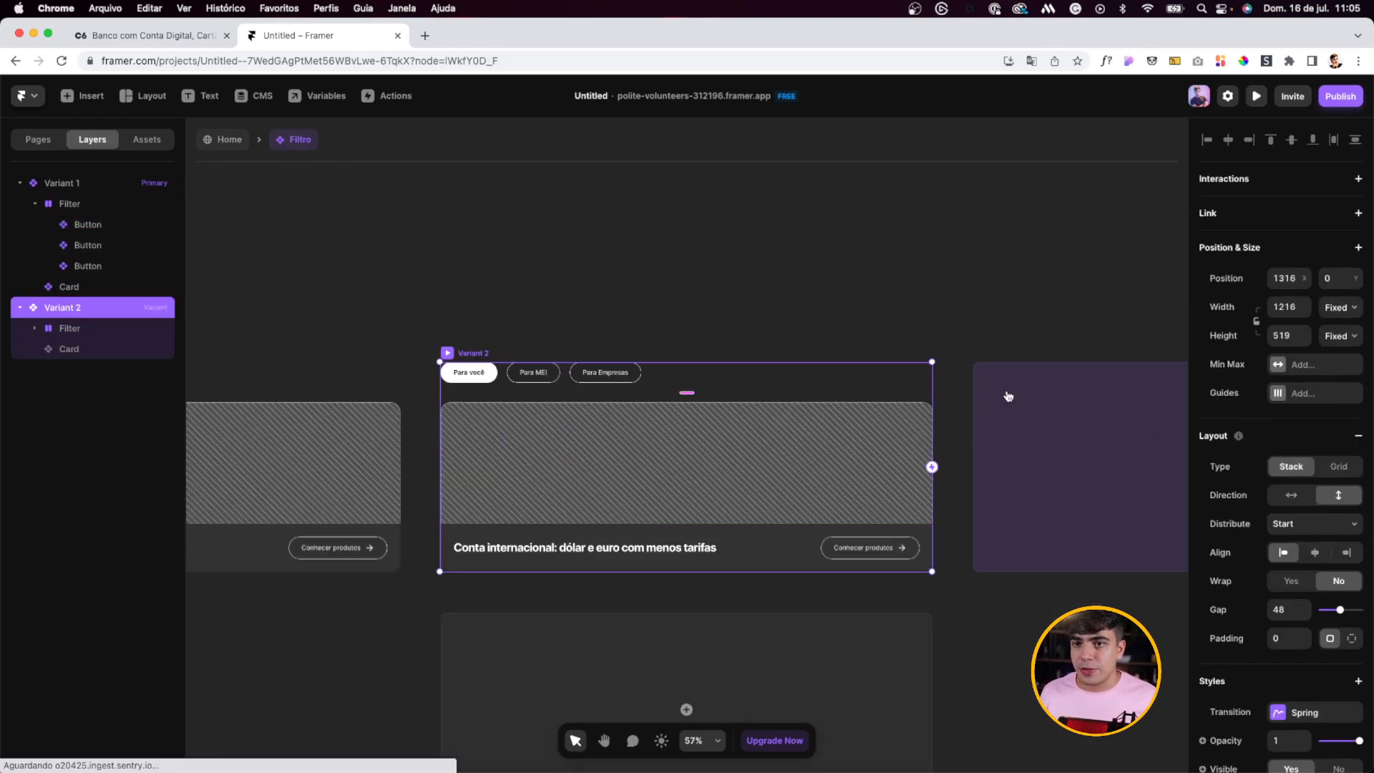
double_click(537, 369)
left_click(1321, 580)
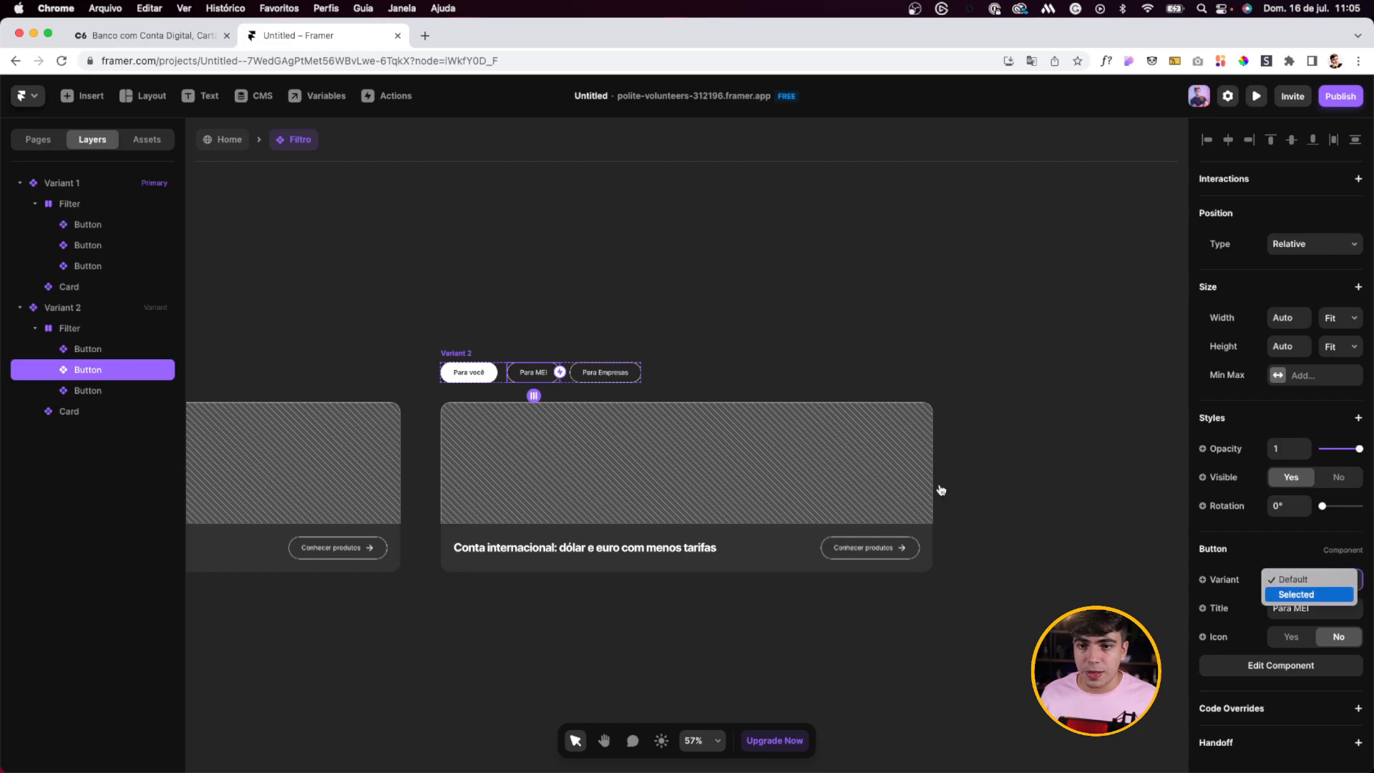
left_click(1320, 594)
key("shift+Tab")
left_click(1301, 579)
left_click(1294, 564)
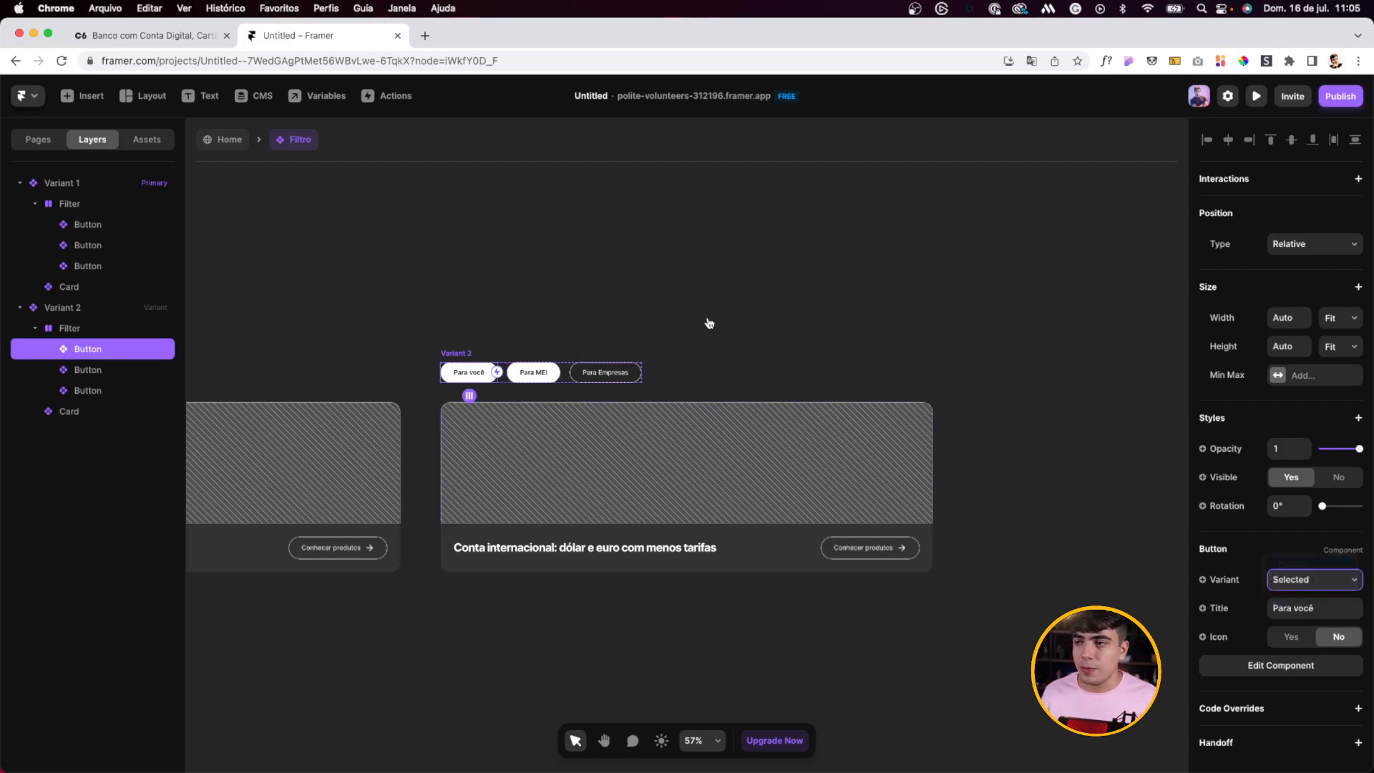
left_click(709, 322)
Step: Add a third Filtro variant with the Para Empresas button set to Selected and the Para MEI button set to Default
left_click(451, 356)
left_click(994, 439)
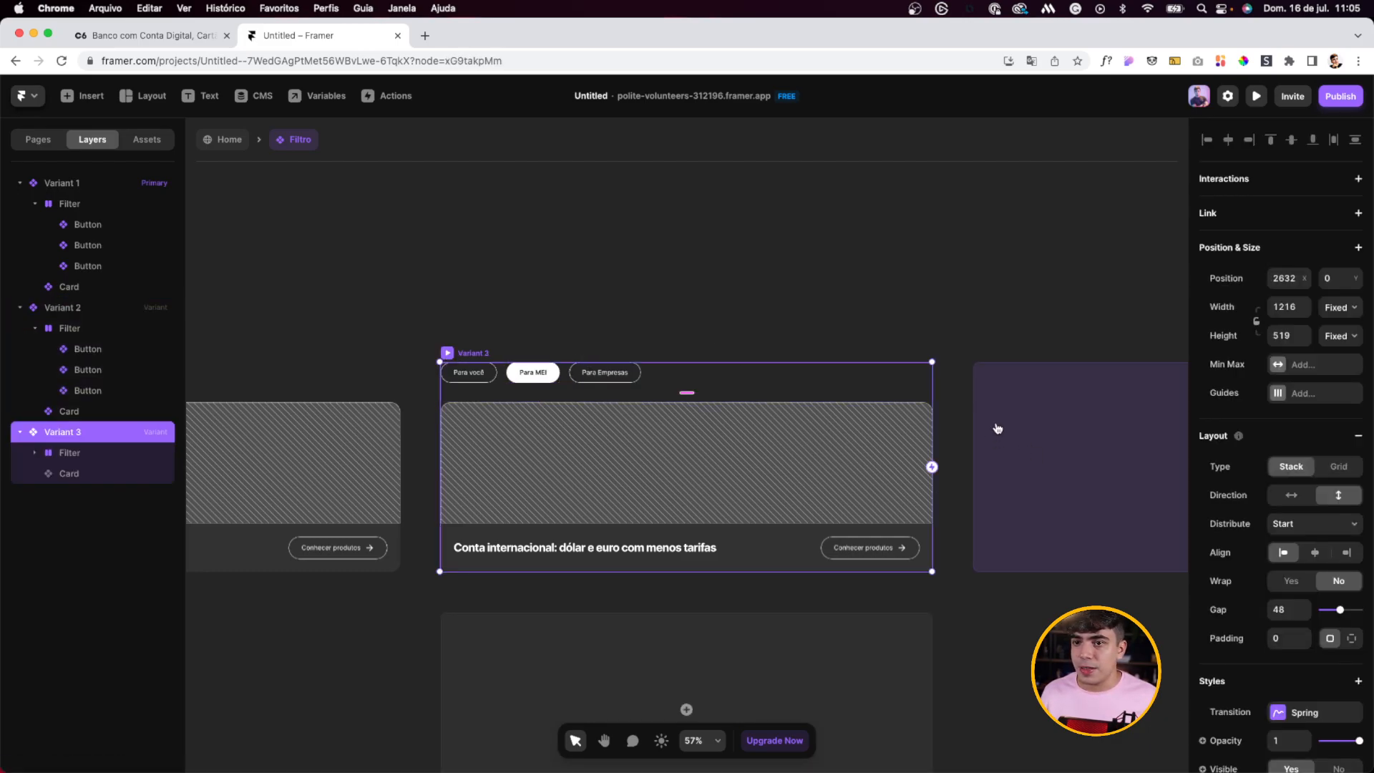
double_click(602, 373)
left_click(1294, 582)
left_click(1293, 594)
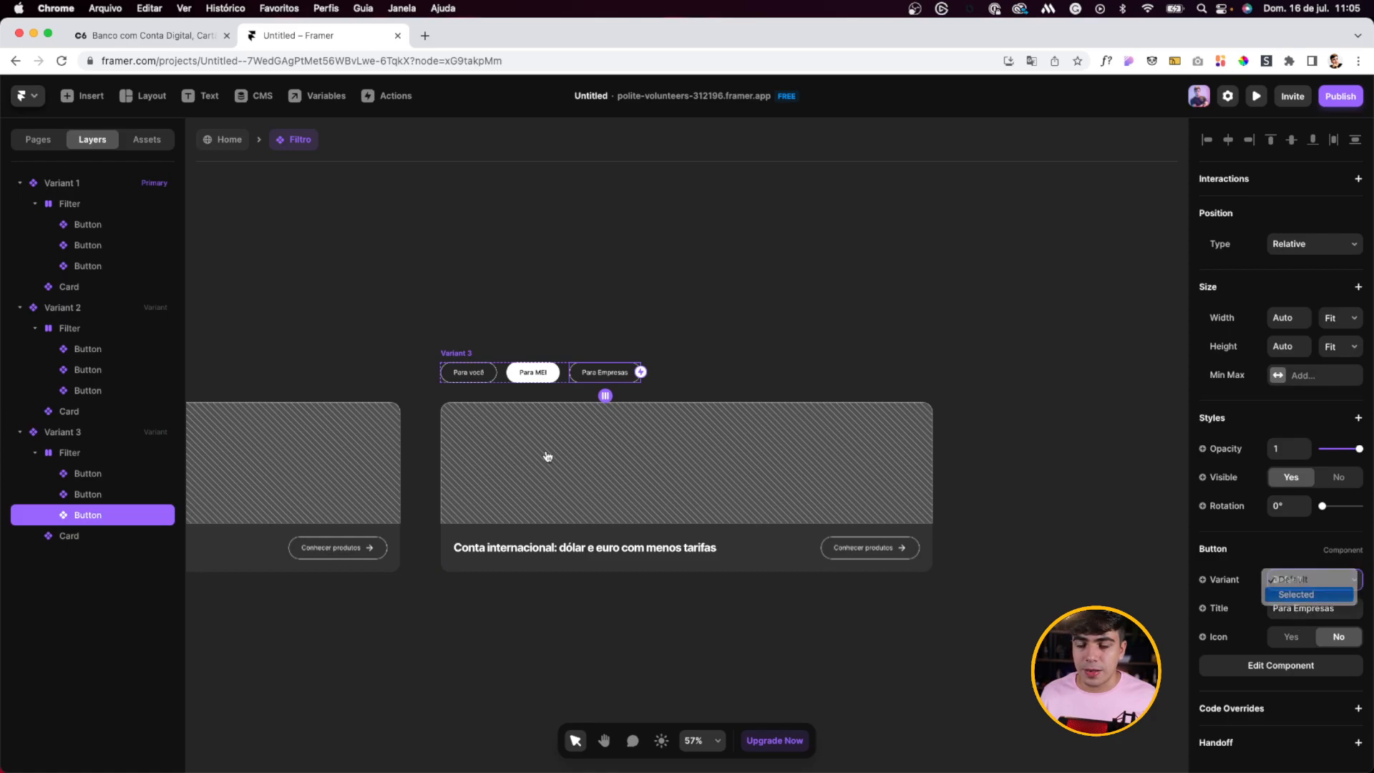
left_click(529, 373)
left_click(1318, 580)
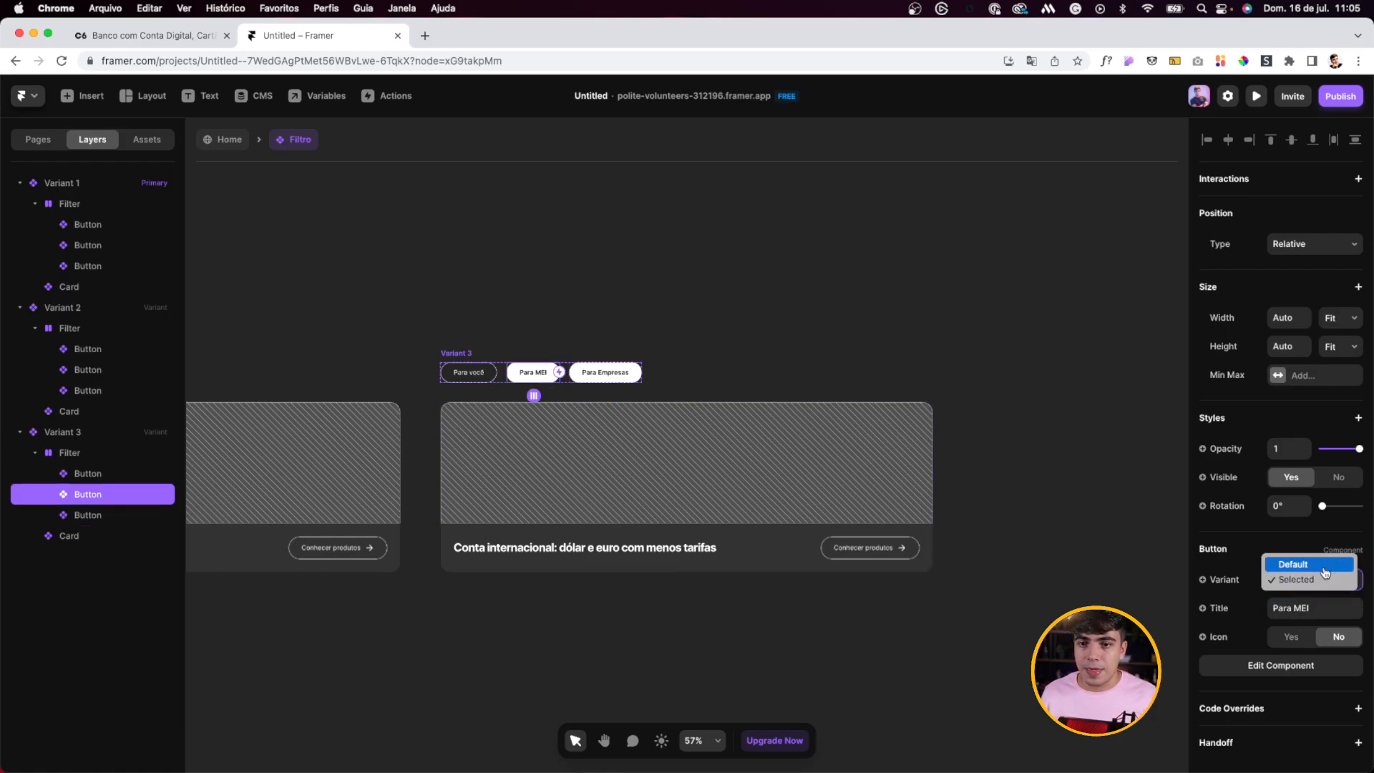
left_click(1281, 564)
left_click(582, 294)
Step: Add tap interactions in Variant 1 linking Para você to Variant 1, Para MEI to Variant 2 and Para Empresas to Variant 3
scroll(582, 294, "left", 15)
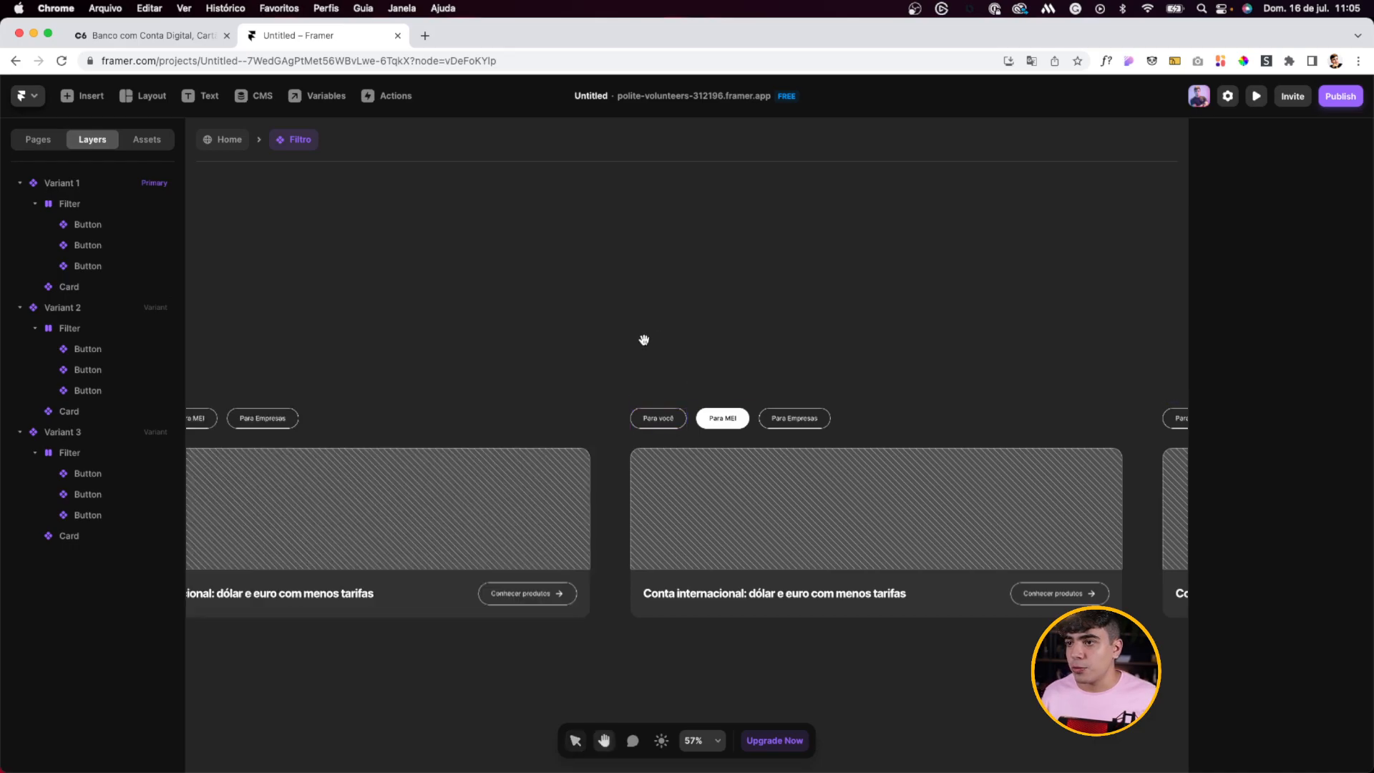
left_click(530, 392)
left_click_drag(546, 406, 858, 464)
left_click(607, 387)
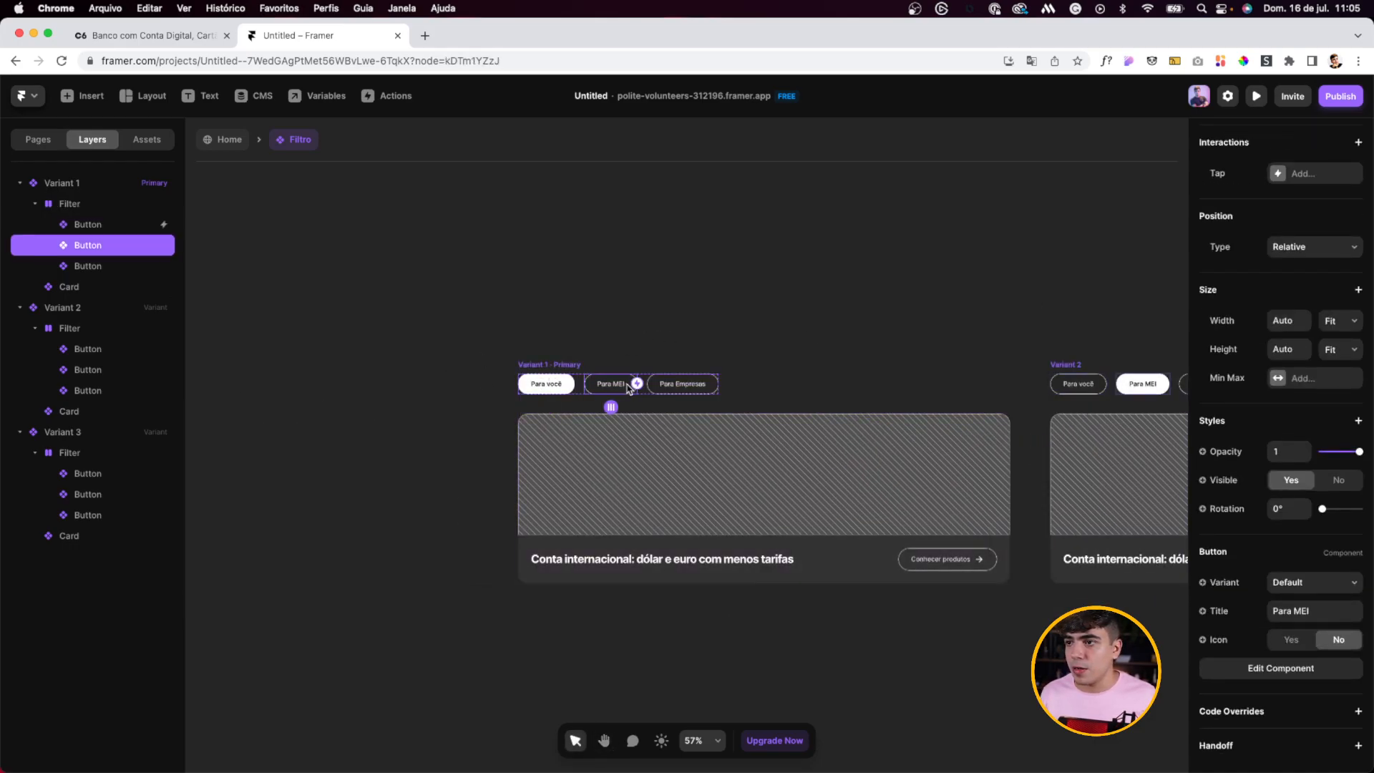
left_click_drag(611, 407, 1082, 428)
left_click(688, 385)
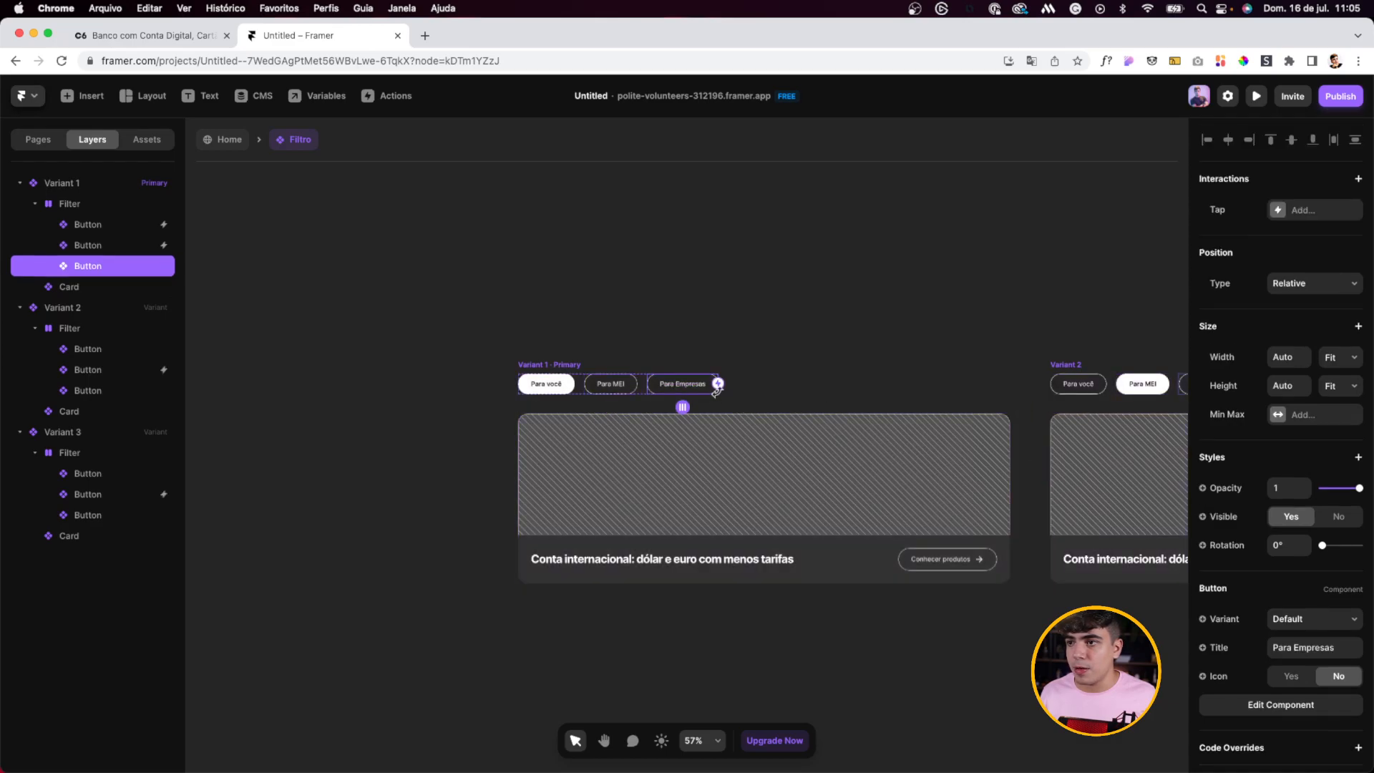
scroll(727, 389, "right", 9)
left_click_drag(722, 388, 949, 444)
left_click(816, 320)
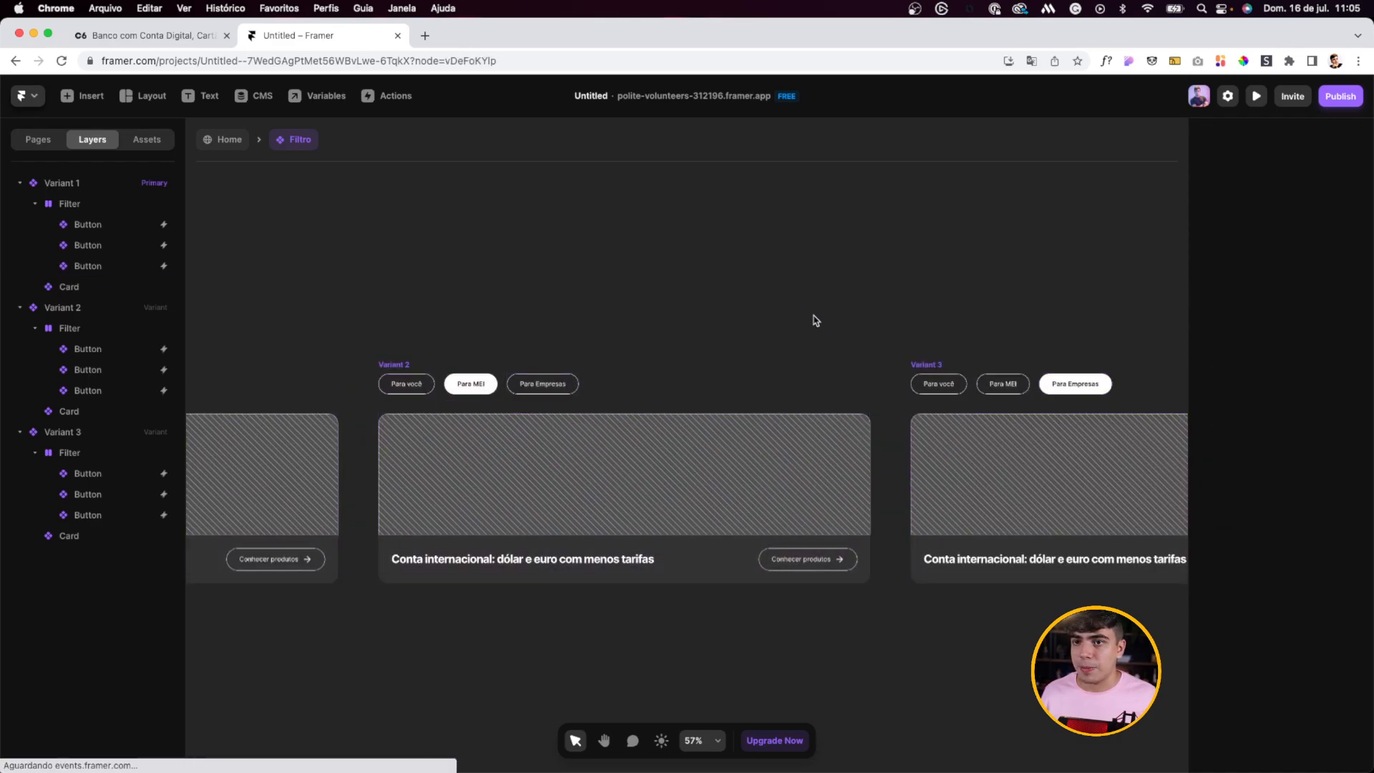
Step: Examine the three Filtro variants side by side, comparing their selected filter buttons and cards
scroll(725, 308, "left", 7)
scroll(691, 373, "right", 5)
scroll(690, 372, "down", 1)
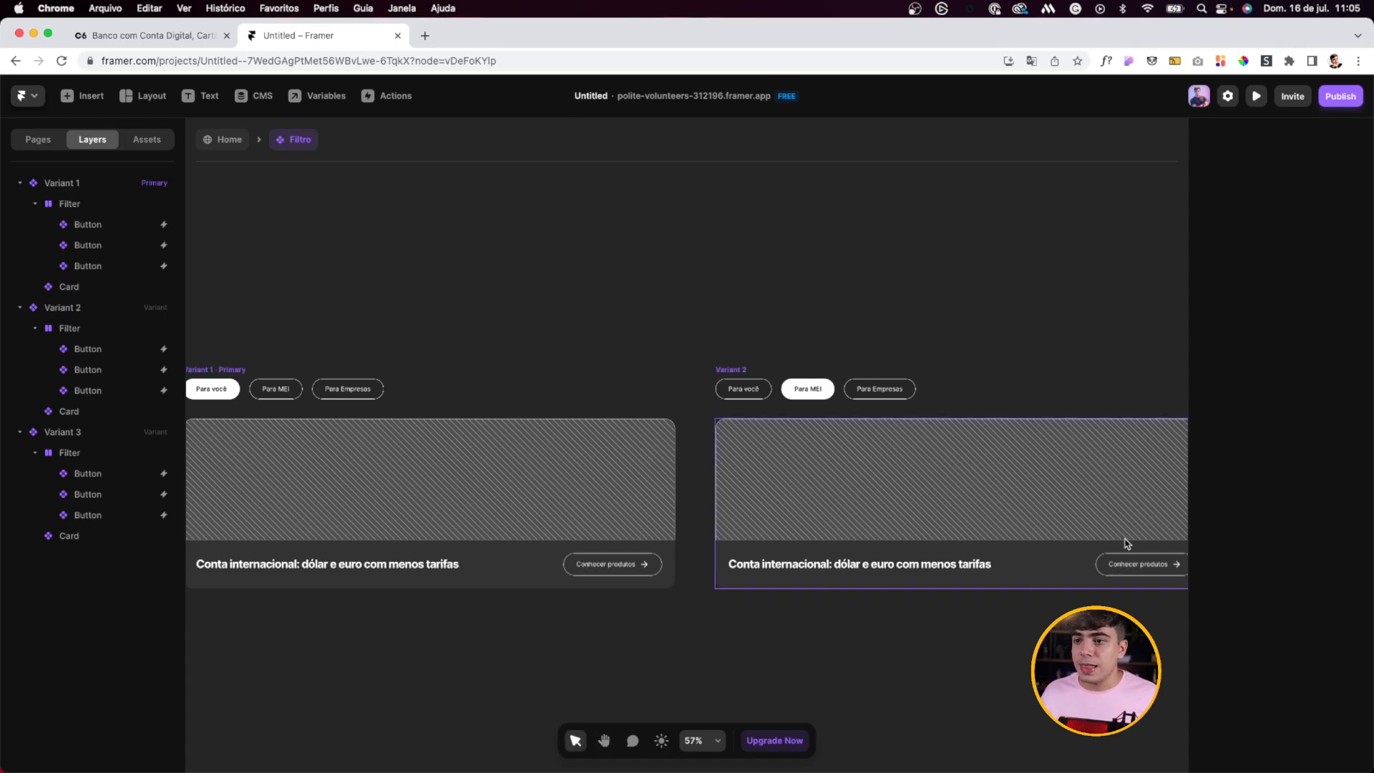
scroll(759, 301, "right", 5)
scroll(534, 368, "left", 10)
scroll(706, 322, "up", 2)
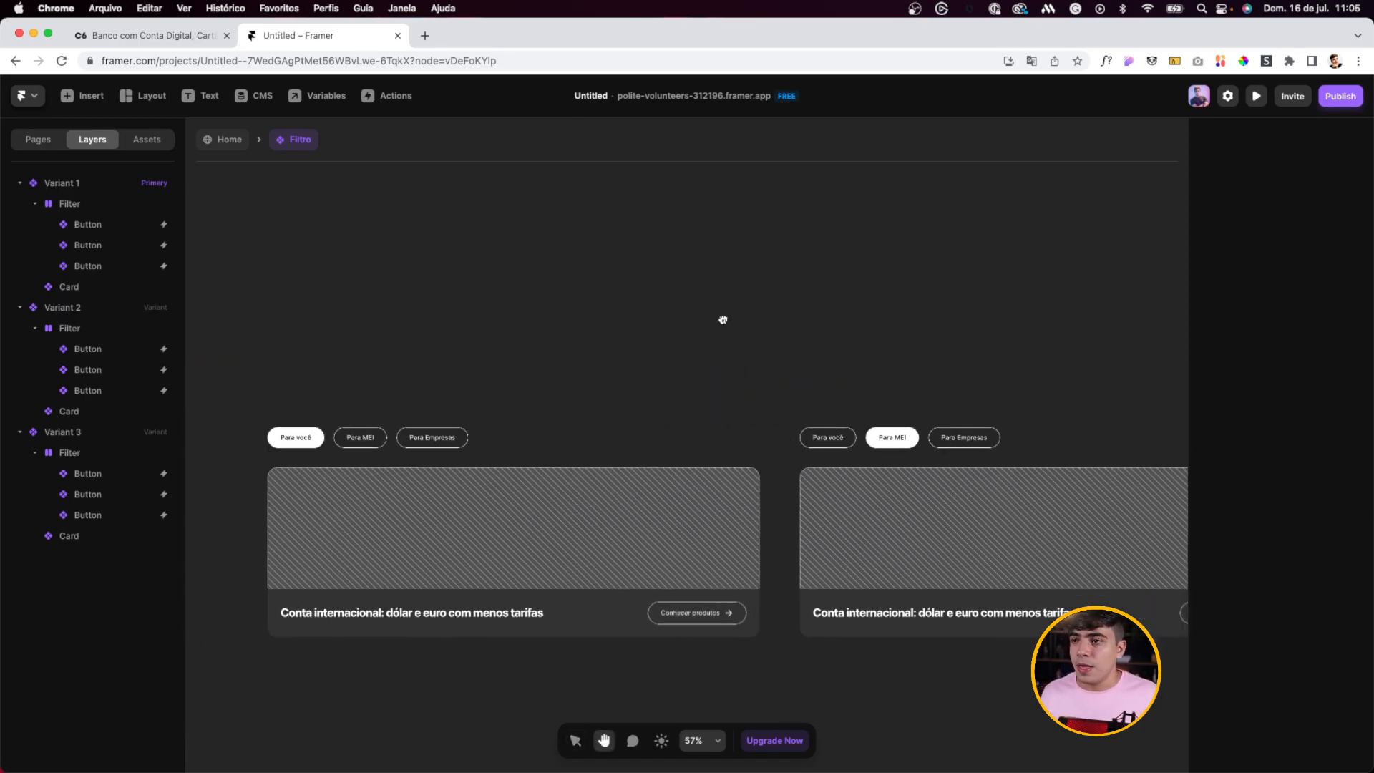
scroll(573, 466, "down", 4)
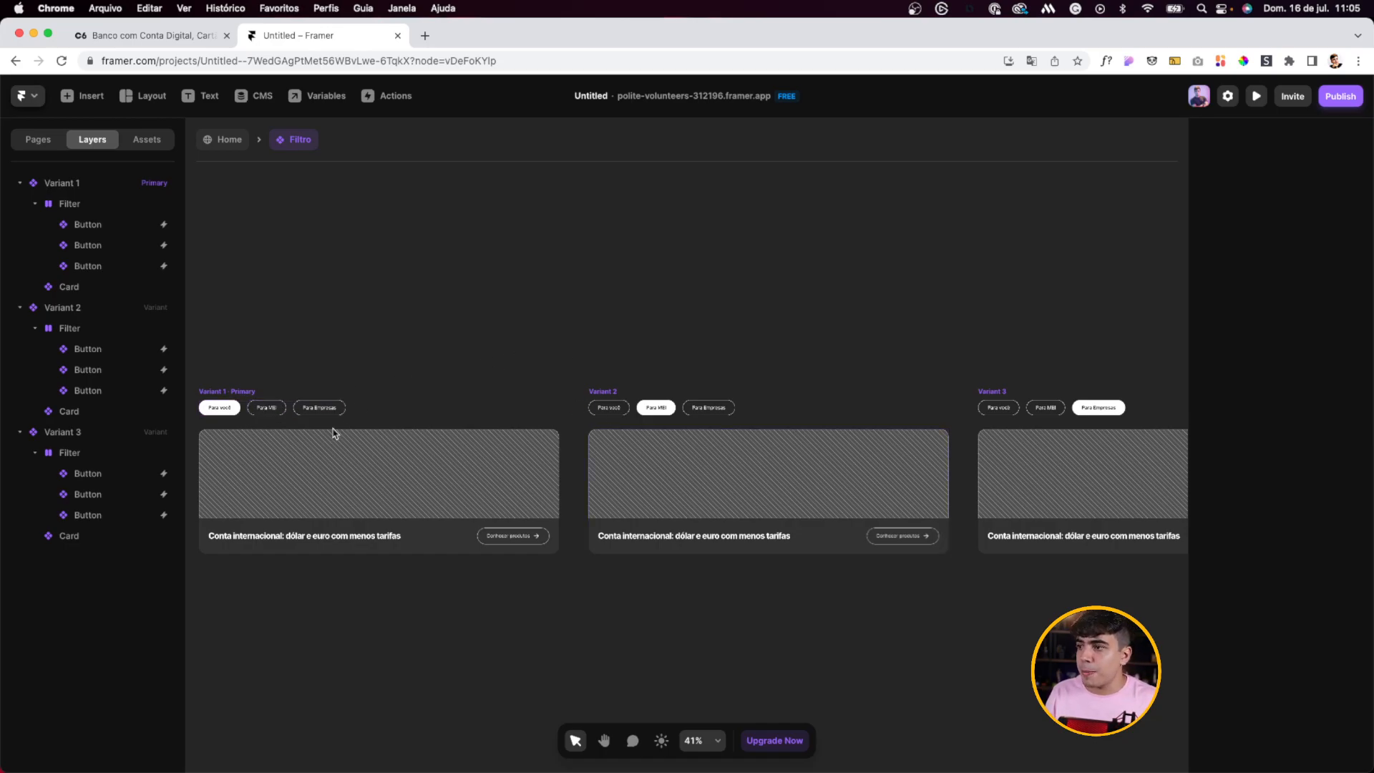
scroll(945, 365, "left", 5)
scroll(895, 313, "right", 4)
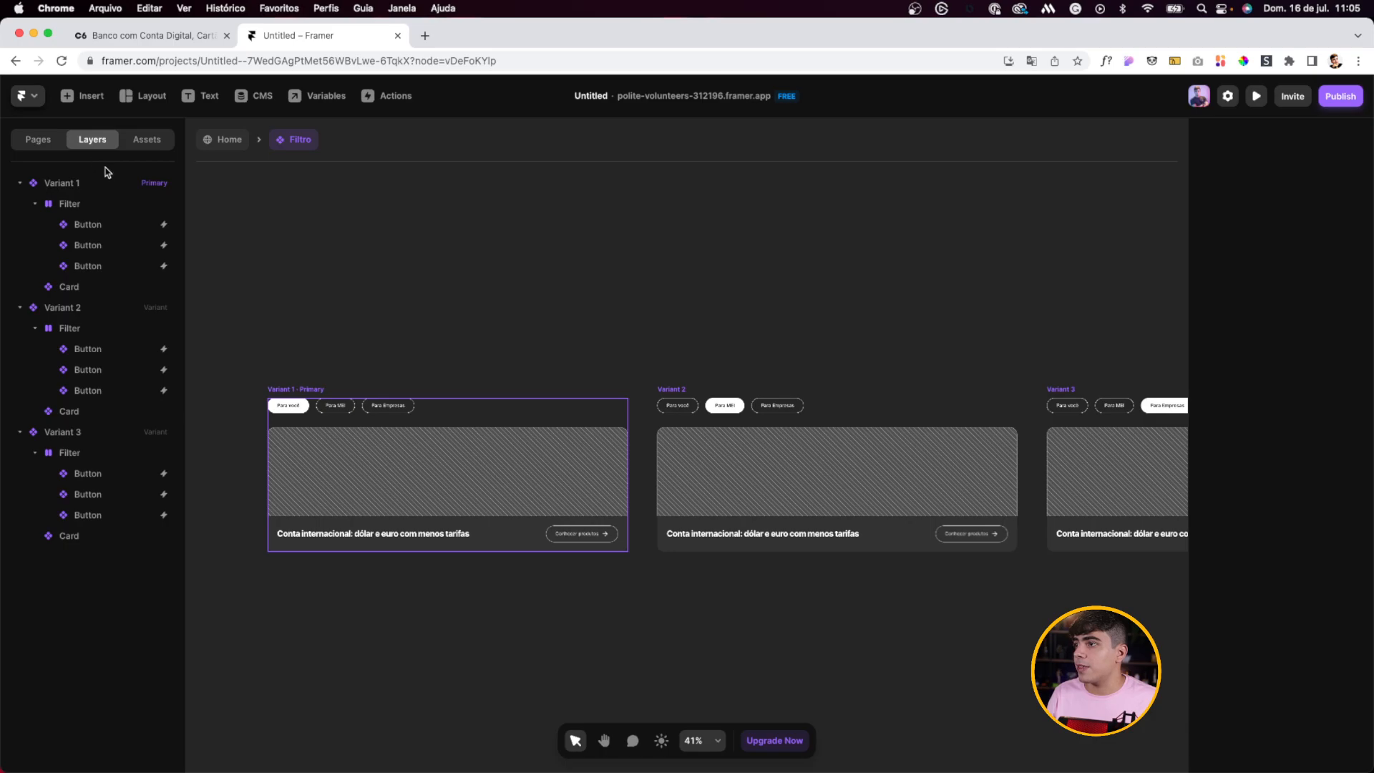
left_click(377, 448)
left_click(280, 301)
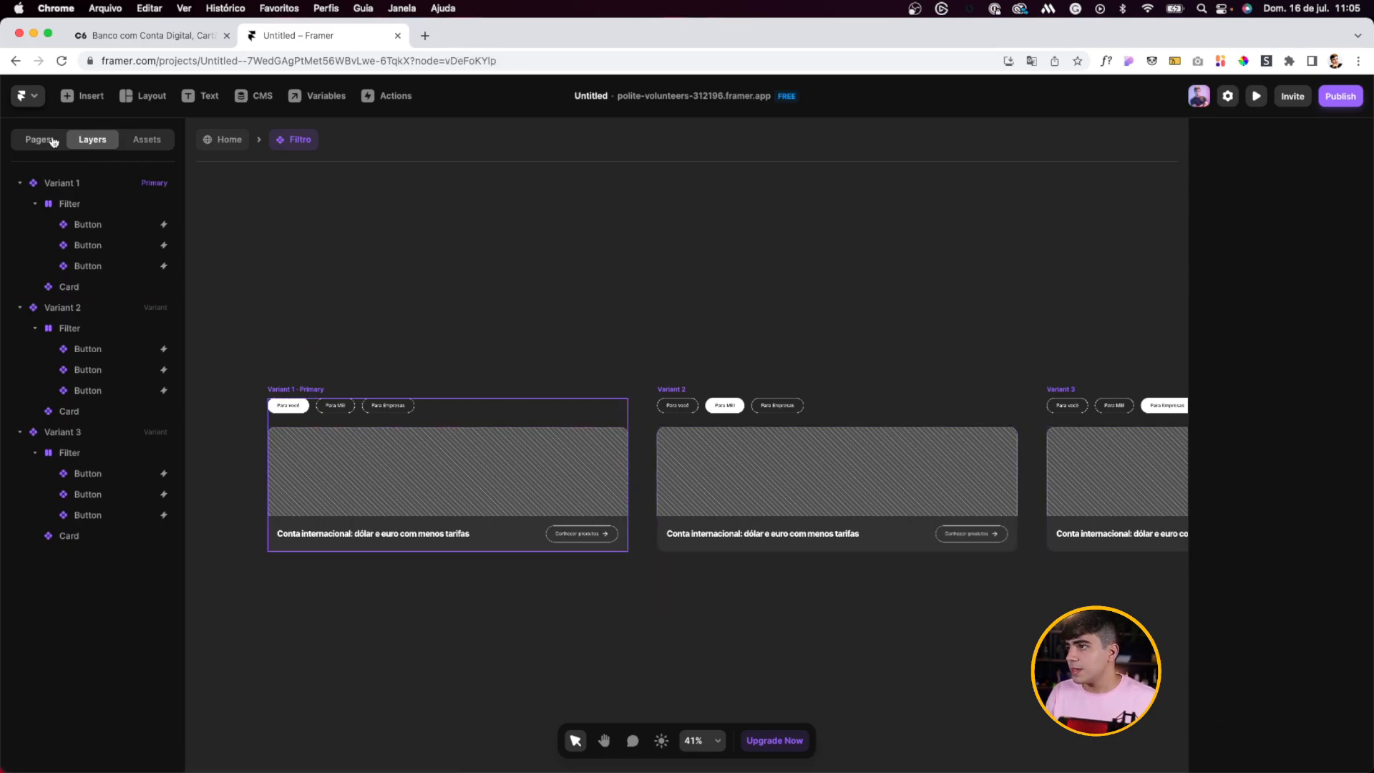
Step: Insert the C6 Bank collection list between the Filter stack and the Card in Variant 1 and set its width to Fill
left_click(77, 101)
mouse_move(104, 449)
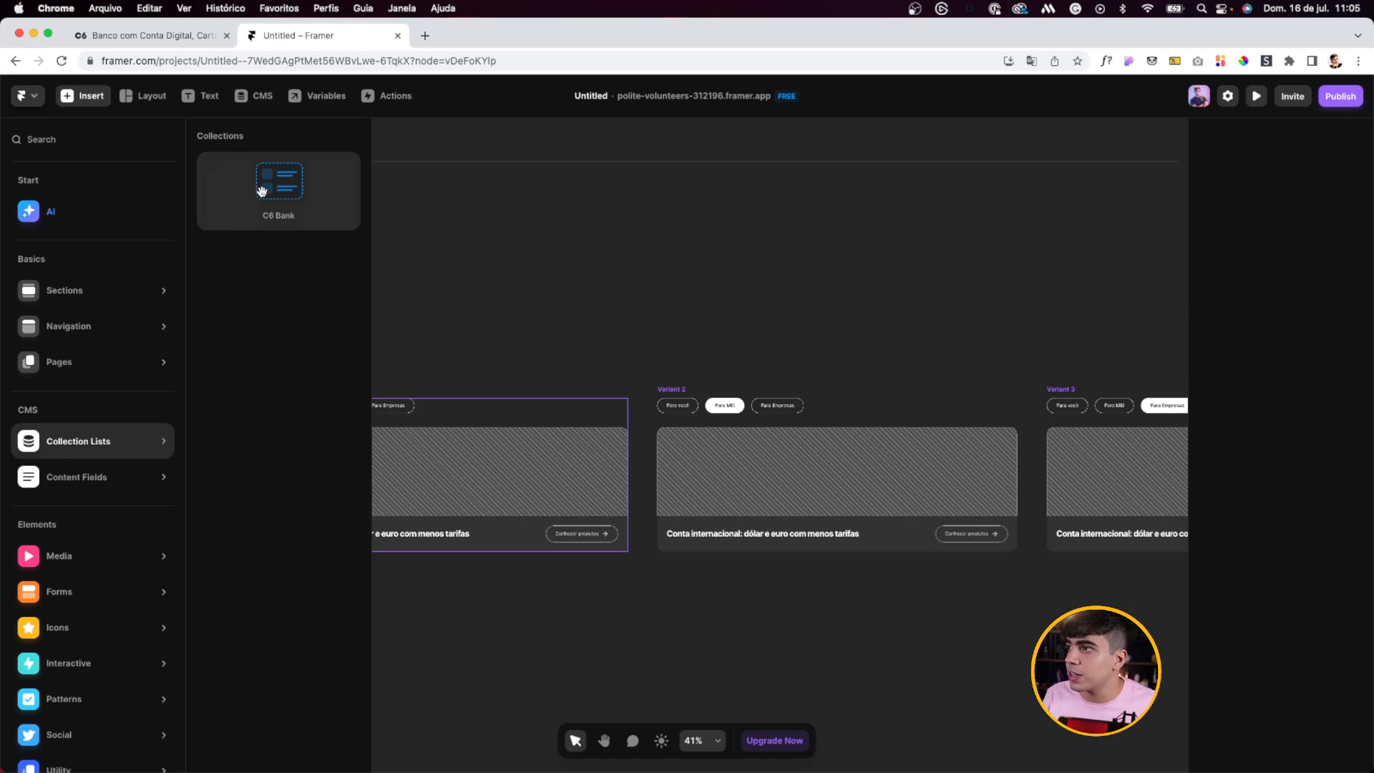
left_click_drag(268, 216, 360, 422)
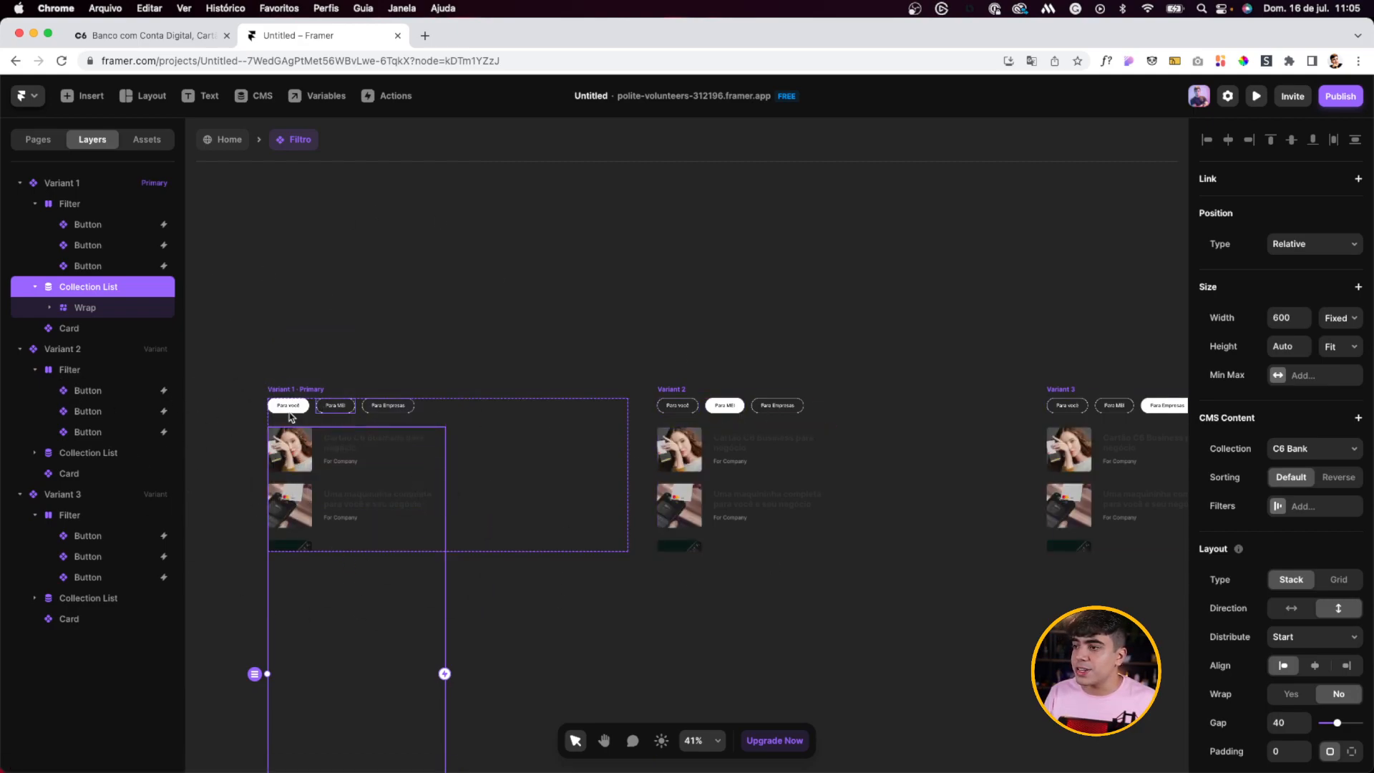
left_click(1336, 320)
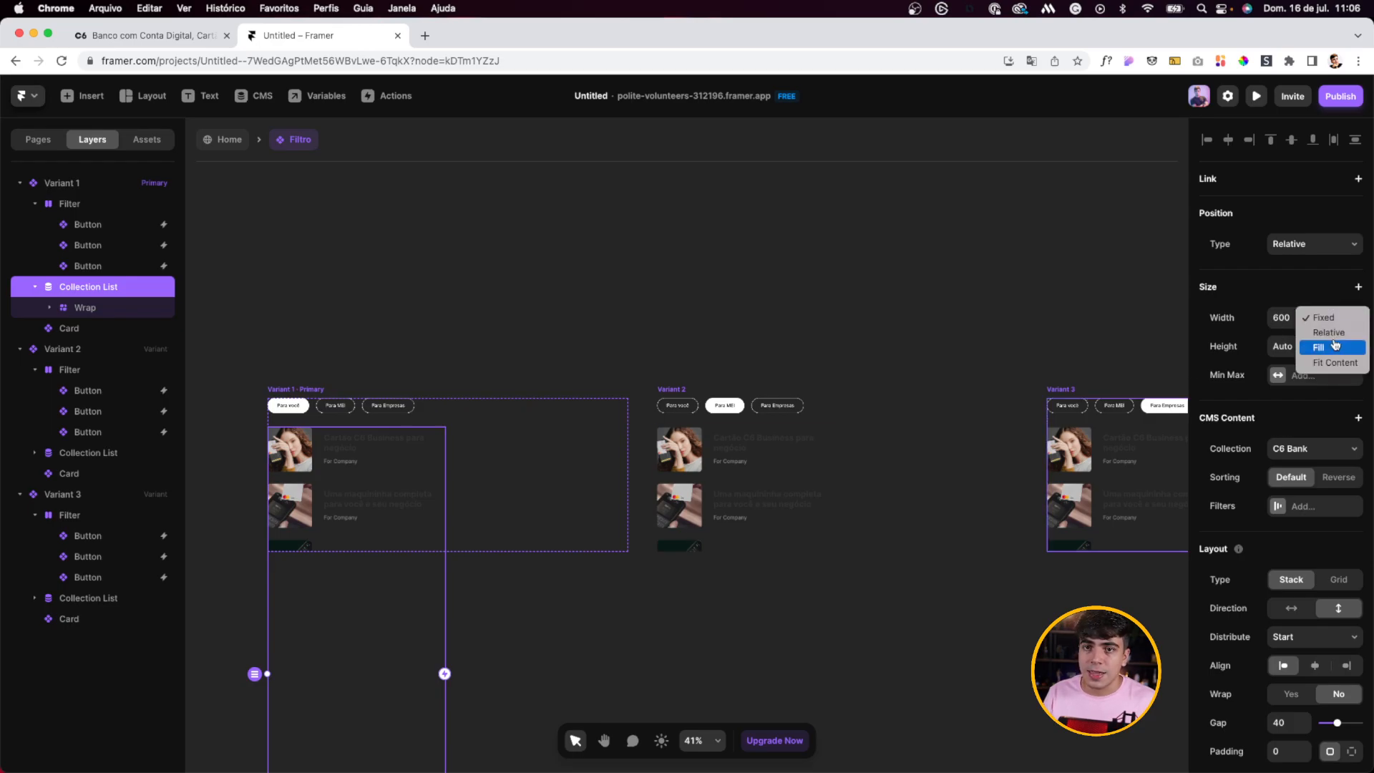
left_click(1335, 346)
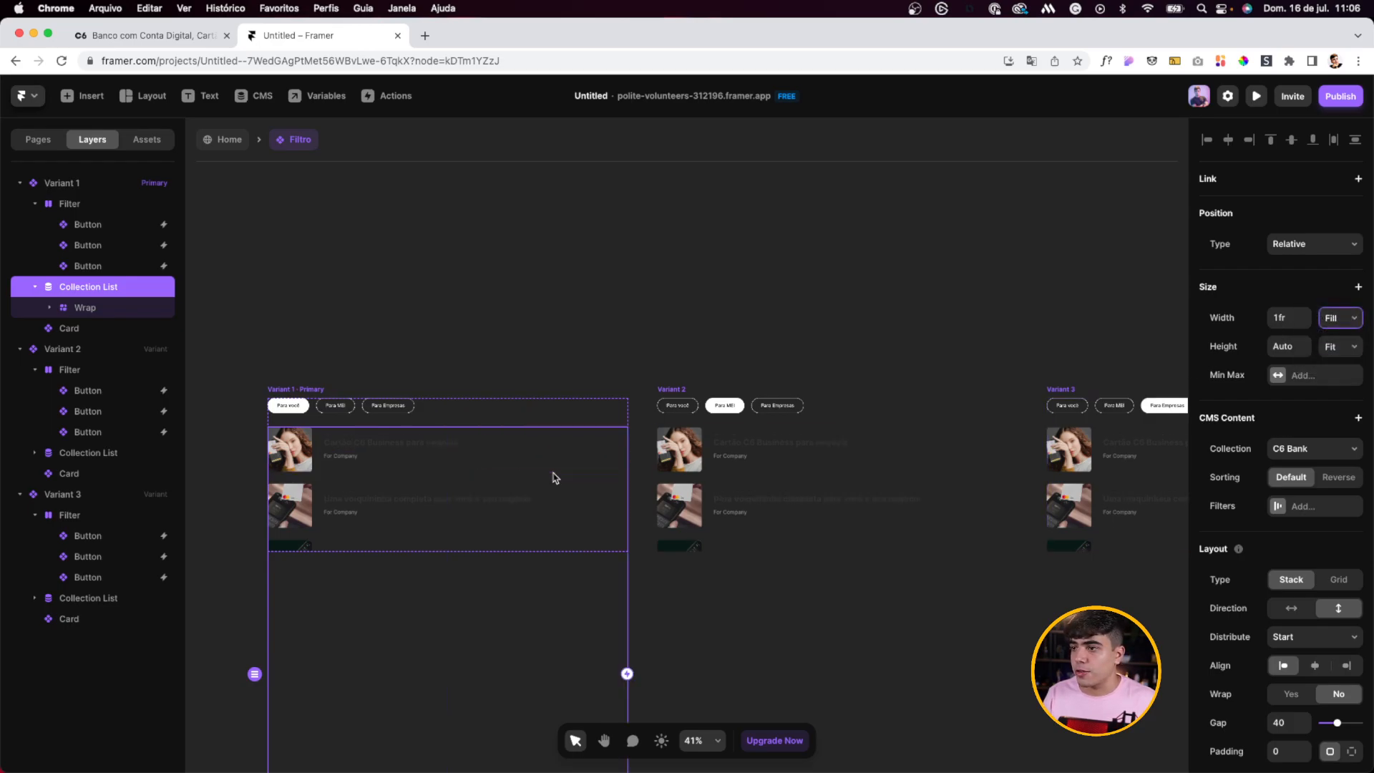
Step: Delete the default Wrap content from Variant 1's collection list and move the Card into the list
left_click(76, 315)
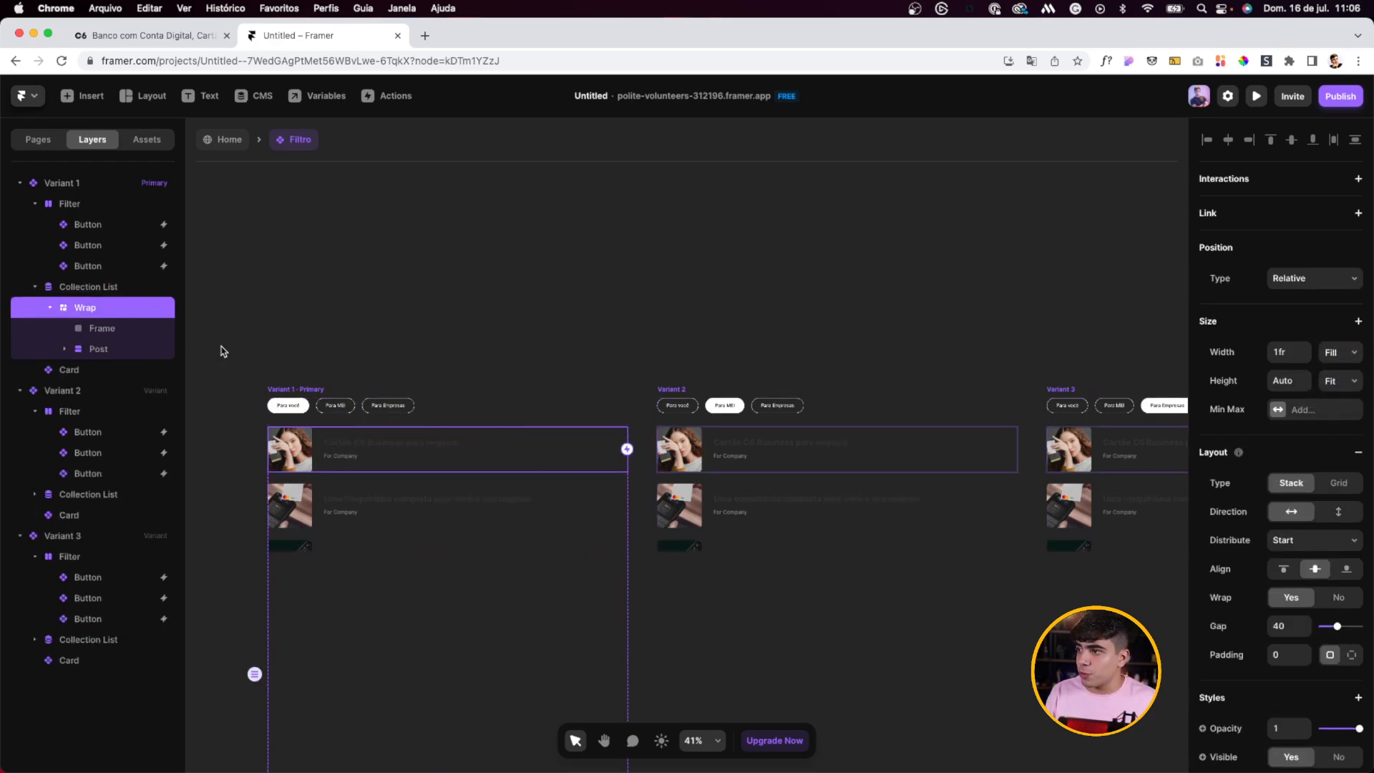
left_click(223, 351)
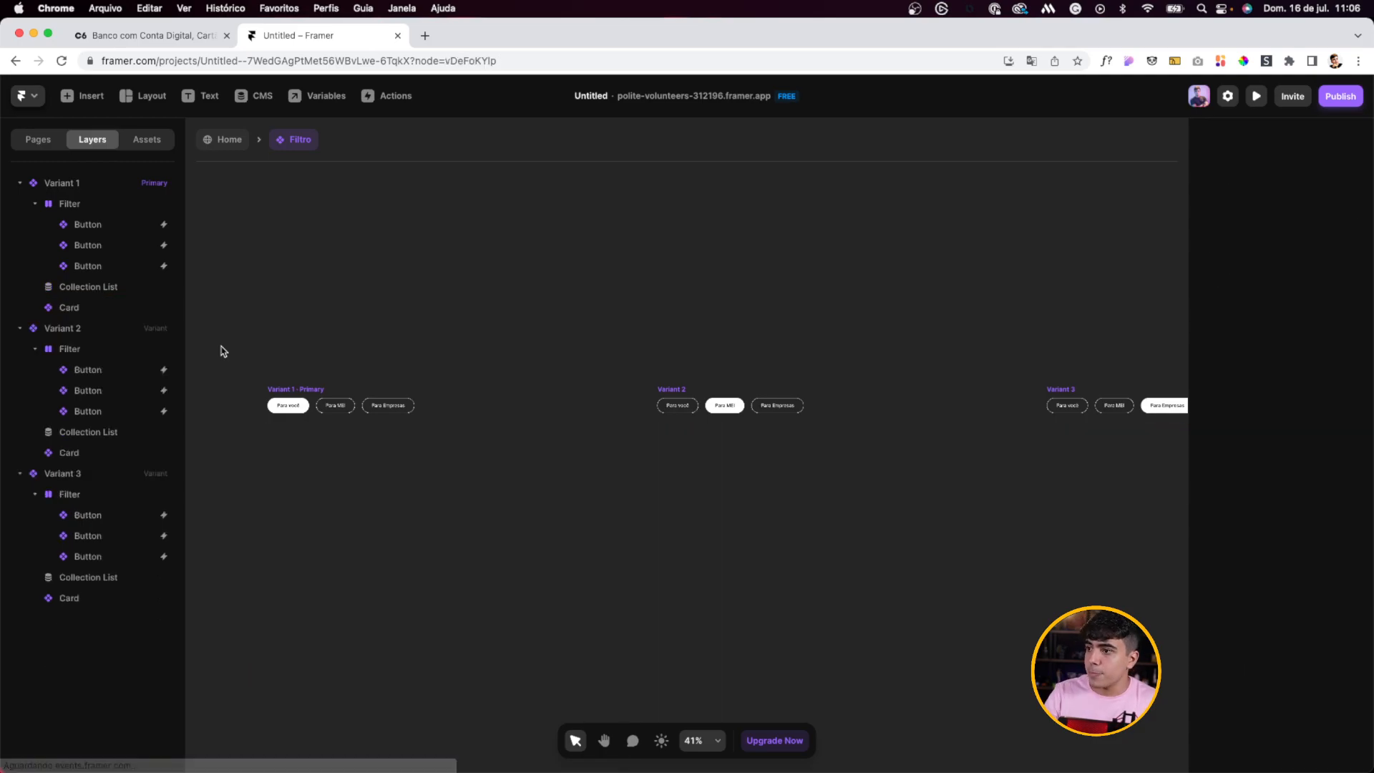
left_click(345, 480)
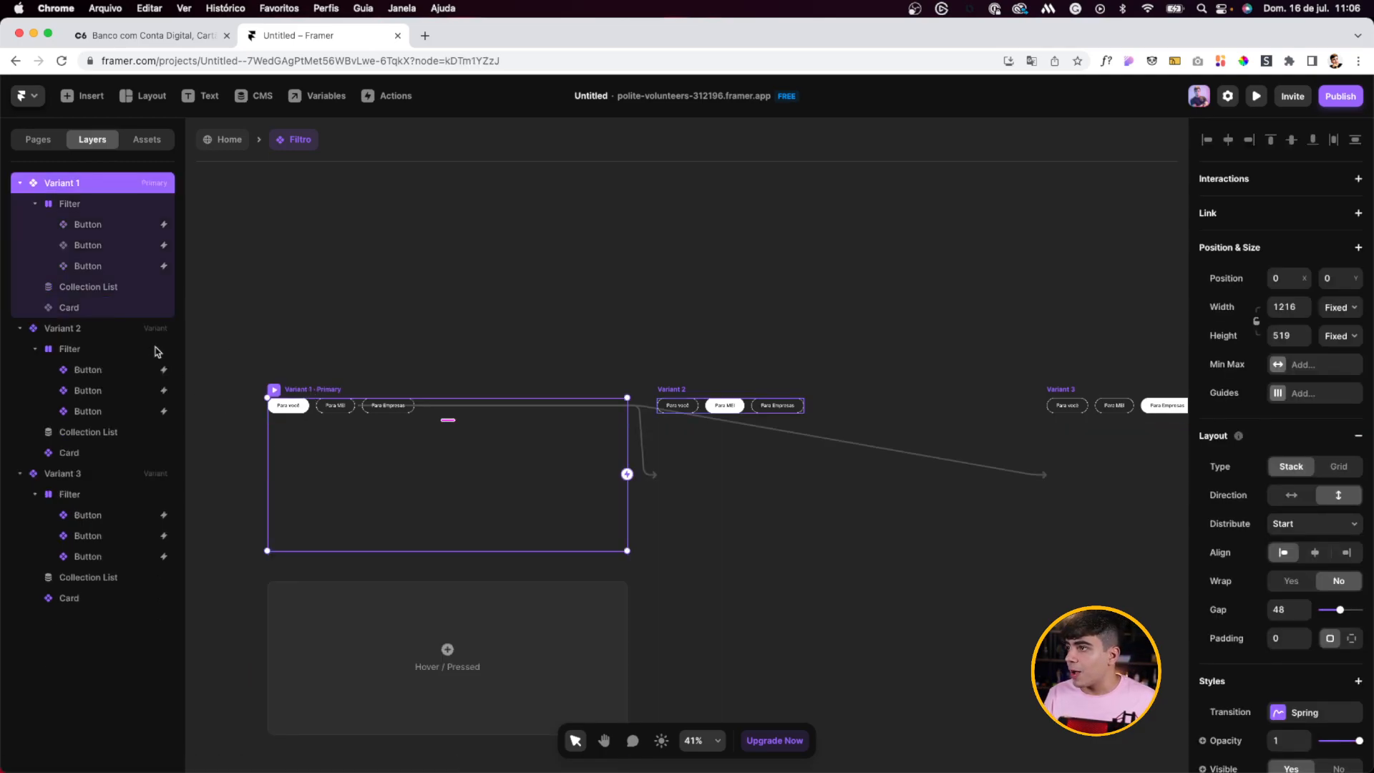
left_click(71, 309)
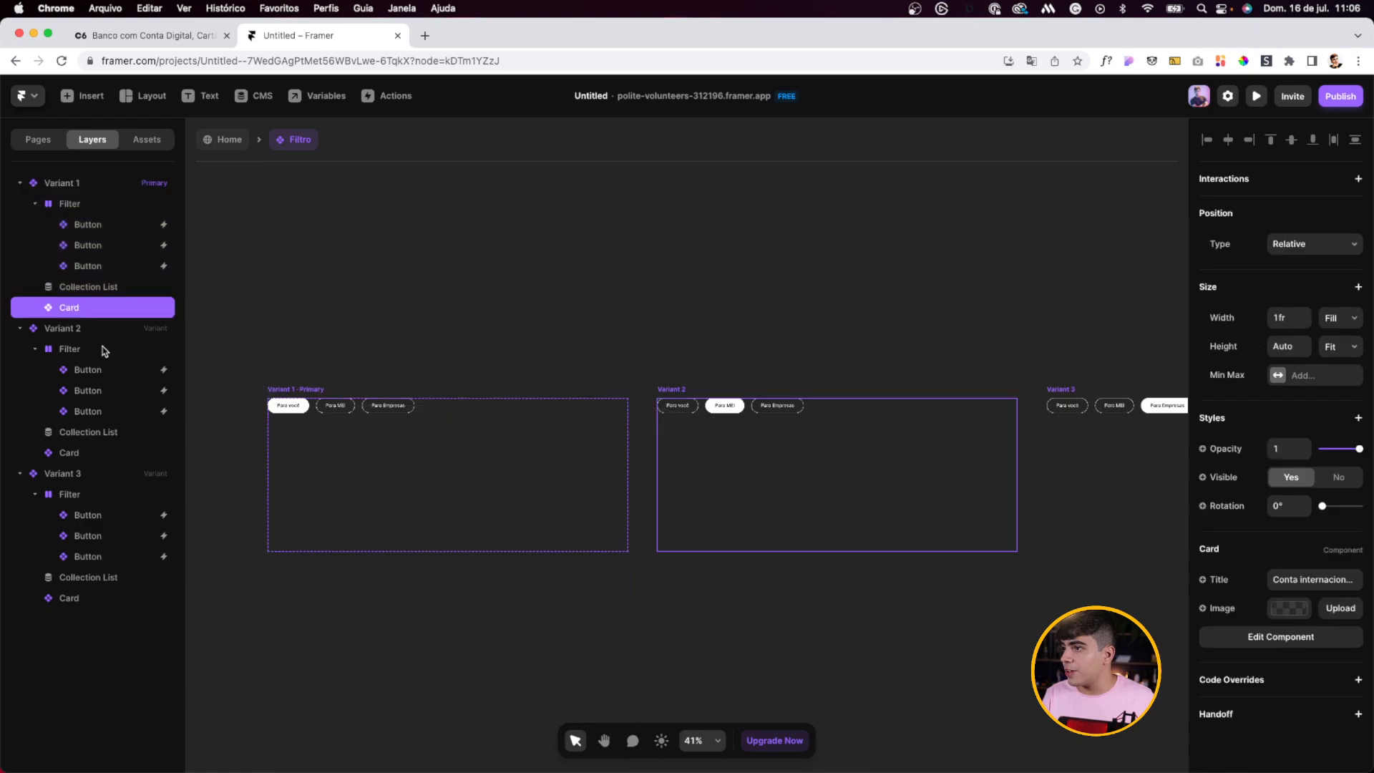
left_click_drag(71, 309, 84, 290)
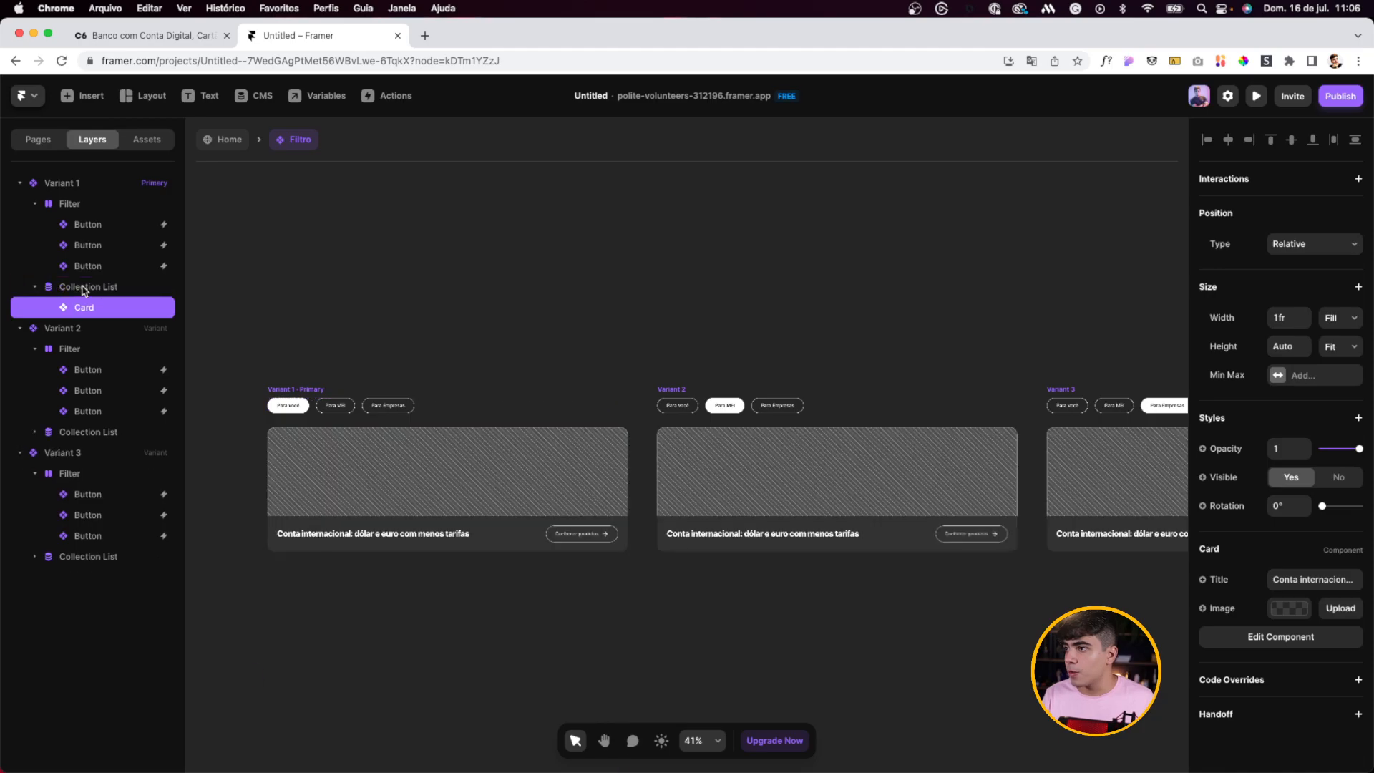
Step: Set the height of the Filtro component's Variant 1 to Fit Content
left_click(315, 390)
left_click(1329, 333)
left_click(1318, 384)
scroll(615, 379, "down", 5)
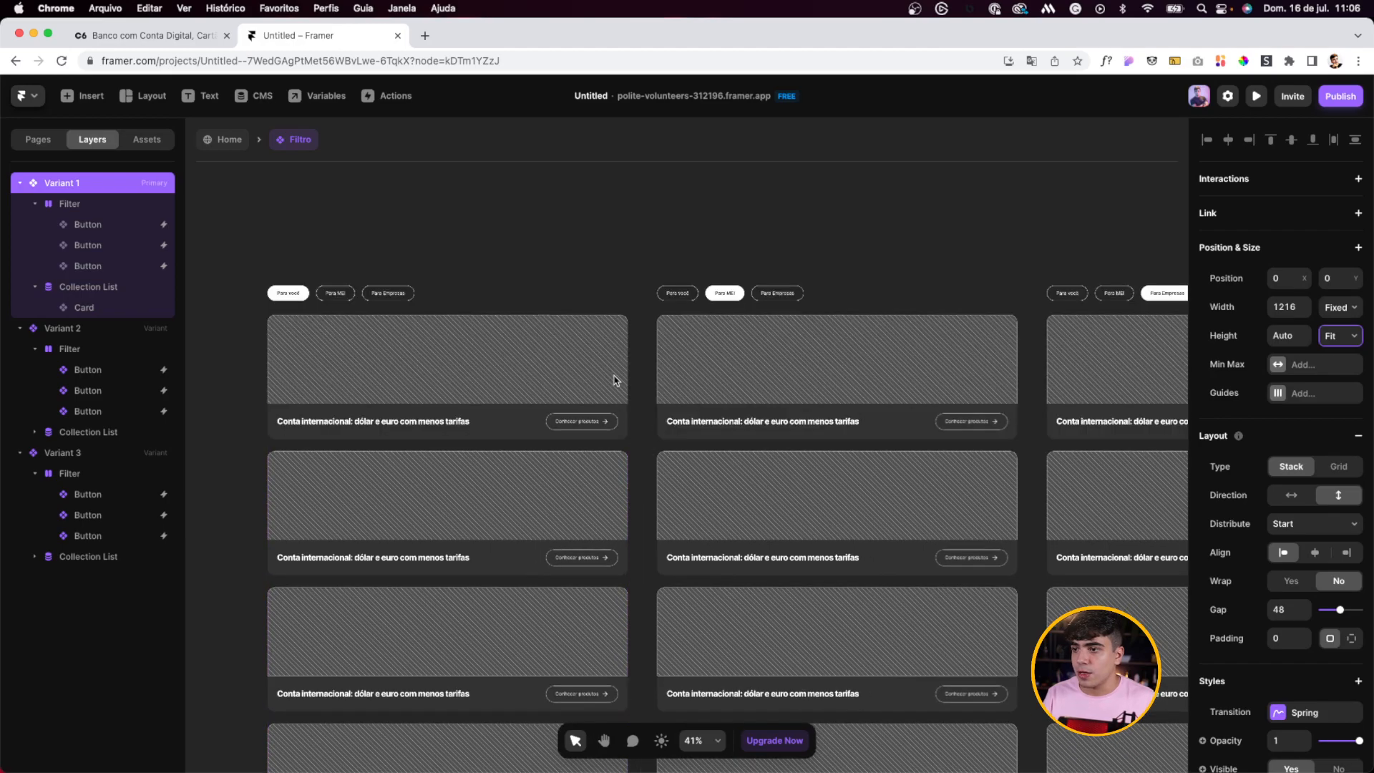
Step: Bind the Image and Title of the Card in Variant 1's collection list to the collection's Image and Title variables
scroll(615, 379, "down", 5)
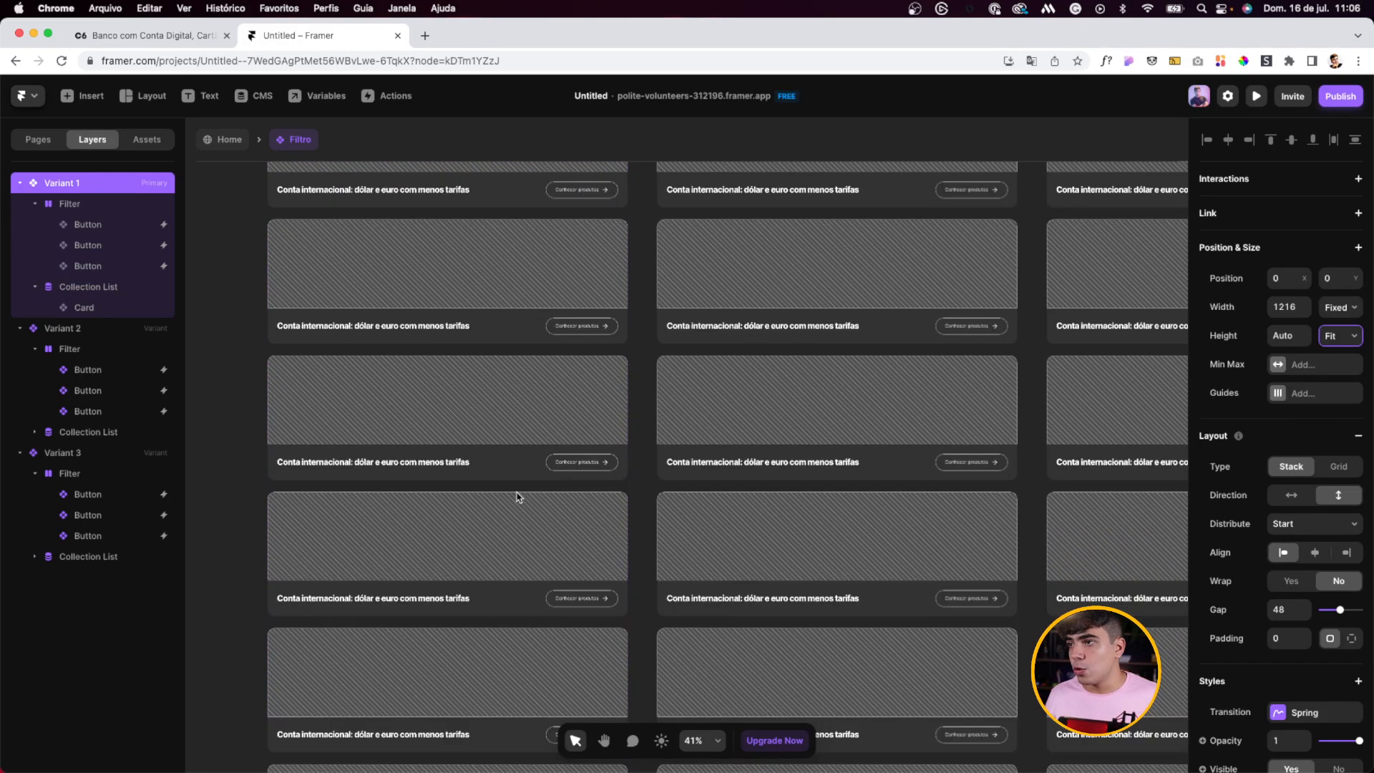
scroll(516, 492, "up", 10)
left_click(442, 263)
scroll(487, 300, "left", 3)
scroll(487, 300, "down", 1)
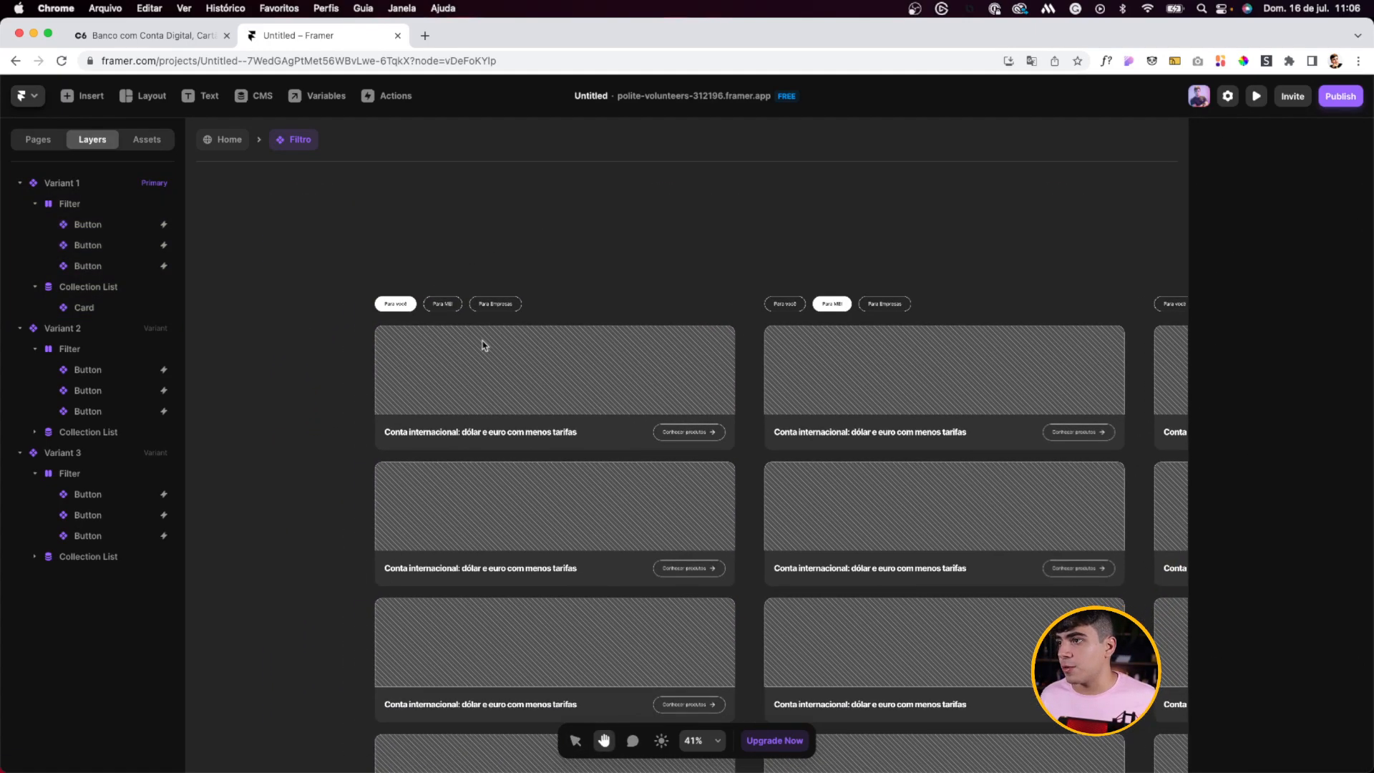
left_click(424, 398)
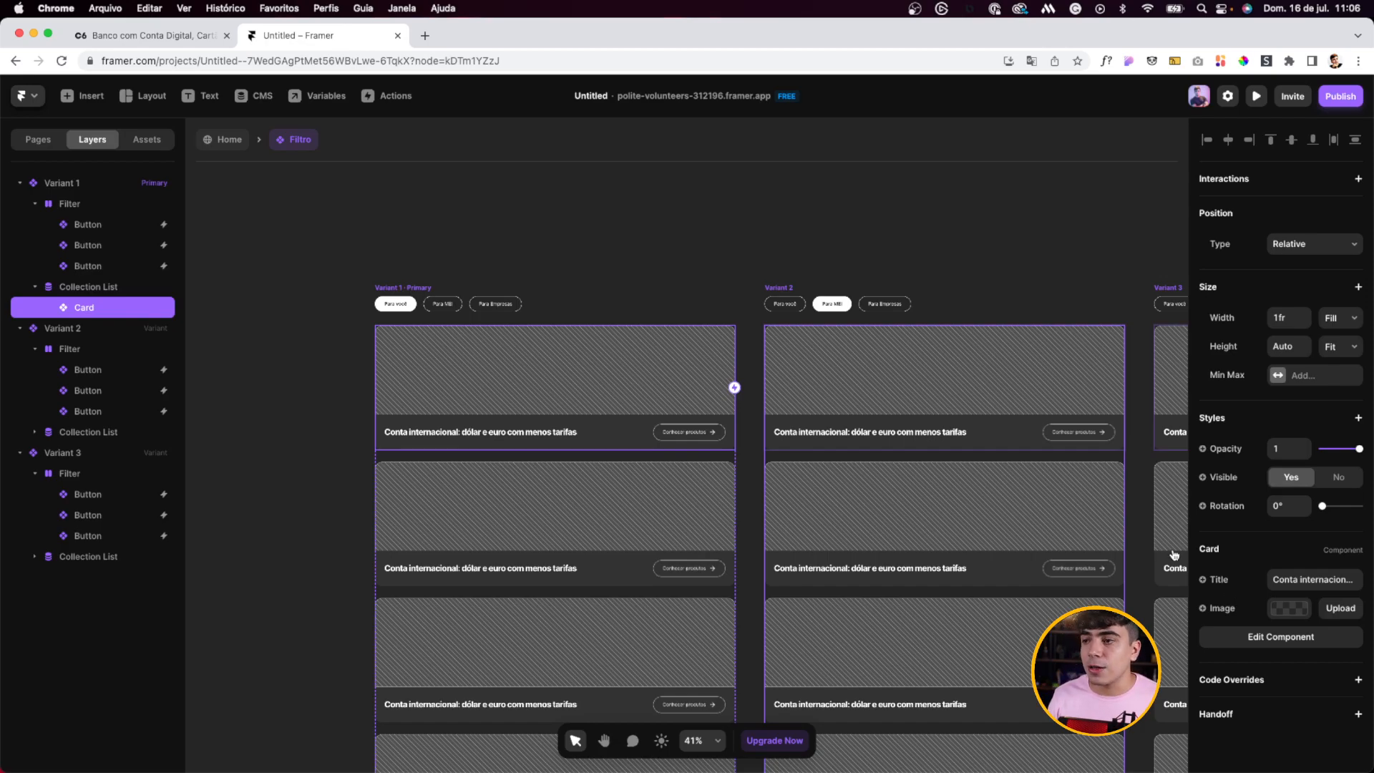
scroll(503, 353, "up", 3)
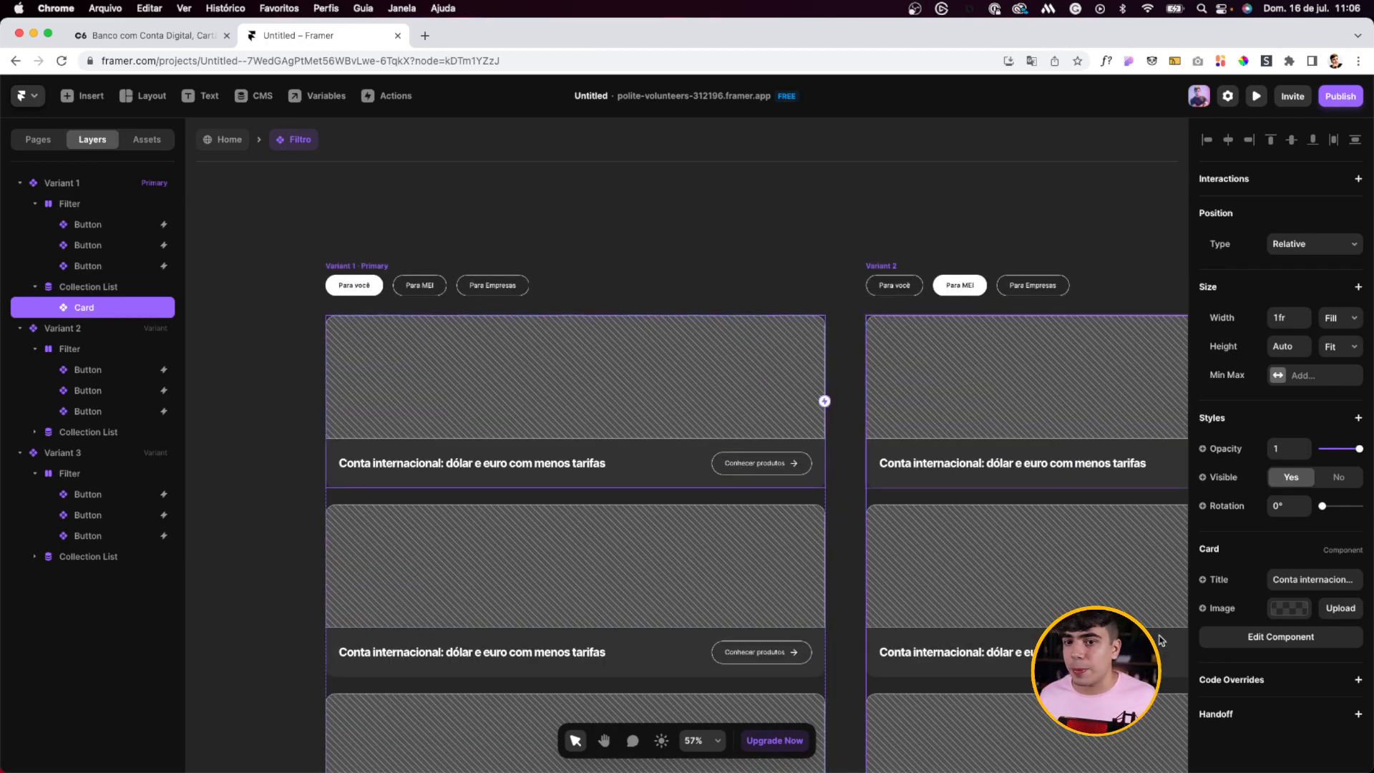
left_click(1203, 607)
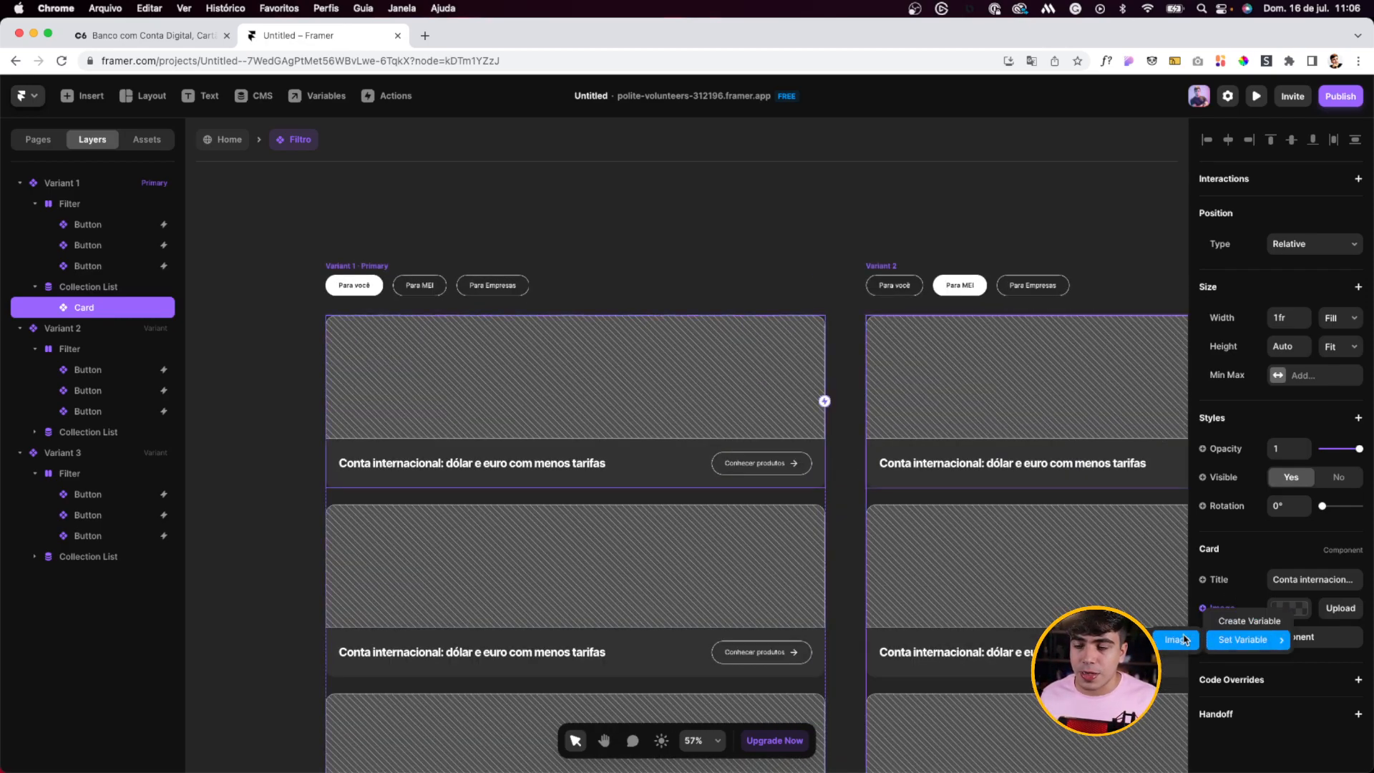
left_click(1181, 639)
left_click(1203, 579)
left_click(1179, 623)
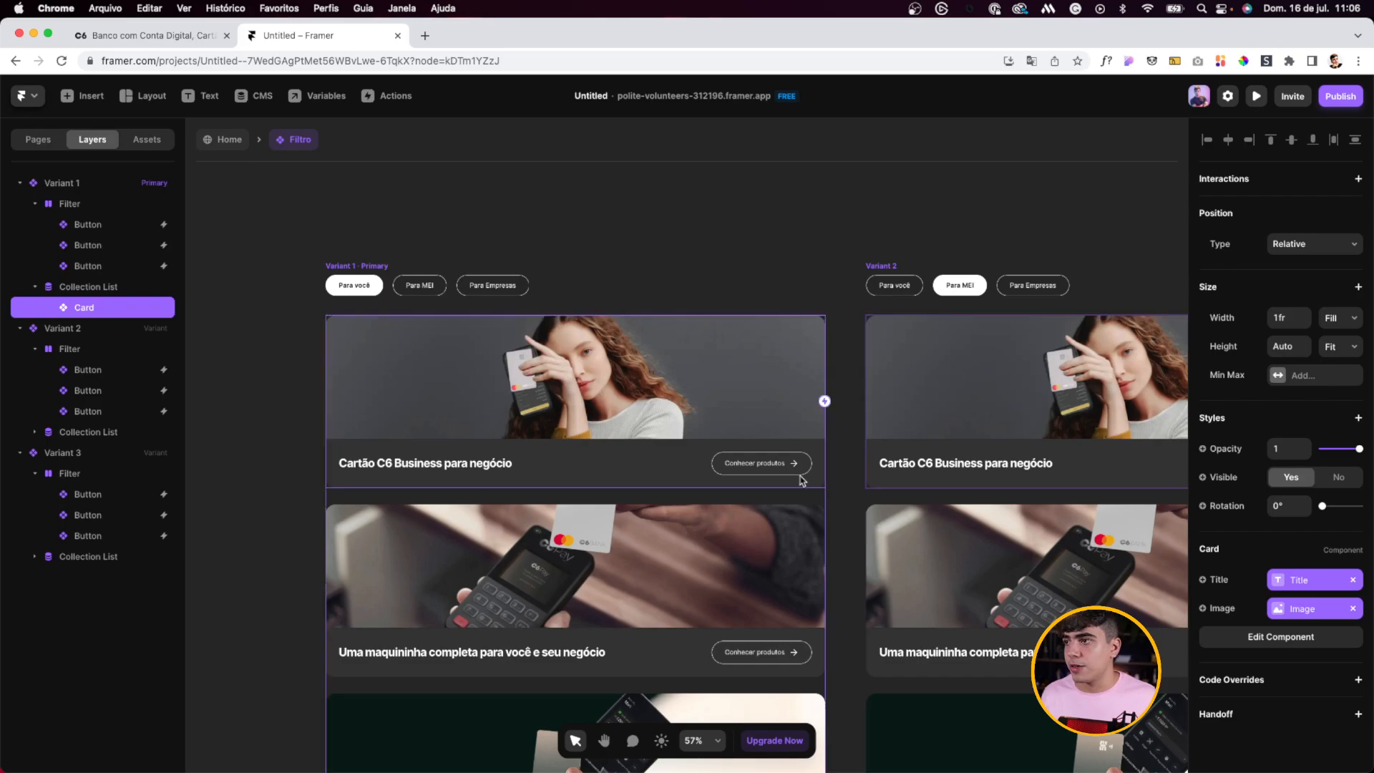
Step: Examine the CMS-fed cards down the full length of the three Filtro variants
scroll(782, 489, "down", 5)
left_click(725, 329)
scroll(681, 200, "down", 5)
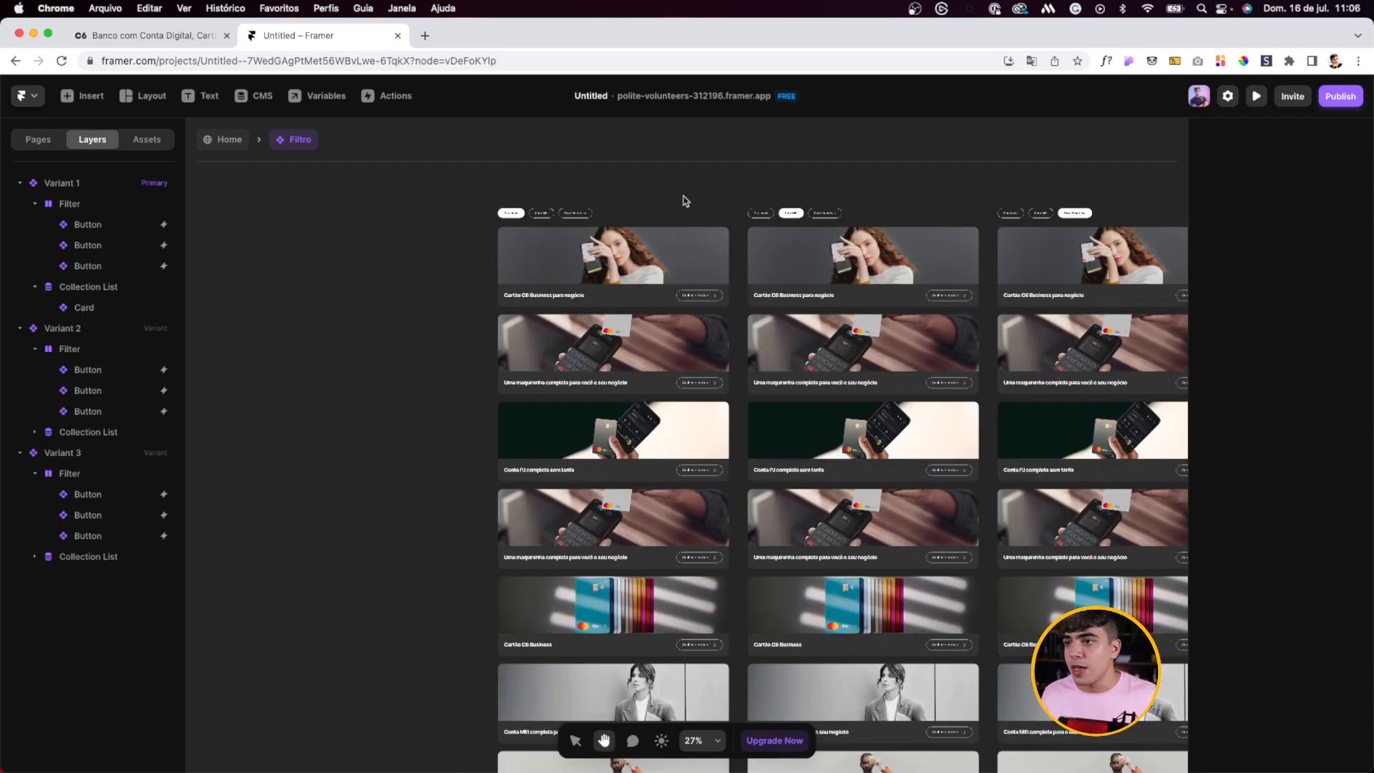
scroll(700, 445, "down", 3)
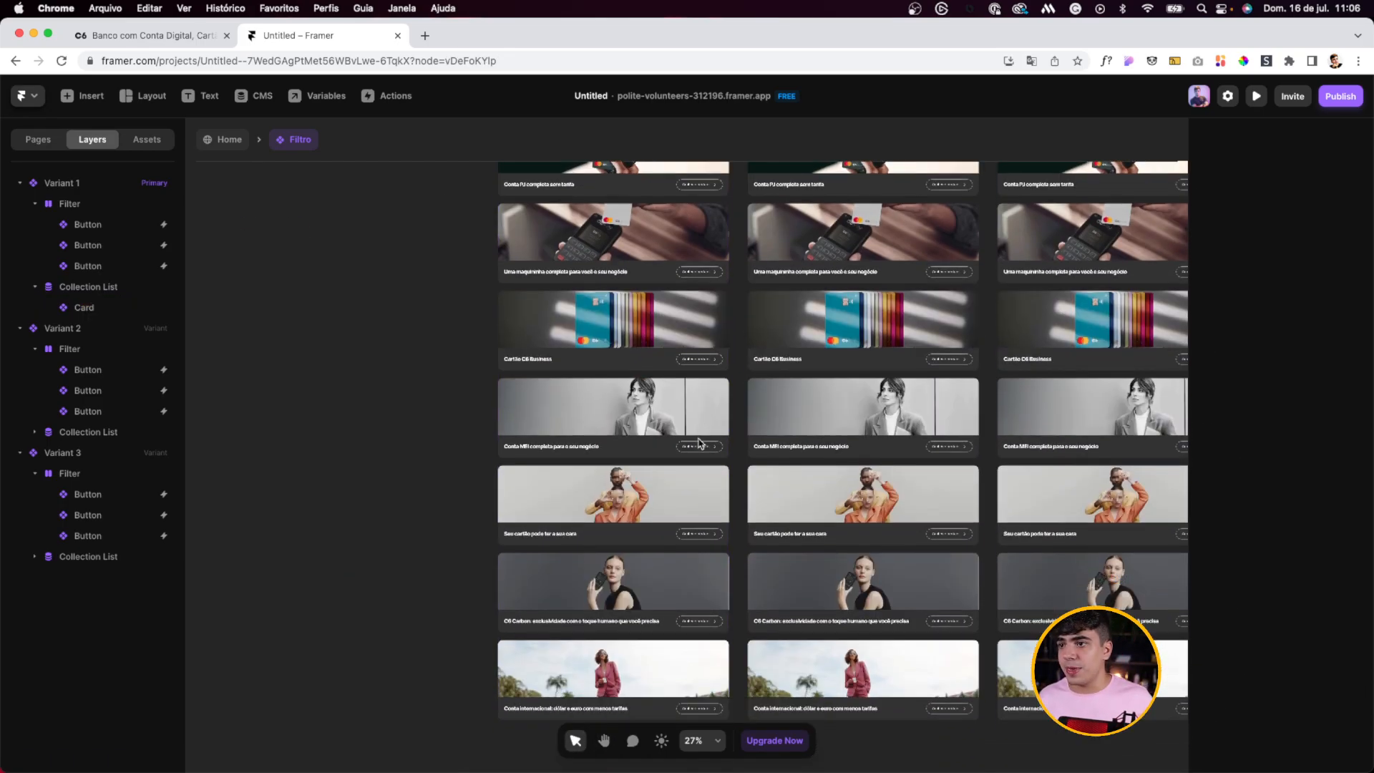
scroll(698, 438, "up", 6)
scroll(695, 428, "down", 5)
scroll(694, 427, "up", 5)
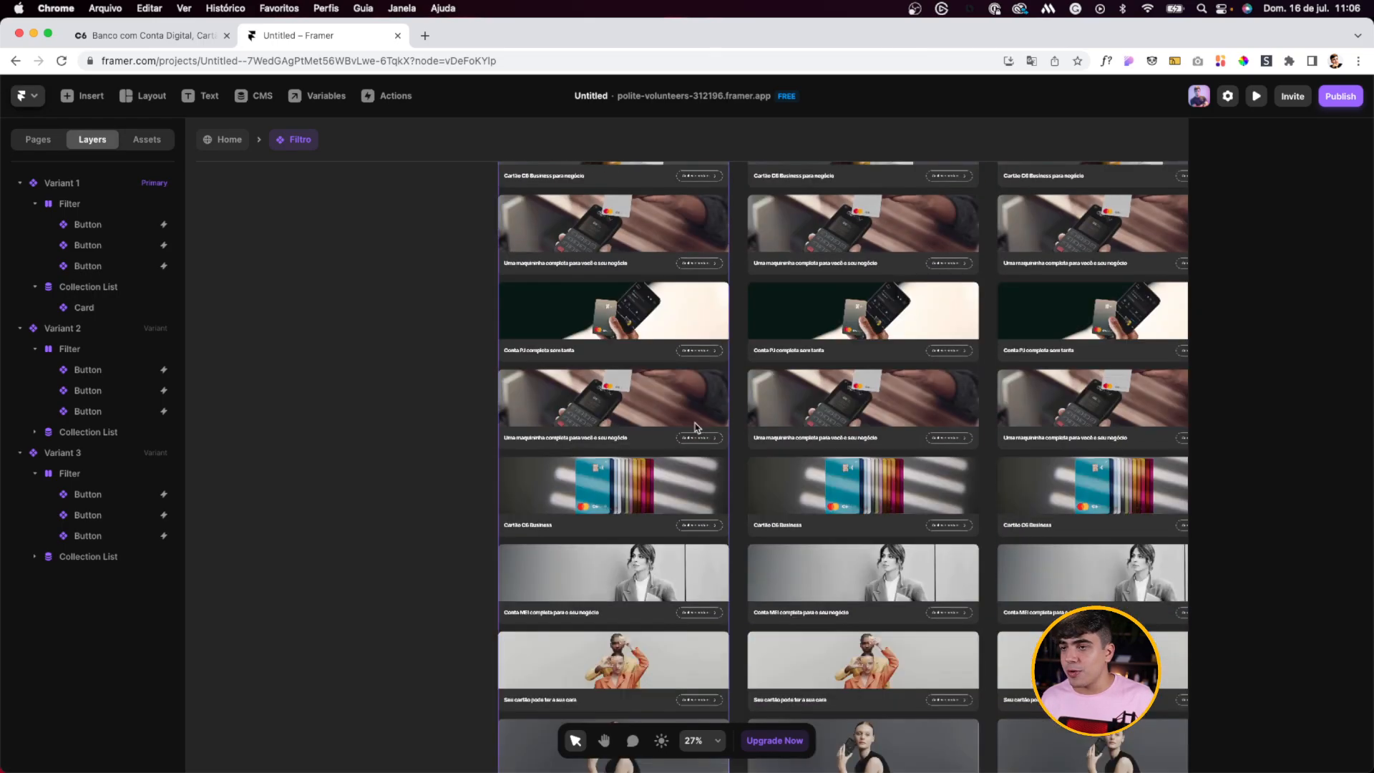
scroll(694, 427, "right", 2)
scroll(694, 428, "right", 3)
scroll(788, 358, "left", 5)
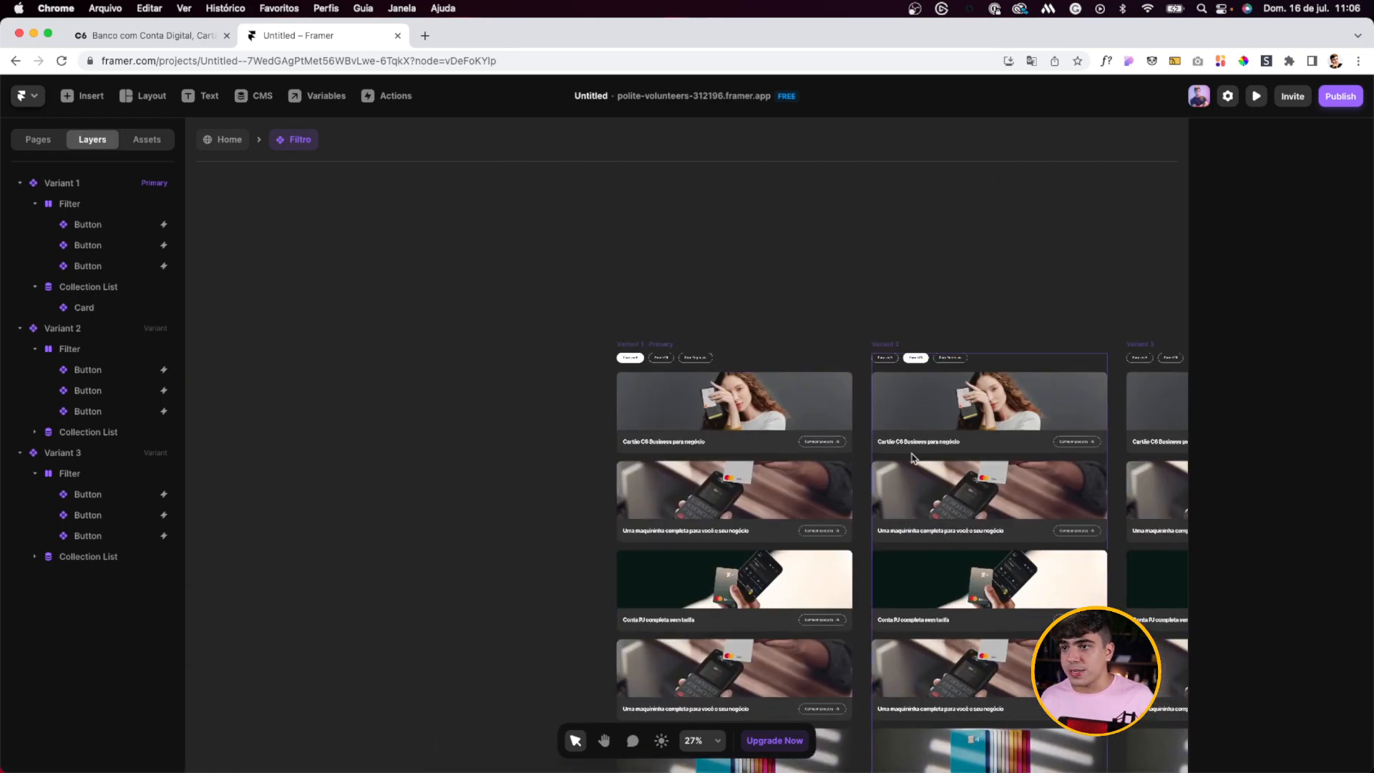
scroll(893, 286, "up", 2)
scroll(893, 286, "right", 5)
scroll(894, 286, "down", 1)
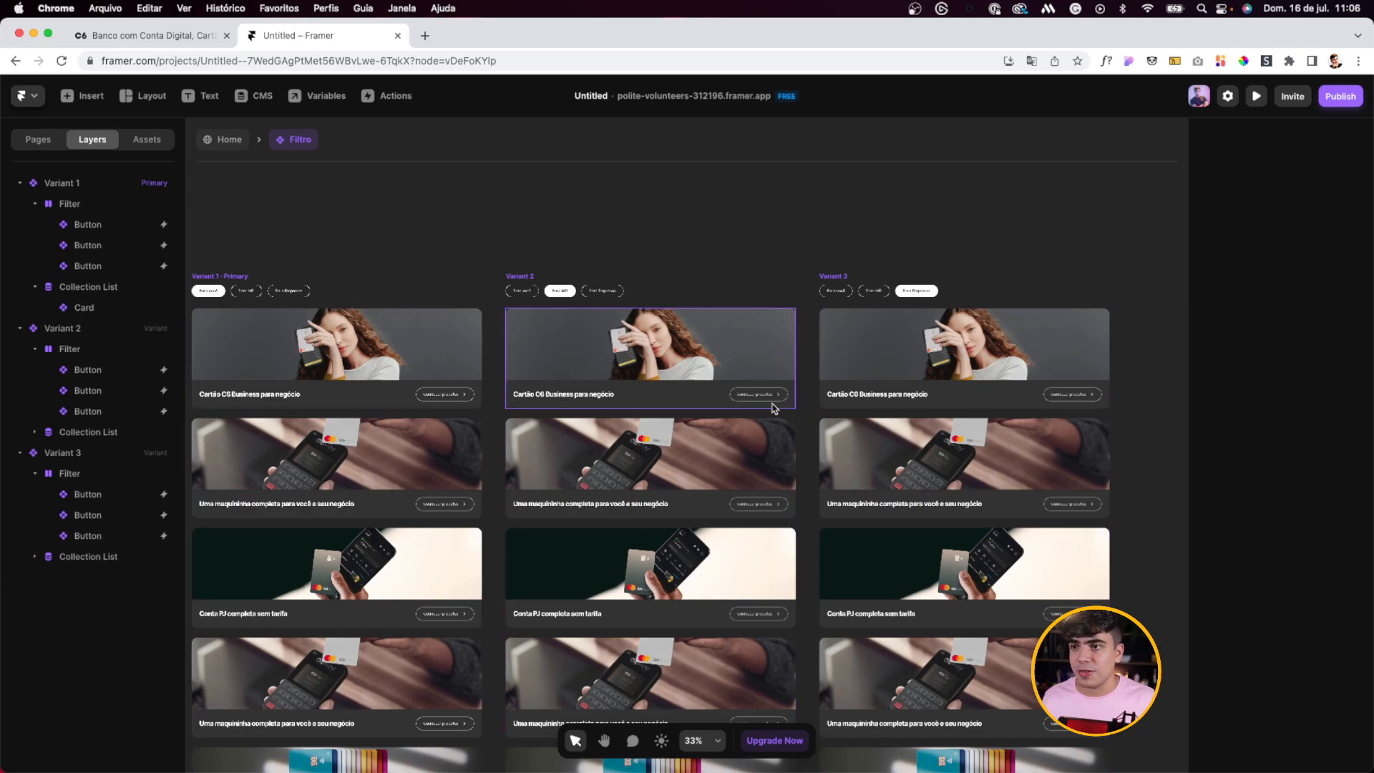
left_click_drag(401, 203, 828, 227)
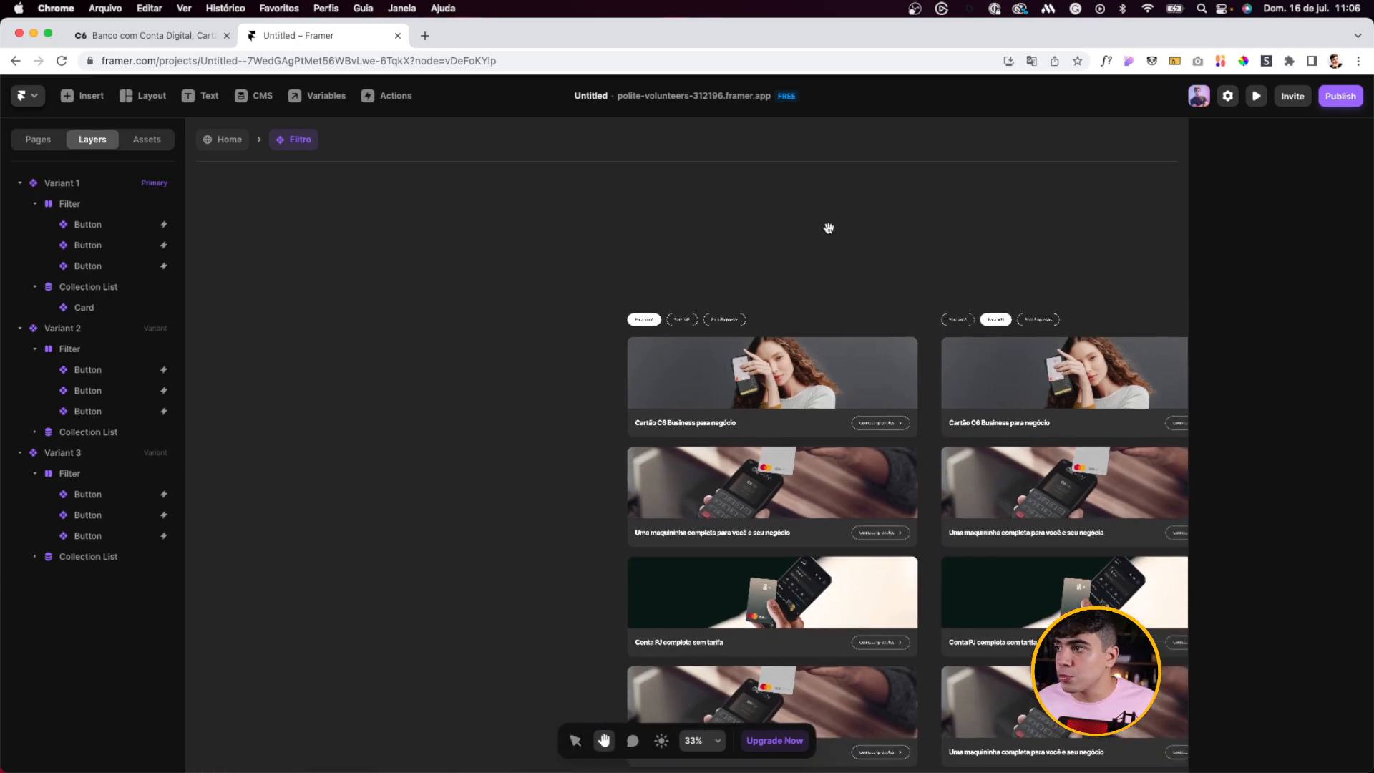
Step: Add a filter to Variant 1's collection list so that the Tag field equals "For You"
left_click(653, 305)
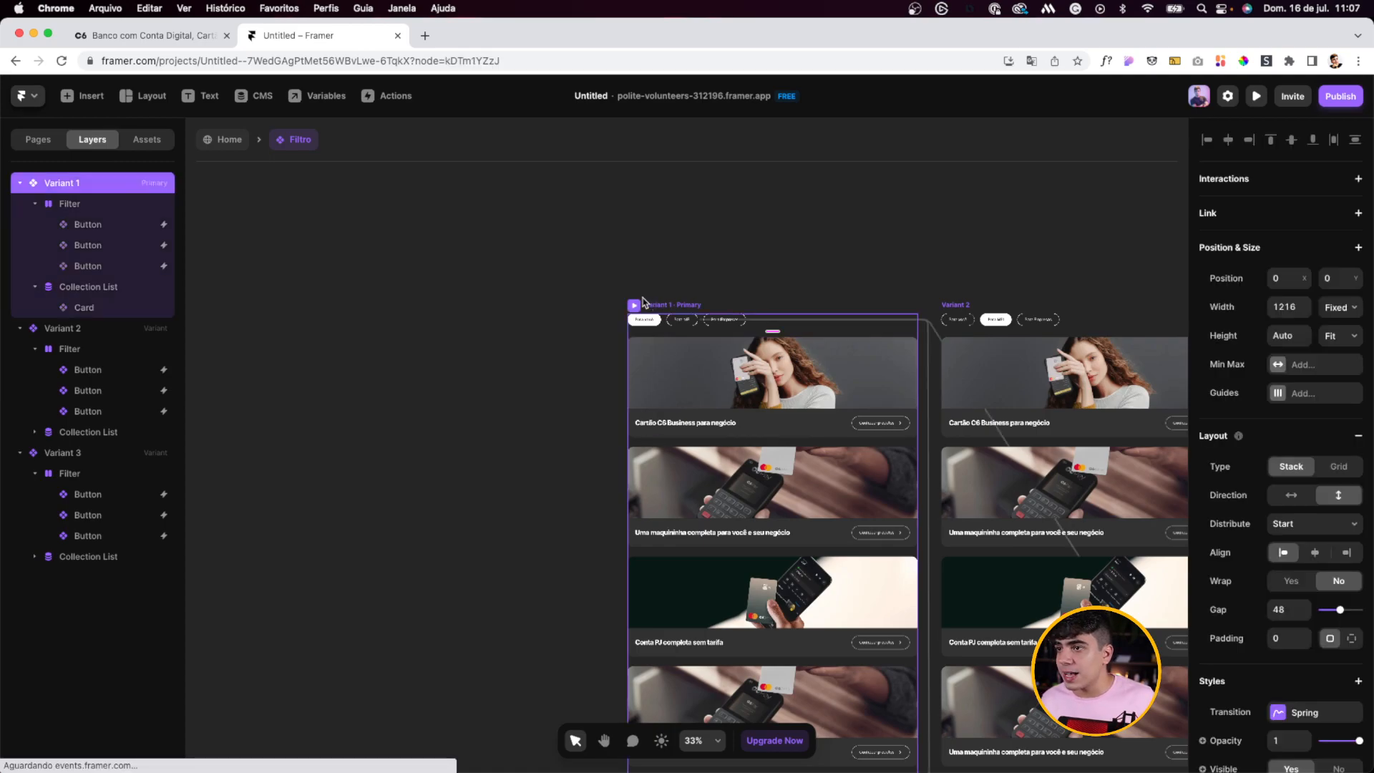
left_click(62, 289)
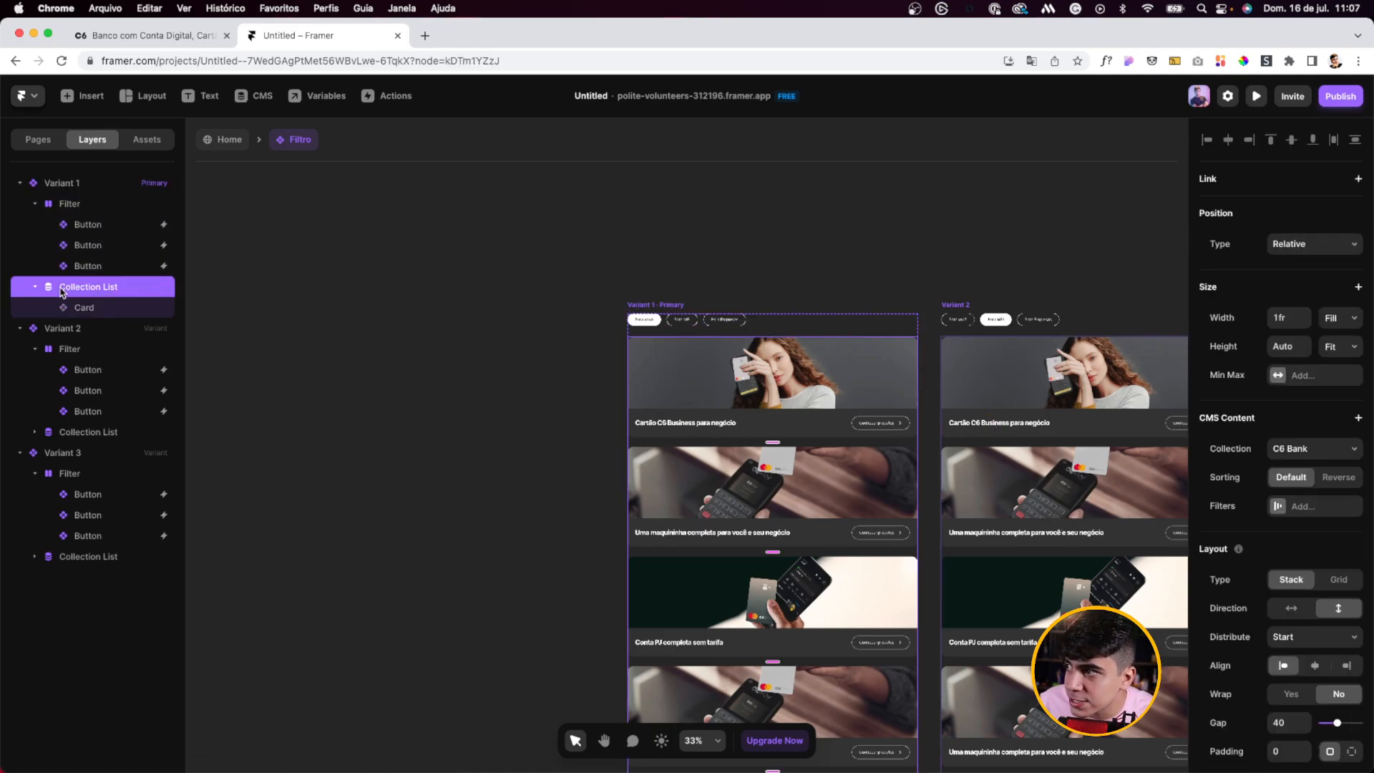
left_click(1274, 507)
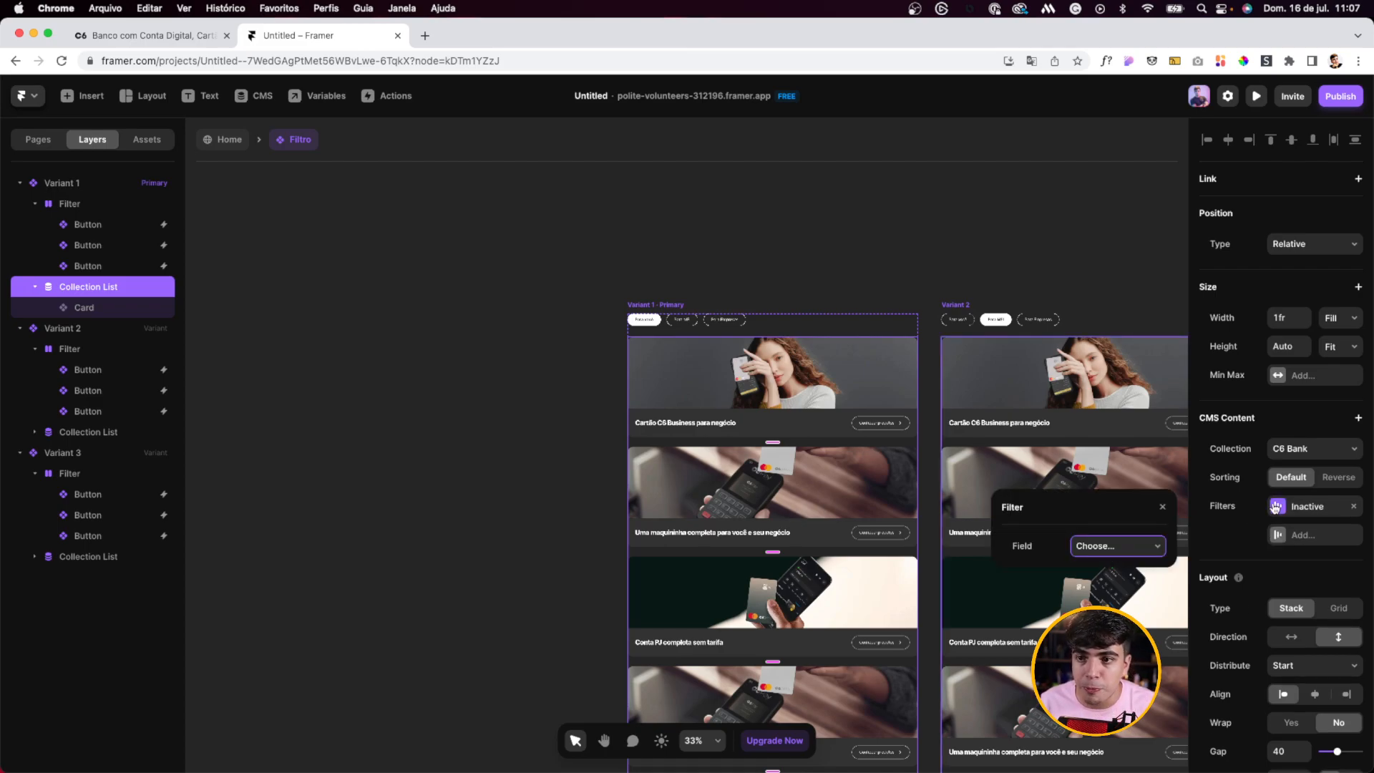
left_click(1146, 546)
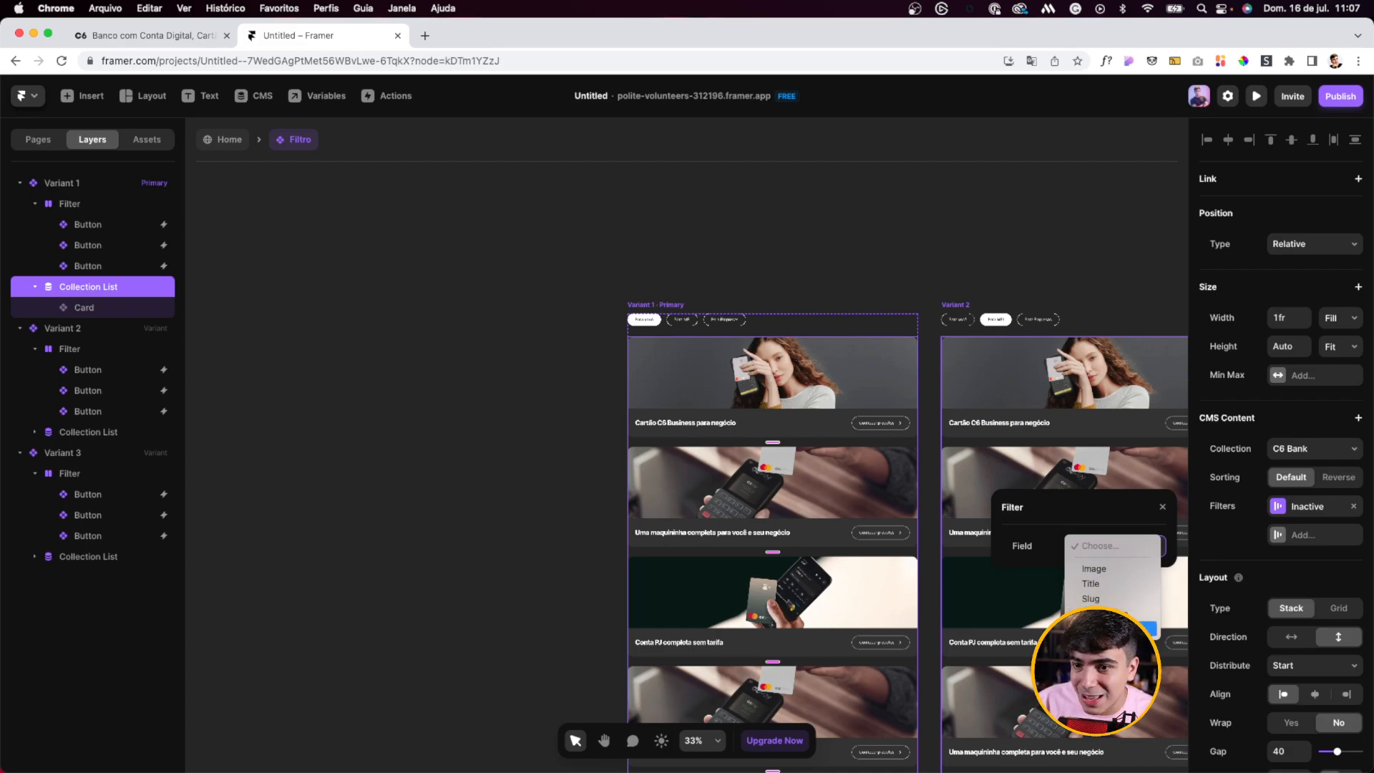
left_click(1145, 628)
left_click(1128, 575)
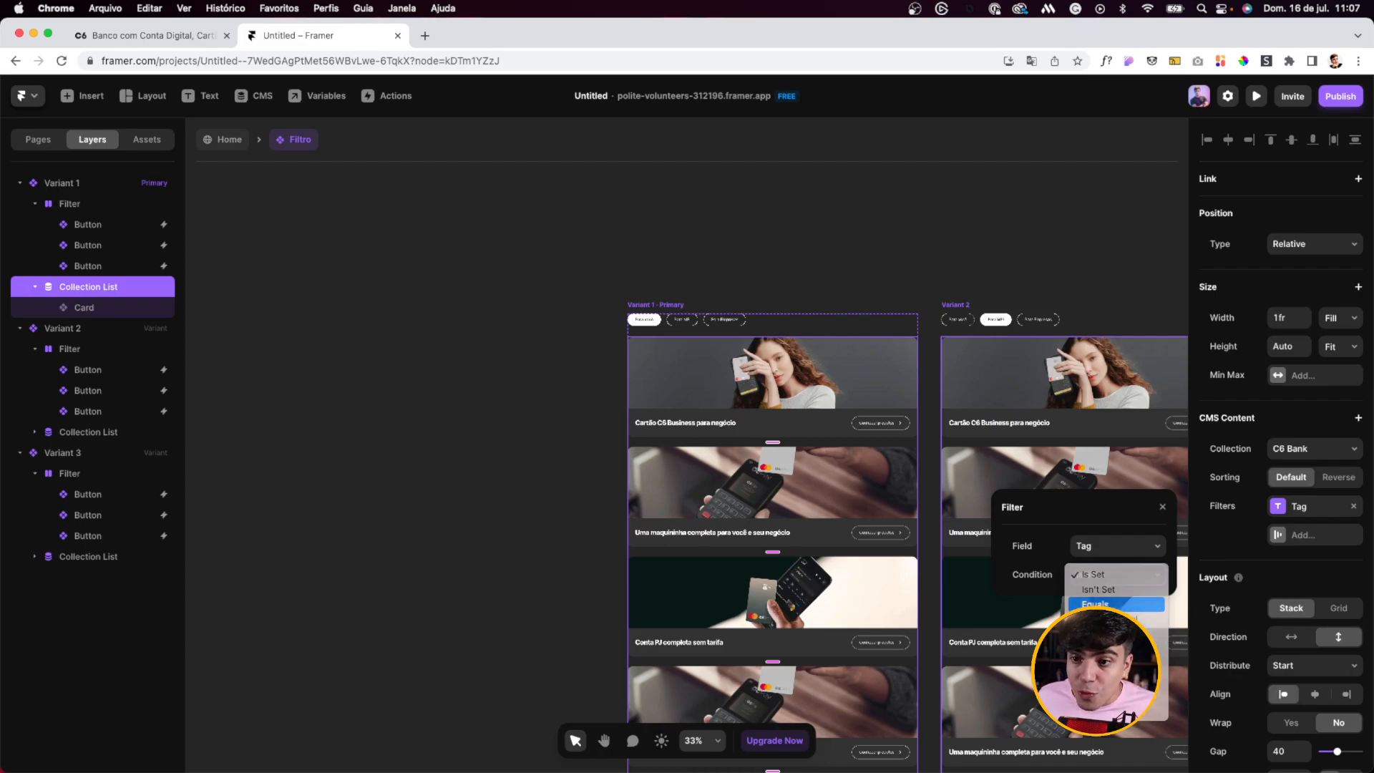
left_click(1109, 604)
scroll(727, 319, "up", 5)
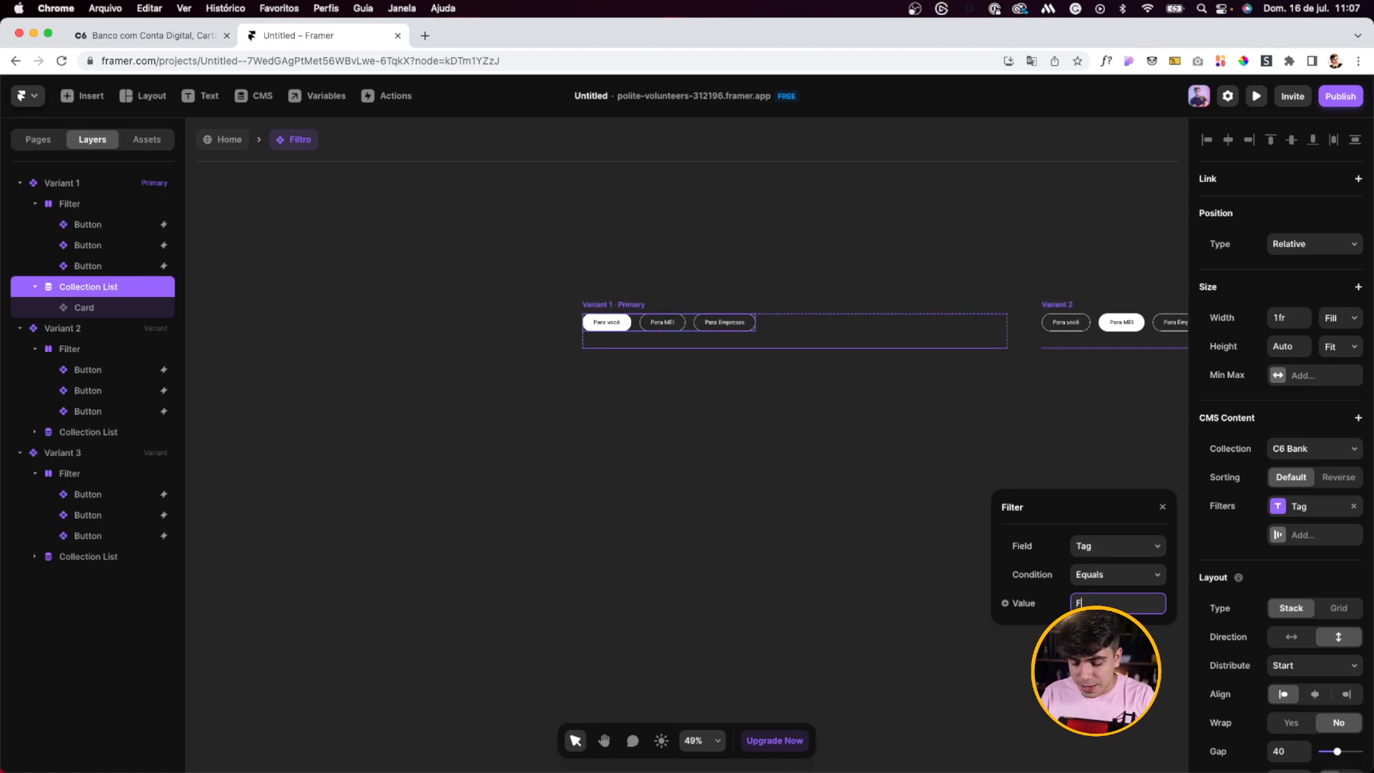
scroll(723, 478, "down", 3)
scroll(724, 478, "right", 3)
scroll(725, 476, "left", 5)
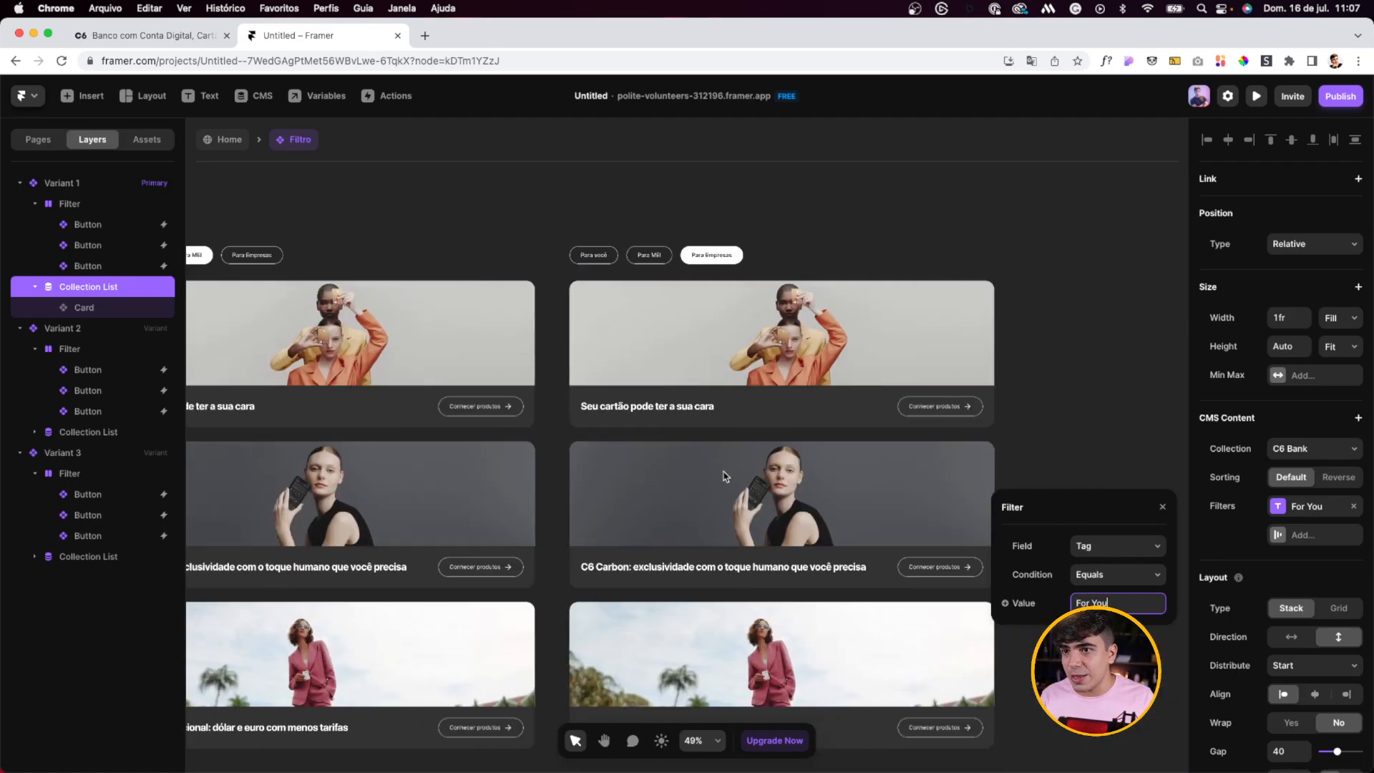
Step: Set the Tag filter value of Variant 2's collection list to "For MEI"
left_click(603, 237)
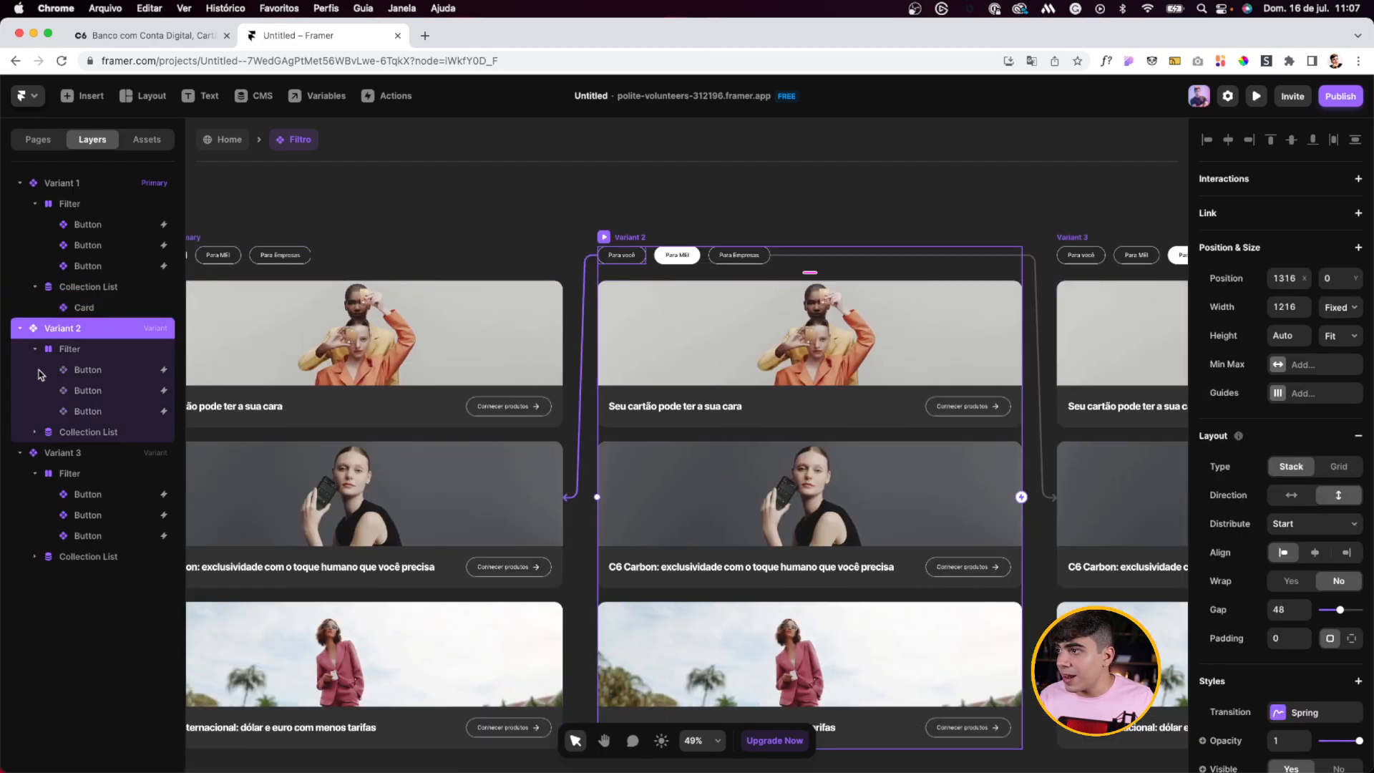
left_click(89, 433)
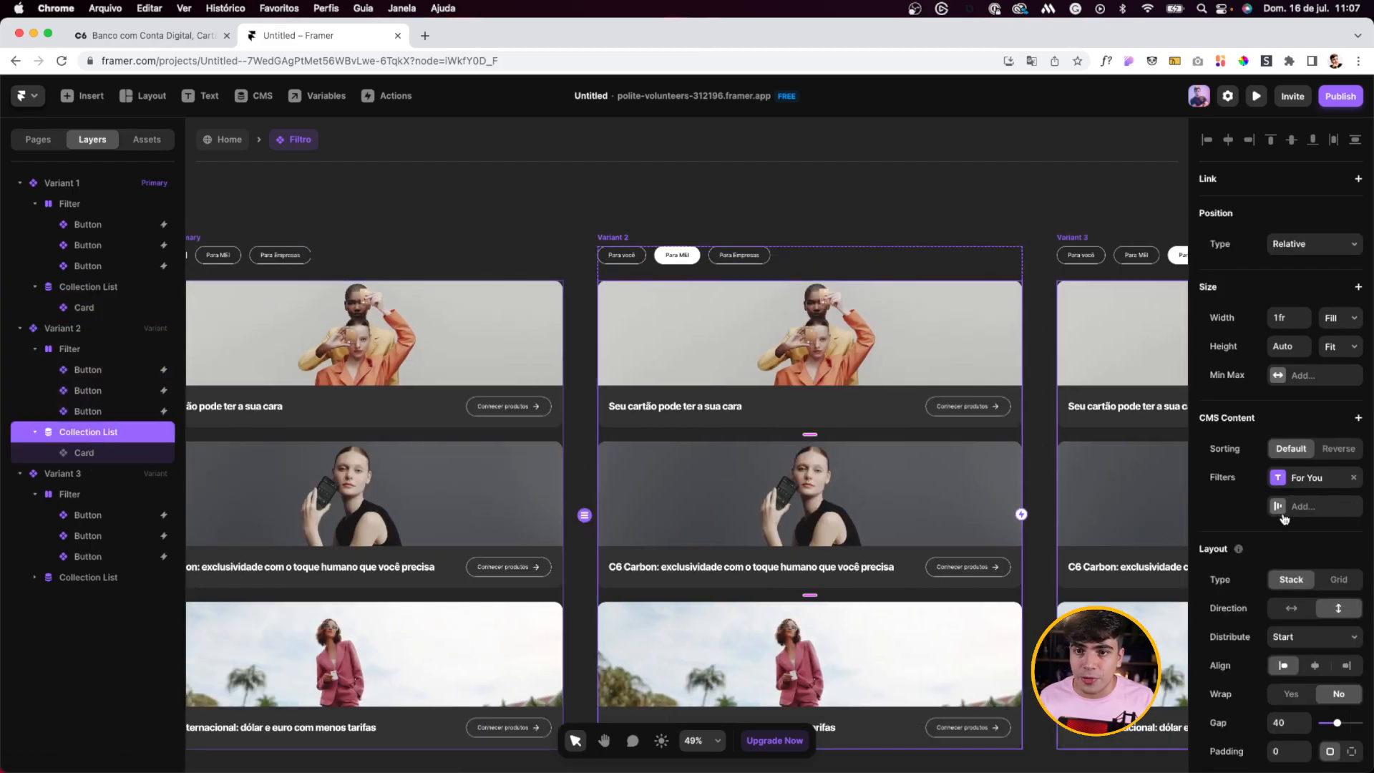
left_click(1278, 479)
left_click(1093, 573)
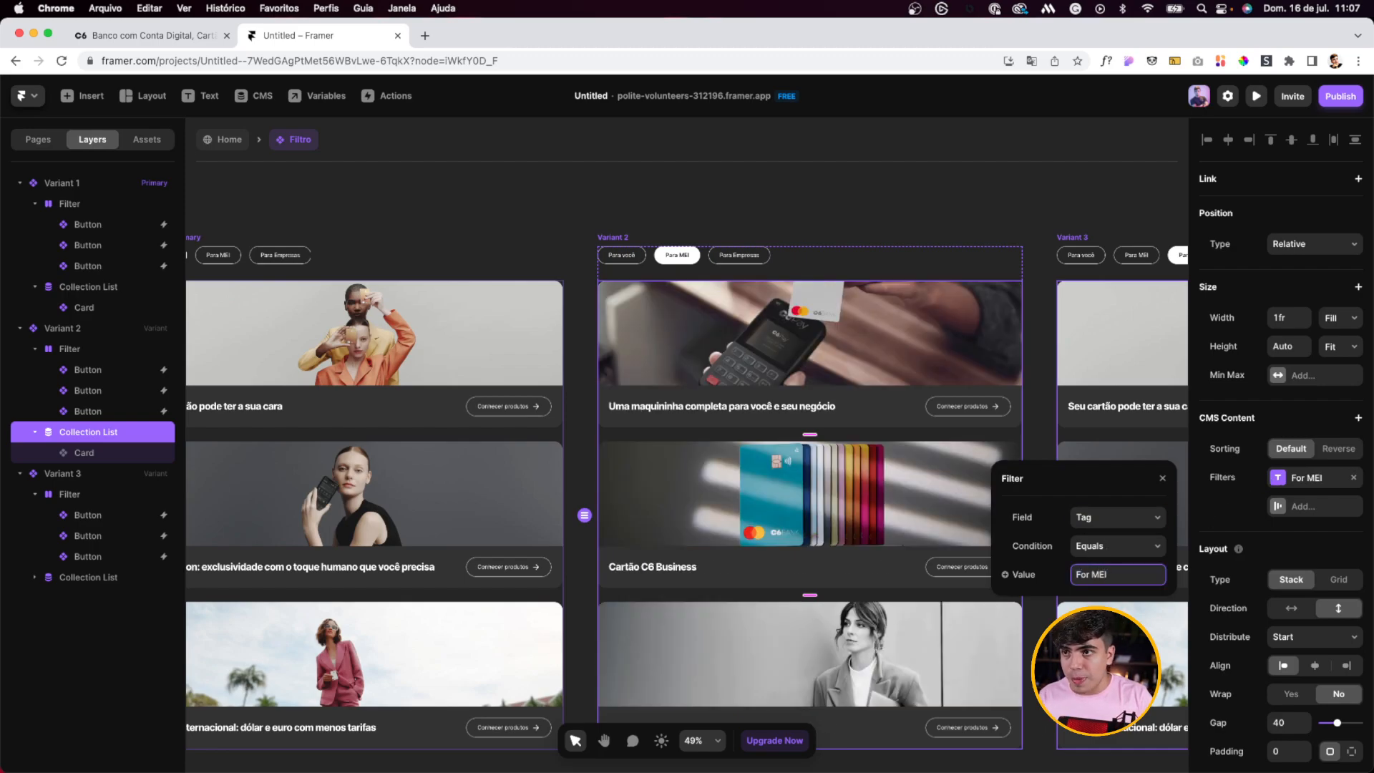
Step: Select the collection list inside Variant 3
scroll(601, 235, "right", 10)
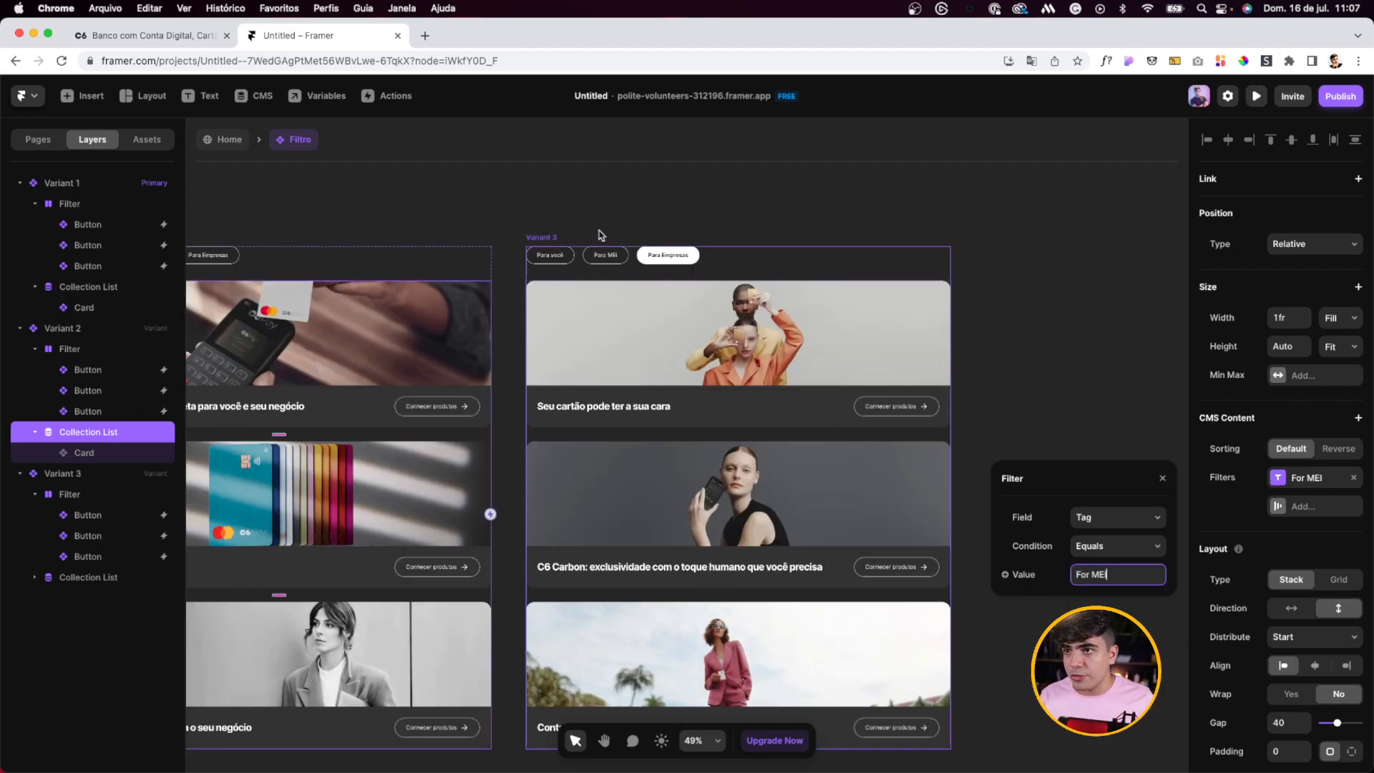
left_click(542, 237)
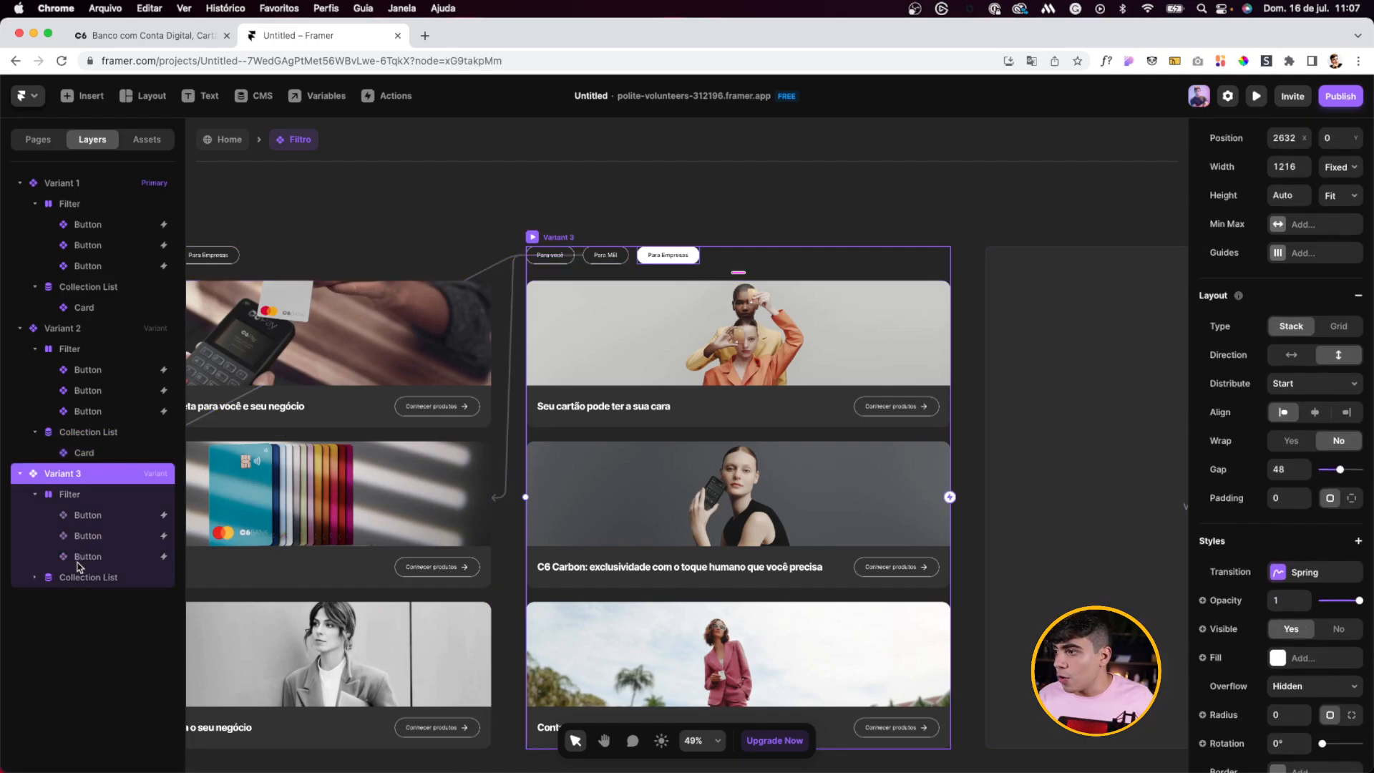
left_click(93, 577)
left_click(1283, 506)
left_click(1117, 548)
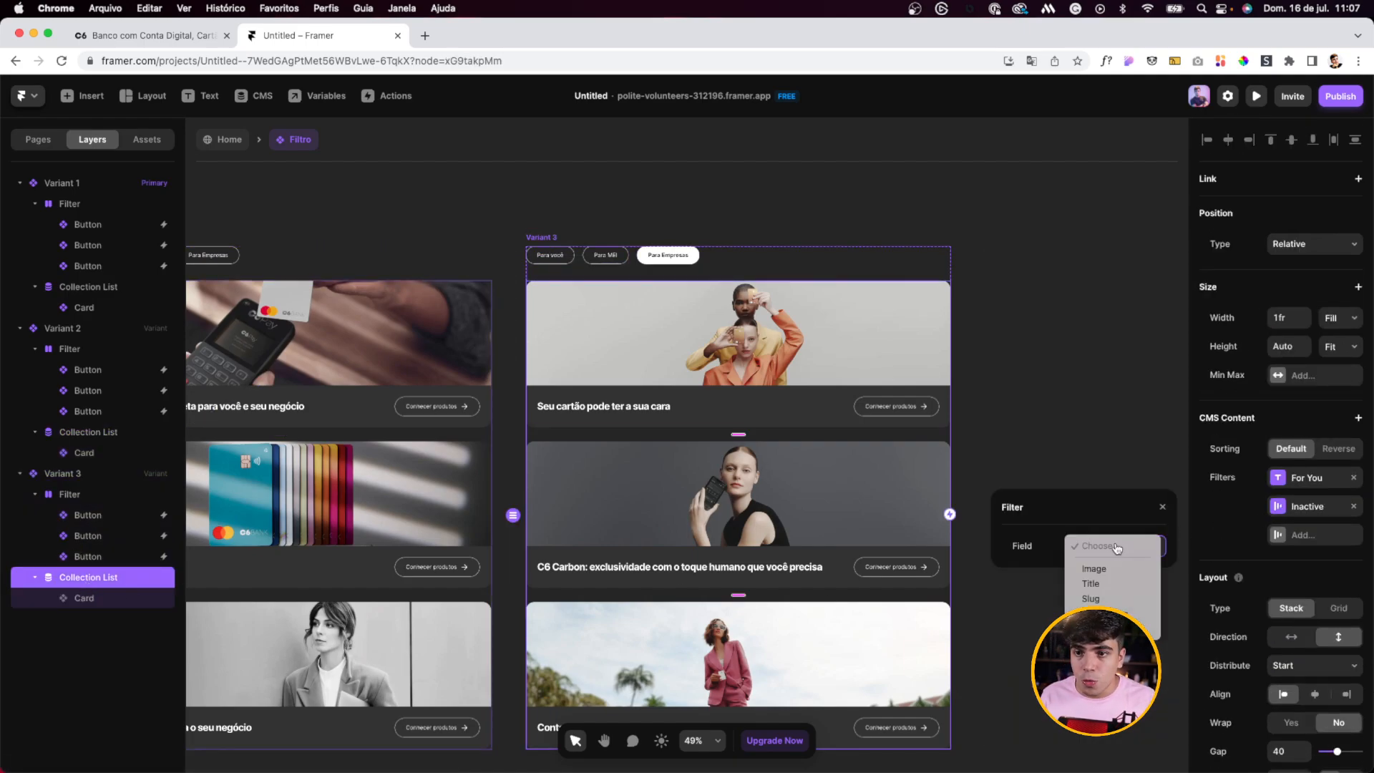
left_click(1355, 510)
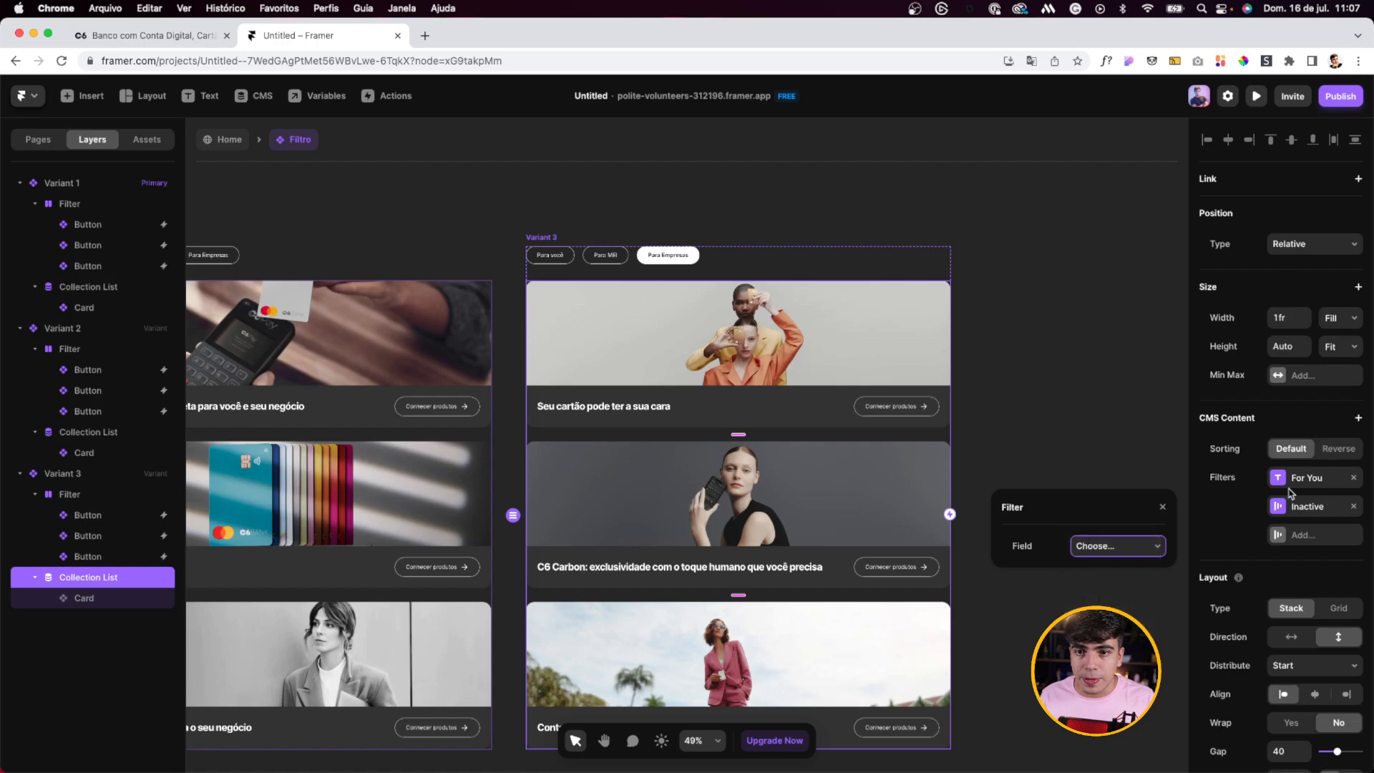
left_click(1351, 508)
Step: Set the existing Tag filter value of Variant 3's collection list to "For Company"
left_click(1281, 485)
left_click(1099, 575)
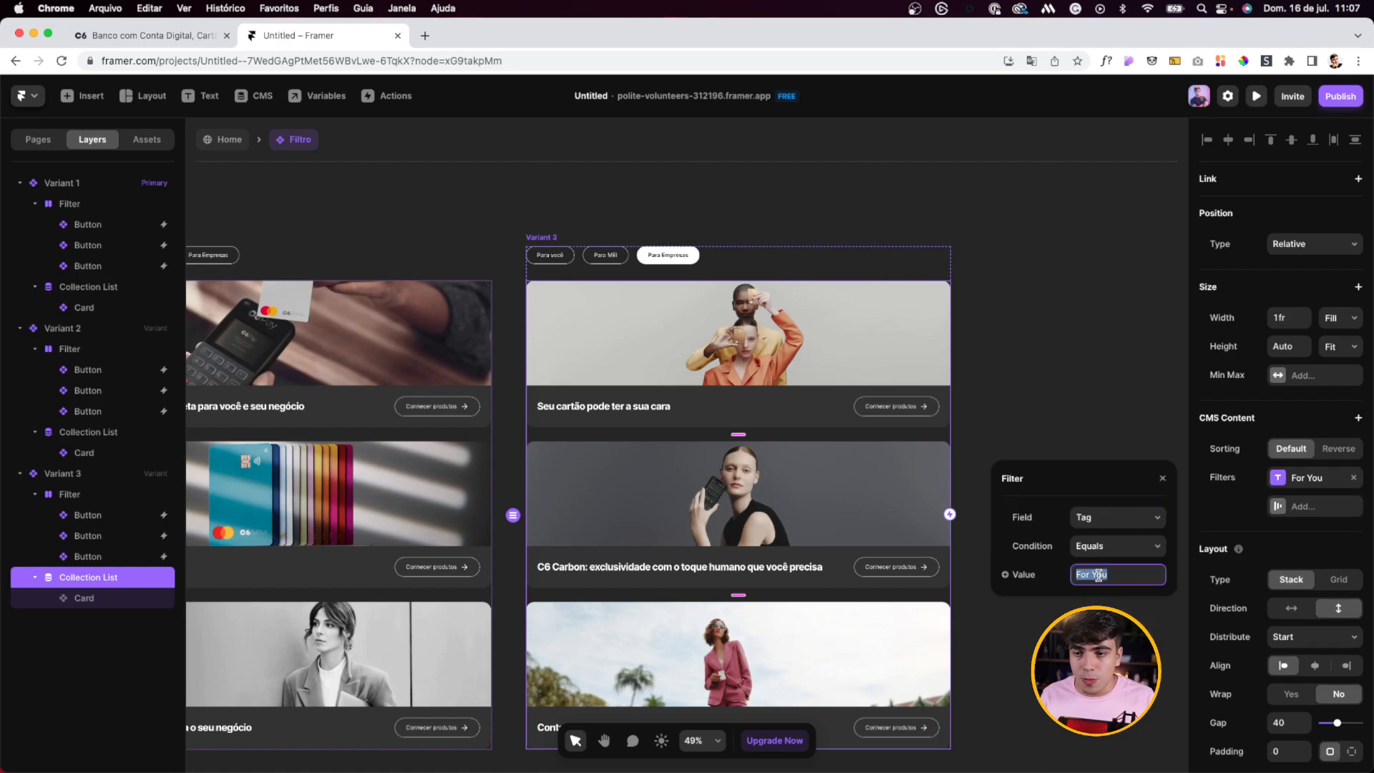
type("y")
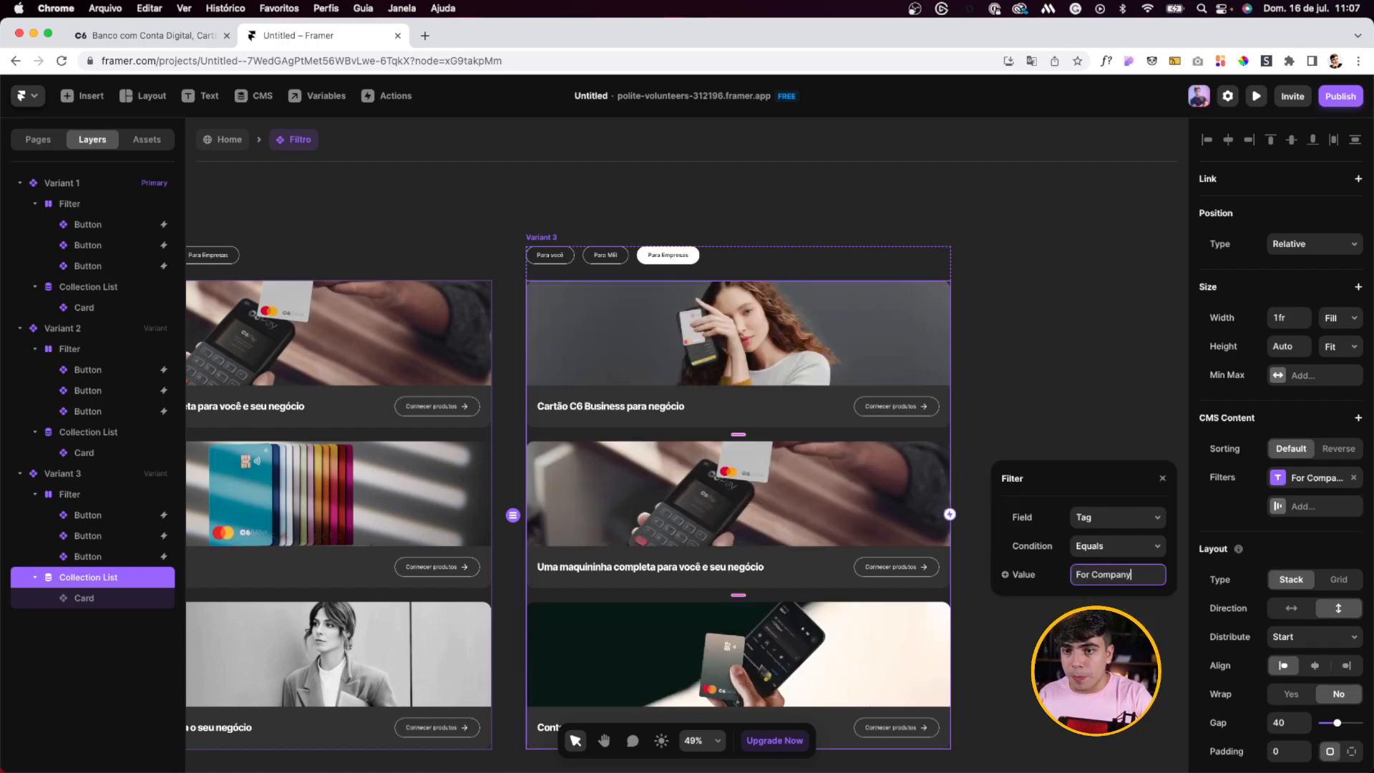
Step: Compare the filtered cards and the collection list settings across the three Filtro variants
scroll(660, 318, "down", 2)
scroll(660, 318, "left", 5)
scroll(661, 323, "down", 2)
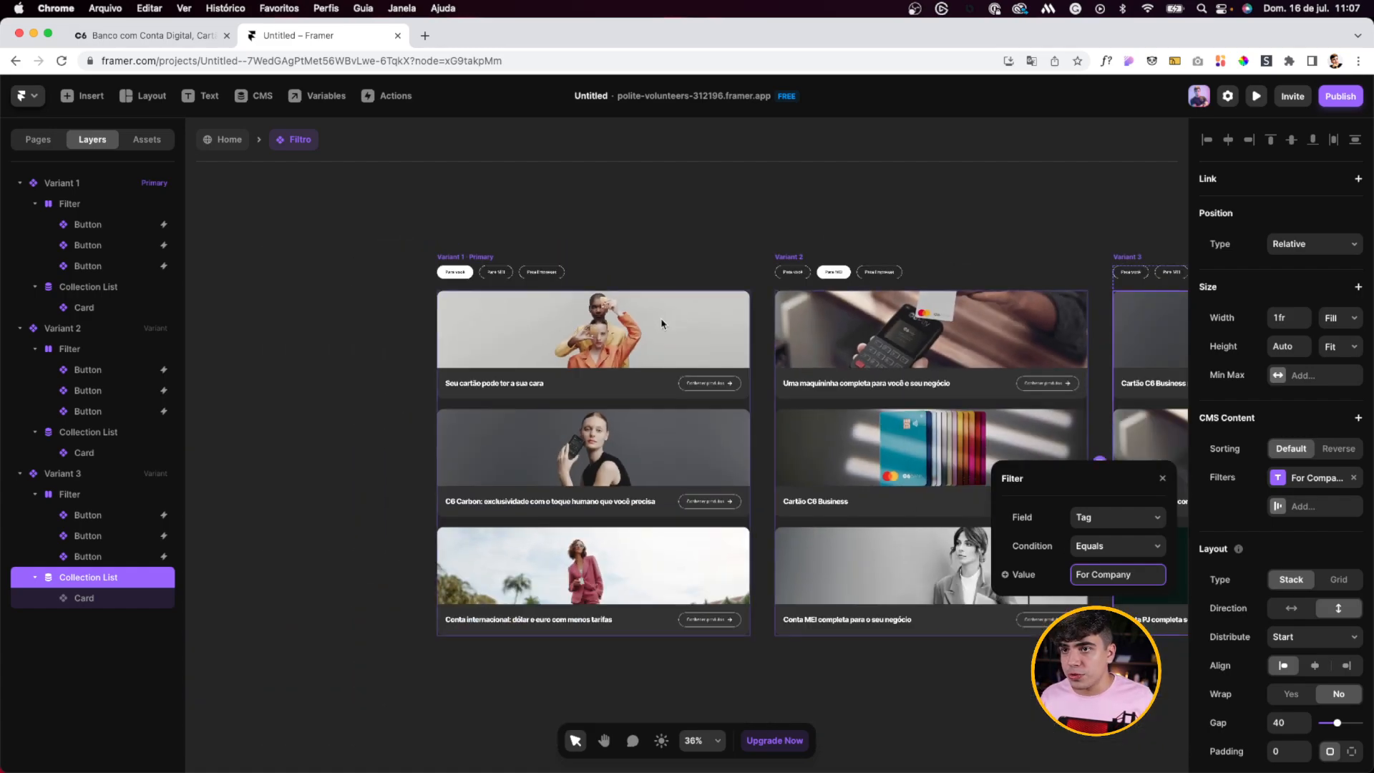
scroll(661, 323, "right", 5)
scroll(661, 323, "left", 5)
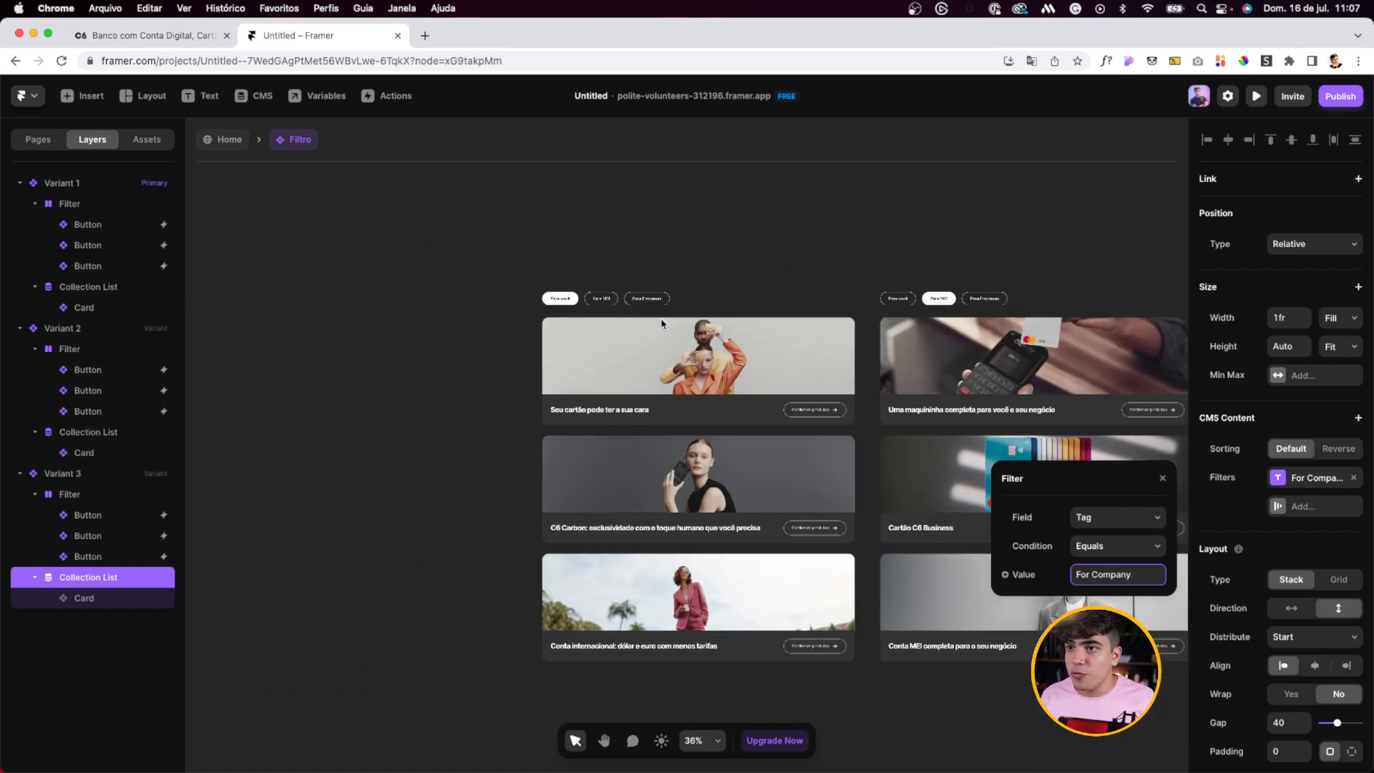
scroll(660, 326, "right", 5)
scroll(660, 326, "left", 6)
left_click(637, 230)
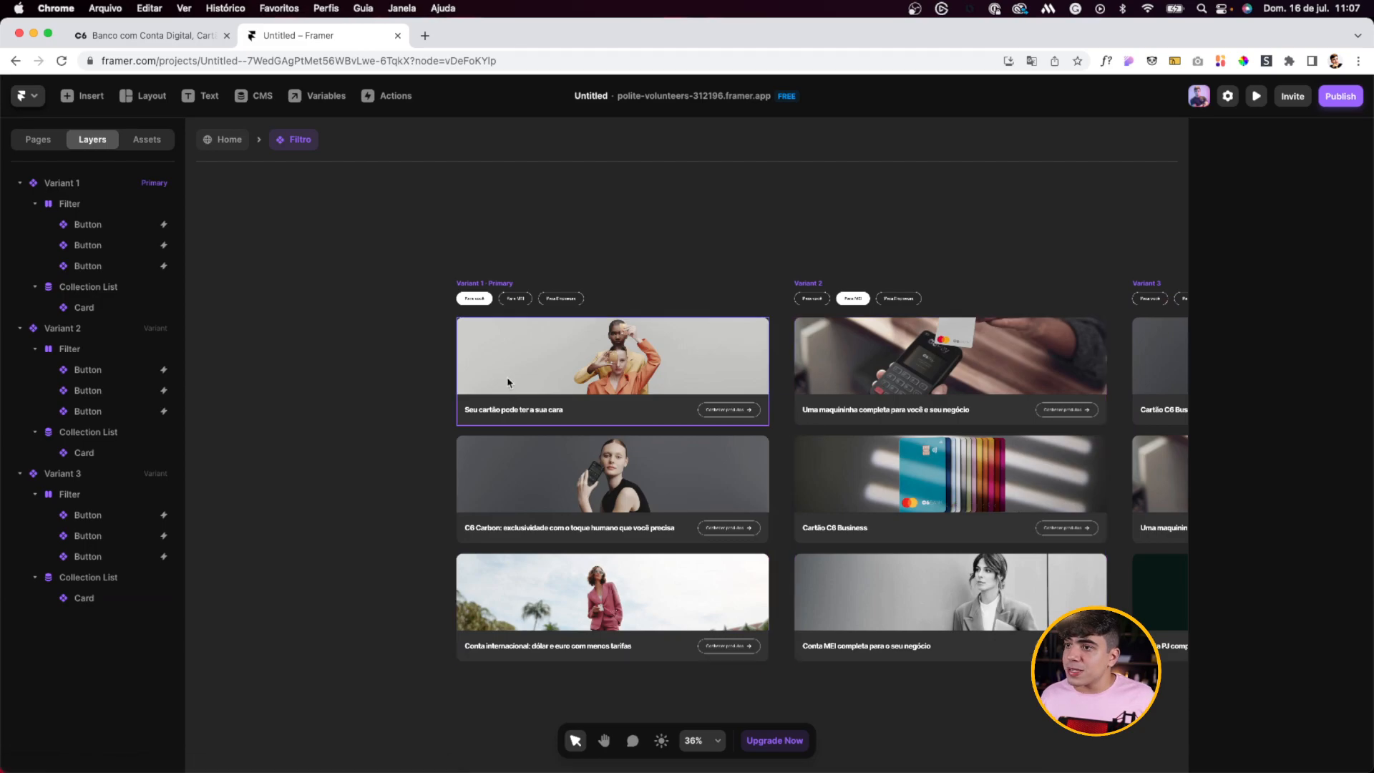
left_click(93, 577)
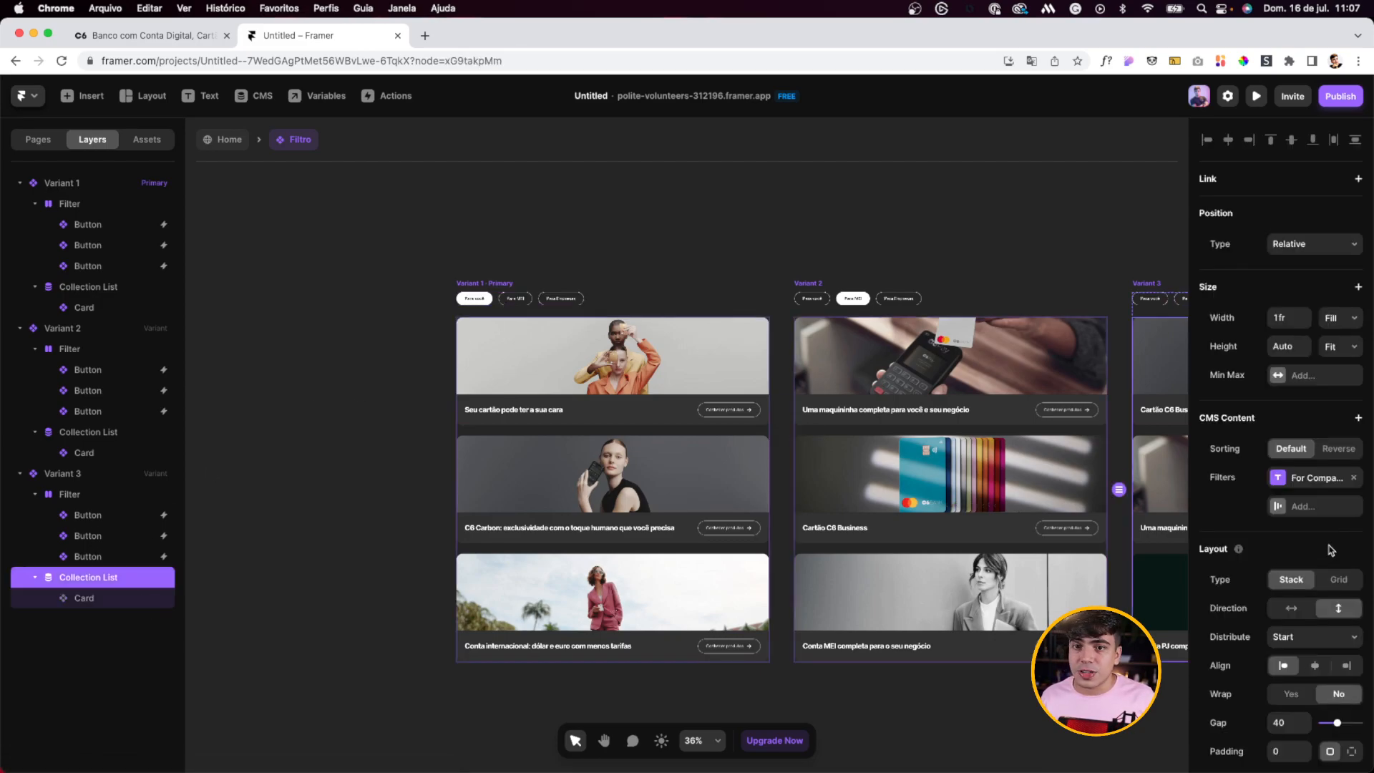
left_click(508, 276)
left_click(506, 283)
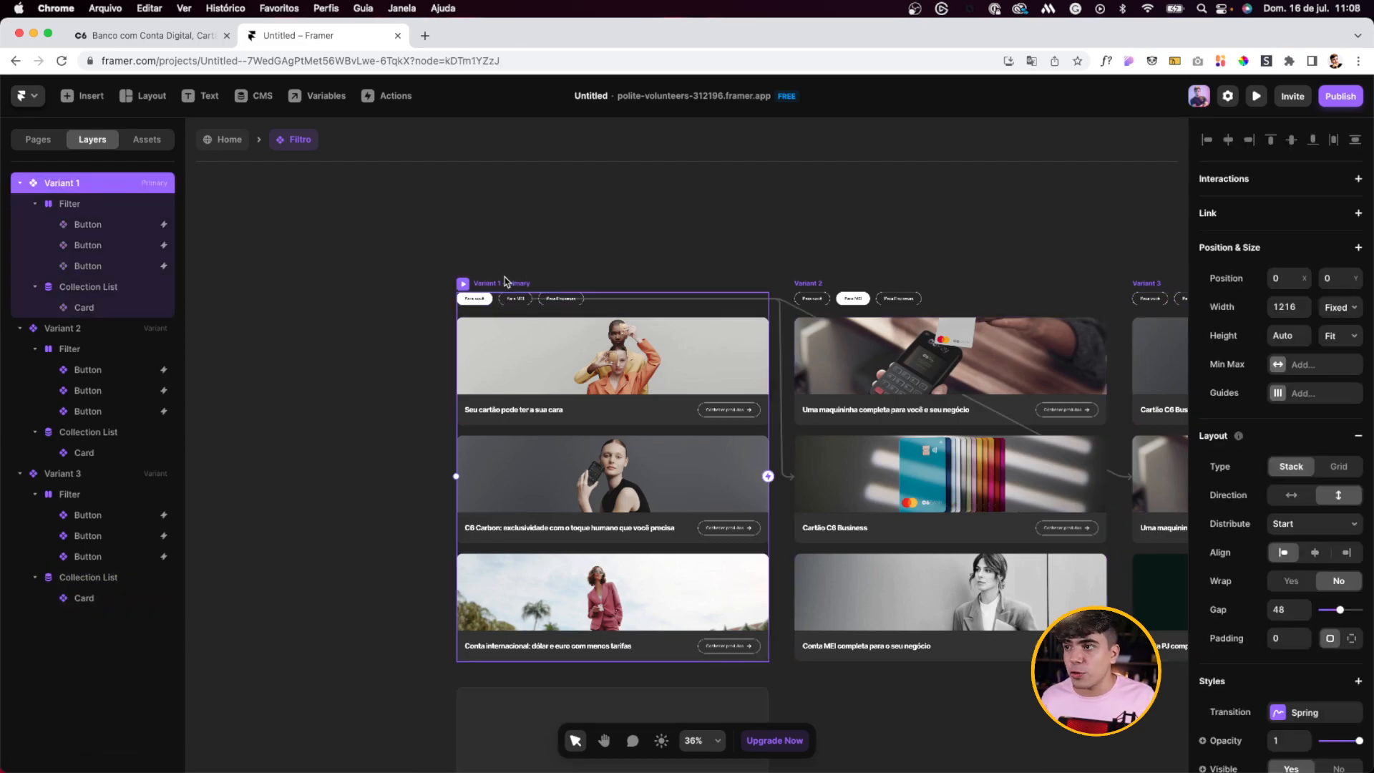
Step: Switch to the C6 Bank website, review its product section as reference, and return to the Framer project
left_click(143, 35)
scroll(694, 450, "down", 5)
scroll(694, 449, "up", 15)
scroll(694, 449, "down", 3)
left_click(292, 36)
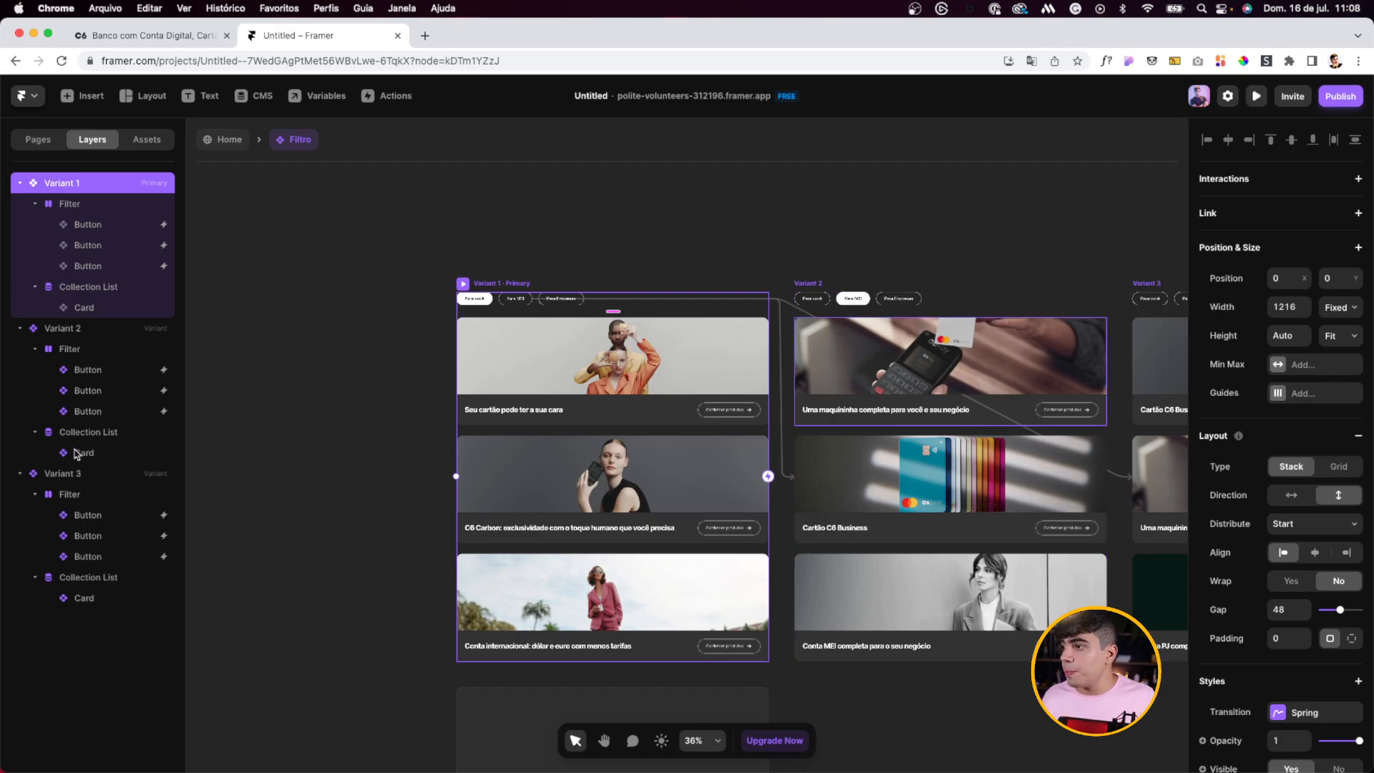
Step: Add an item limit of 3 to the CMS content of Variant 1's collection list
left_click(81, 287)
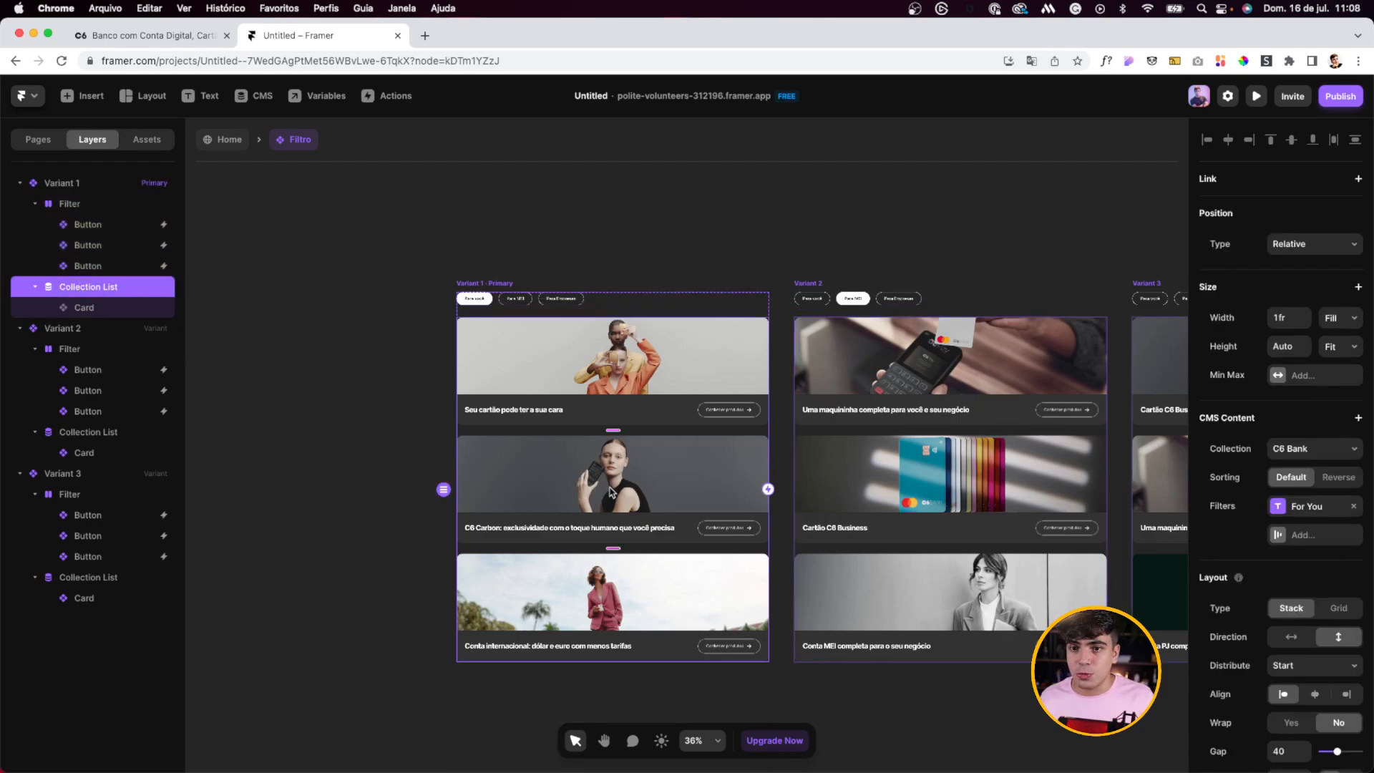
left_click(1223, 437)
left_click(1233, 457)
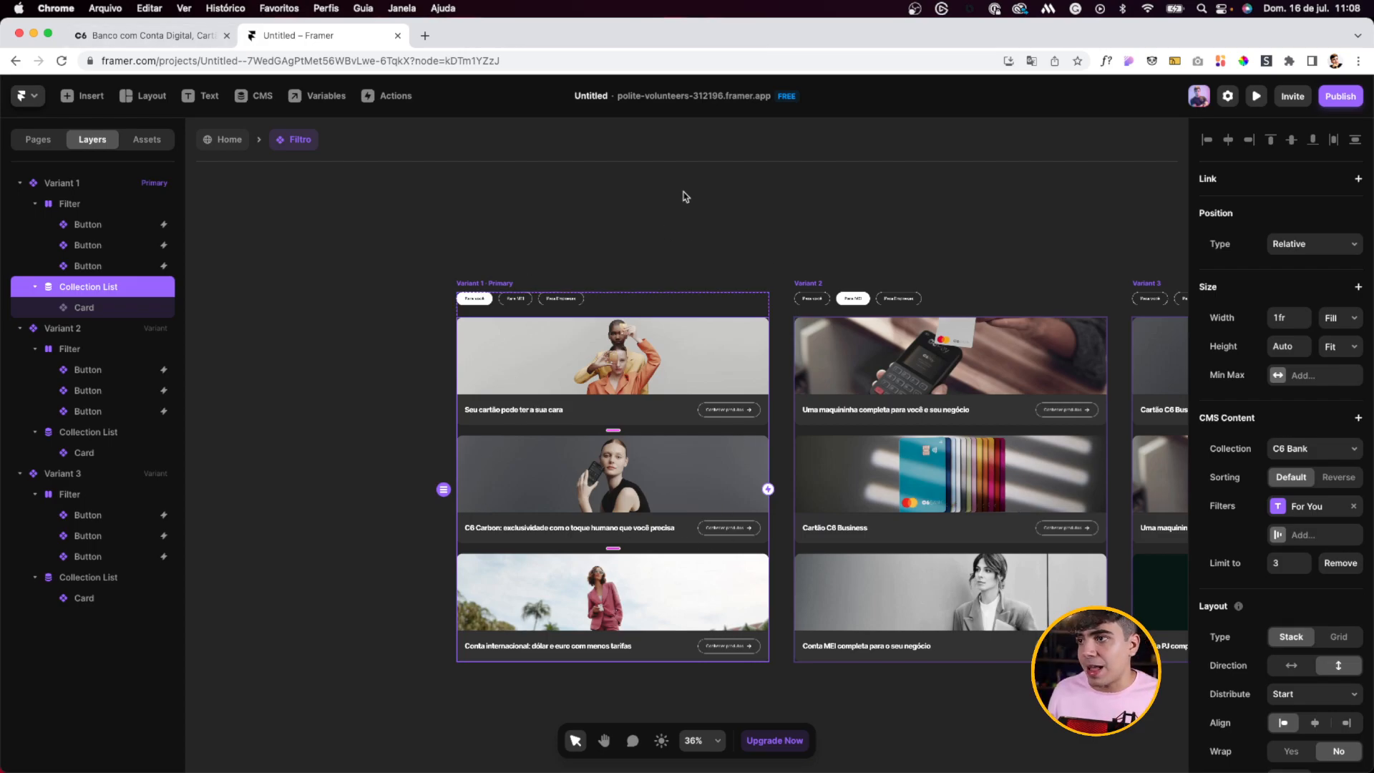
Step: Rename the primary variant, Variant 1, as "Para Você"
left_click(71, 183)
double_click(70, 183)
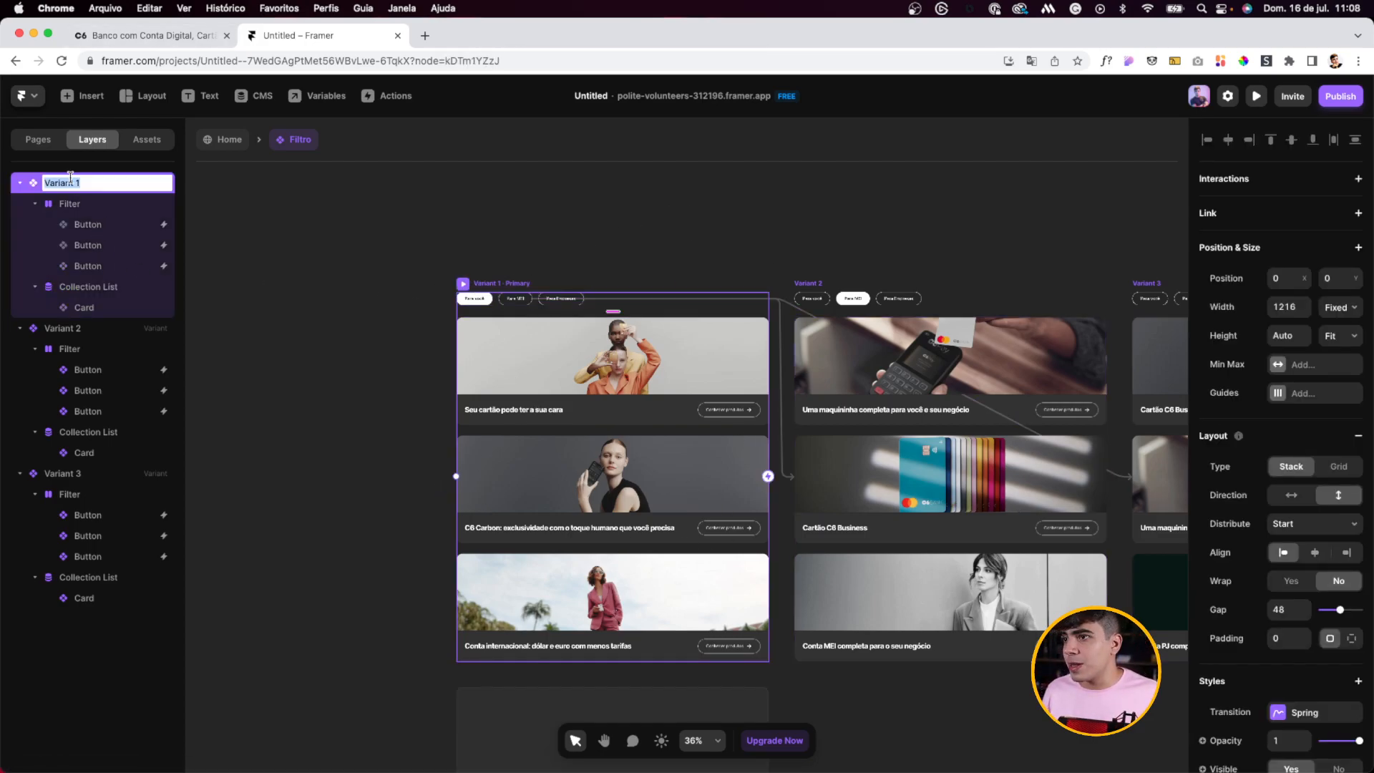
type("Para Você")
key("Return")
Step: Rename Variant 2 of the Filtro component as "Para MEI"
left_click(69, 329)
double_click(69, 329)
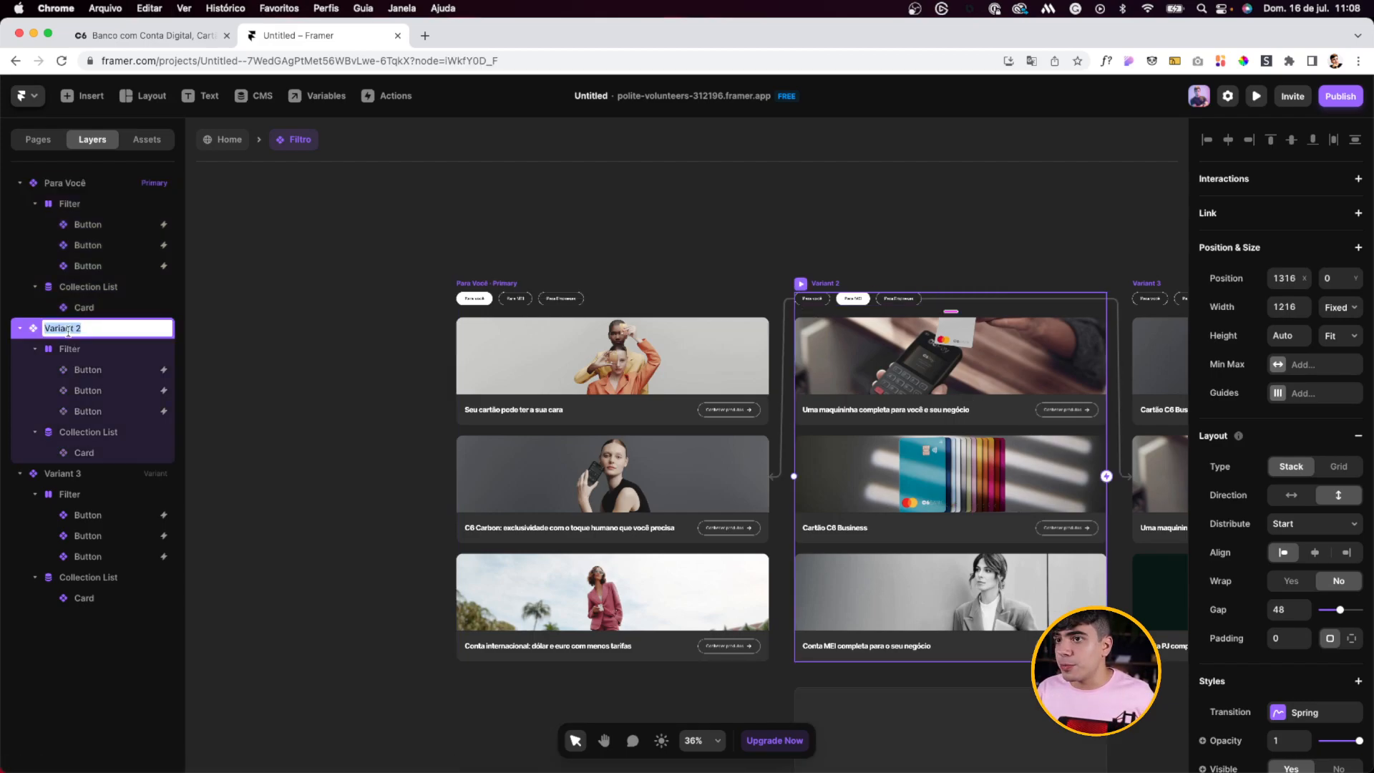
type("Para MEI")
key("Return")
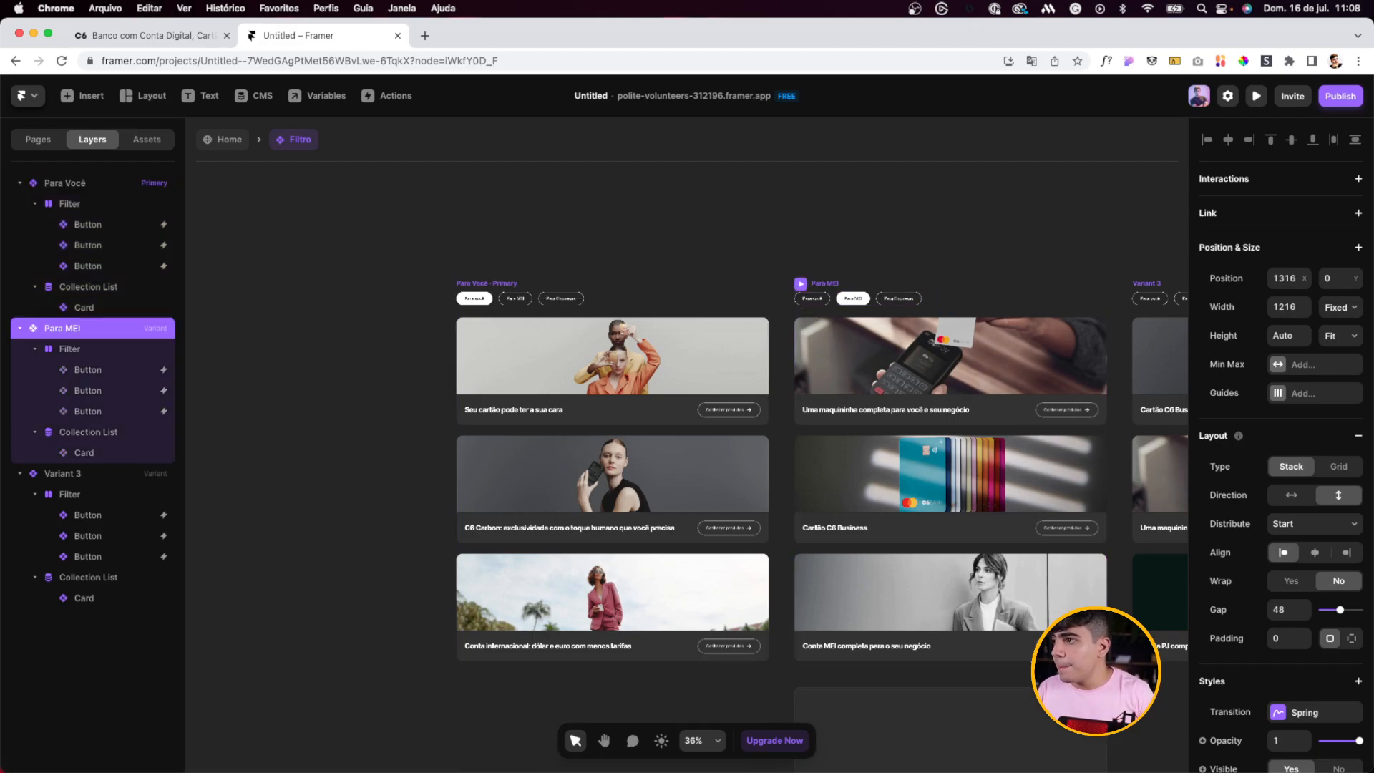
Step: Rename Variant 3 of the Filtro component as "Para Empresas"
left_click(56, 475)
double_click(56, 474)
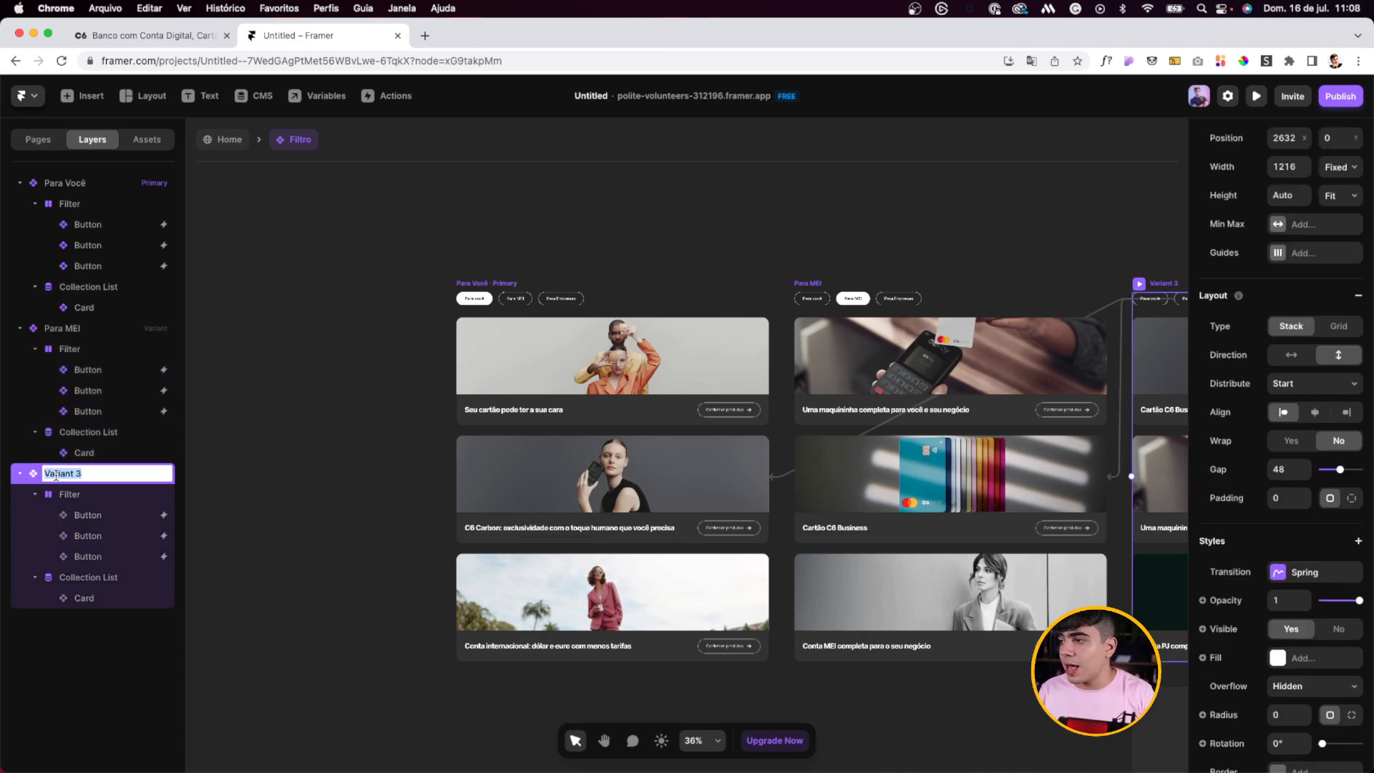
type("Para Empresas")
key("Return")
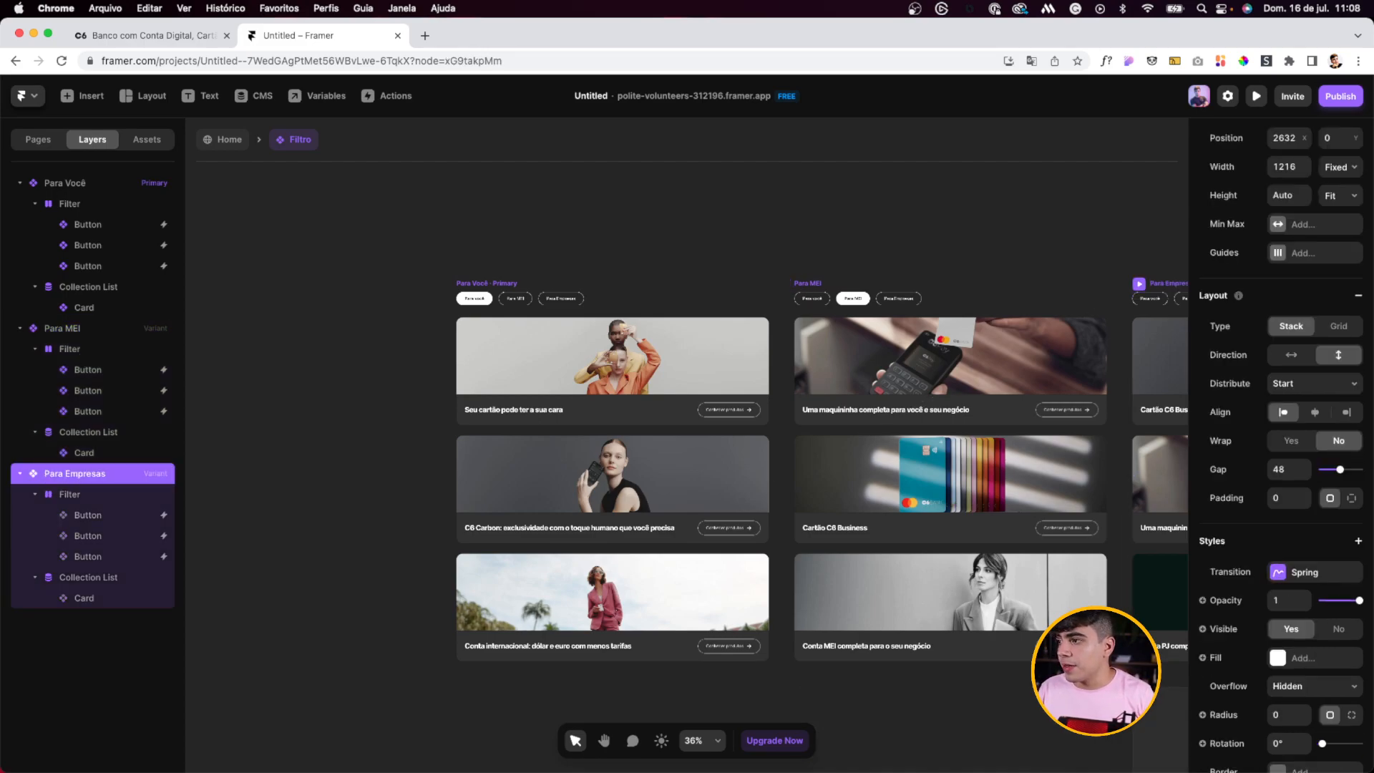
Step: Leave the component for the Home page and set the Filtro instance's height to Fit
double_click(313, 335)
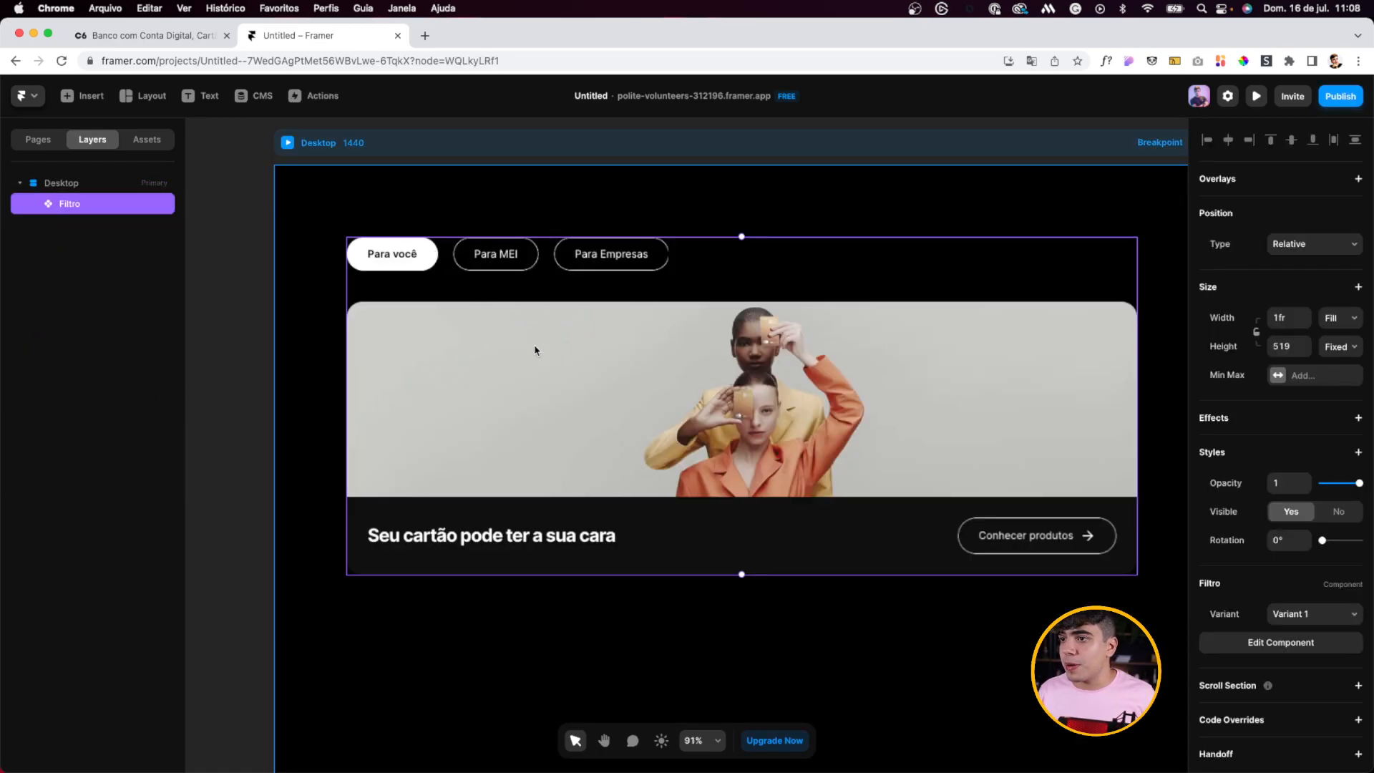
scroll(534, 348, "down", 5)
left_click(1329, 348)
left_click(1334, 389)
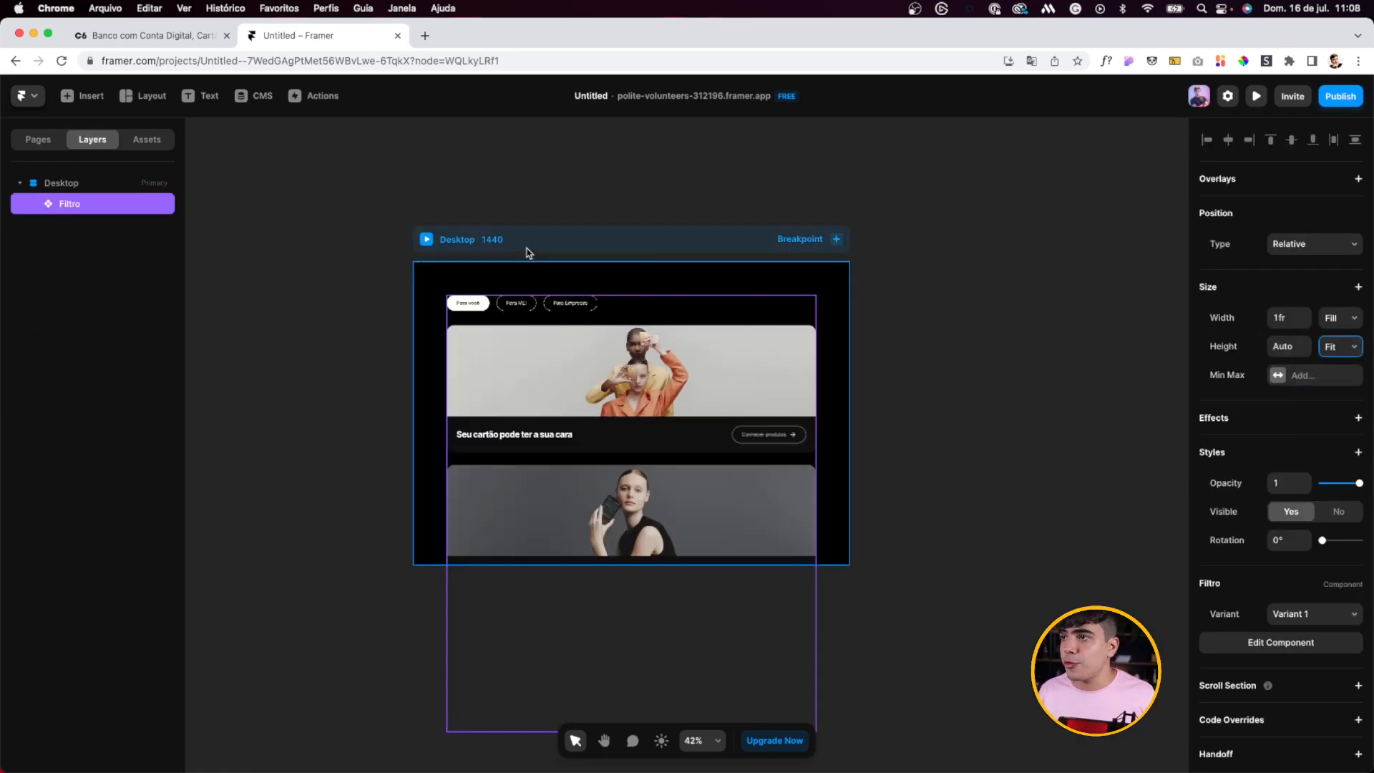
Step: Set the Desktop breakpoint's height to Fit, then deselect it
key("Escape")
left_click(1338, 335)
left_click(1330, 380)
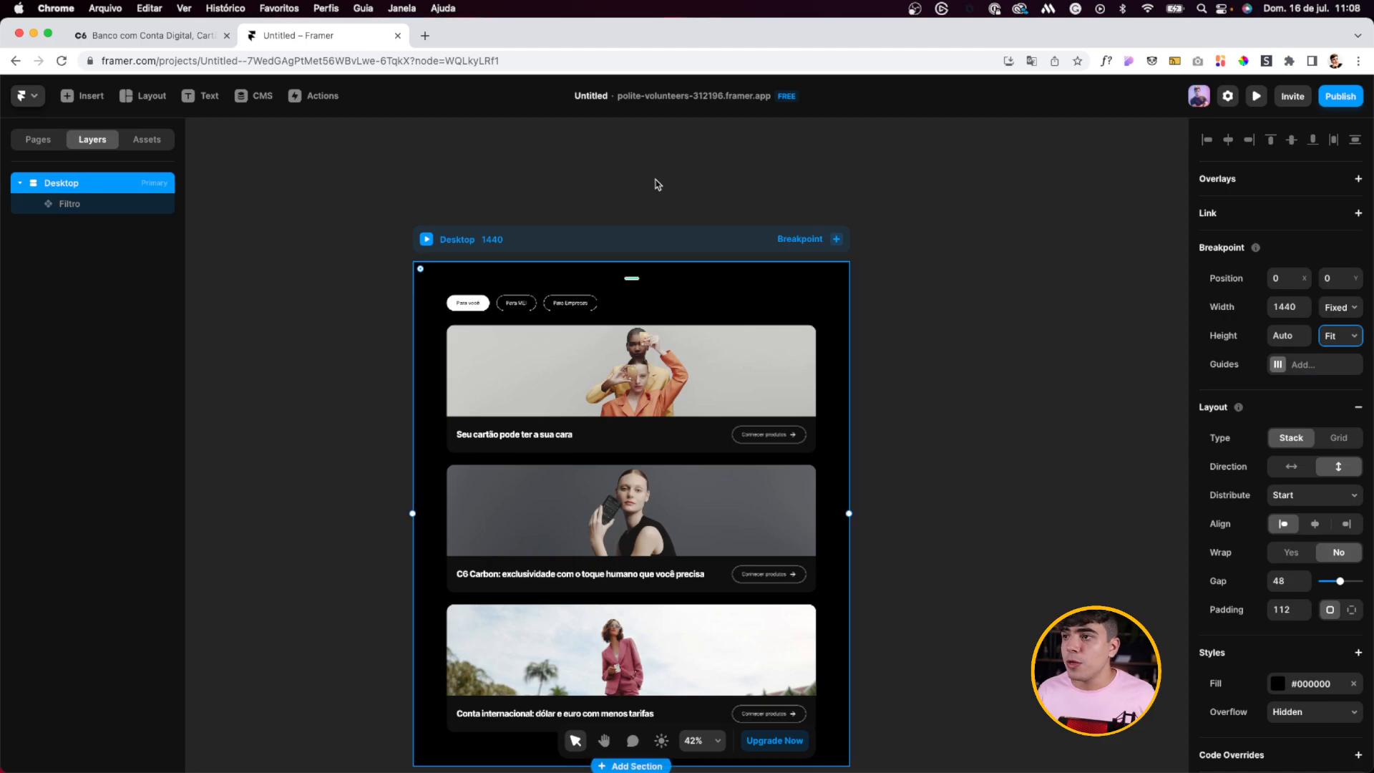
left_click(660, 186)
Step: Preview the Desktop page and review the full card list under the Para você, Para MEI and Para Empresas filters
key("space")
mouse_move(975, 476)
left_mouse_down()
mouse_move(936, 320)
mouse_move(977, 480)
left_mouse_up()
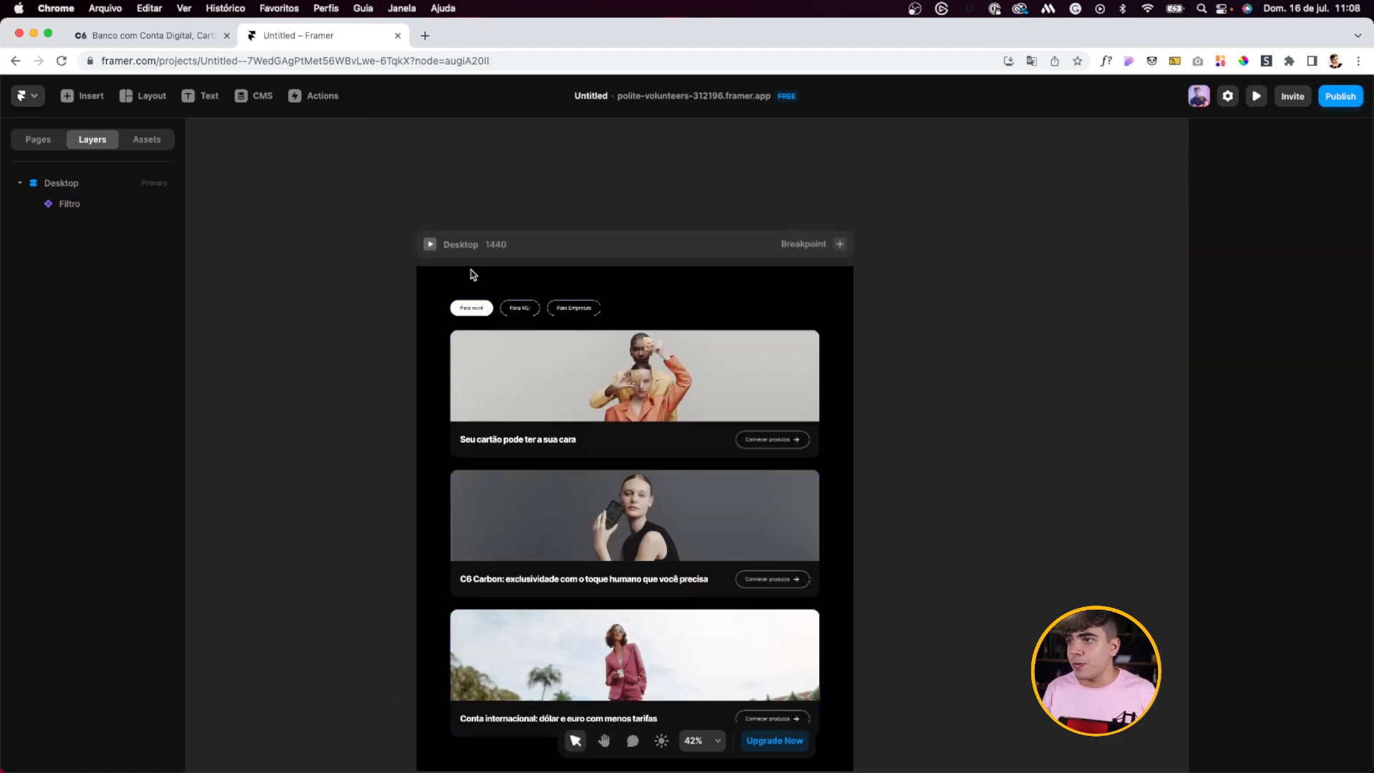
left_click(431, 243)
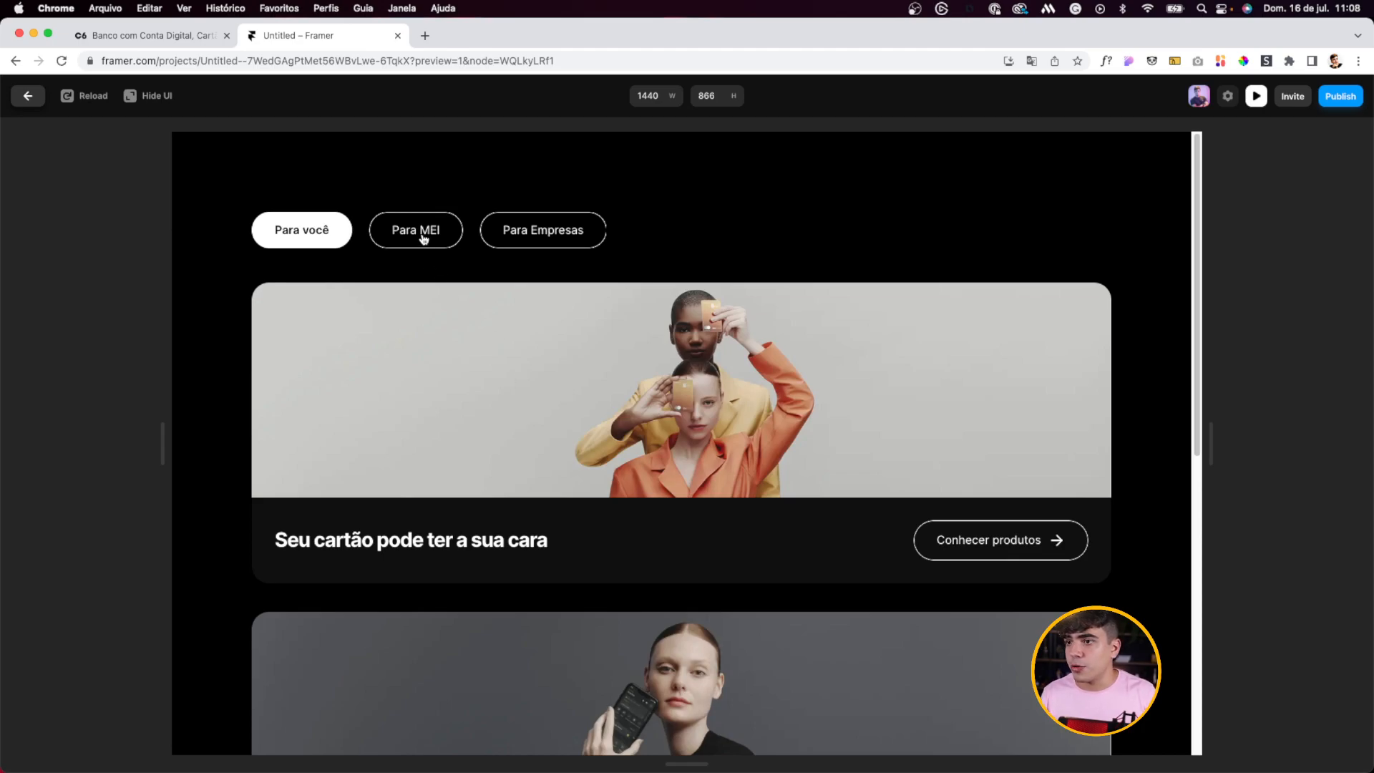
scroll(622, 457, "down", 8)
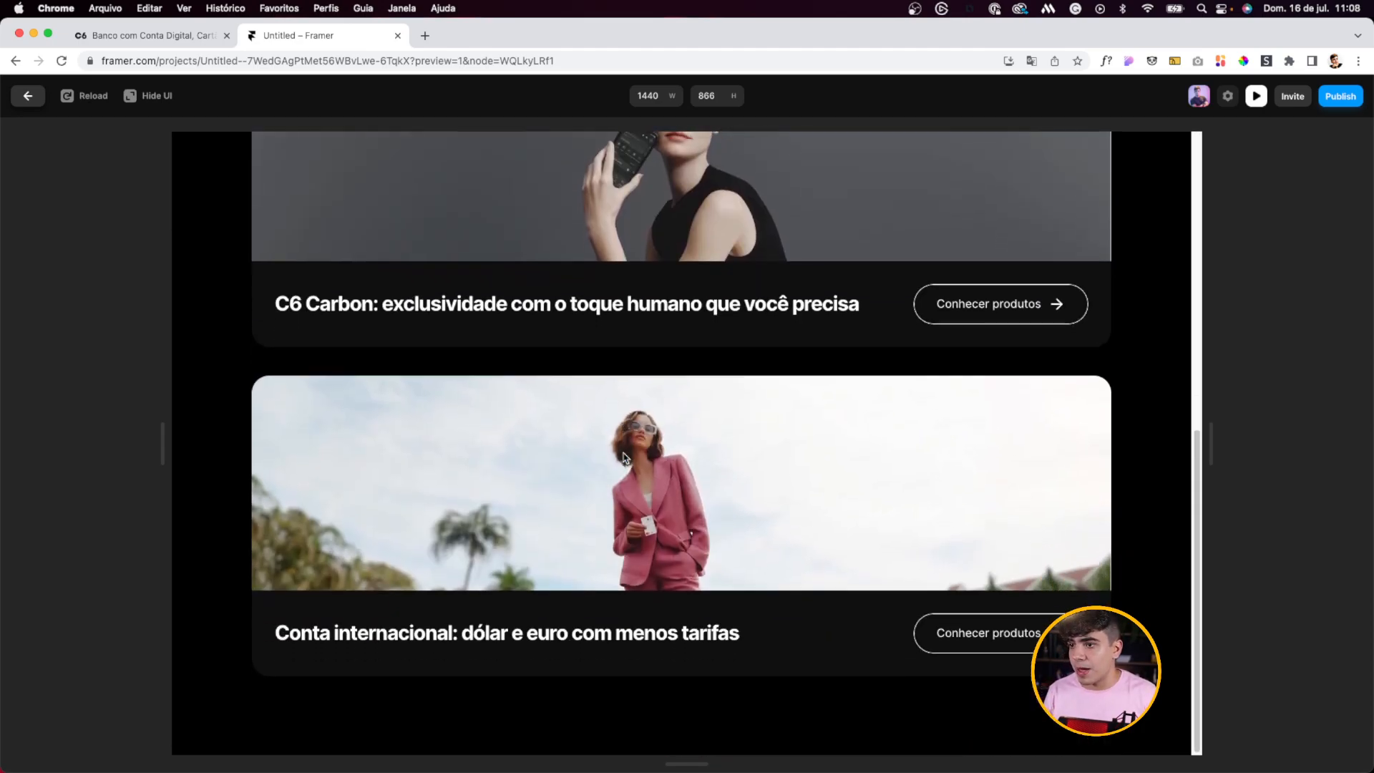
scroll(623, 456, "up", 10)
left_click(417, 226)
scroll(668, 515, "down", 8)
scroll(570, 368, "up", 8)
left_click(564, 238)
scroll(638, 468, "down", 6)
scroll(501, 358, "up", 6)
left_click(391, 232)
left_click(332, 234)
scroll(555, 460, "down", 6)
scroll(524, 328, "up", 6)
Step: Test switching back and forth between the three filter buttons in the preview, ending on Para você
left_click(422, 230)
left_click(330, 236)
left_click(437, 235)
left_click(527, 230)
left_click(430, 235)
left_click(336, 236)
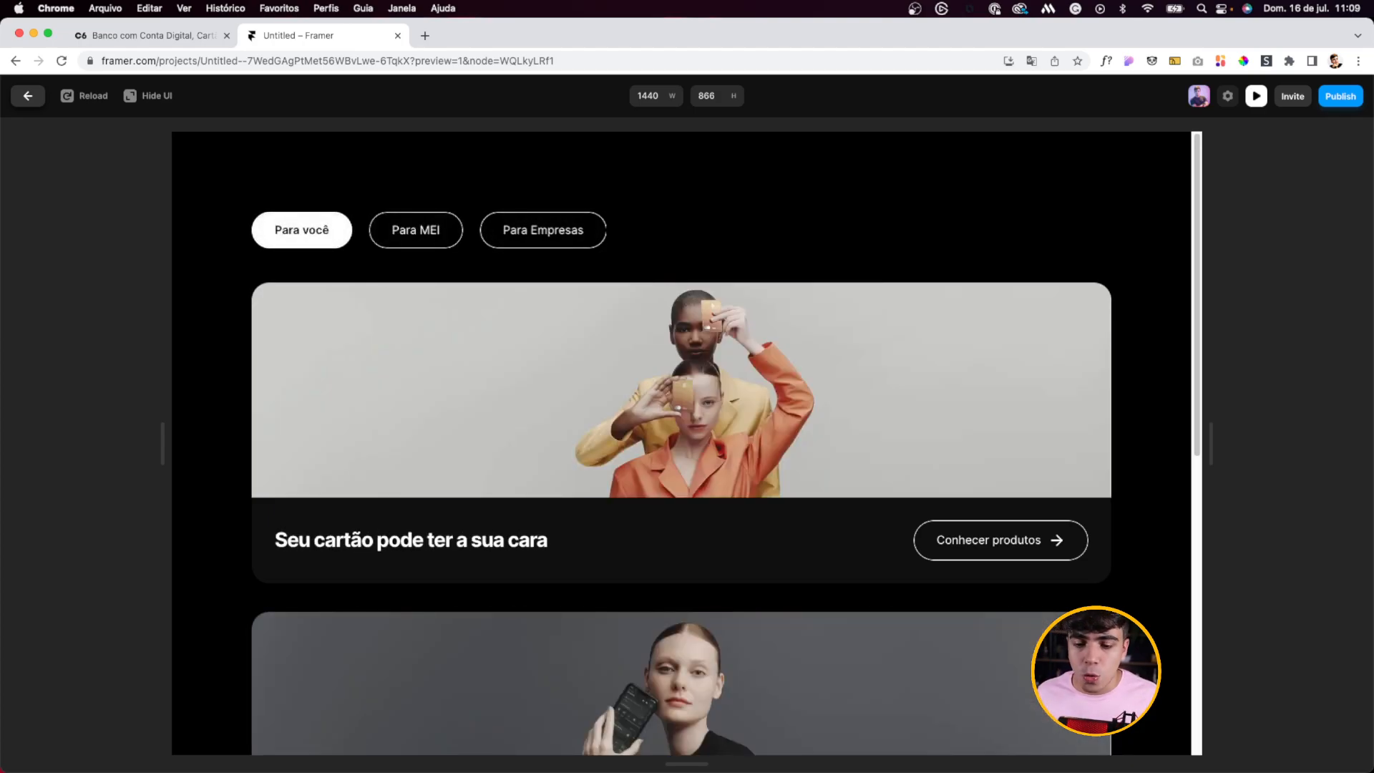